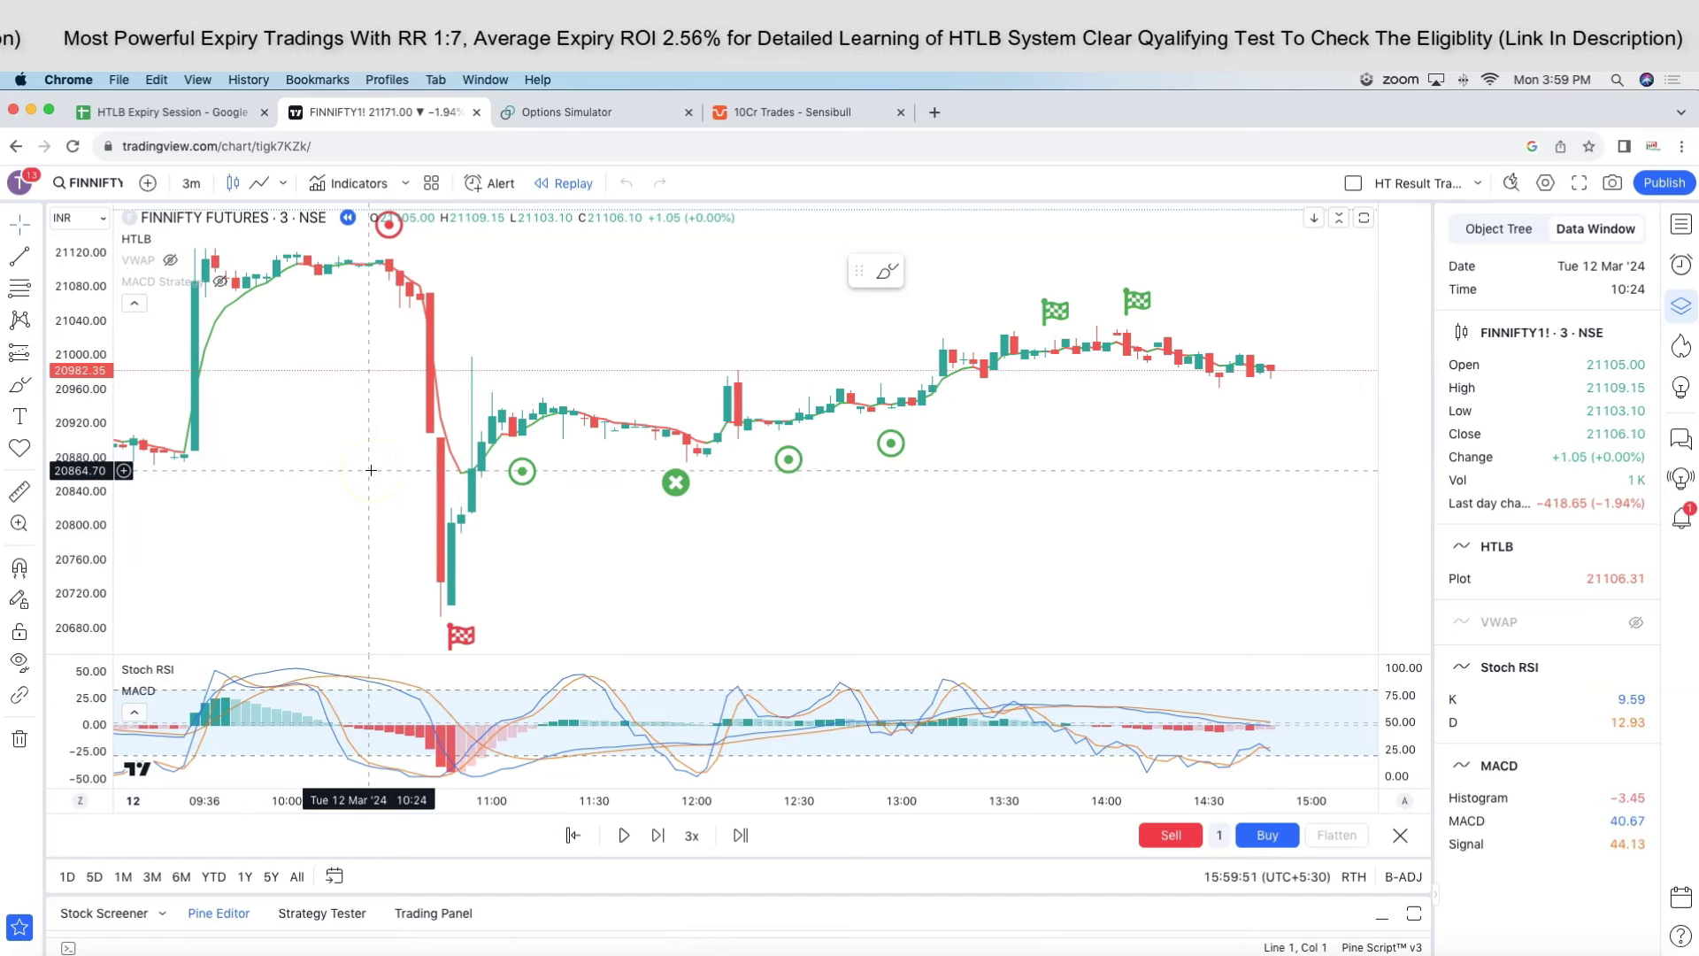
left_click(373, 343)
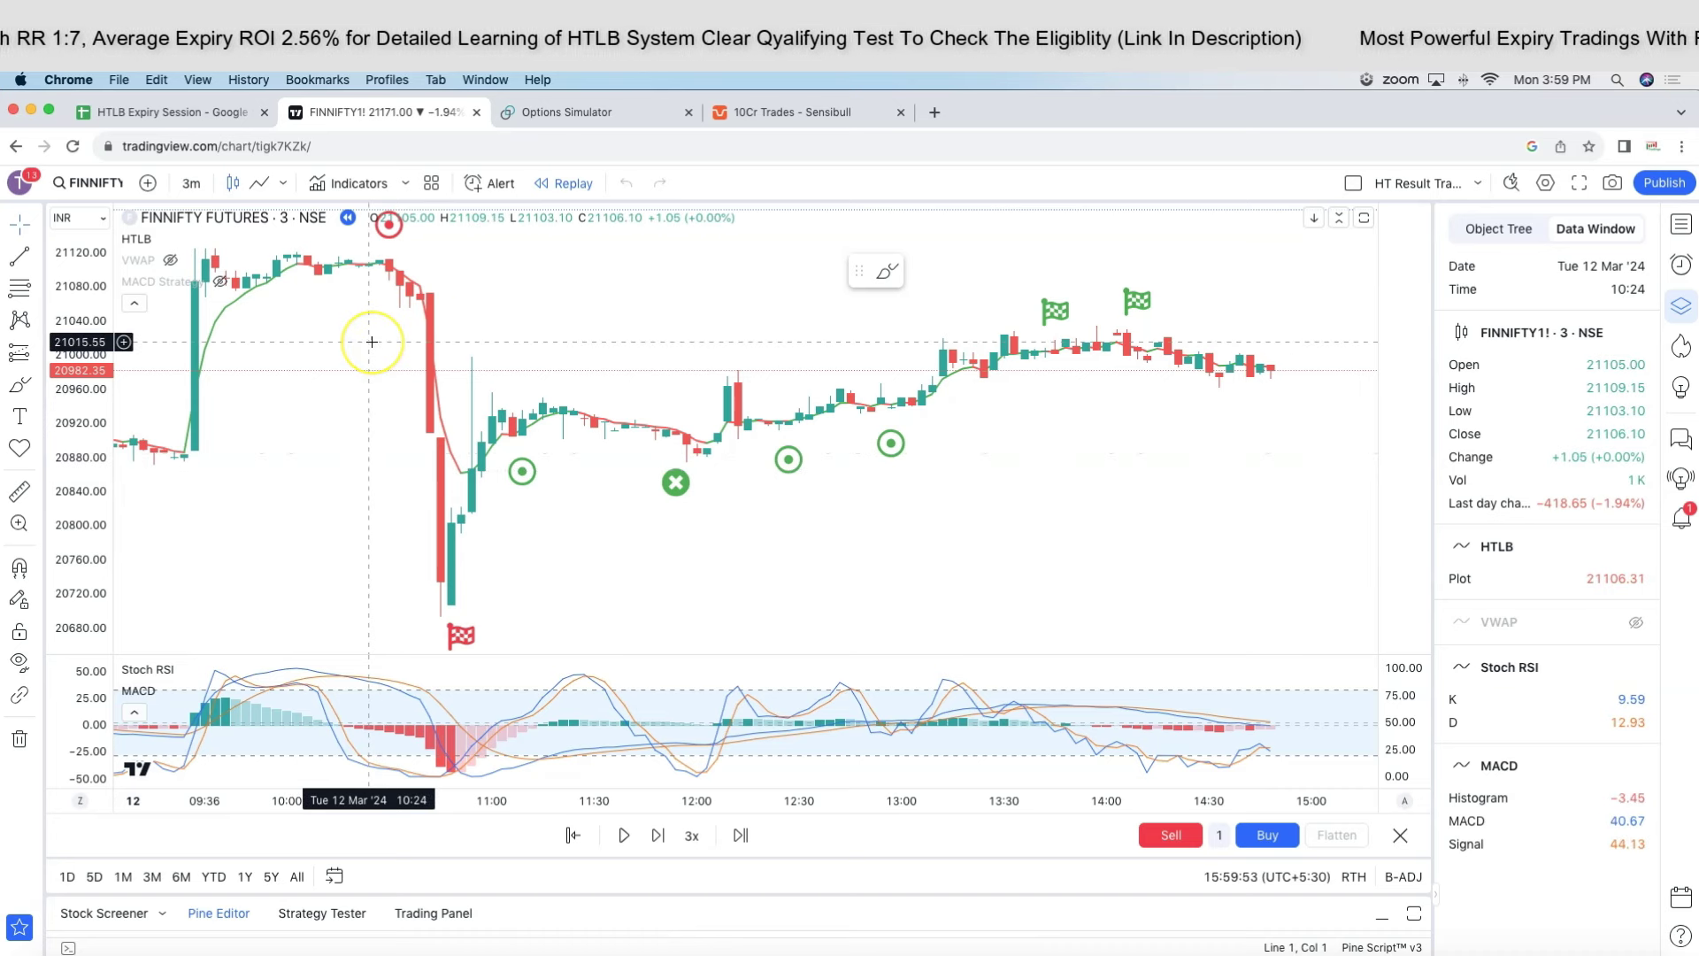
left_click(343, 326)
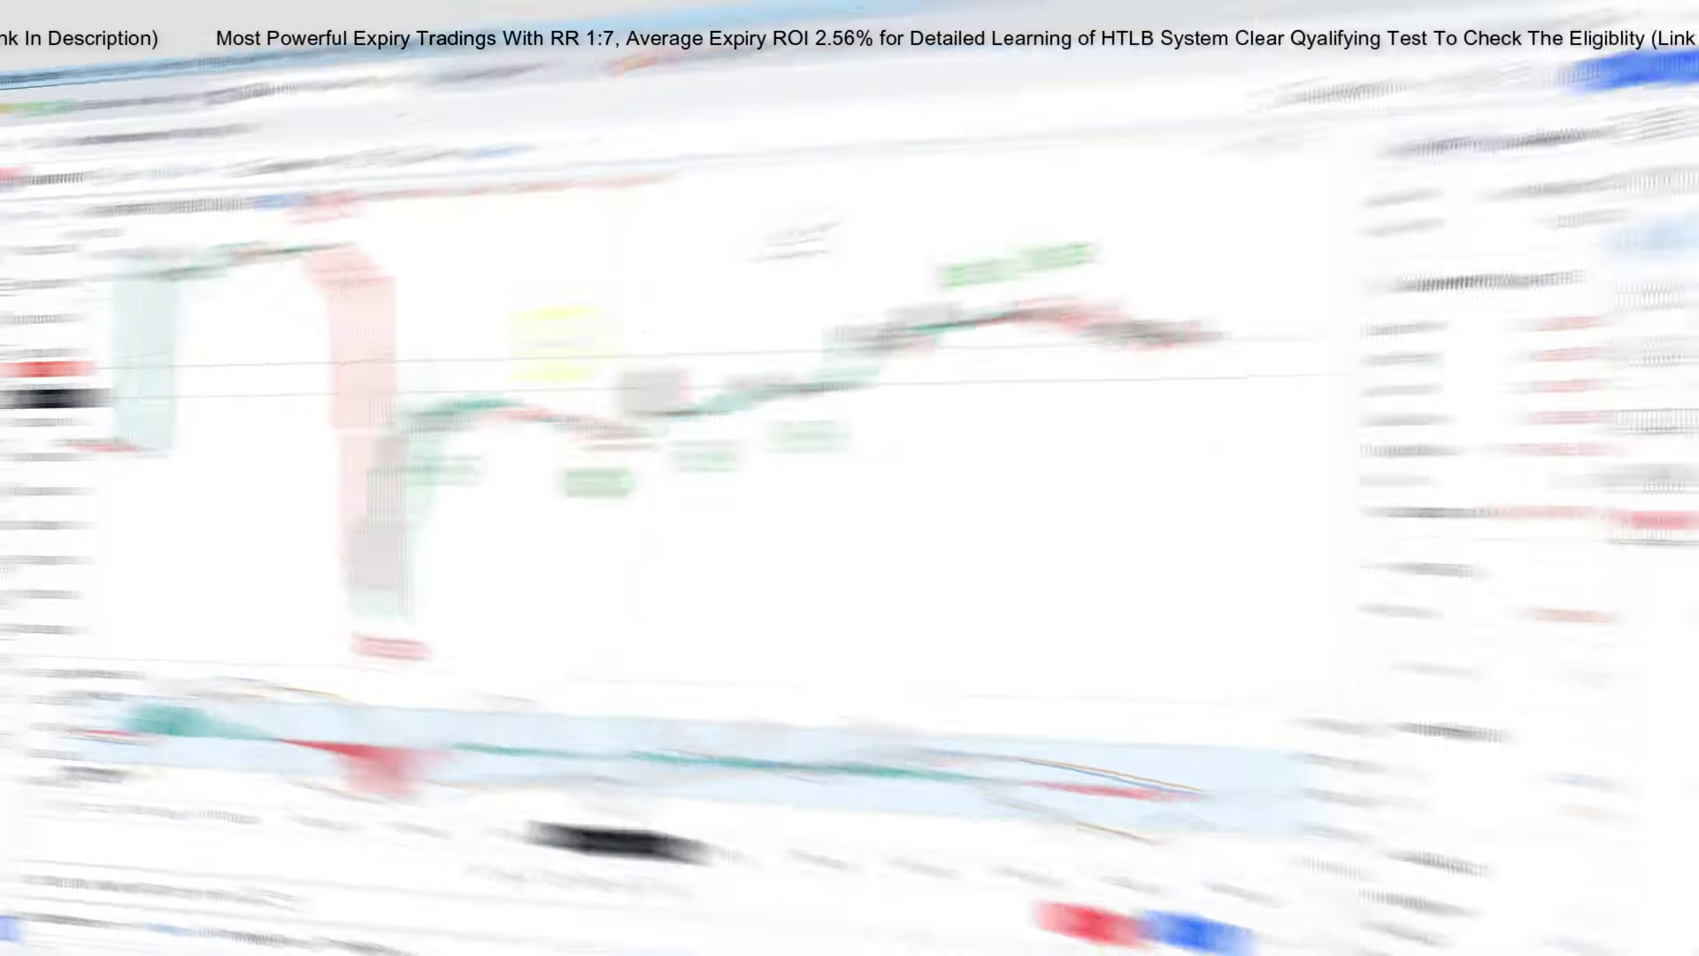
Switch to the HTLB Expiry Session spreadsheet and review the 12th Mar trade entry analyses and charts on the FINIFTY sheet.
left_click(134, 113)
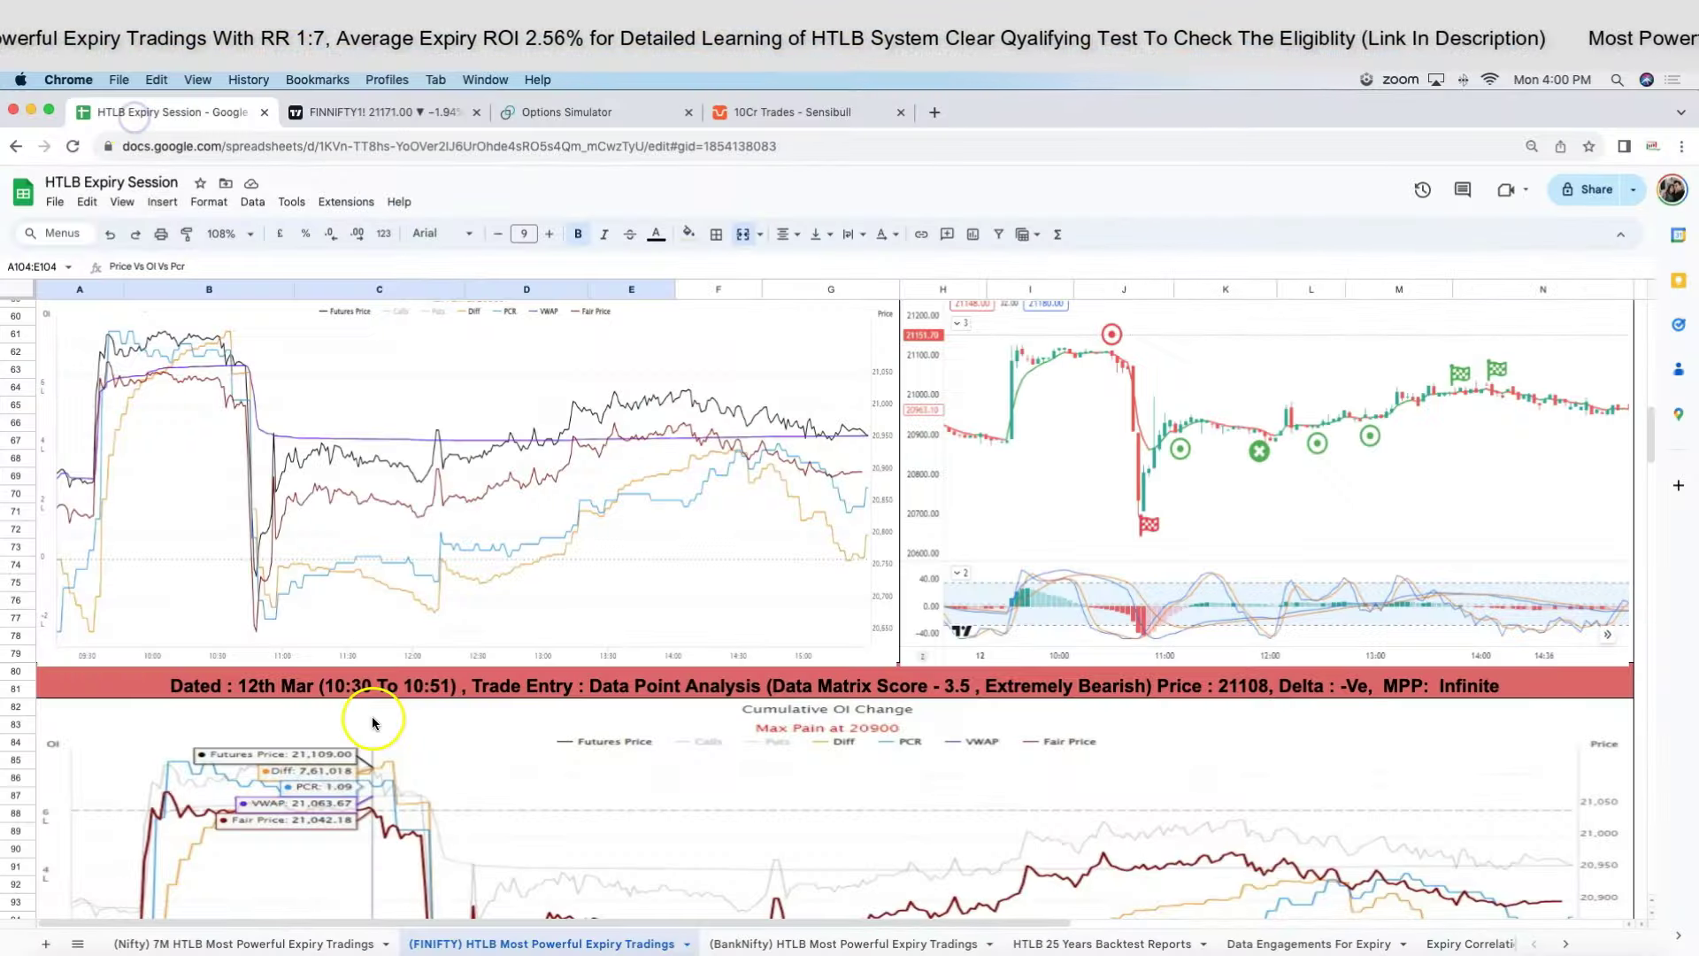
scroll(372, 722, "down", 10)
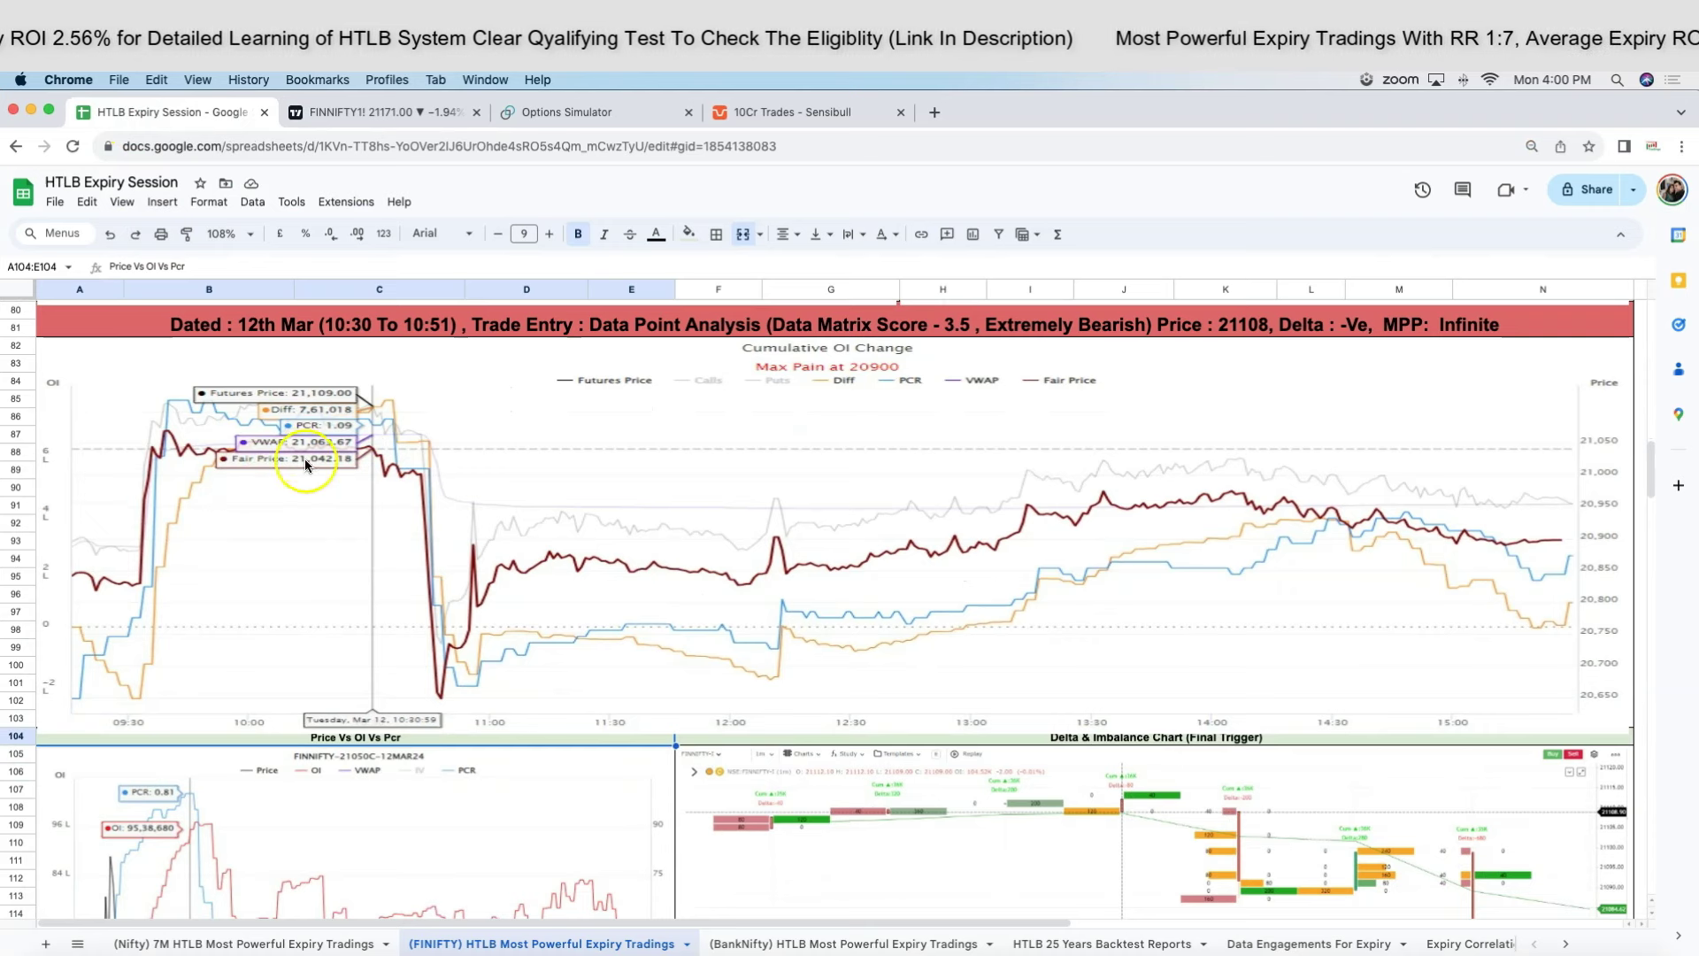
scroll(495, 655, "down", 3)
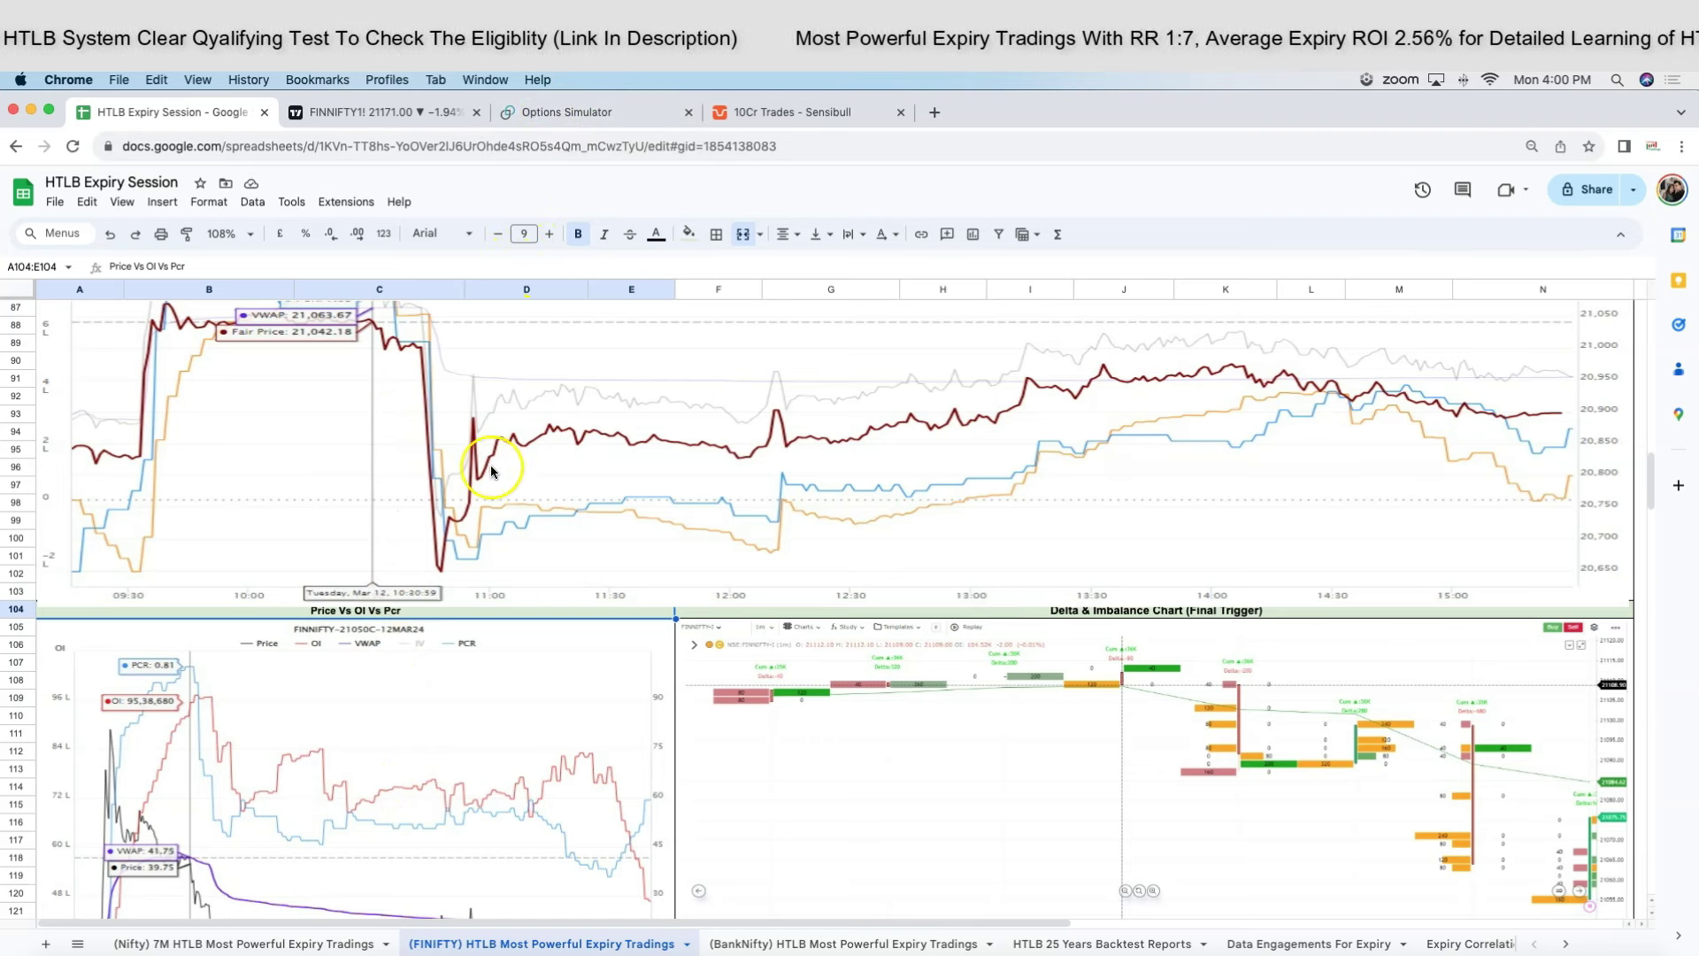
scroll(474, 586, "down", 20)
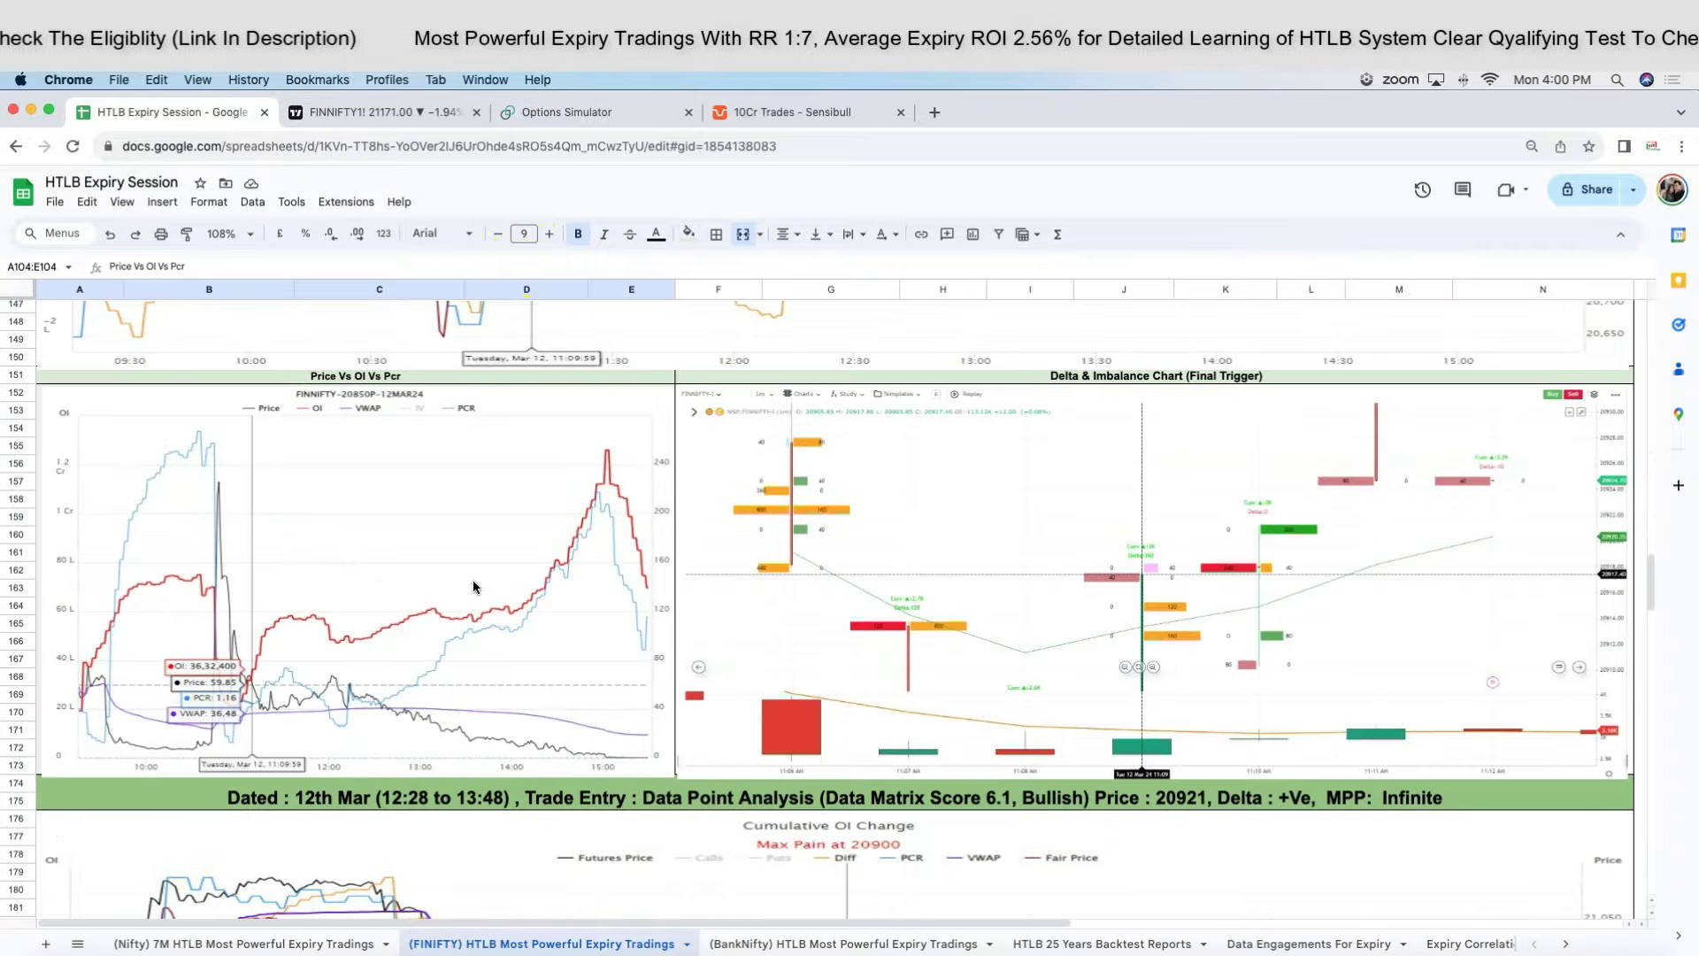
scroll(472, 581, "down", 12)
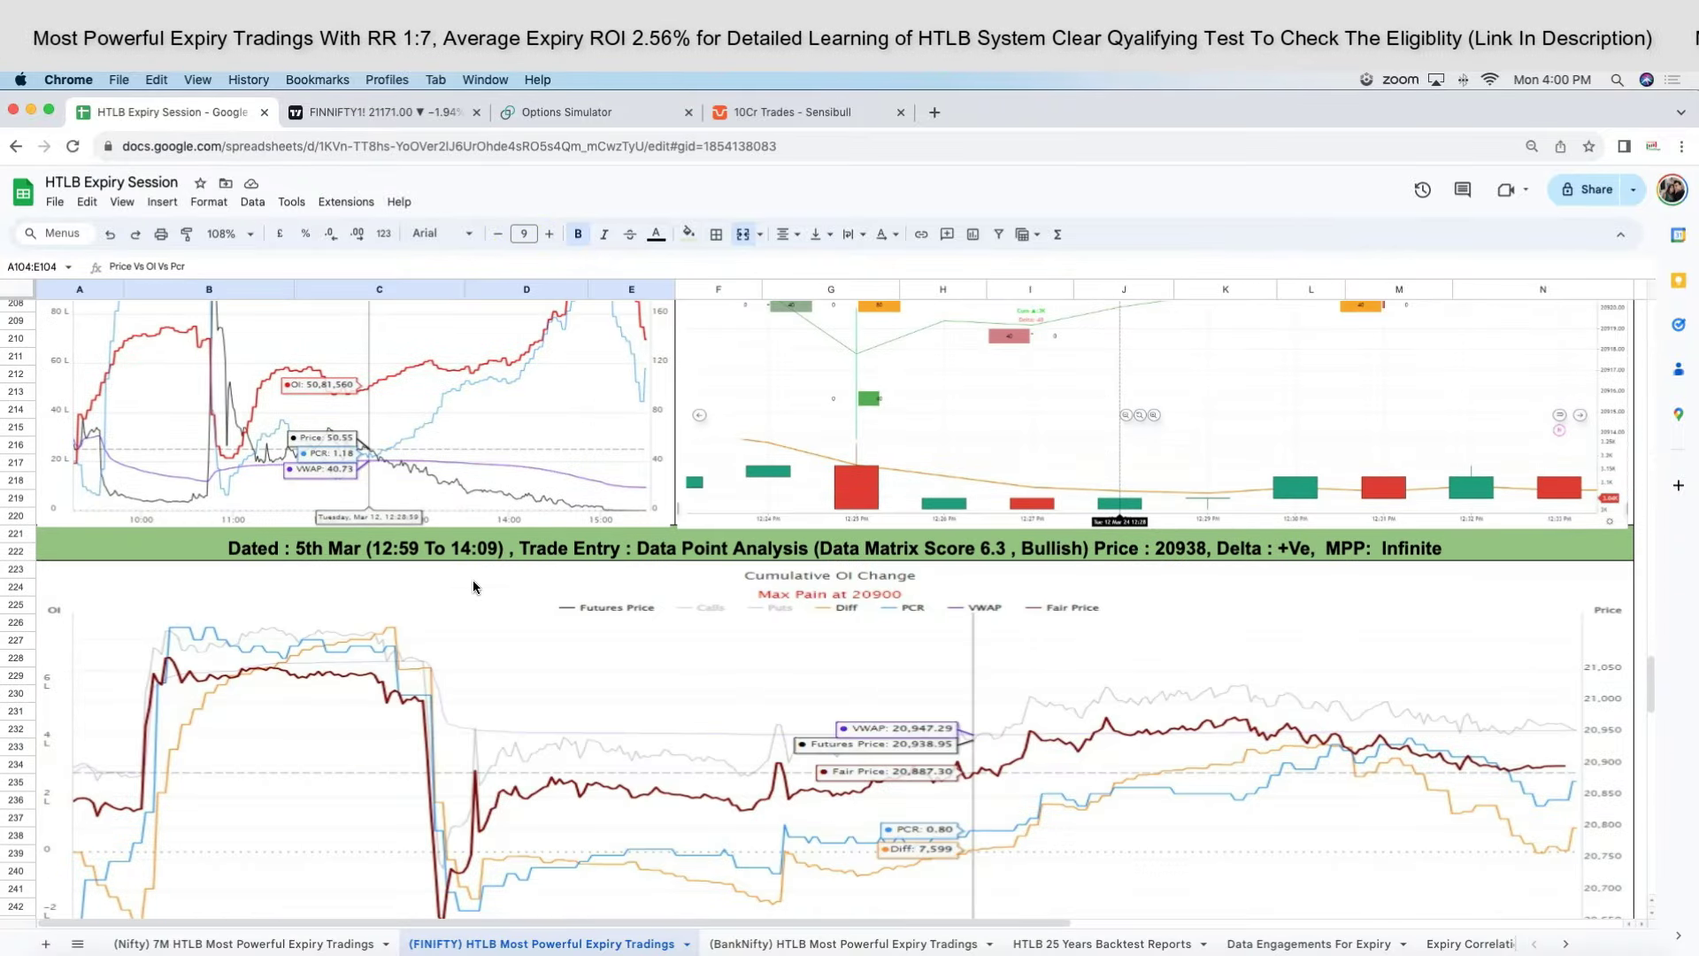
scroll(472, 580, "down", 10)
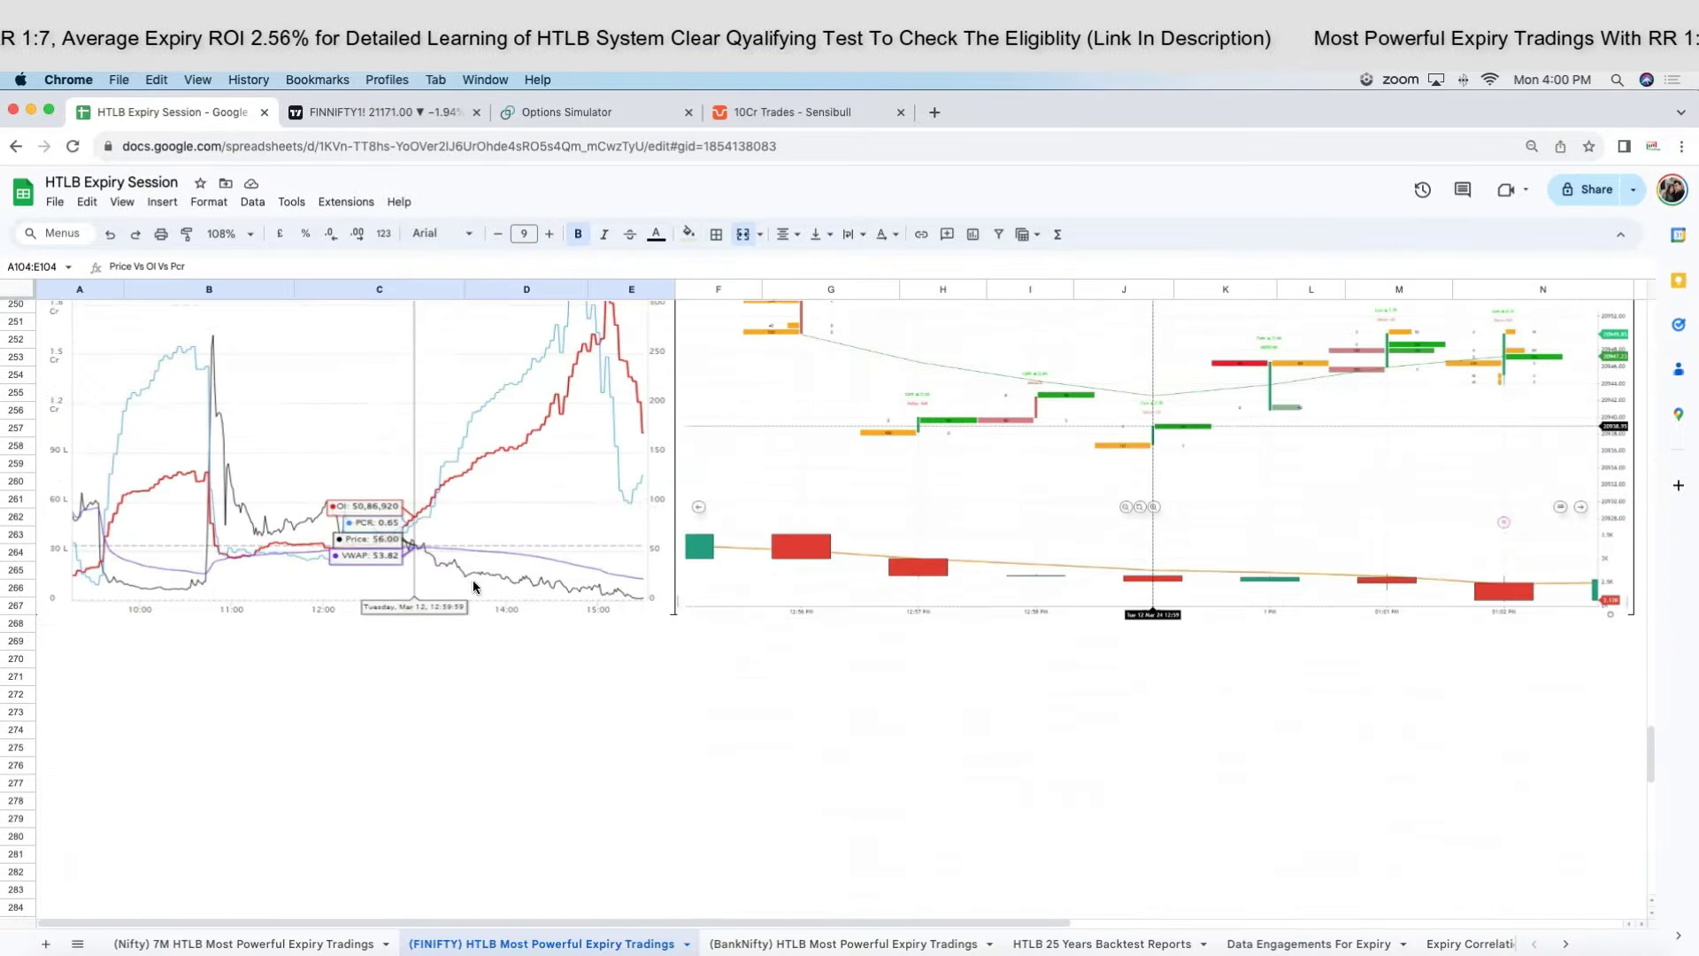
scroll(475, 579, "up", 15)
scroll(475, 586, "up", 20)
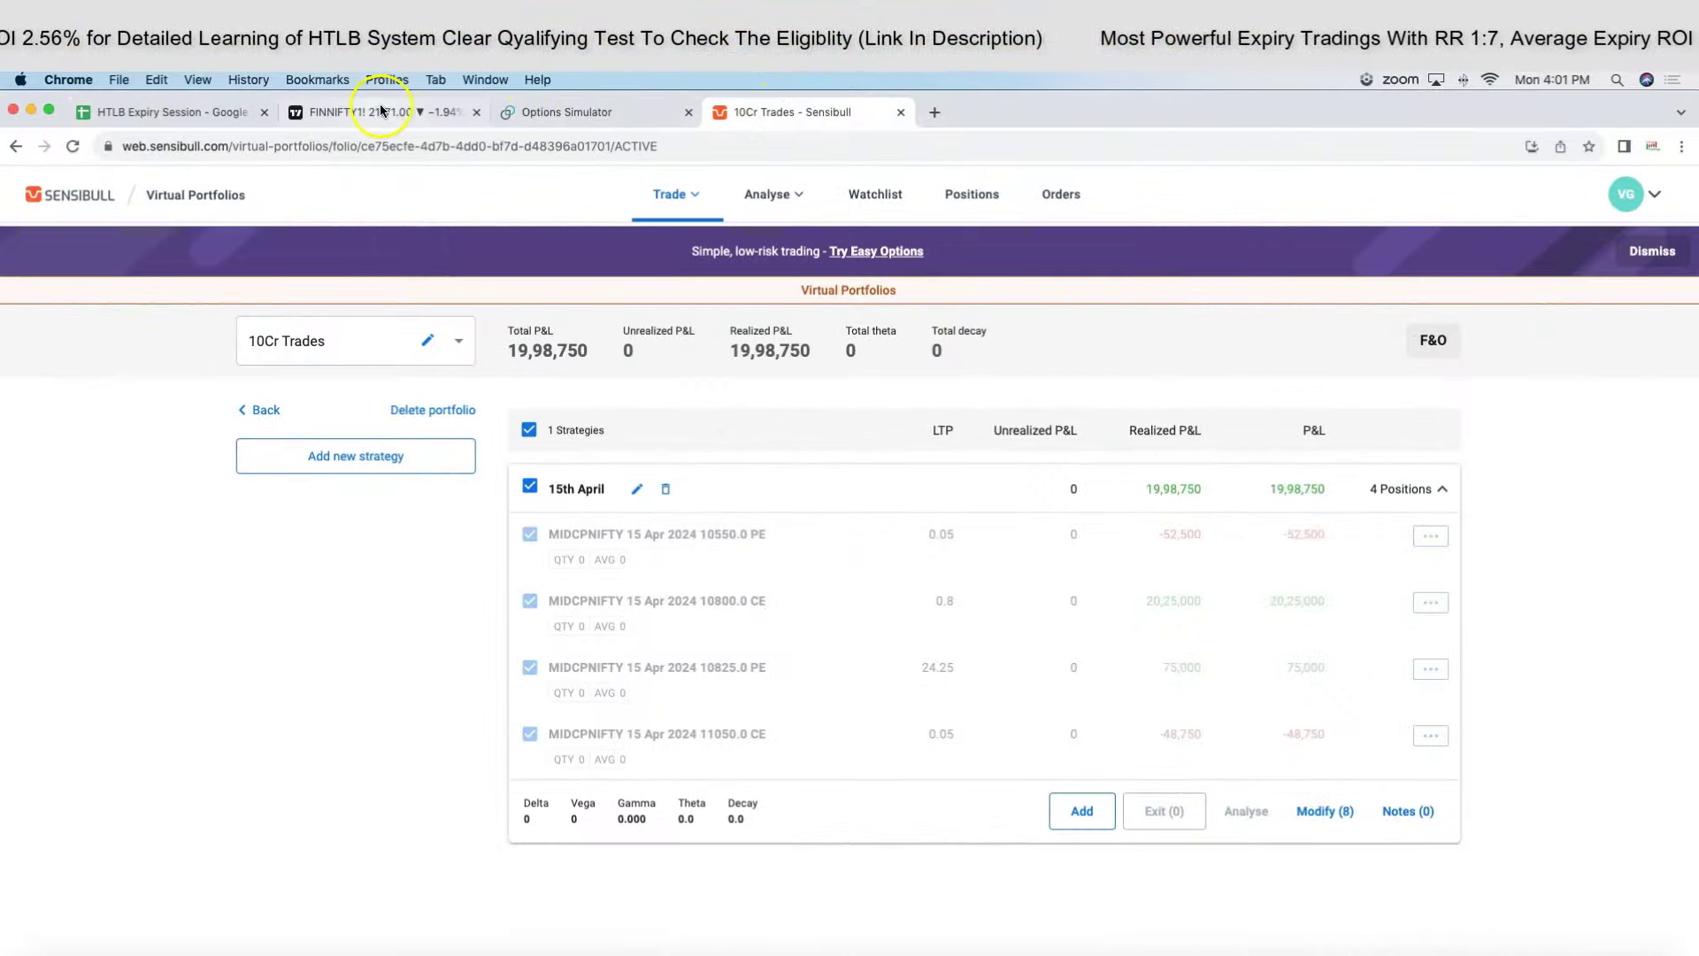
Compare the FINNIFTY futures chart in TradingView with the expiry results and trade charts in the HTLB Expiry Session spreadsheet.
left_click(381, 111)
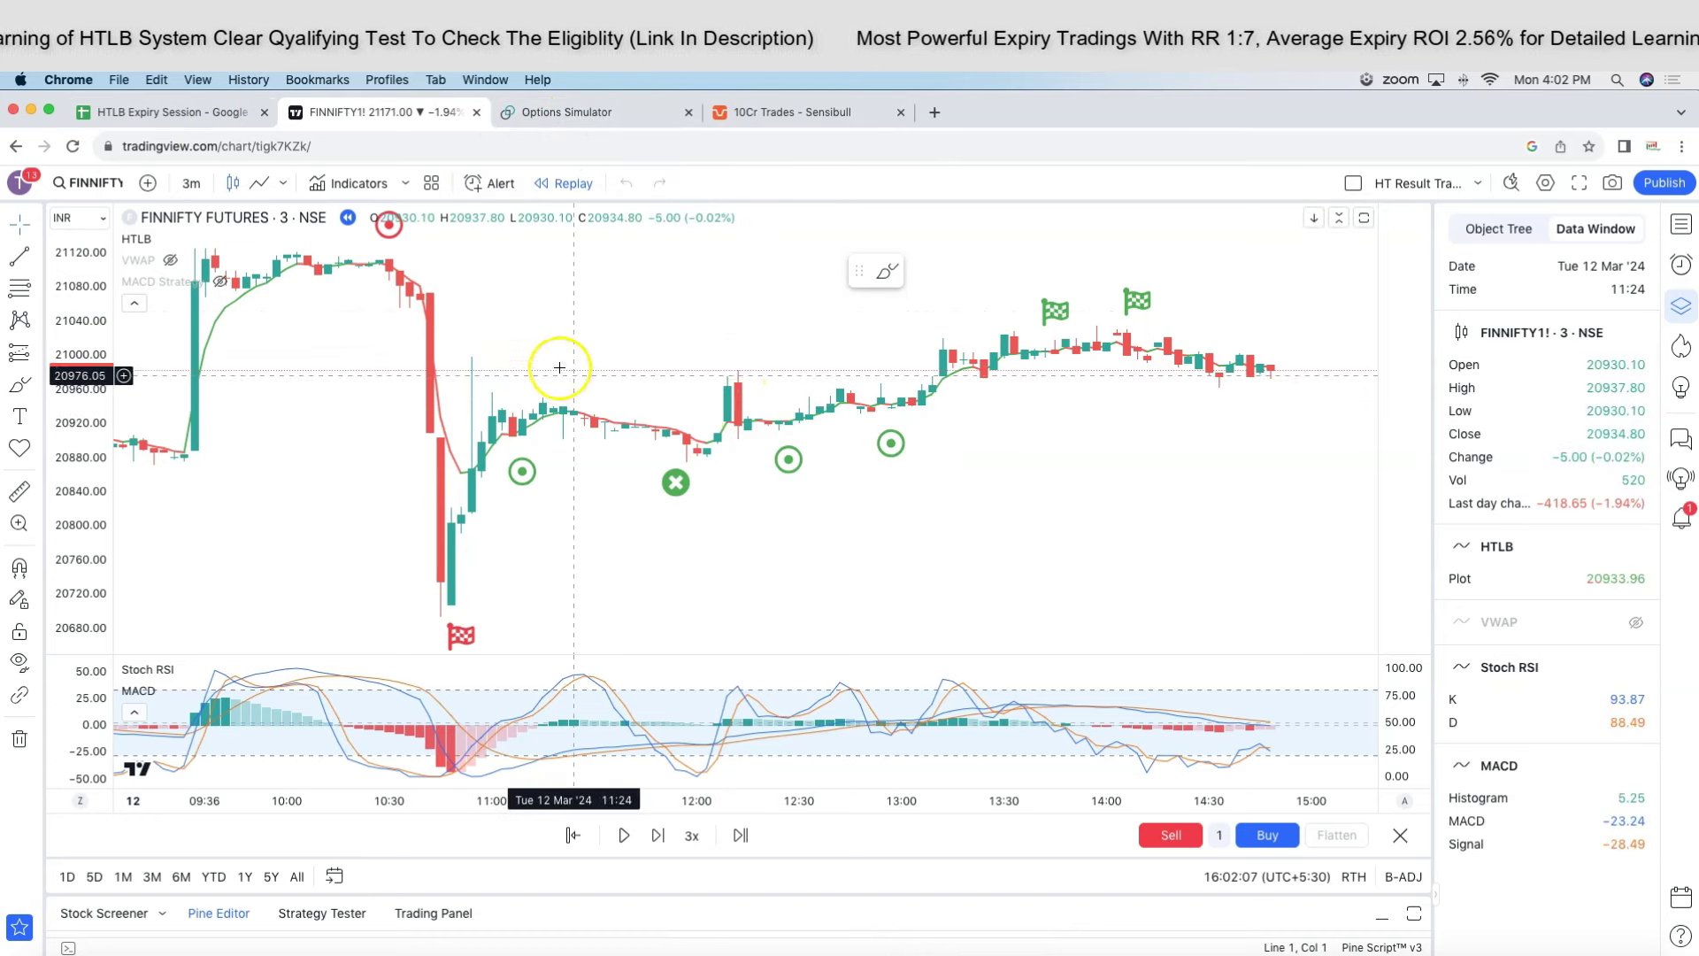
left_click(152, 113)
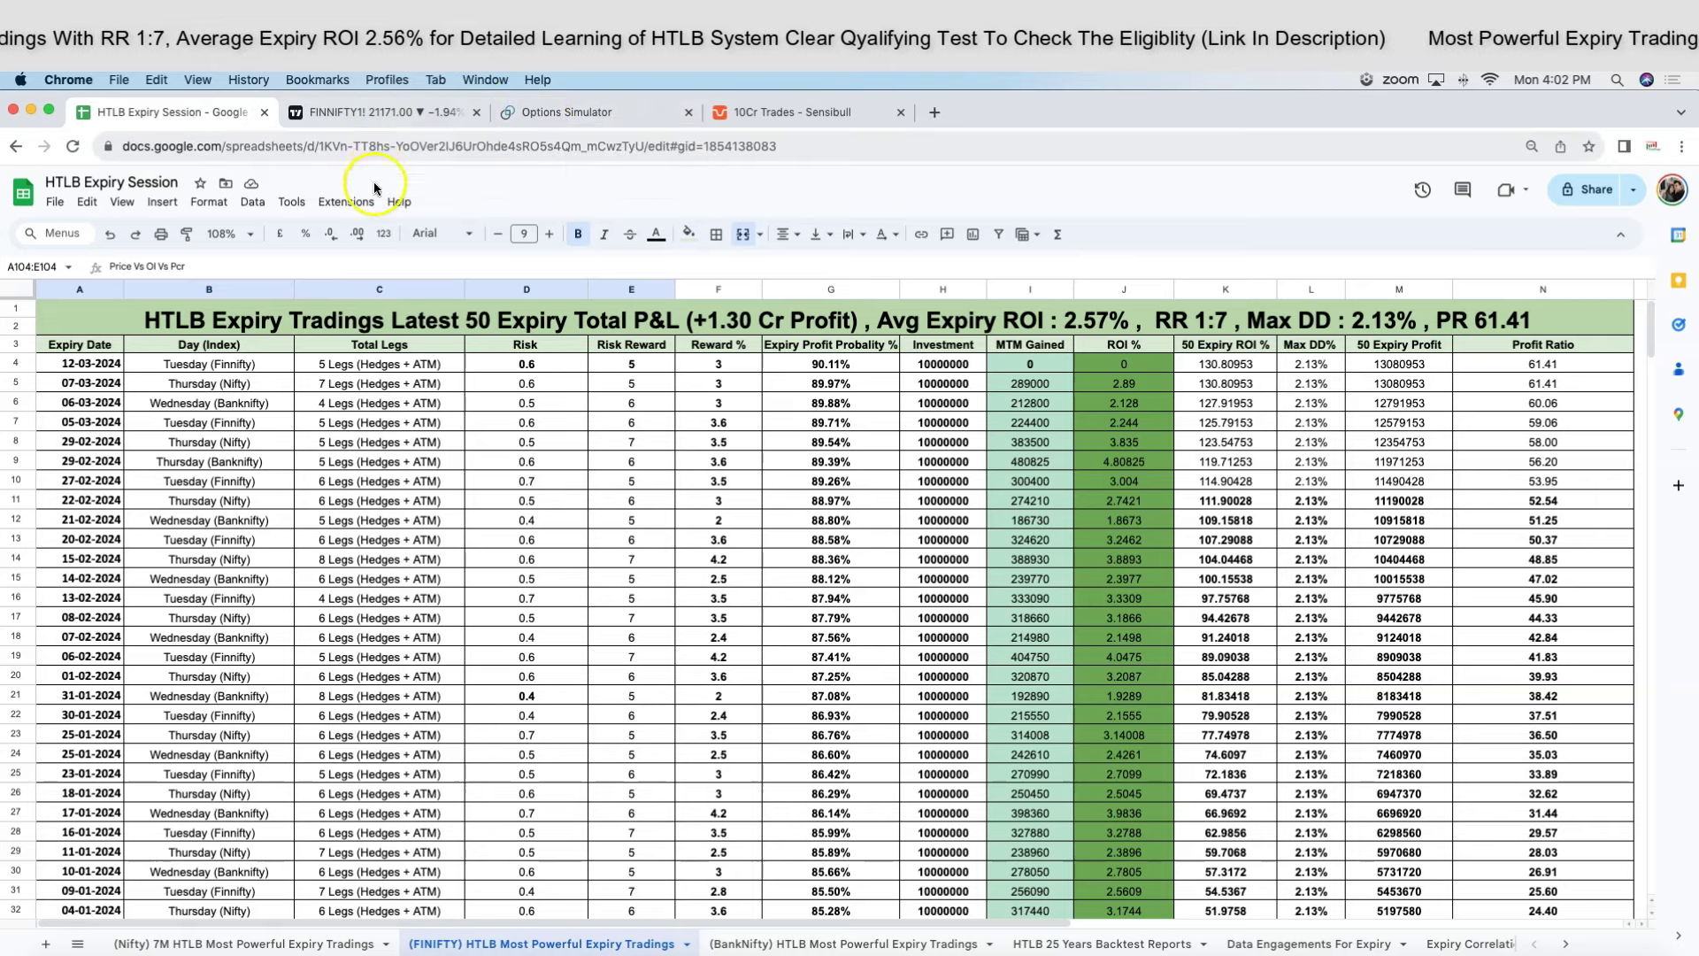
scroll(507, 422, "down", 6)
scroll(507, 421, "down", 13)
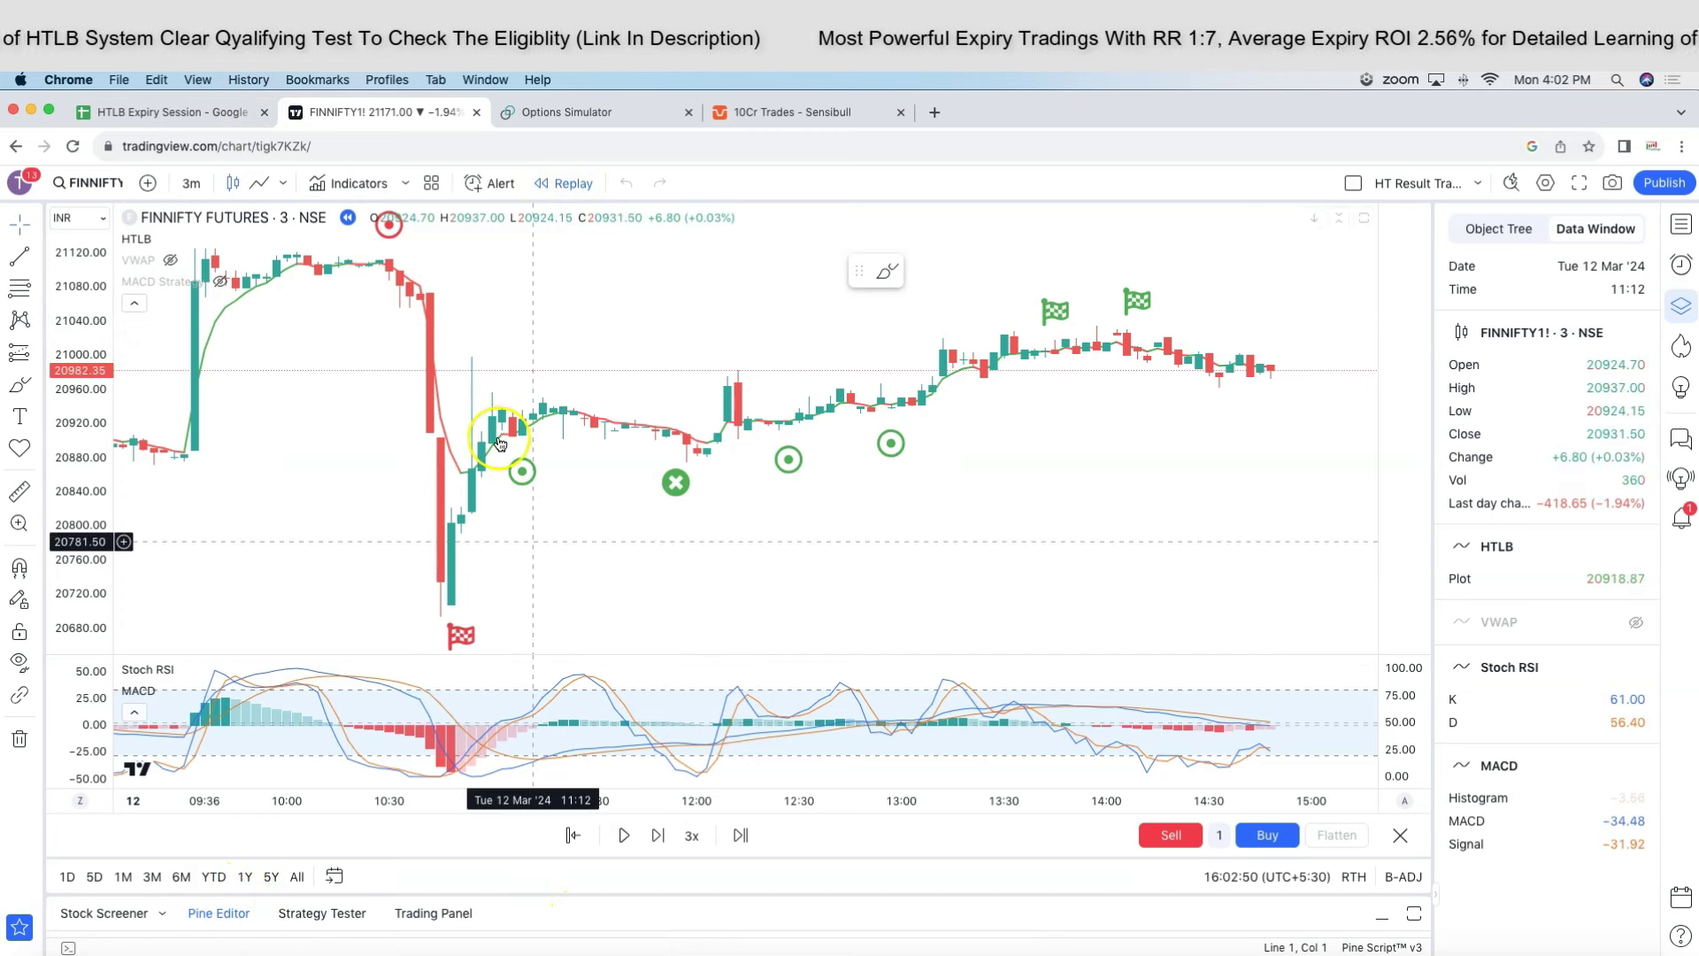
Stay in Bar Replay mode, restart the FINNIFTY replay from the 09:57 candle on 12 Mar, play a few candles and pause.
left_click(542, 183)
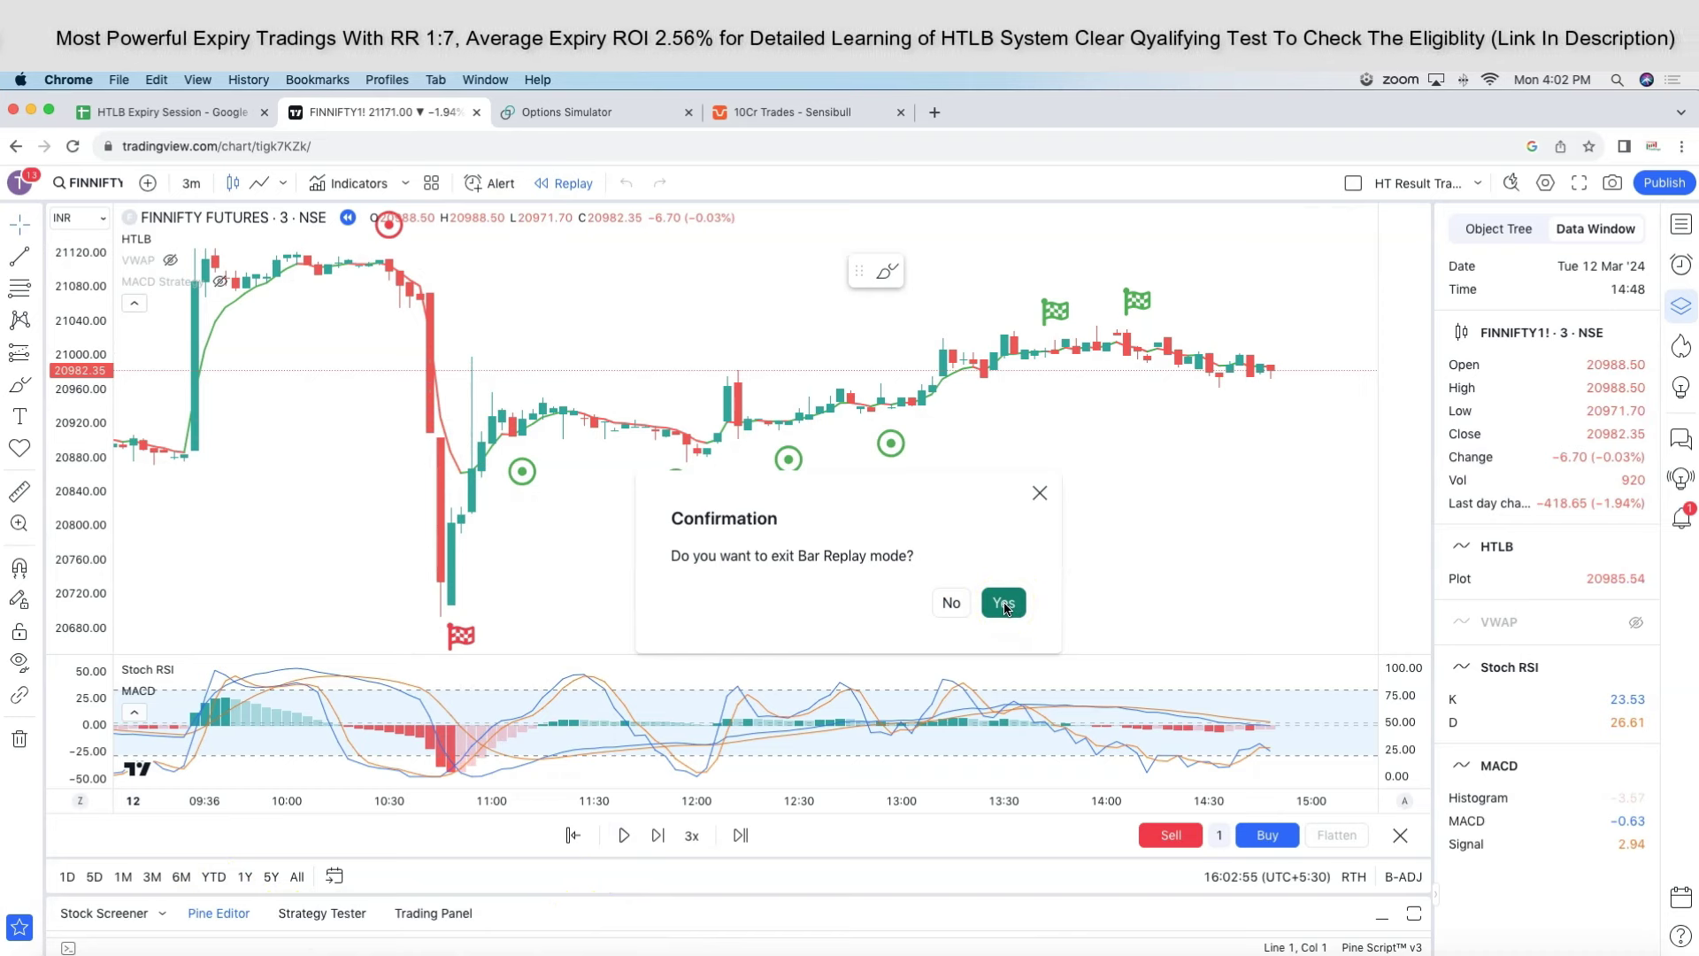
left_click(938, 604)
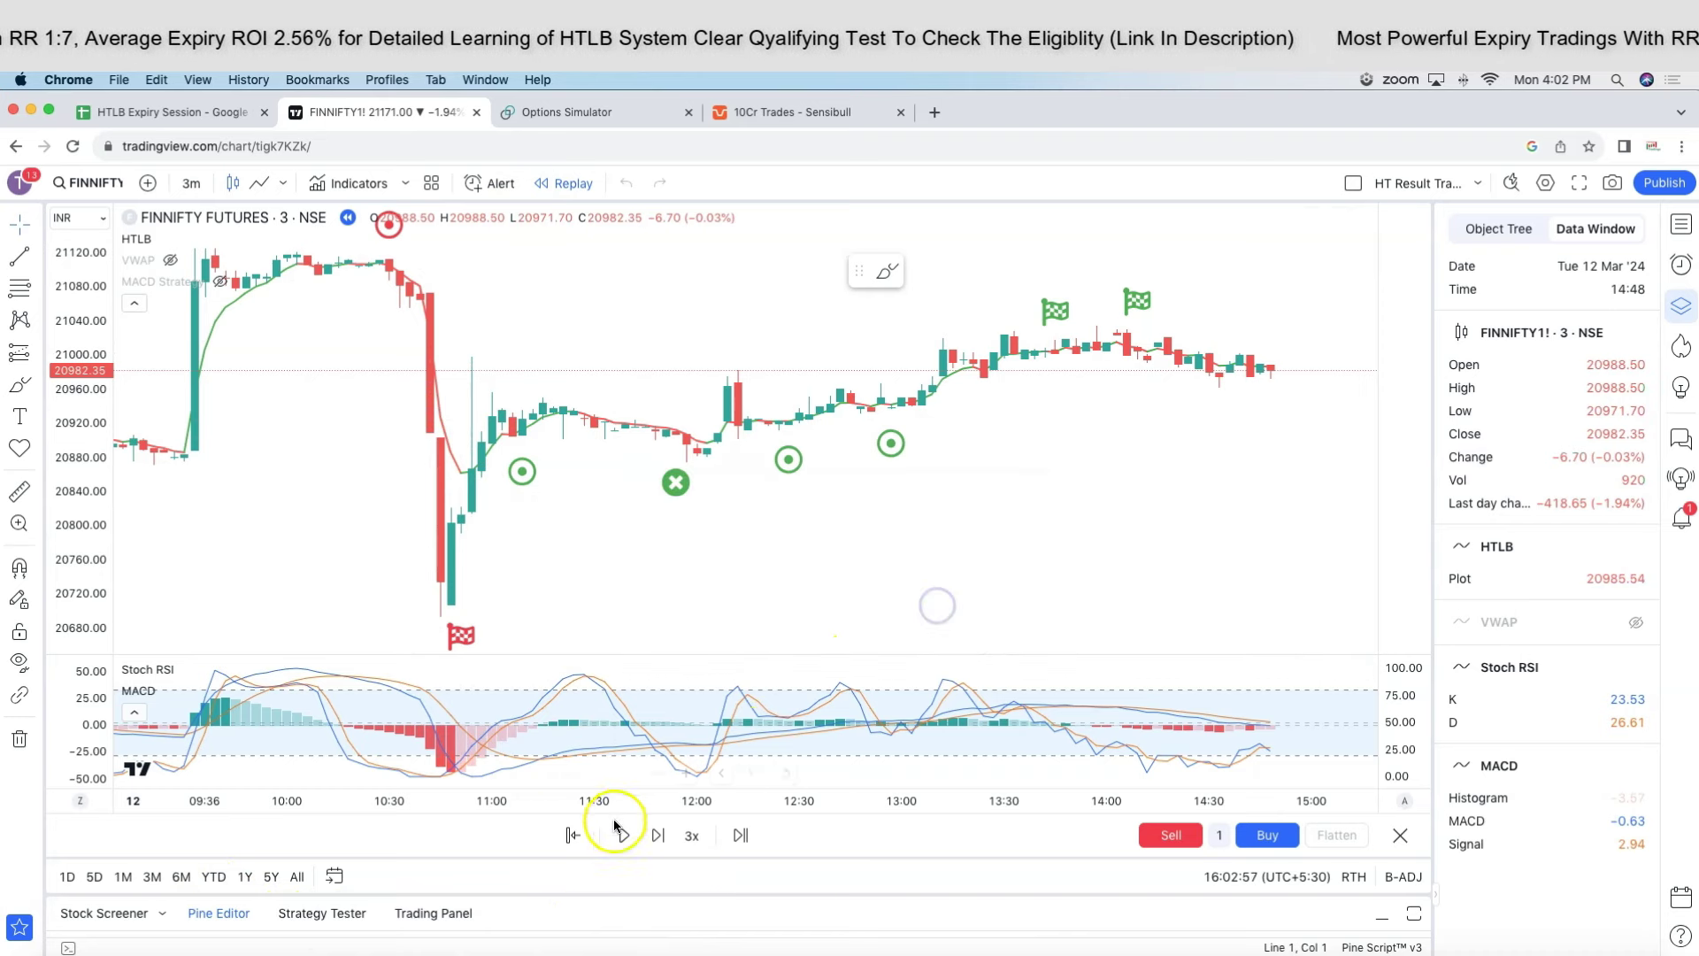
left_click(573, 834)
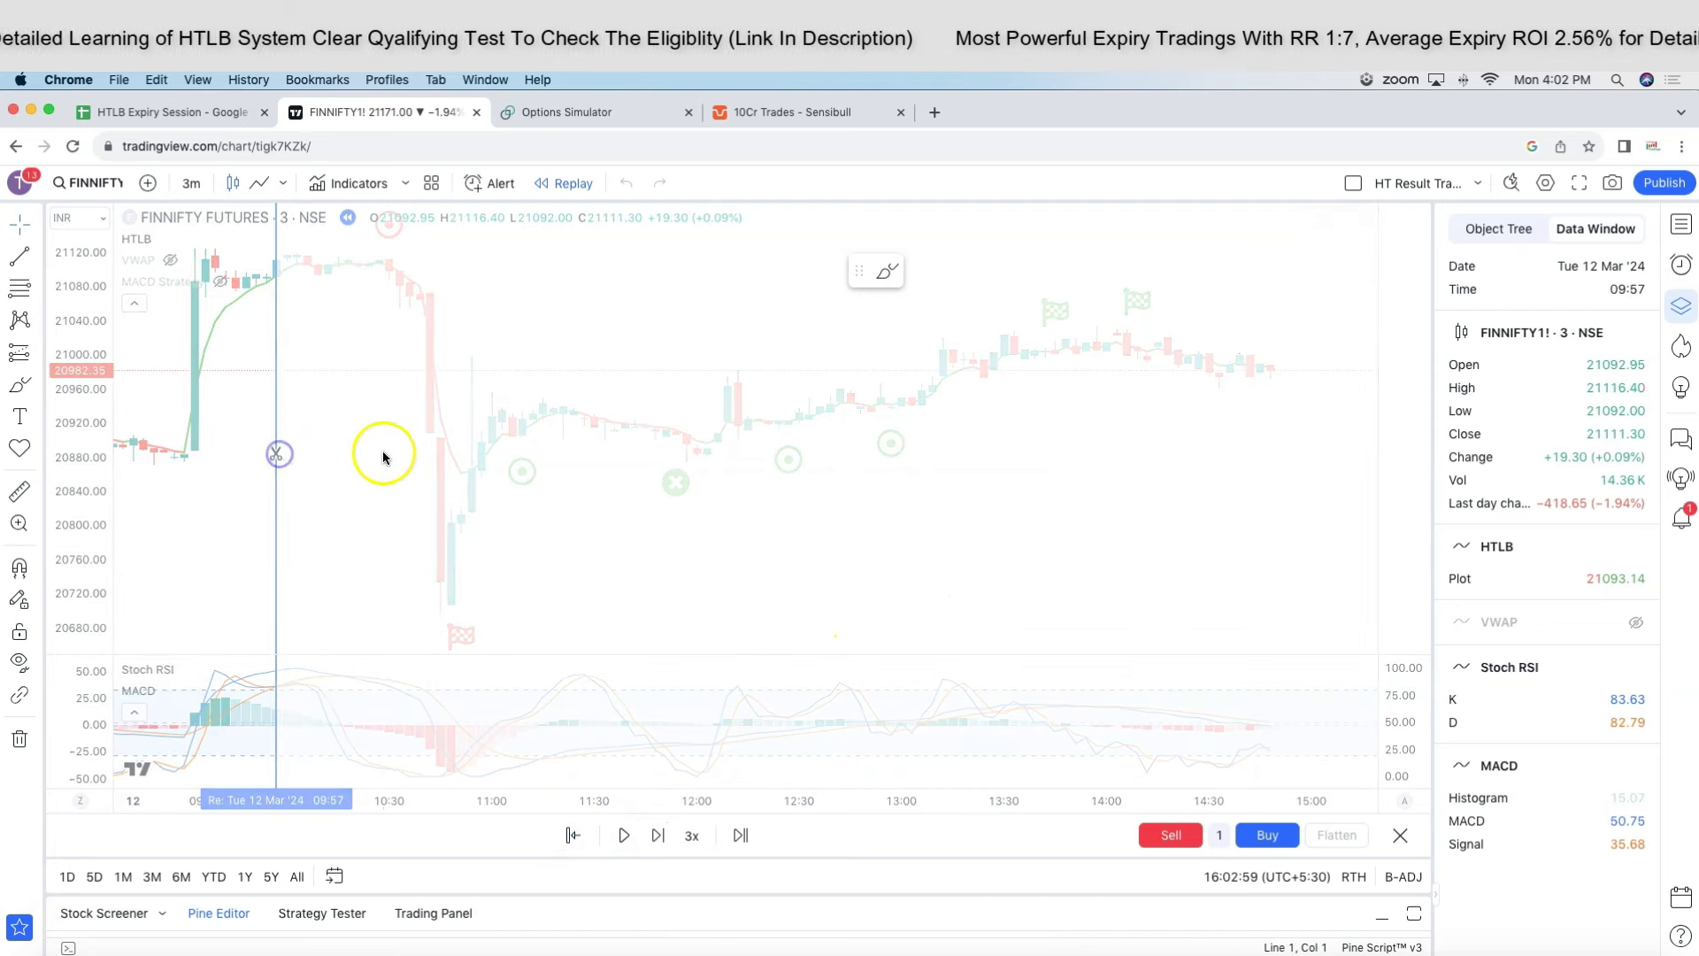
left_click(276, 454)
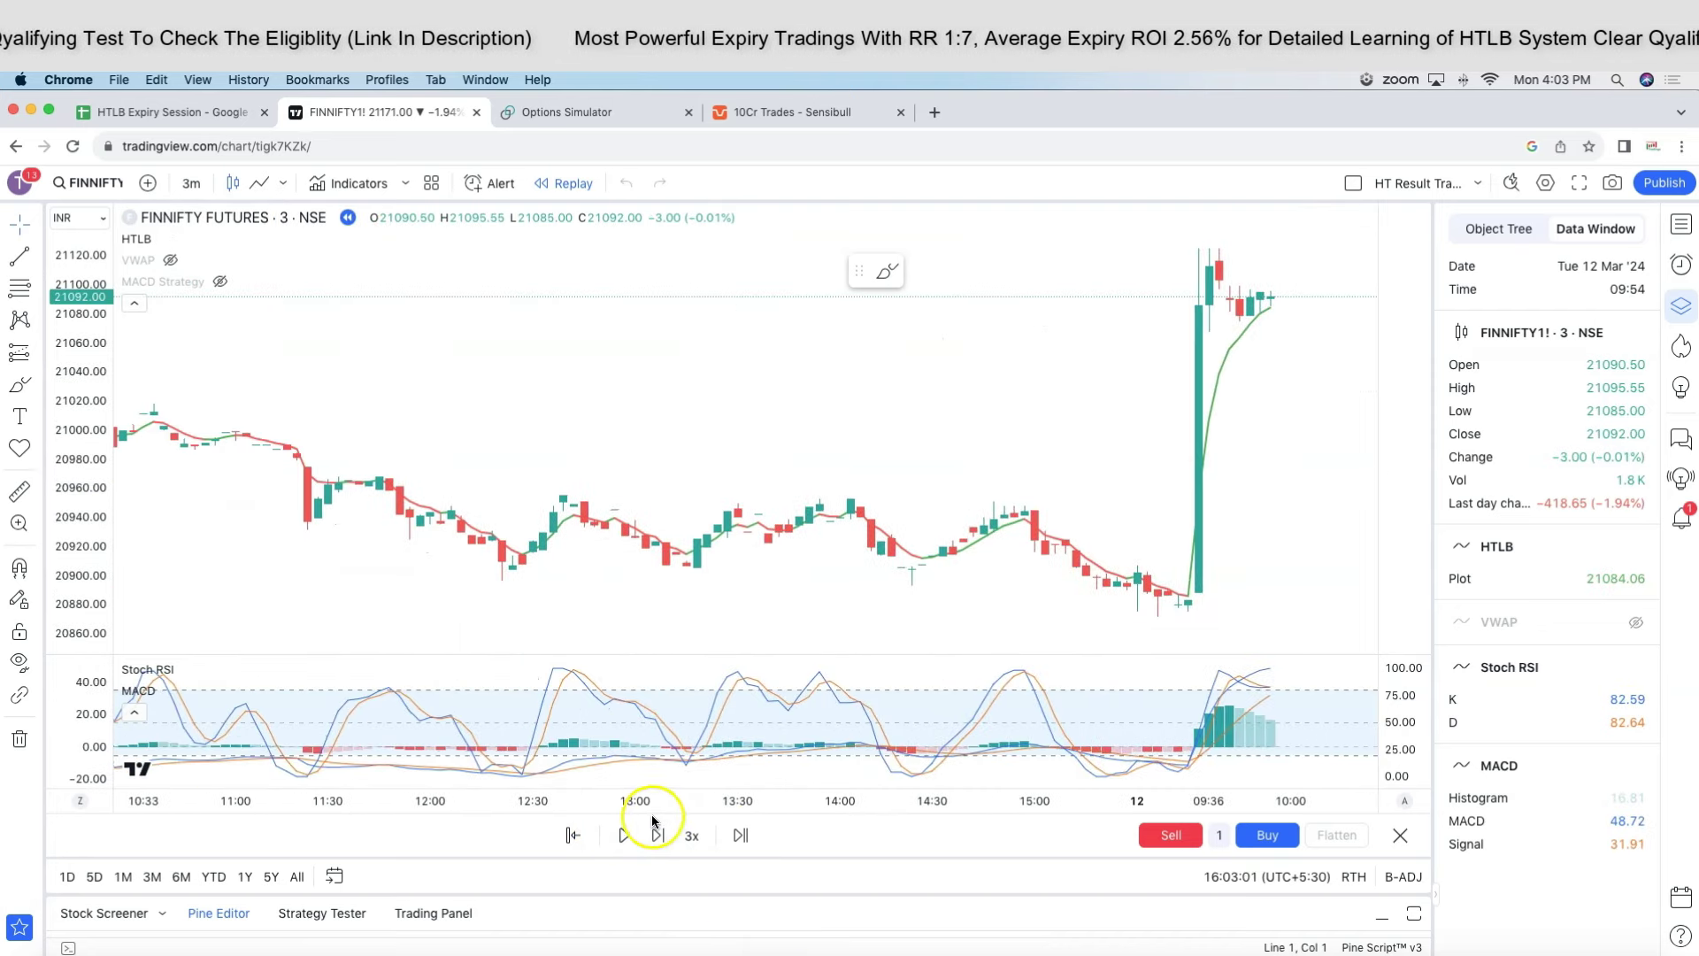
left_click(623, 834)
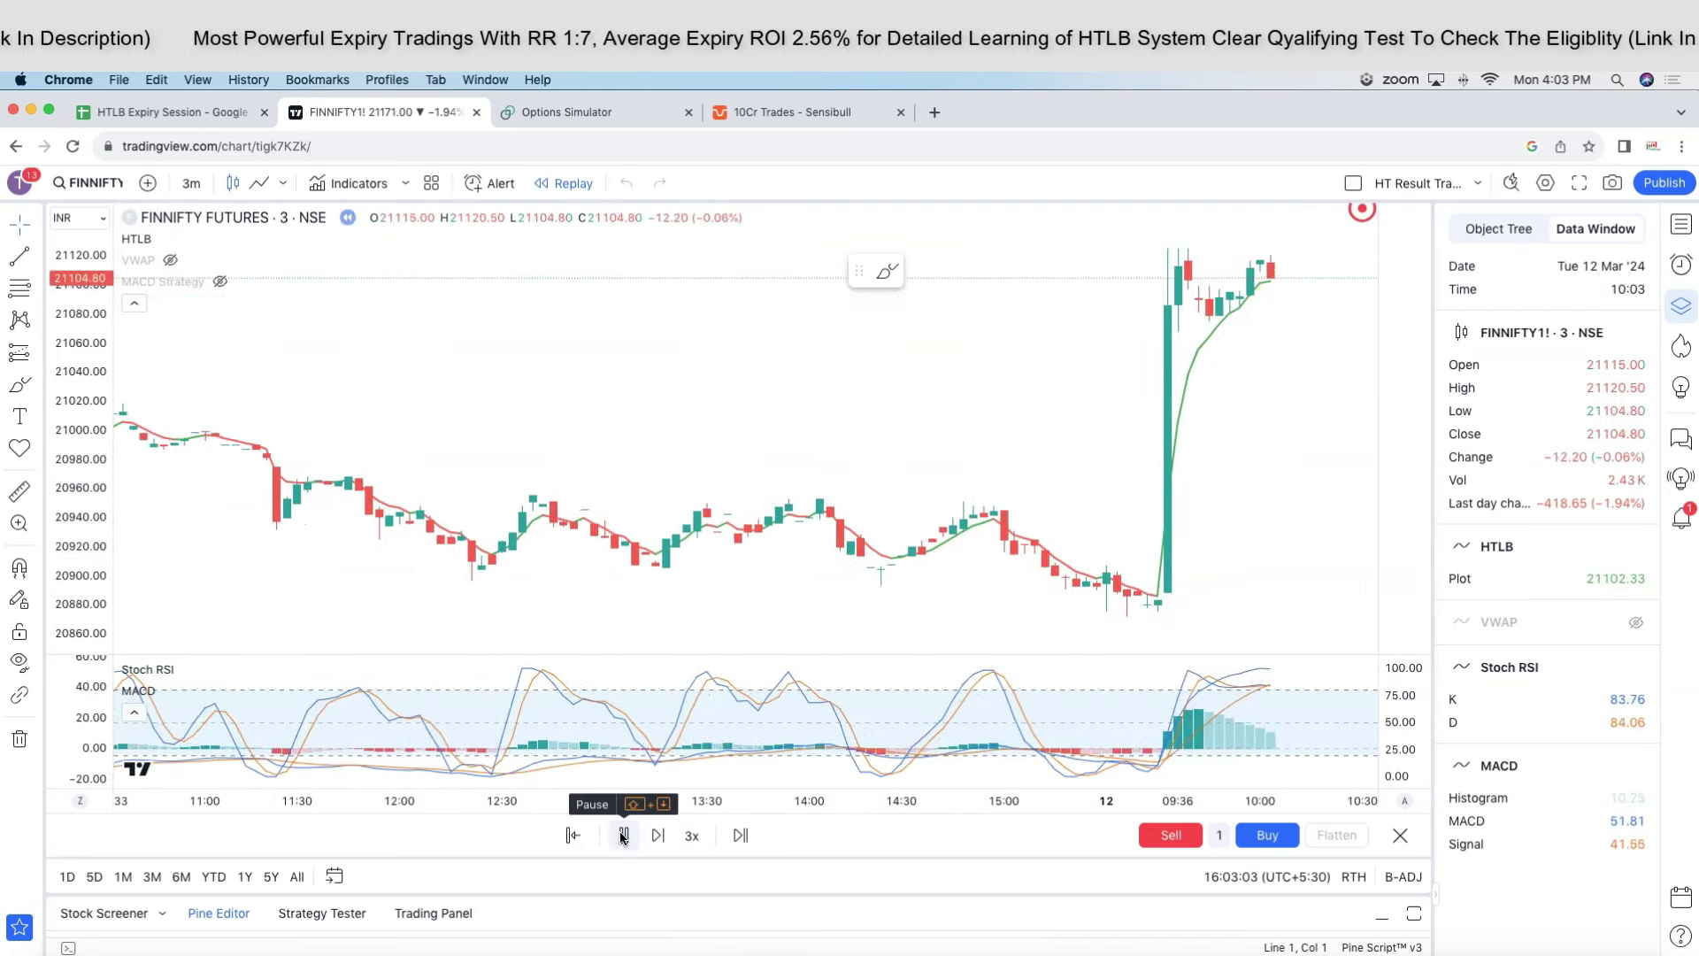
left_click(623, 834)
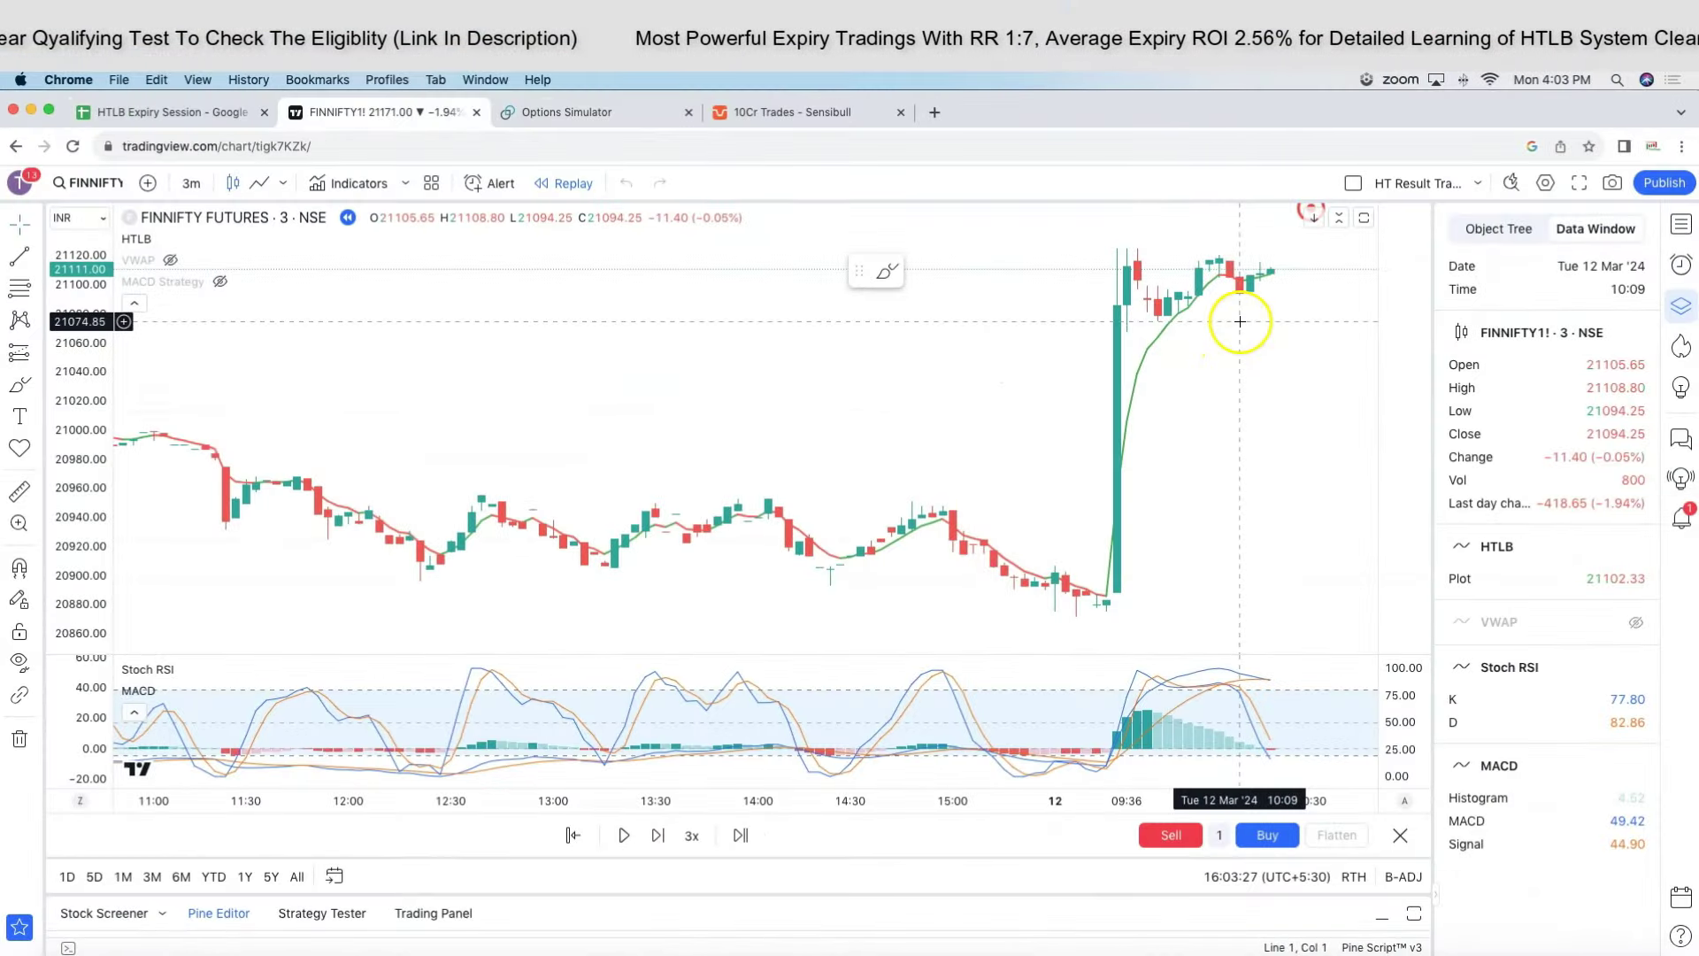
Examine the Cumulative OI Change chart of the 12th Mar 10:30 entry in the spreadsheet and resume the FINNIFTY replay in TradingView.
left_click(164, 116)
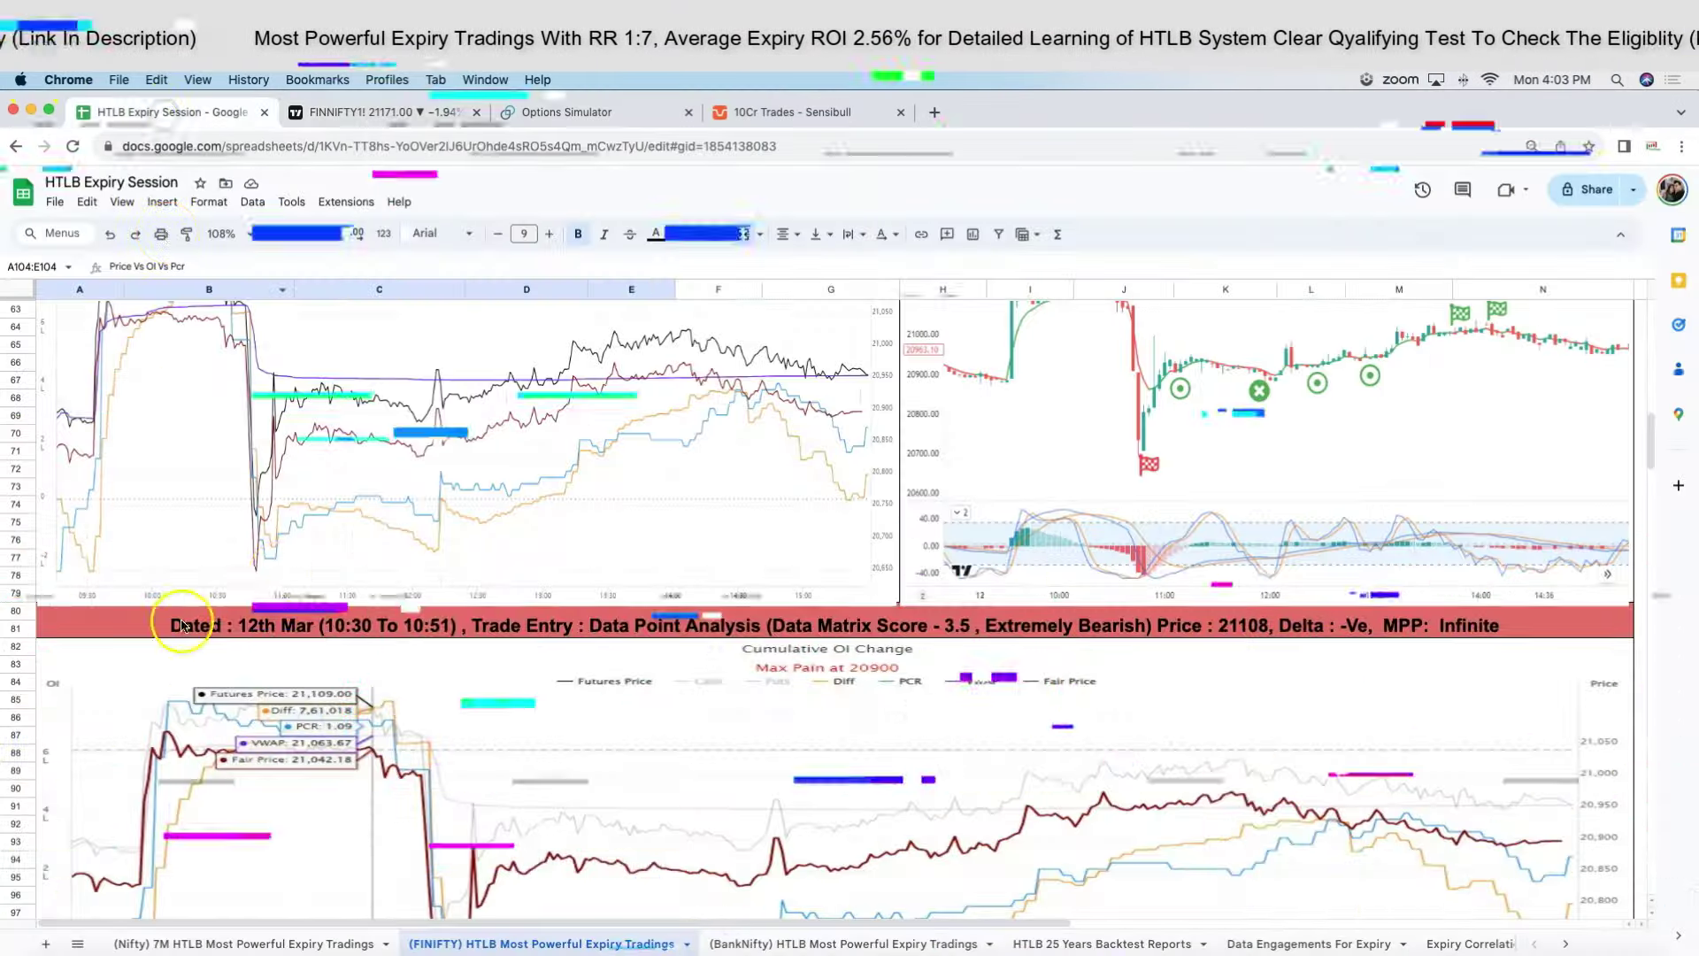
left_click(191, 389)
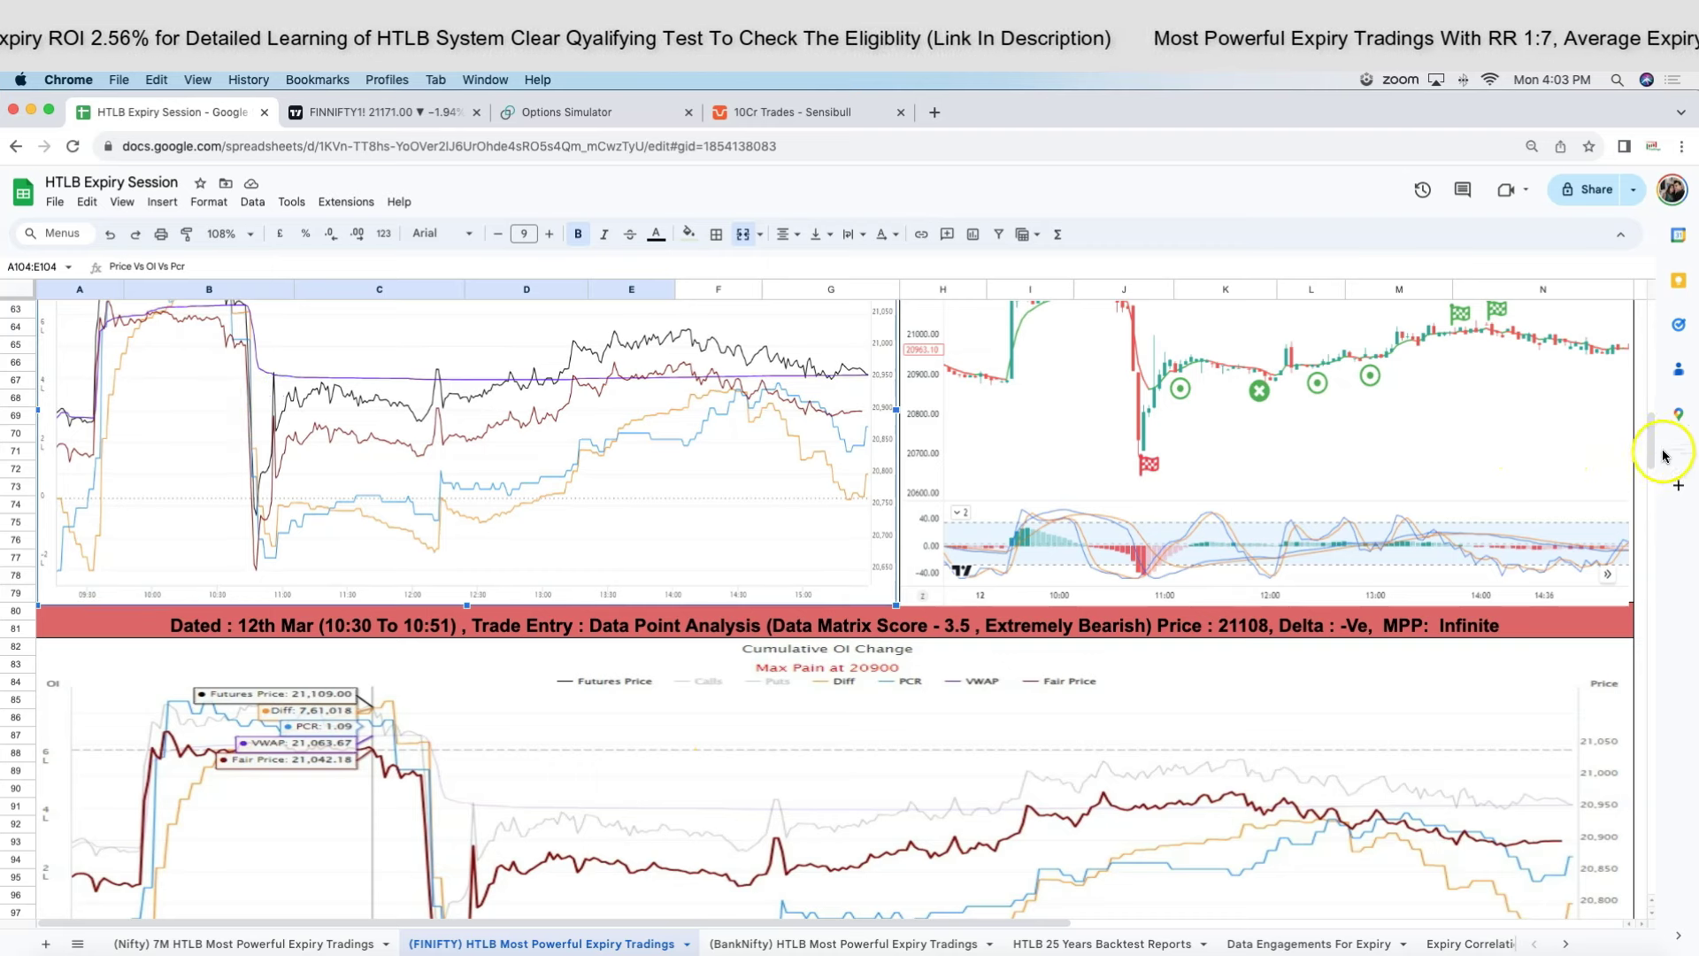
left_click_drag(1651, 447, 1651, 466)
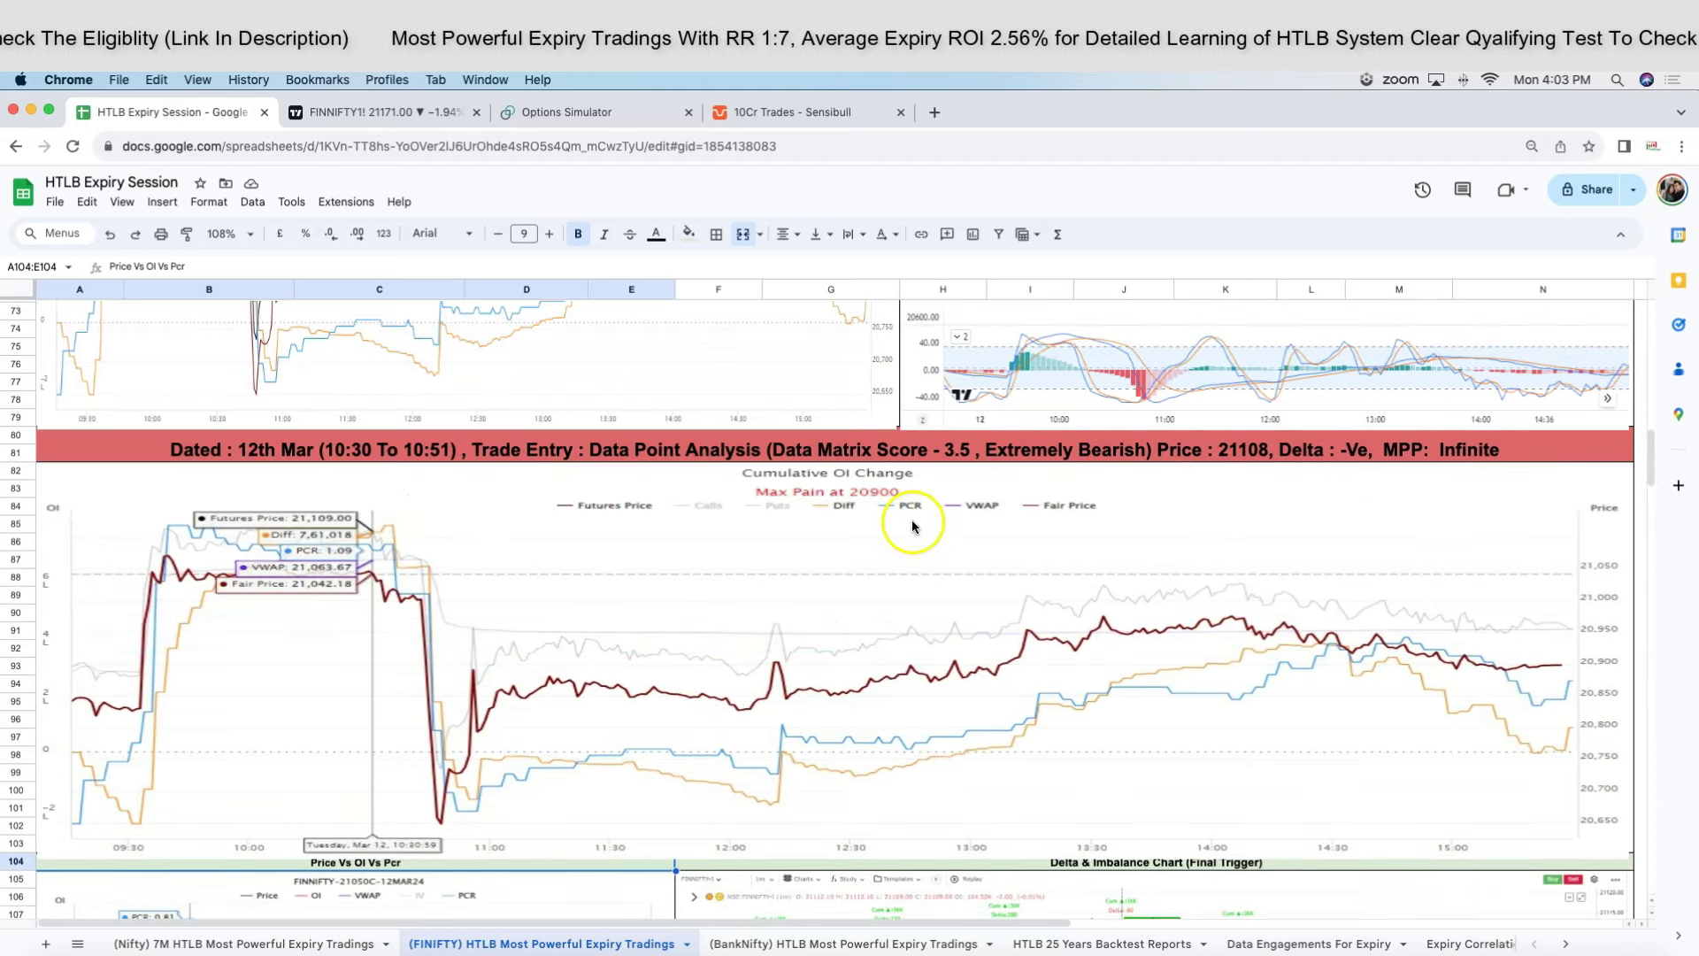
left_click(390, 671)
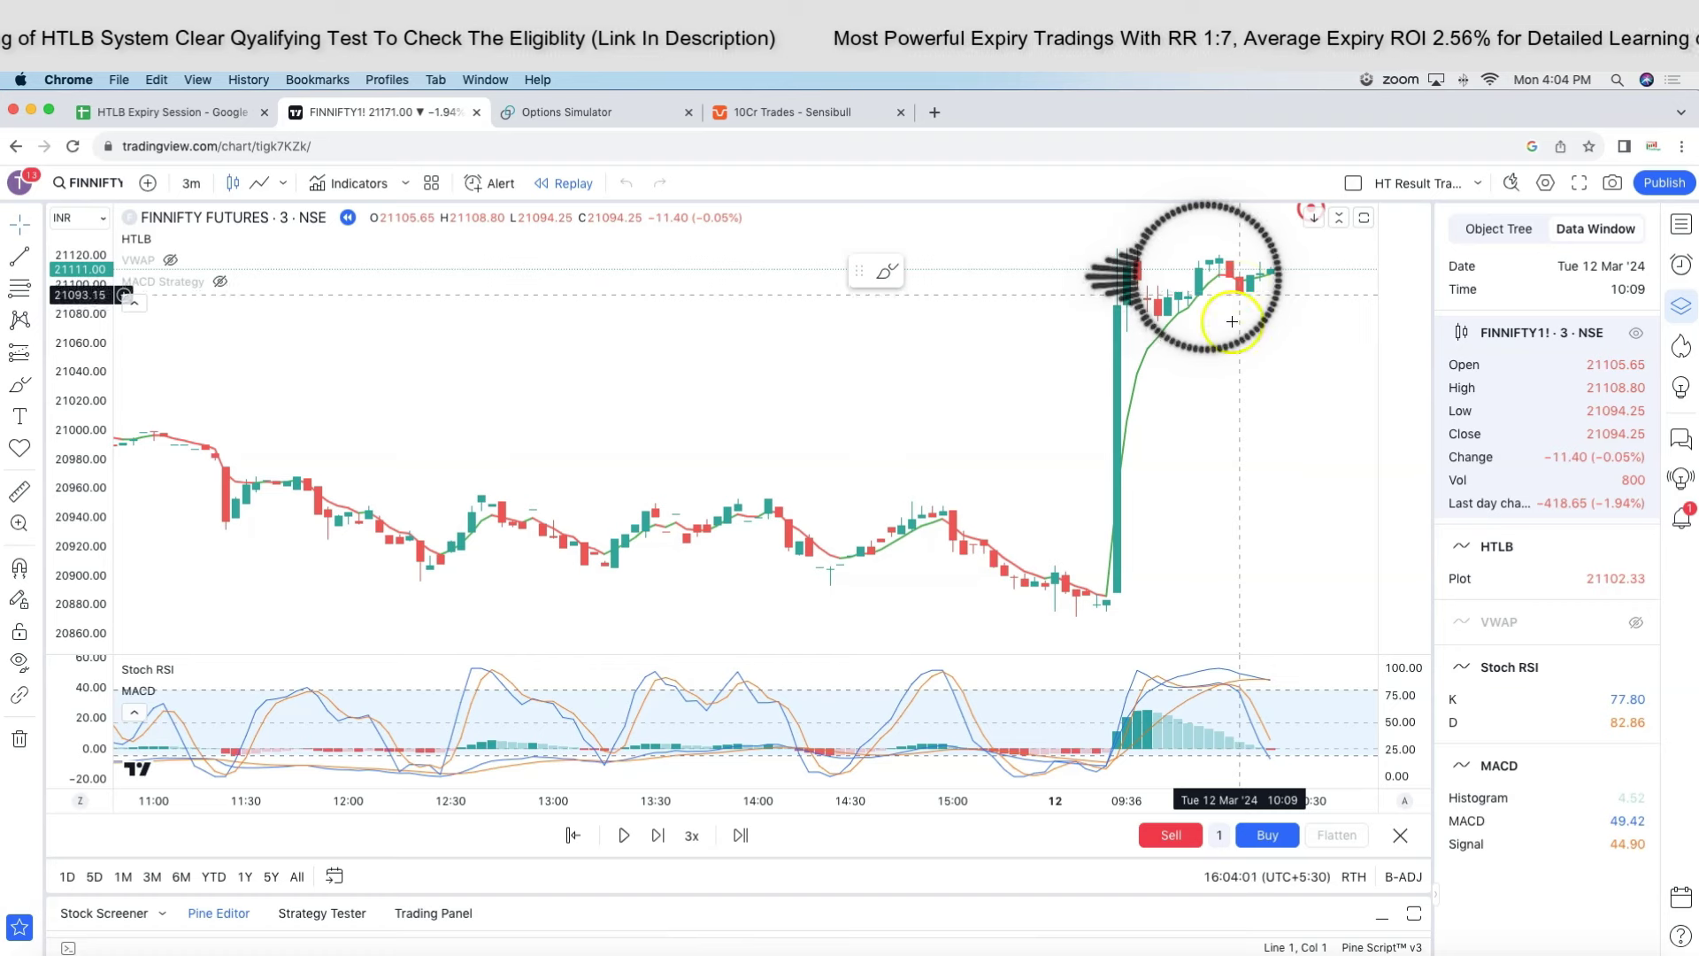
left_click(624, 835)
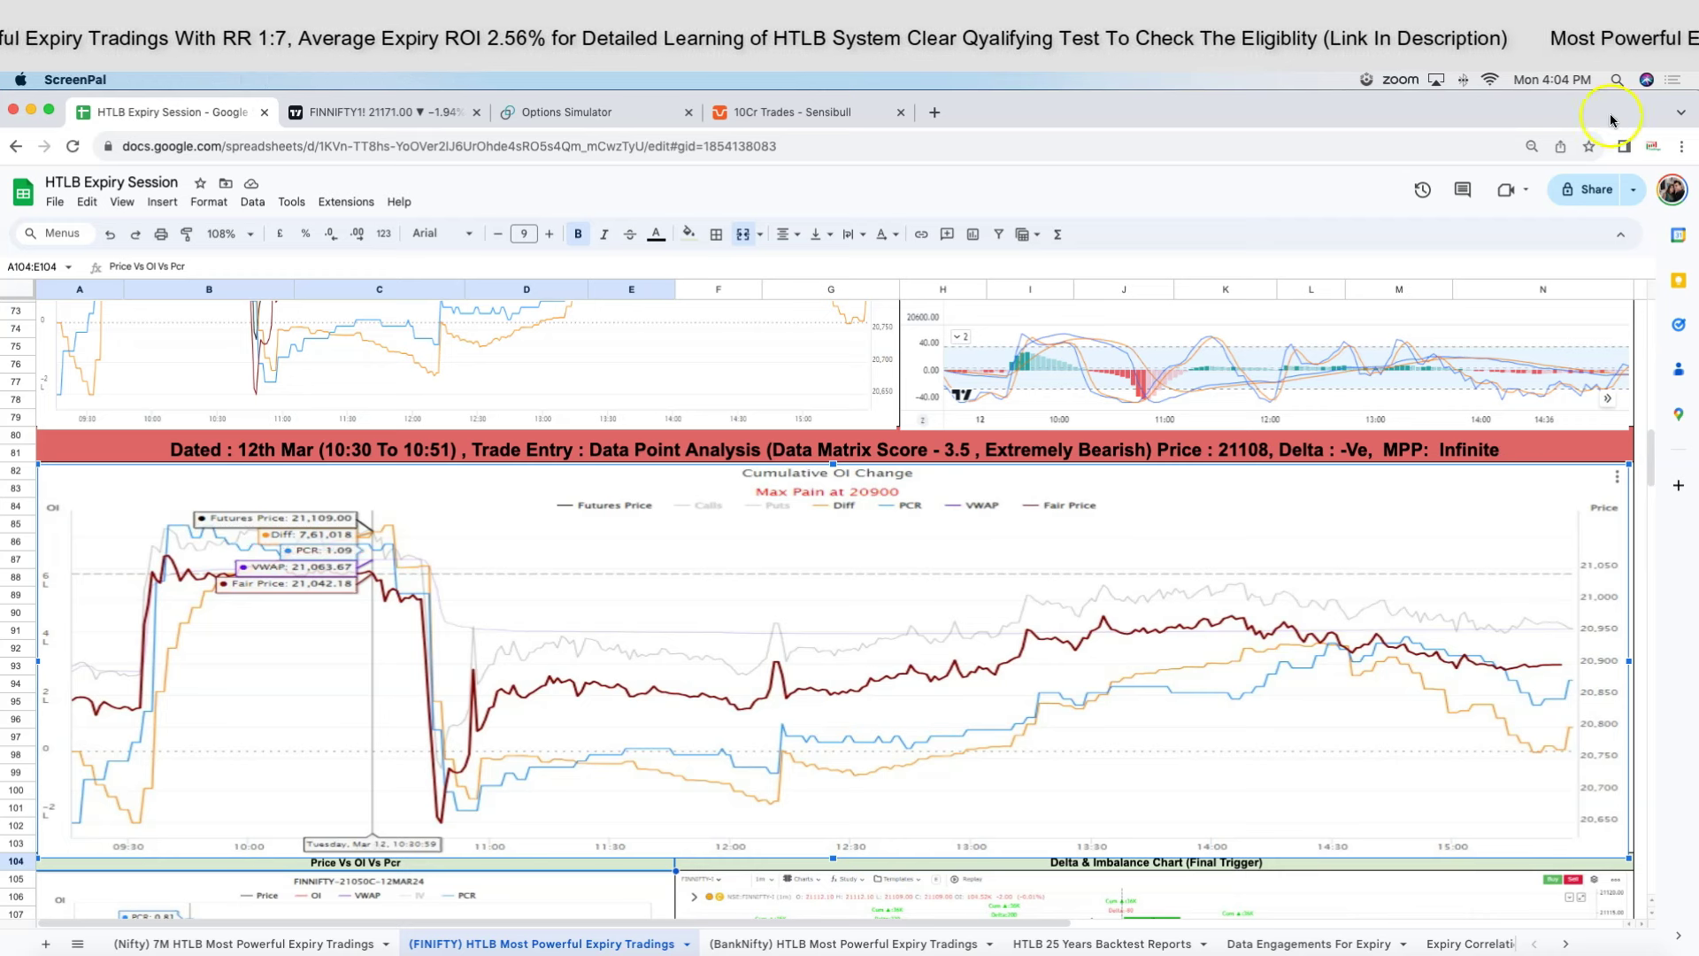
Examine the Delta & Imbalance Chart of the 10:30 entry in the spreadsheet, circling the crosshair's delta bar and candle in red.
scroll(1516, 493, "down", 2)
scroll(1515, 494, "down", 10)
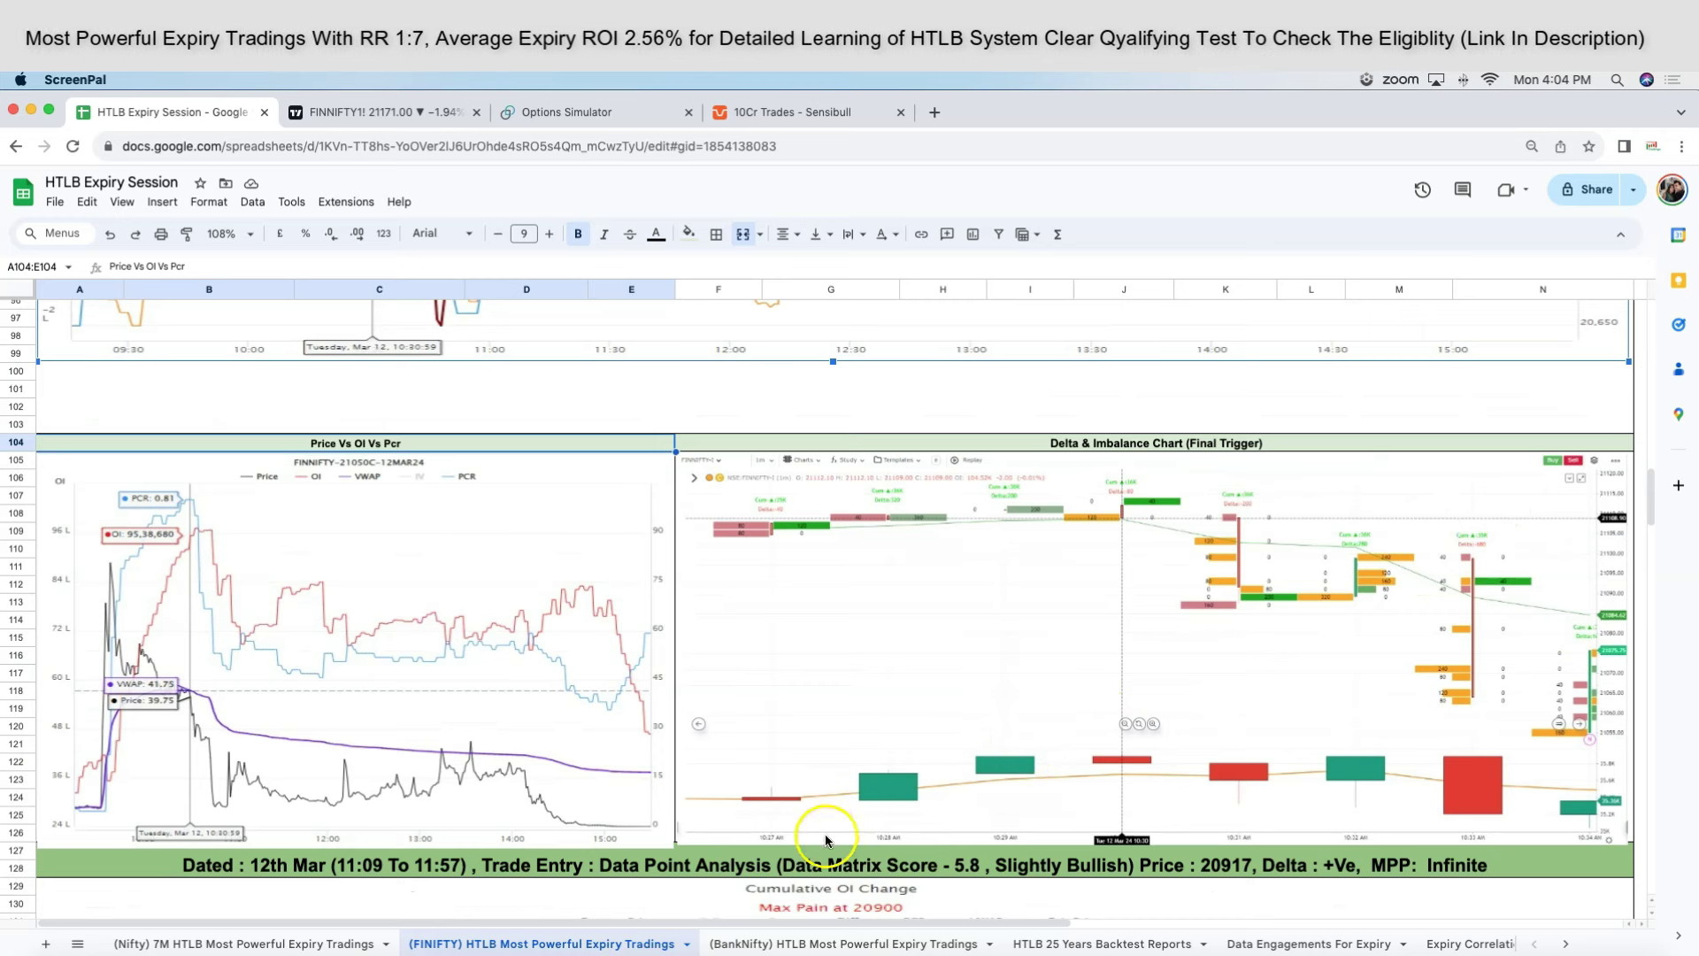
left_click(1121, 765)
mouse_move(1107, 791)
left_mouse_down()
mouse_move(1172, 768)
mouse_move(1126, 724)
left_mouse_up()
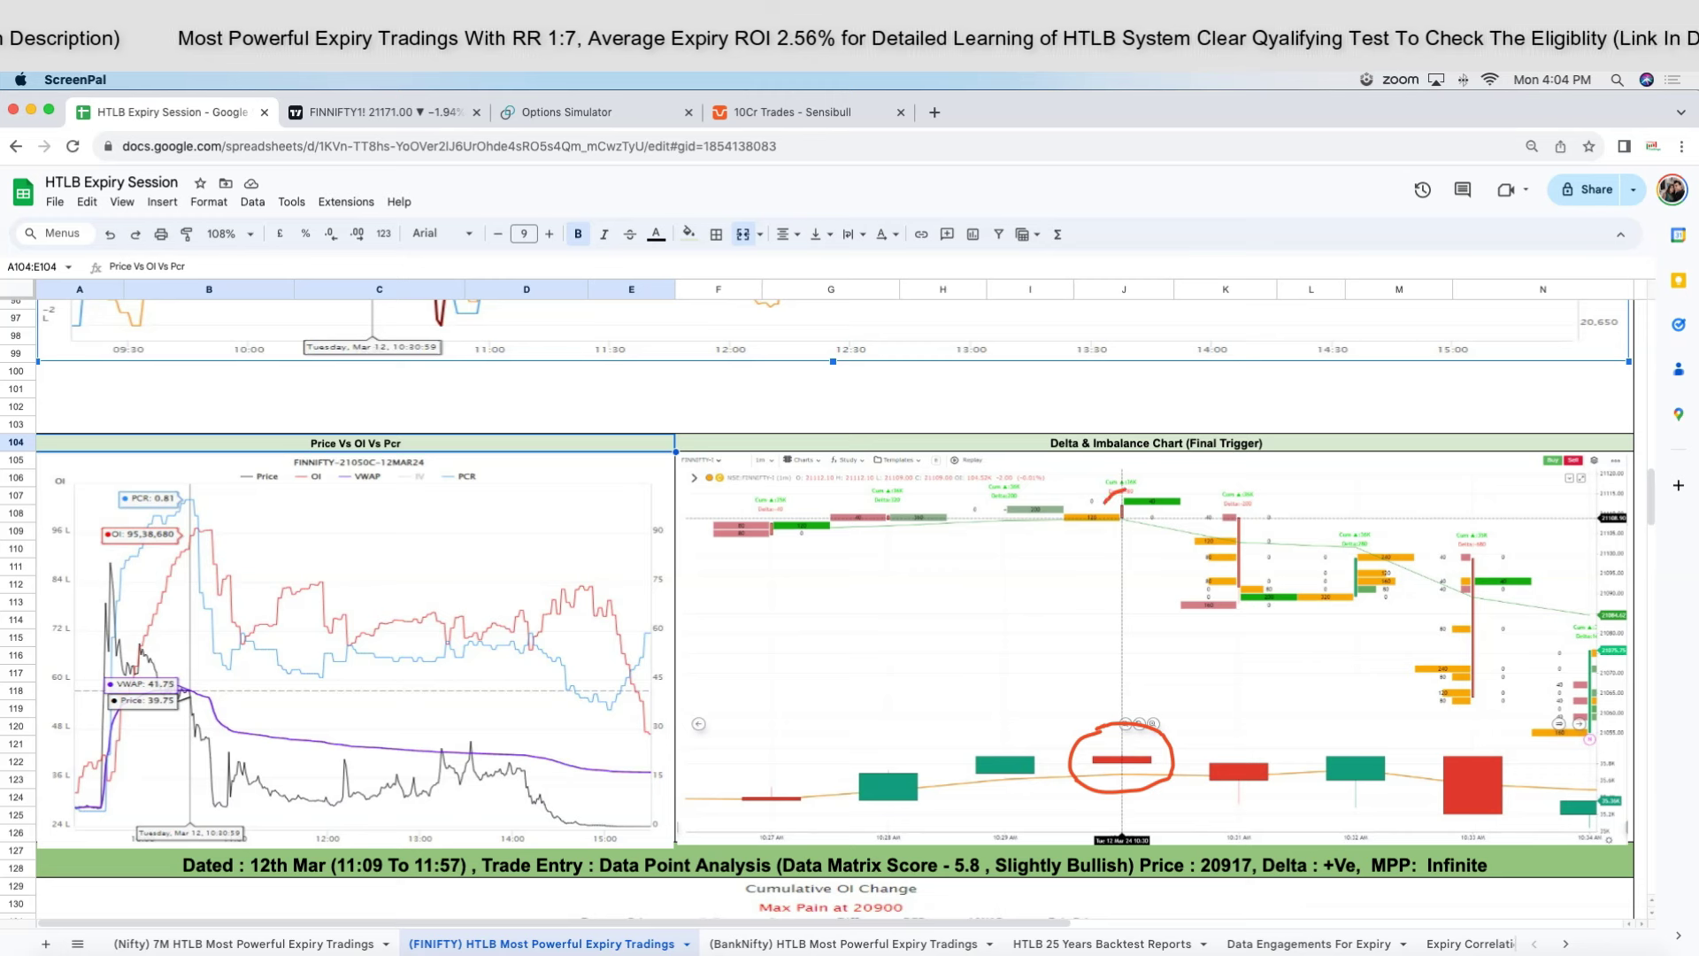
left_click_drag(1122, 541, 1132, 504)
left_click_drag(1119, 434, 1120, 500)
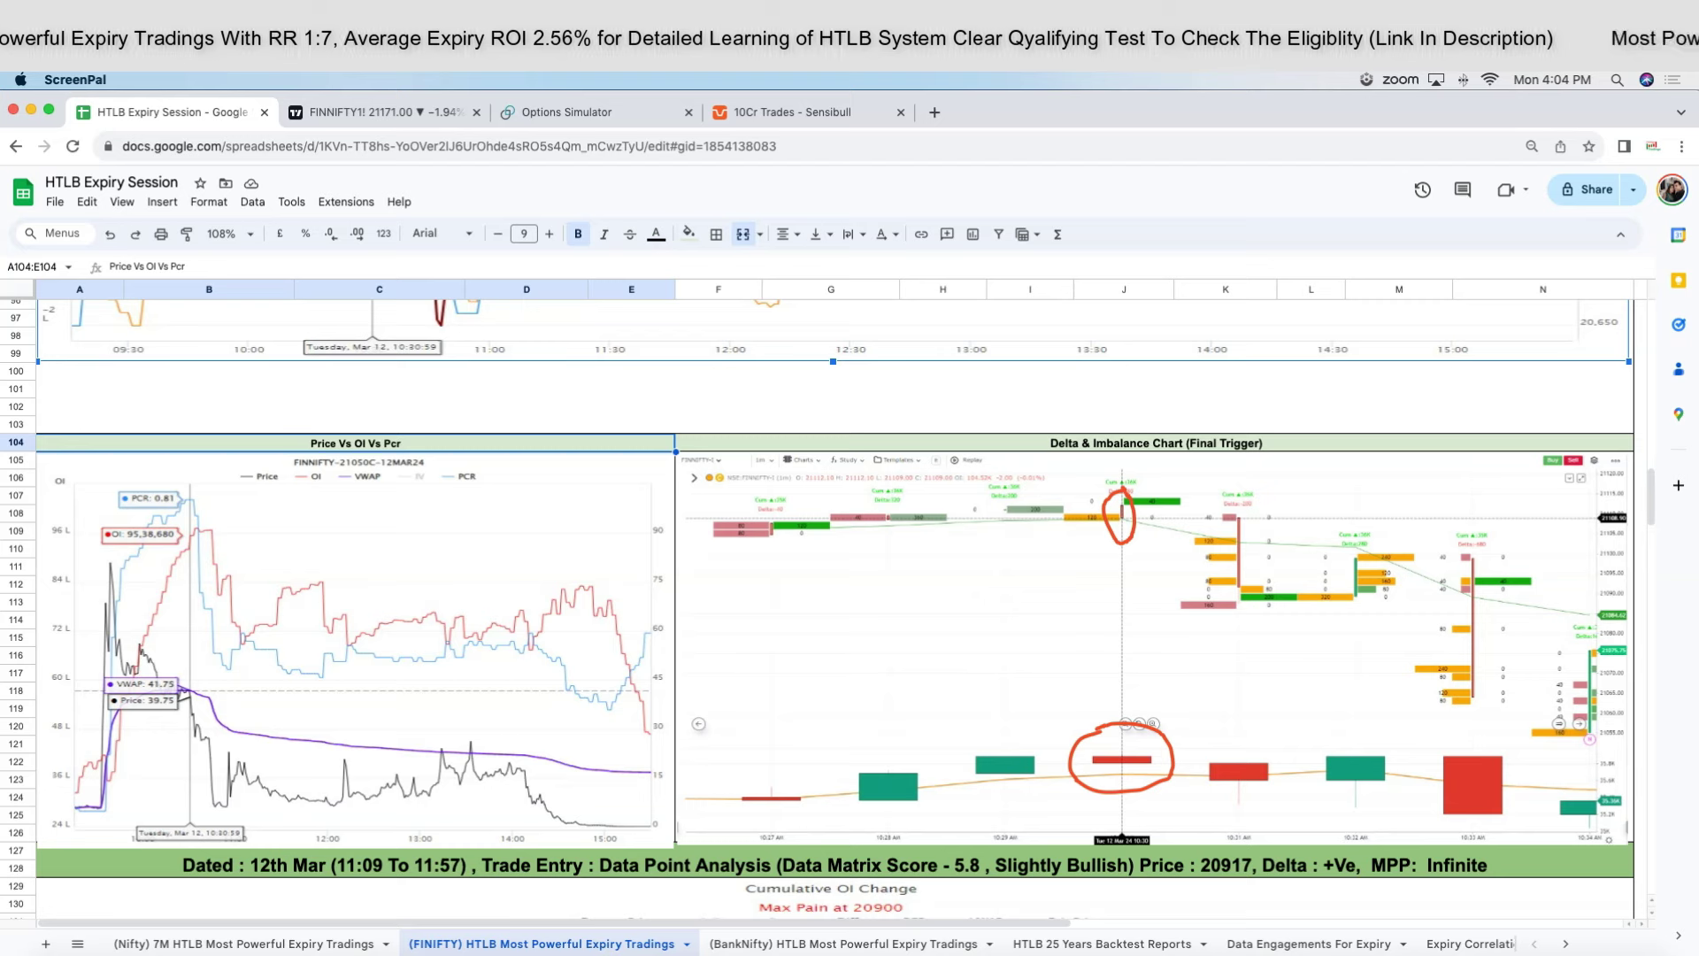
scroll(930, 433, "up", 2)
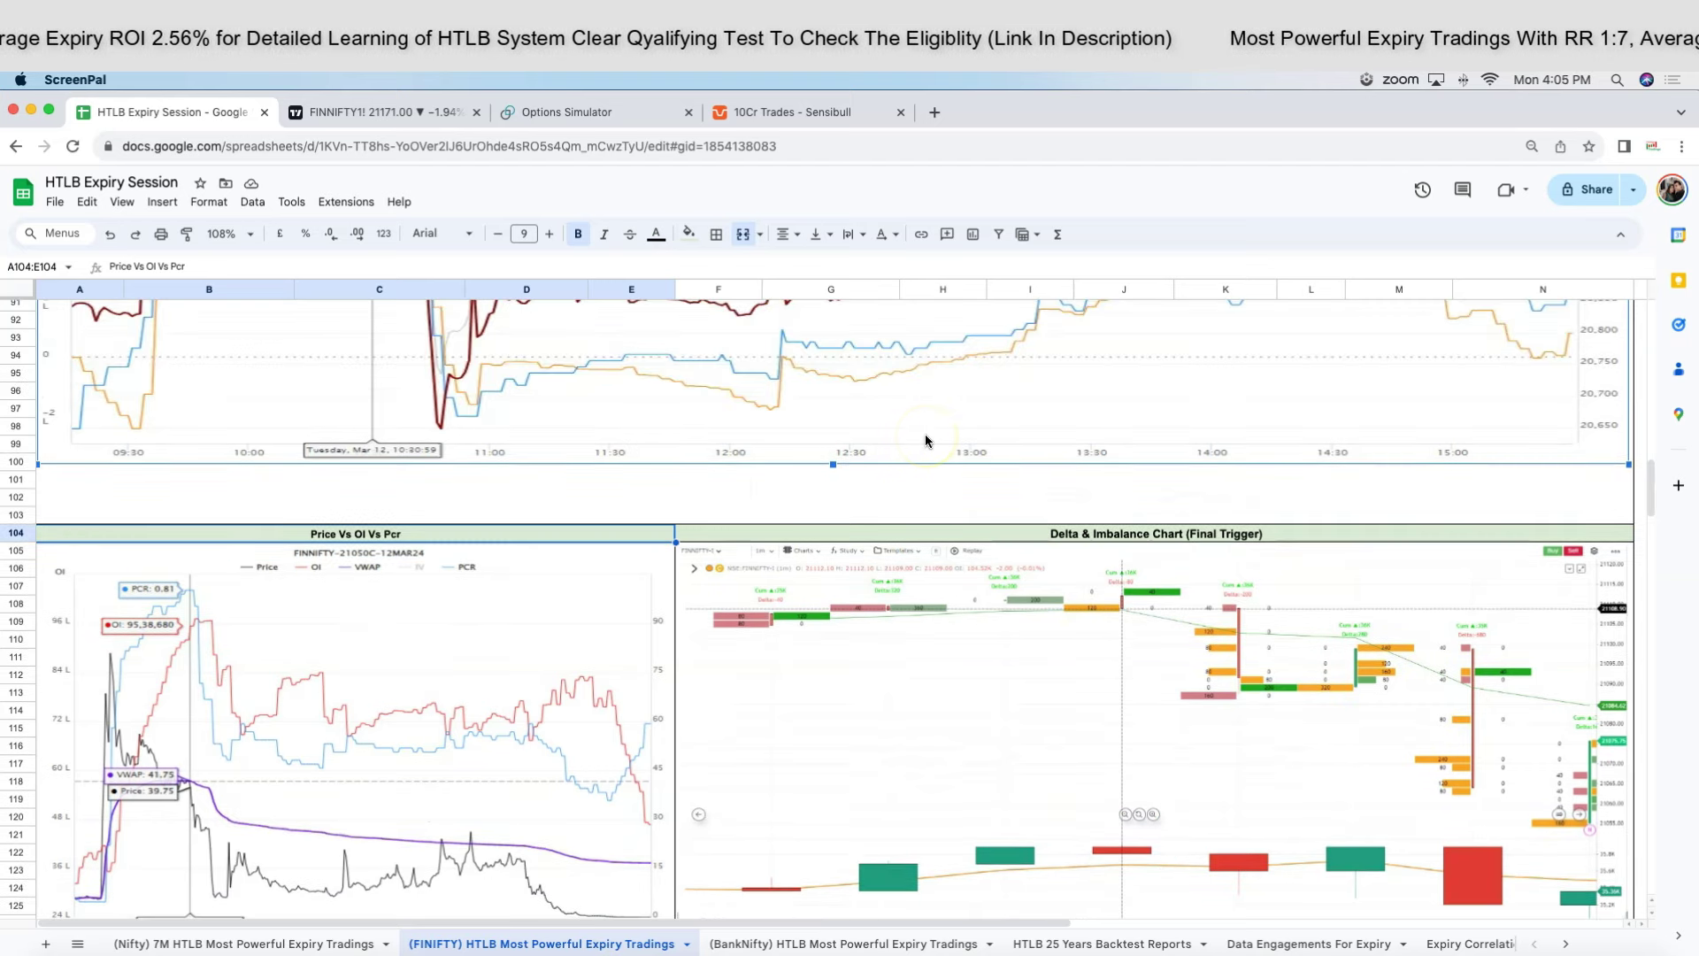
scroll(933, 442, "down", 4)
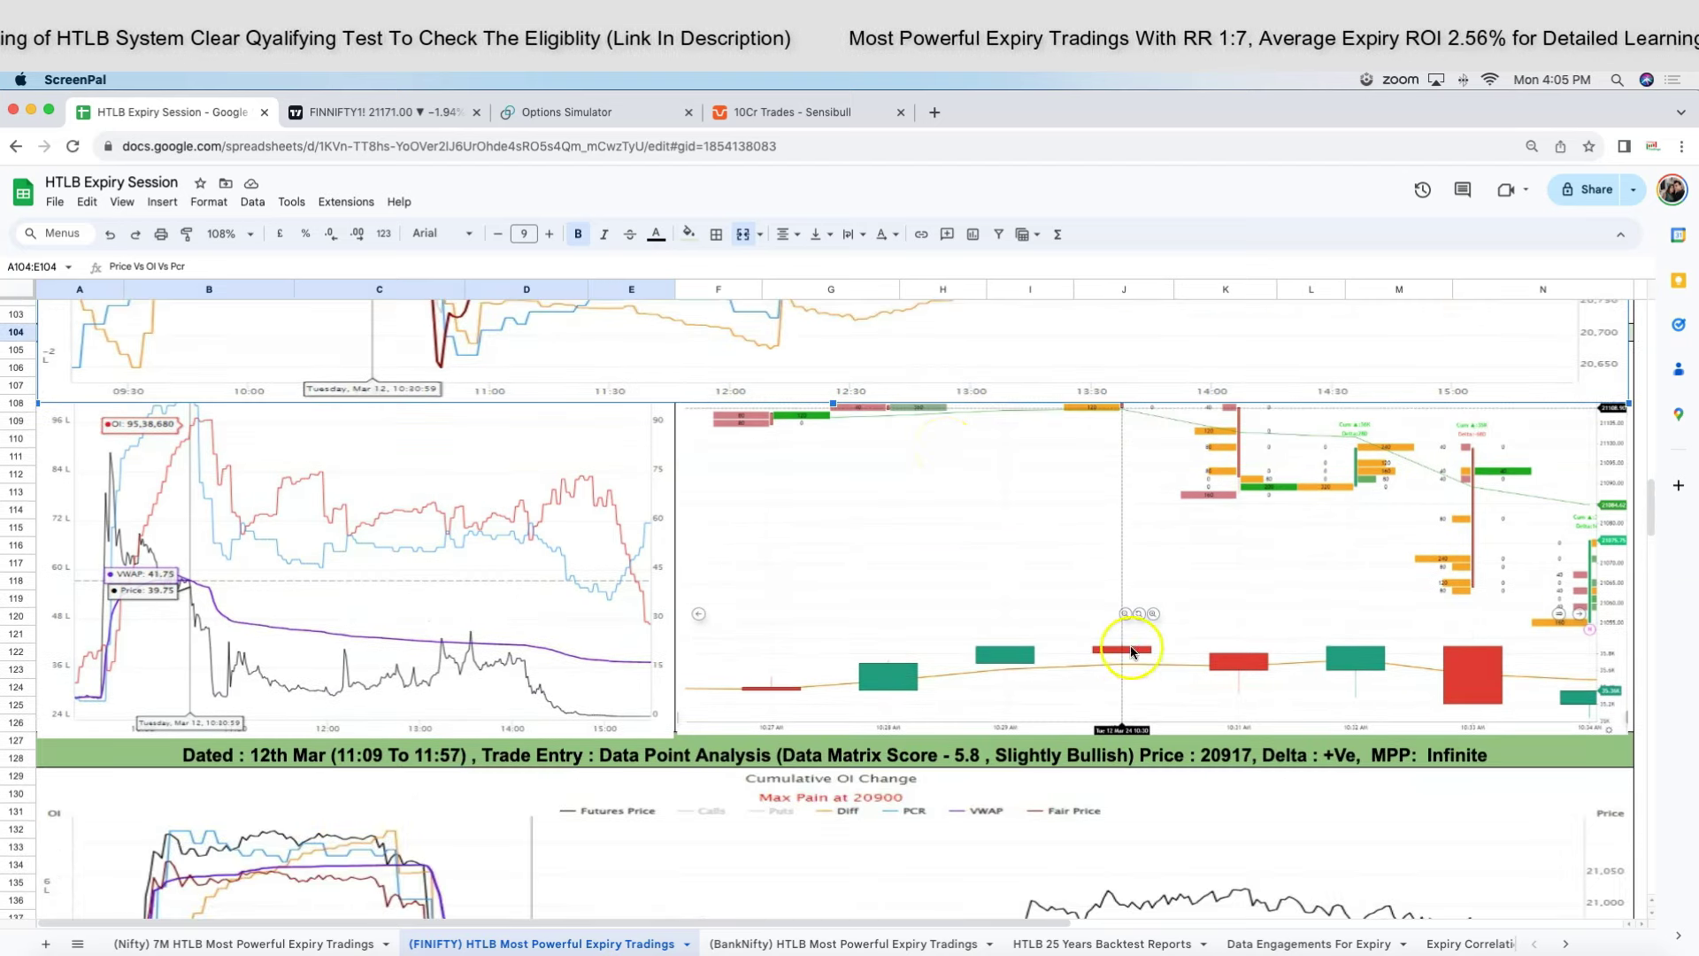
scroll(1034, 379, "up", 15)
Switch to the Opstra Options Simulator and get the FINNIFTY option chain for the 12MAR2024 expiry at 10:30.
left_click(590, 115)
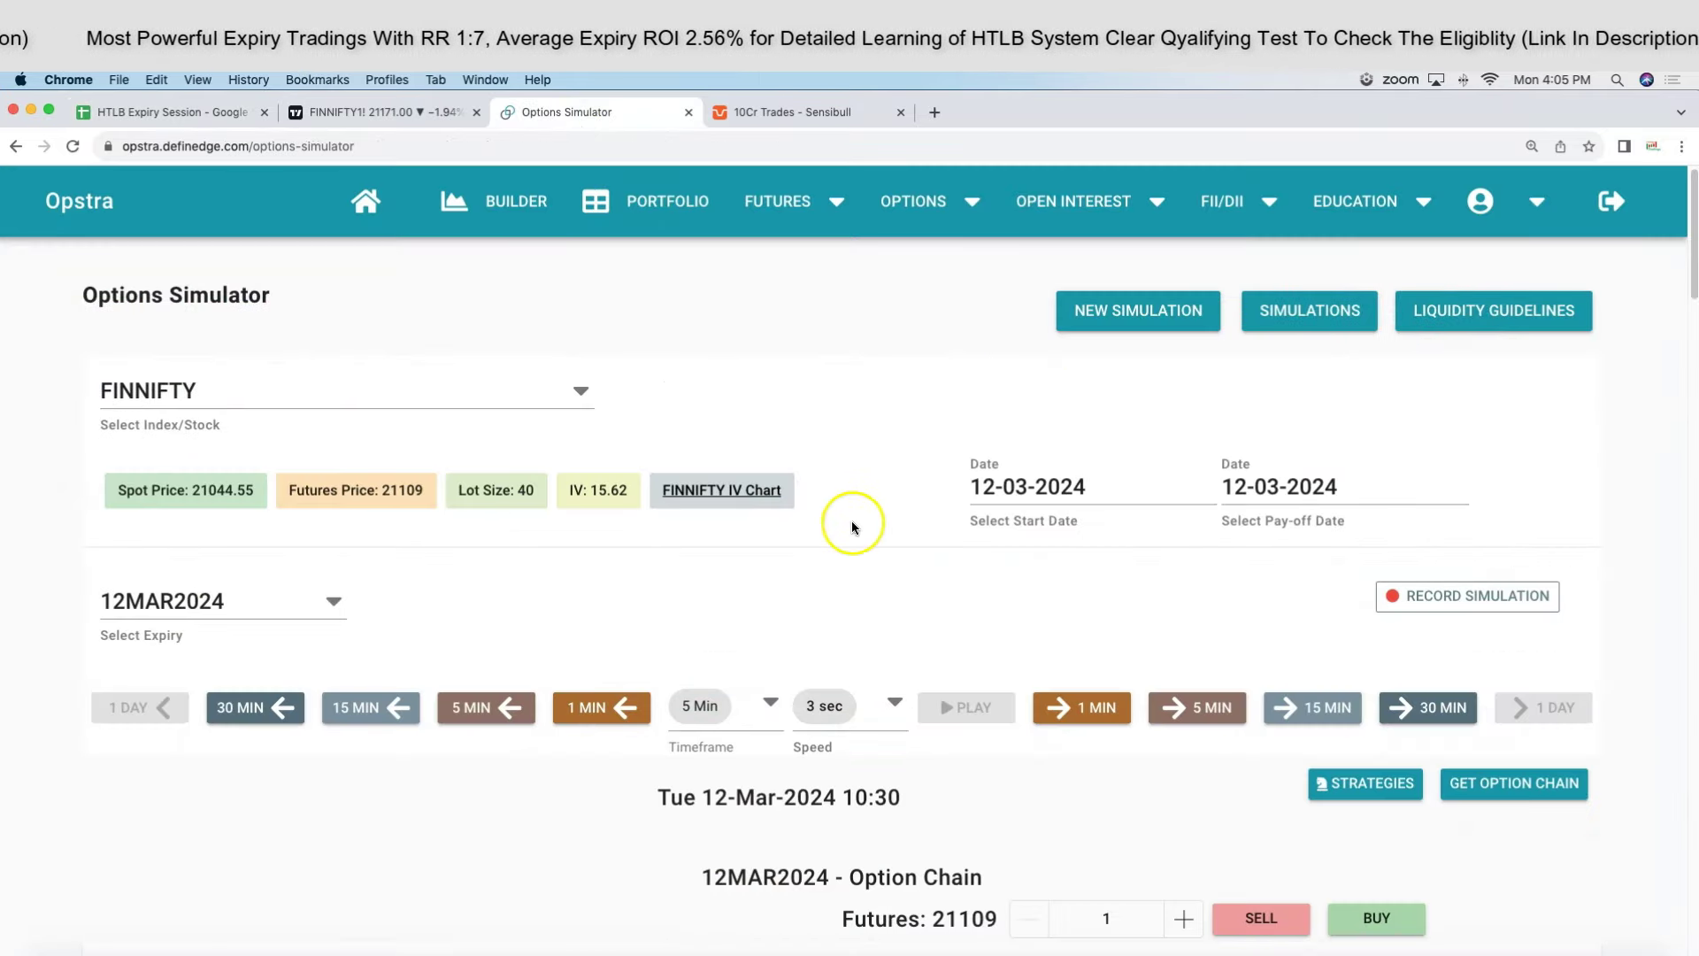
scroll(867, 544, "down", 2)
scroll(882, 562, "down", 6)
left_click(1465, 411)
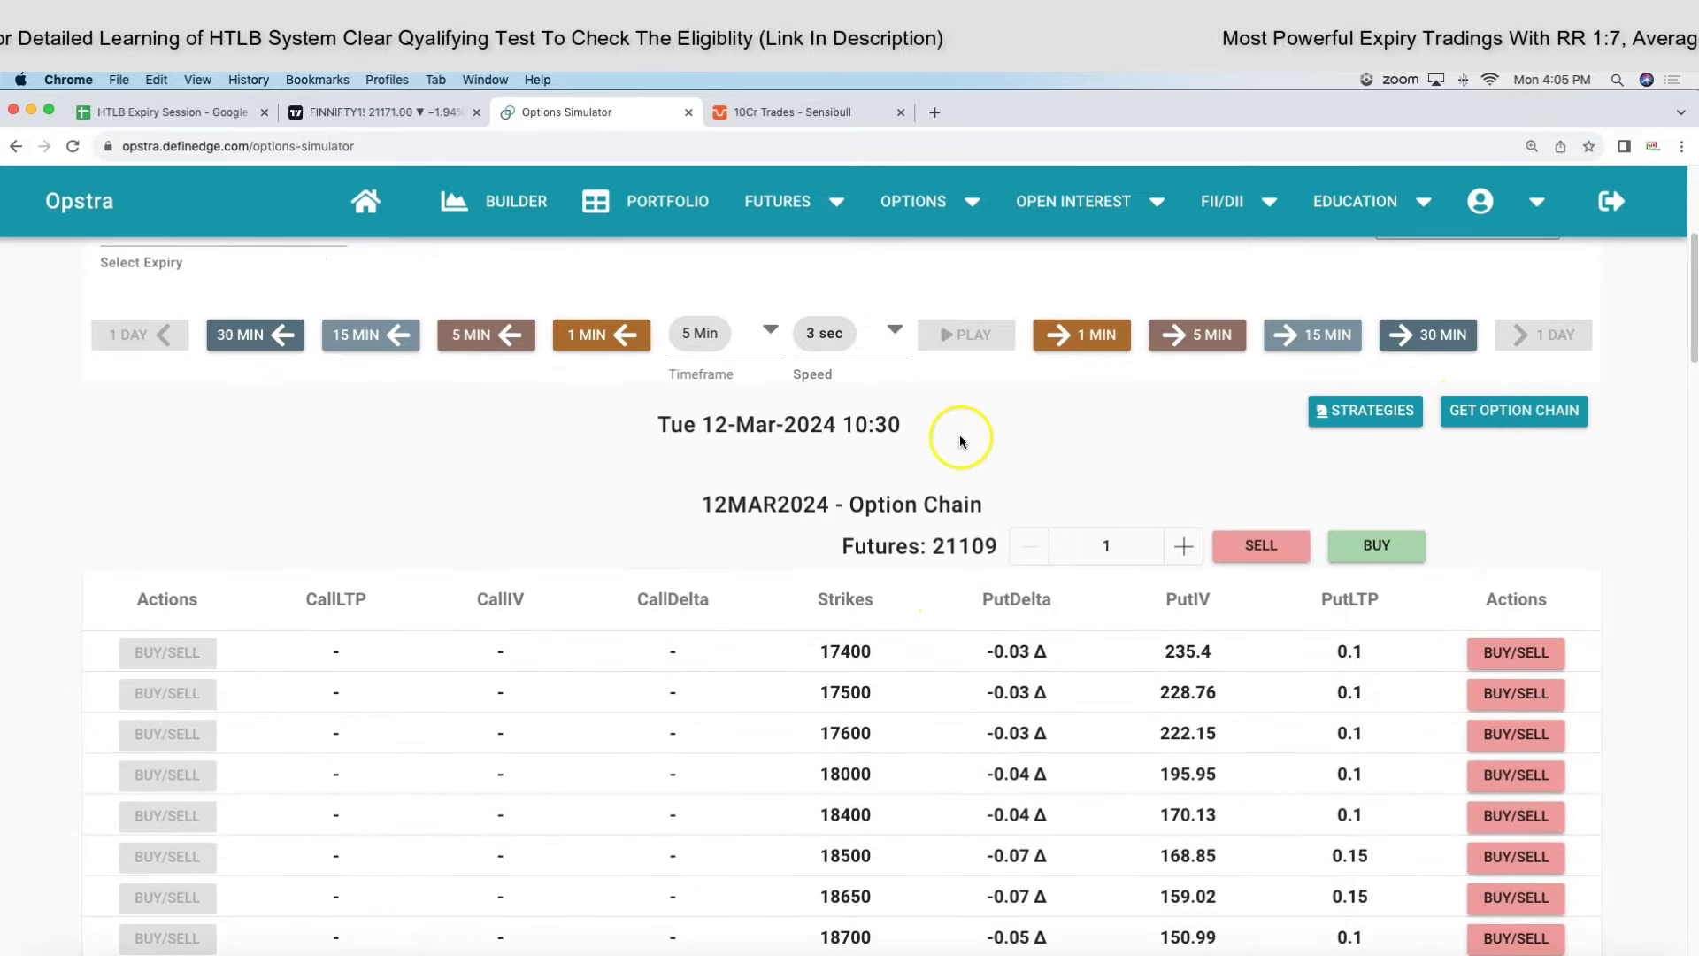
Mark the FINNIFTY spot price with a red box and look up the strikes around 21050 in the option chain.
scroll(958, 438, "up", 3)
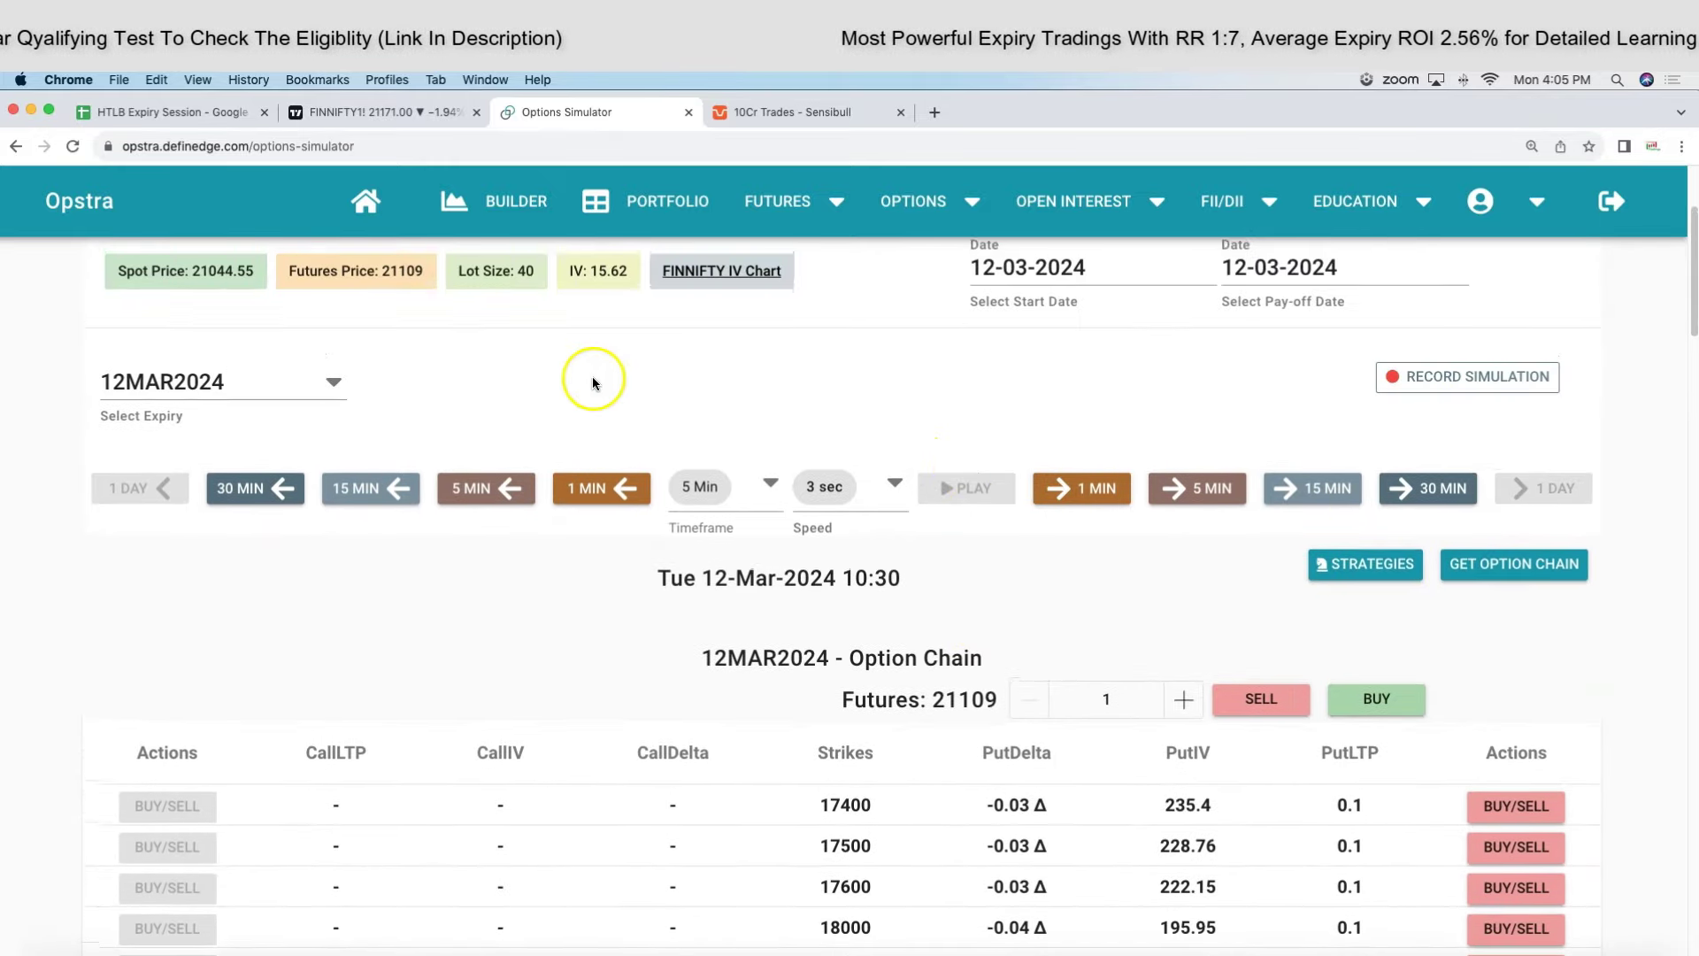
scroll(592, 378, "up", 3)
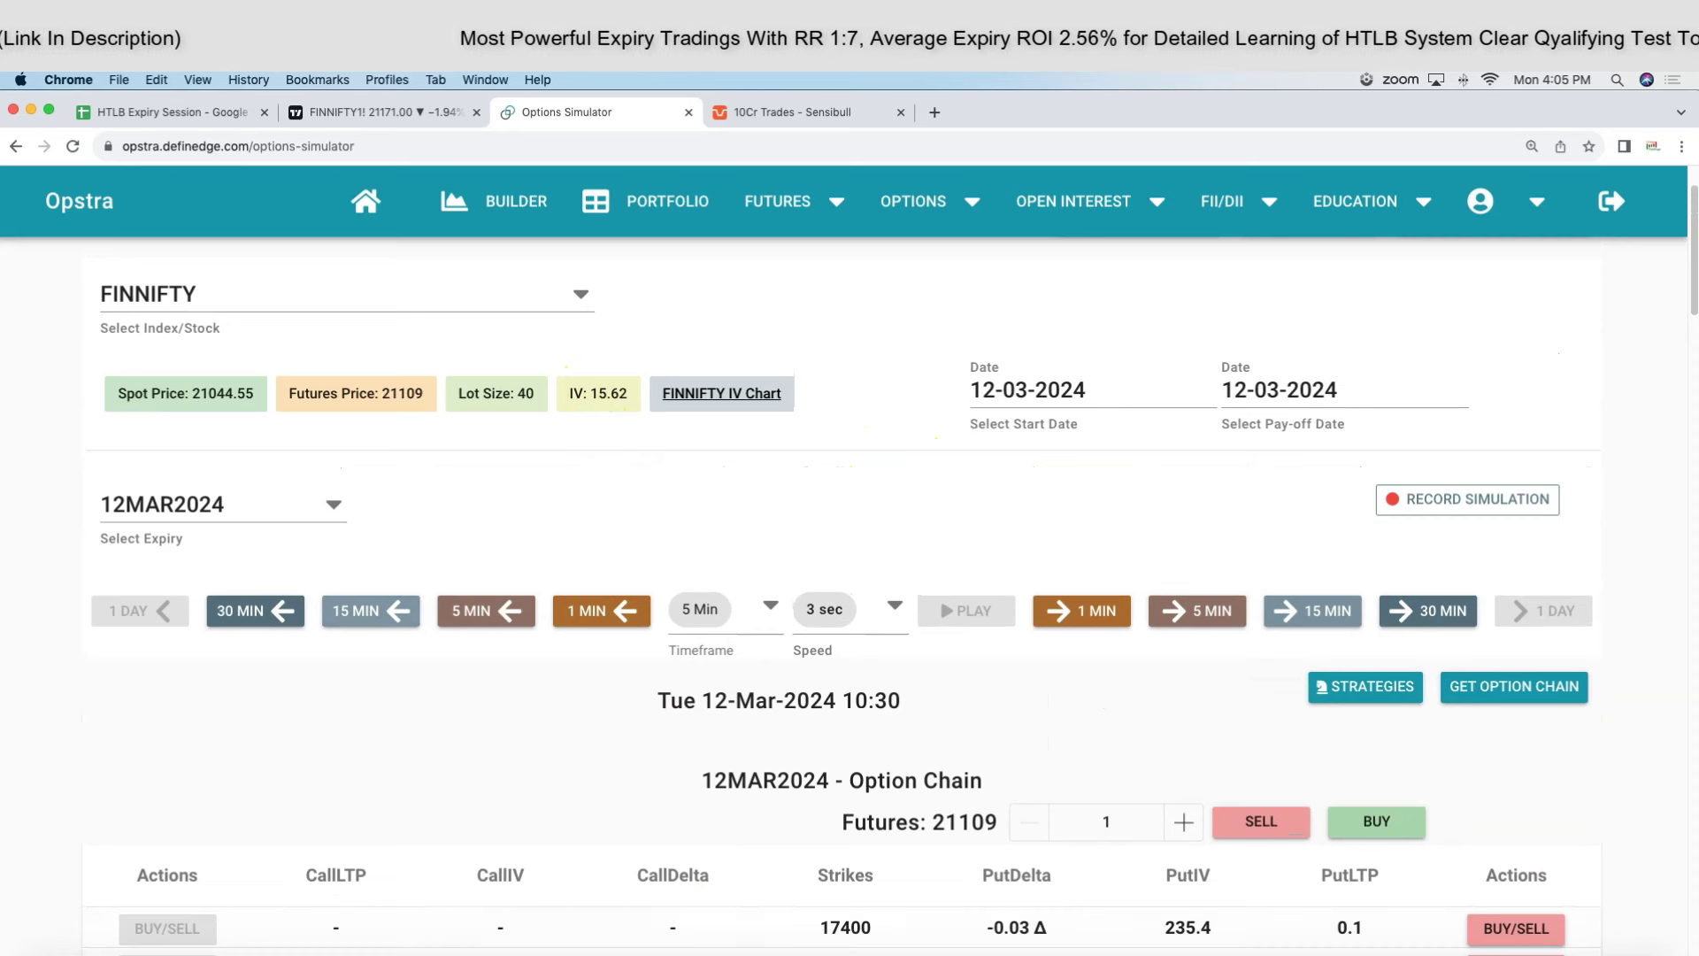
mouse_move(171, 365)
left_mouse_down()
mouse_move(229, 414)
mouse_move(268, 416)
left_mouse_up()
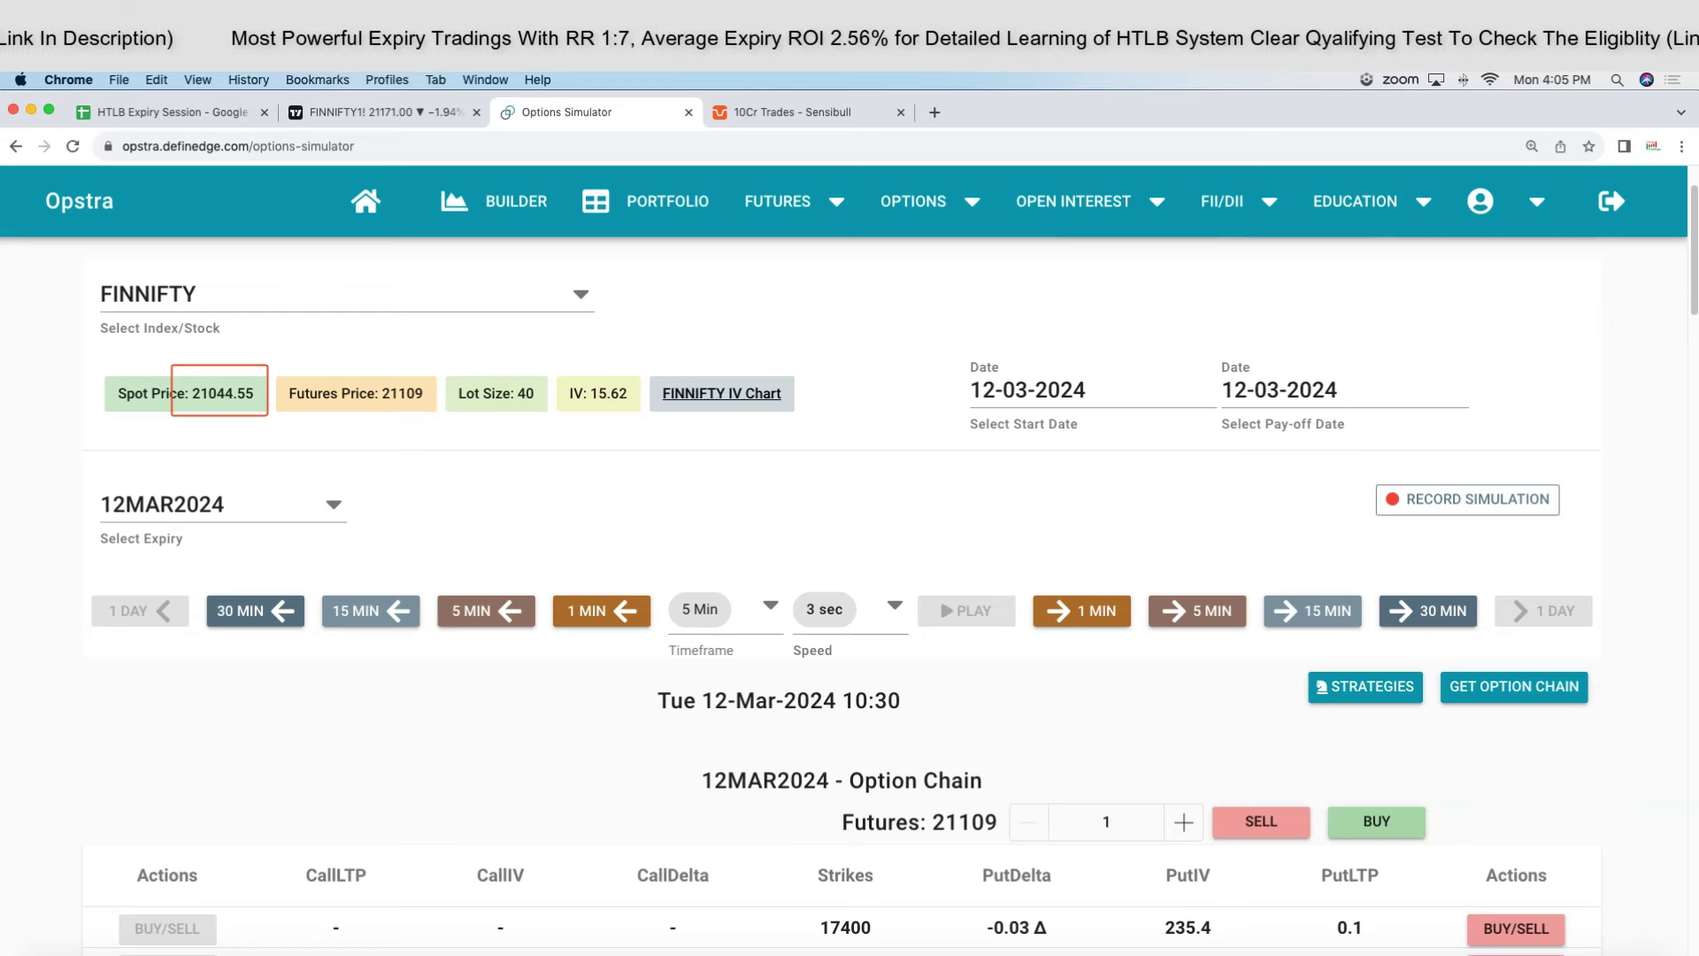
scroll(739, 481, "down", 3)
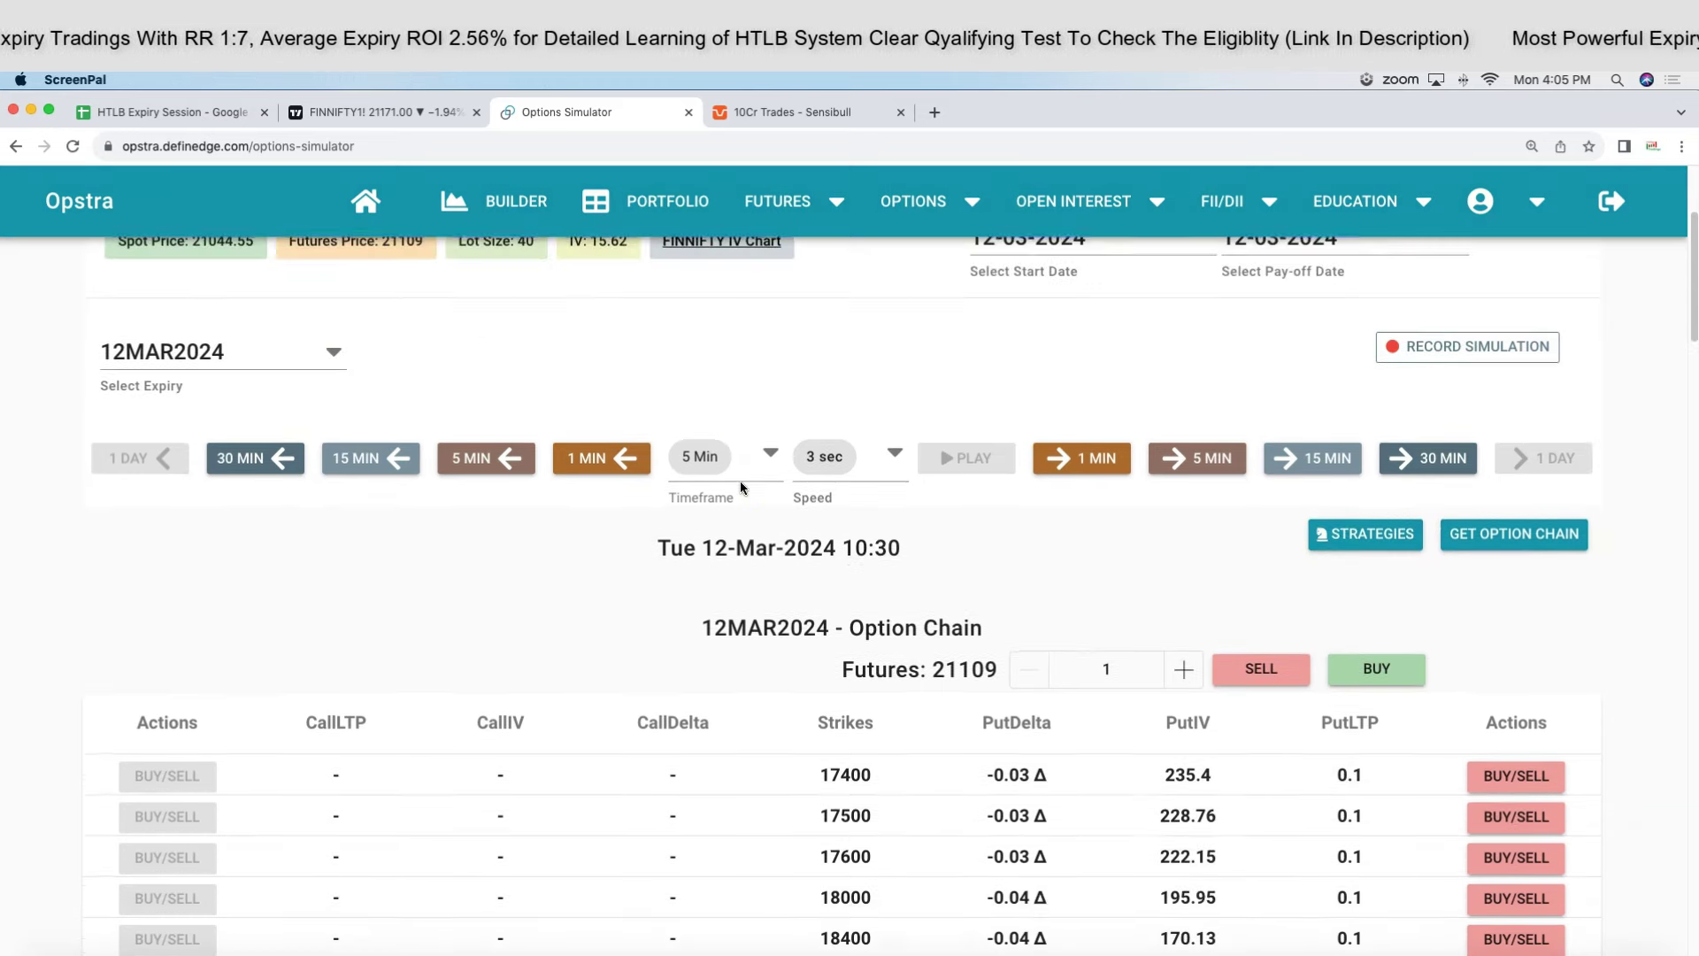
scroll(740, 478, "down", 15)
scroll(740, 480, "down", 12)
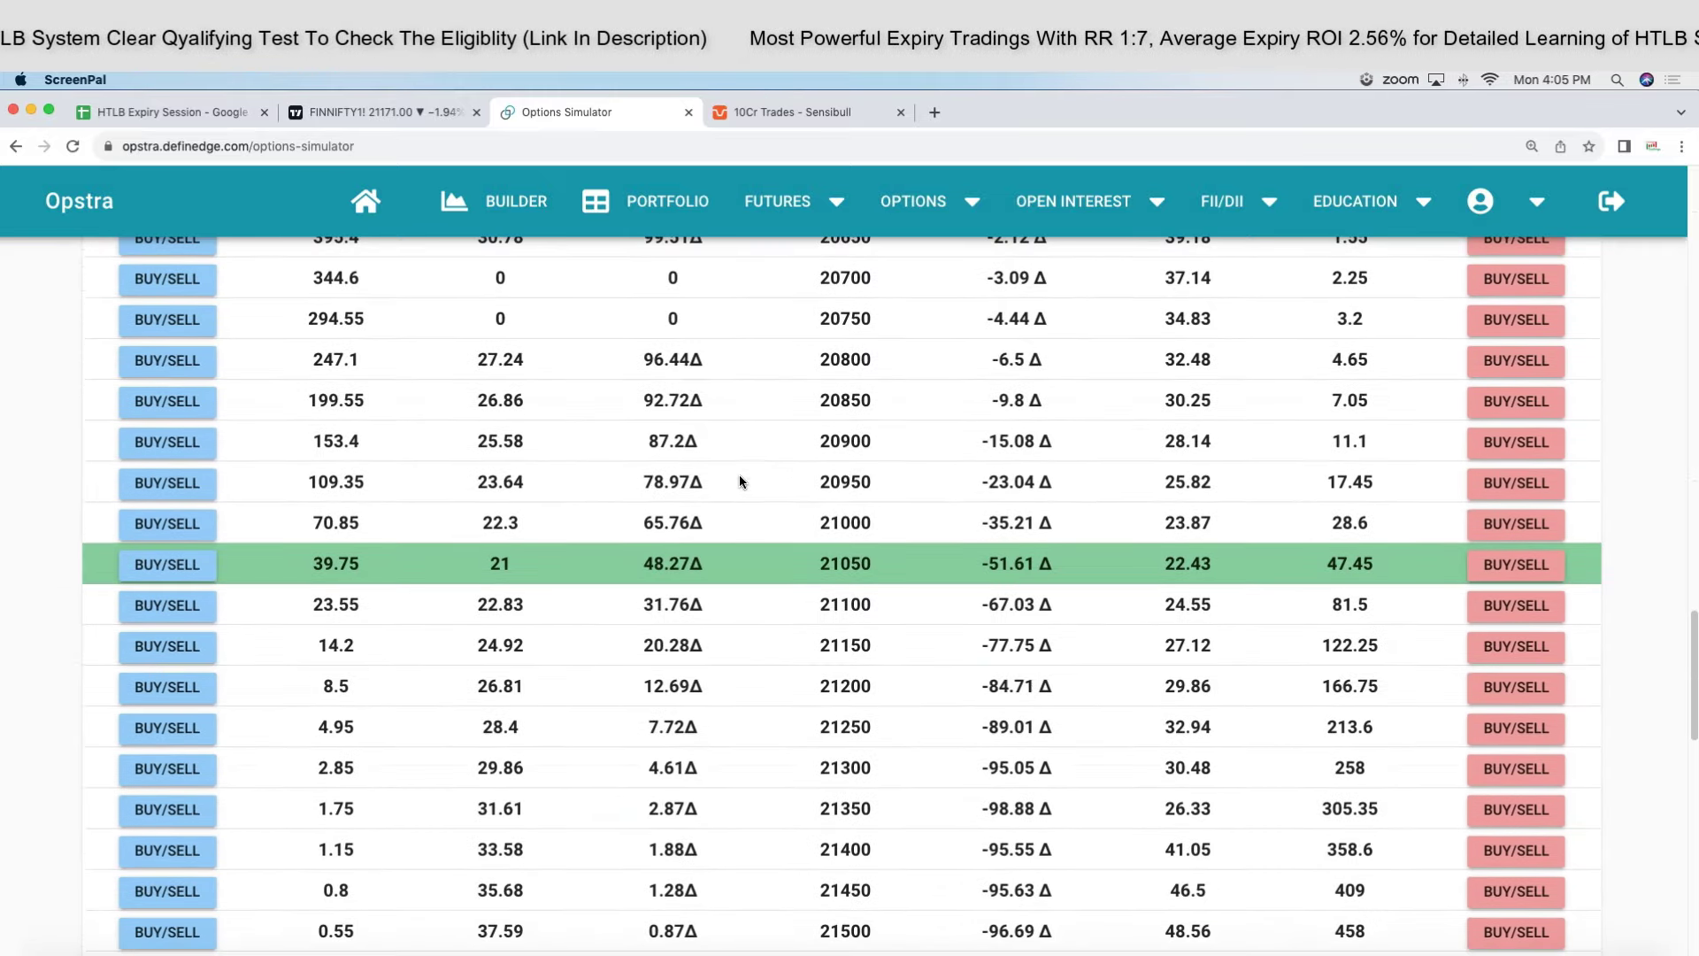
Add a sell position of 100 lots in the FINNIFTY 12MAR2024 21050 call.
left_click(166, 565)
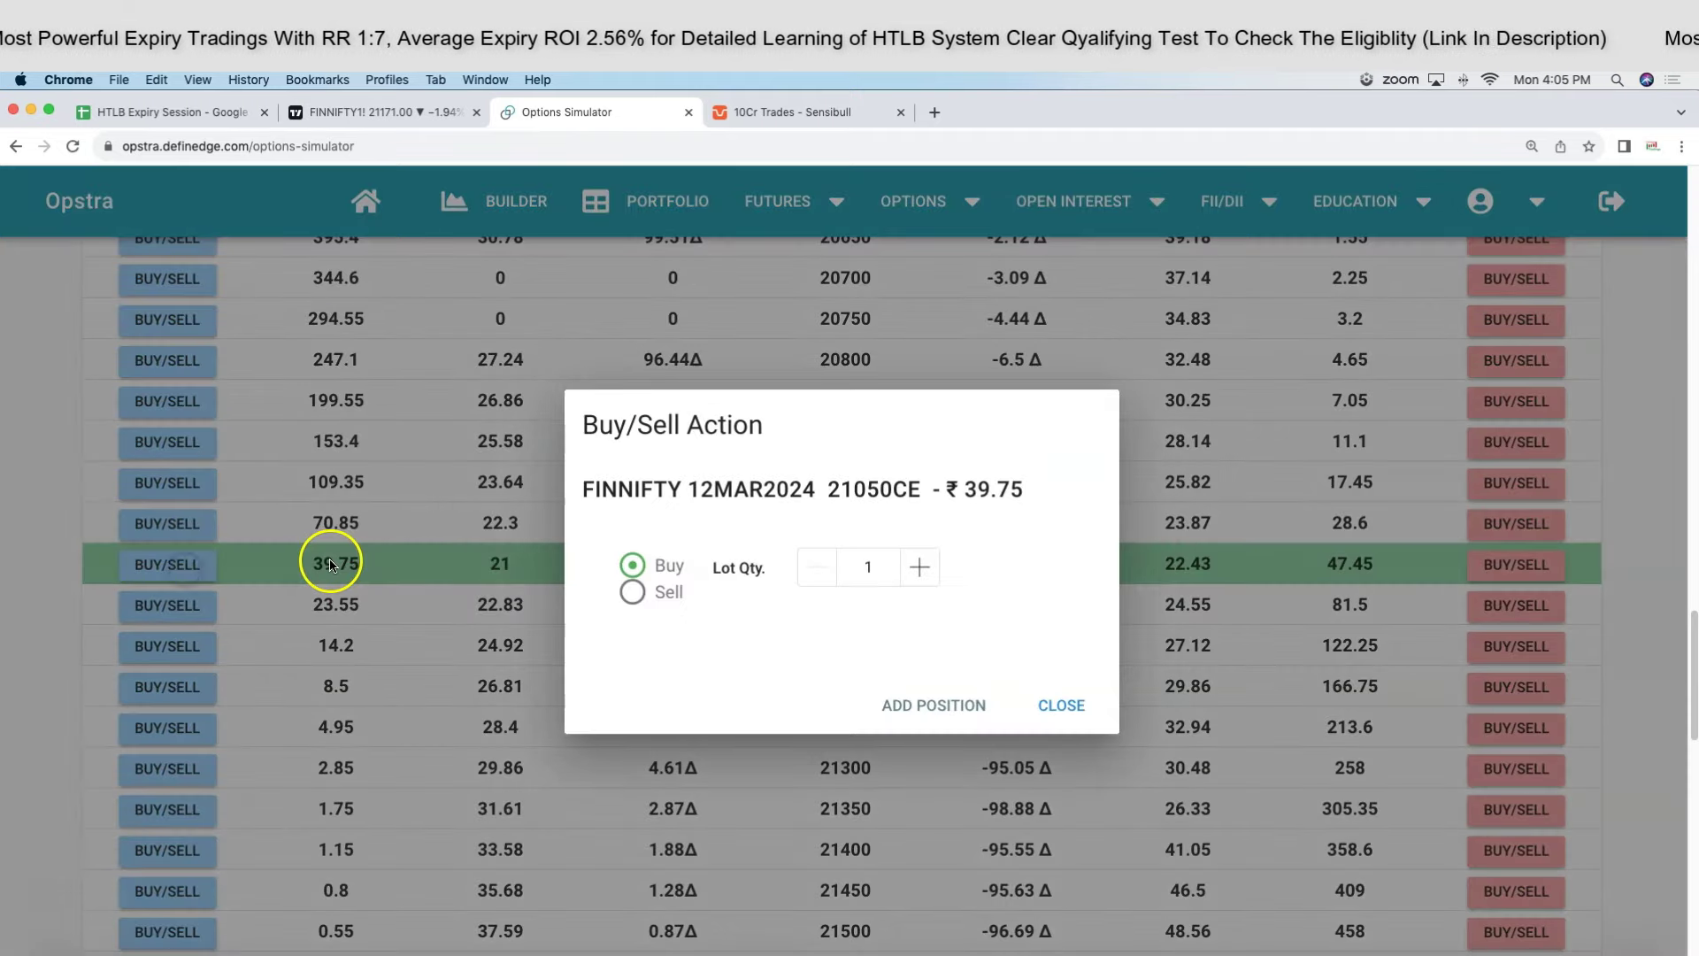
left_click(632, 591)
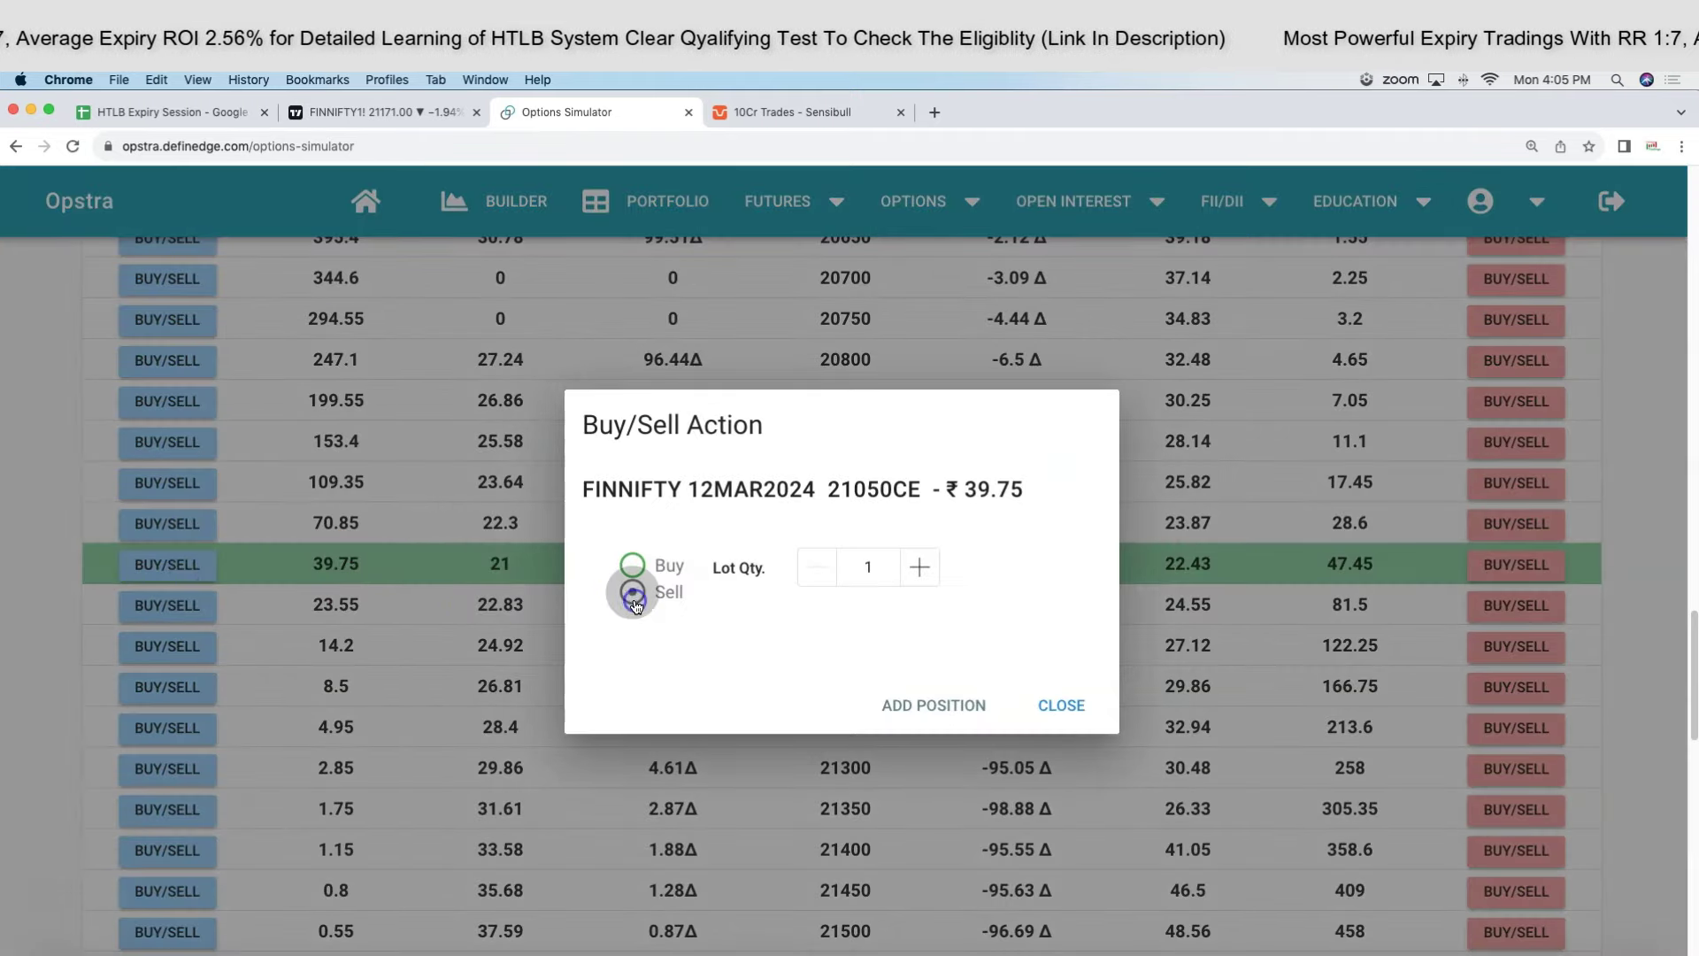
left_click(870, 567)
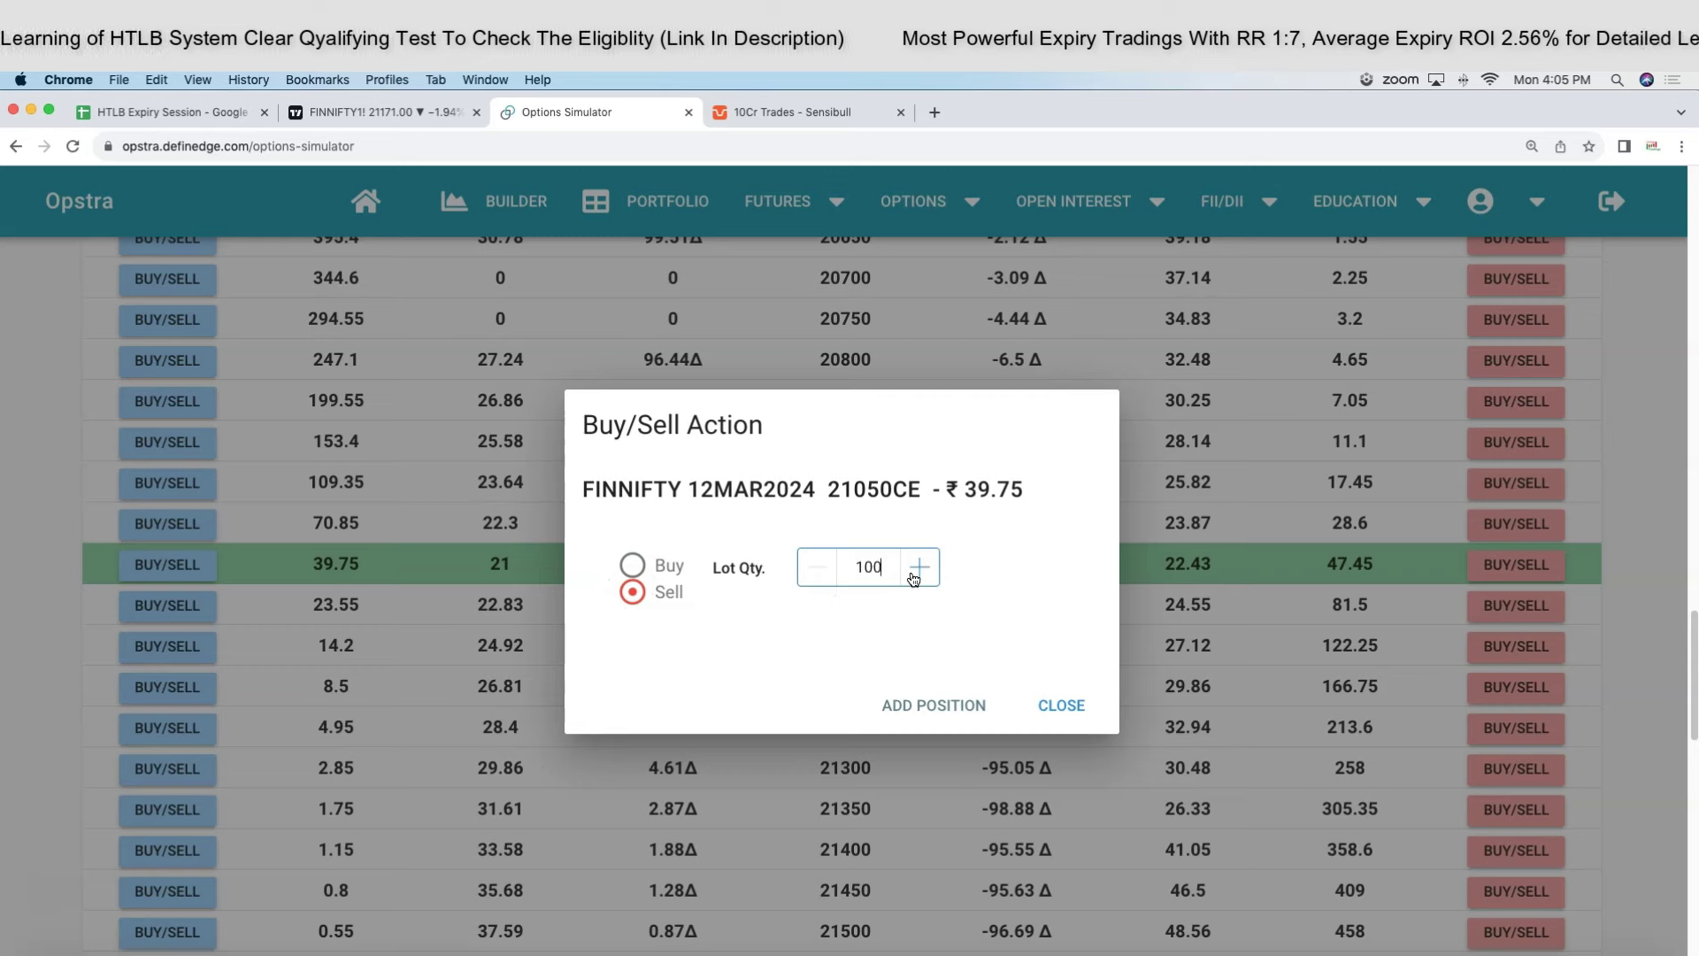
left_click(894, 705)
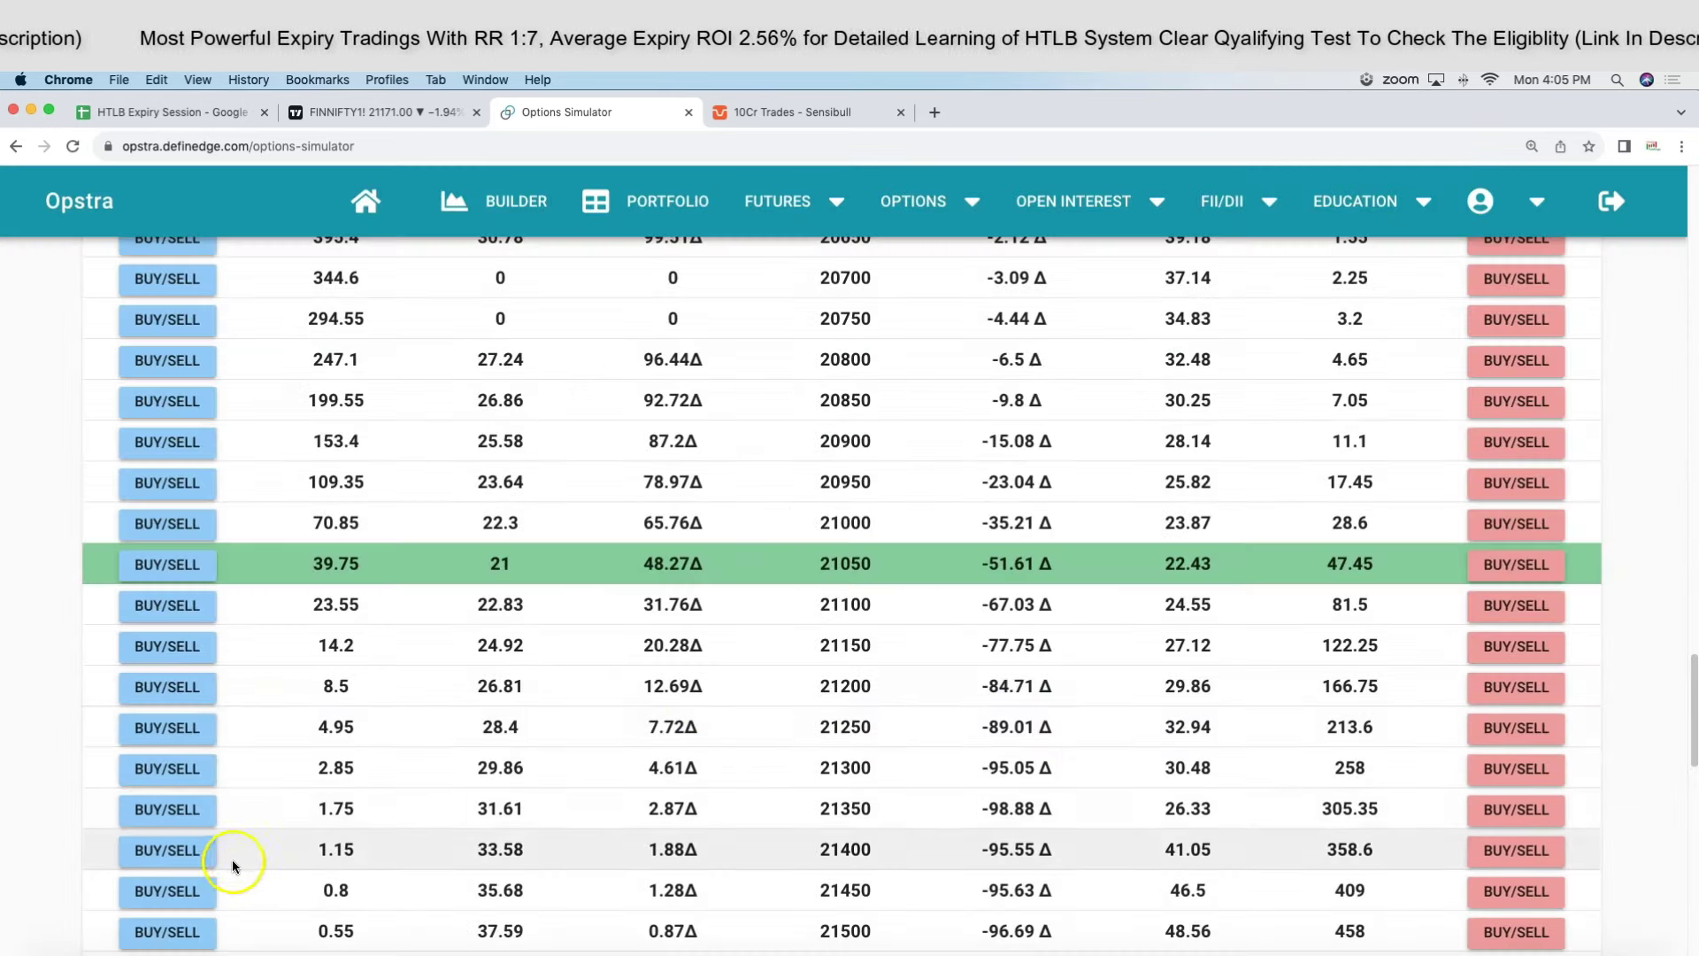
Add a buy position of 200 lots in the FINNIFTY 12MAR2024 21450 call.
left_click(202, 890)
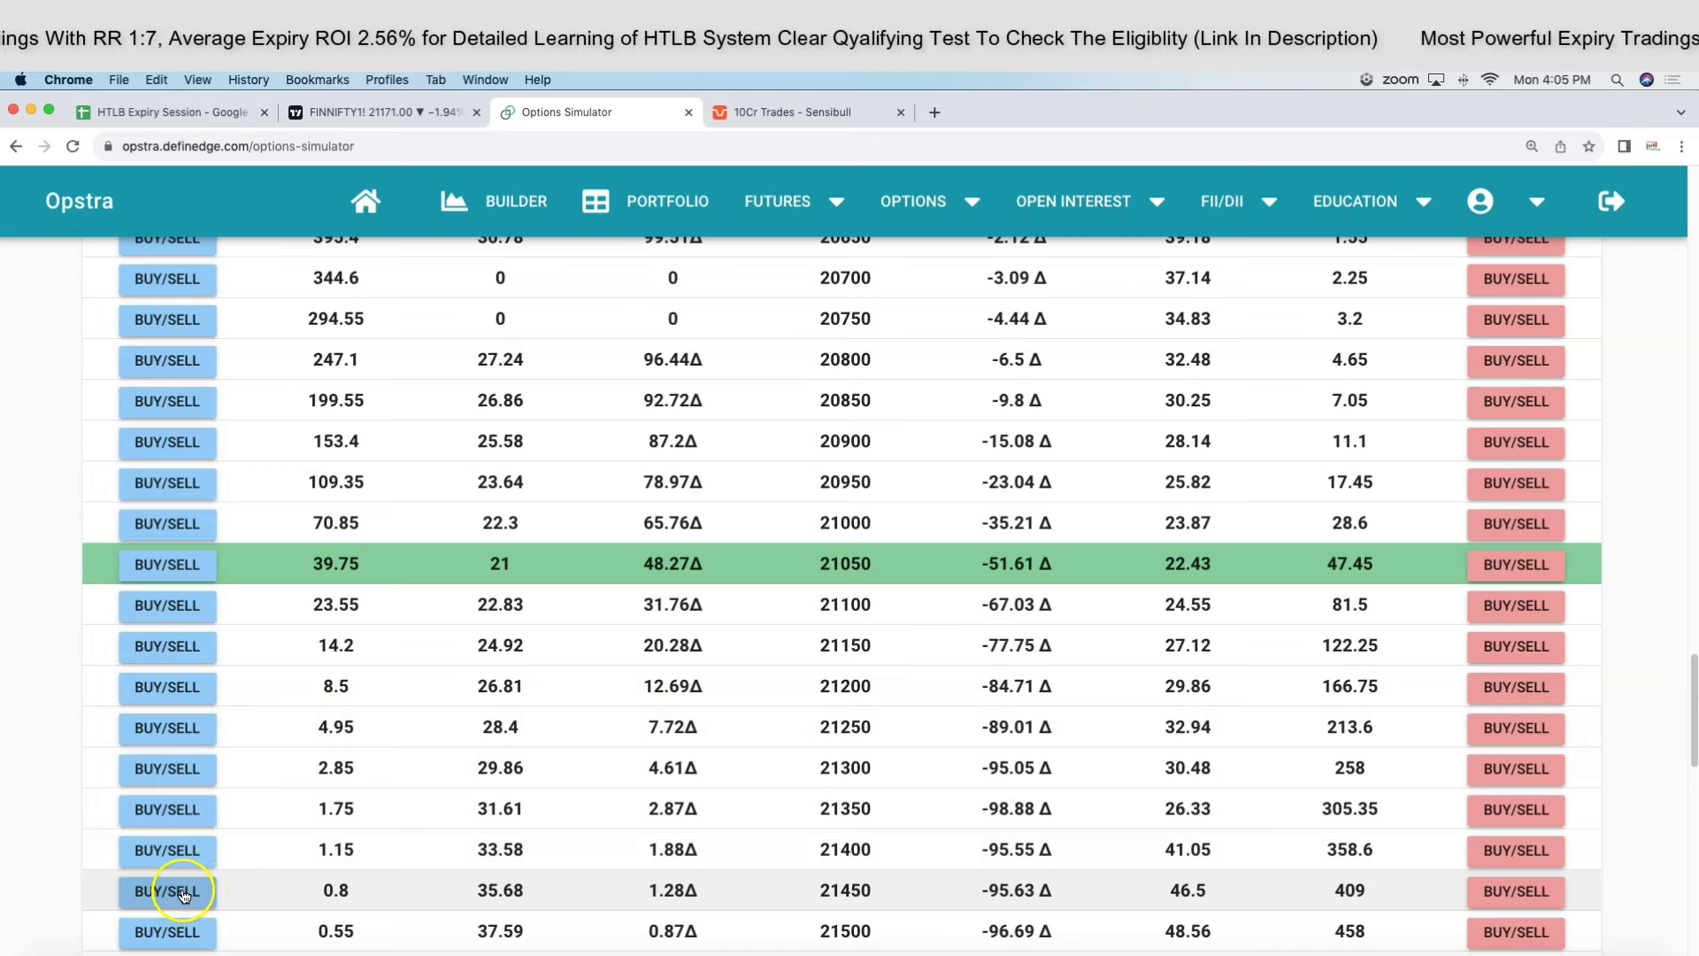
left_click(184, 892)
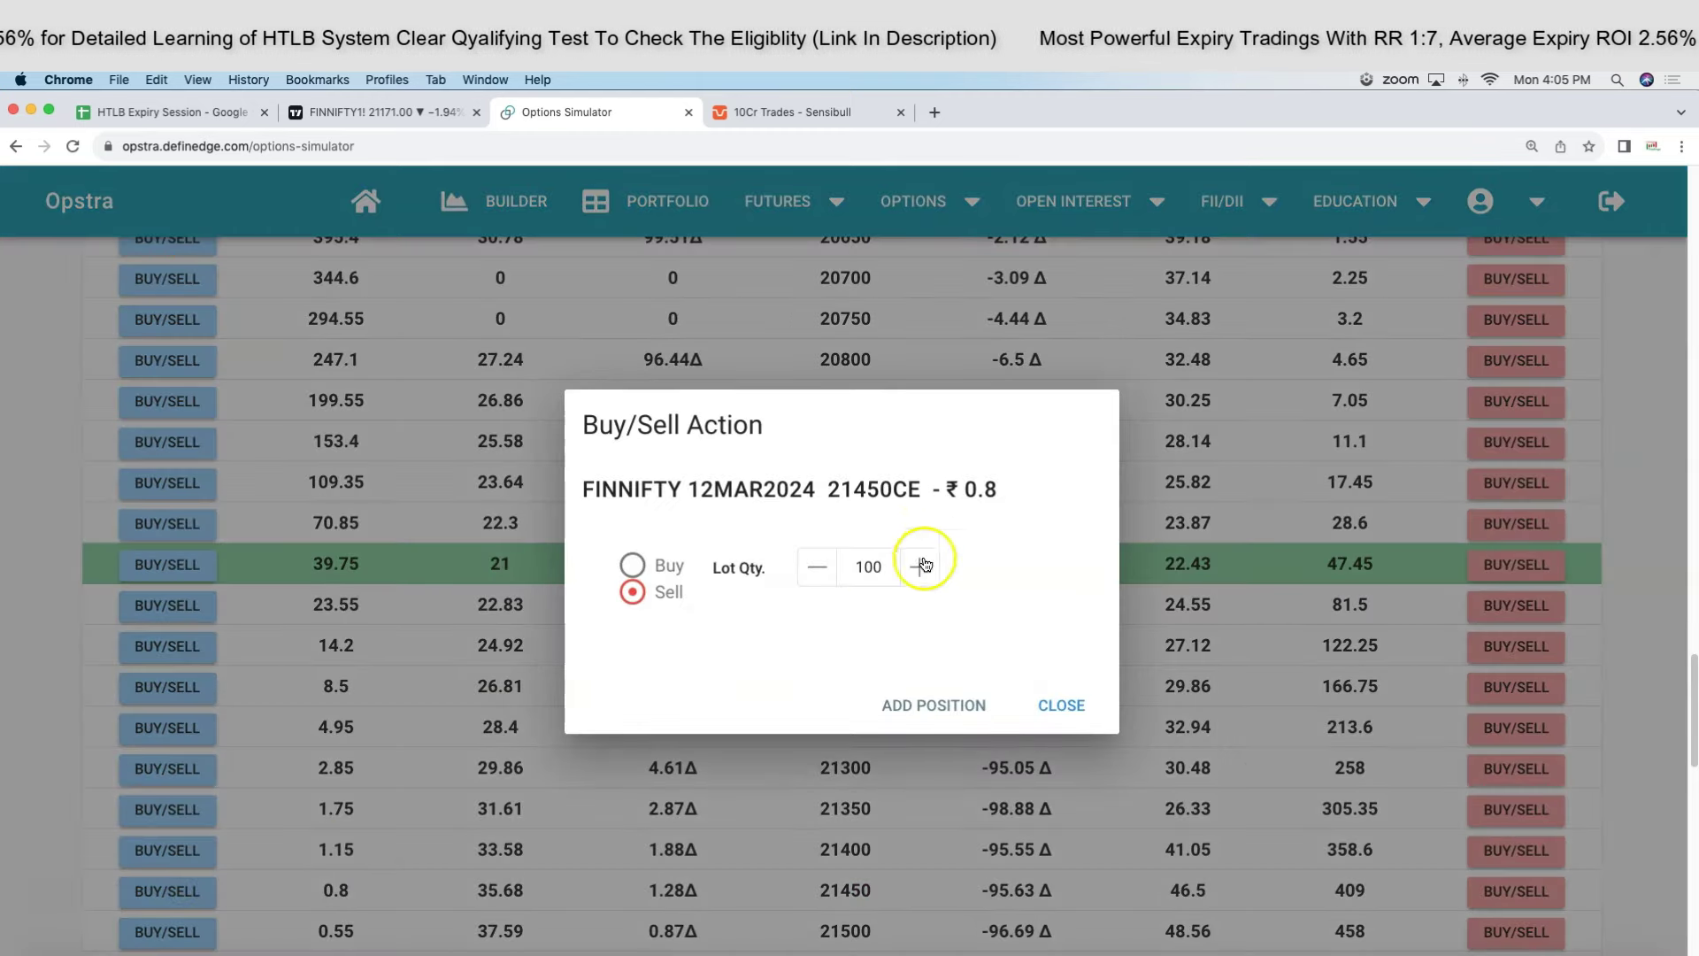
left_click_drag(852, 567, 893, 572)
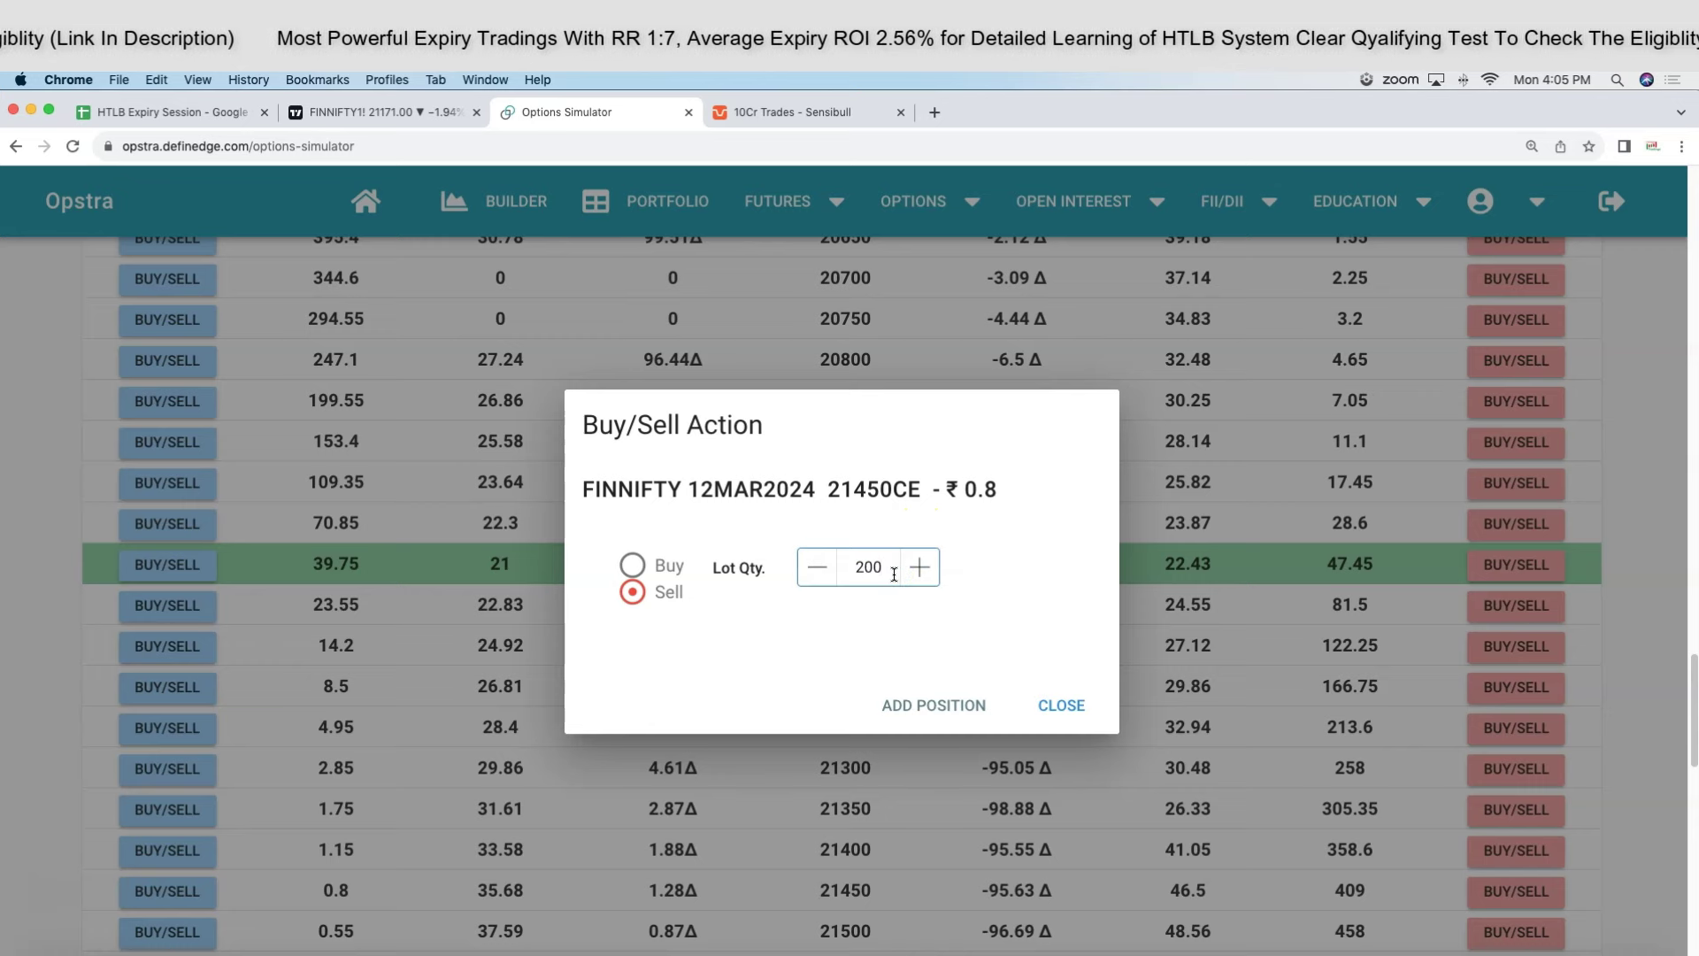
left_click(632, 565)
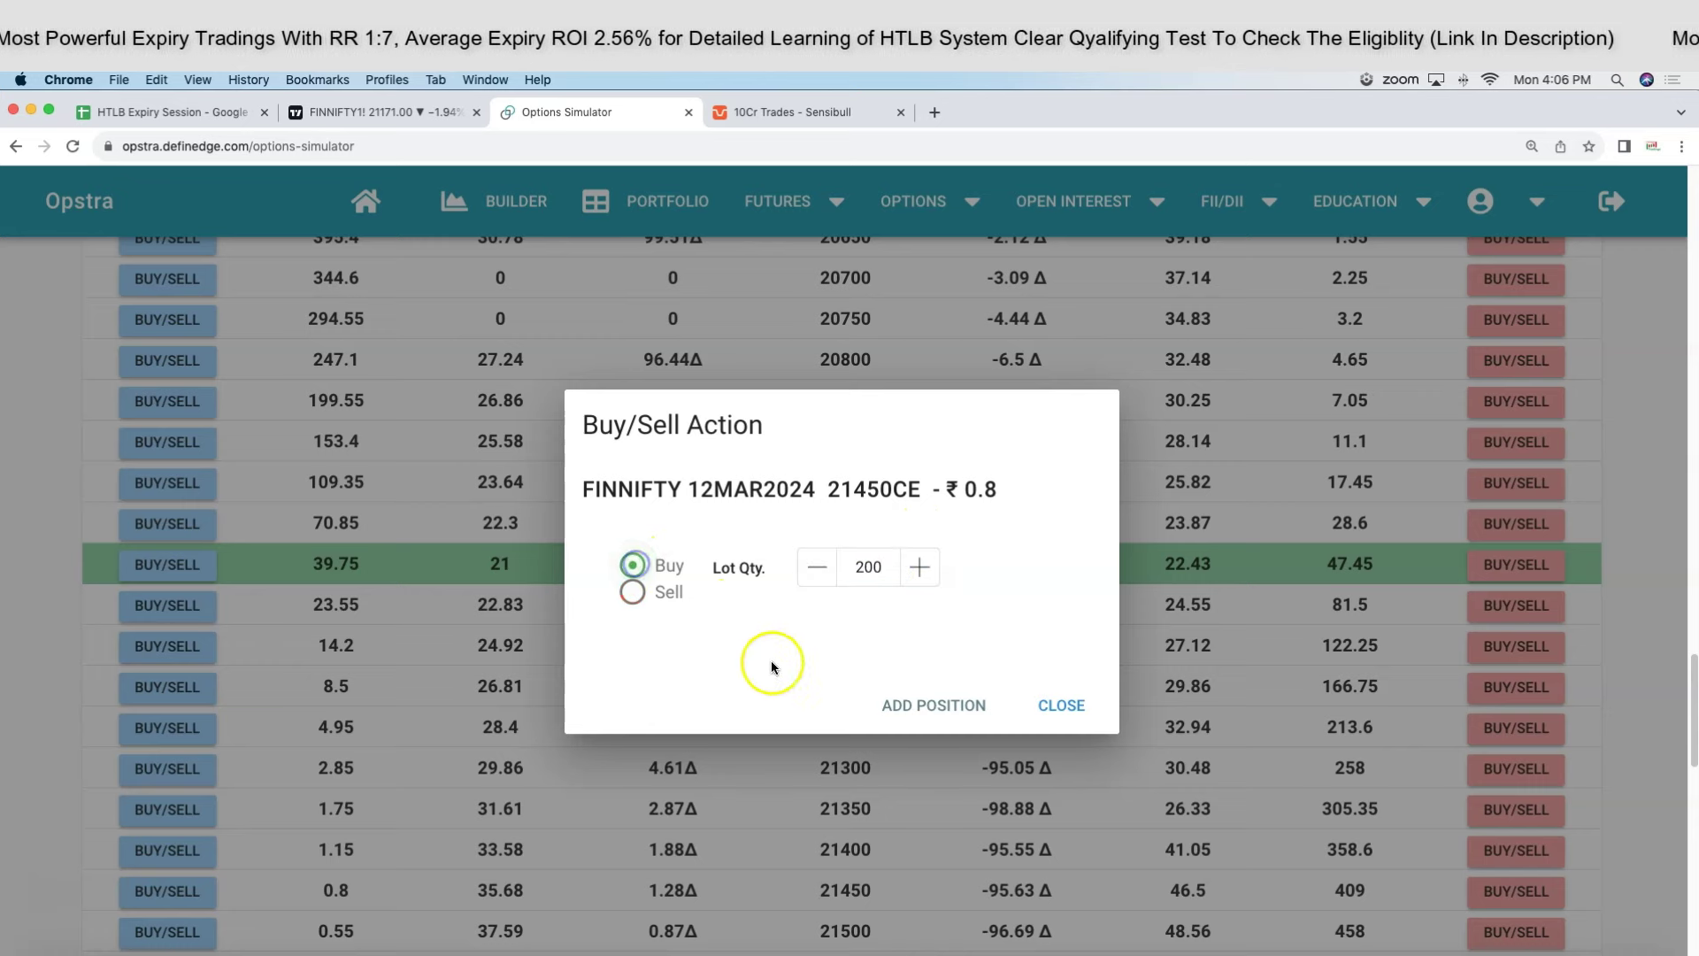
left_click(923, 705)
Examine the payoff chart, the strategy positions with their maximum loss and breakevens, and the FINNIFTY spot price at 10:30.
scroll(931, 706, "up", 15)
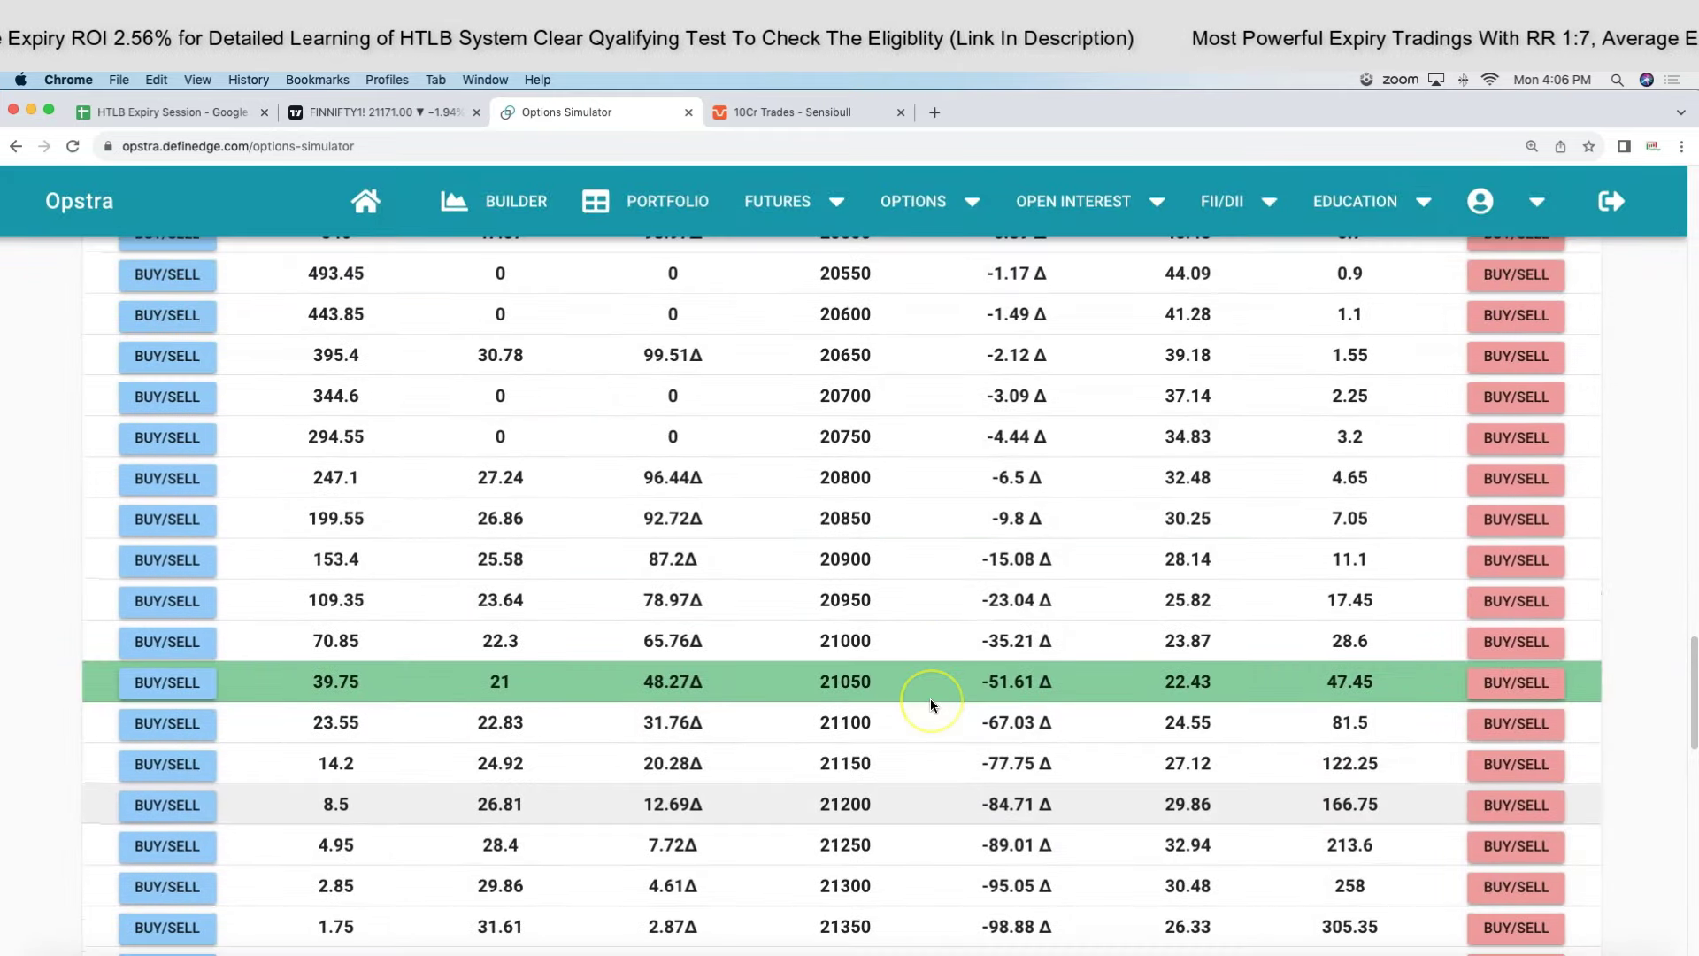
scroll(931, 705, "up", 1)
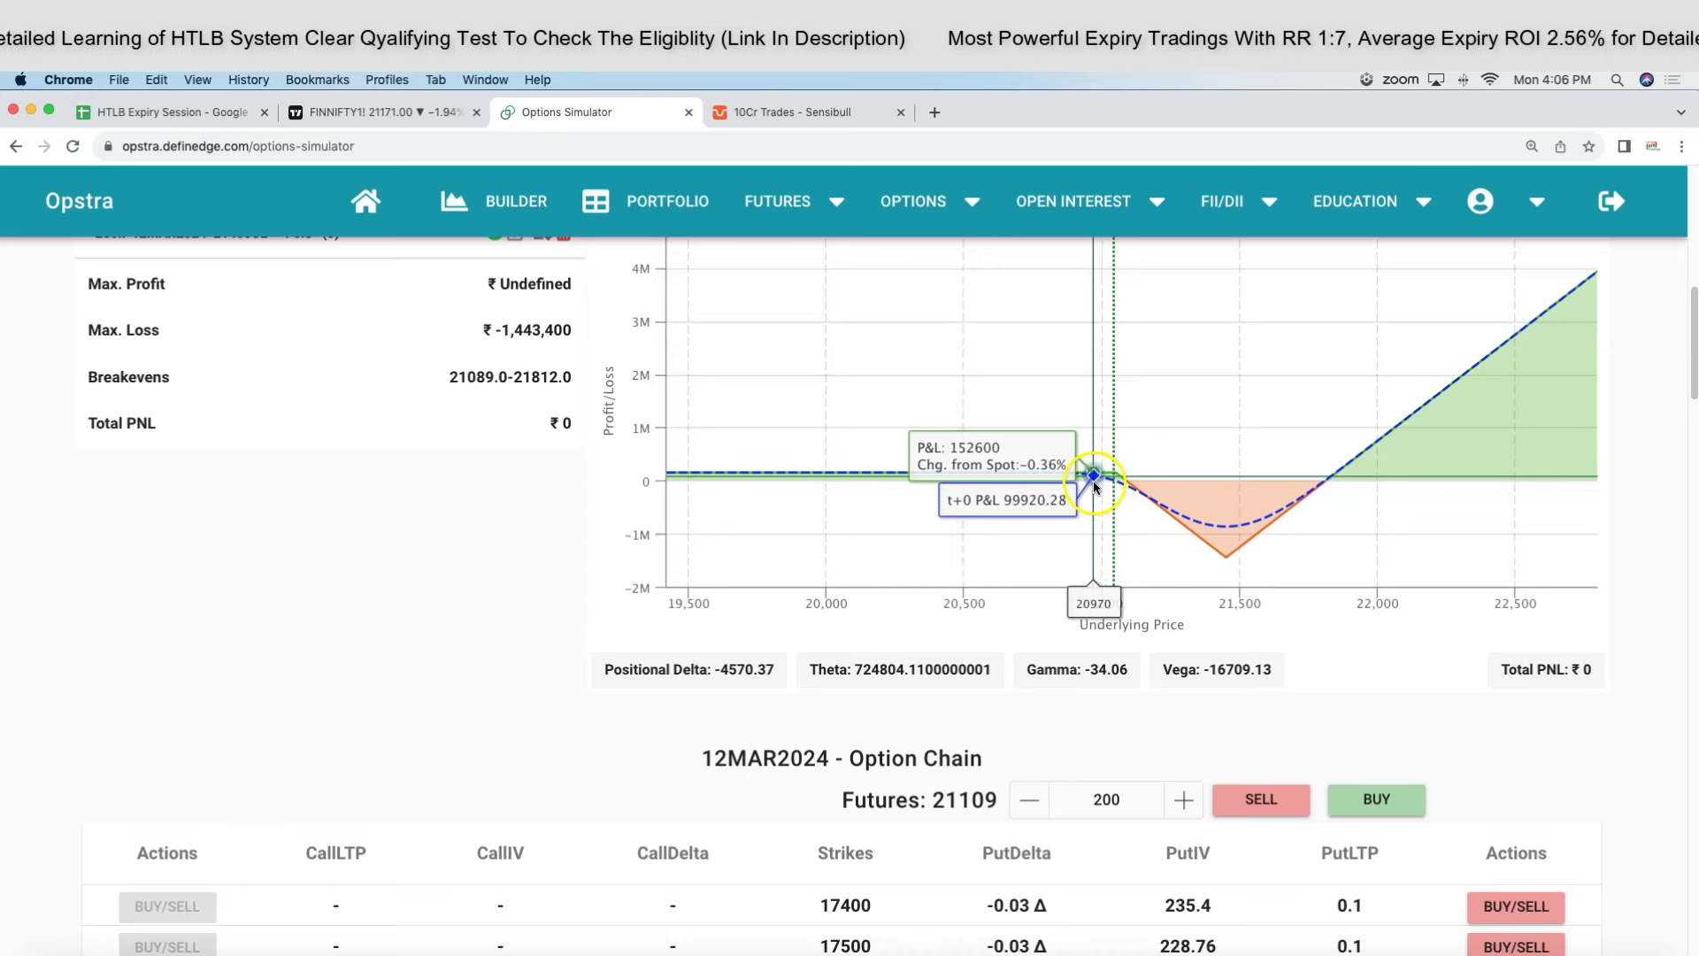
left_click(1024, 488)
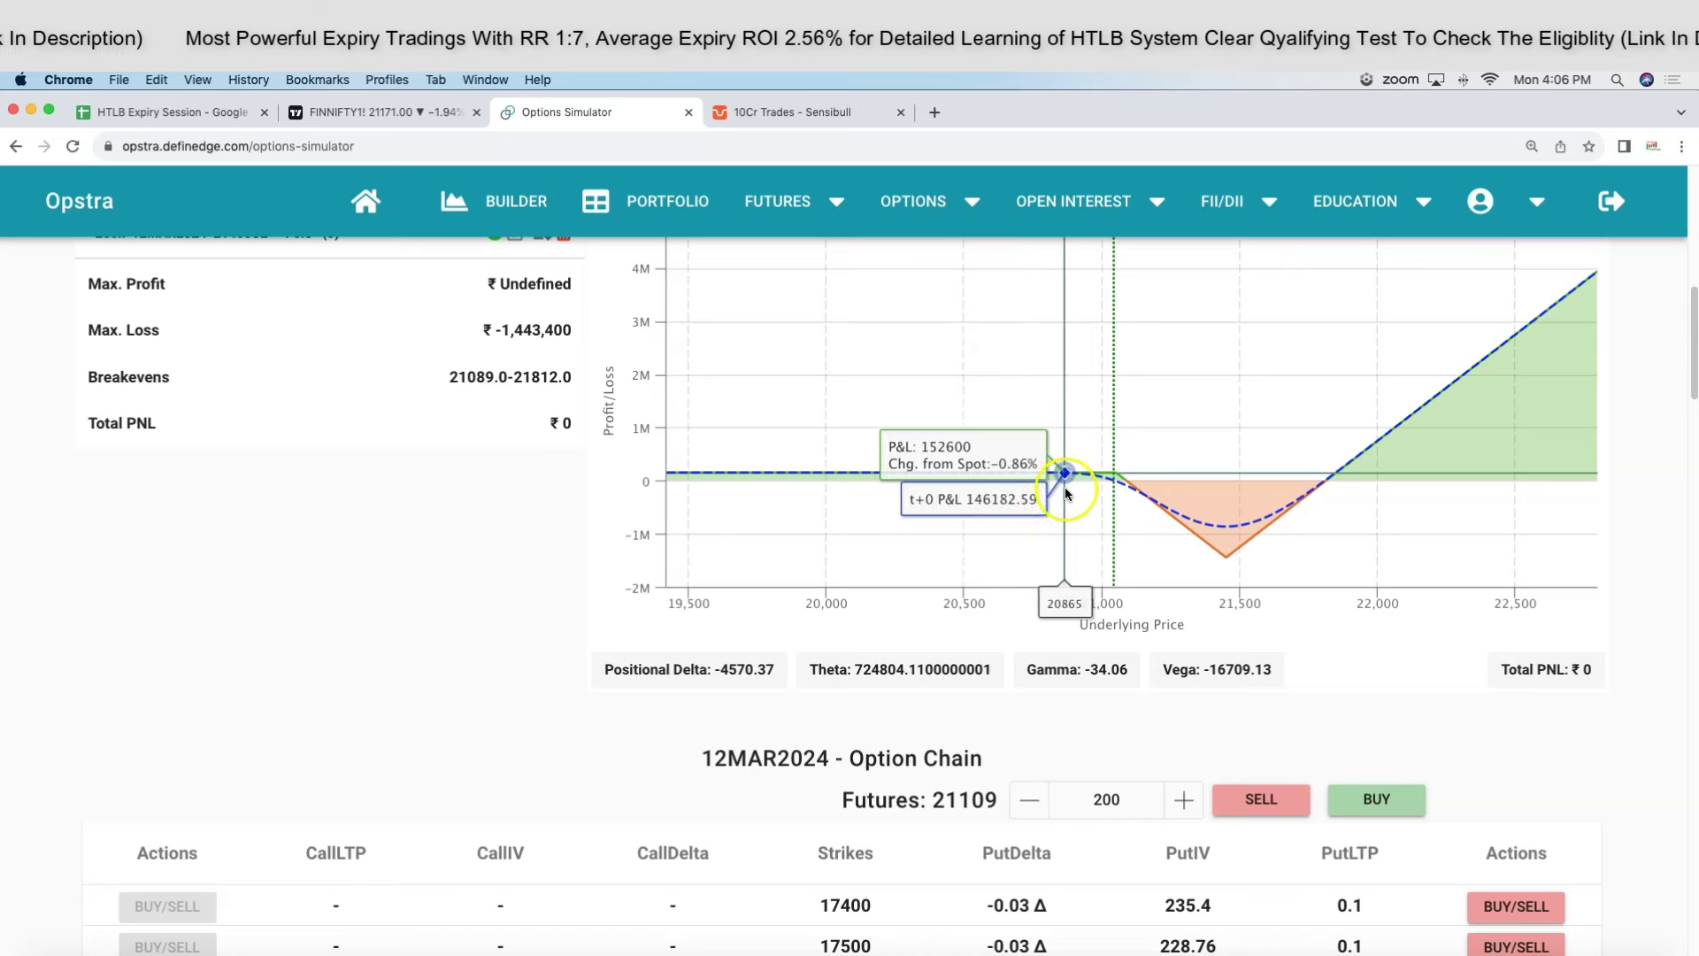
left_click(698, 562)
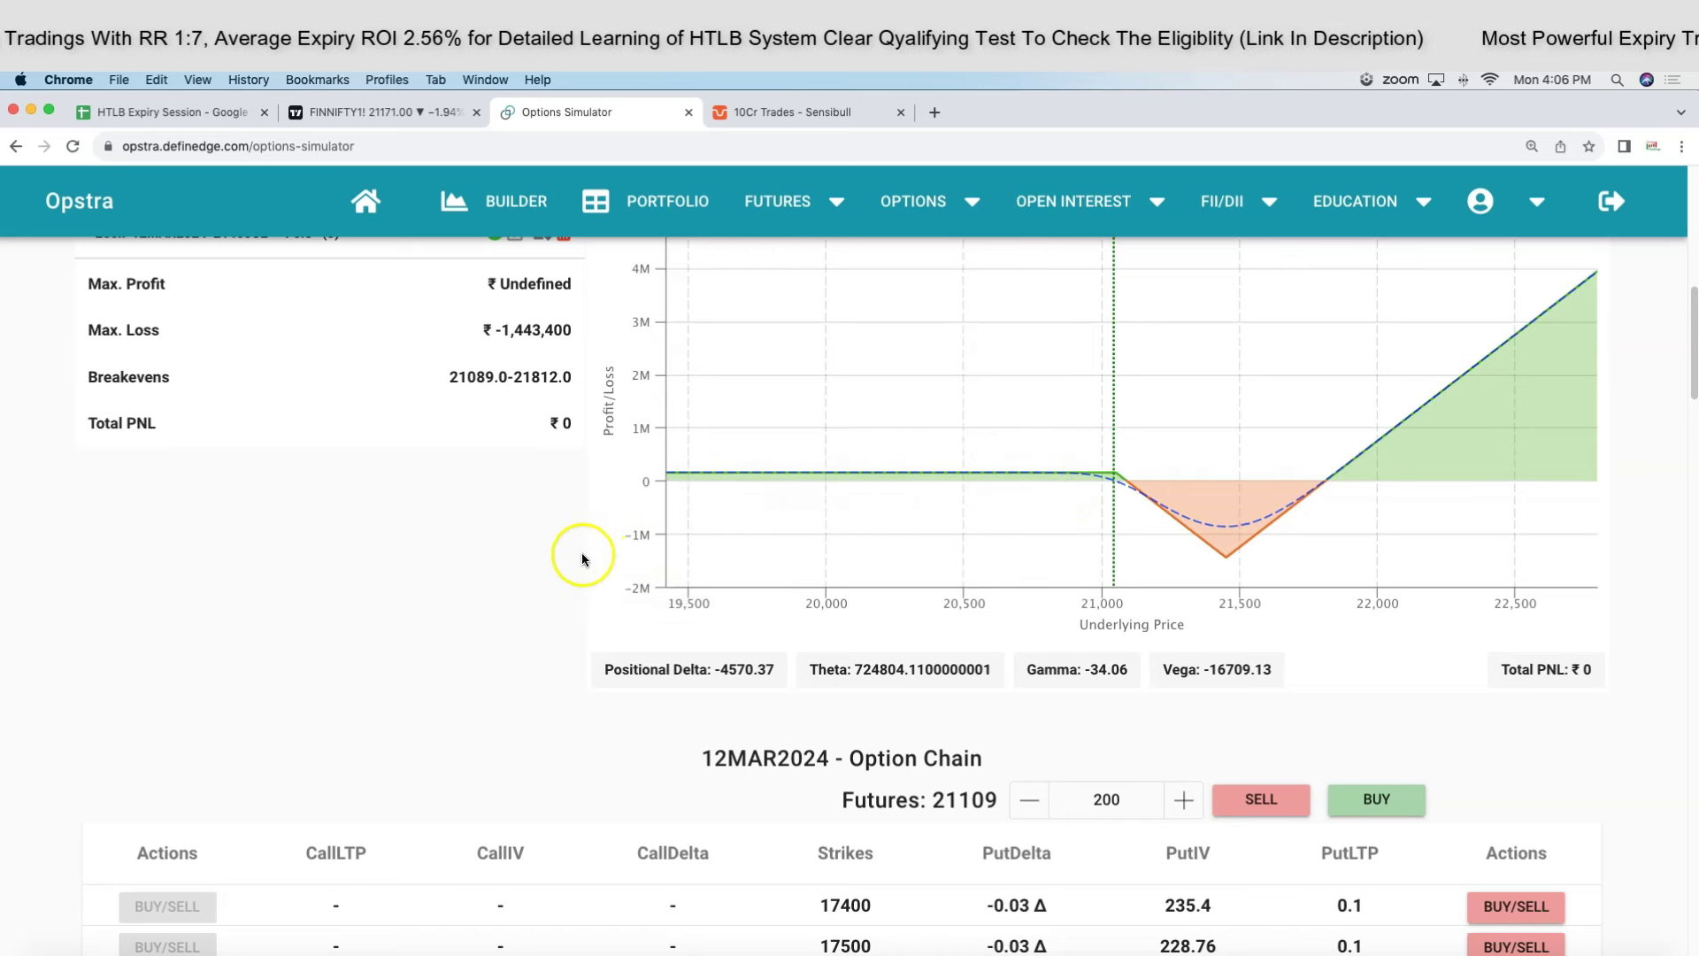
scroll(515, 563, "up", 2)
scroll(518, 568, "up", 5)
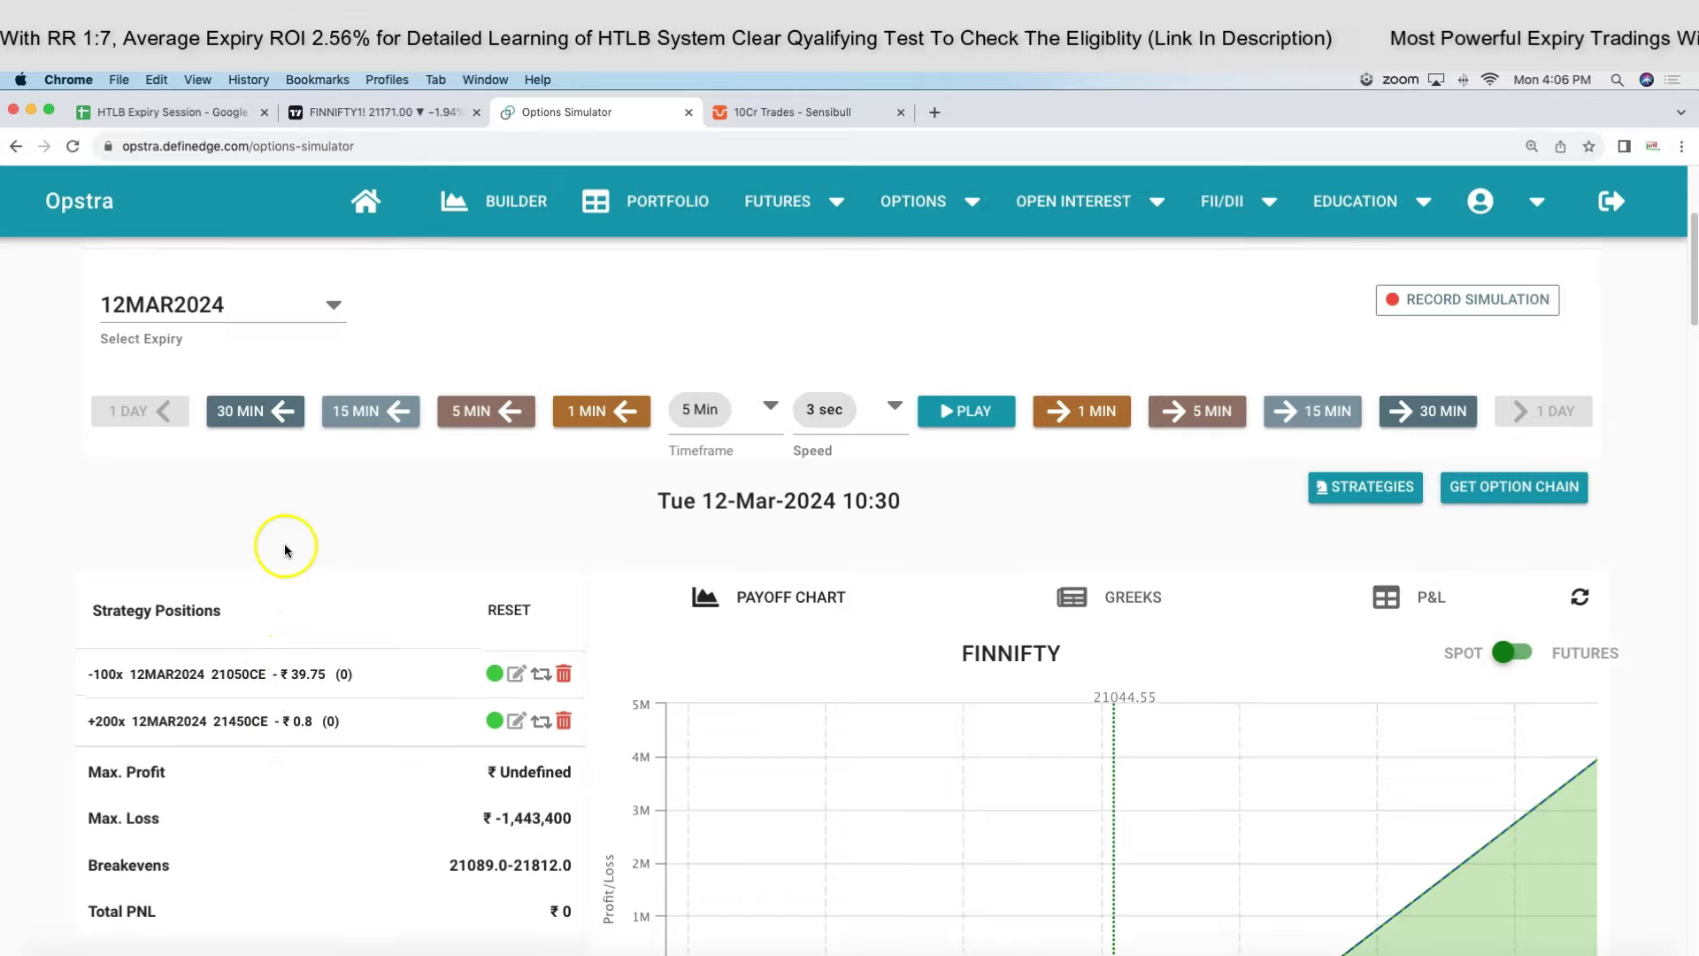
scroll(285, 543, "up", 3)
scroll(301, 558, "down", 6)
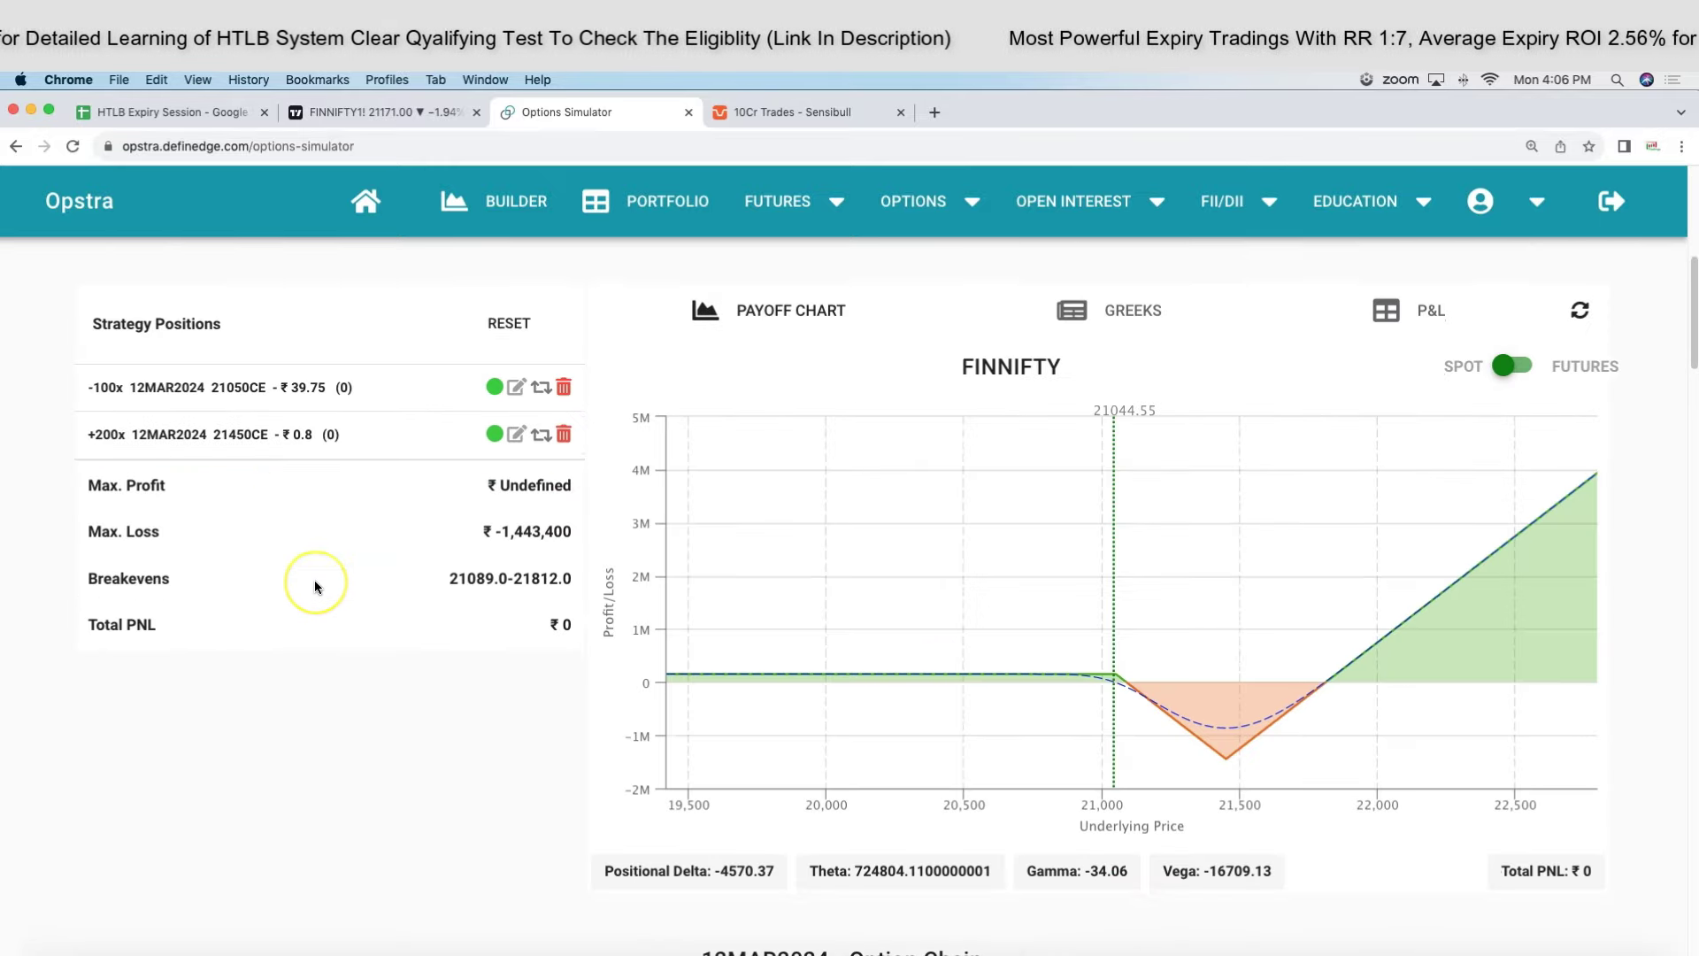
scroll(315, 580, "up", 3)
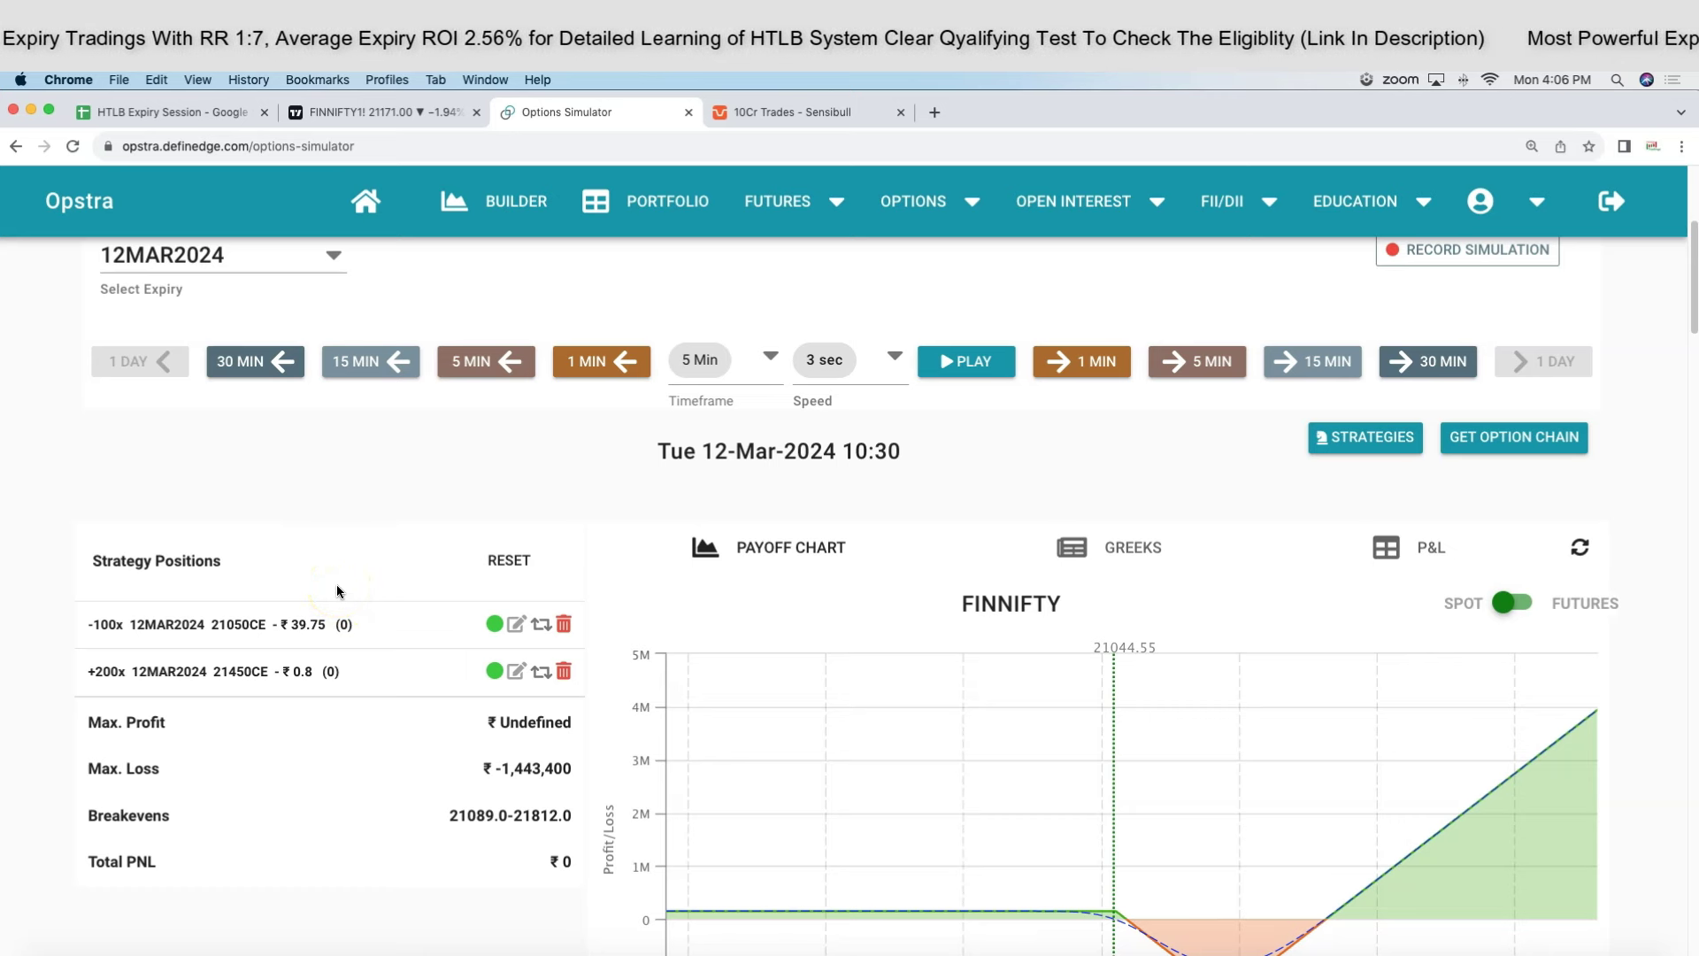
scroll(315, 462, "up", 2)
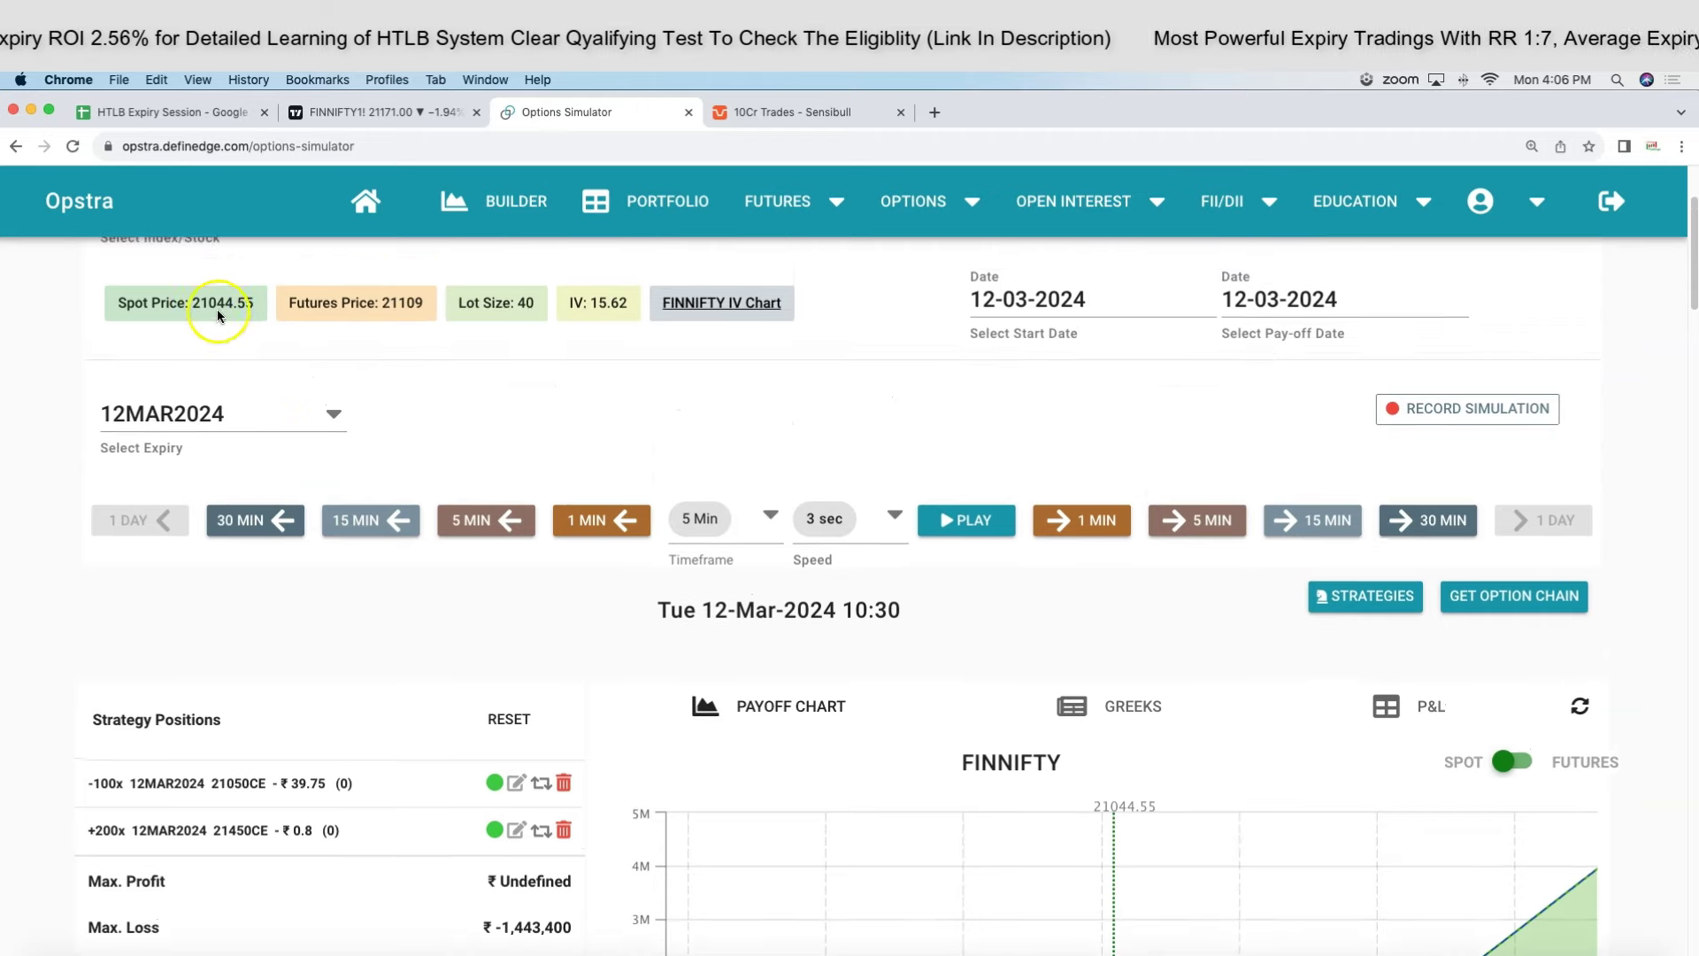
scroll(222, 321, "up", 2)
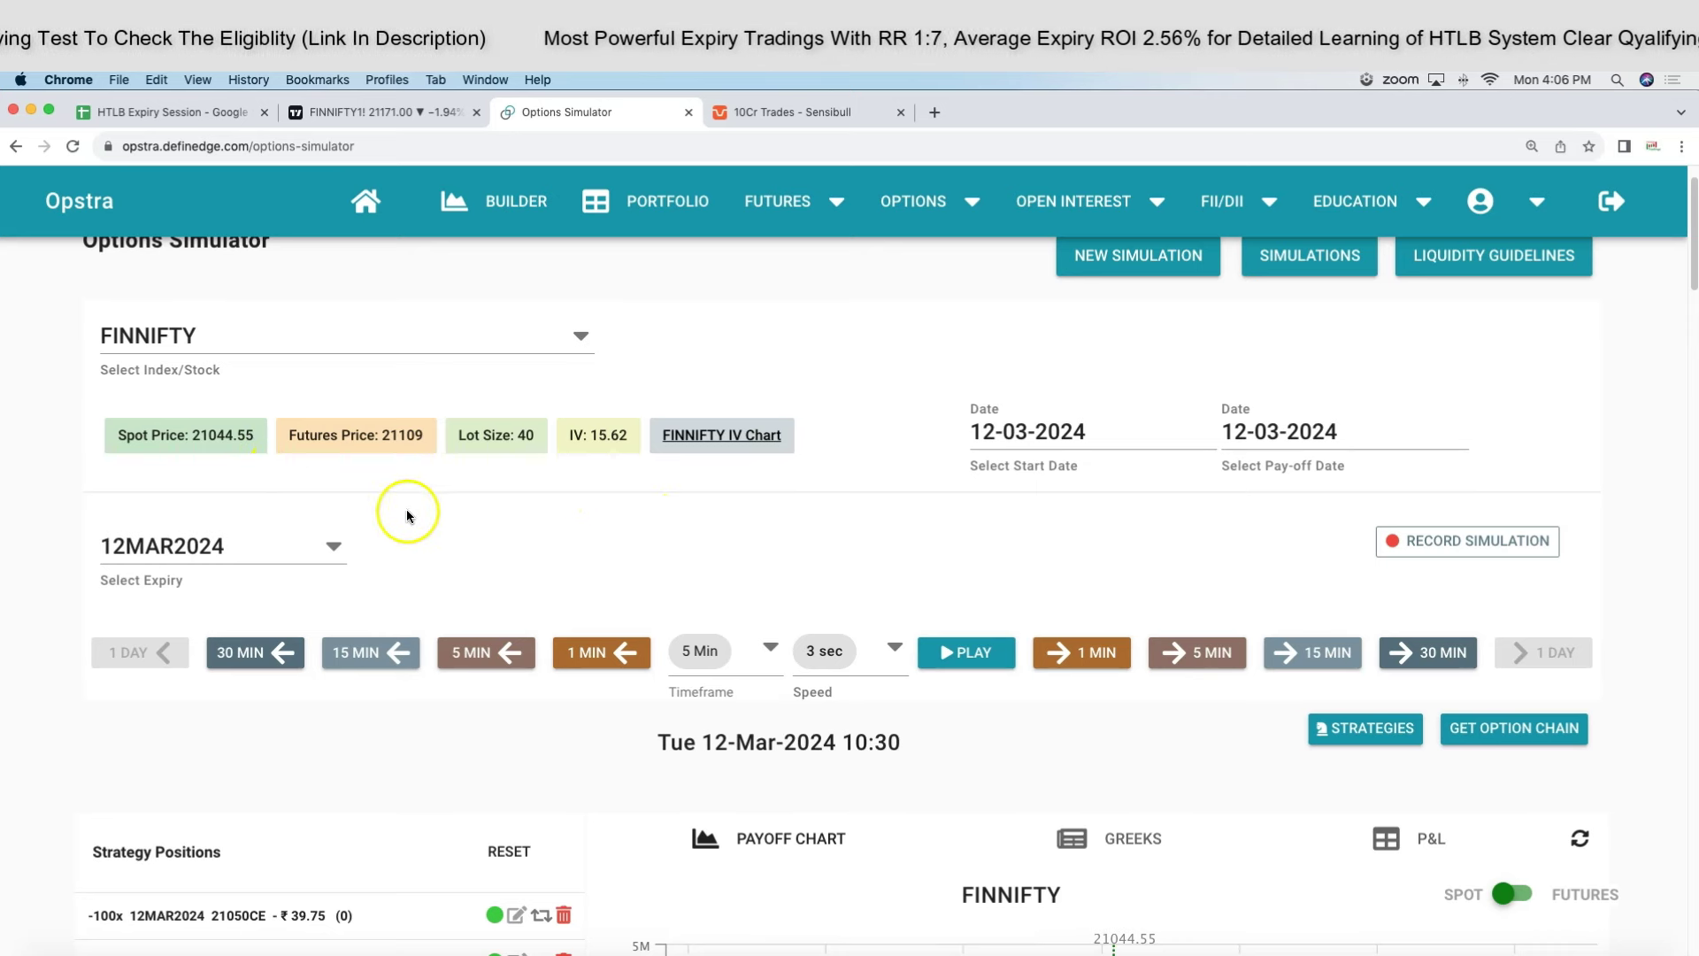
scroll(635, 529, "down", 1)
scroll(635, 529, "down", 3)
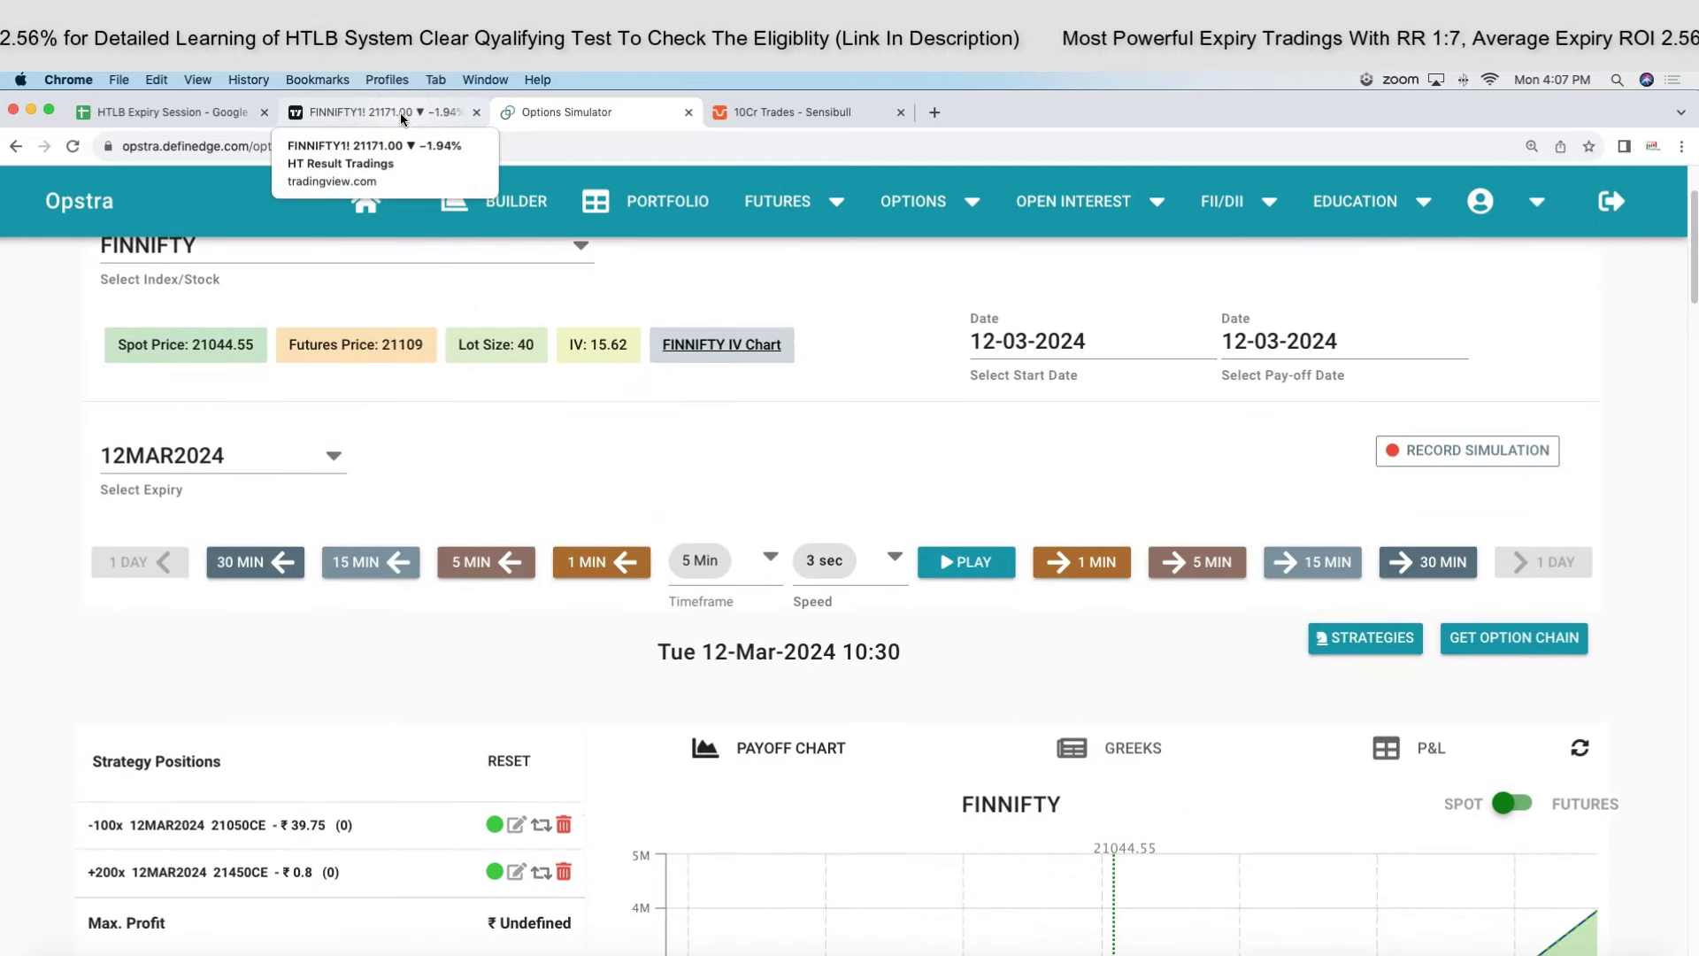
Switch to TradingView and play the FINNIFTY replay forward to the 10:51 candle.
left_click(400, 113)
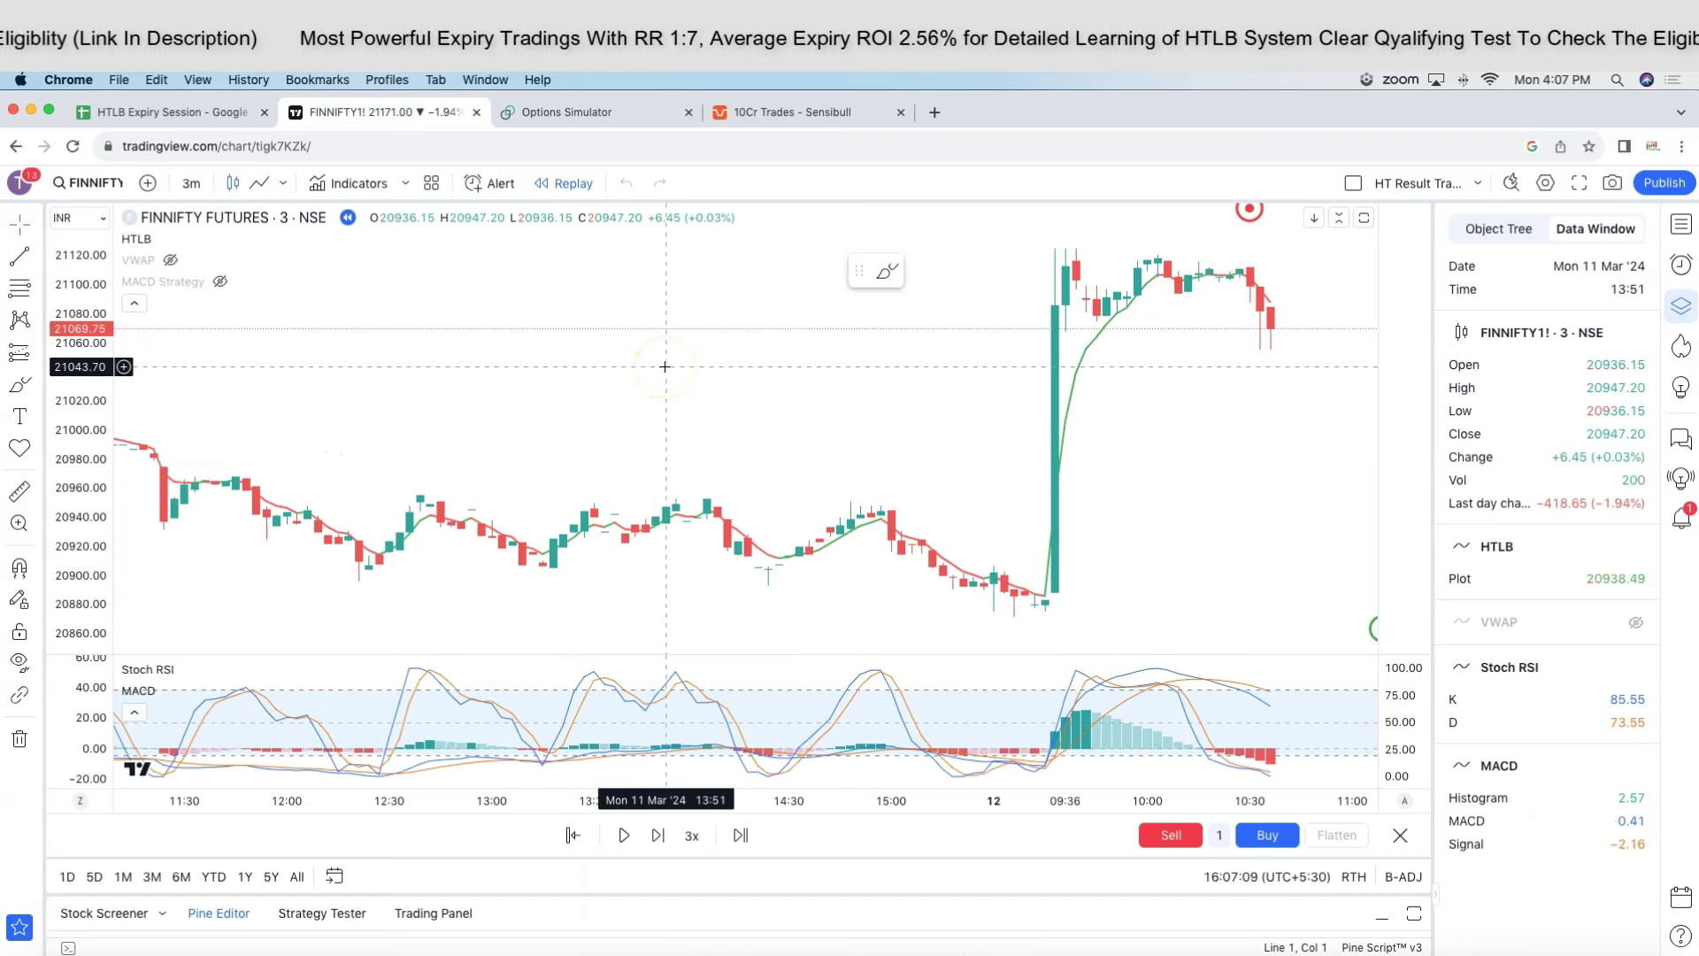
left_click(623, 836)
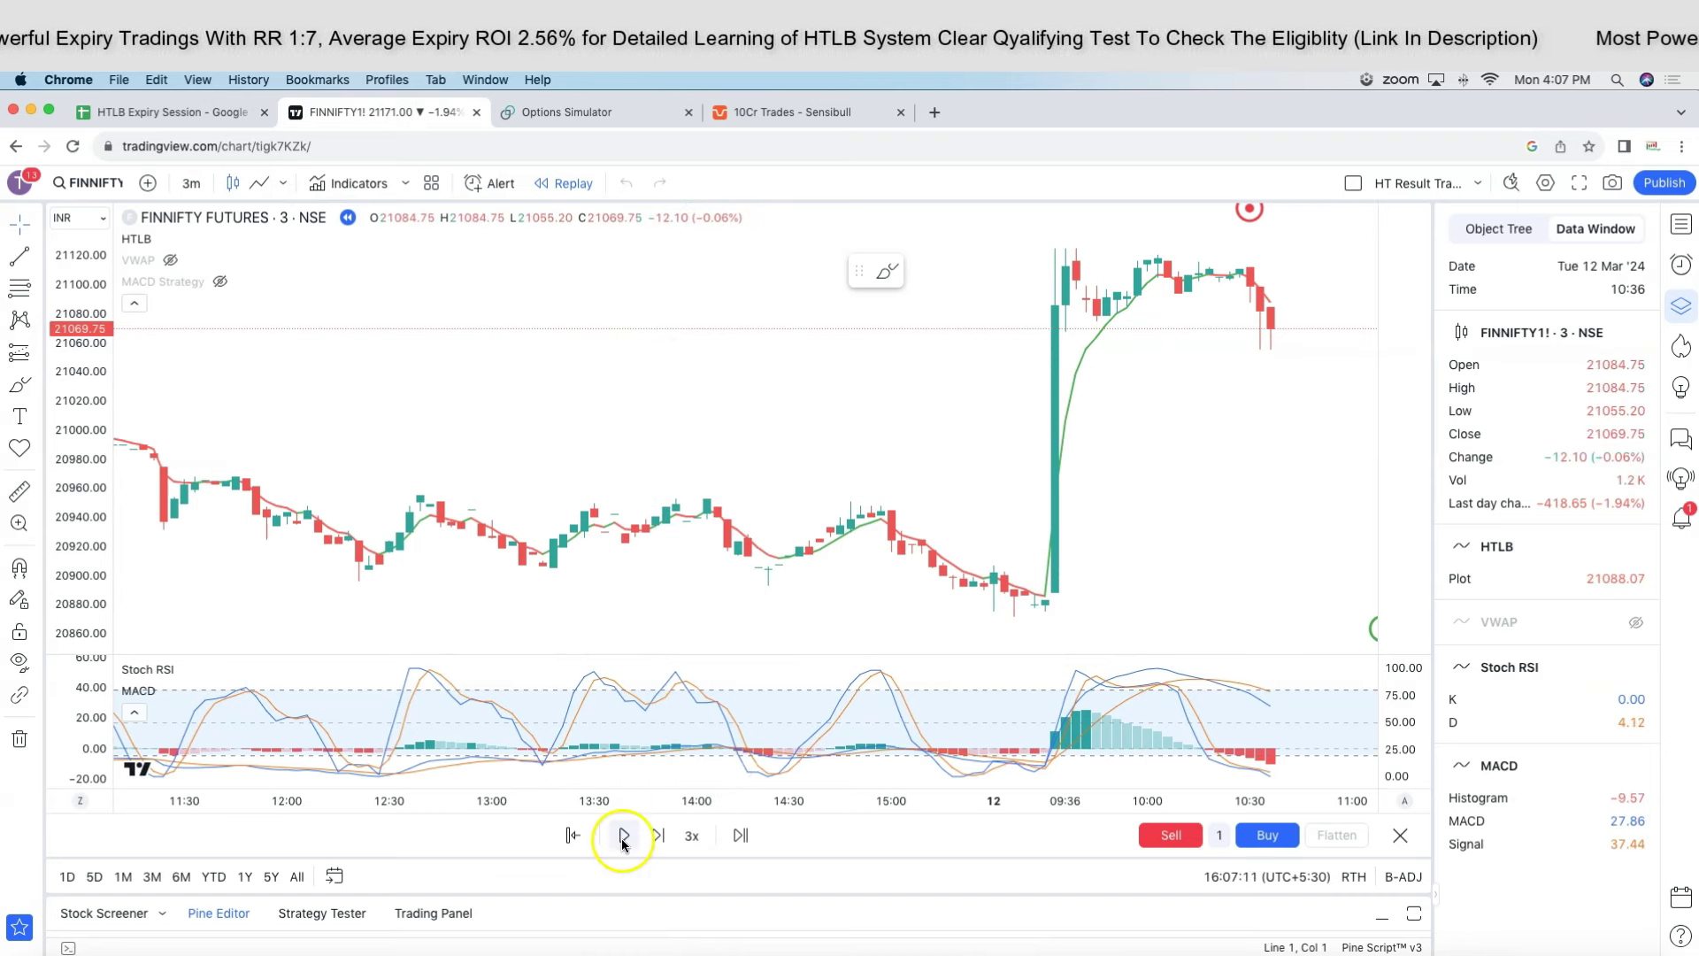
left_click(623, 837)
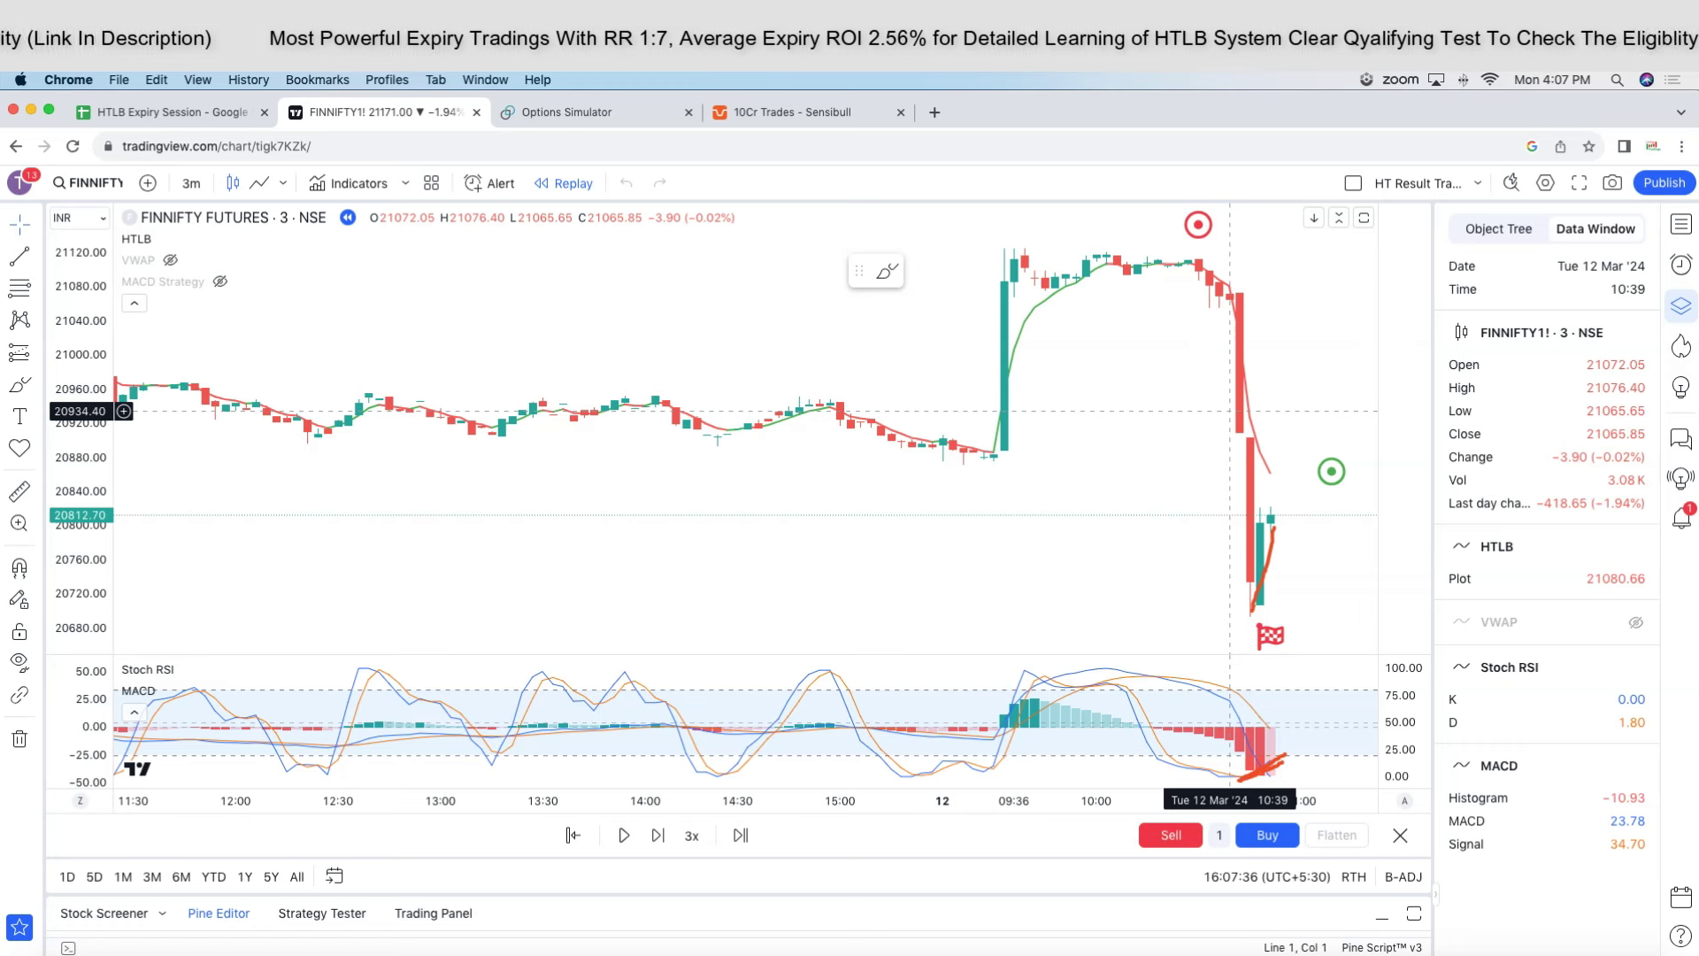
Circle the latest MACD histogram bars and the 10:51 candle in red, and clear the markings.
left_click_drag(1274, 783, 1288, 725)
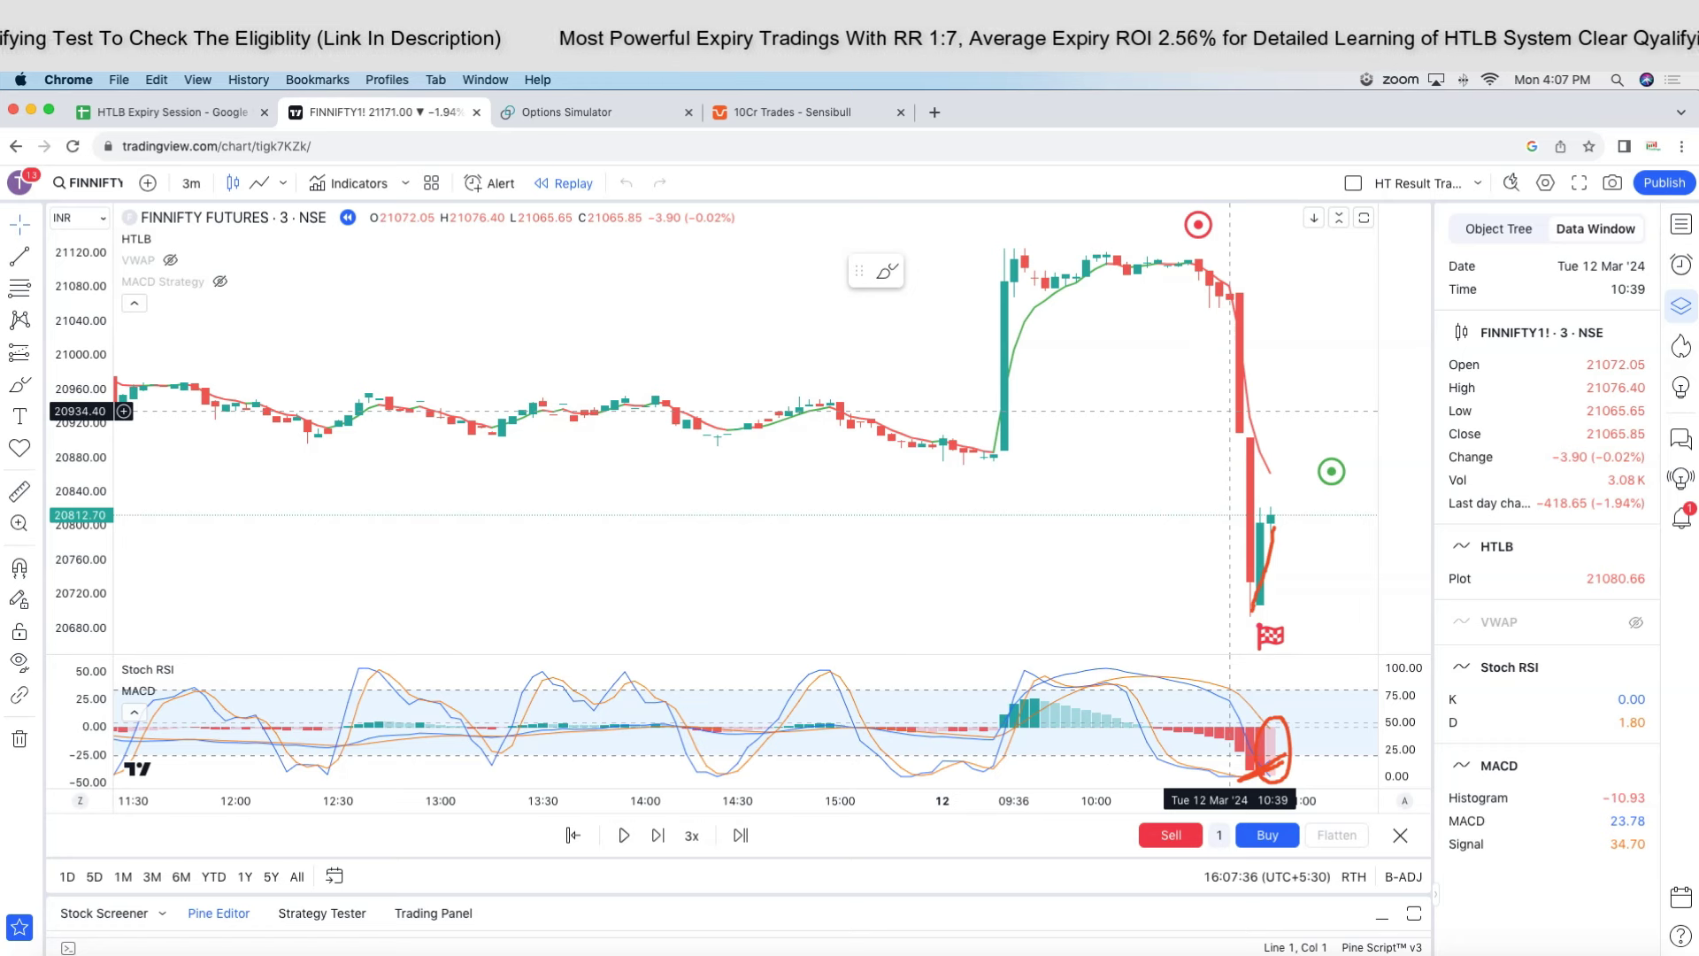
mouse_move(1284, 492)
left_mouse_down()
mouse_move(1267, 540)
mouse_move(1287, 531)
mouse_move(1290, 496)
left_mouse_up()
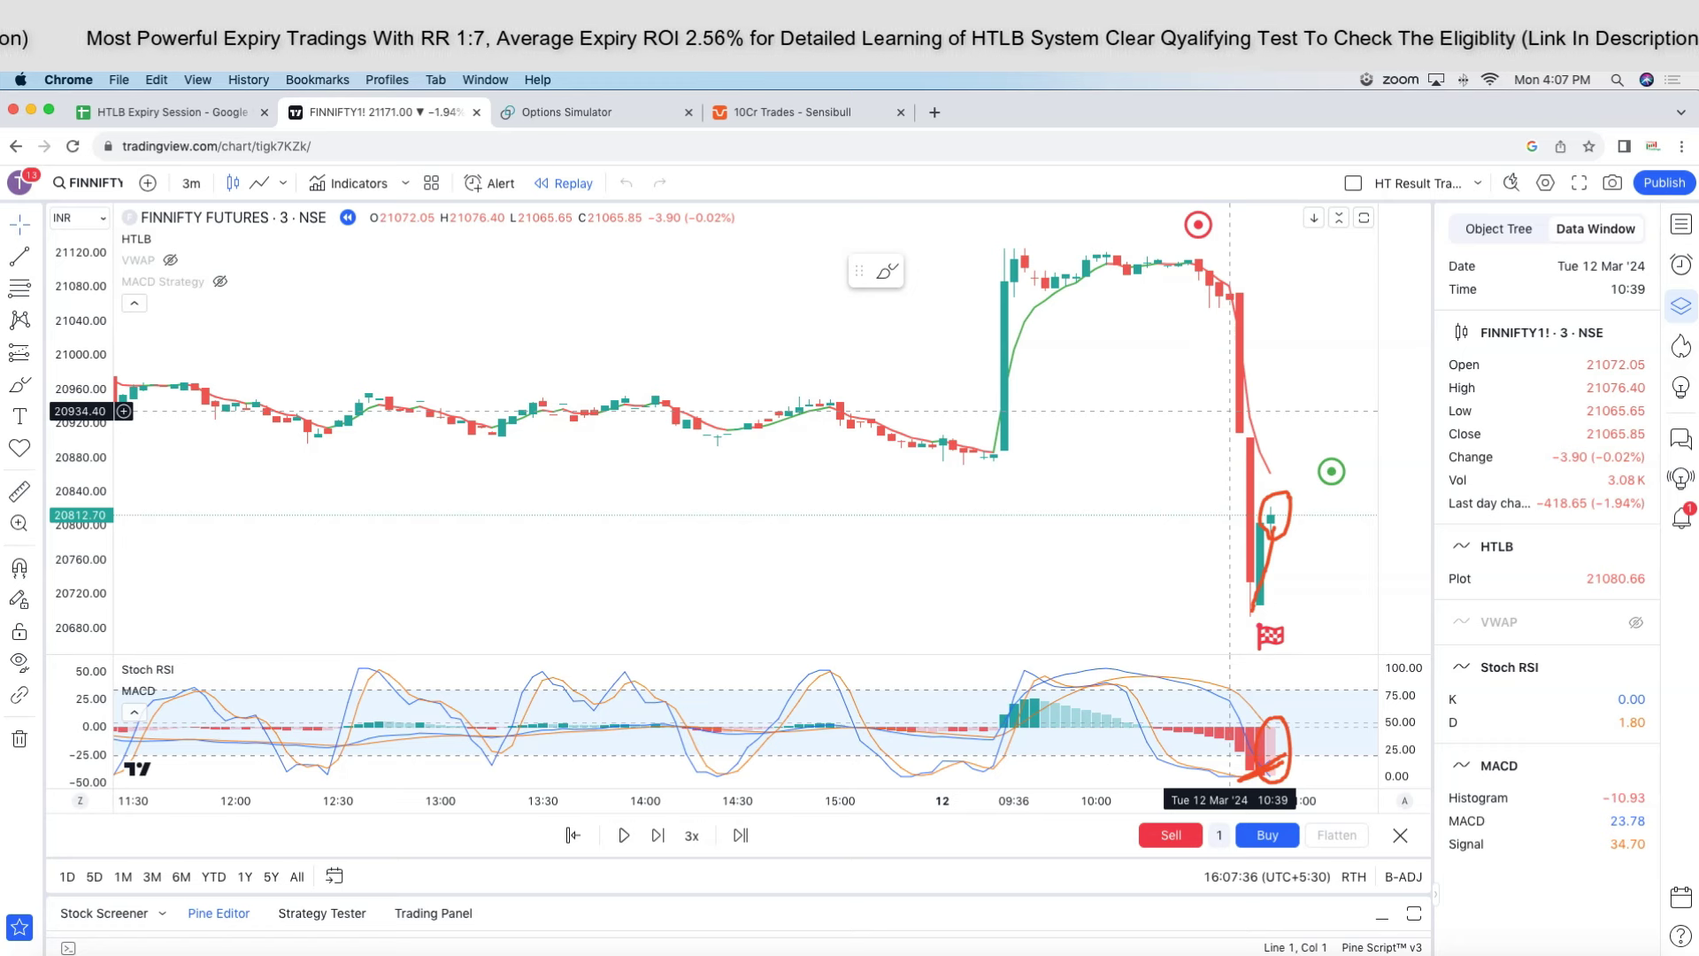
key("Escape")
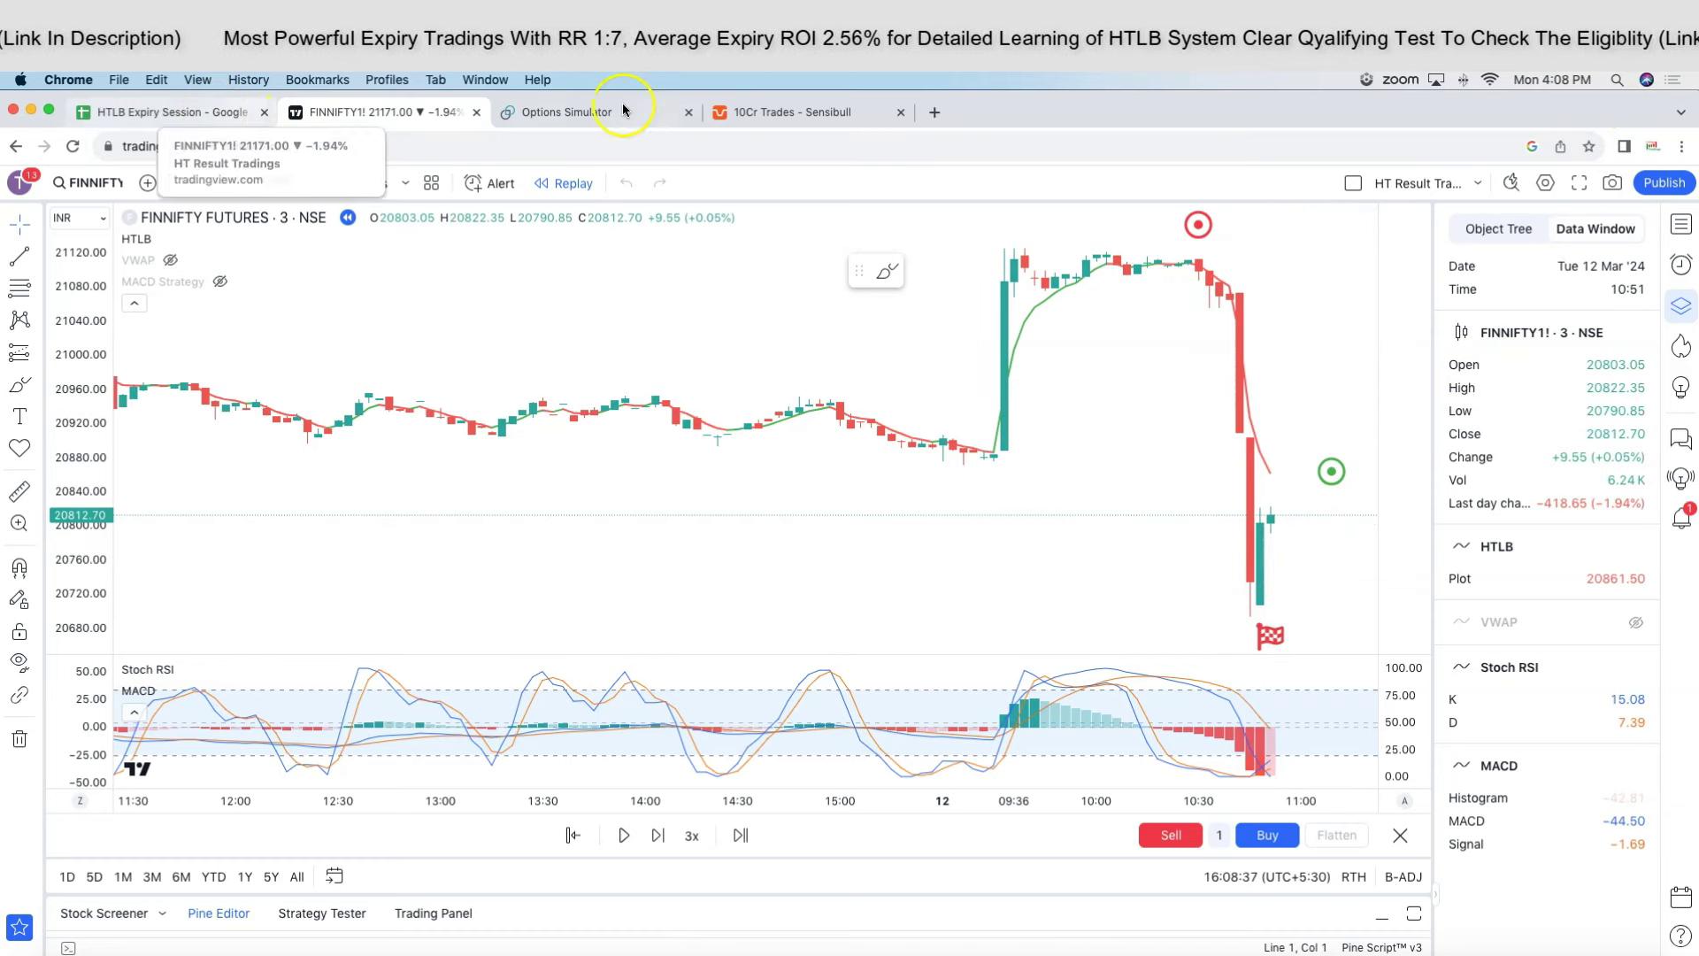
Switch to the Opstra Options Simulator and advance the simulation from 10:30 to 10:51.
left_click(588, 112)
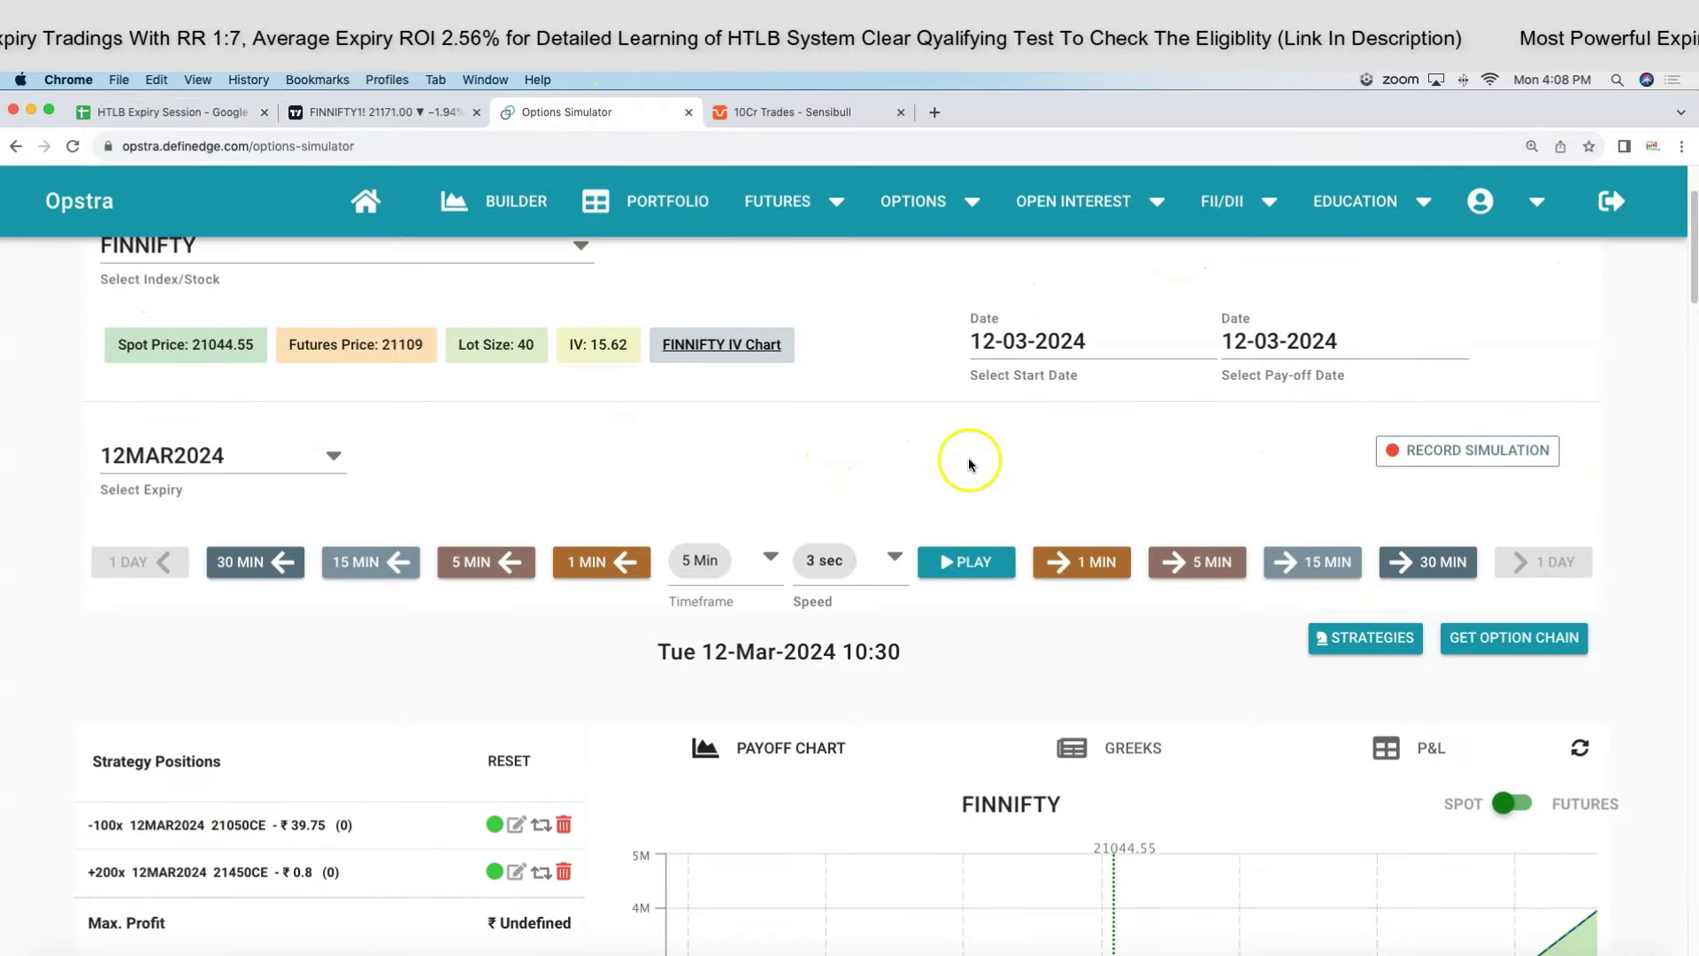
left_click(1197, 561)
scroll(1205, 566, "down", 3)
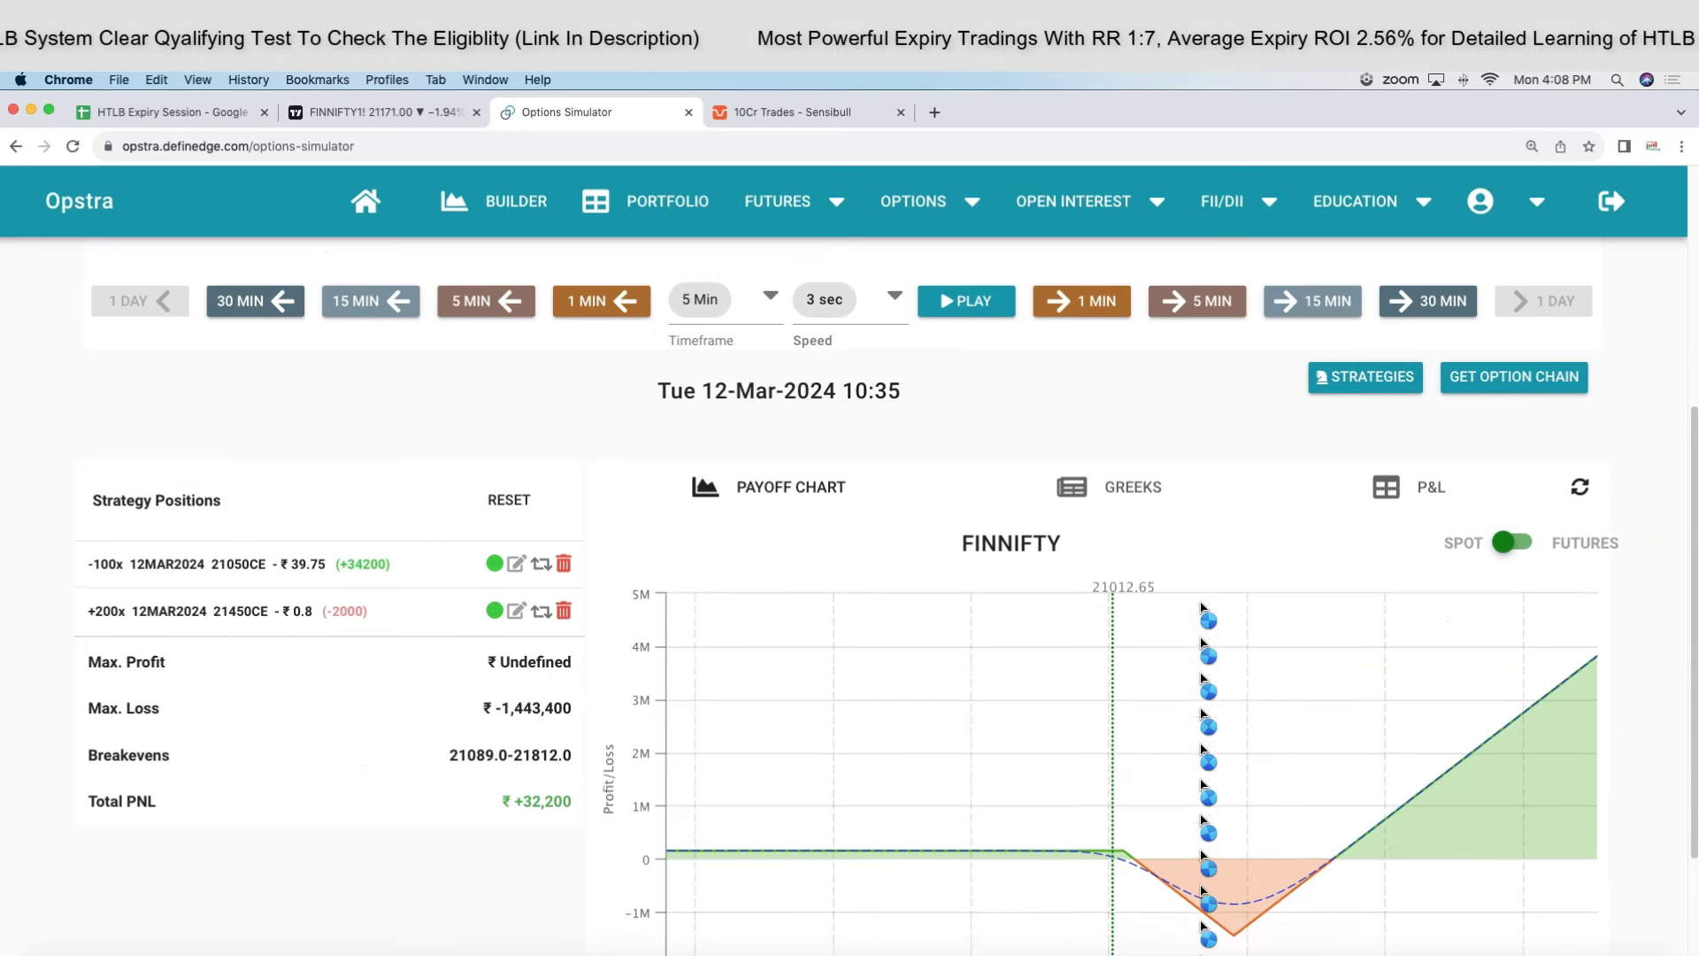
left_click(1196, 315)
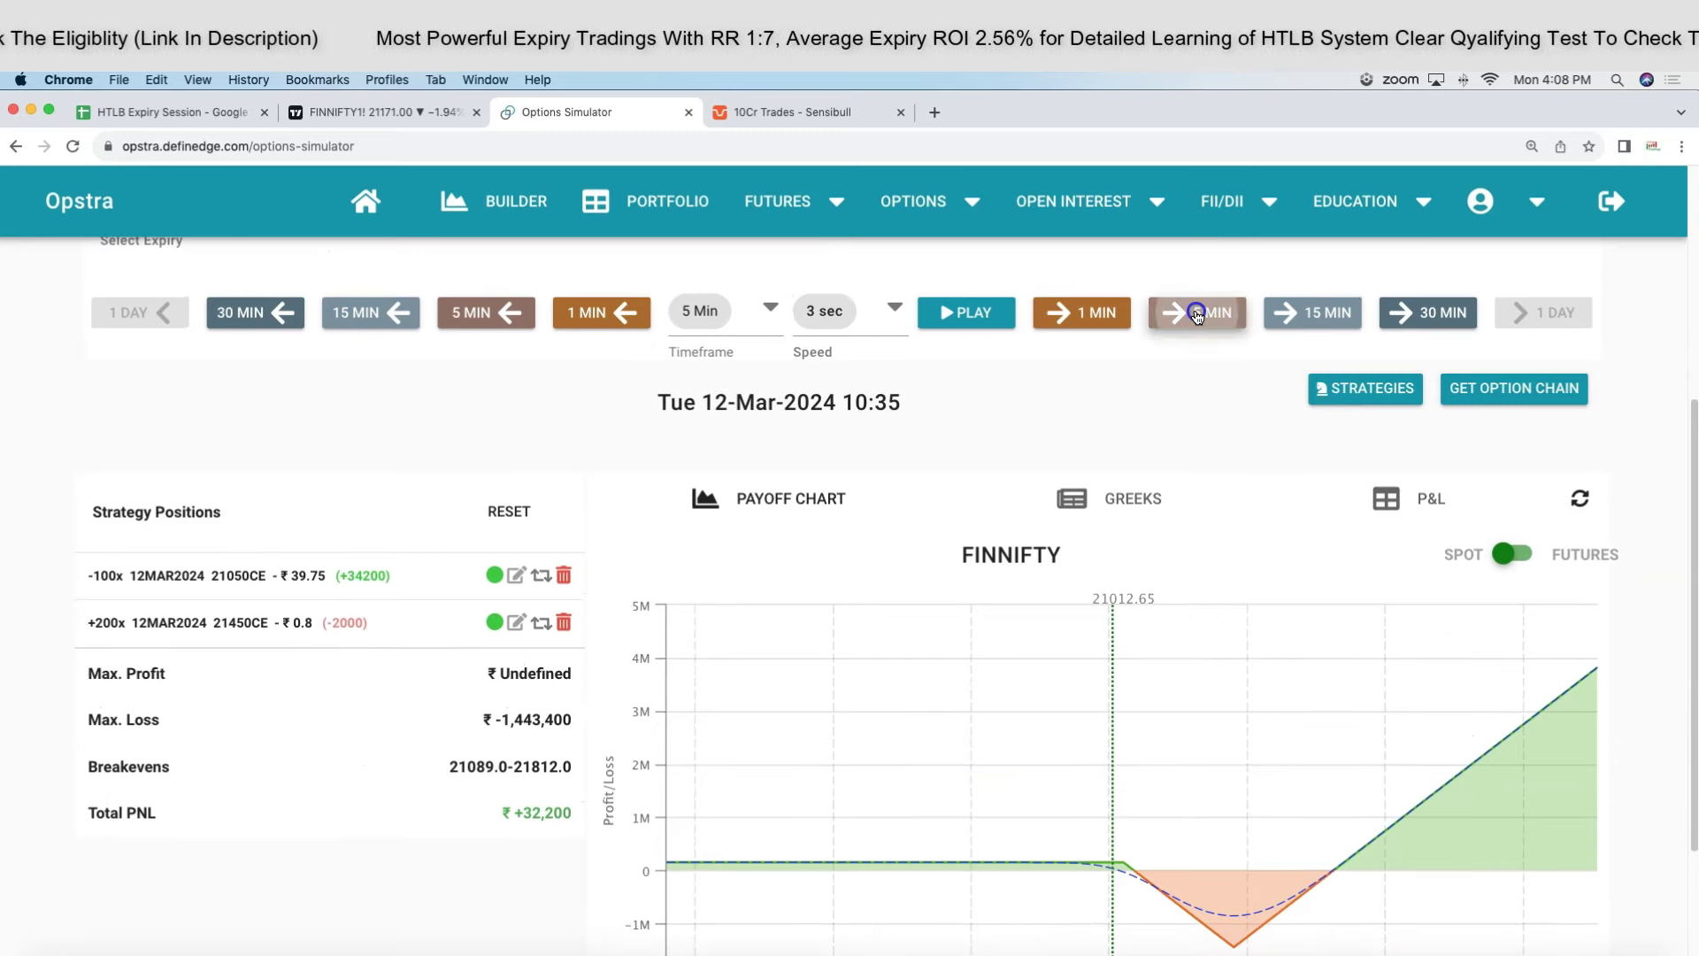
left_click(1196, 315)
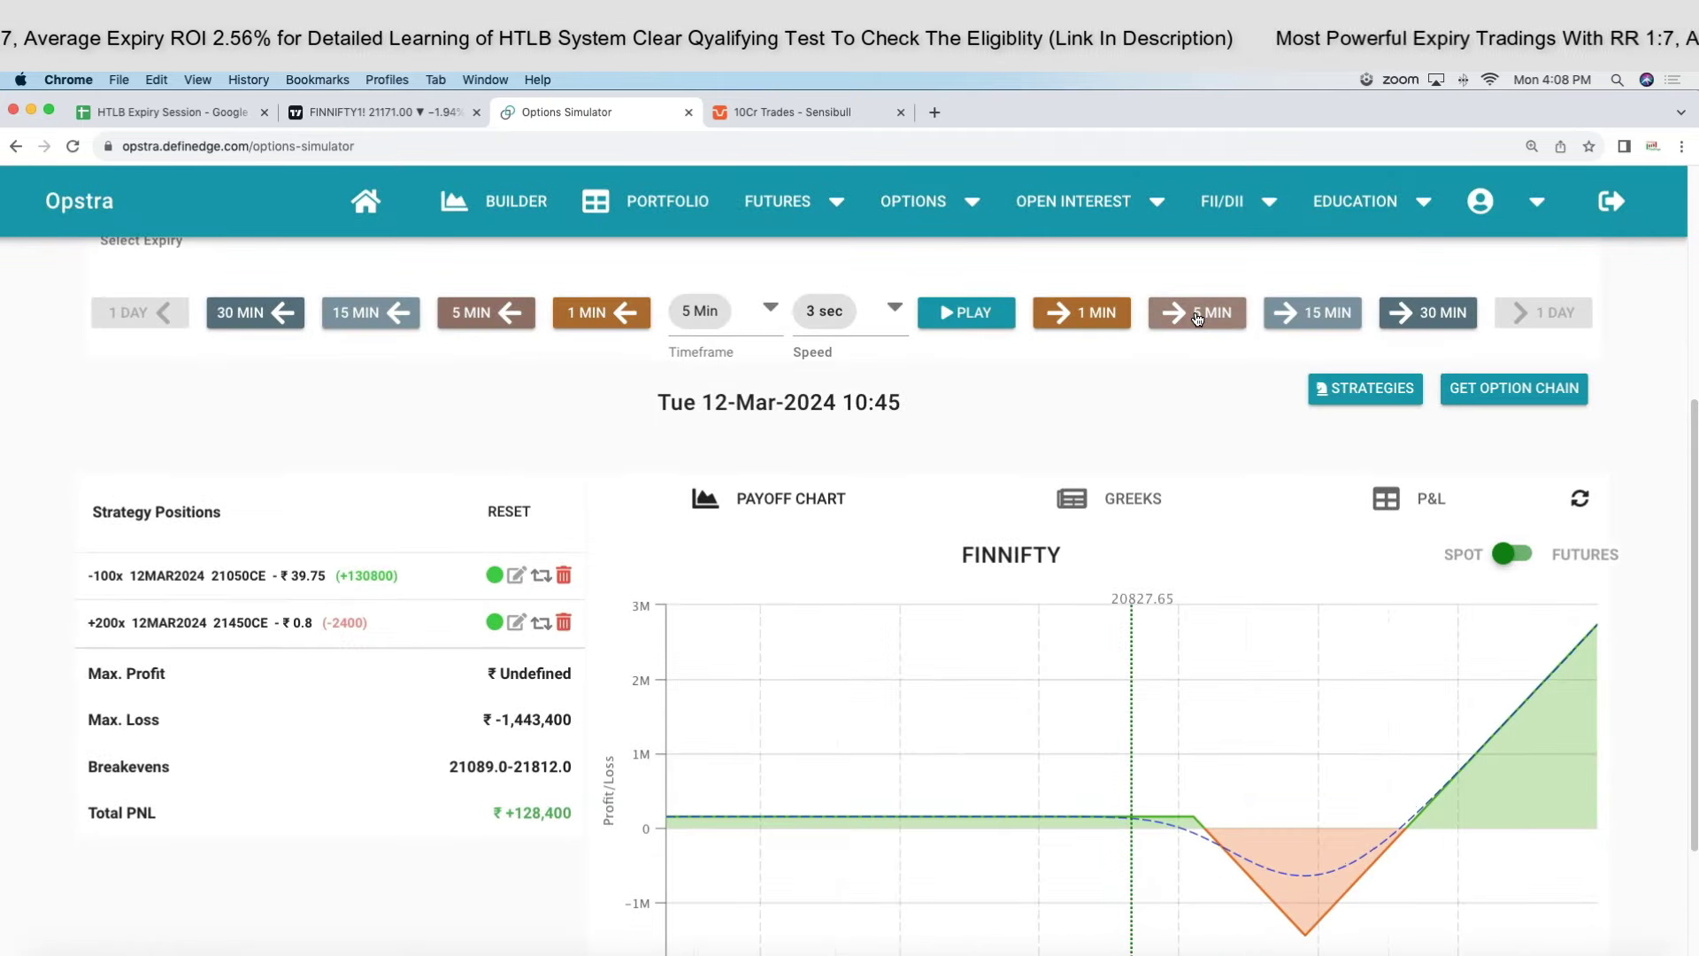
left_click(1196, 317)
left_click(1102, 315)
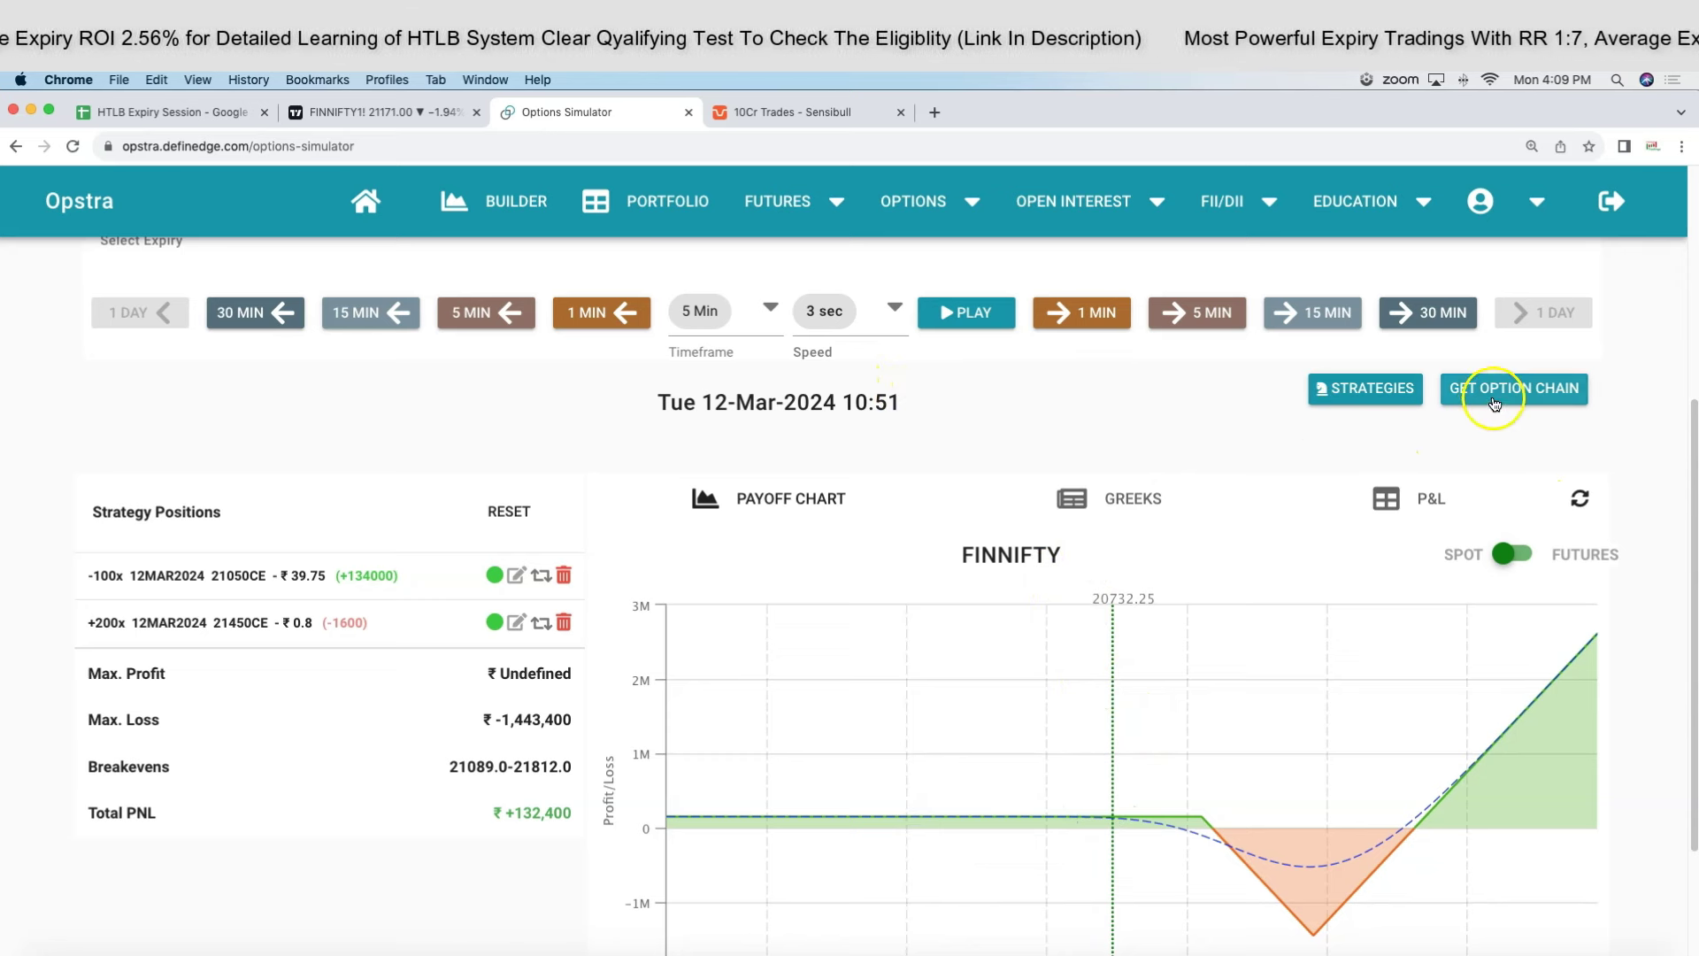
Show the strategy's P&L table and exit the short 21050 call position at a price of 6.25.
left_click(1431, 500)
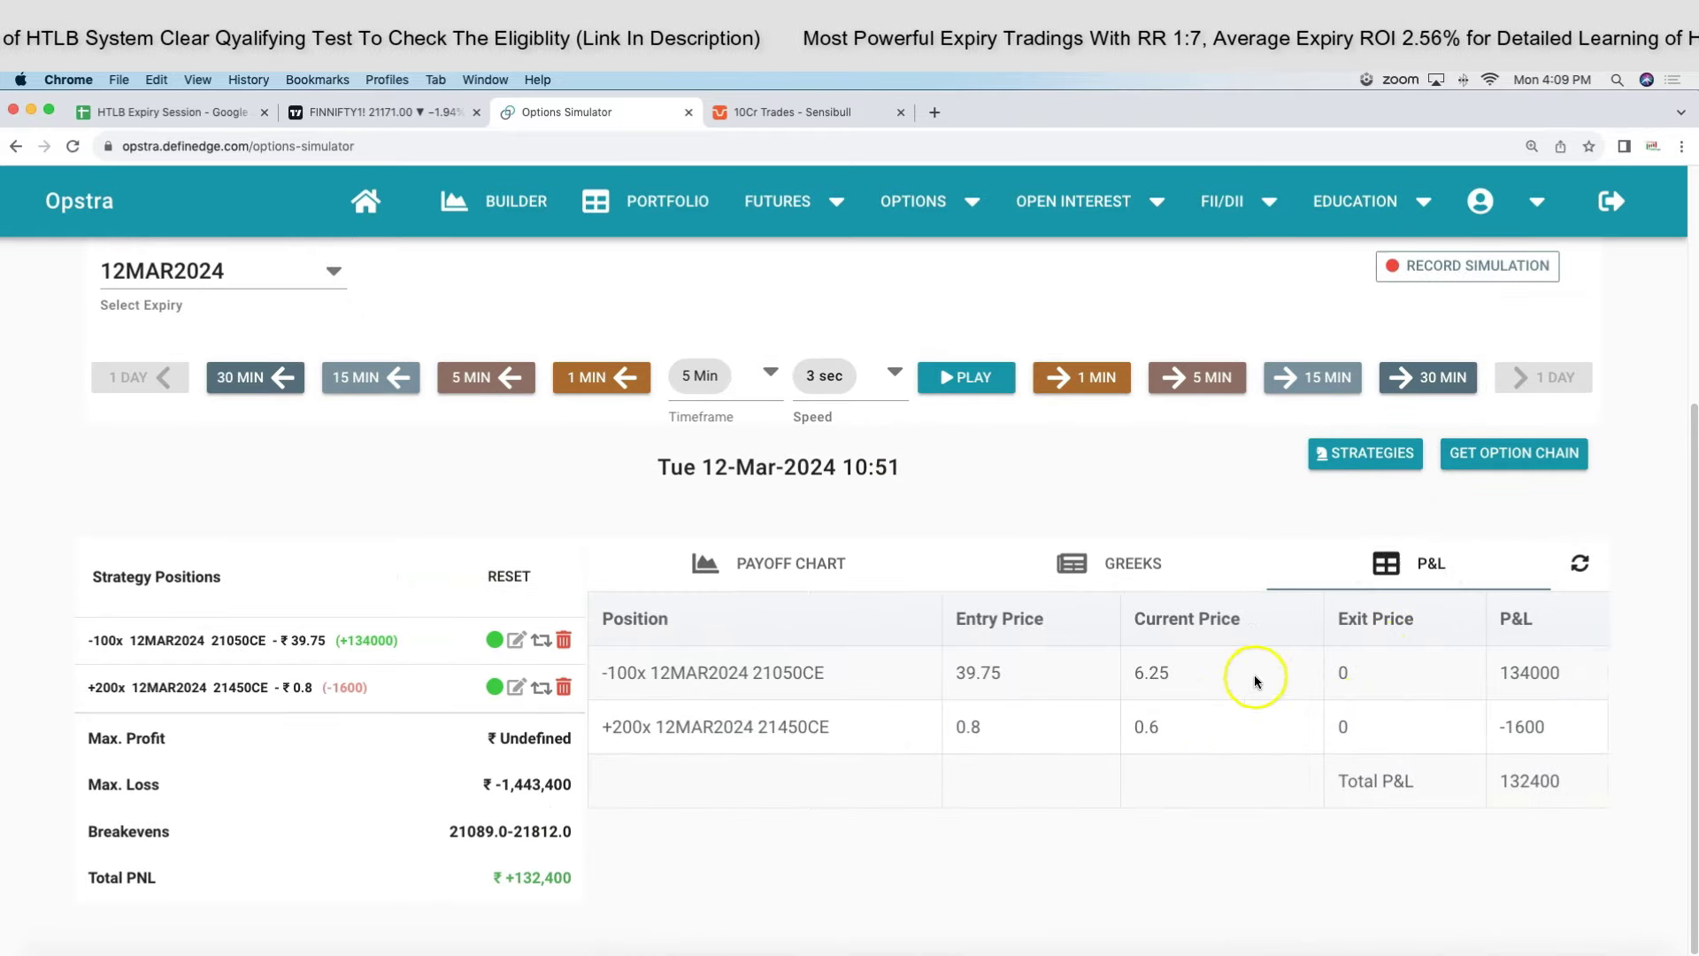
left_click(518, 641)
left_click(706, 704)
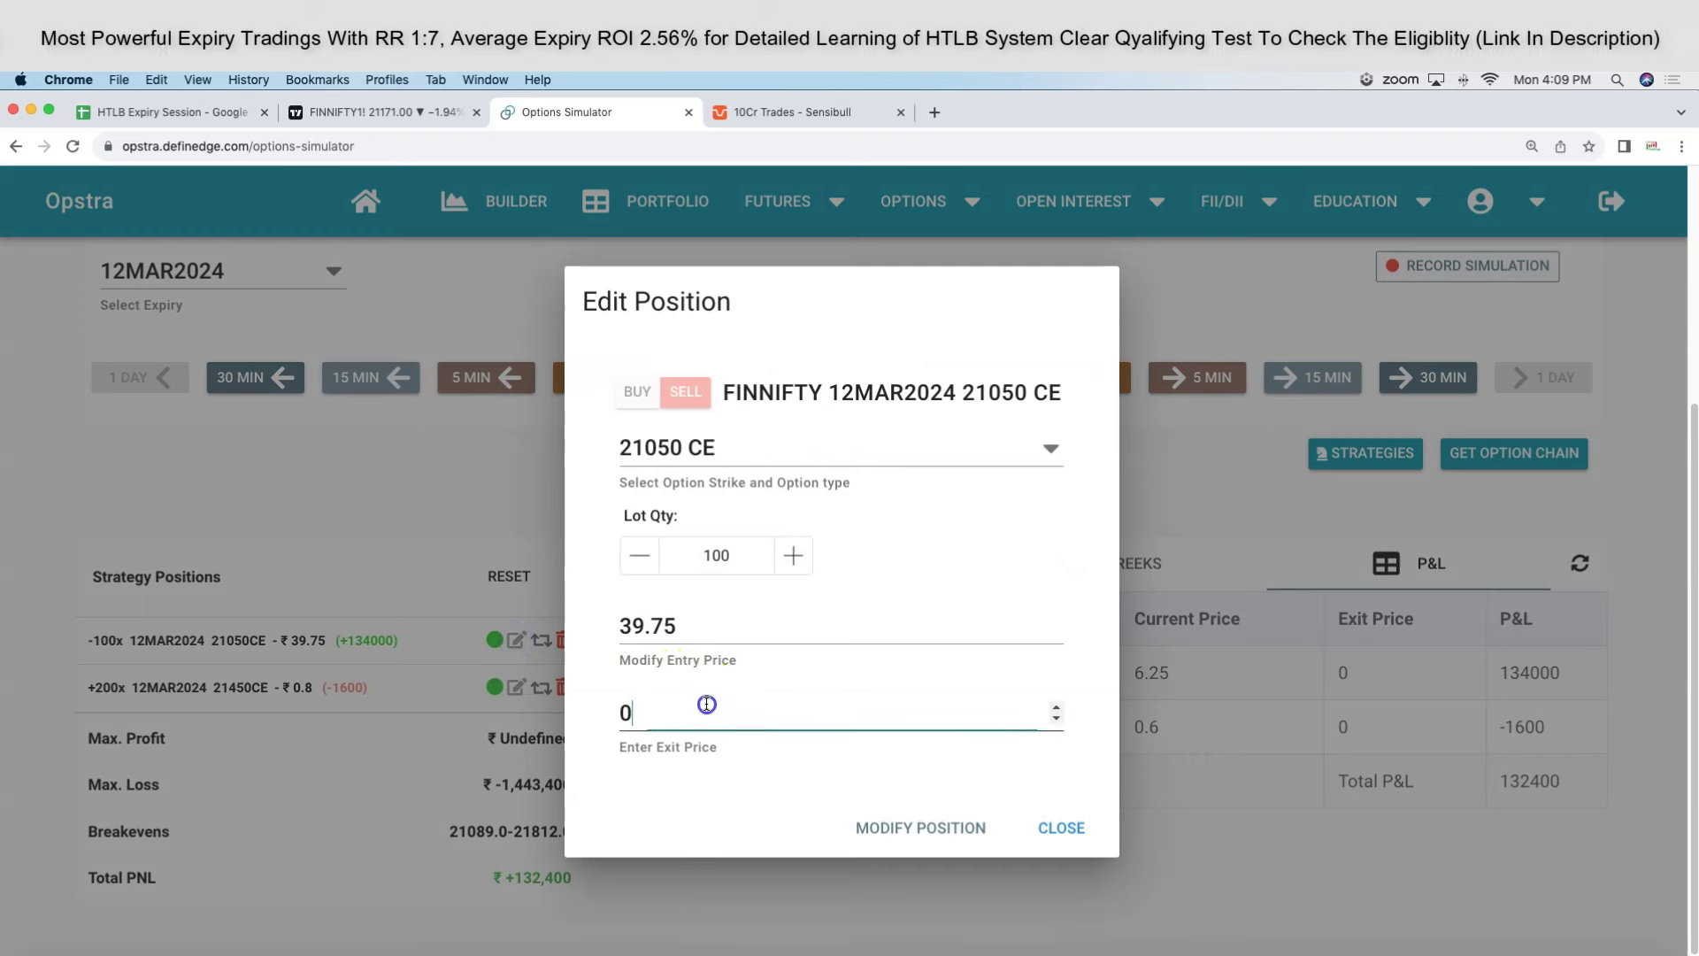
type("6.25")
left_click(887, 835)
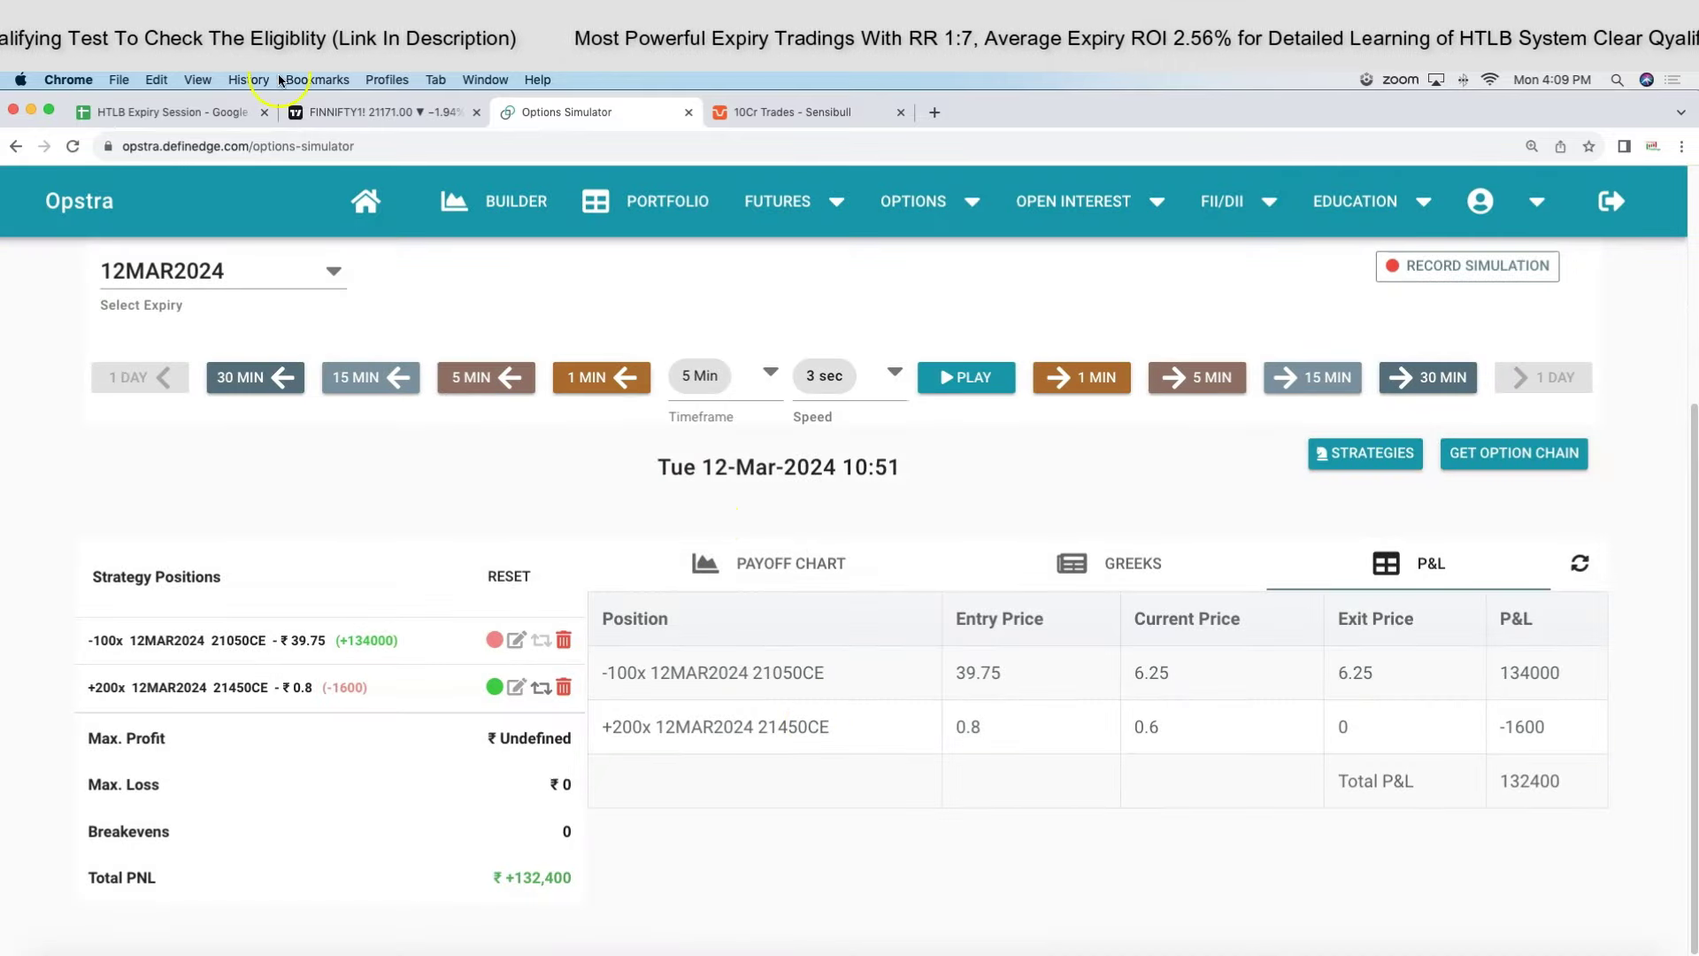
Return to the FINNIFTY chart in TradingView and play the replay forward to 11:06.
left_click(341, 112)
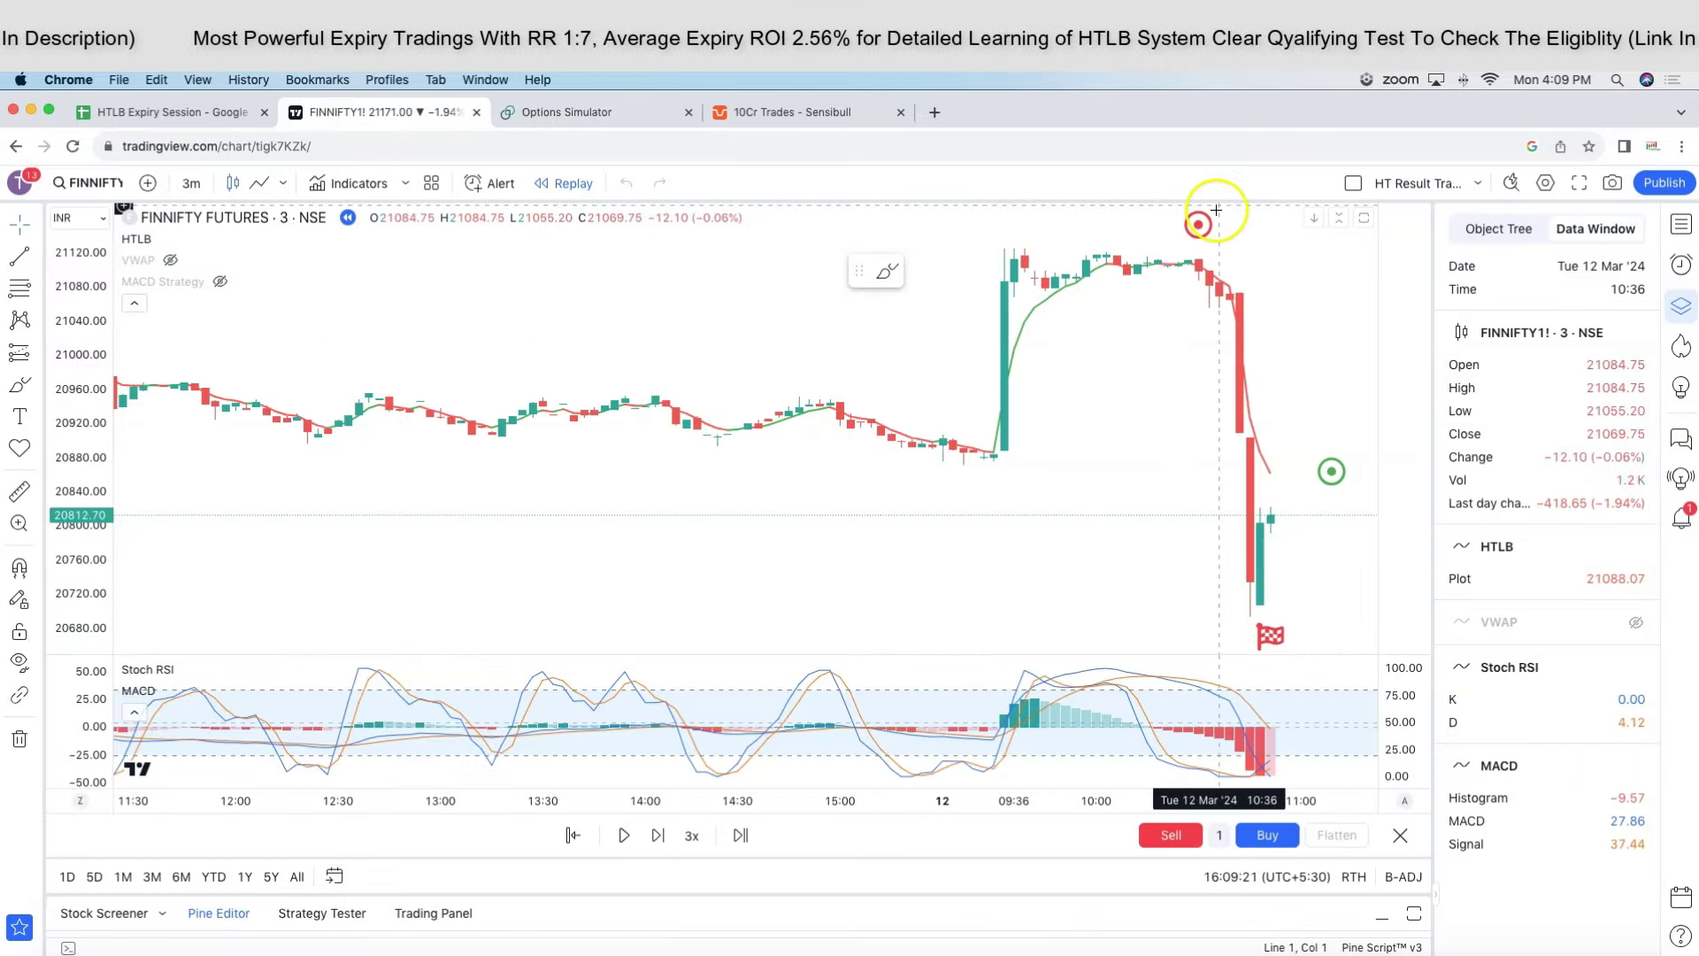
left_click(1198, 236)
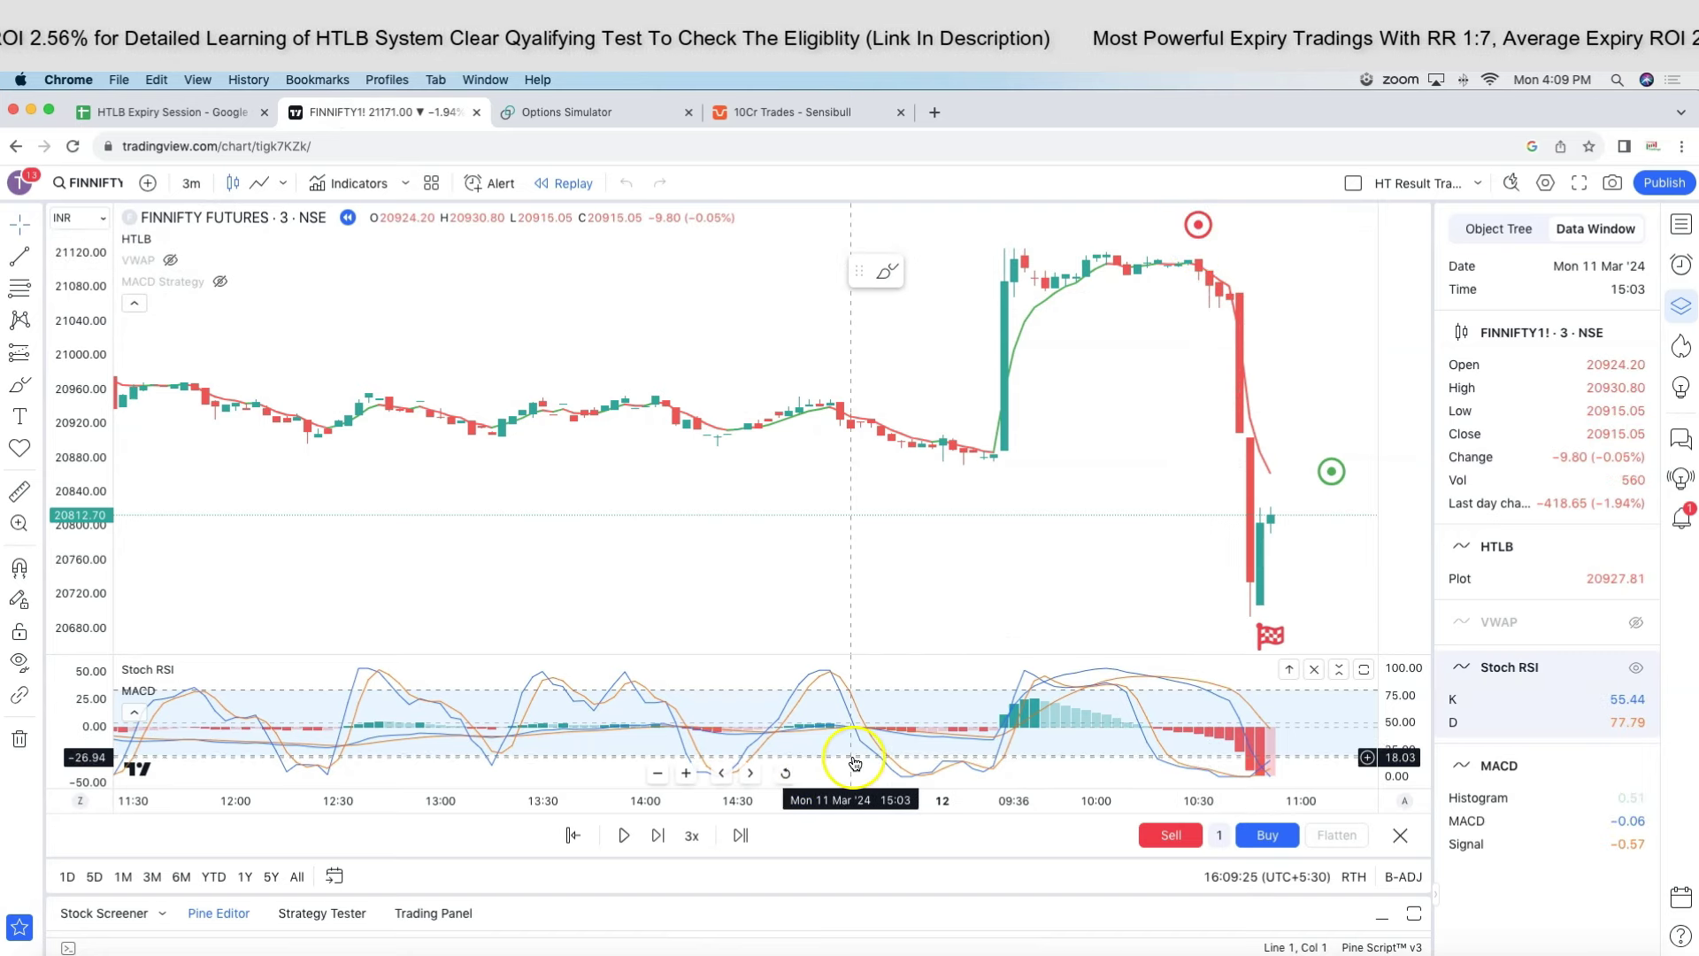
left_click(625, 835)
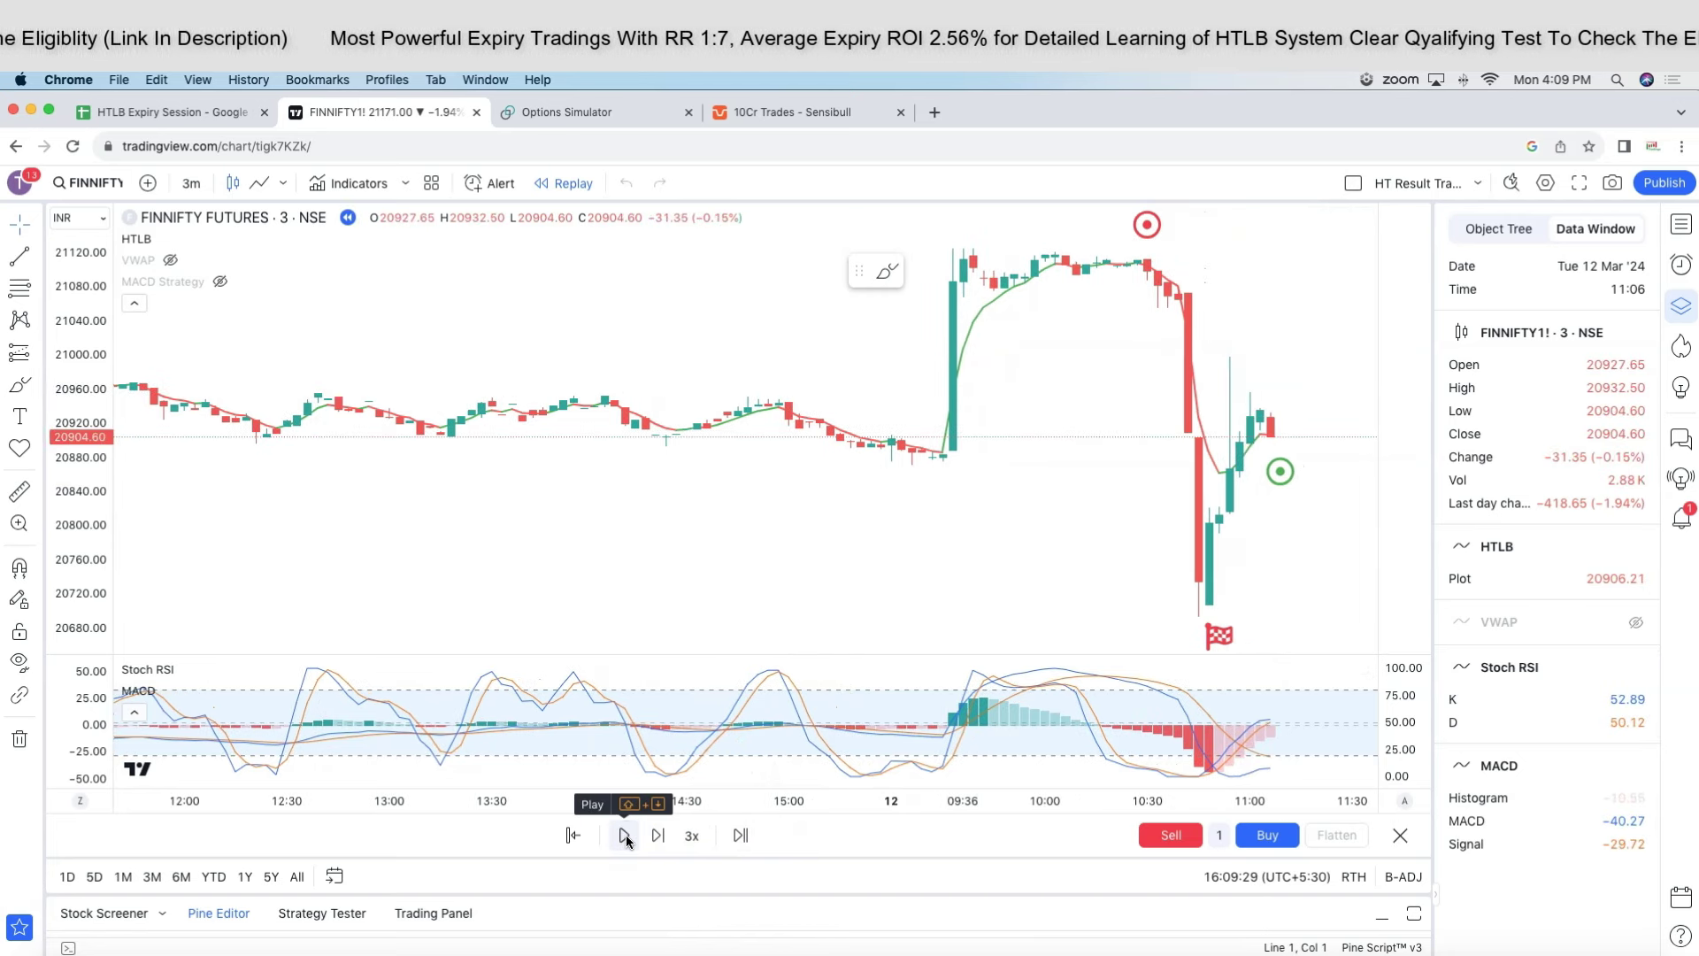
Play the FINNIFTY chart replay forward from 11:06 to 11:18.
left_click(625, 835)
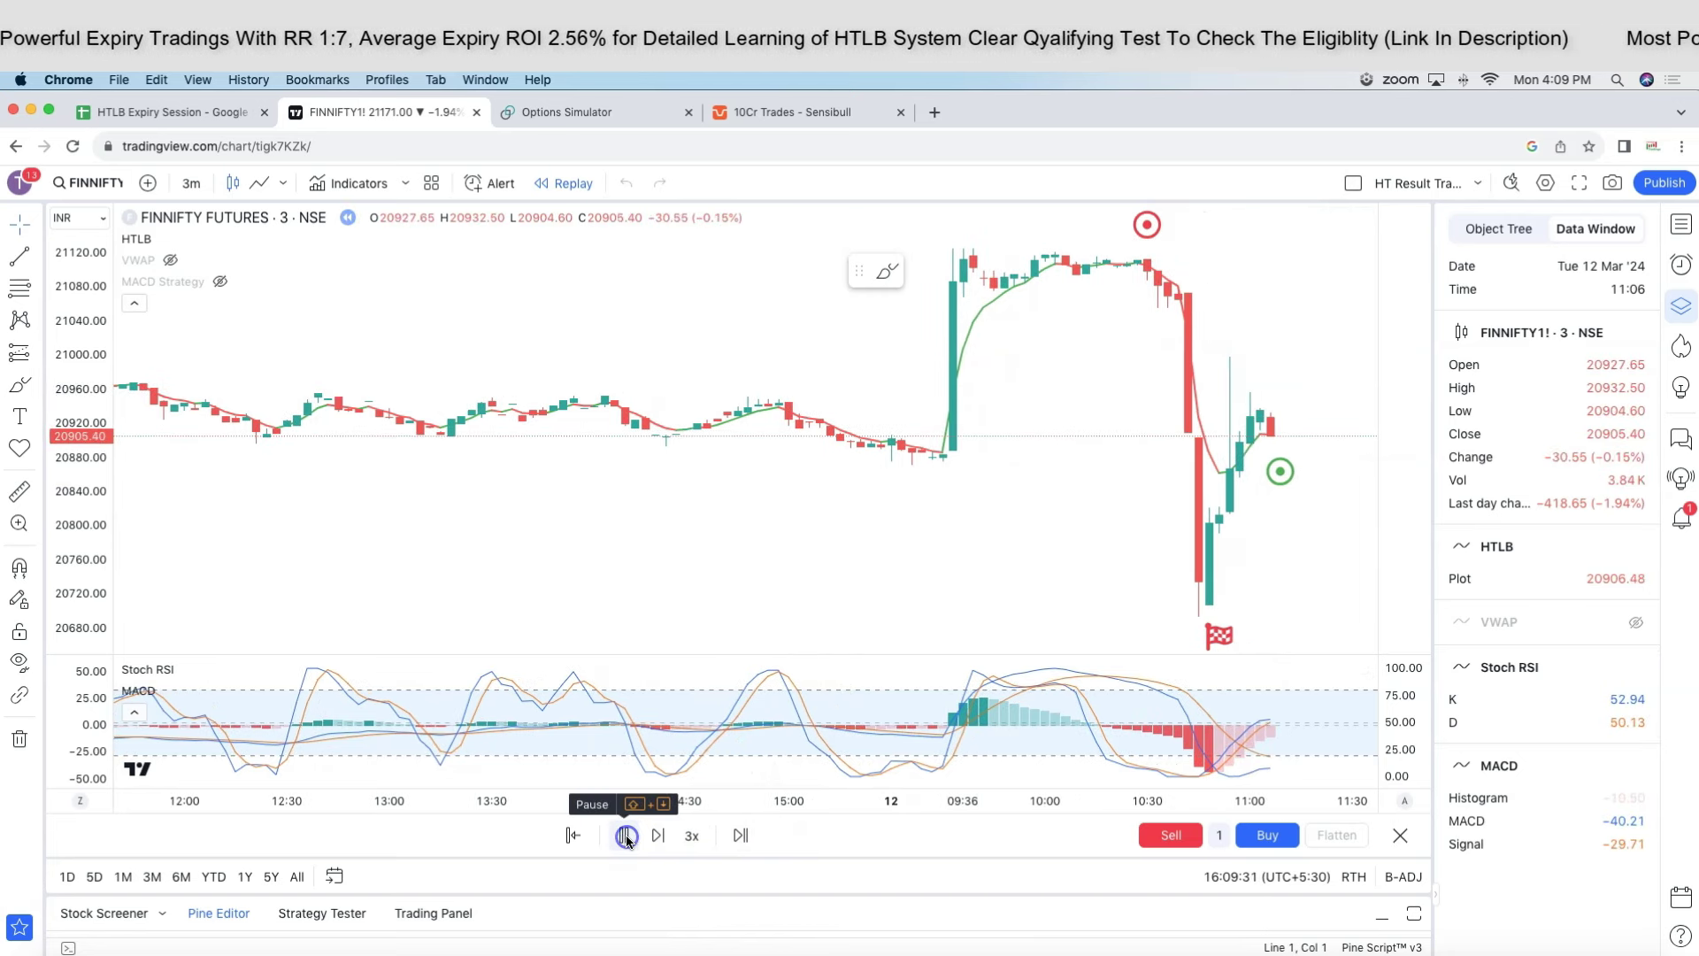
left_click(626, 836)
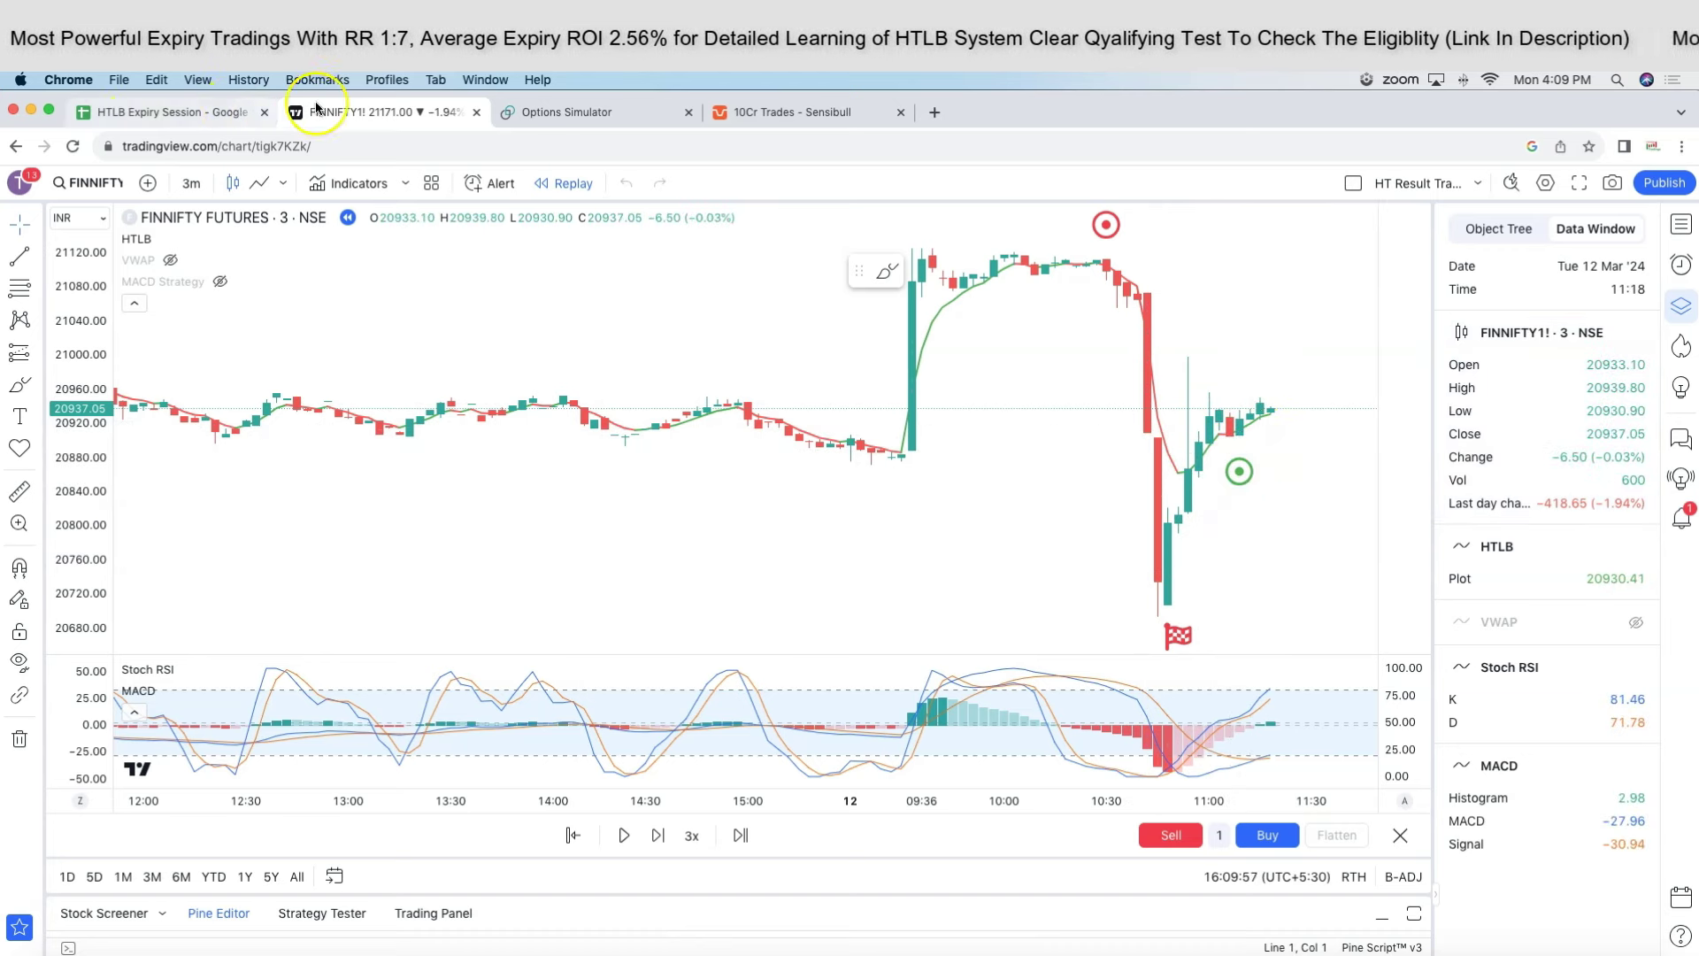
Review the 10:30 trade's OI and Delta & Imbalance charts in the HTLB spreadsheet, and trace the sharp fall on the FINNIFTY chart.
left_click(209, 119)
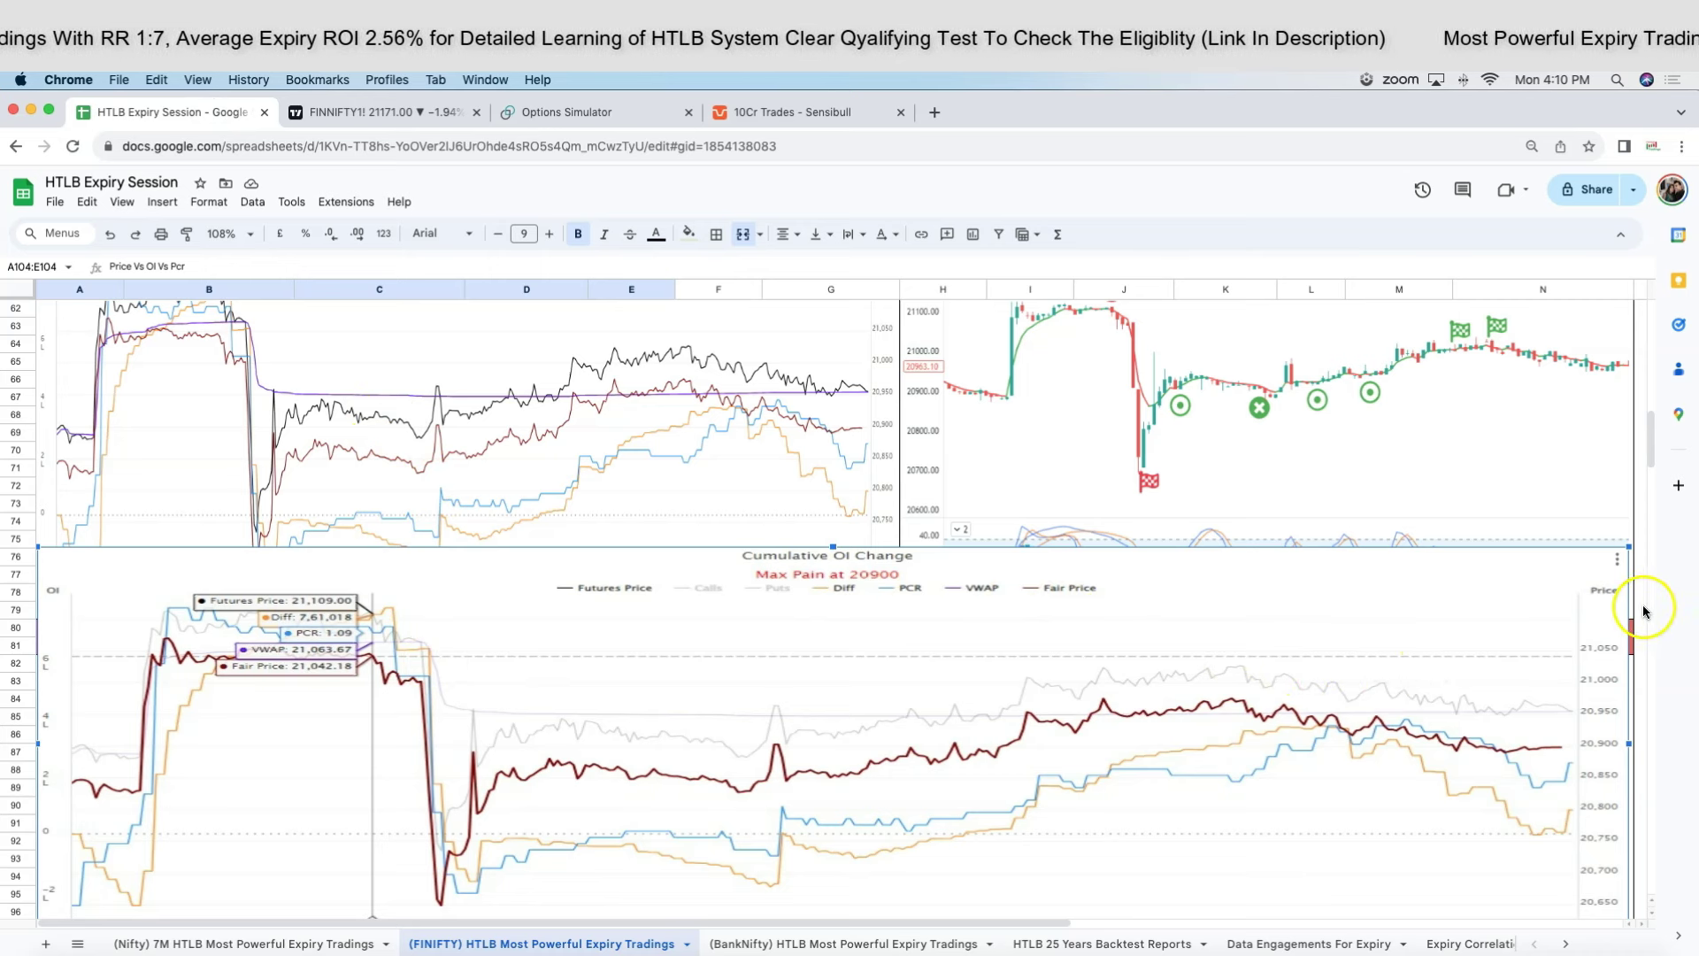
scroll(1648, 602, "down", 6)
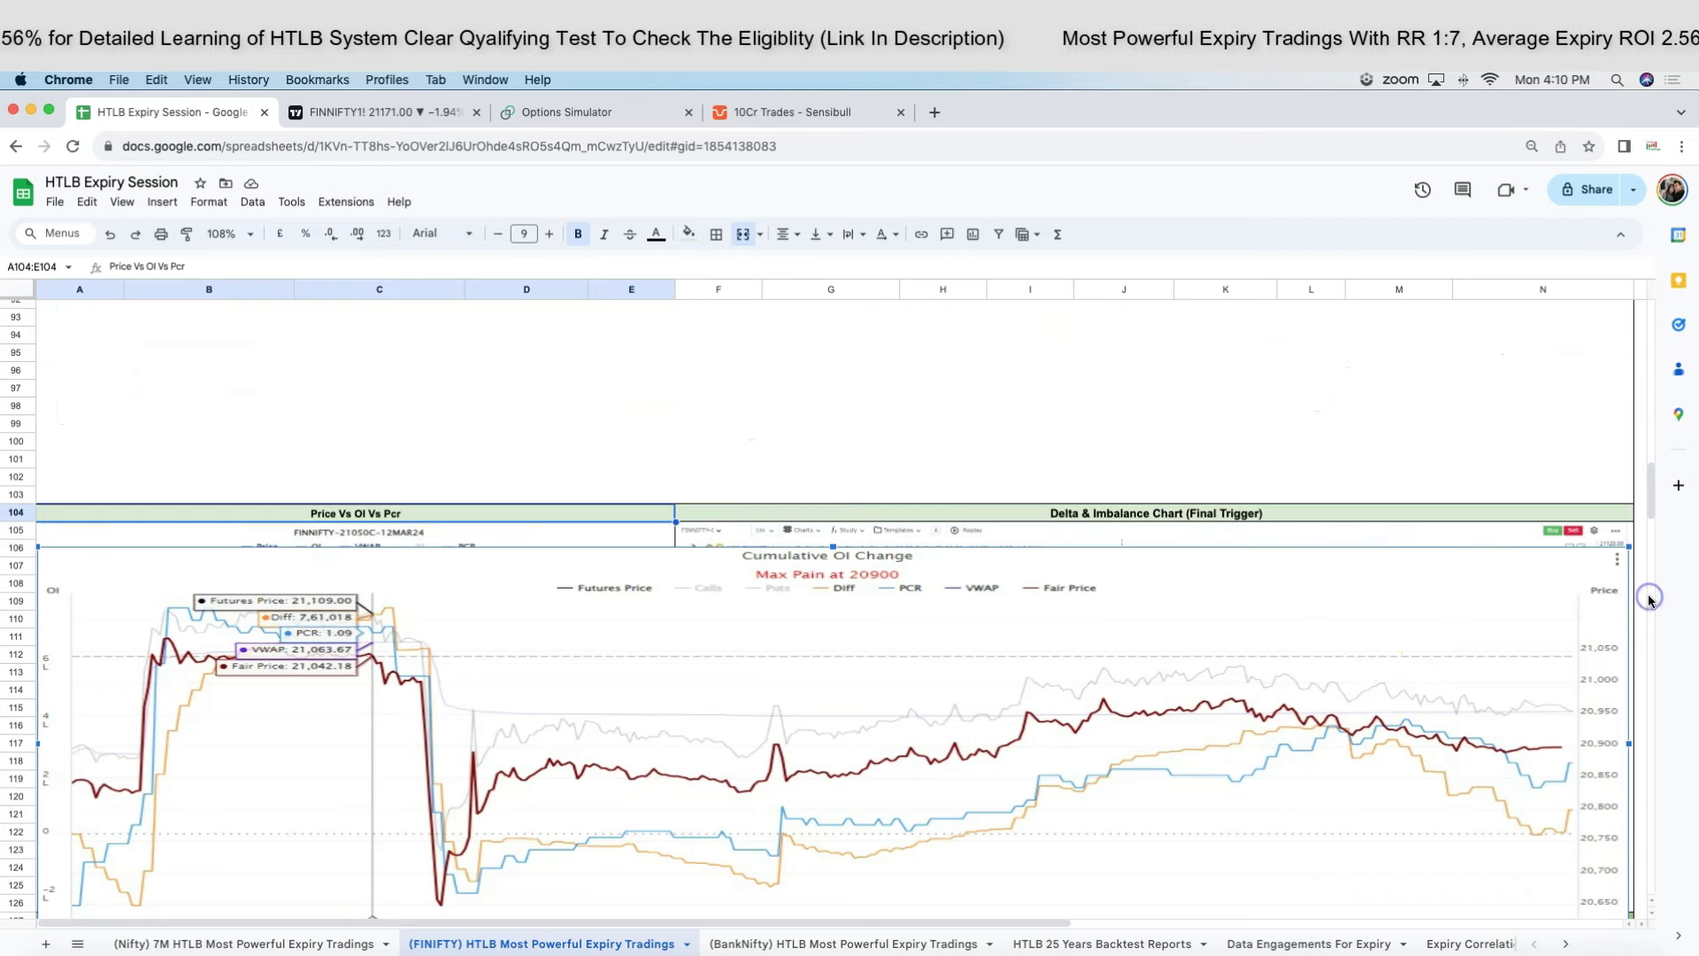
left_click(1328, 515)
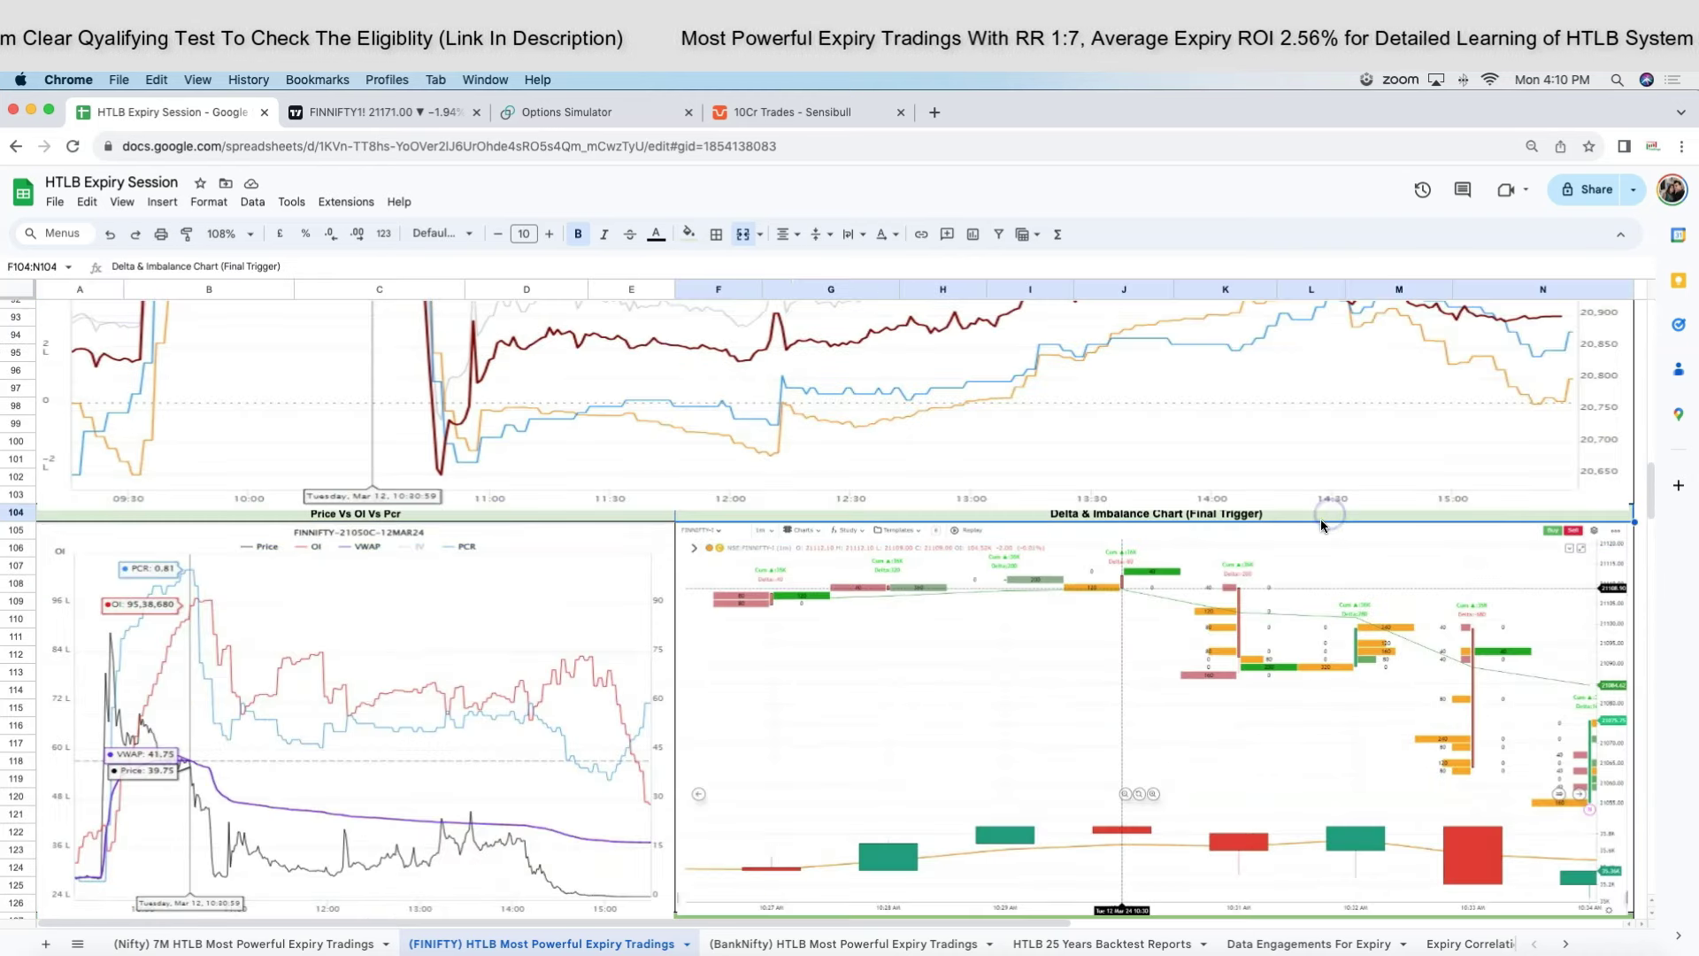
left_click(348, 112)
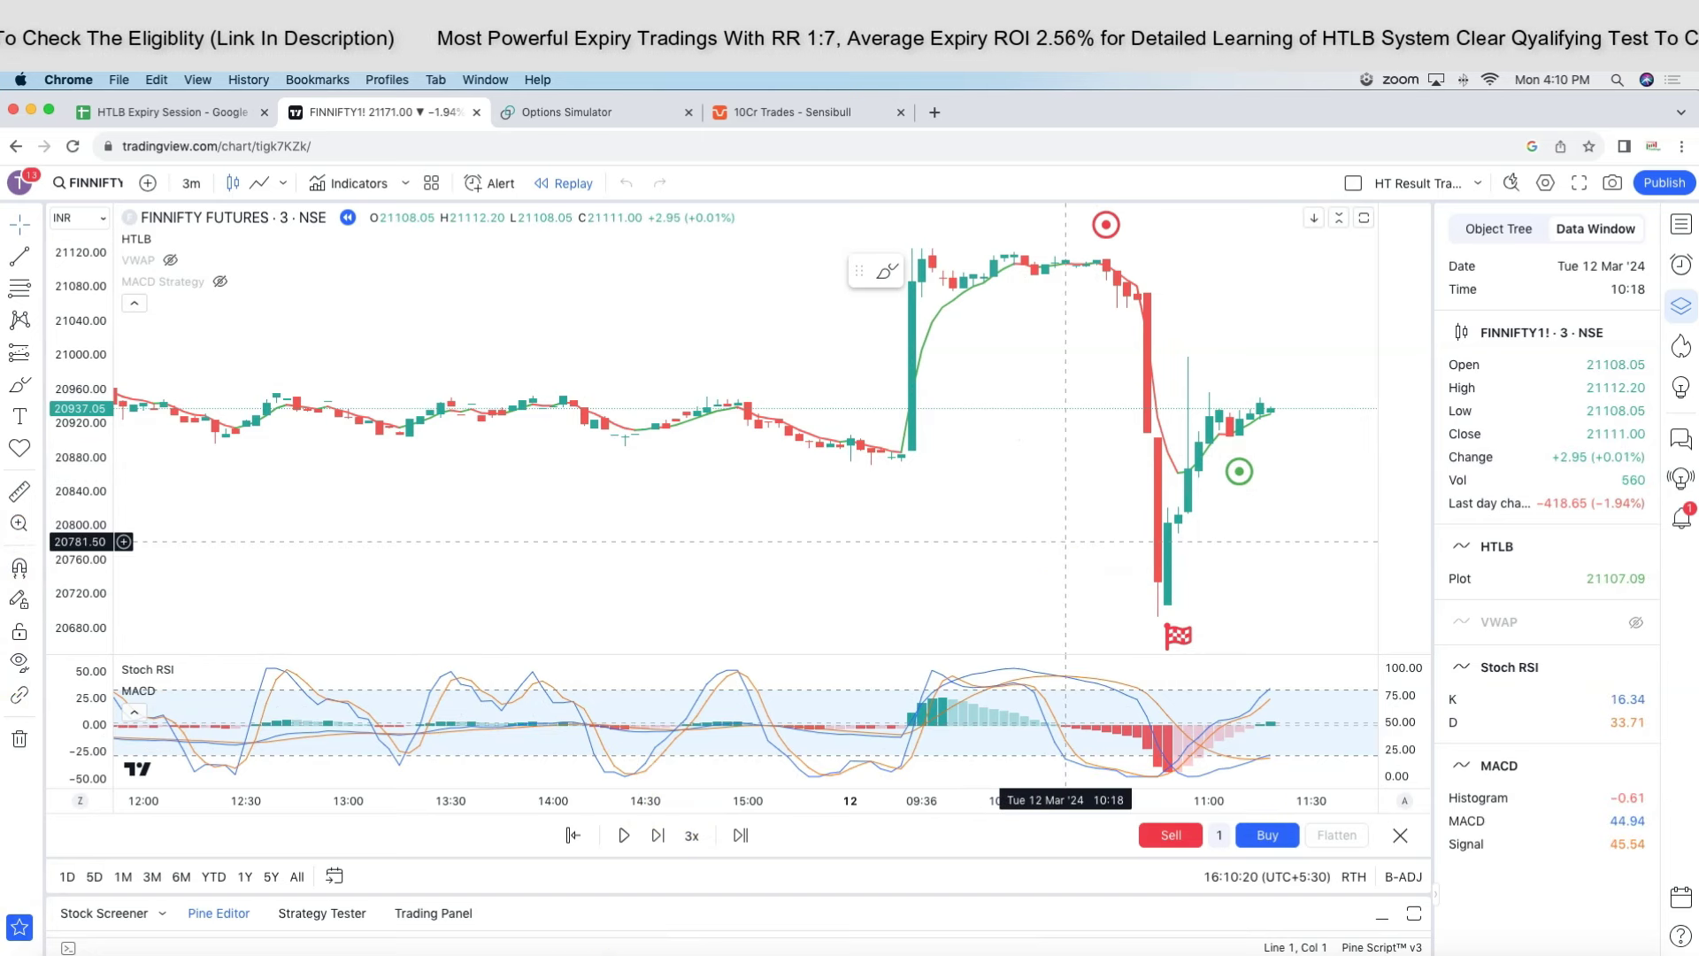
left_click_drag(1151, 337, 1177, 469)
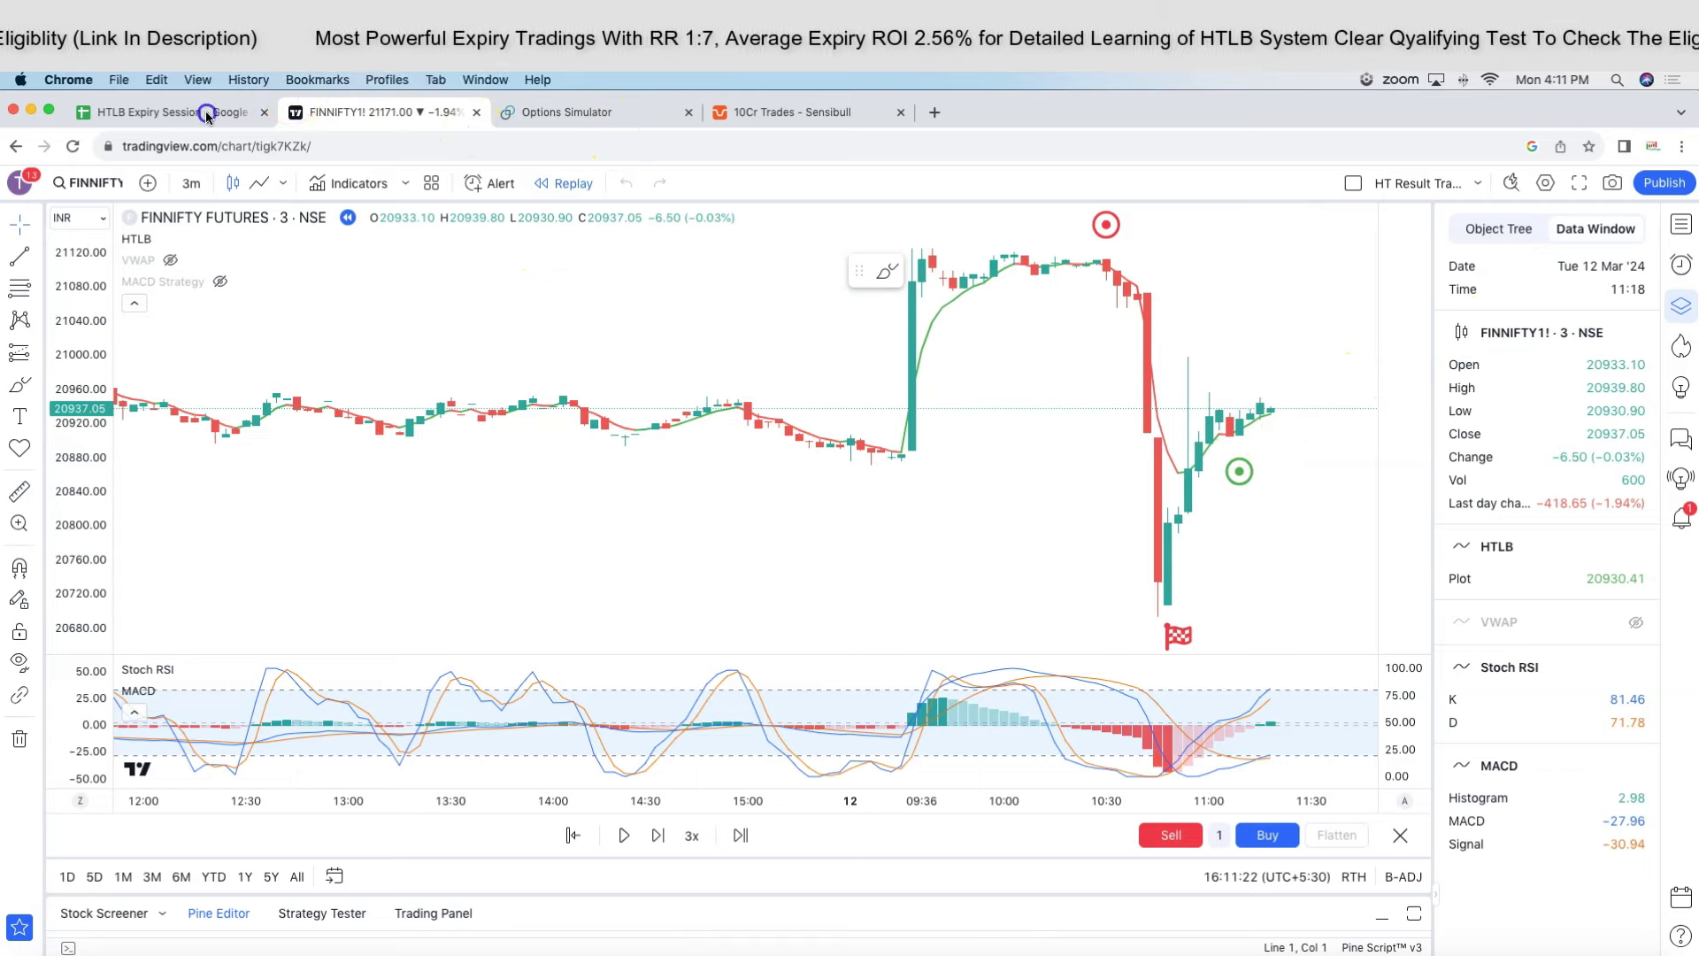
Find the 12th March 11:09 to 11:57 trade entry in the HTLB spreadsheet.
left_click(169, 112)
scroll(522, 478, "up", 3)
scroll(520, 531, "up", 3)
scroll(522, 531, "down", 10)
scroll(519, 515, "down", 7)
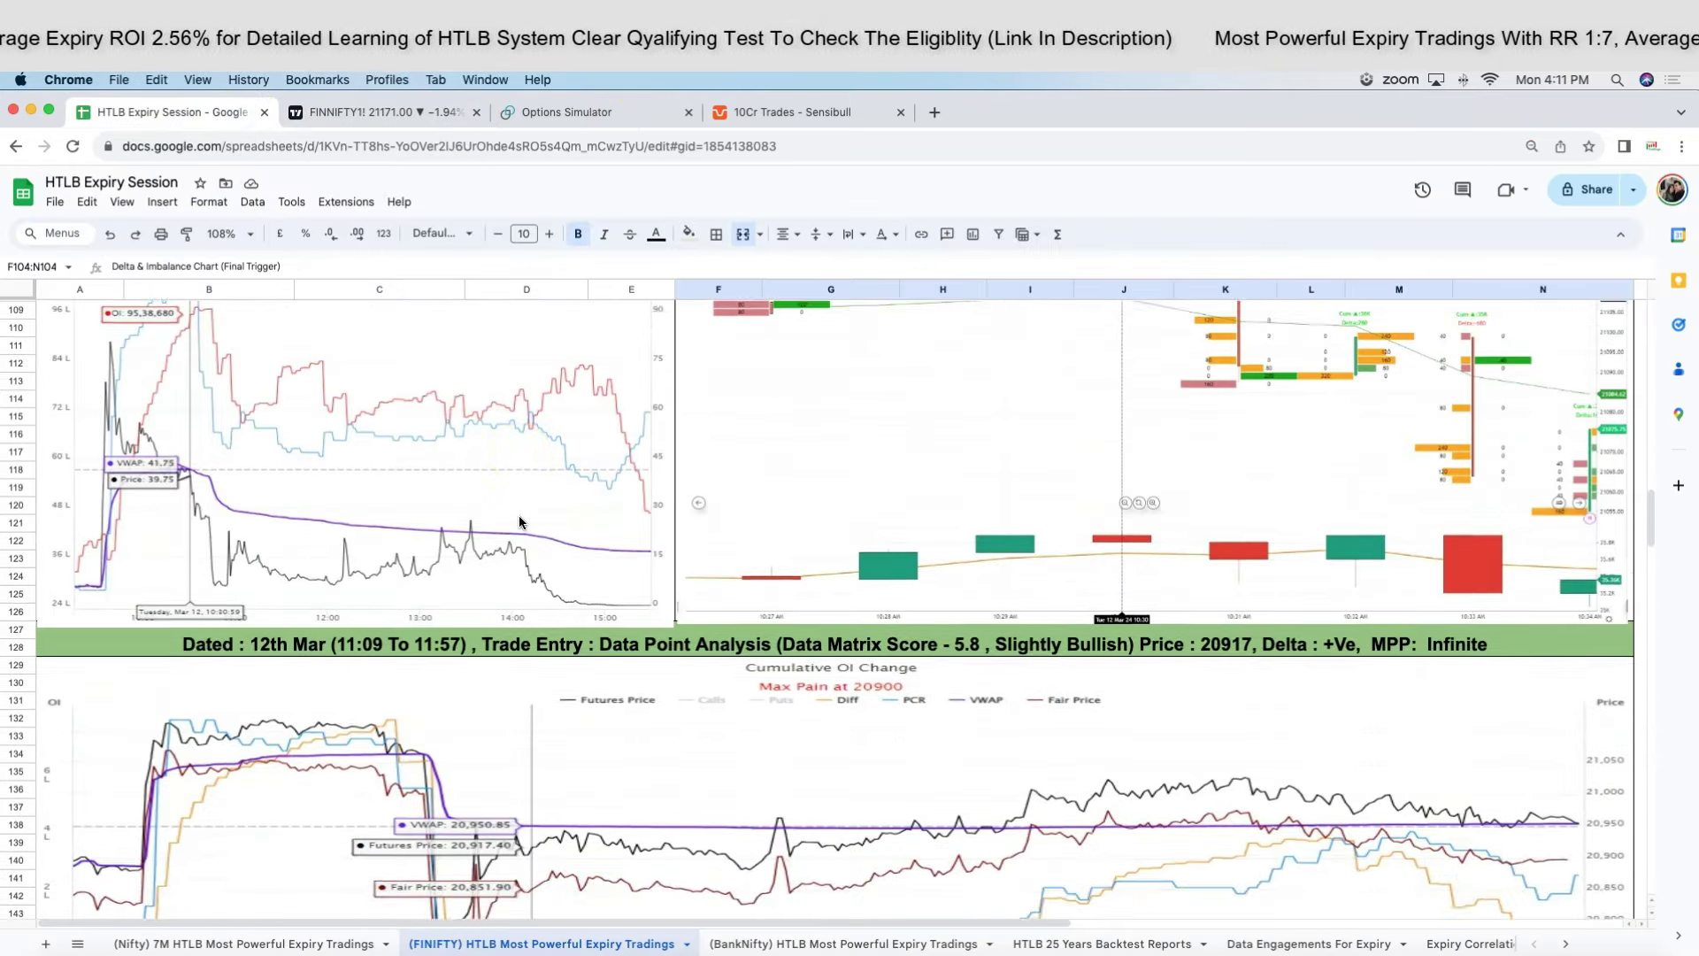
Switch to the Opstra Options Simulator and advance the simulation from 10:51 to 11:09.
left_click(549, 111)
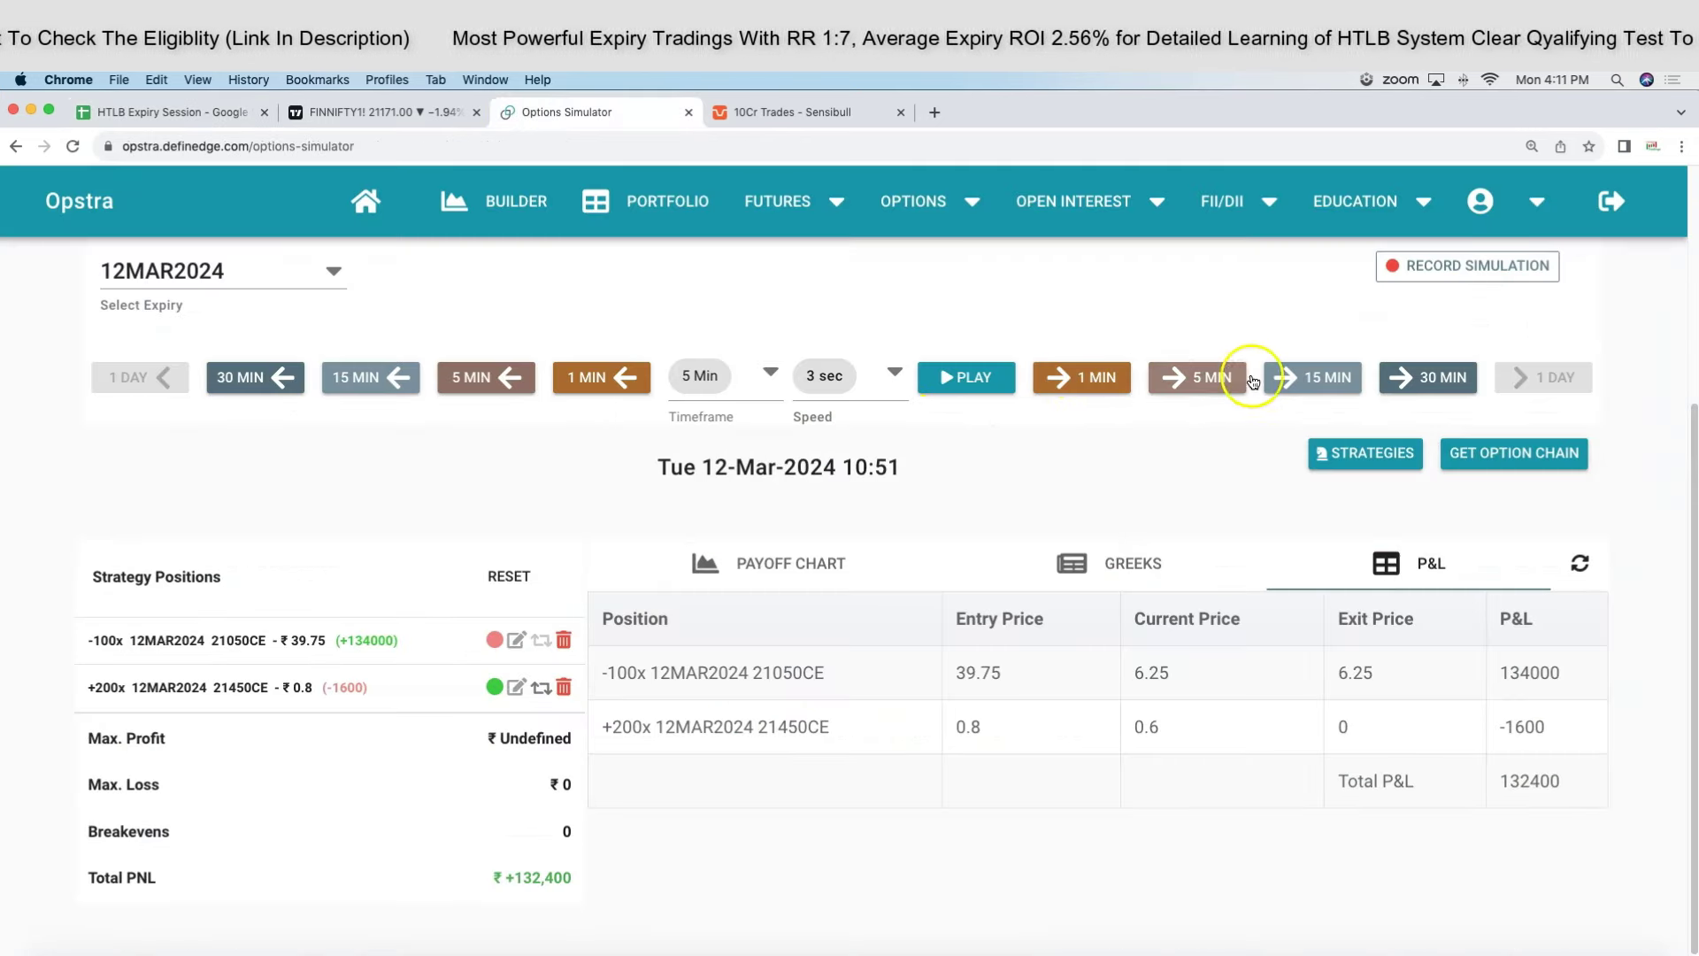
left_click(1317, 376)
left_click(1097, 386)
left_click(1063, 384)
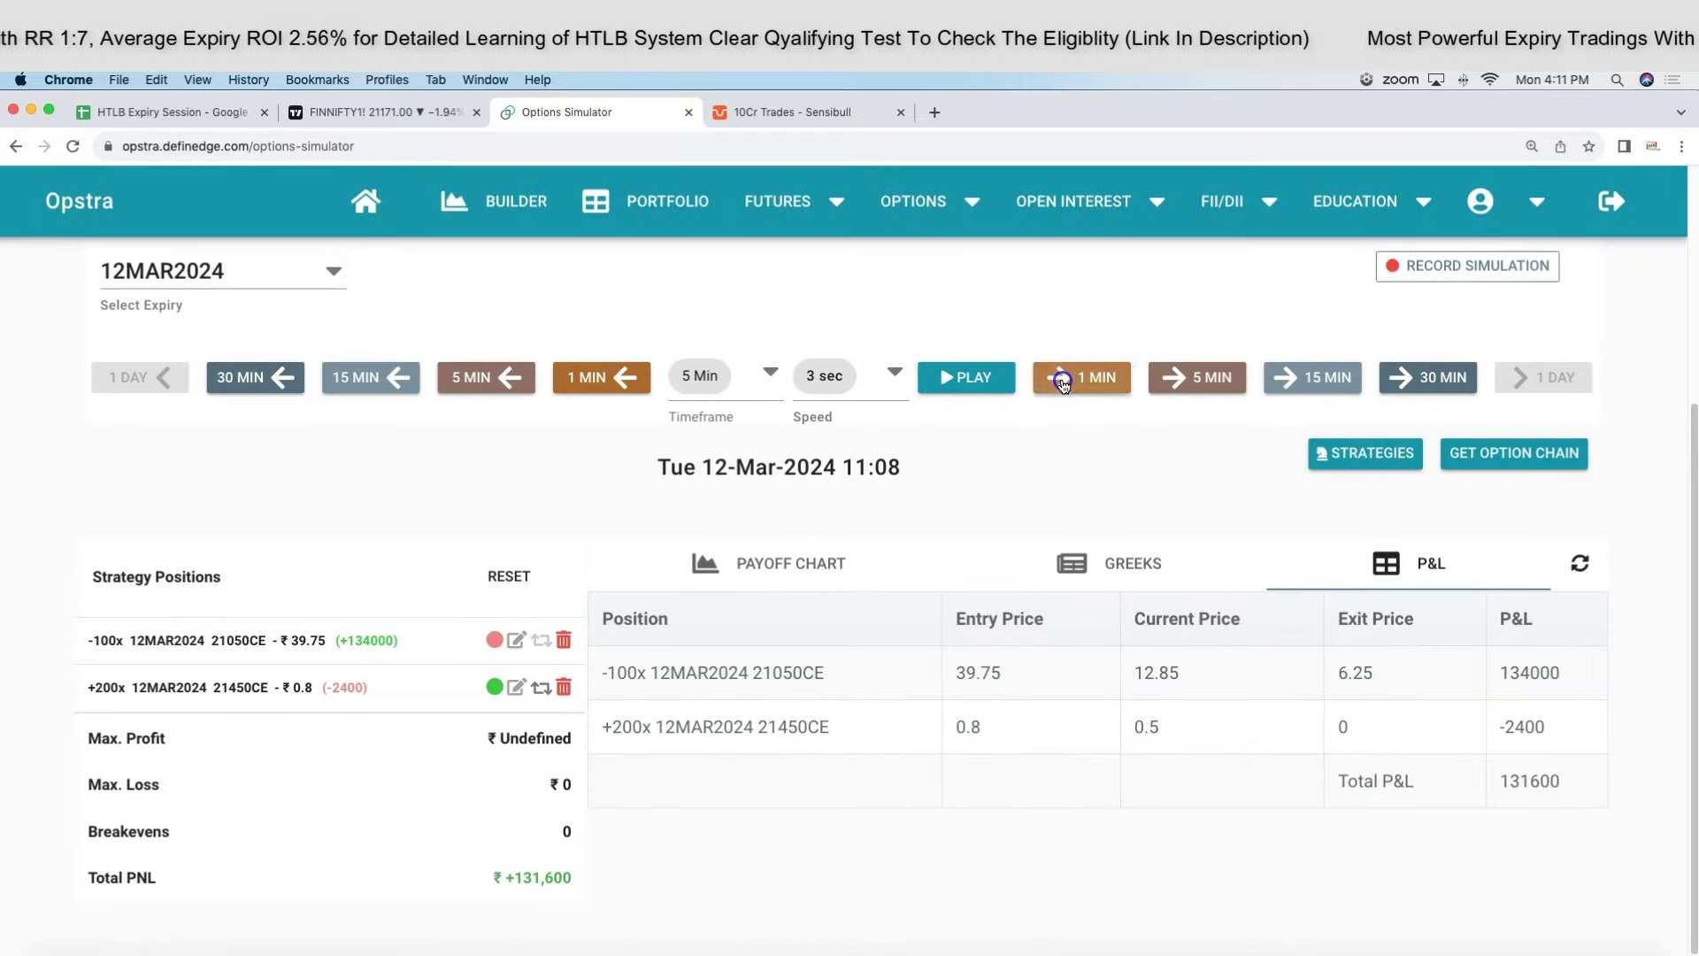
Return to the HTLB spreadsheet and mark the line movements leading to 11:09 on the Cumulative OI Change chart.
left_click(159, 112)
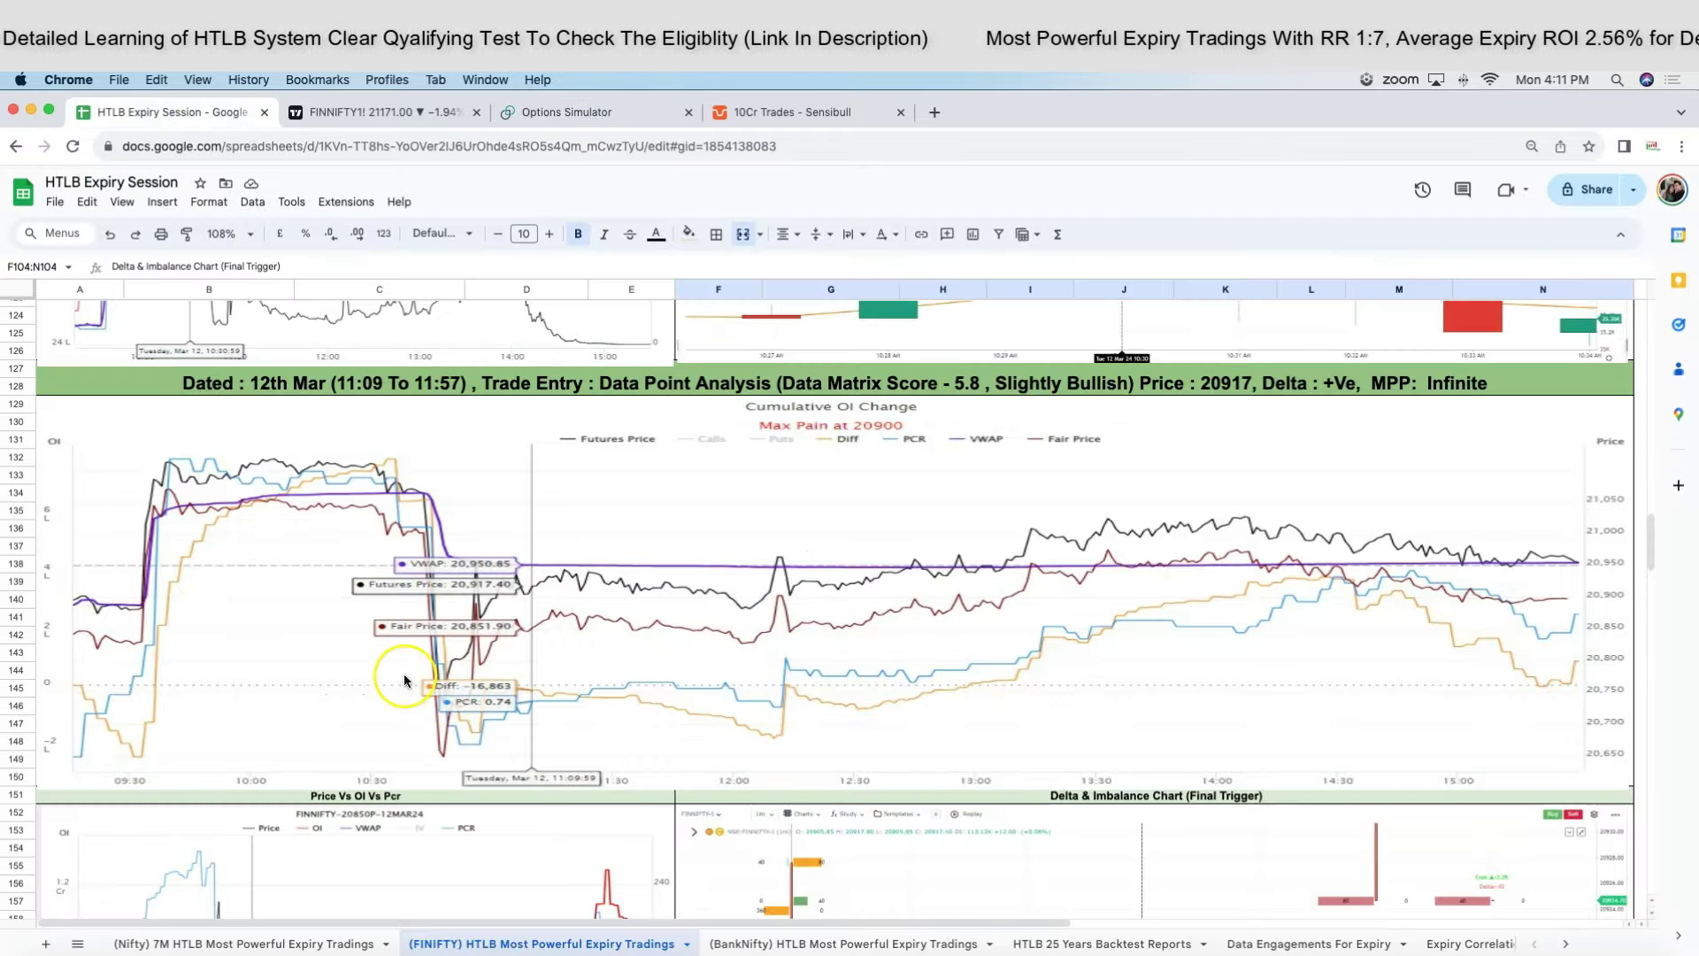
scroll(406, 682, "down", 1)
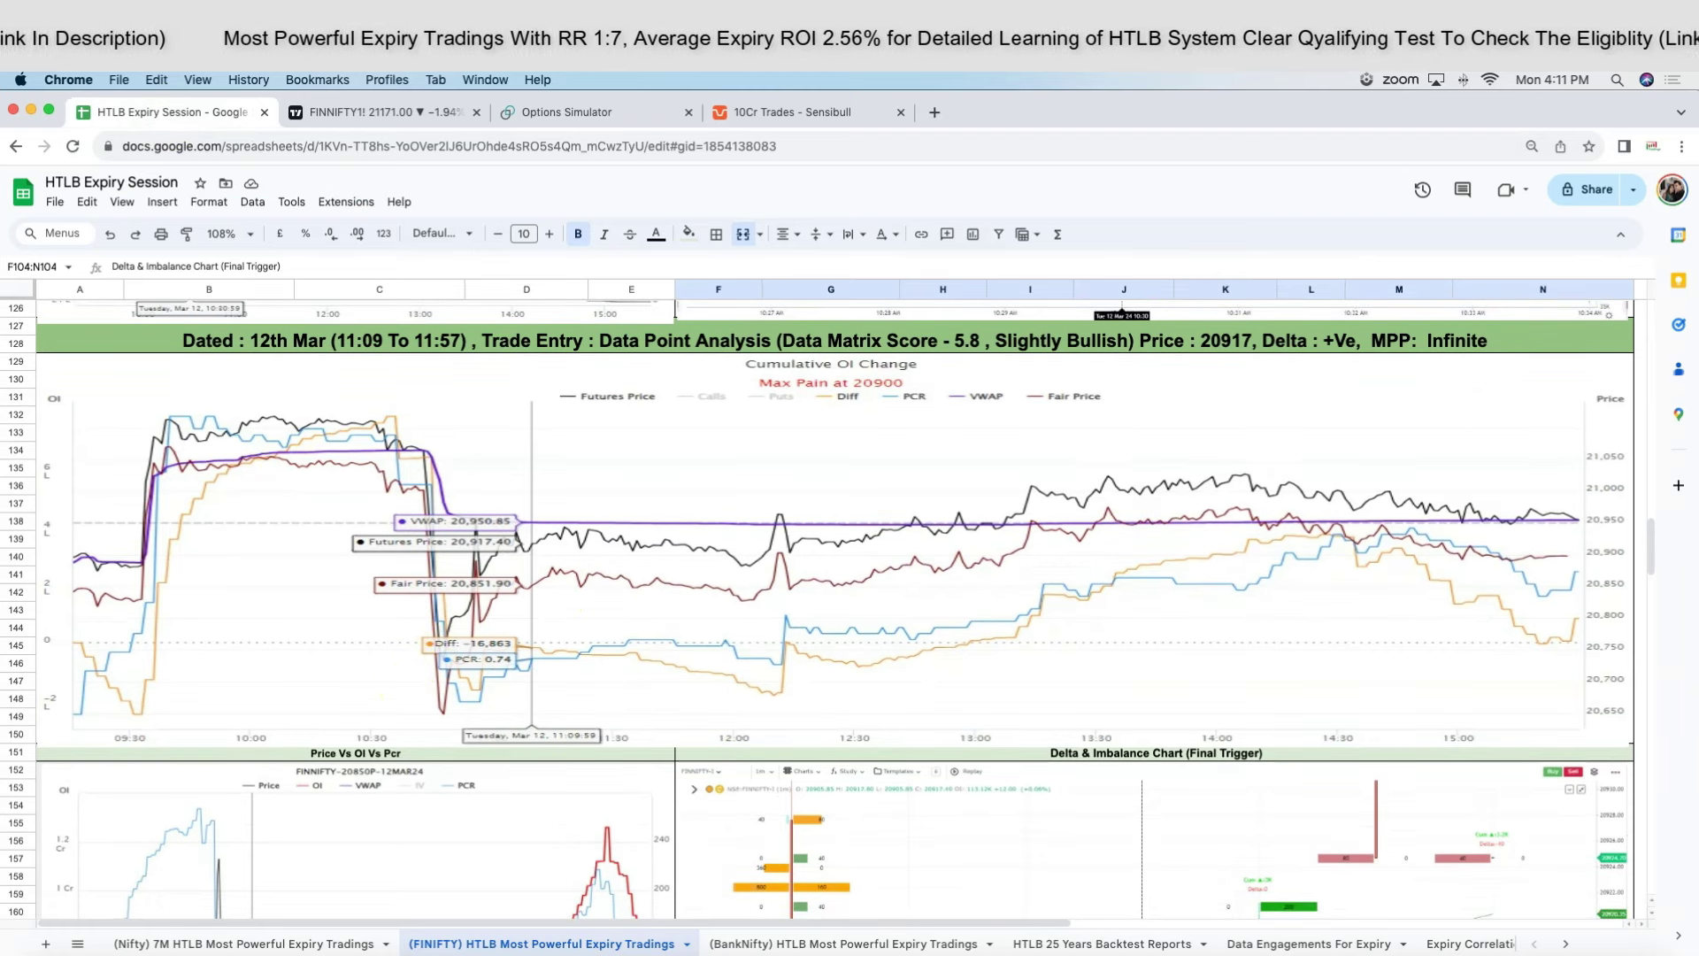
left_click_drag(467, 701, 544, 659)
mouse_move(379, 440)
left_mouse_down()
mouse_move(433, 531)
mouse_move(462, 699)
left_mouse_up()
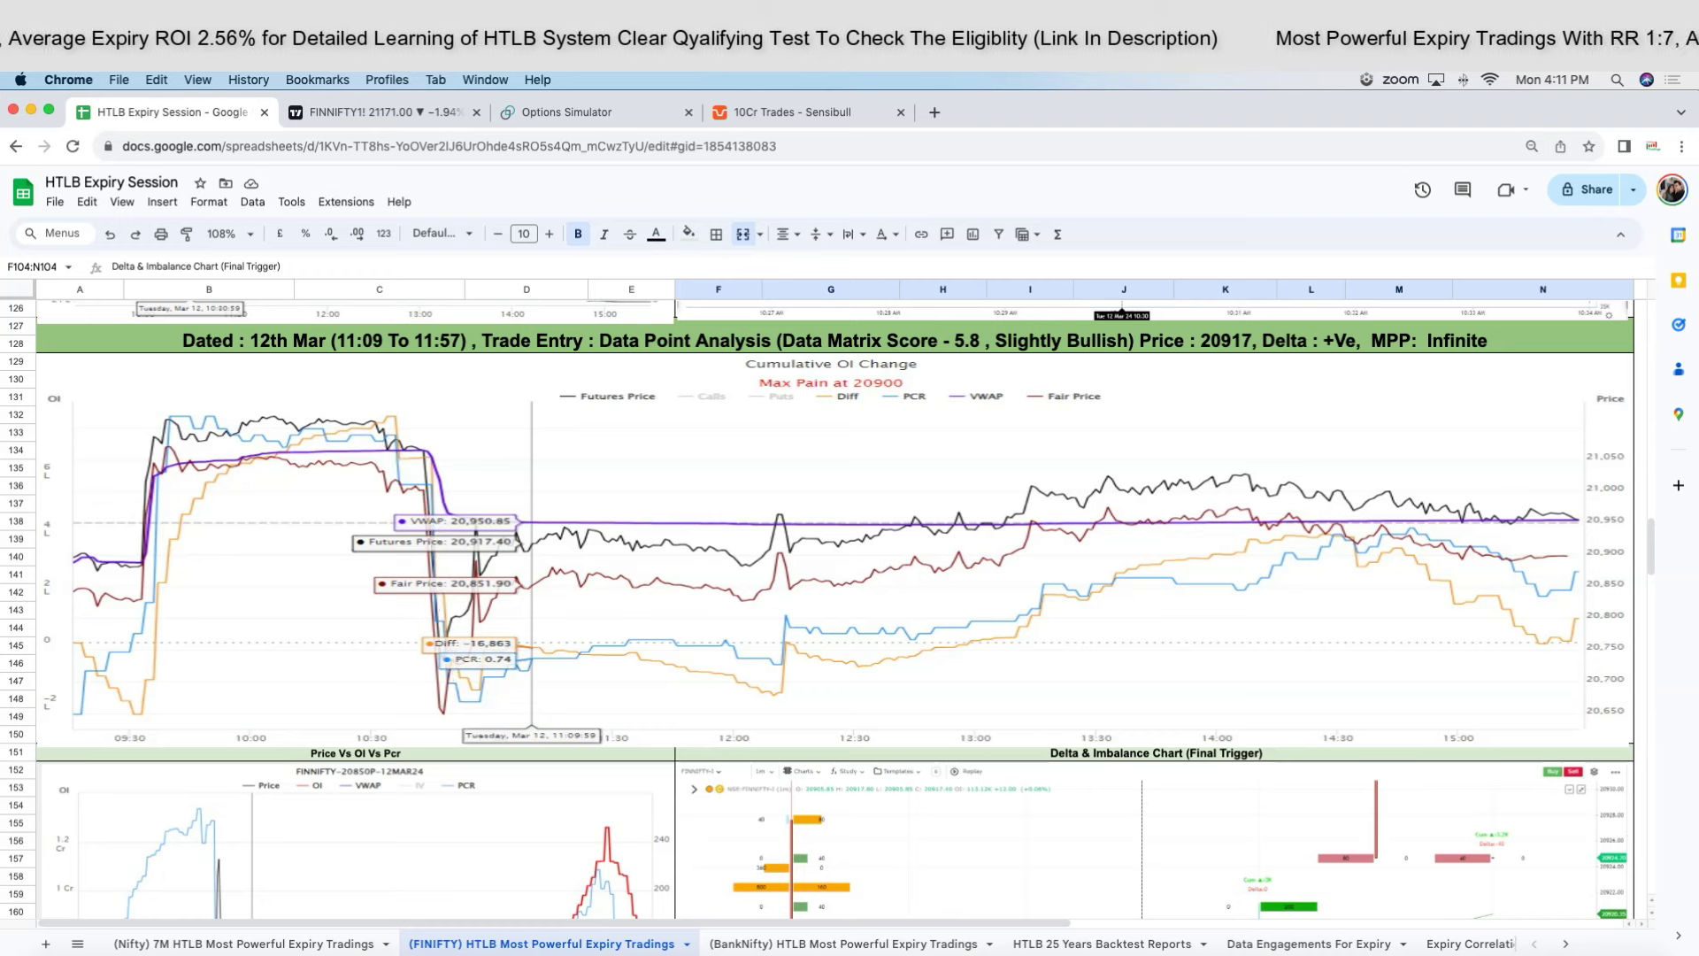
Mark the 11:09 crossover on the Price Vs OI Vs Pcr chart and the 11:09 bar on the Delta & Imbalance chart, and clear the markings.
scroll(1328, 410, "down", 5)
scroll(1377, 404, "up", 4)
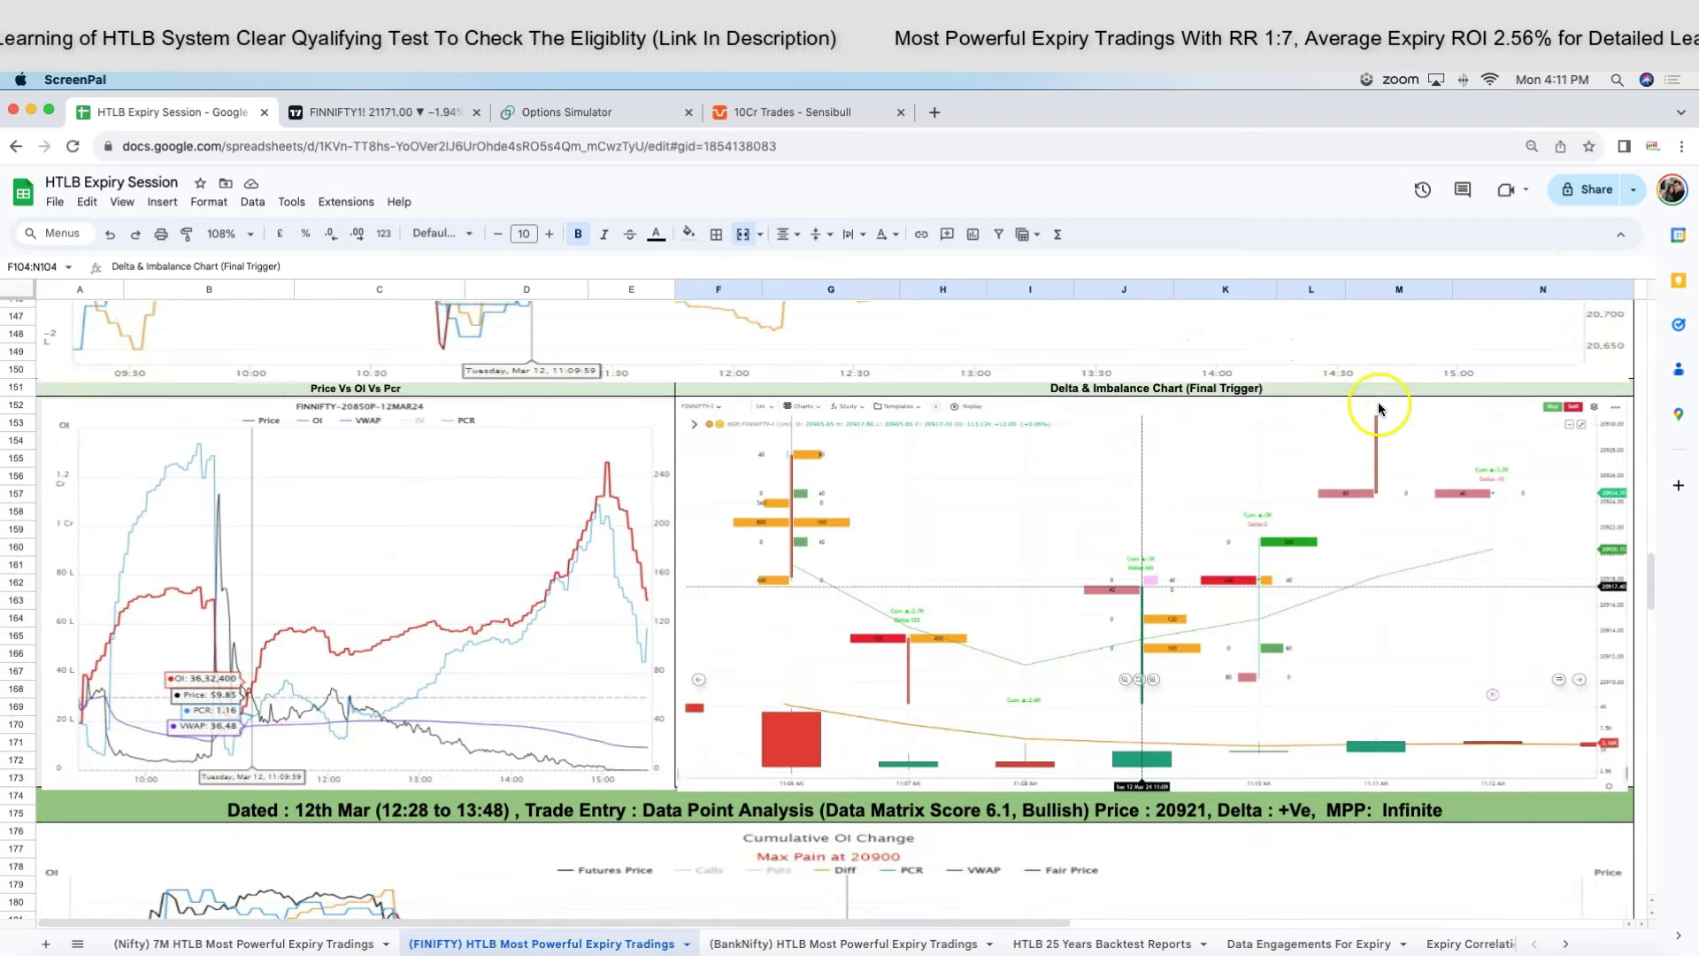
scroll(1223, 448, "down", 2)
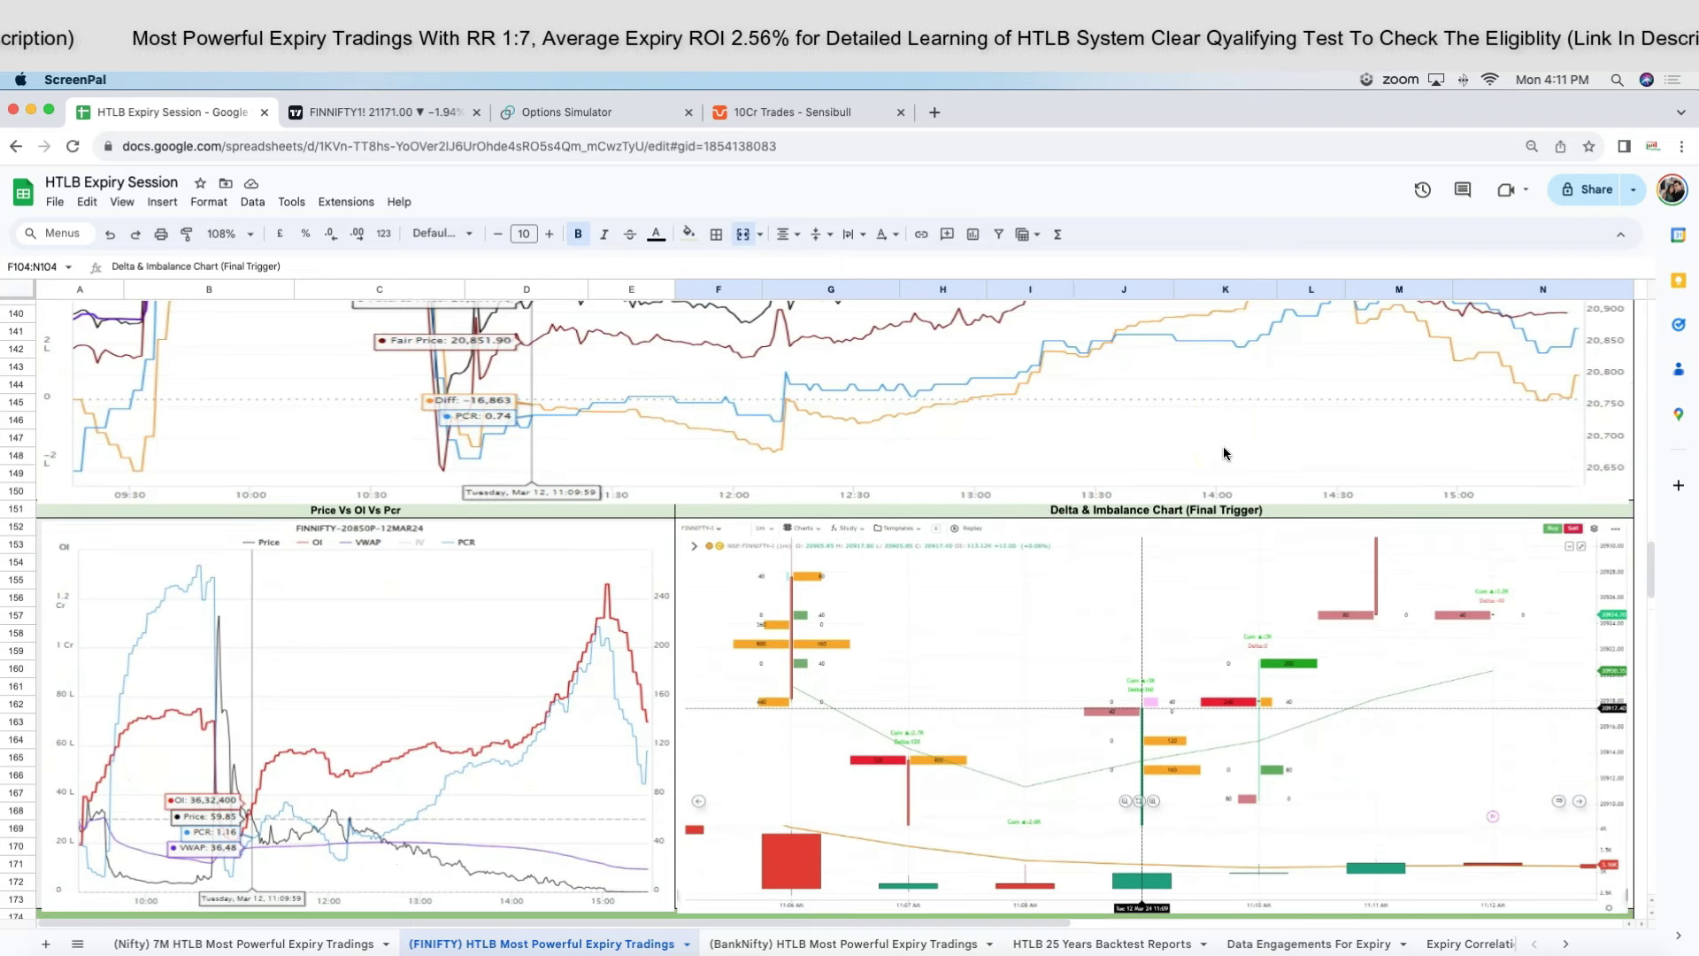
scroll(1223, 448, "down", 1)
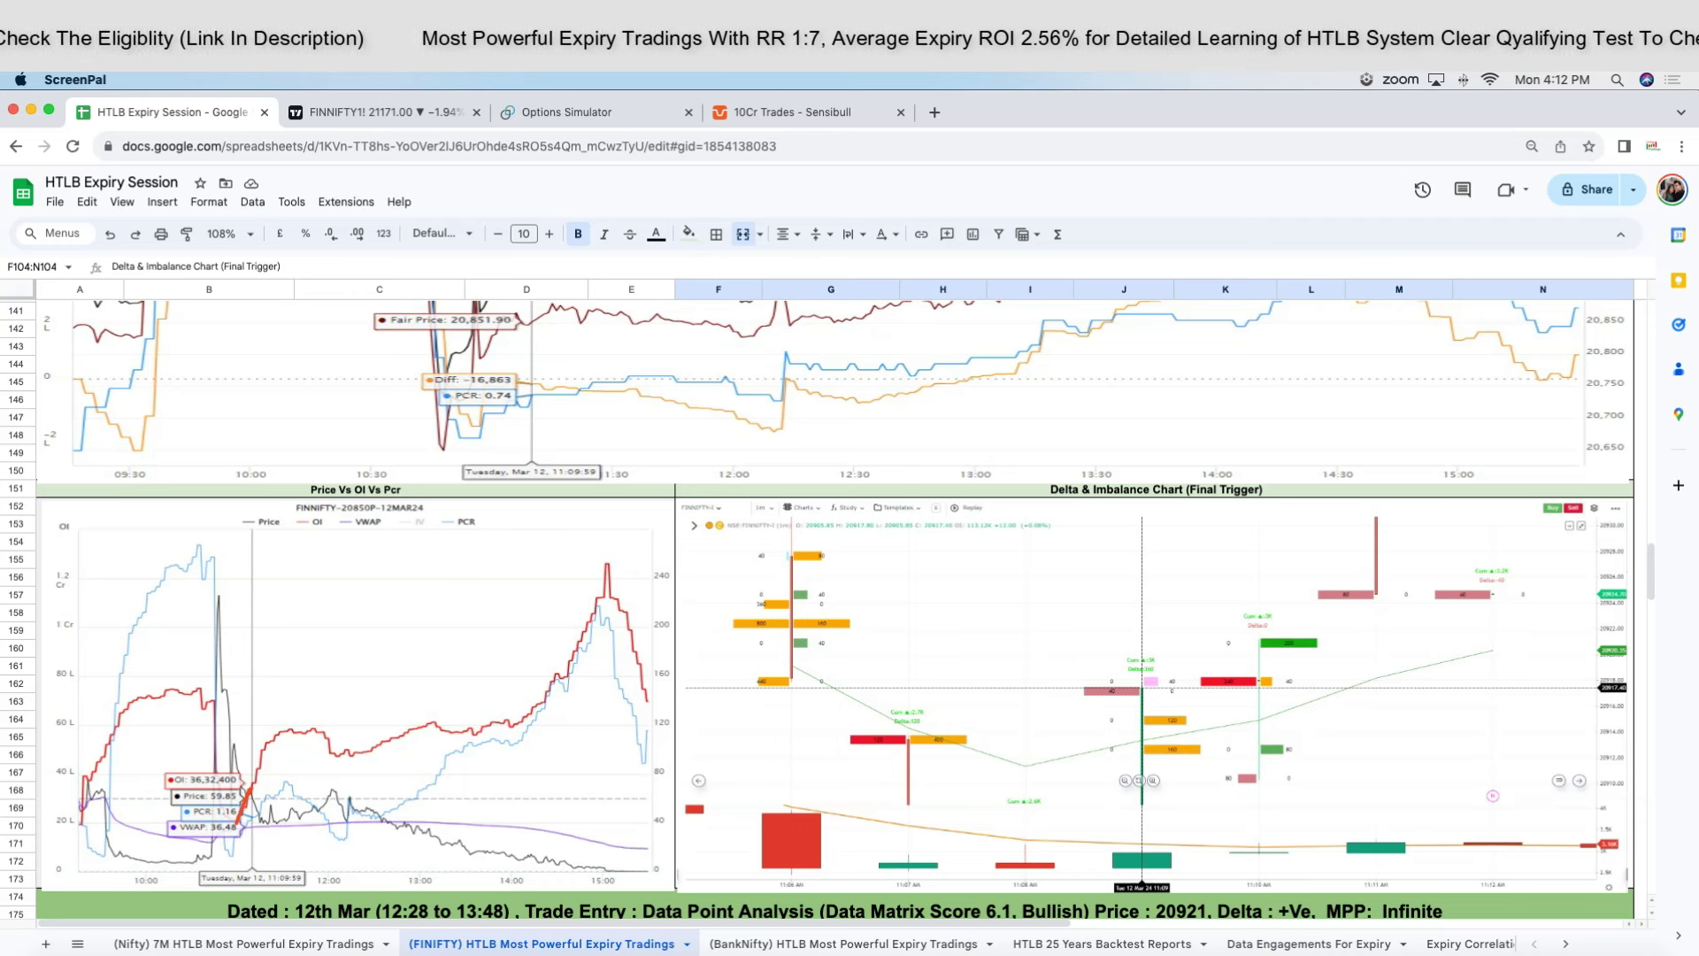
left_click_drag(237, 823, 230, 856)
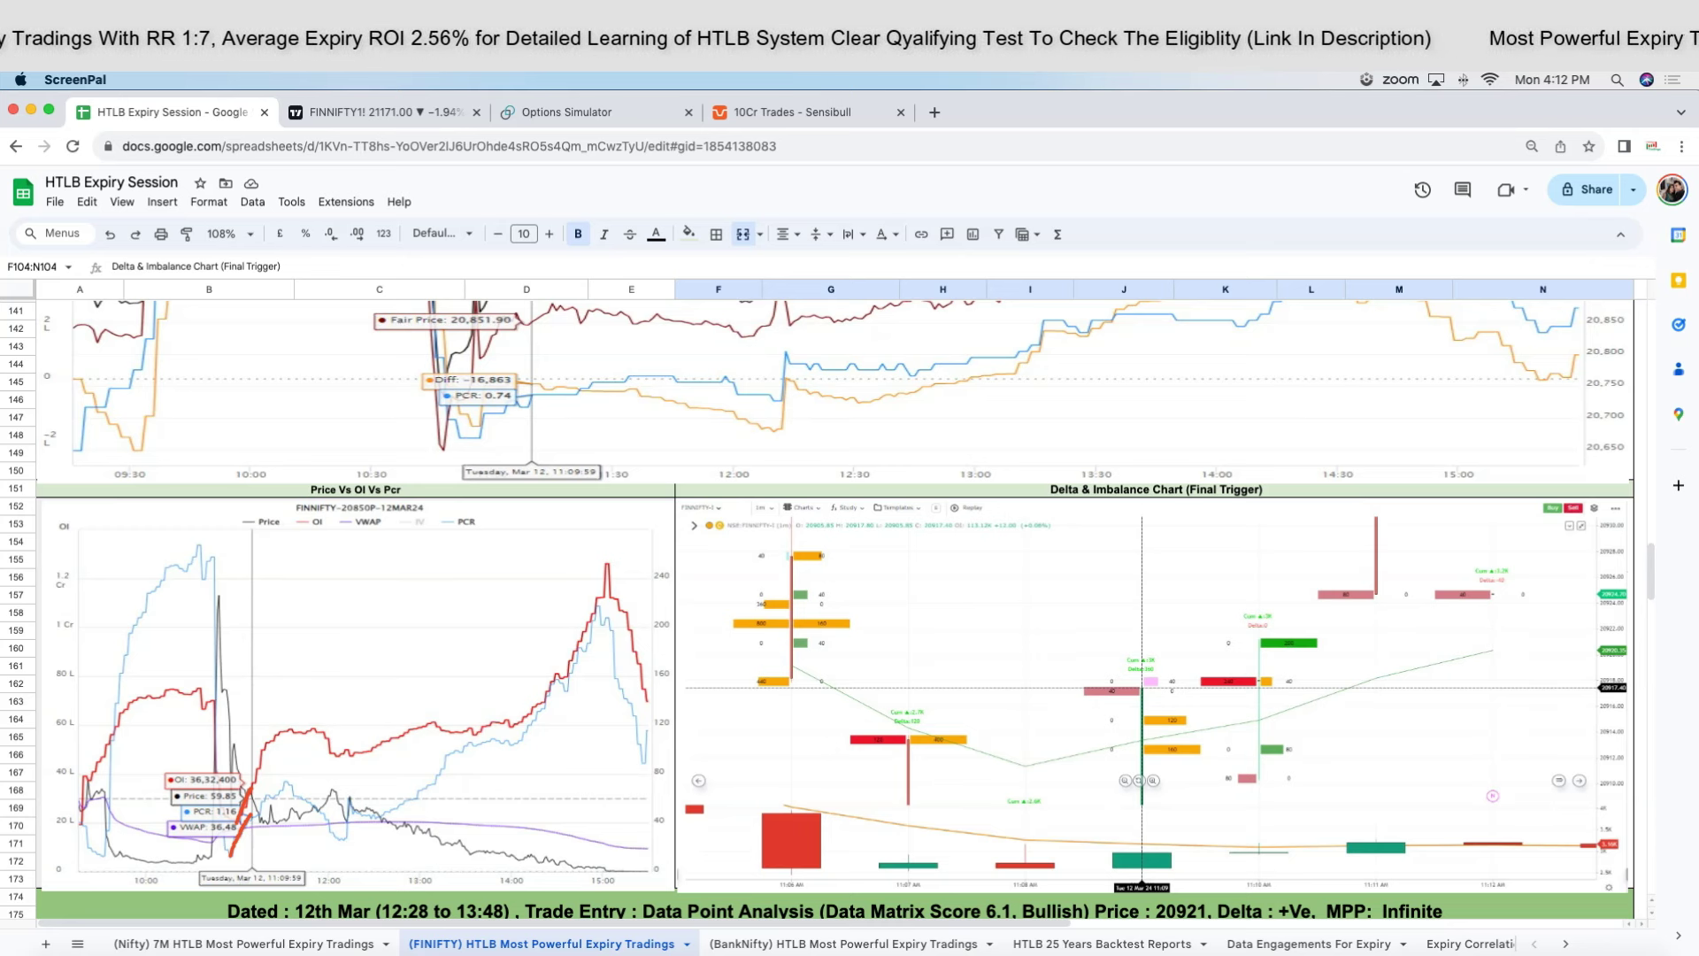
mouse_move(1129, 829)
left_mouse_down()
mouse_move(1105, 835)
mouse_move(1102, 872)
mouse_move(1150, 887)
mouse_move(1193, 857)
mouse_move(1167, 824)
mouse_move(1128, 827)
left_mouse_up()
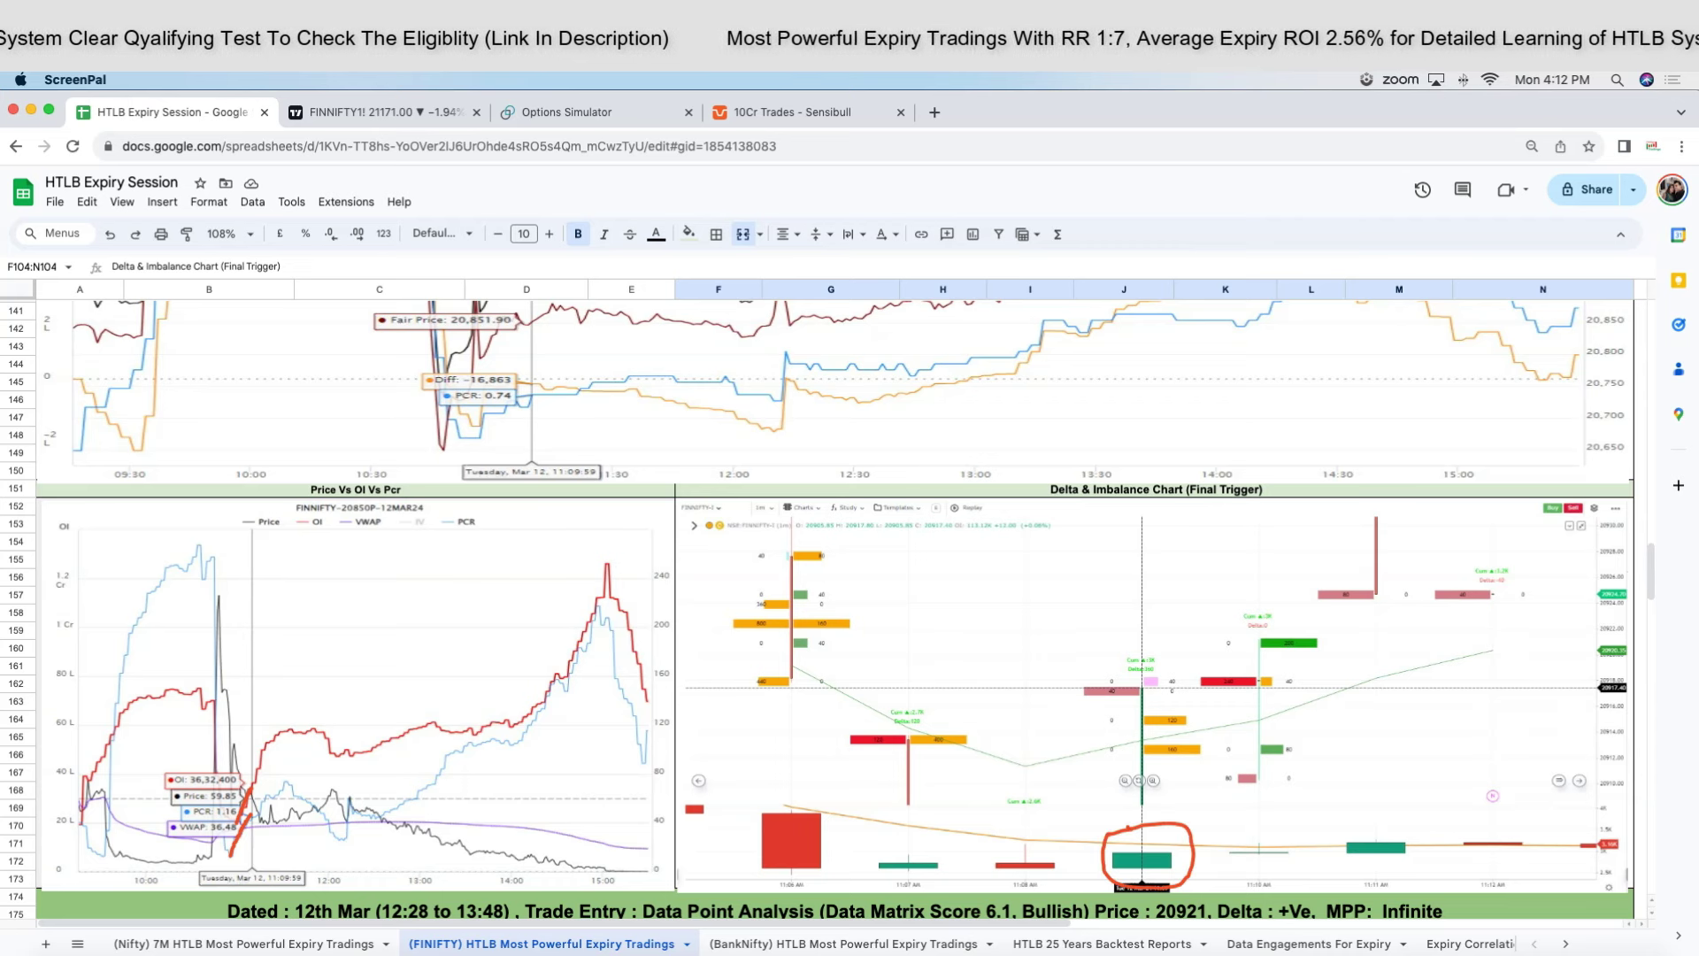
mouse_move(1142, 677)
left_mouse_down()
mouse_move(1112, 747)
mouse_move(1122, 801)
mouse_move(1149, 807)
mouse_move(1180, 779)
mouse_move(1187, 719)
mouse_move(1155, 687)
left_mouse_up()
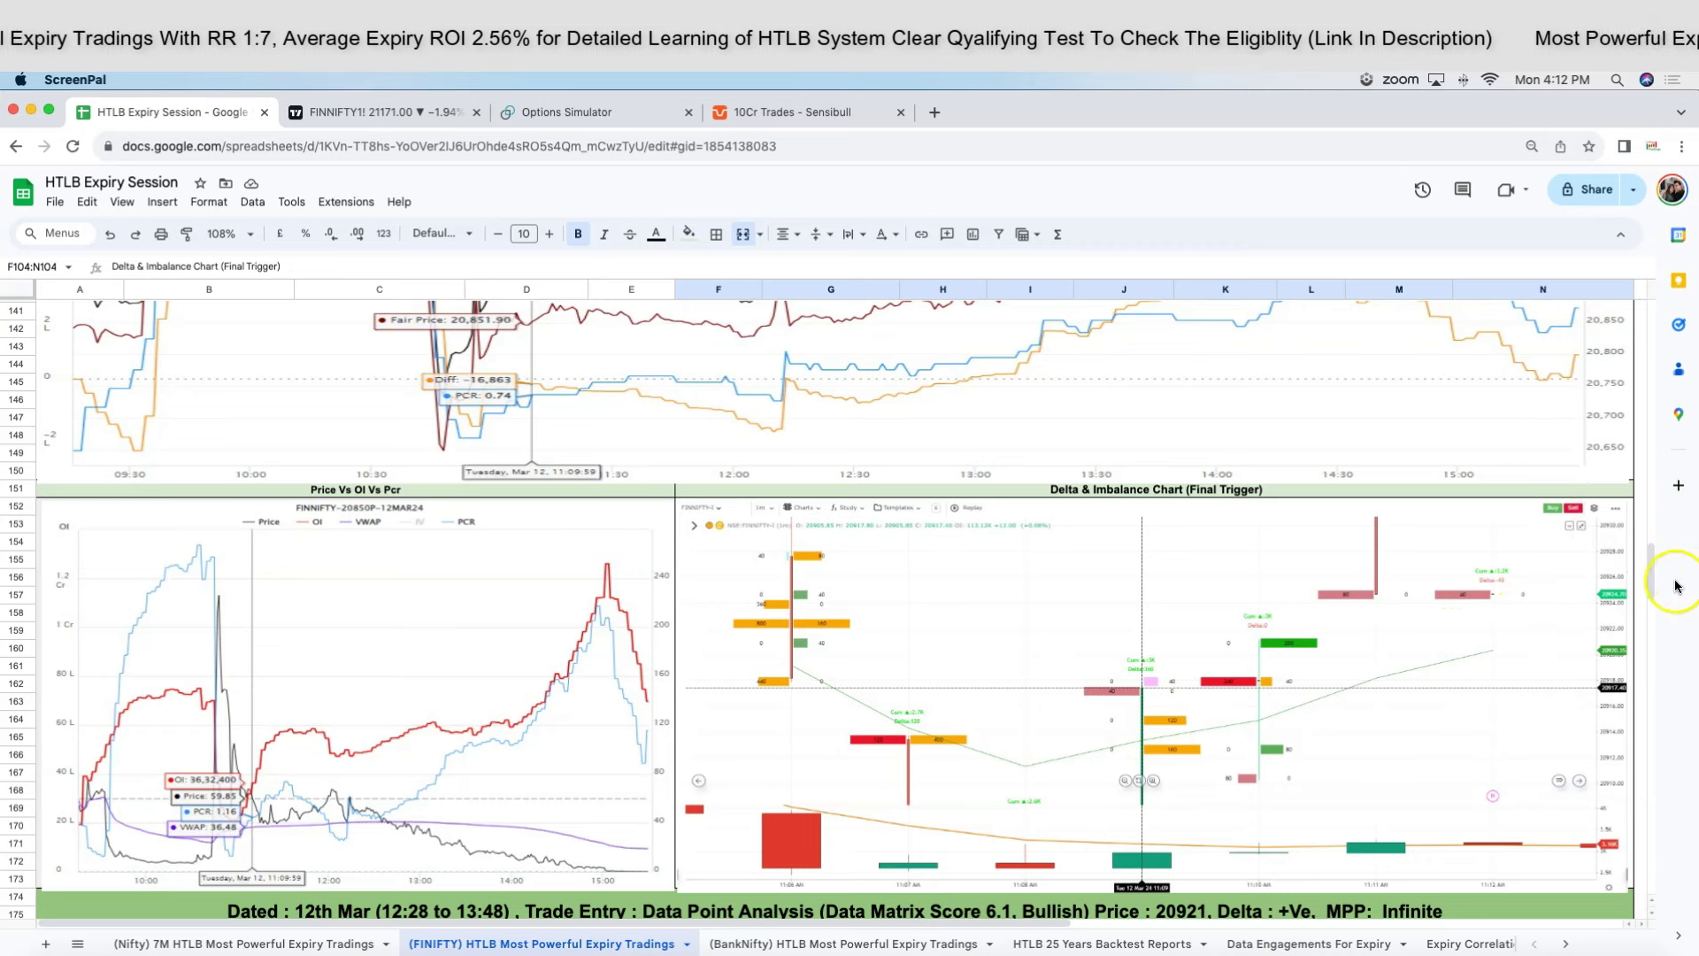
scroll(1654, 591, "up", 1)
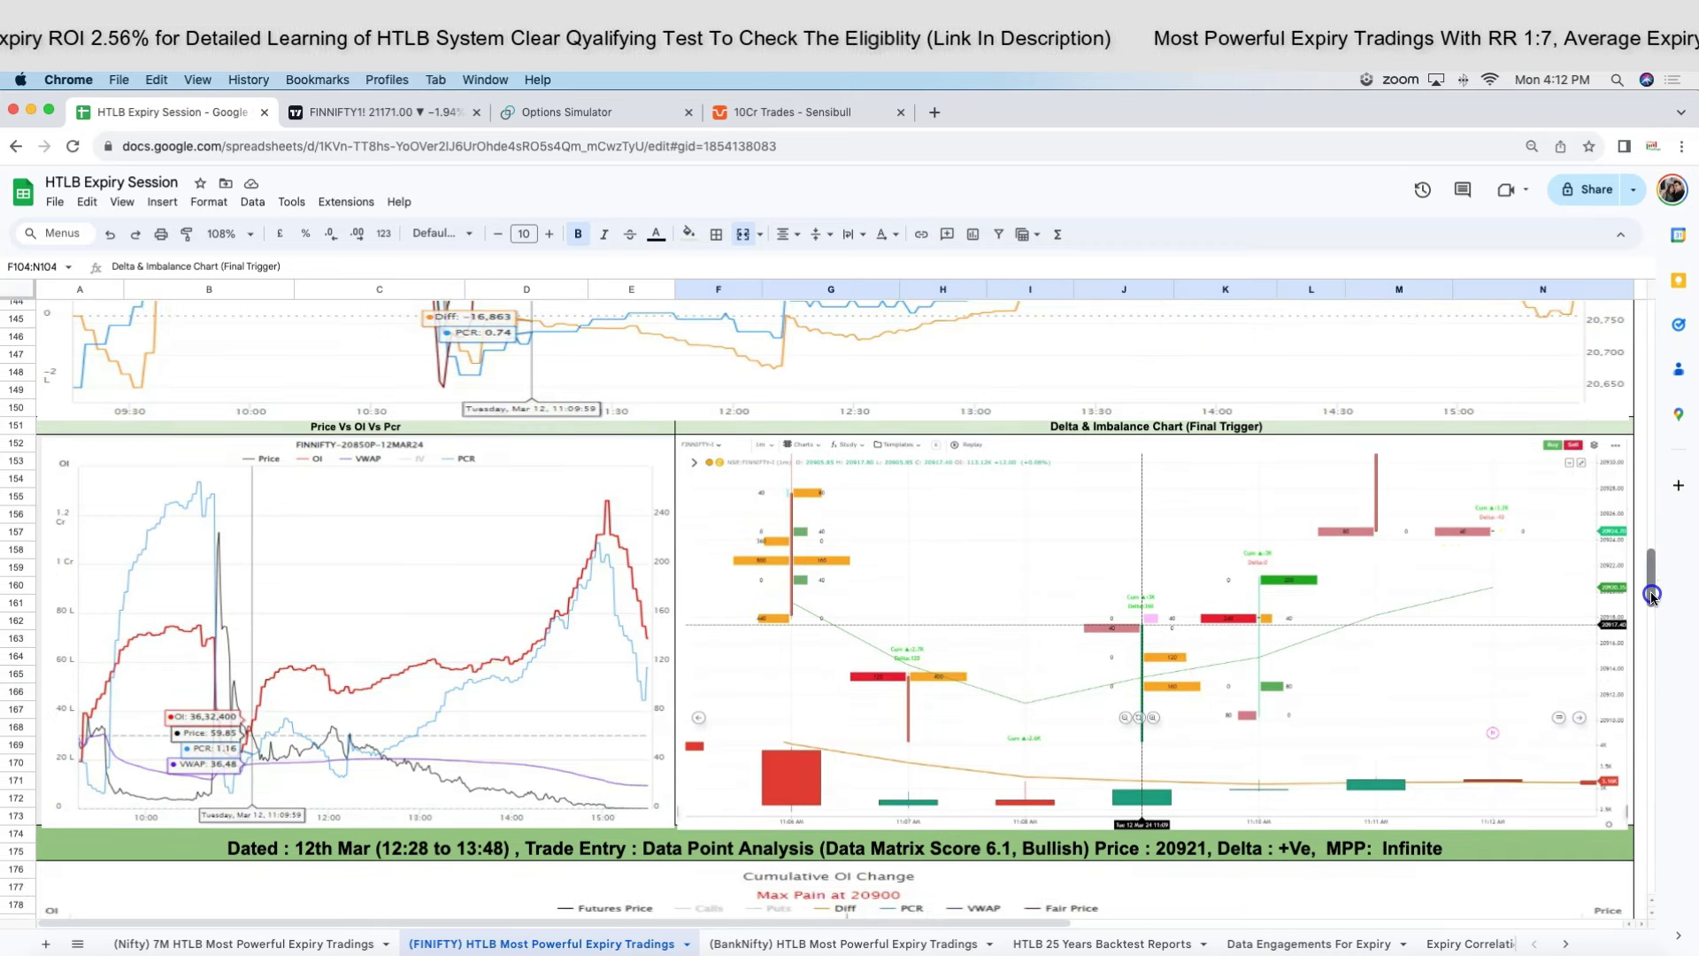
Switch to the Opstra Options Simulator and load the 12MAR2024 option chain at 11:09.
left_click(359, 115)
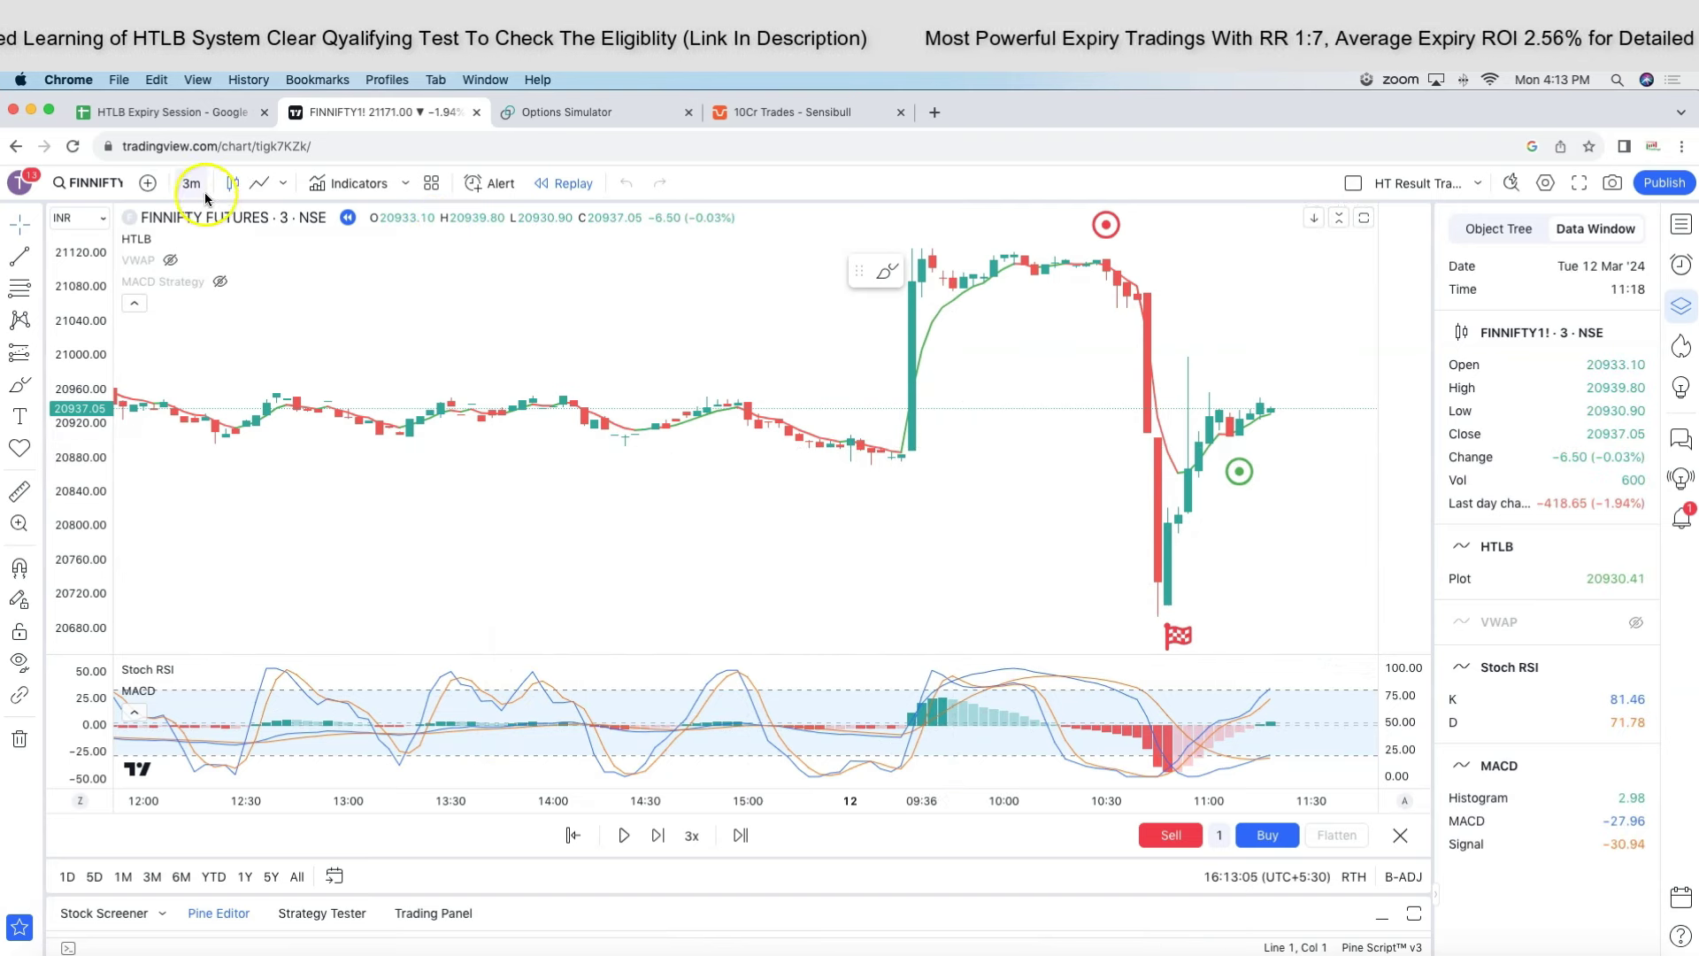
left_click(560, 113)
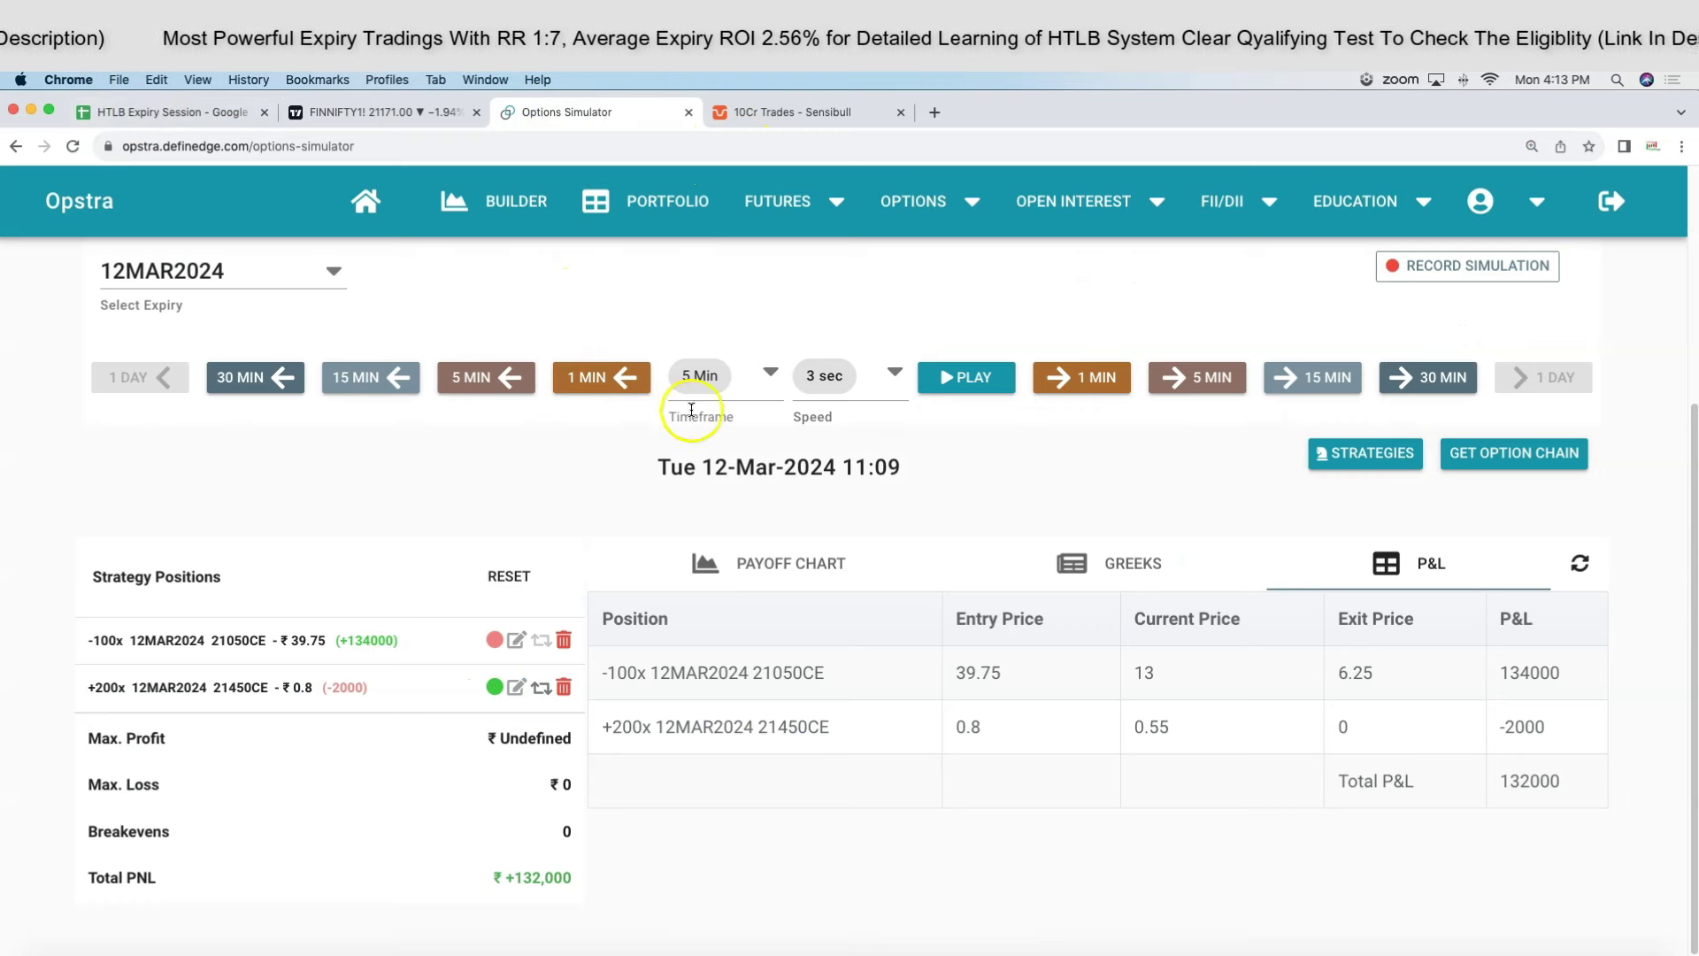
left_click(1495, 459)
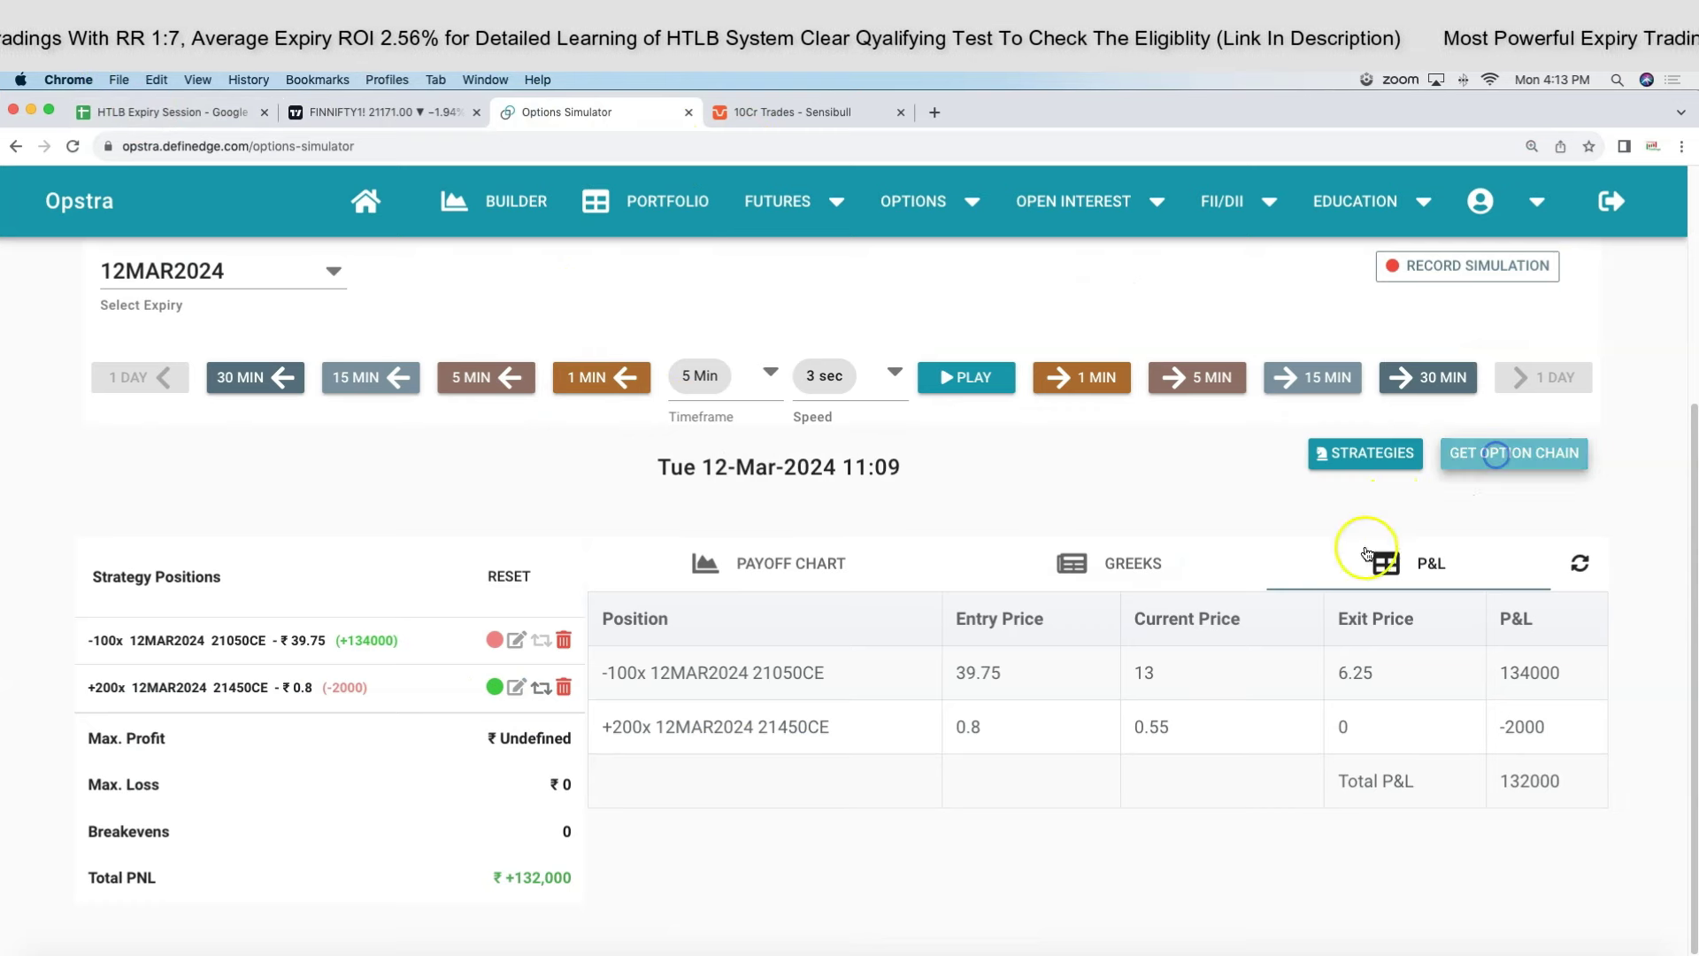
scroll(955, 766, "down", 8)
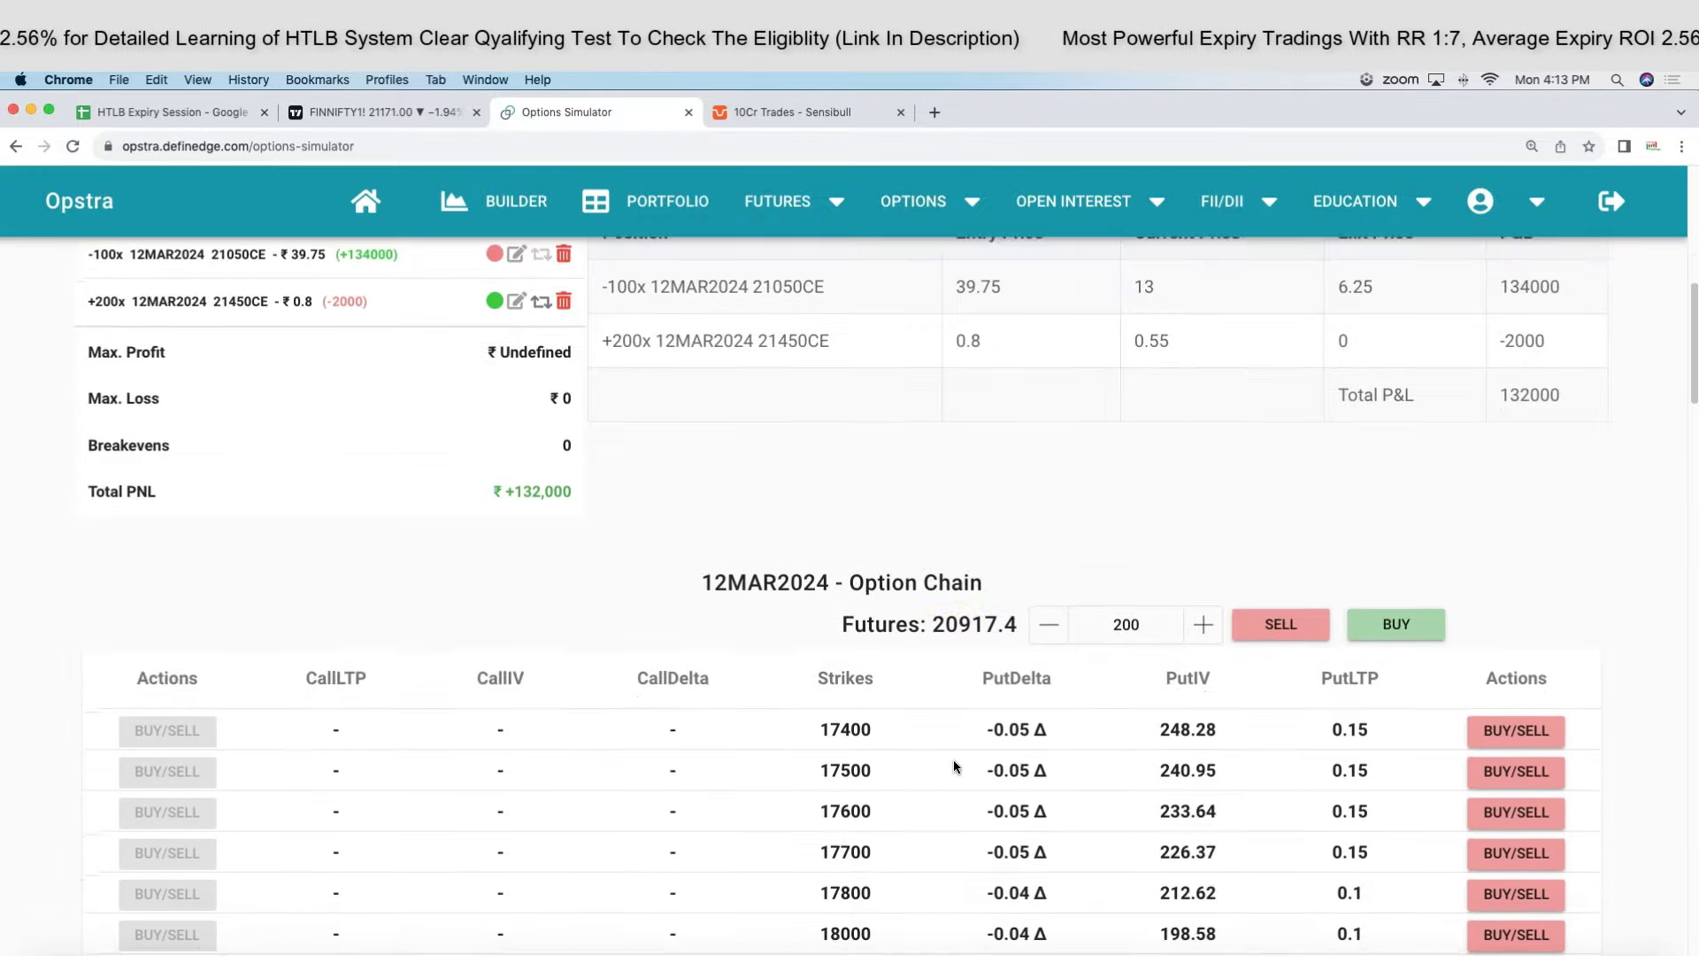
scroll(955, 766, "up", 10)
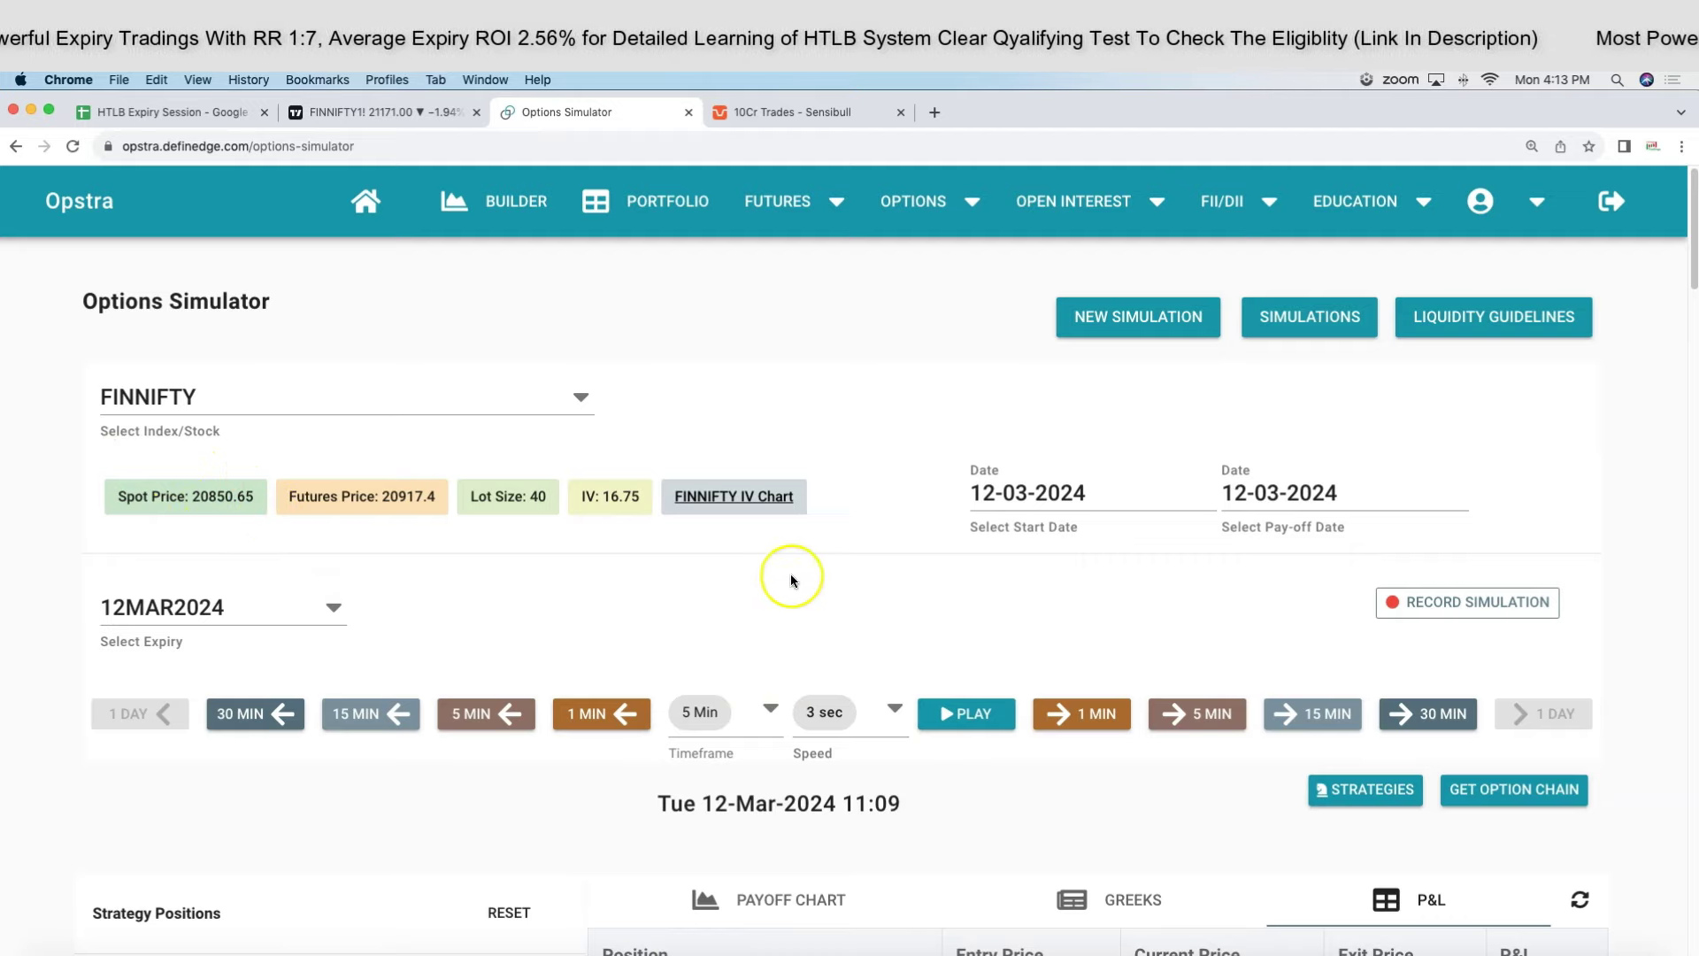
Add a sell position of 100 lots of the FINNIFTY 12MAR2024 20850 put at 59.85.
scroll(792, 580, "down", 15)
scroll(795, 575, "down", 12)
left_click(1471, 590)
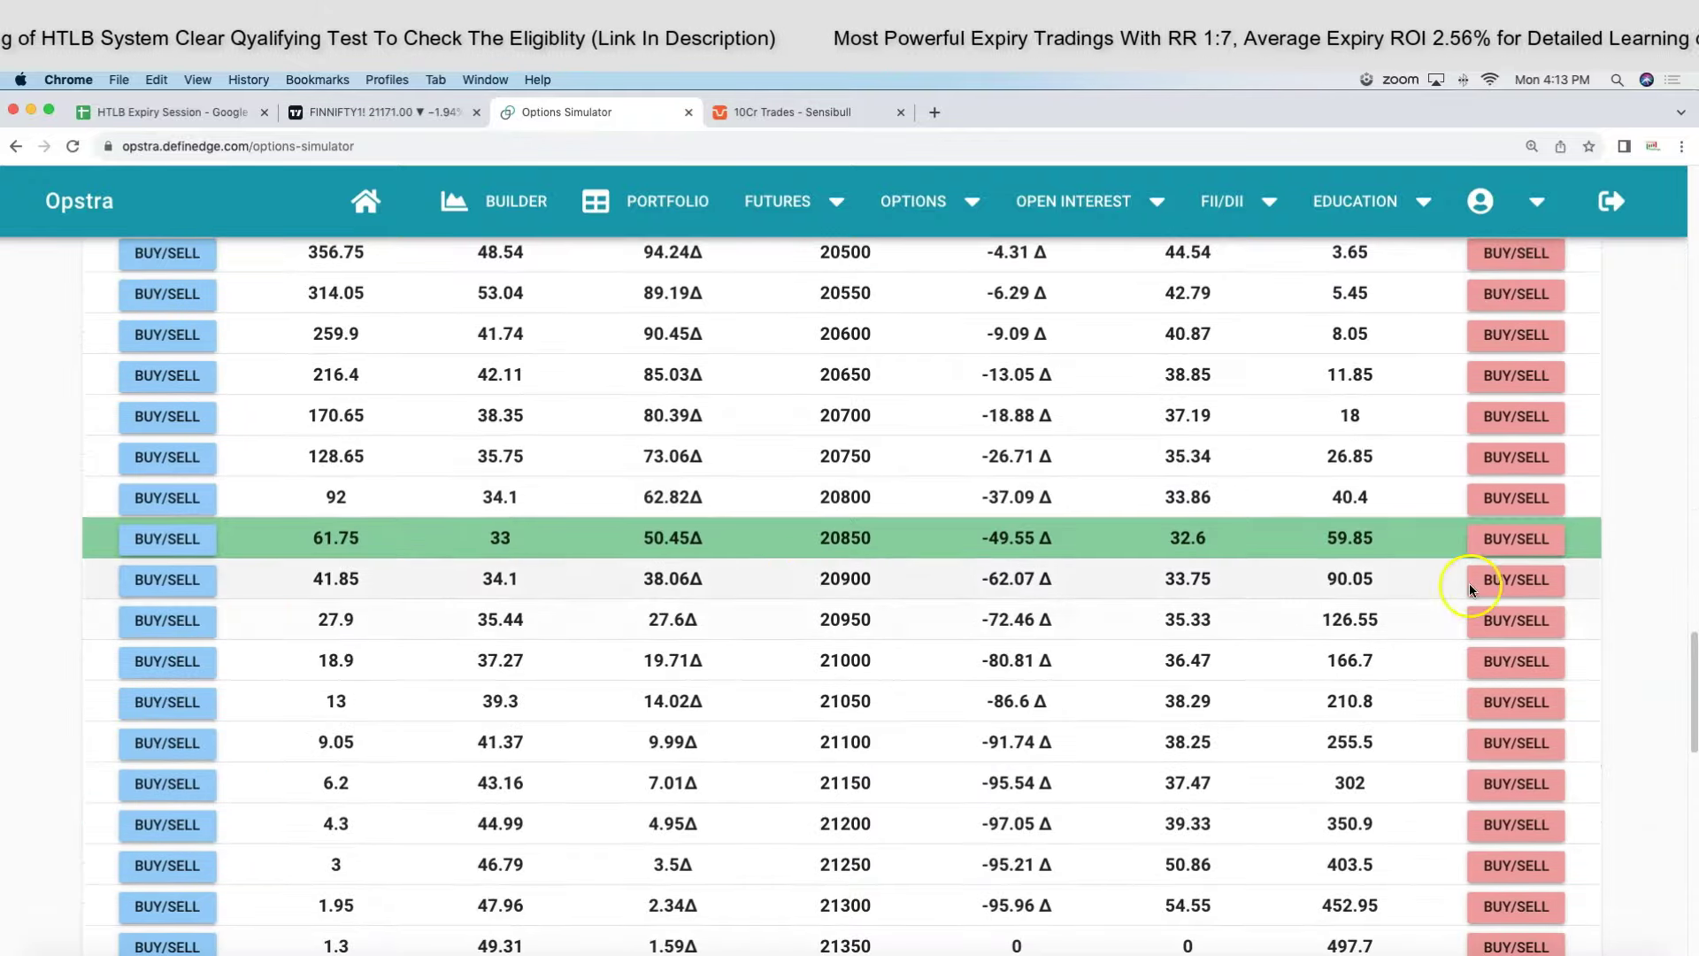
left_click(1515, 542)
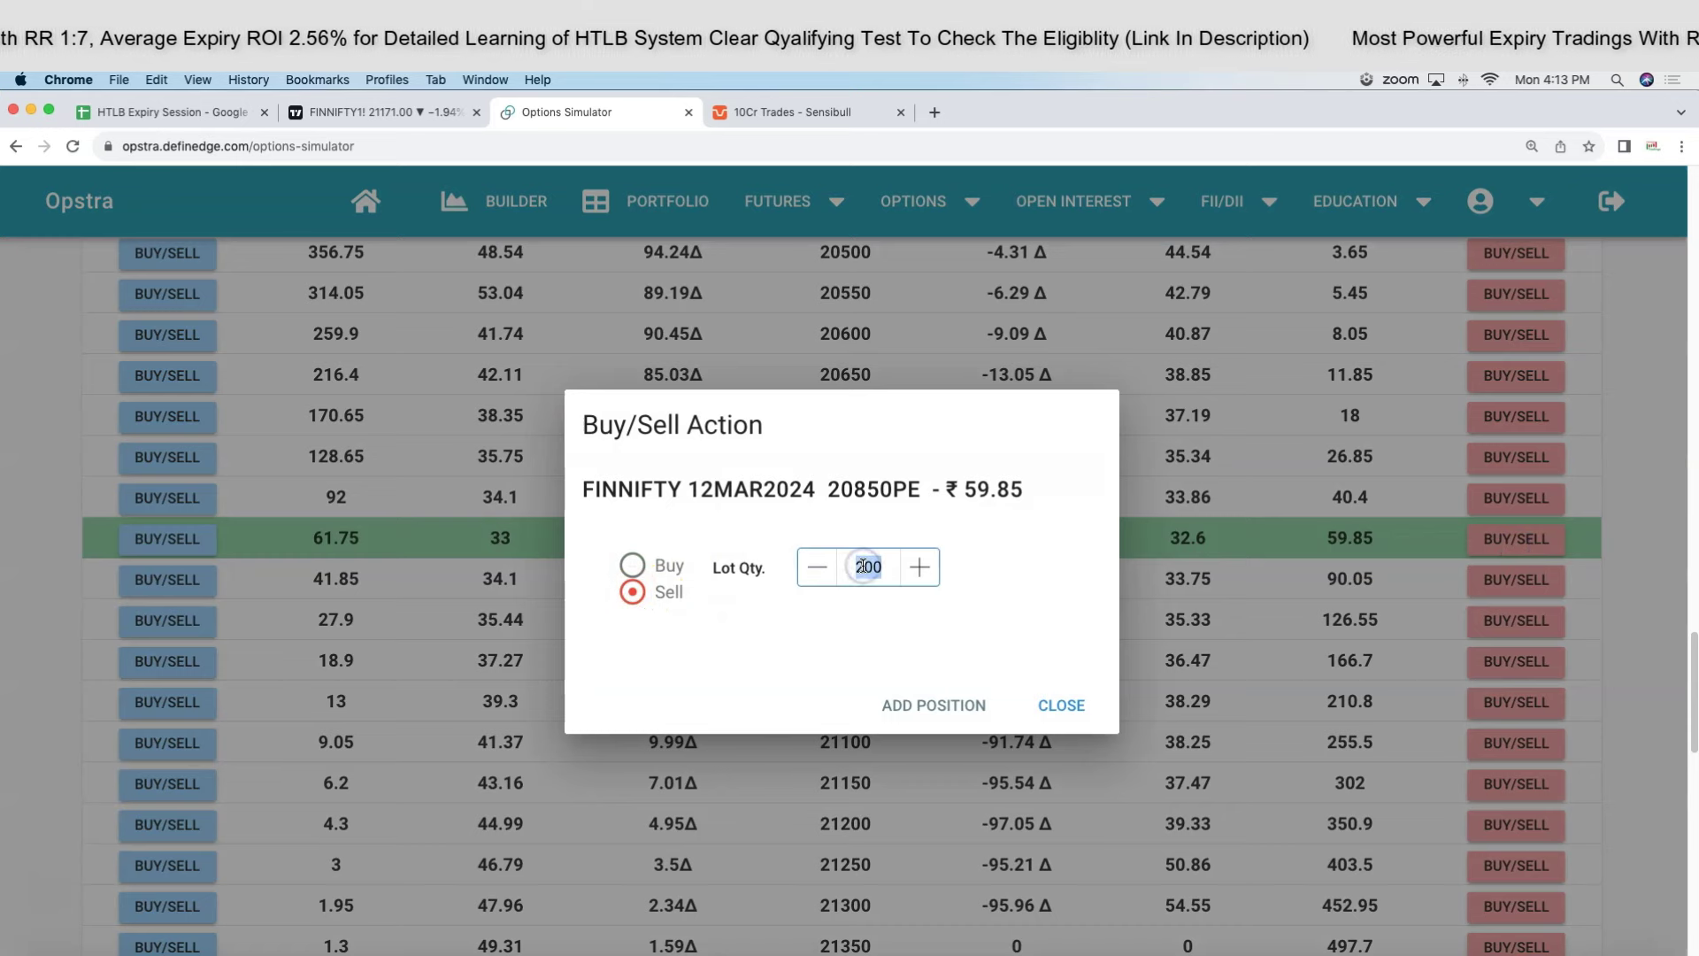
left_click(895, 705)
Add a buy position of 200 lots of the FINNIFTY 12MAR2024 20300 put at 0.75.
scroll(1128, 704, "up", 2)
scroll(1134, 708, "up", 3)
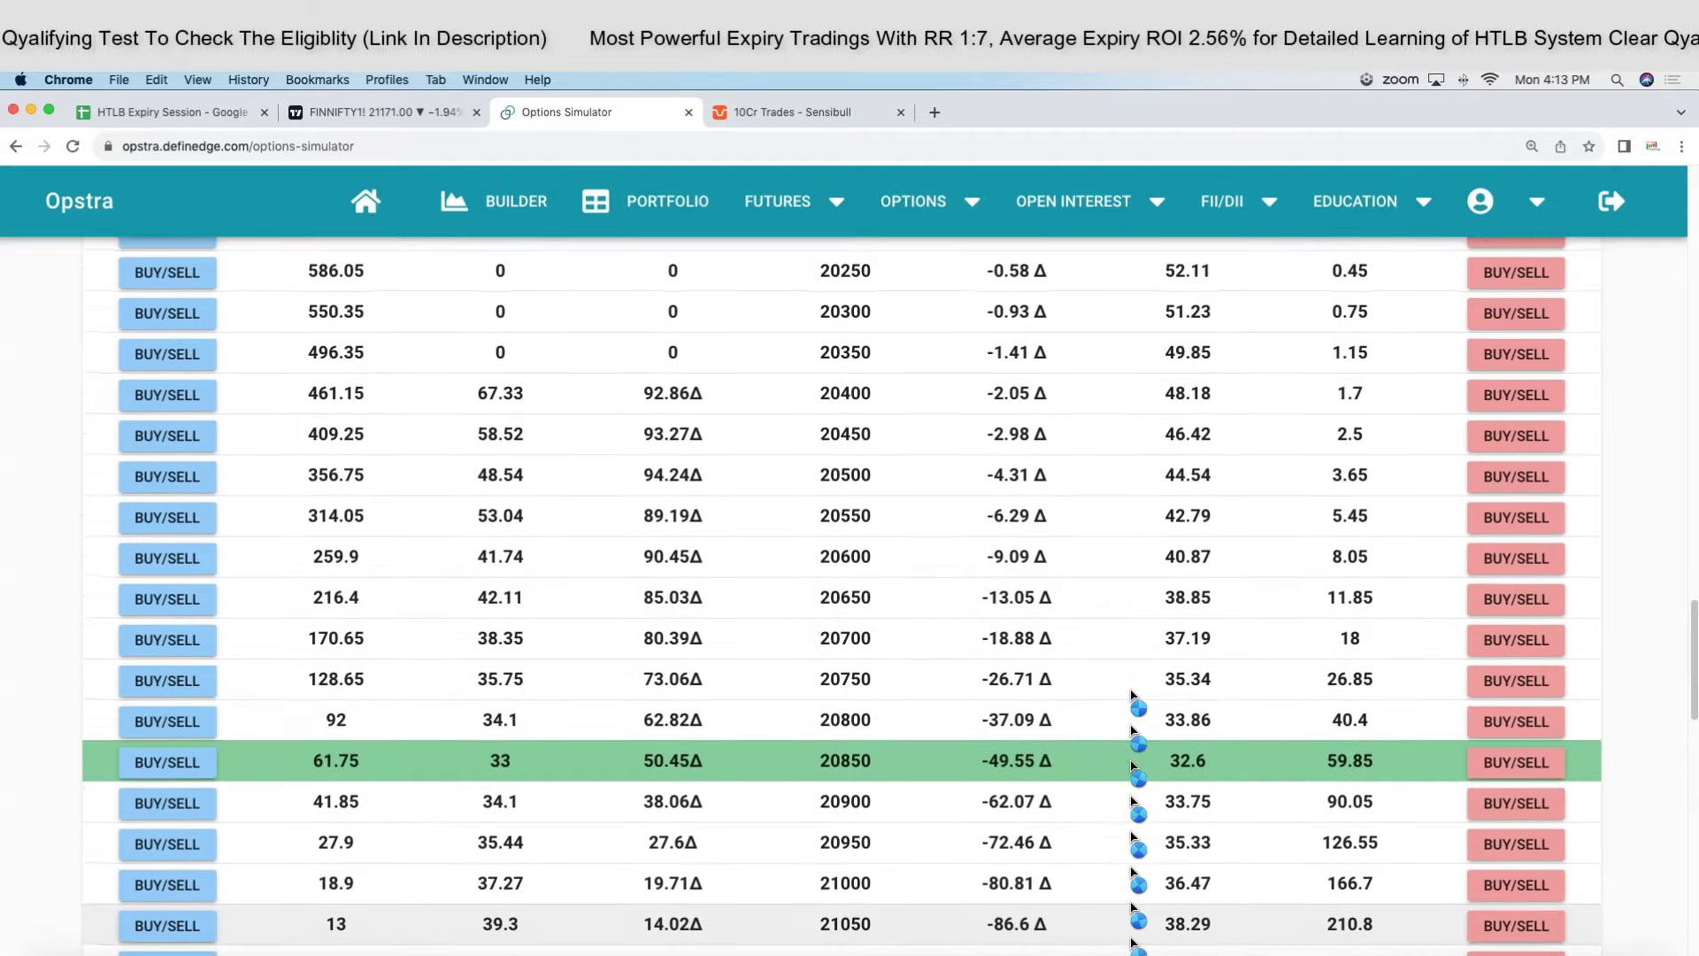
left_click(1509, 331)
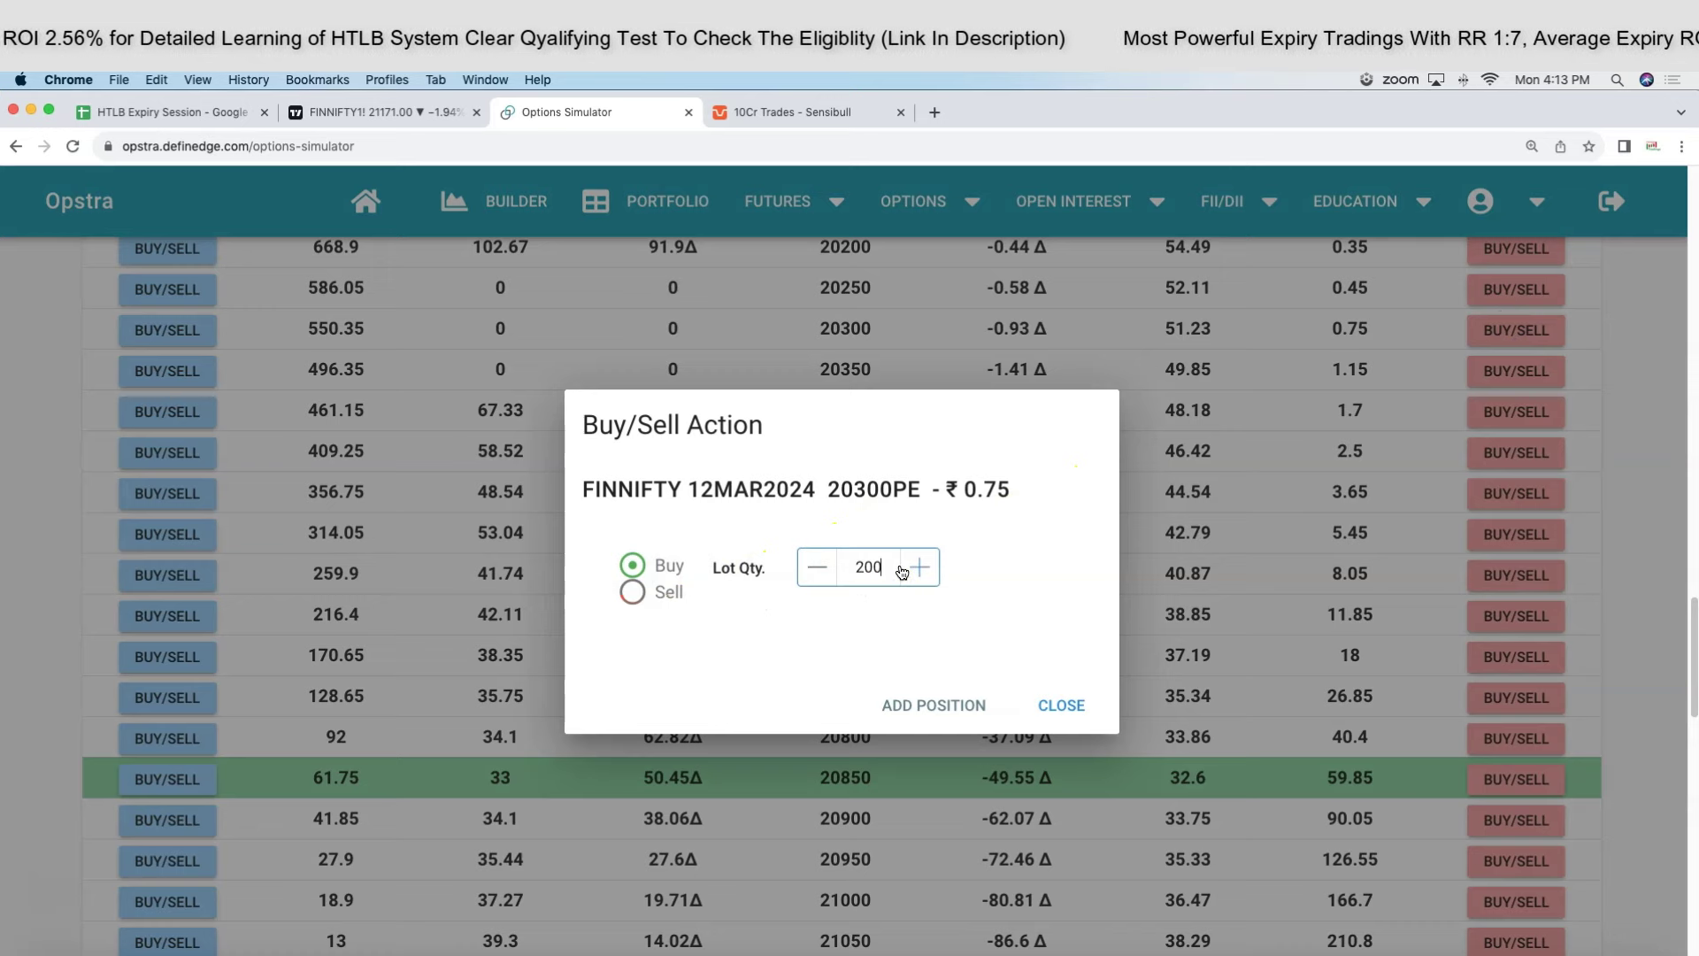
left_click(946, 689)
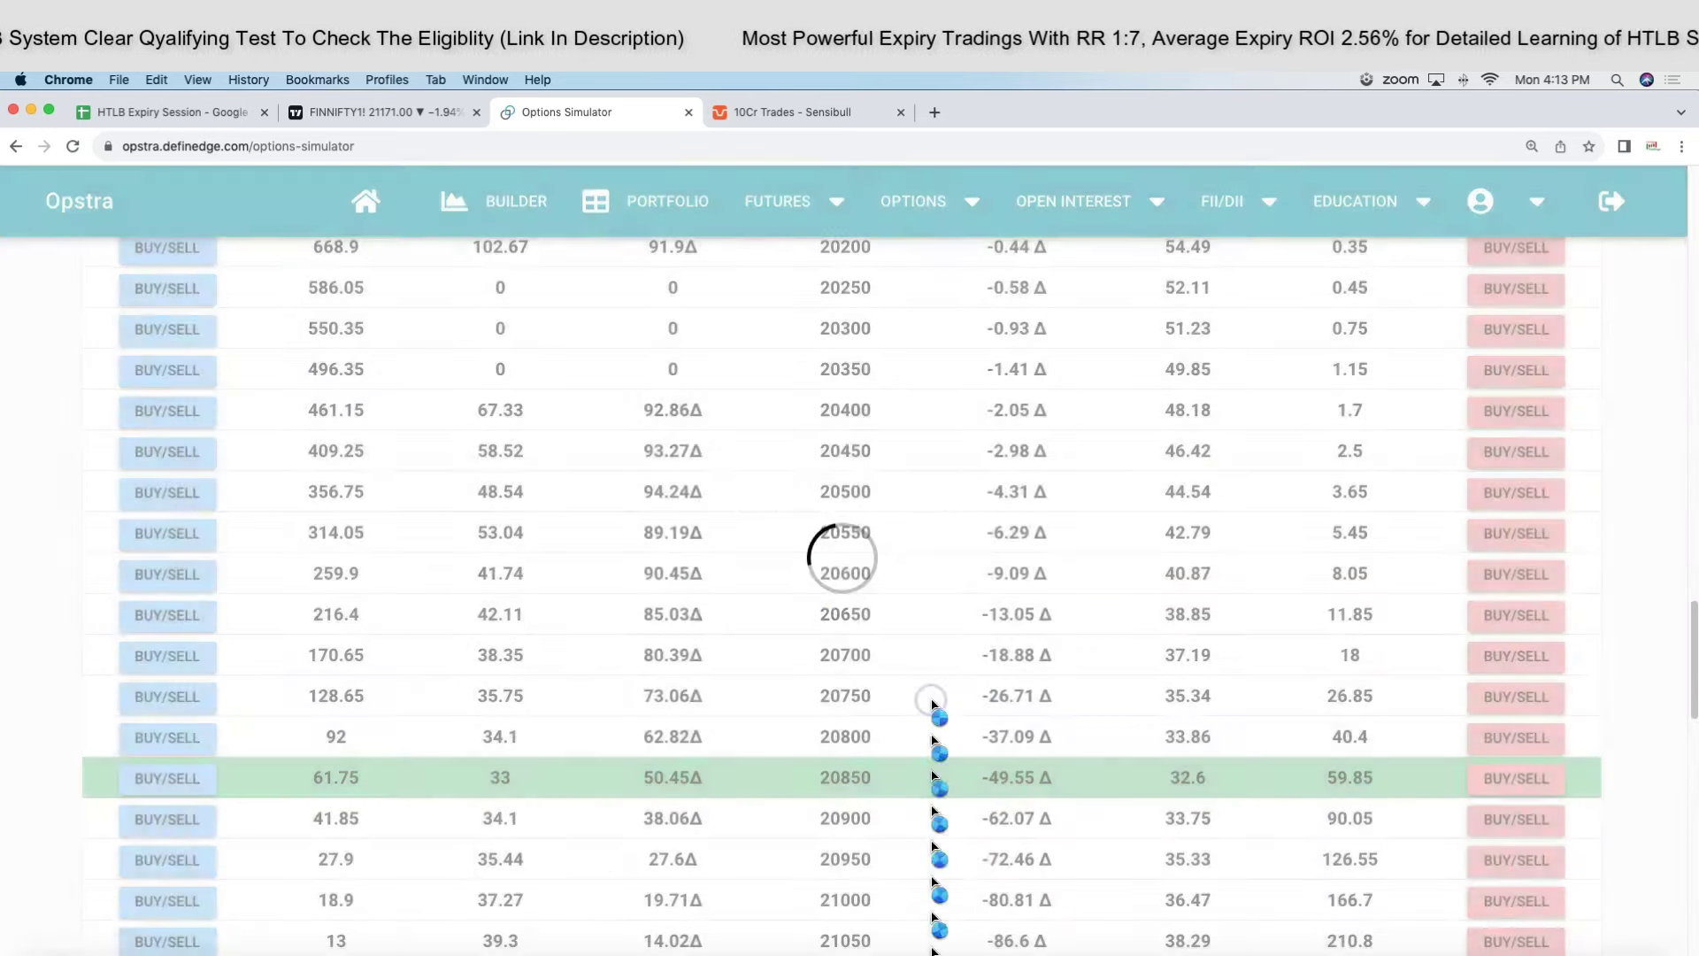
Show the strategy's payoff chart together with the list of strategy positions.
scroll(1073, 649, "up", 1)
scroll(1074, 648, "down", 3)
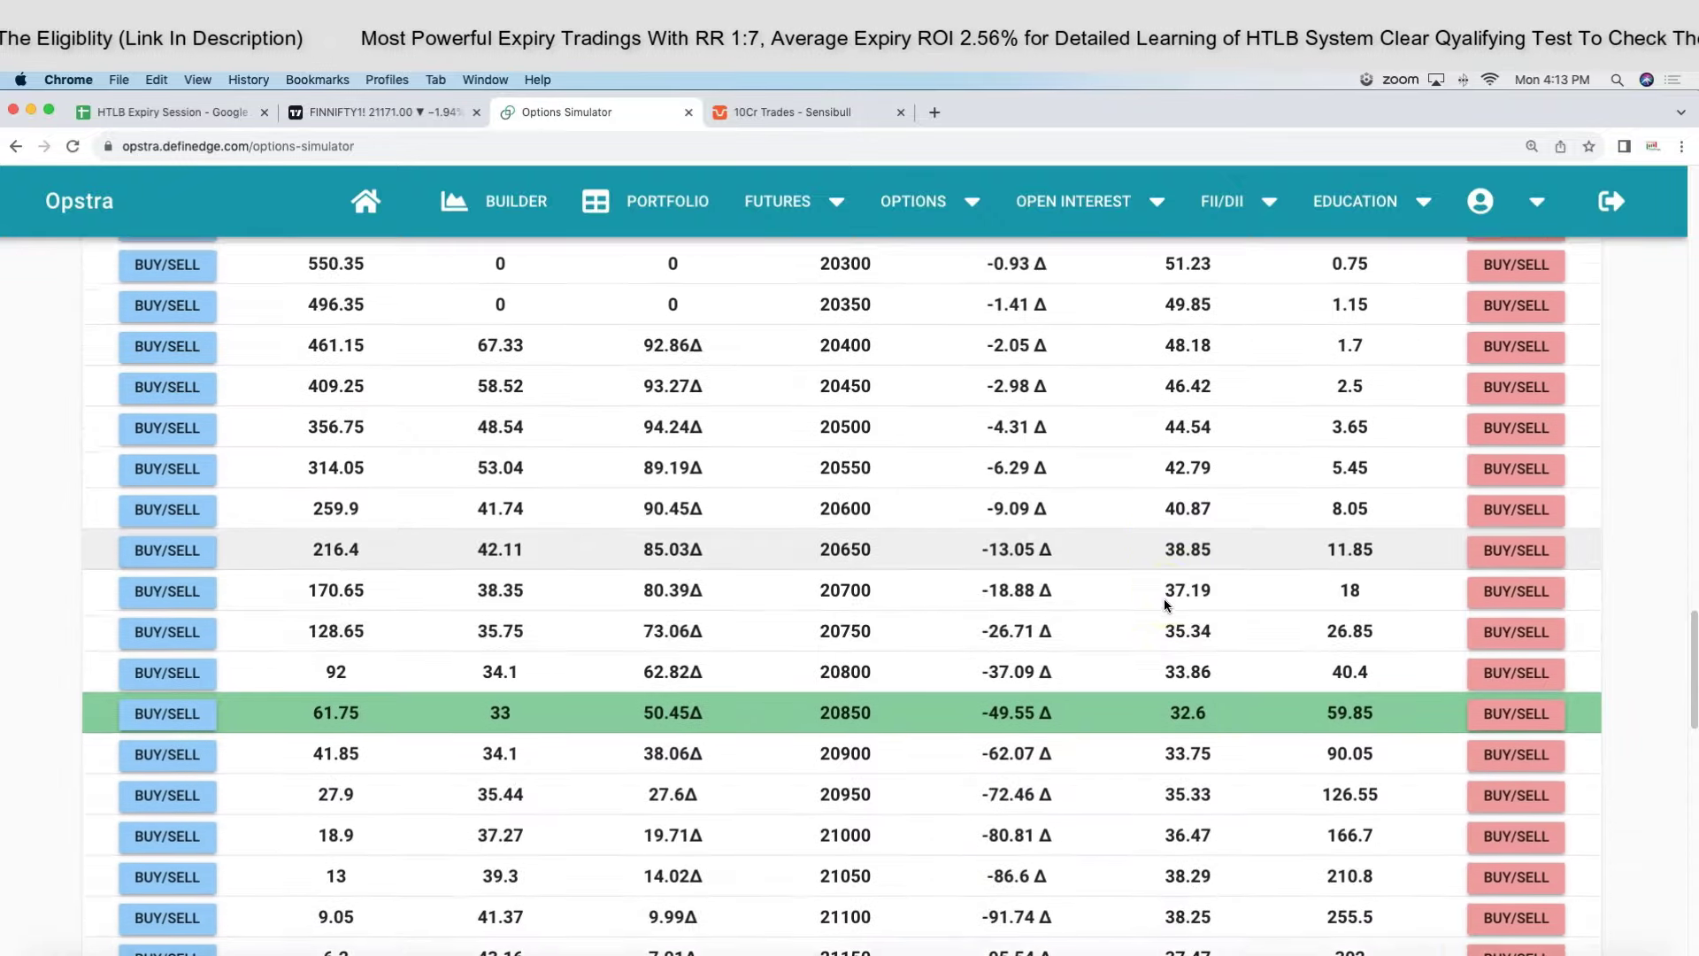
scroll(929, 523, "up", 20)
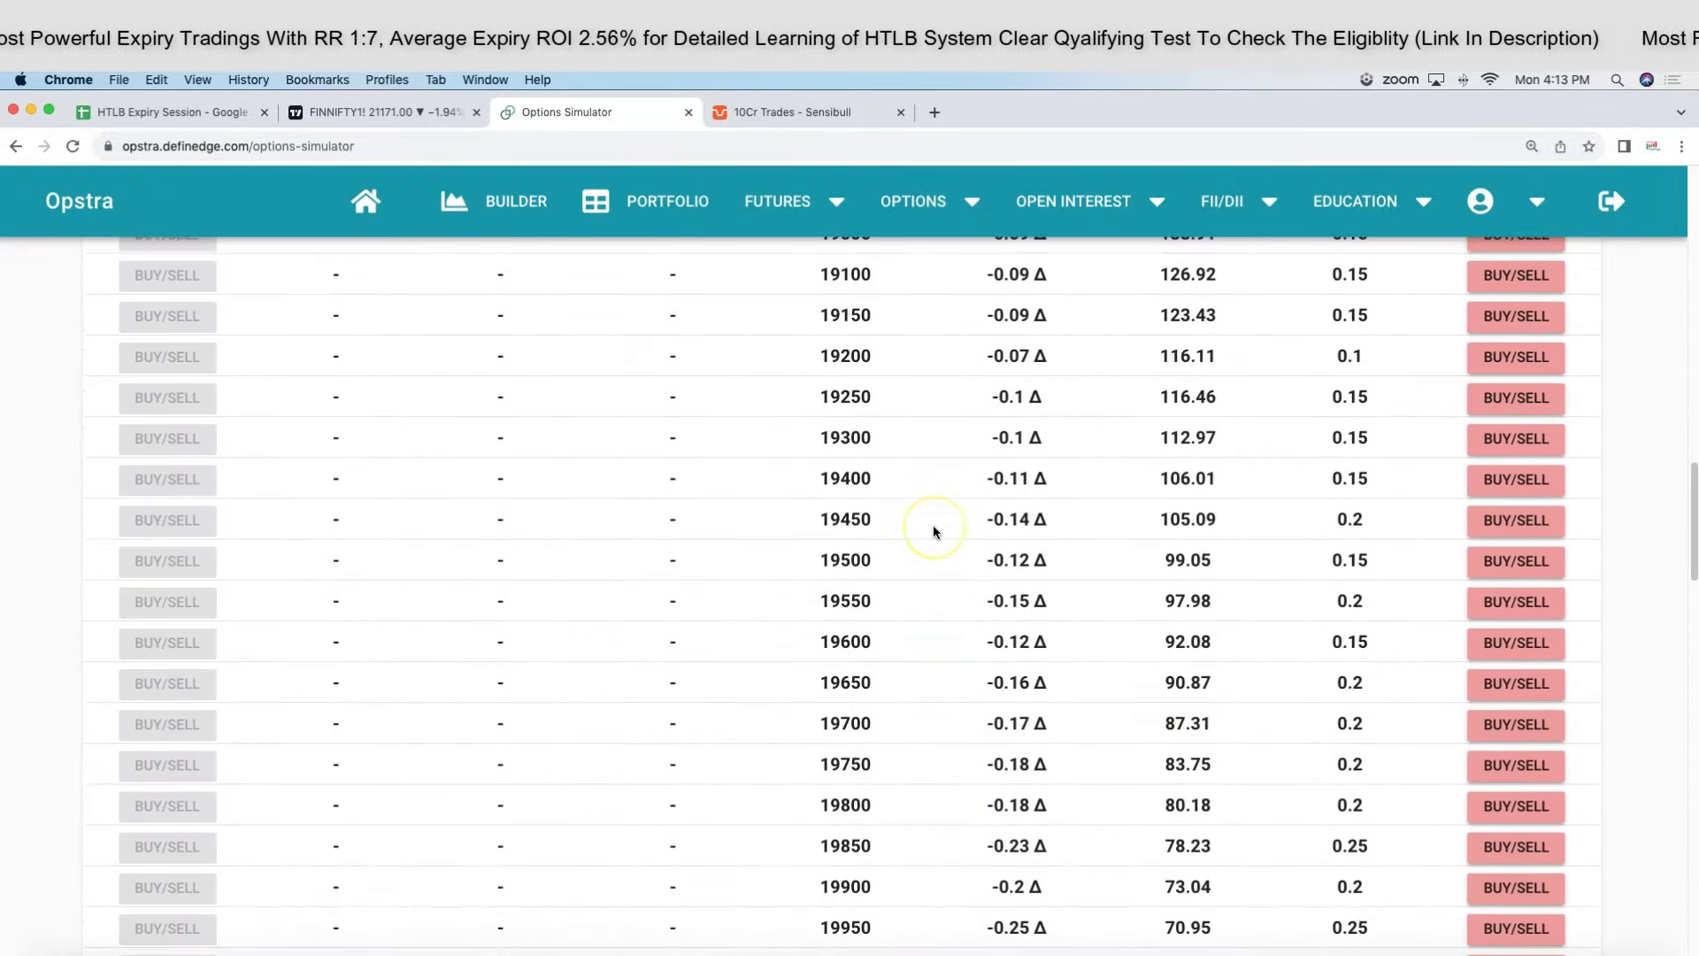
scroll(885, 575, "up", 3)
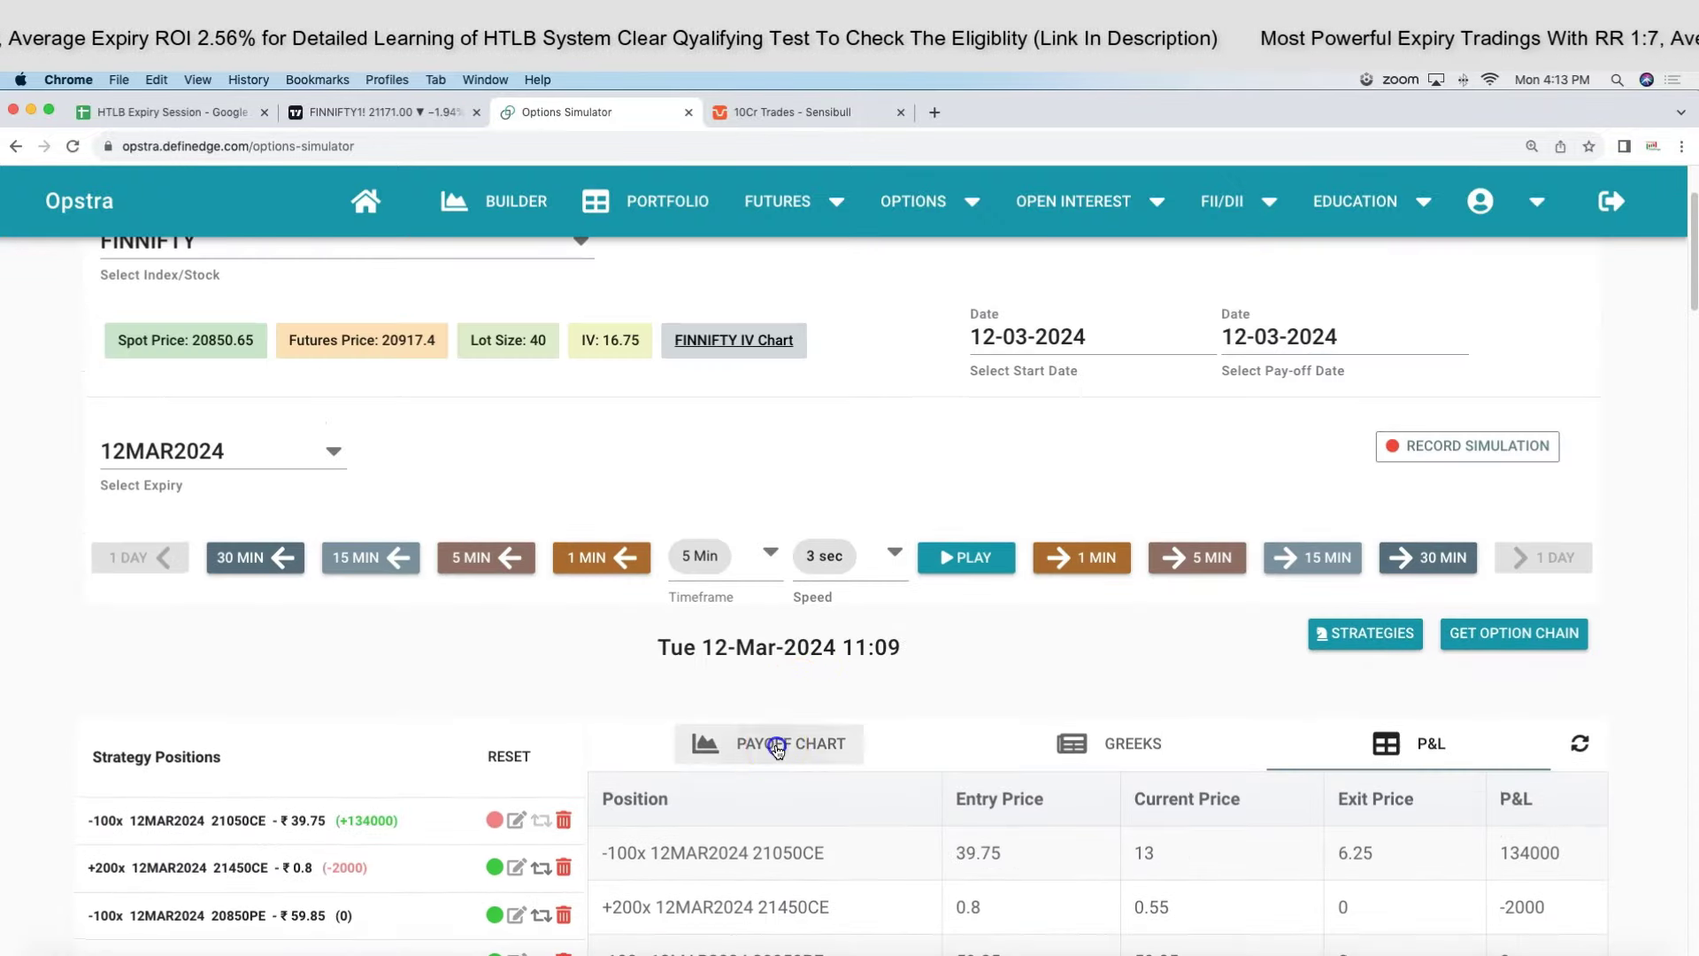
left_click(779, 634)
scroll(956, 601, "down", 5)
scroll(973, 615, "down", 1)
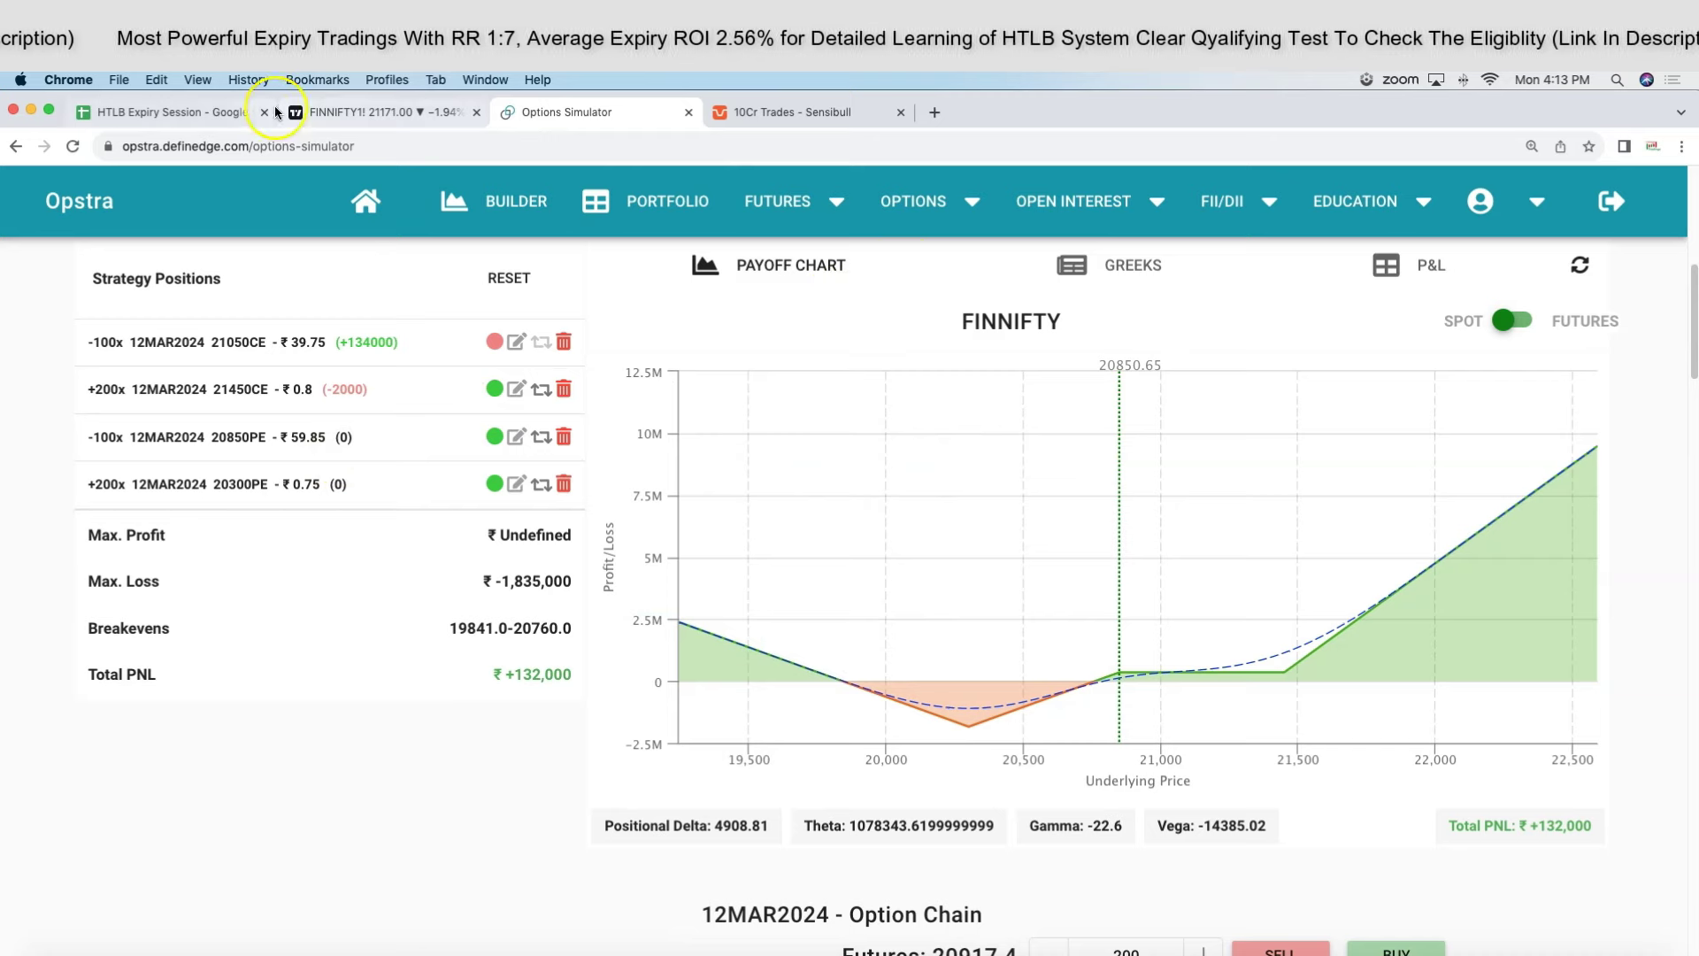
Switch to the TradingView FINNIFTY futures chart, advance its replay to 11:30 and display the price as a line.
left_click(360, 110)
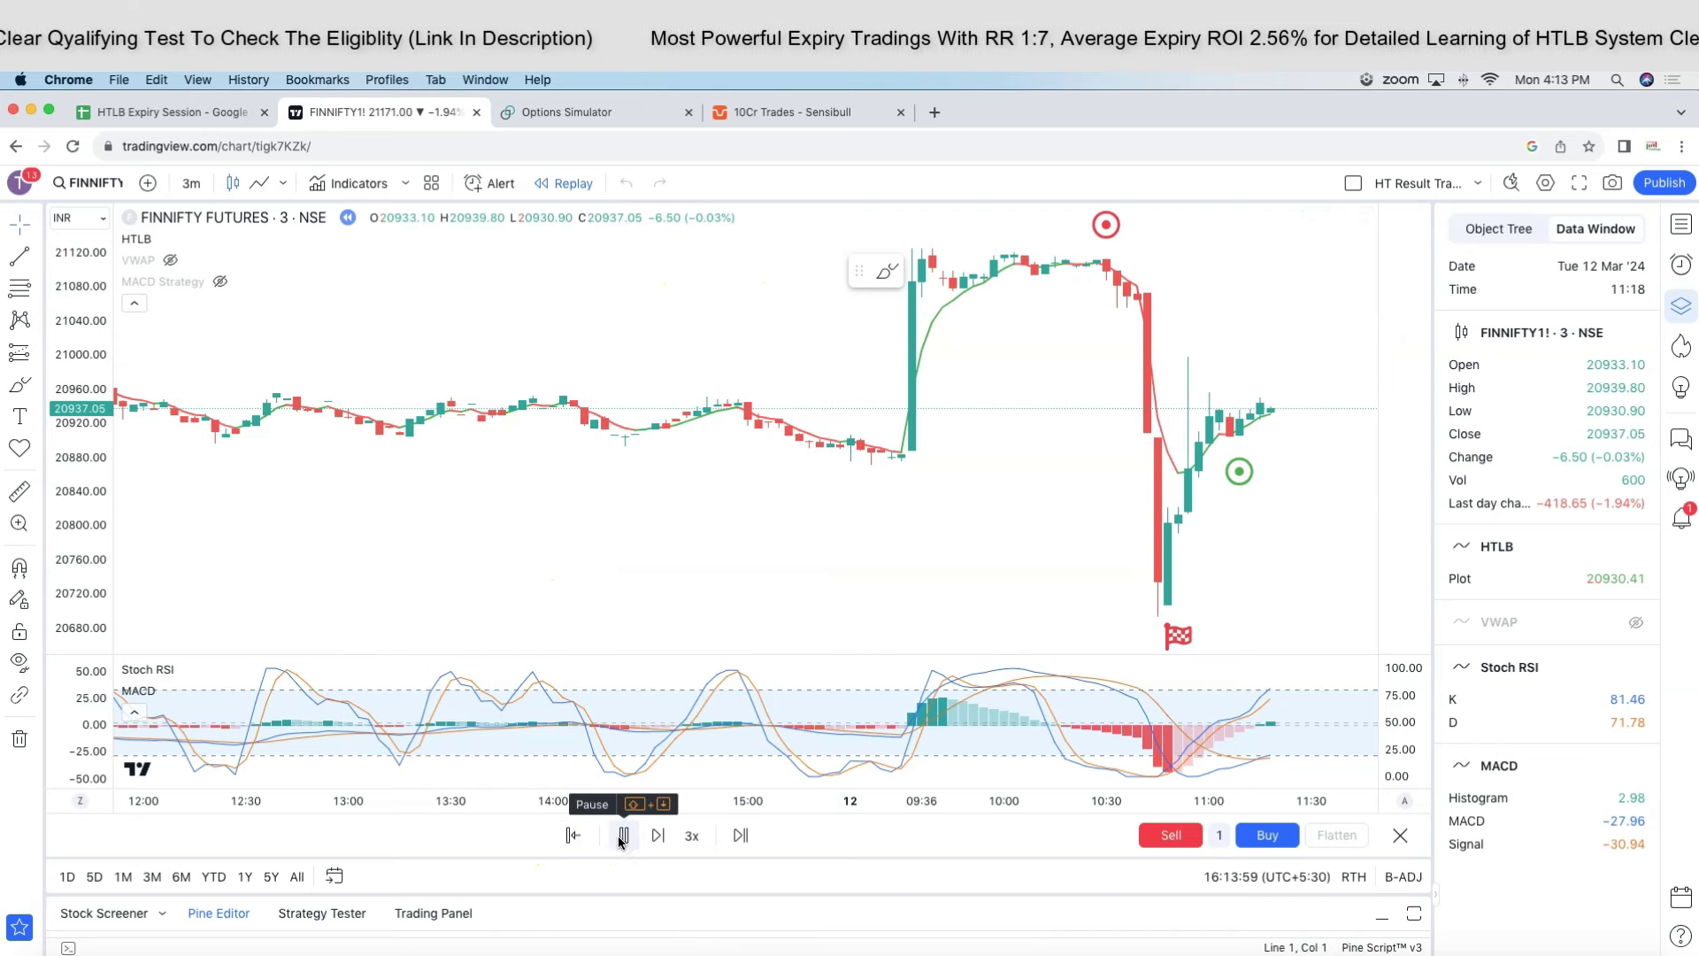
left_click(621, 837)
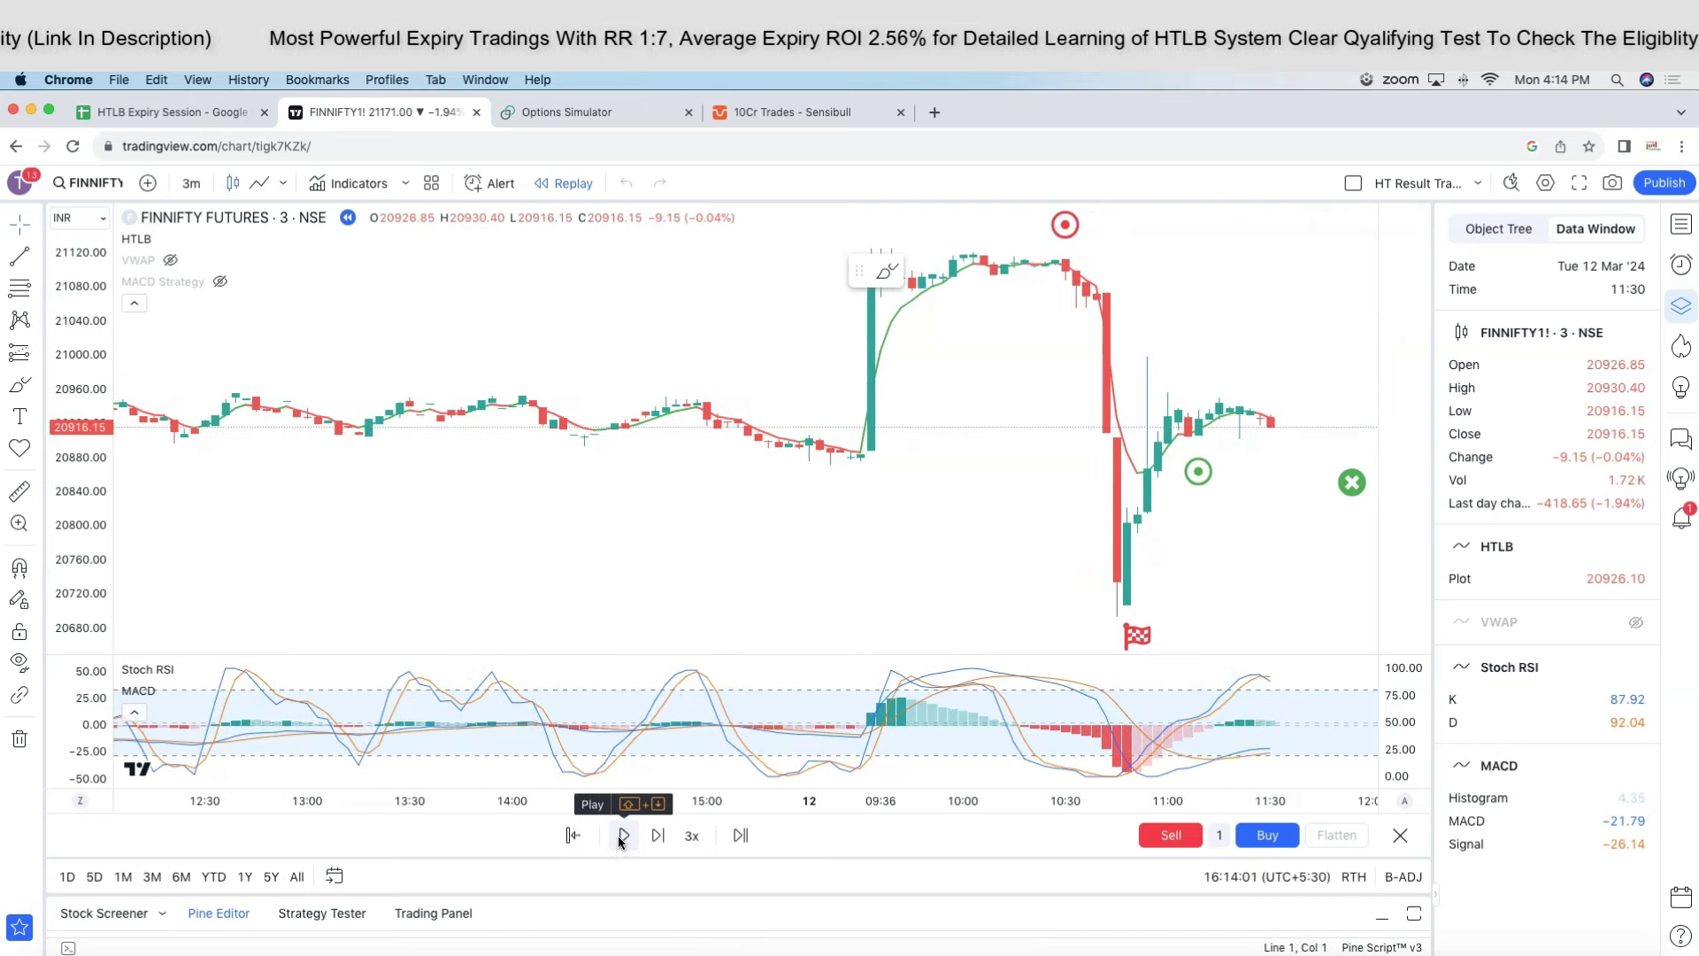
left_click(256, 183)
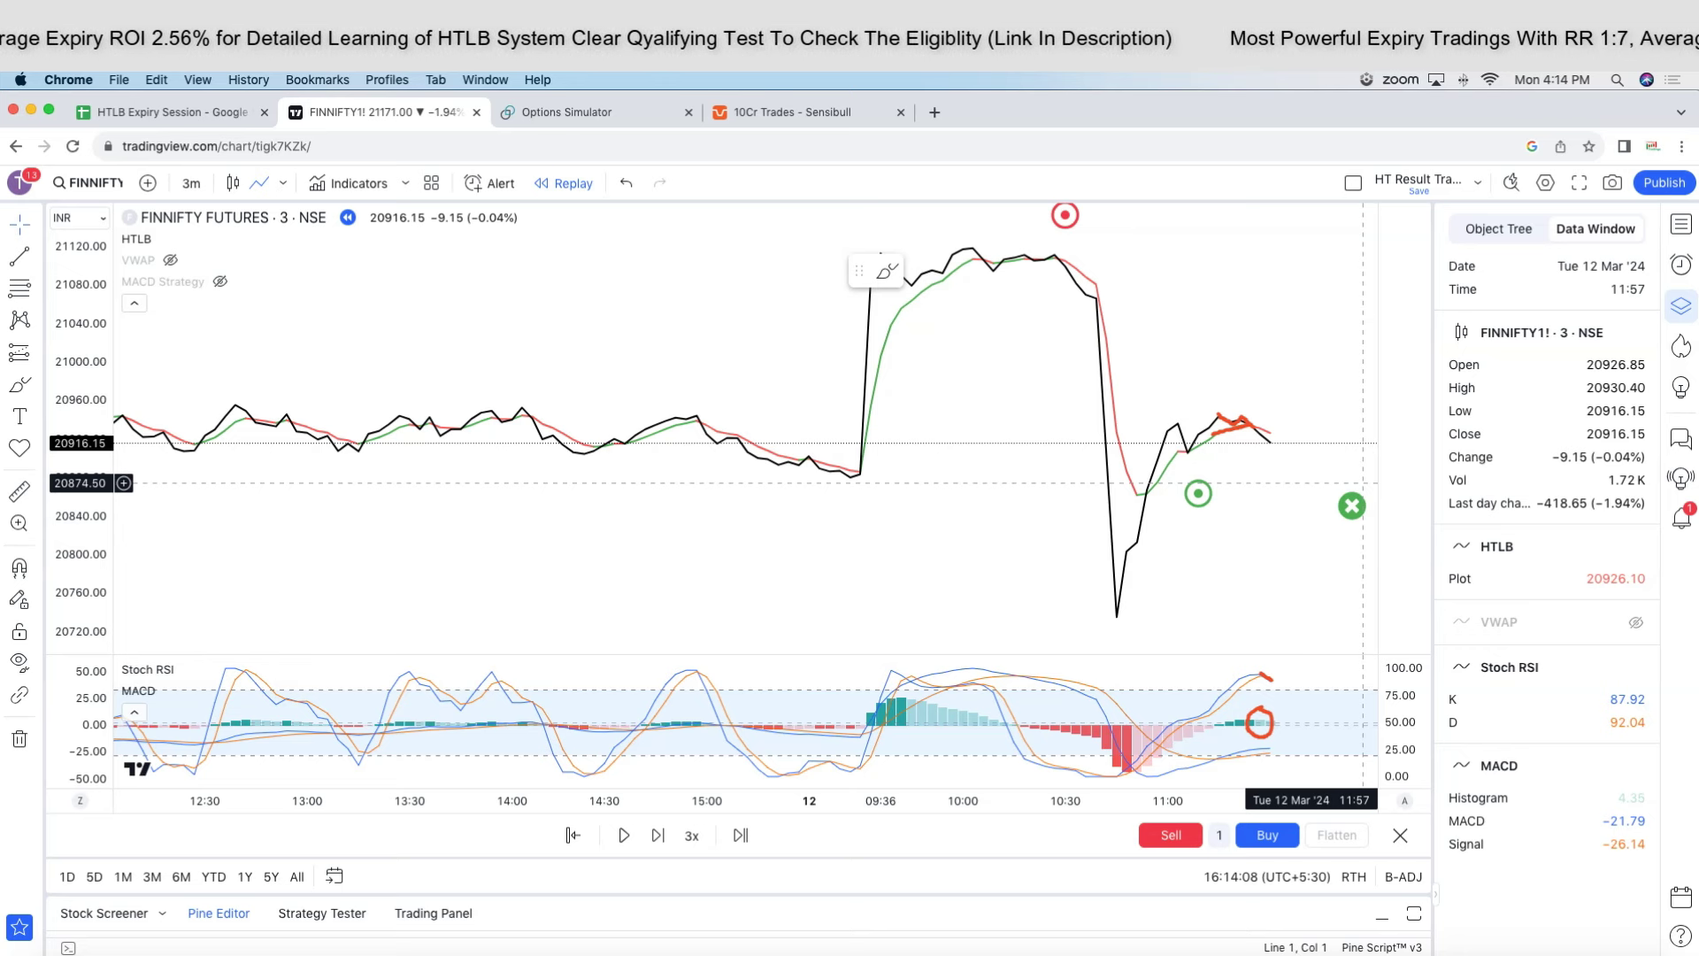
key("Escape")
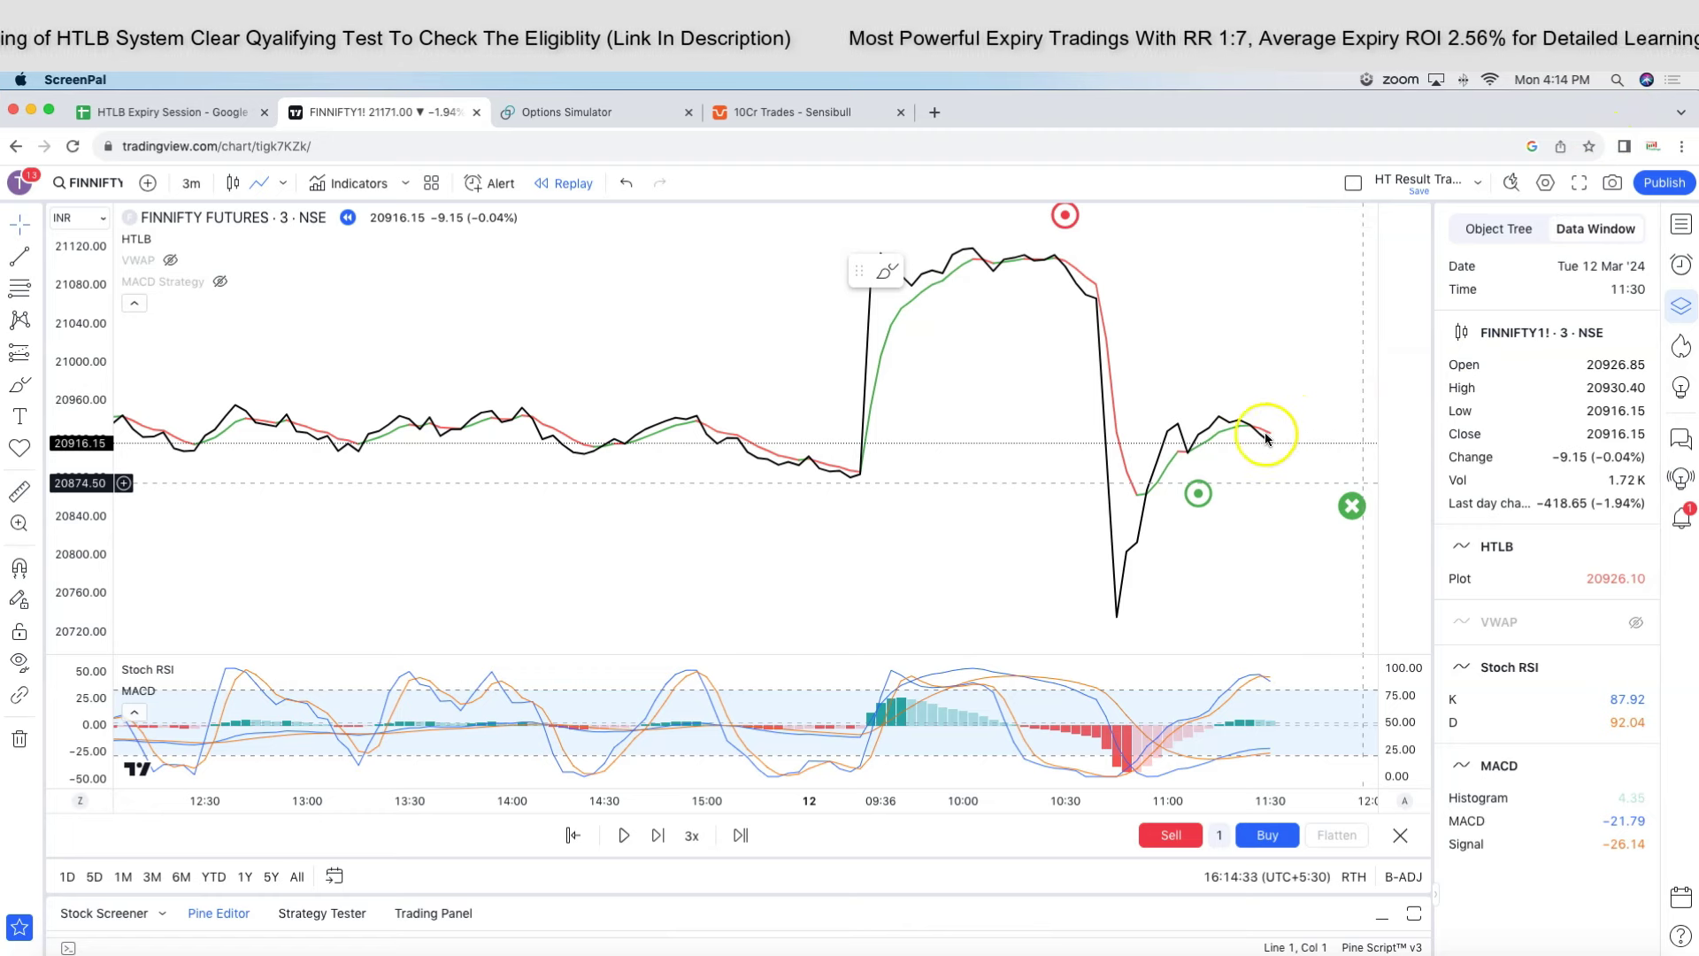
left_click(1251, 428)
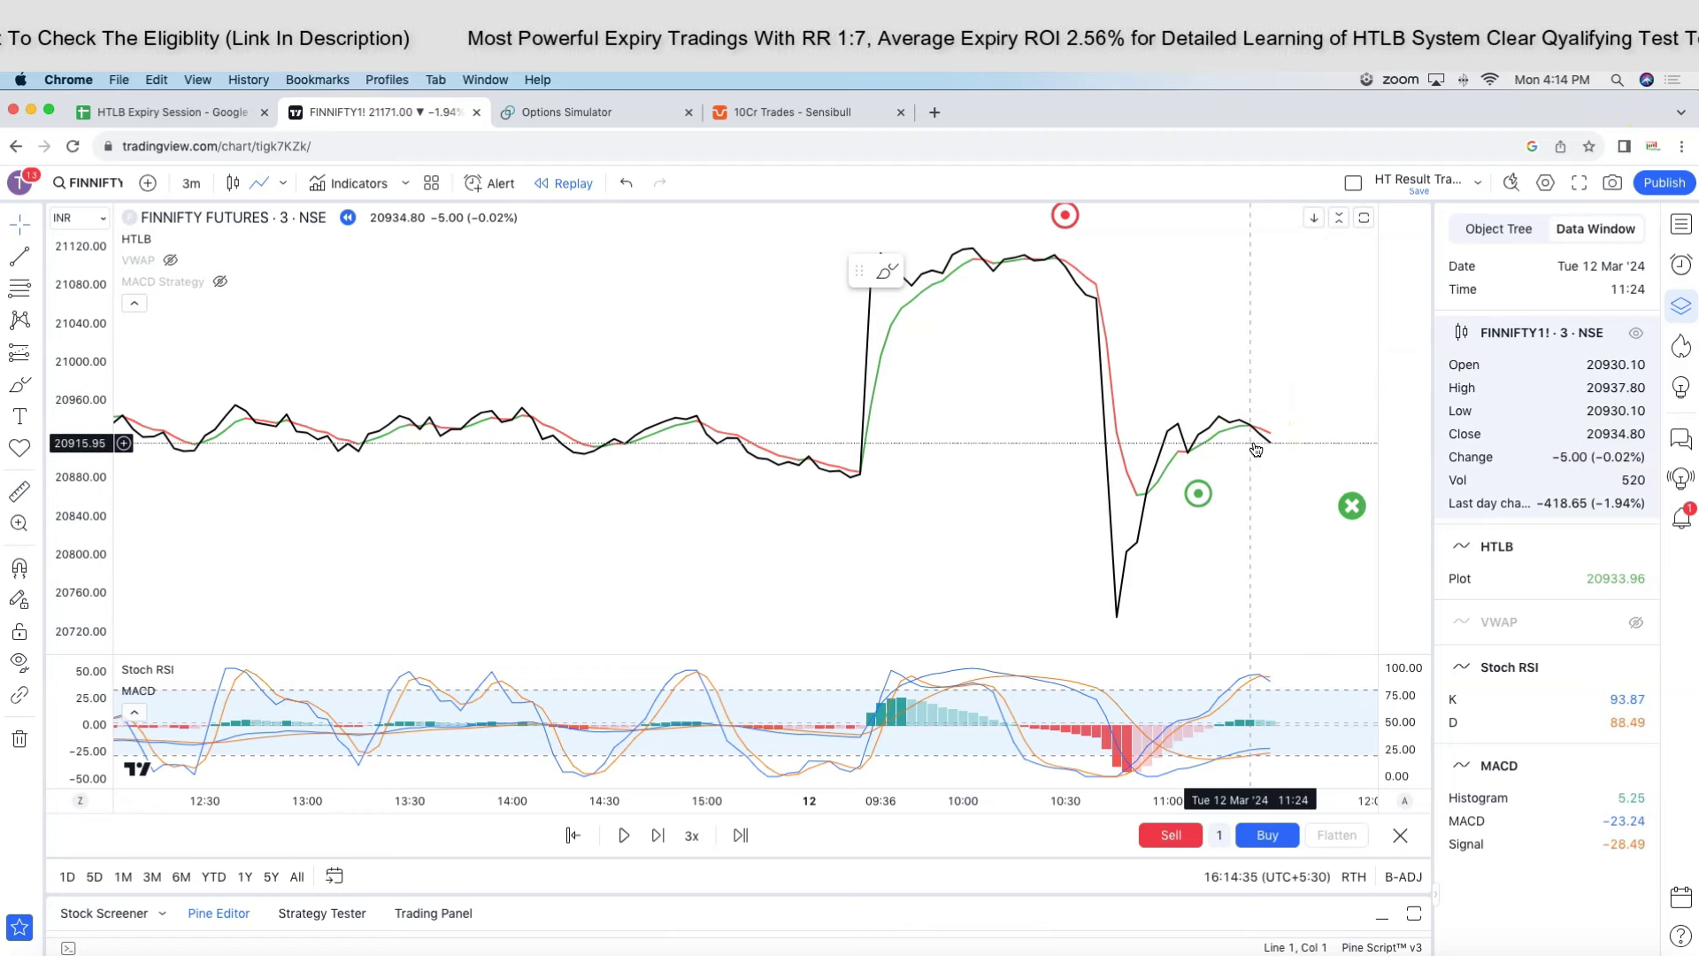
Switch to the Opstra Options Simulator, move the simulation to 11:24 and check the strategy positions' profit and loss.
left_click(577, 115)
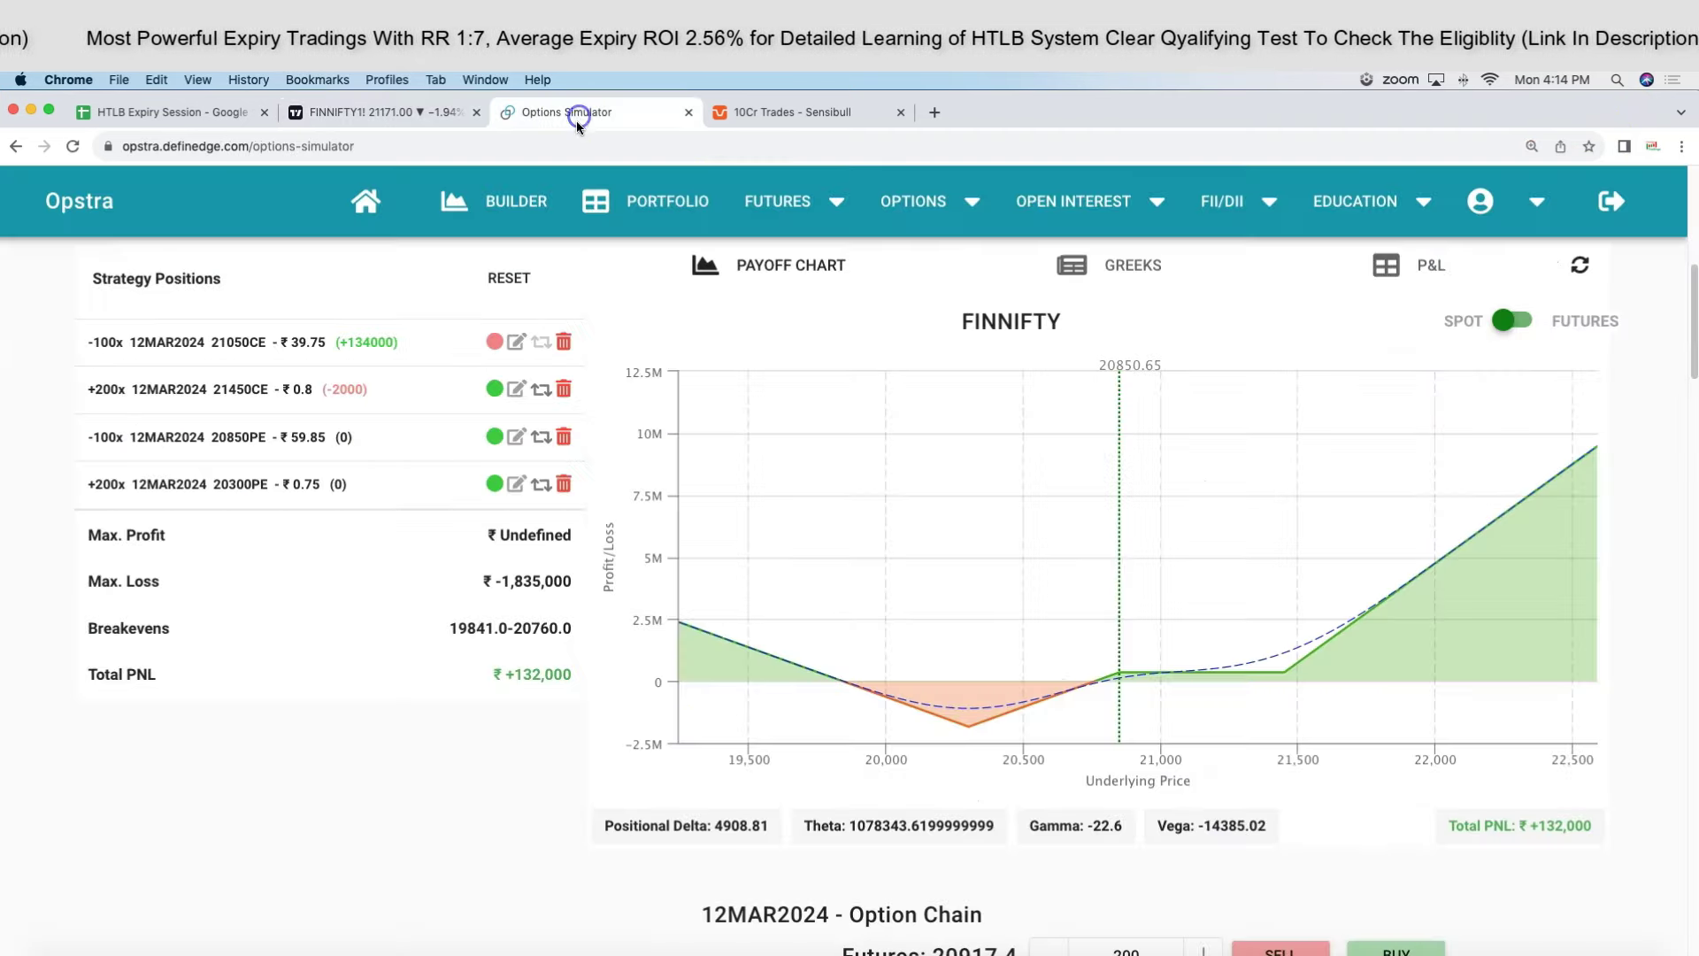
scroll(1461, 425, "up", 5)
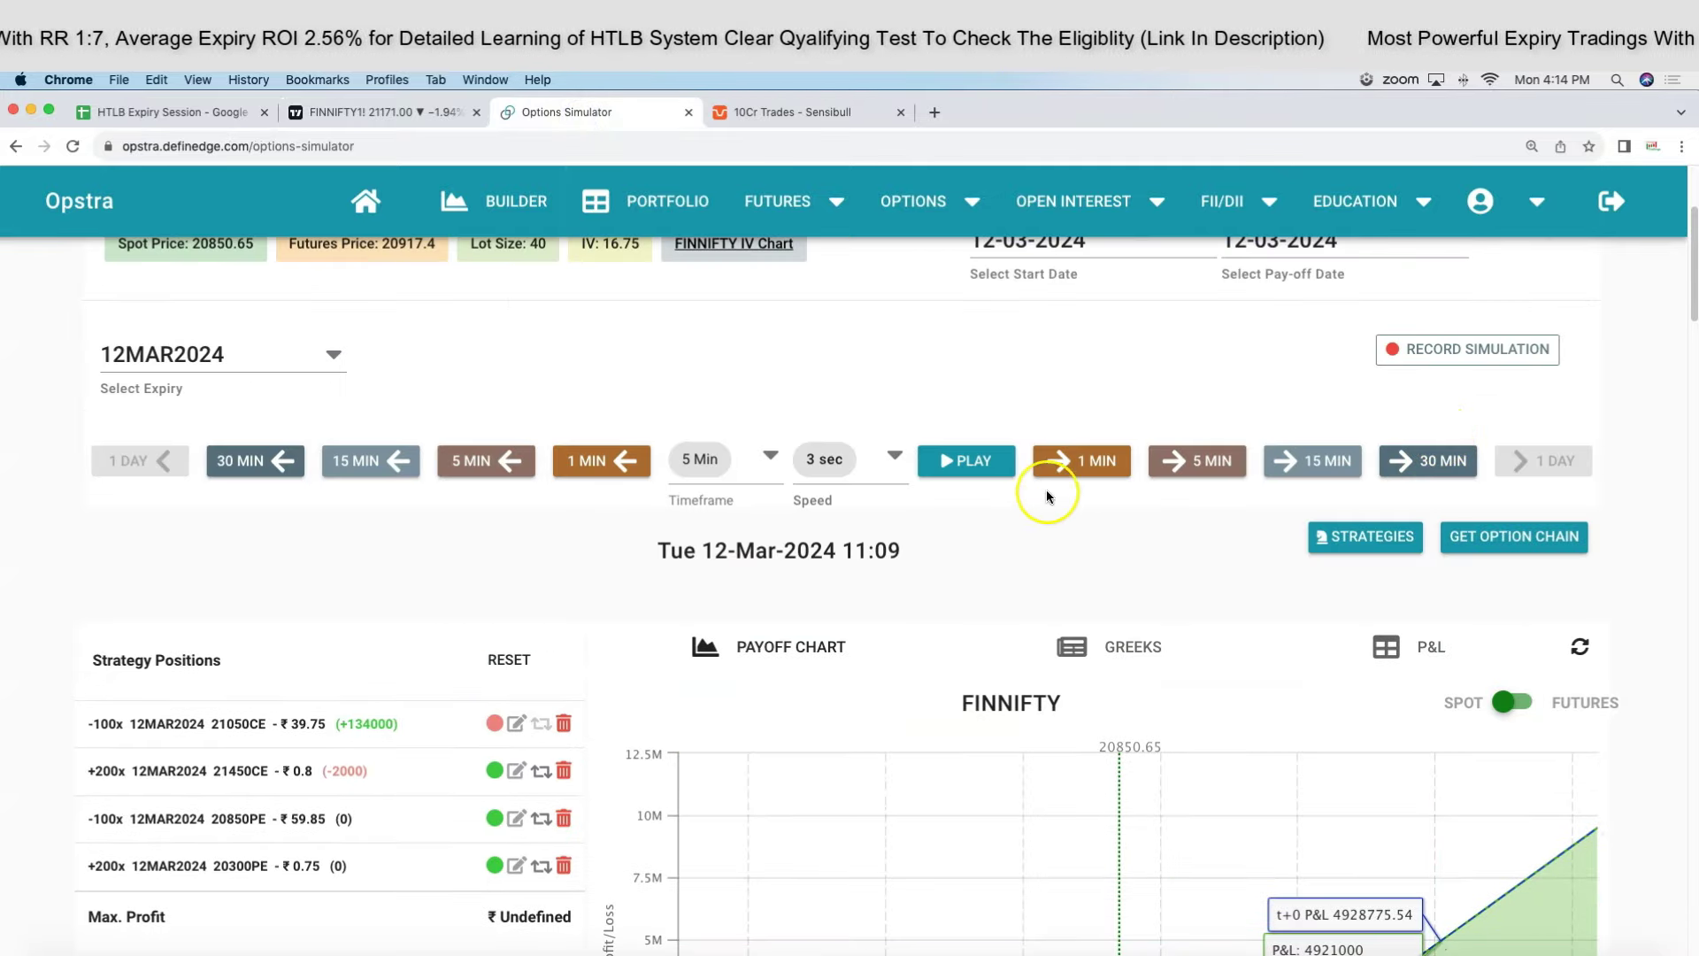
left_click(1085, 466)
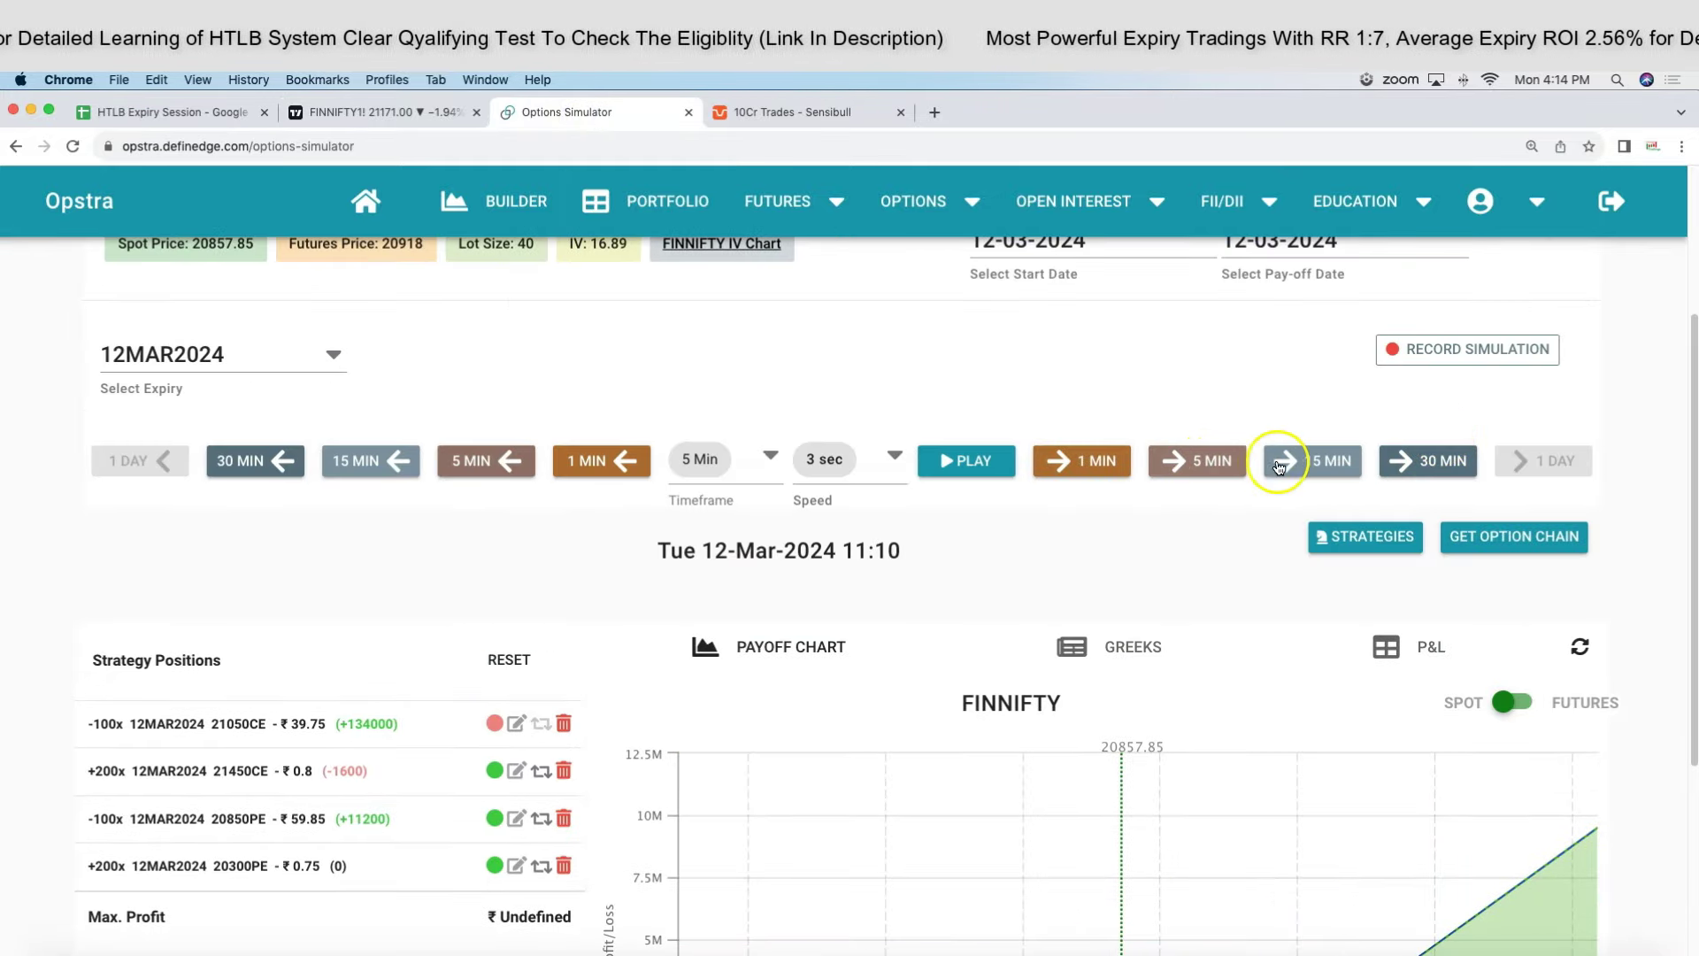
left_click(1306, 459)
left_click(597, 461)
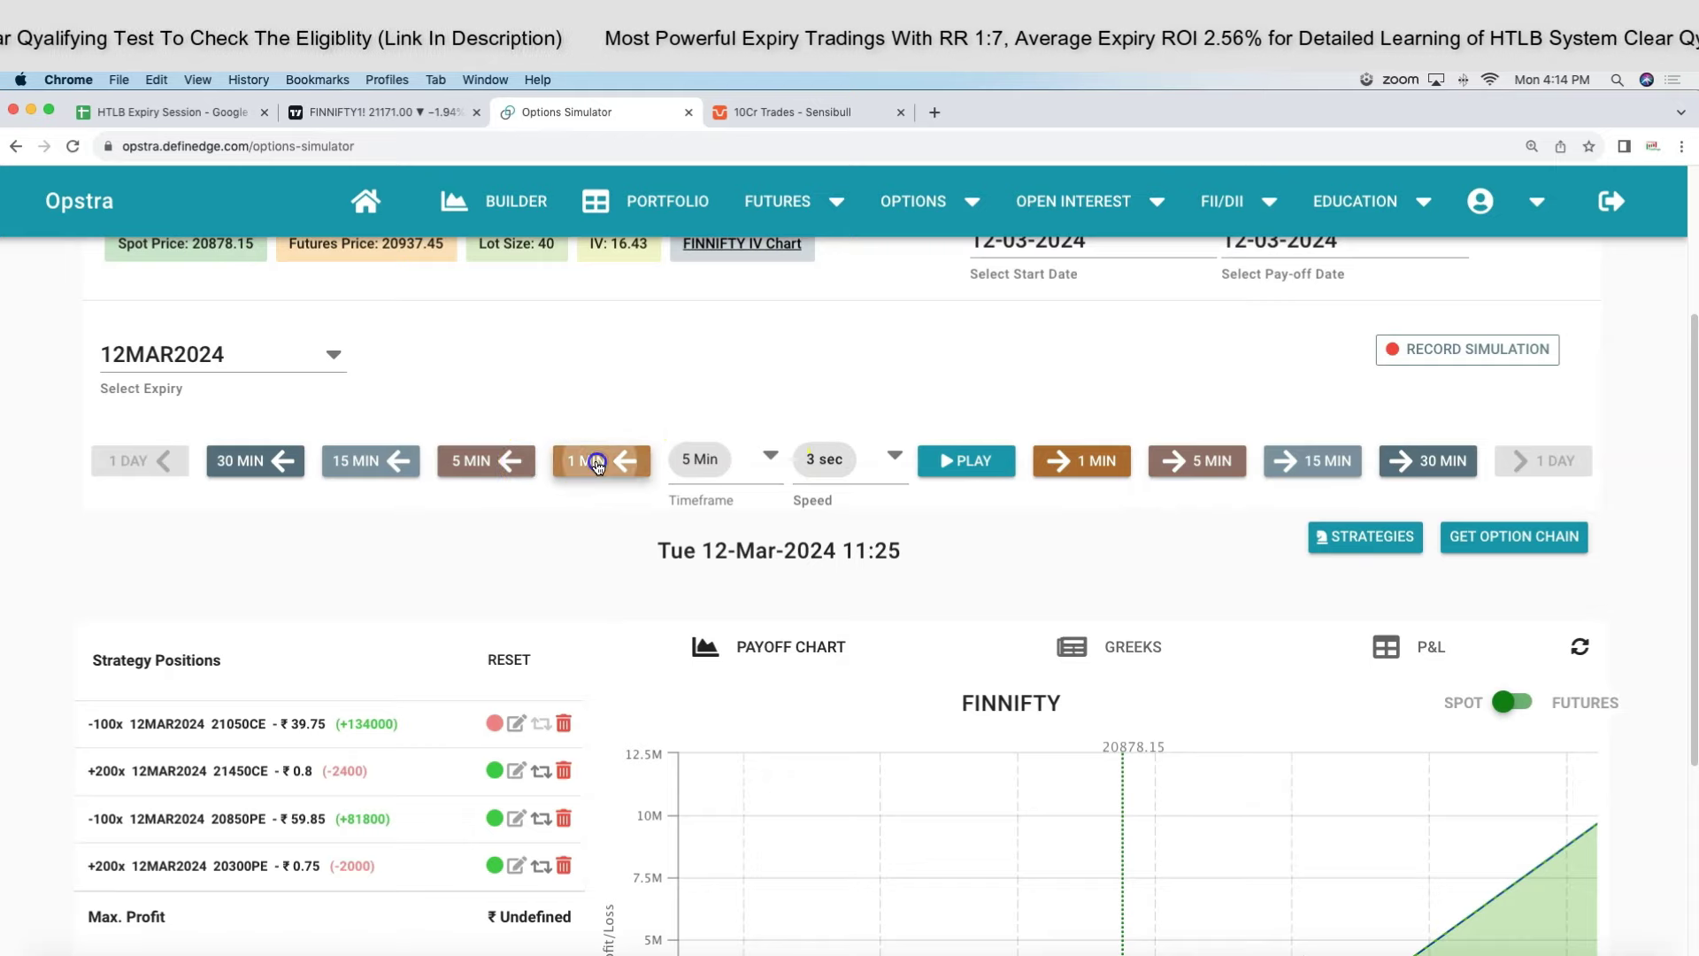
scroll(610, 557, "down", 4)
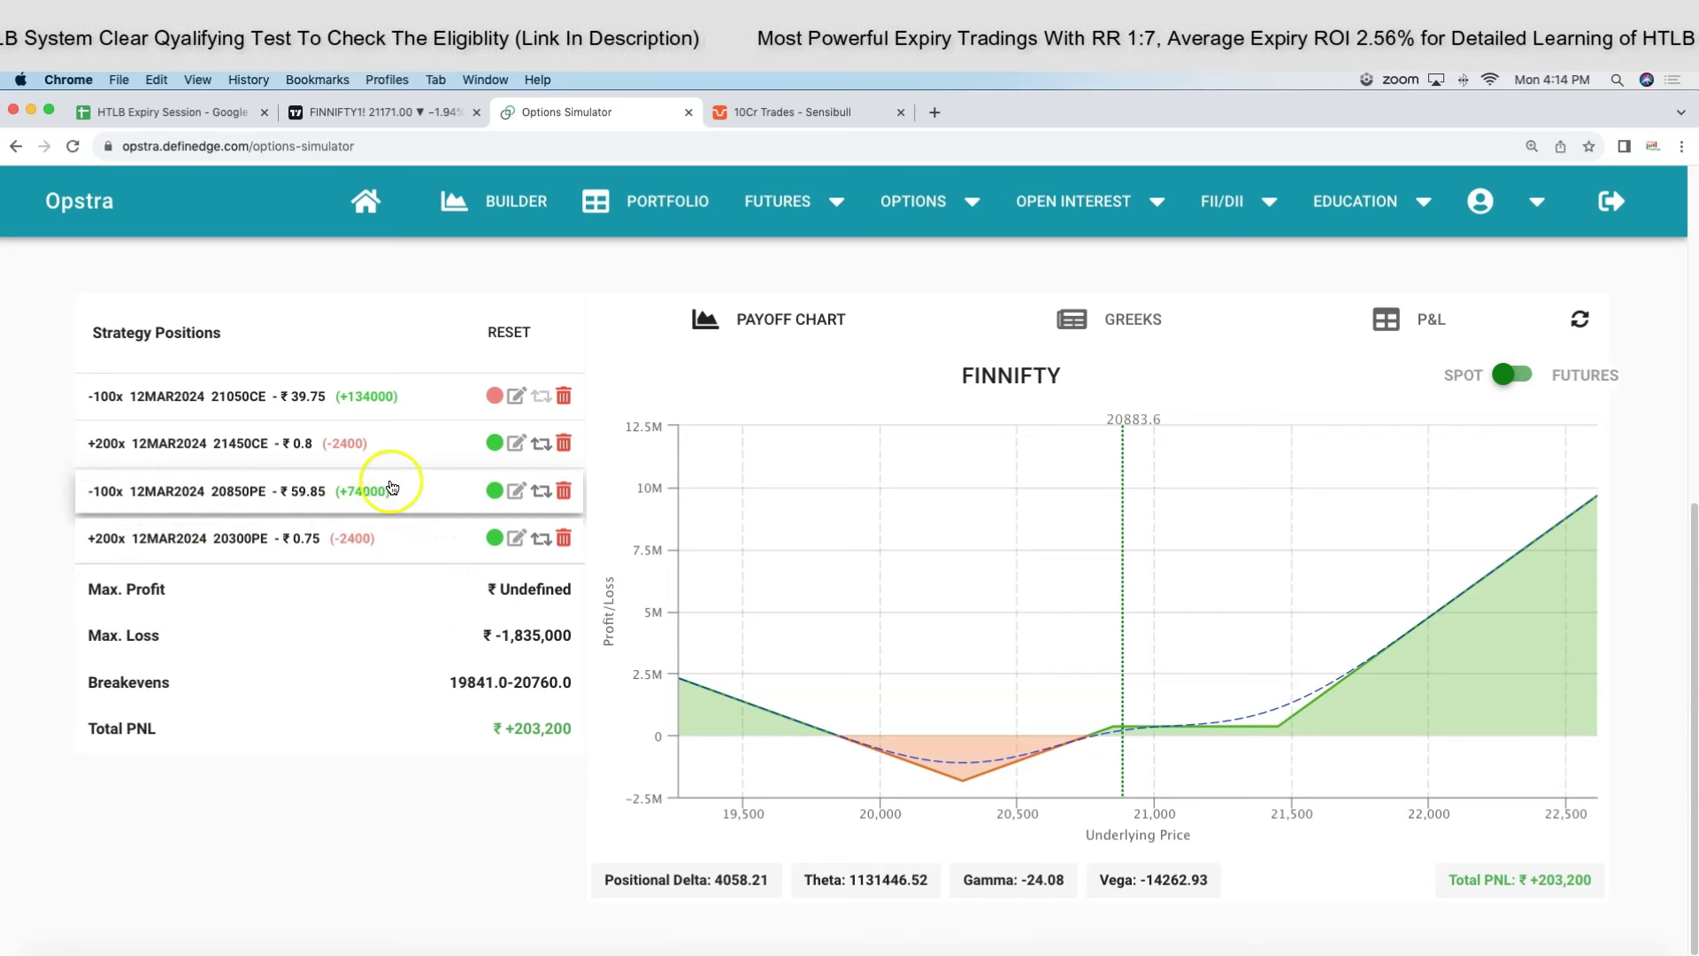
Switch to the TradingView FINNIFTY chart and draw a horizontal line at about 20908.60, near the latest price.
left_click(373, 113)
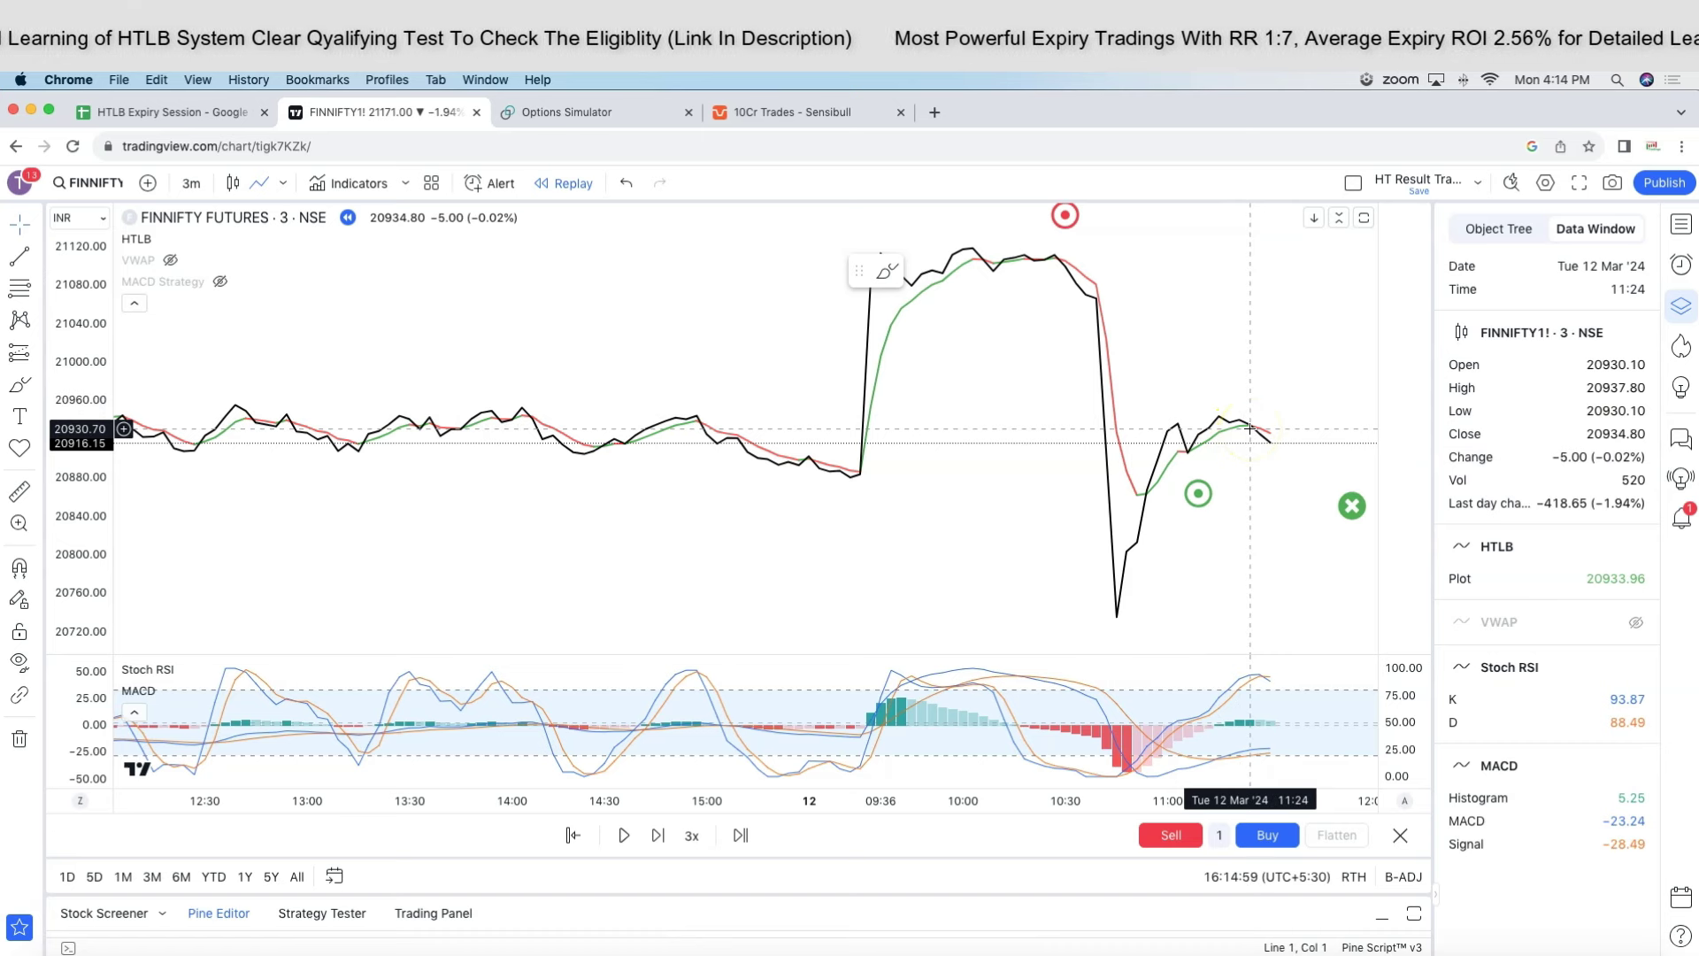
left_click(1218, 449)
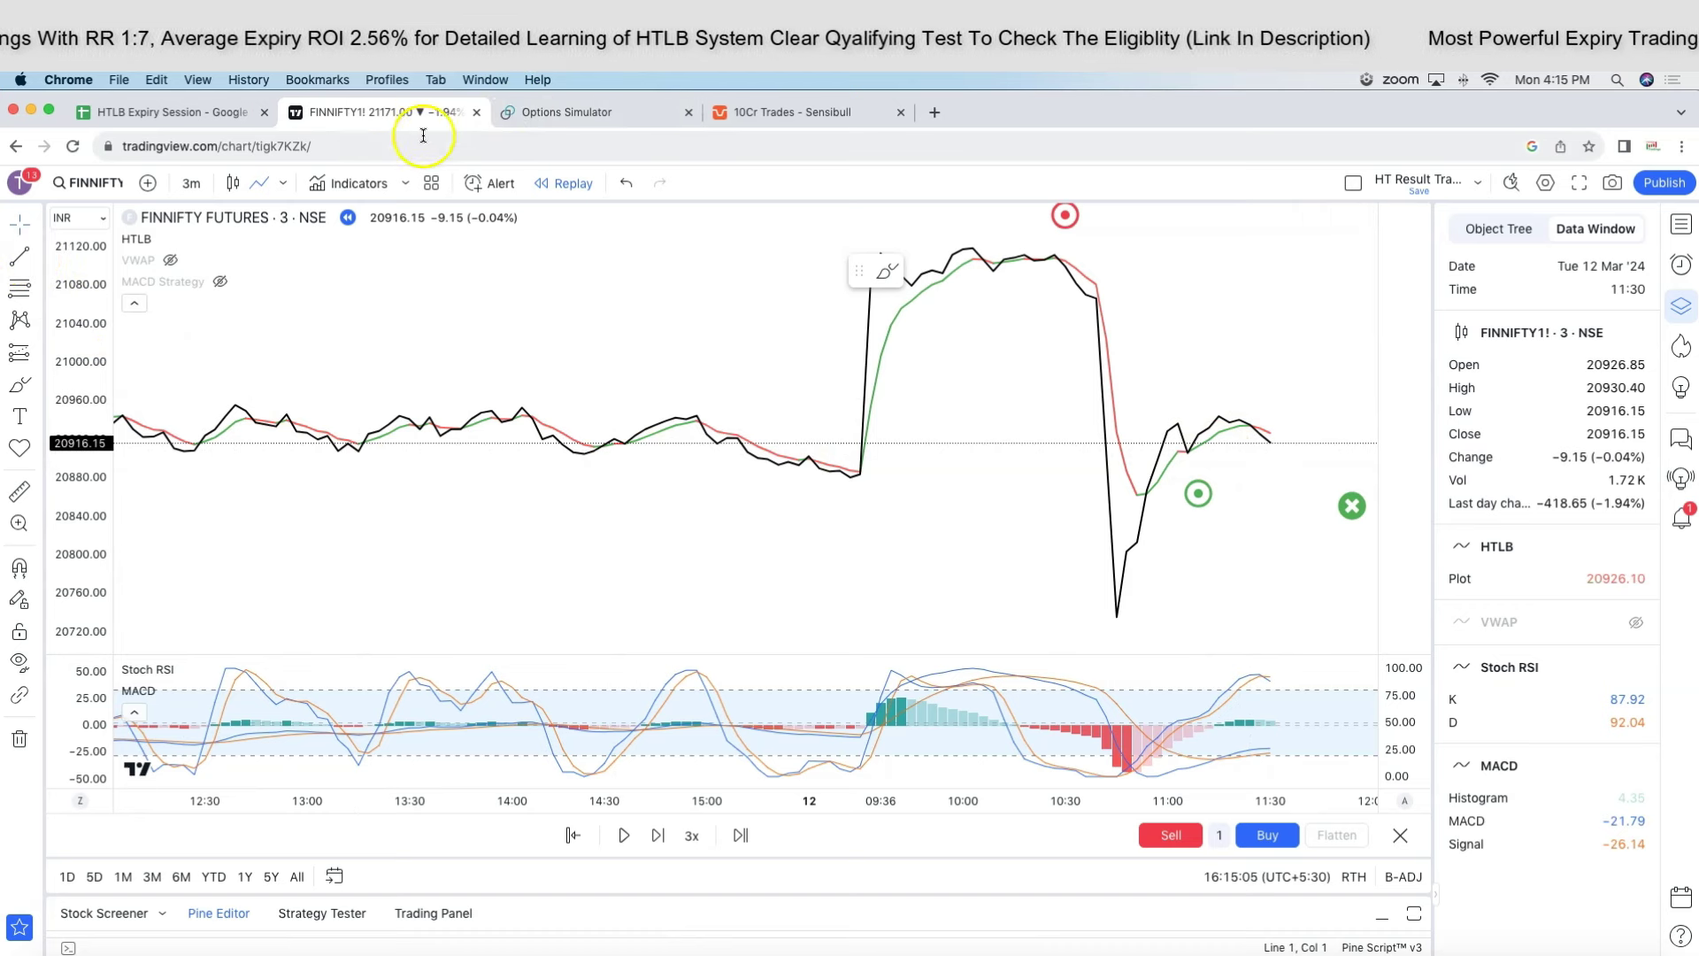
left_click(37, 256)
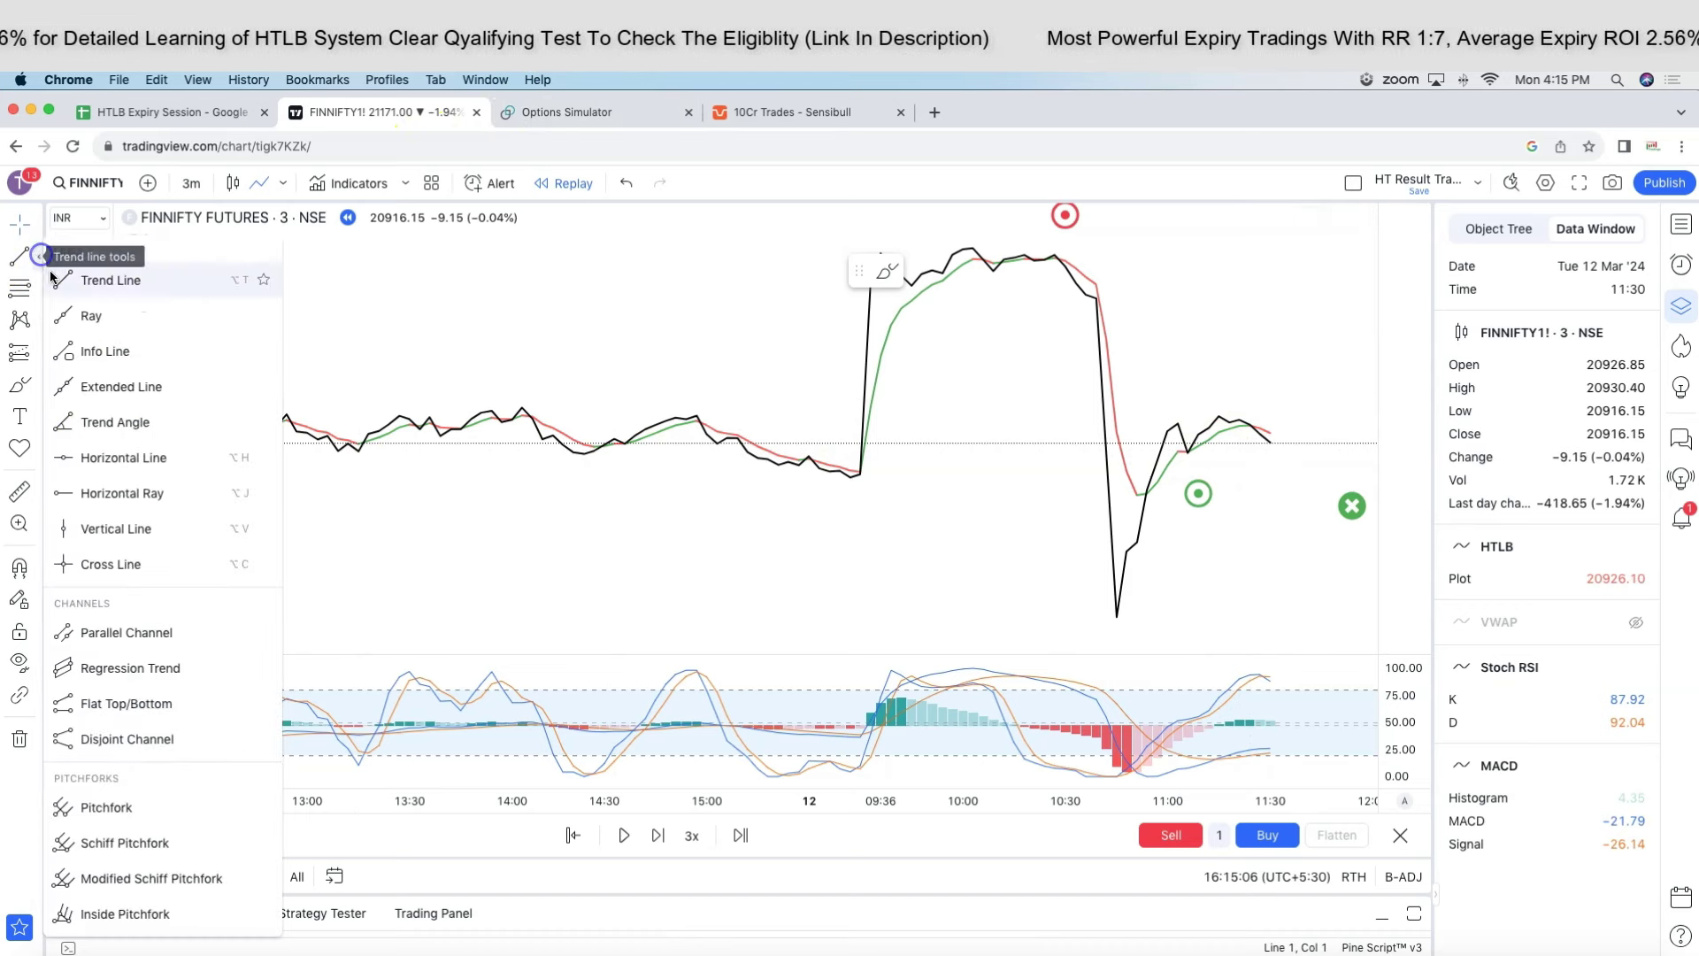
left_click(115, 457)
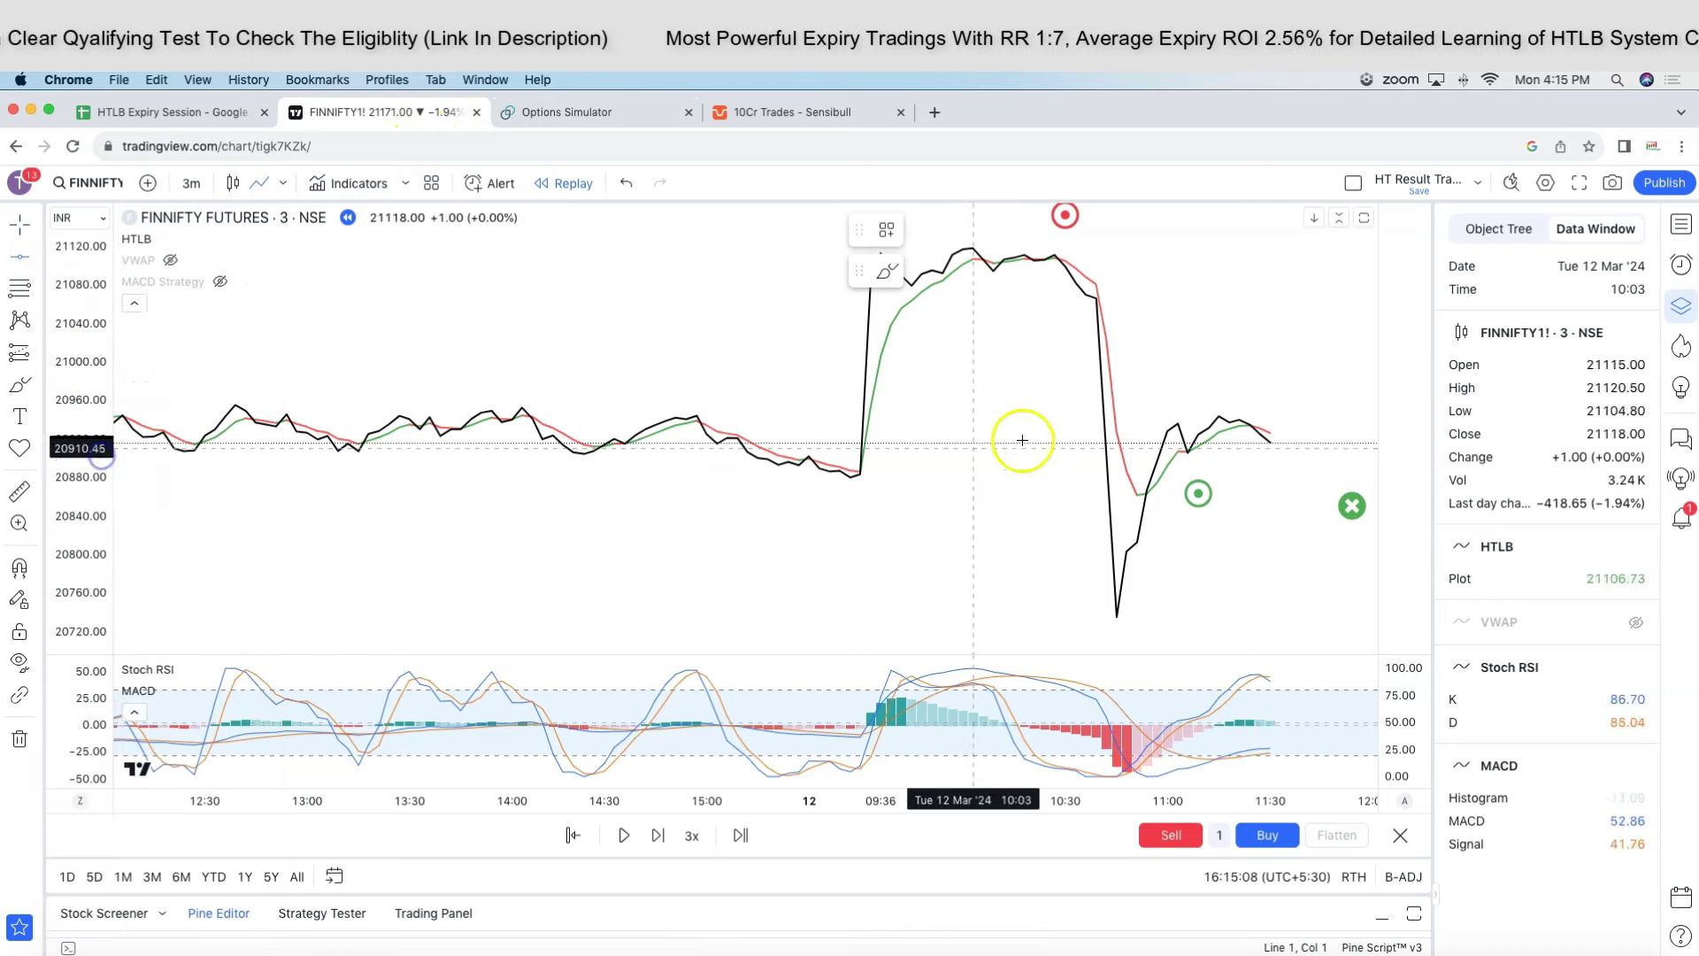
left_click(1155, 450)
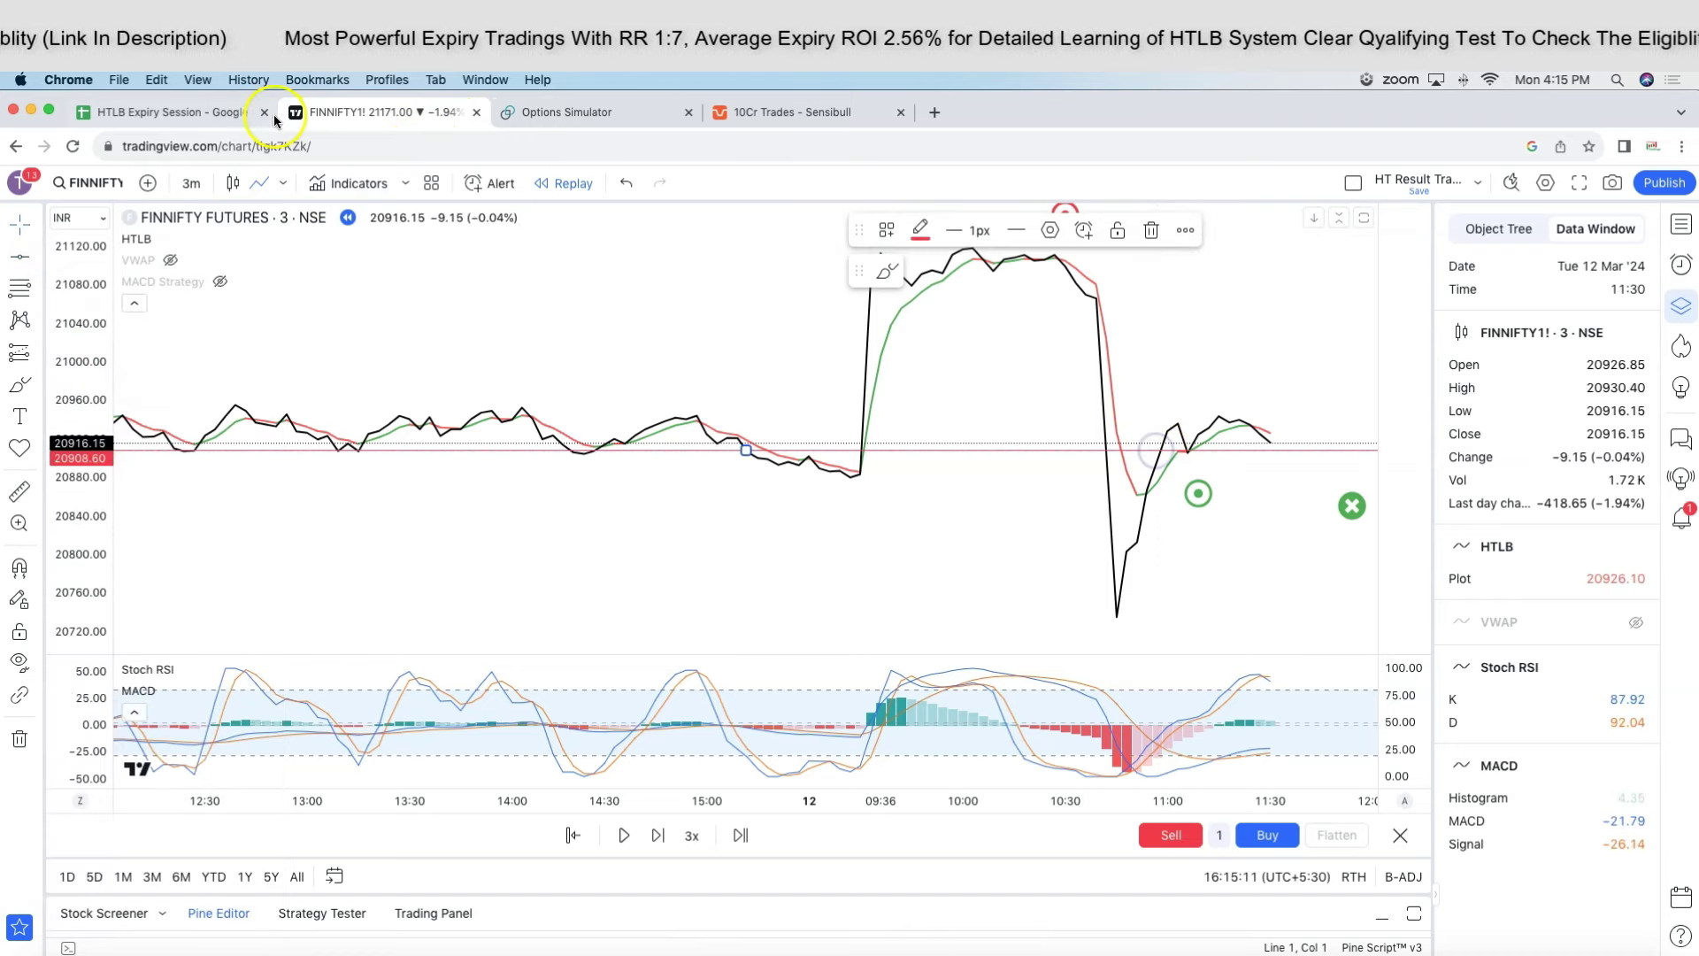
Check the Opstra positions, then examine the FINNIFTY price against the HTLB and horizontal lines between 11:03 and 11:30 in TradingView.
left_click(521, 112)
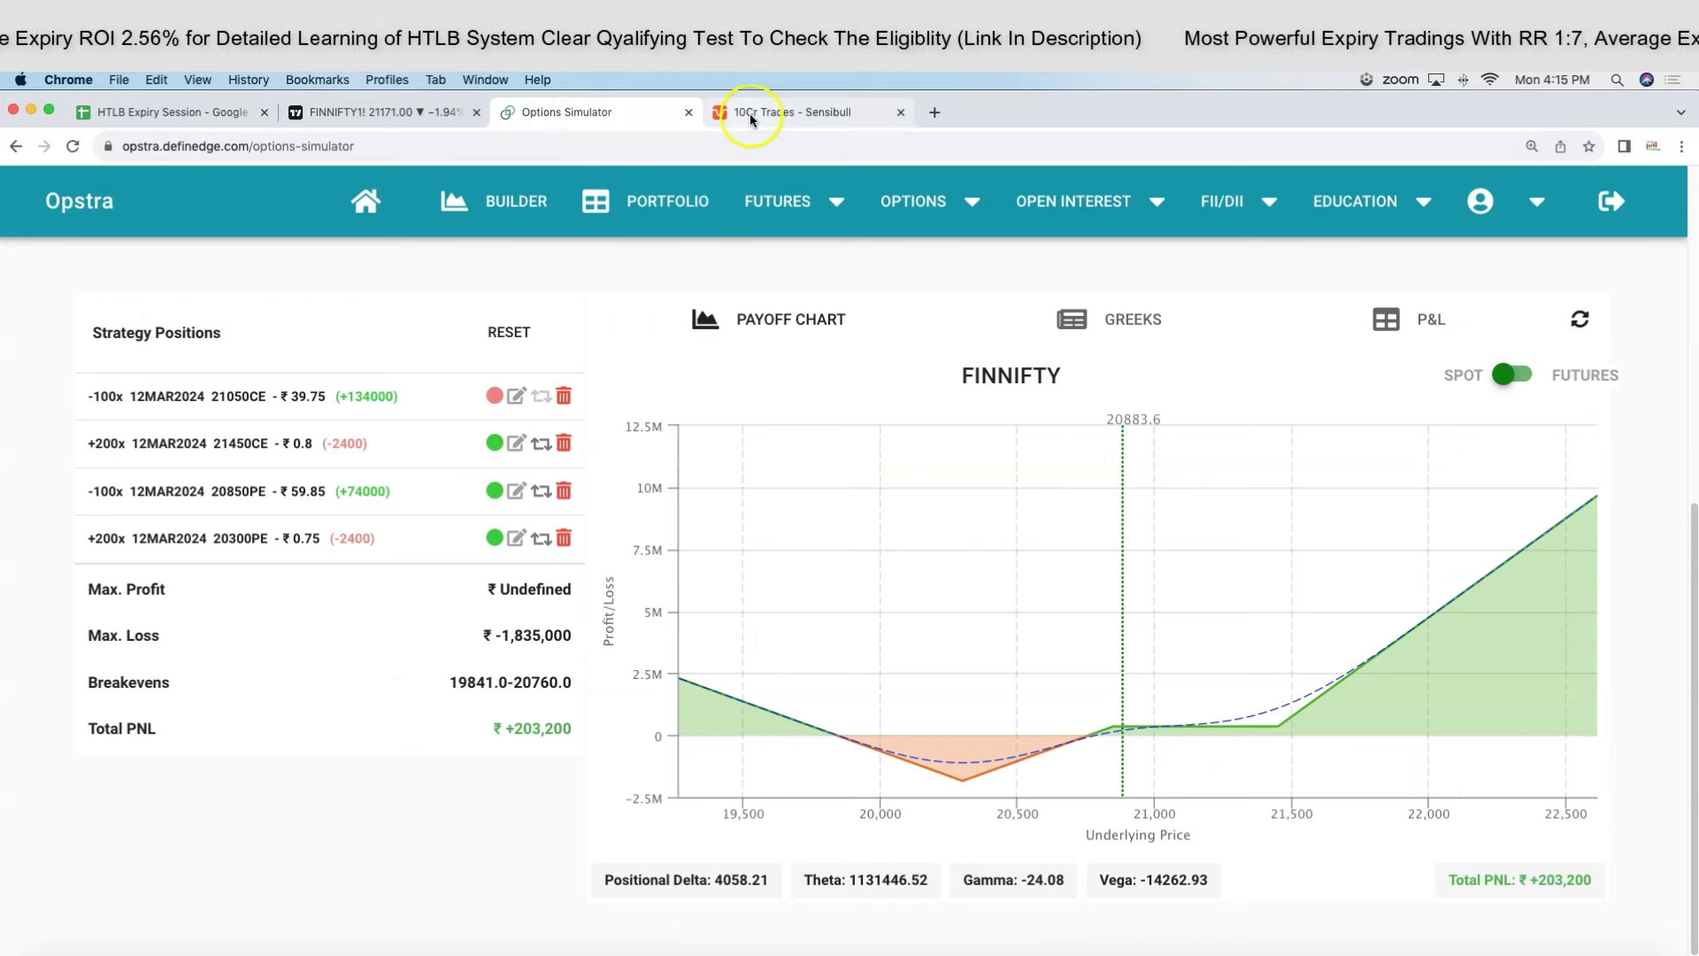
left_click(345, 112)
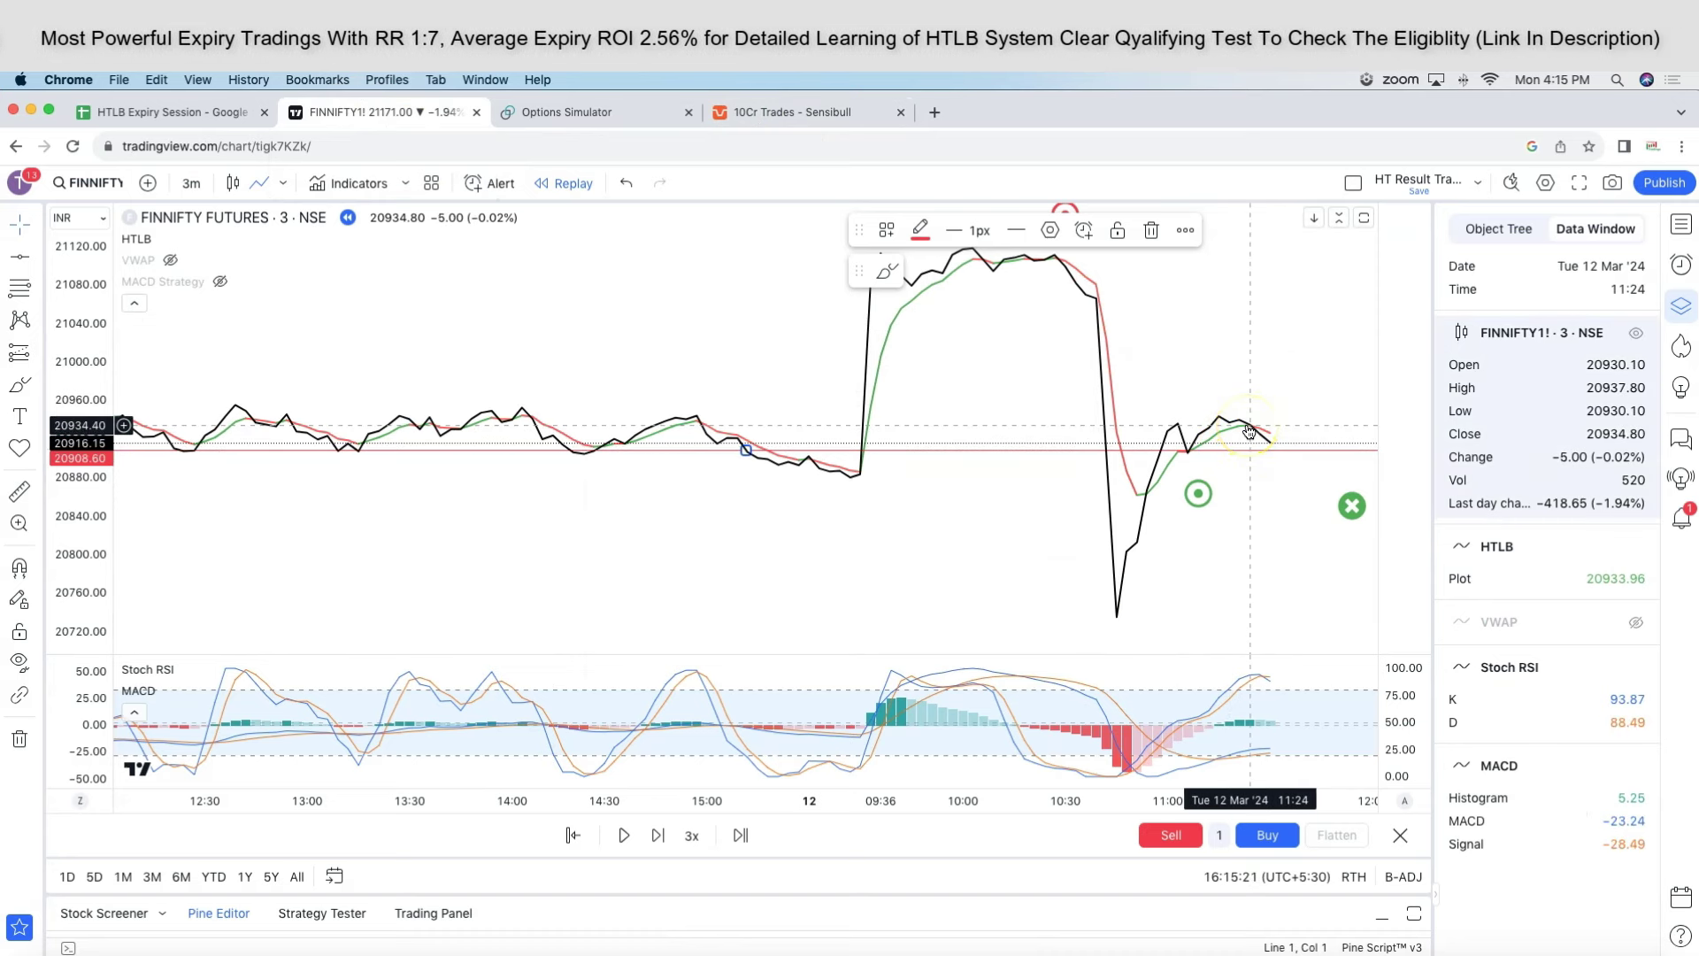
left_click(1267, 437)
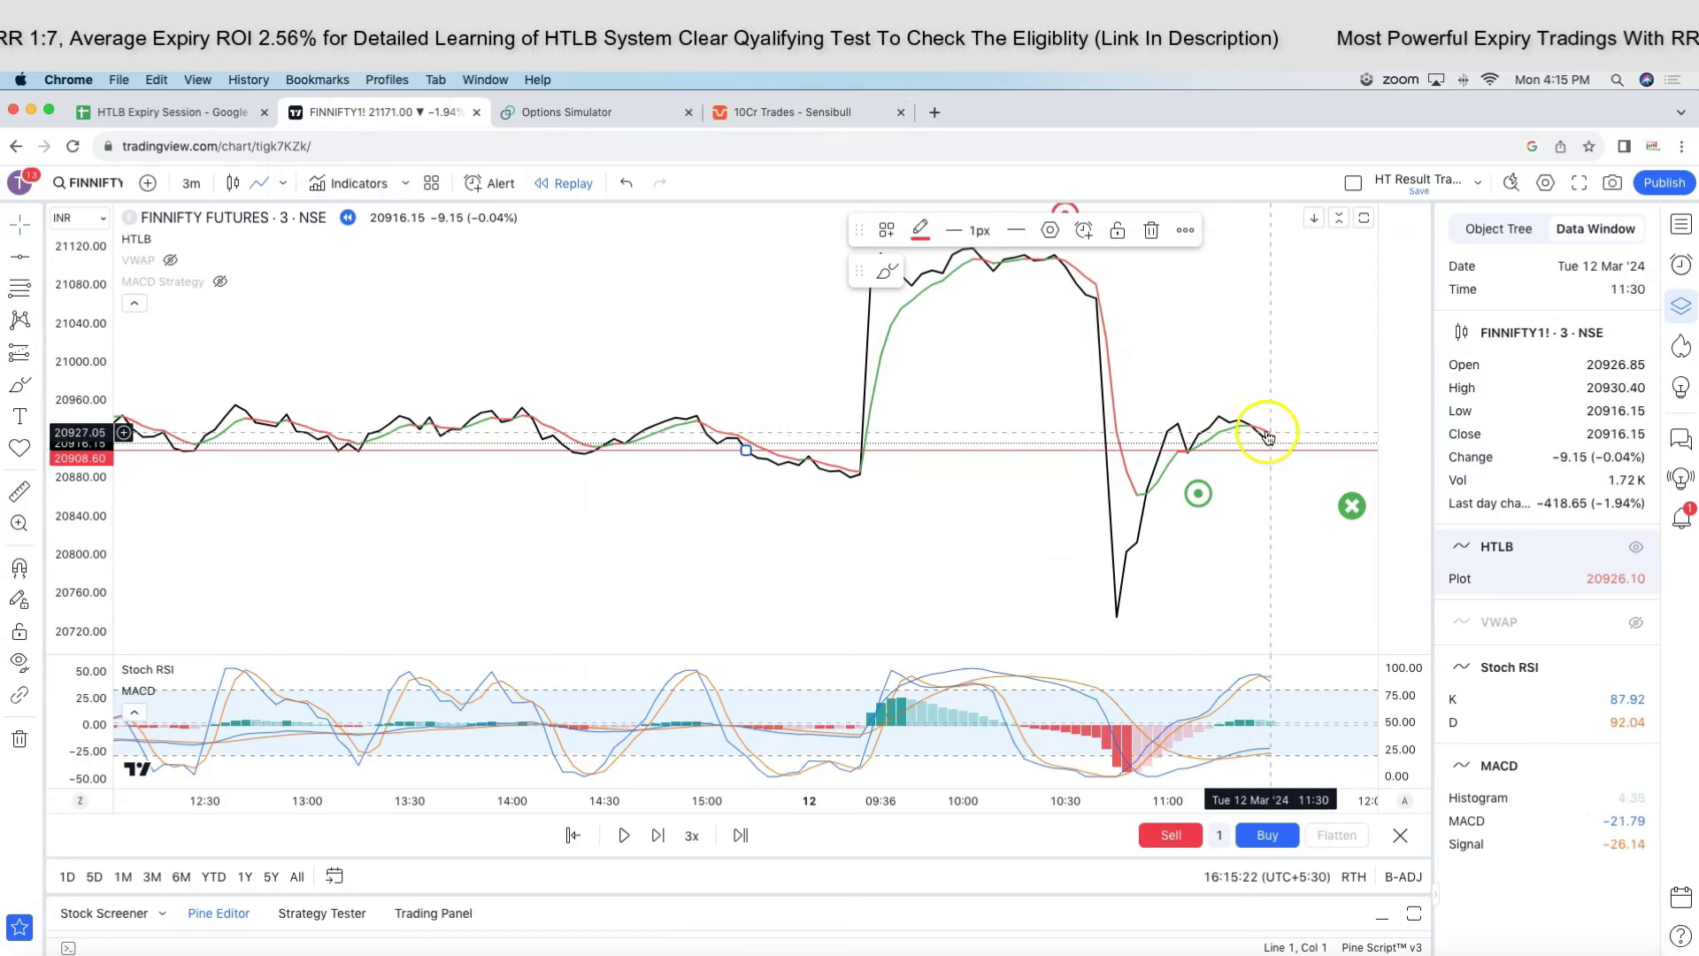
left_click(1309, 456)
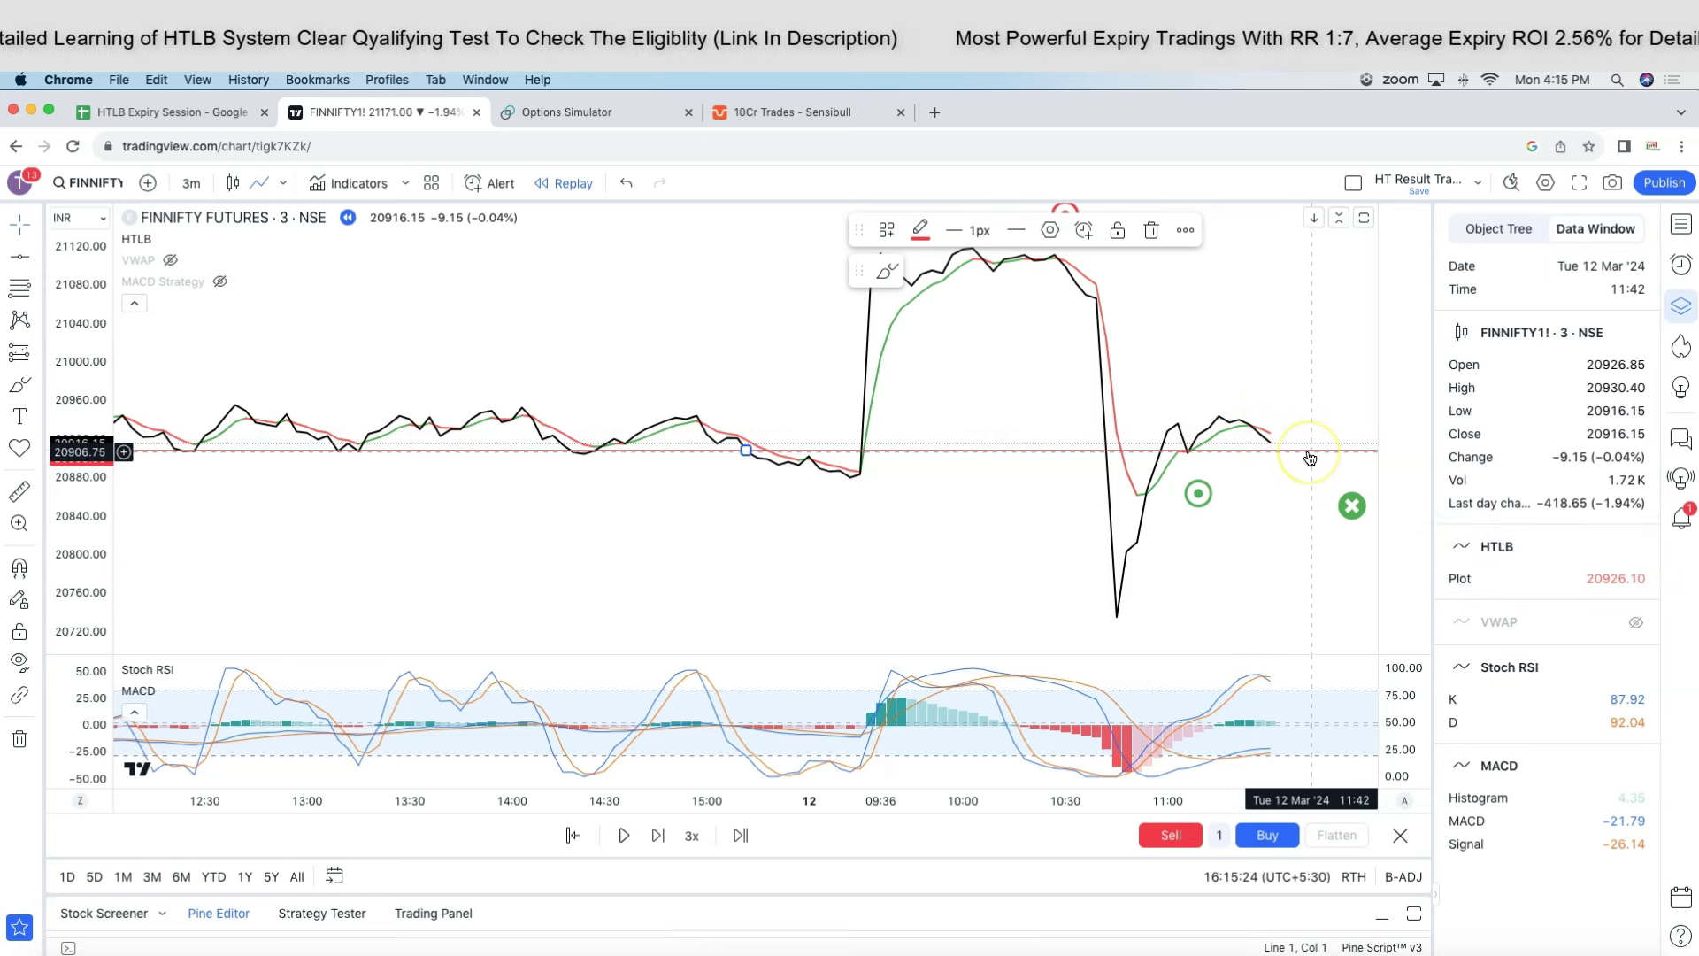
left_click(1269, 451)
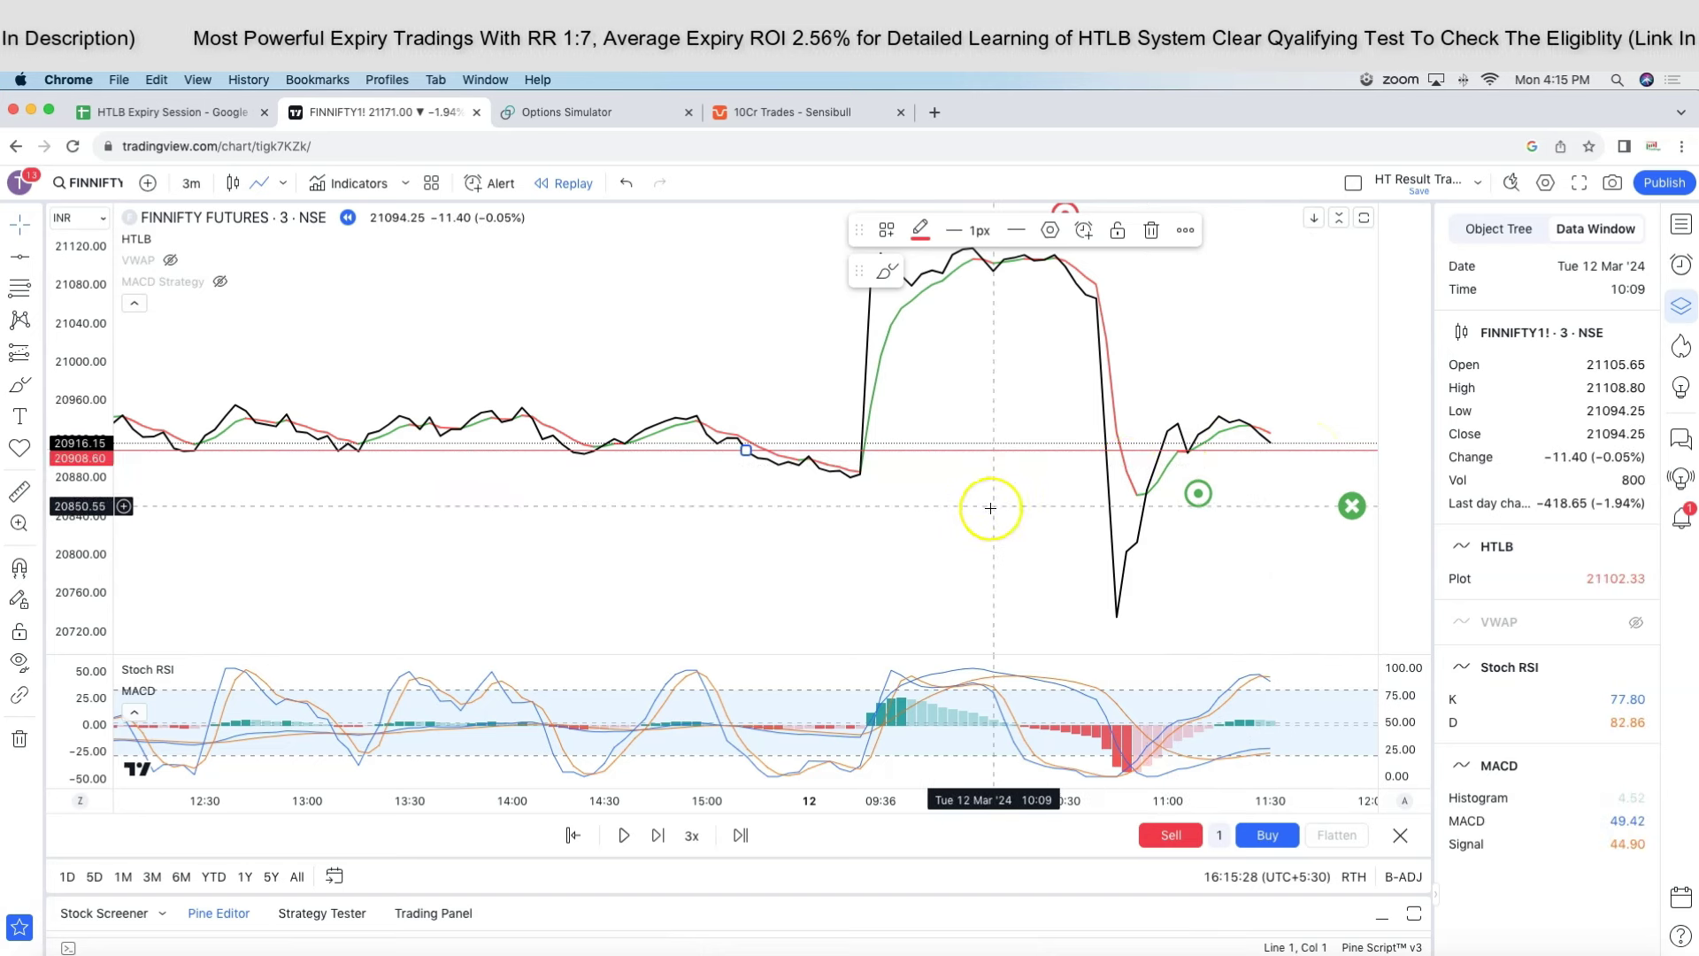
scroll(986, 505, "up", 1)
left_click(1244, 428)
left_click(1244, 572)
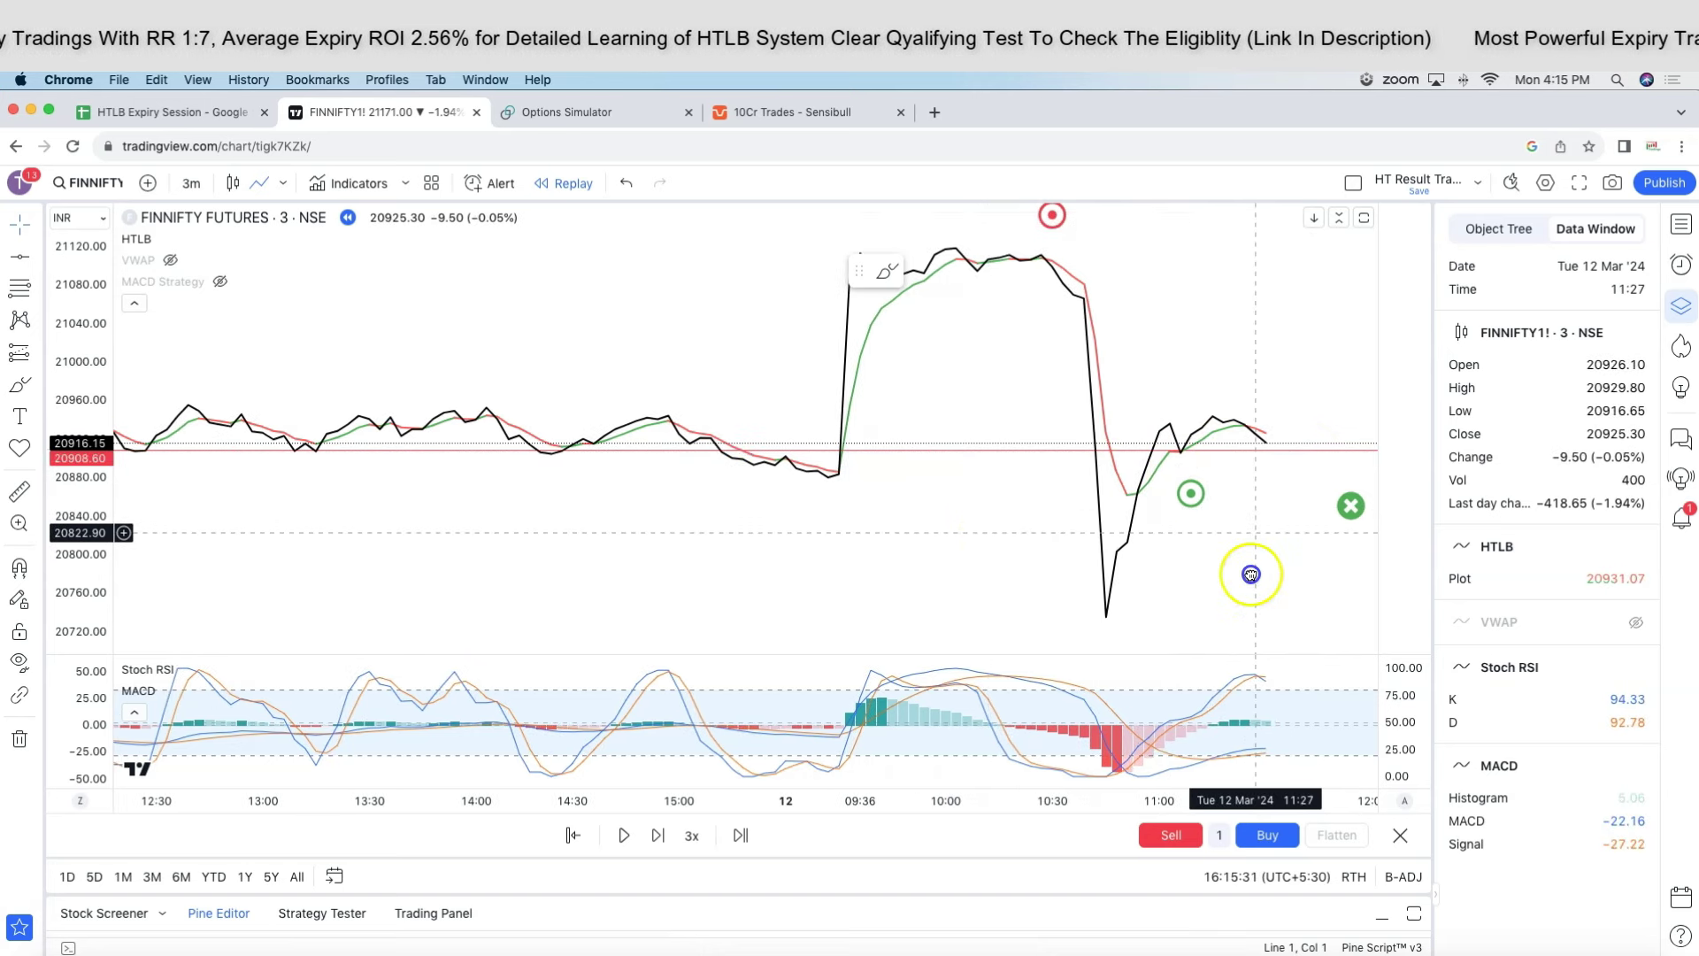
left_click(1241, 435)
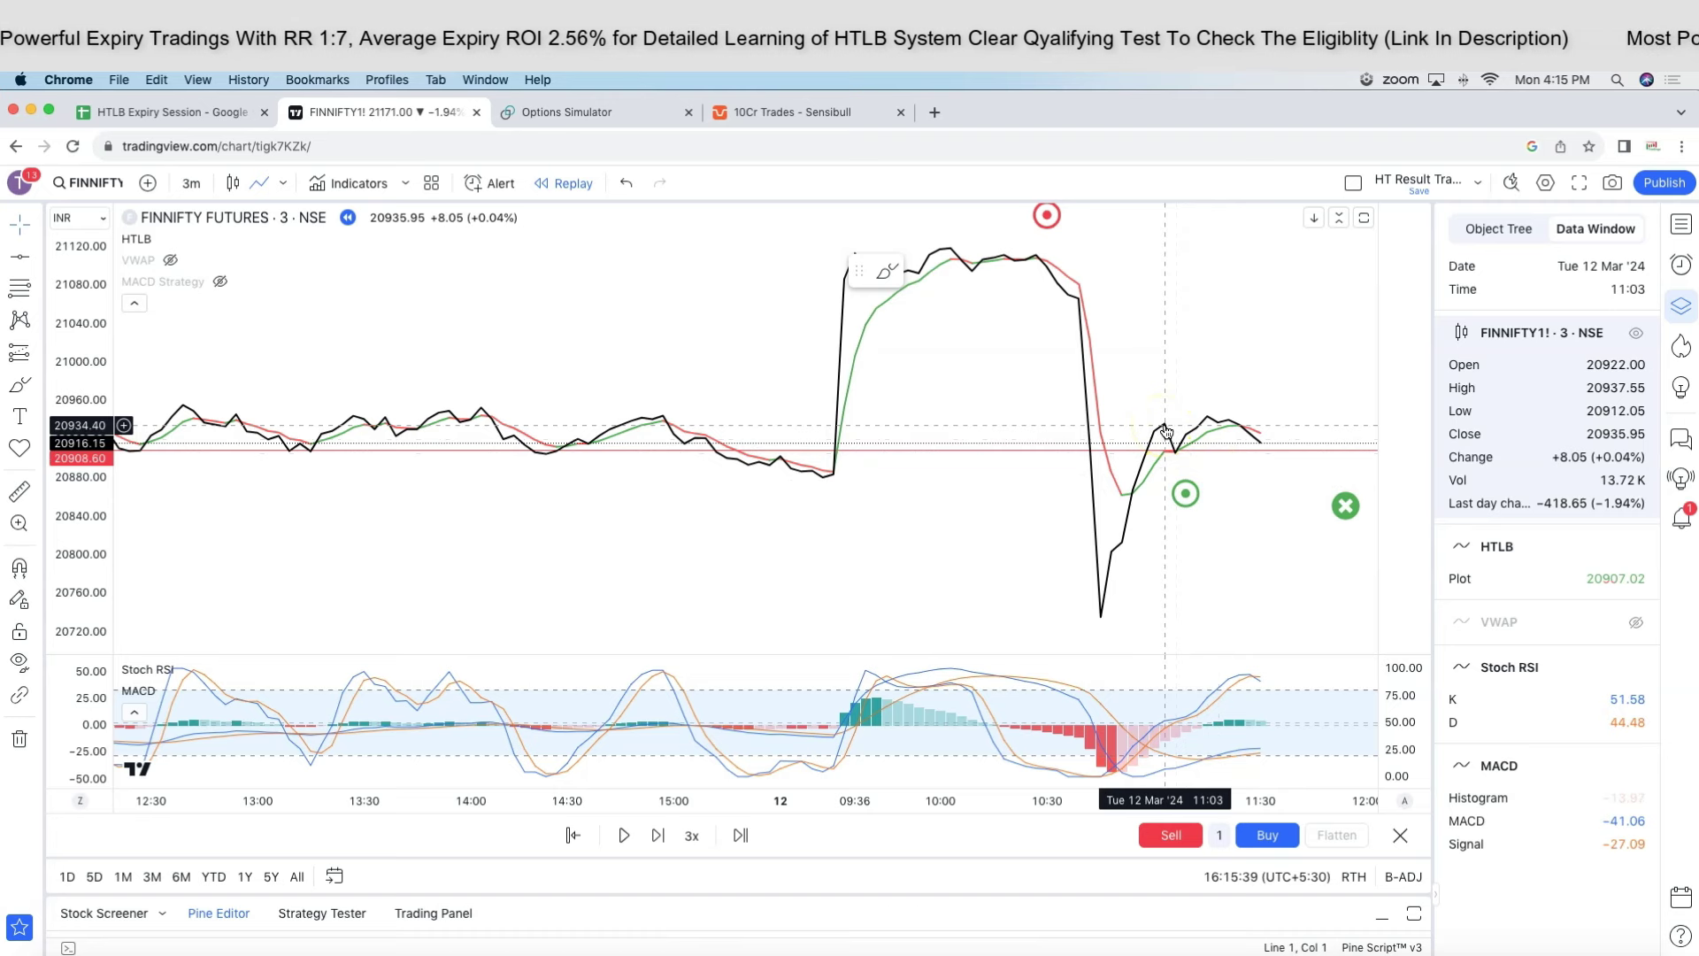
left_click(1206, 430)
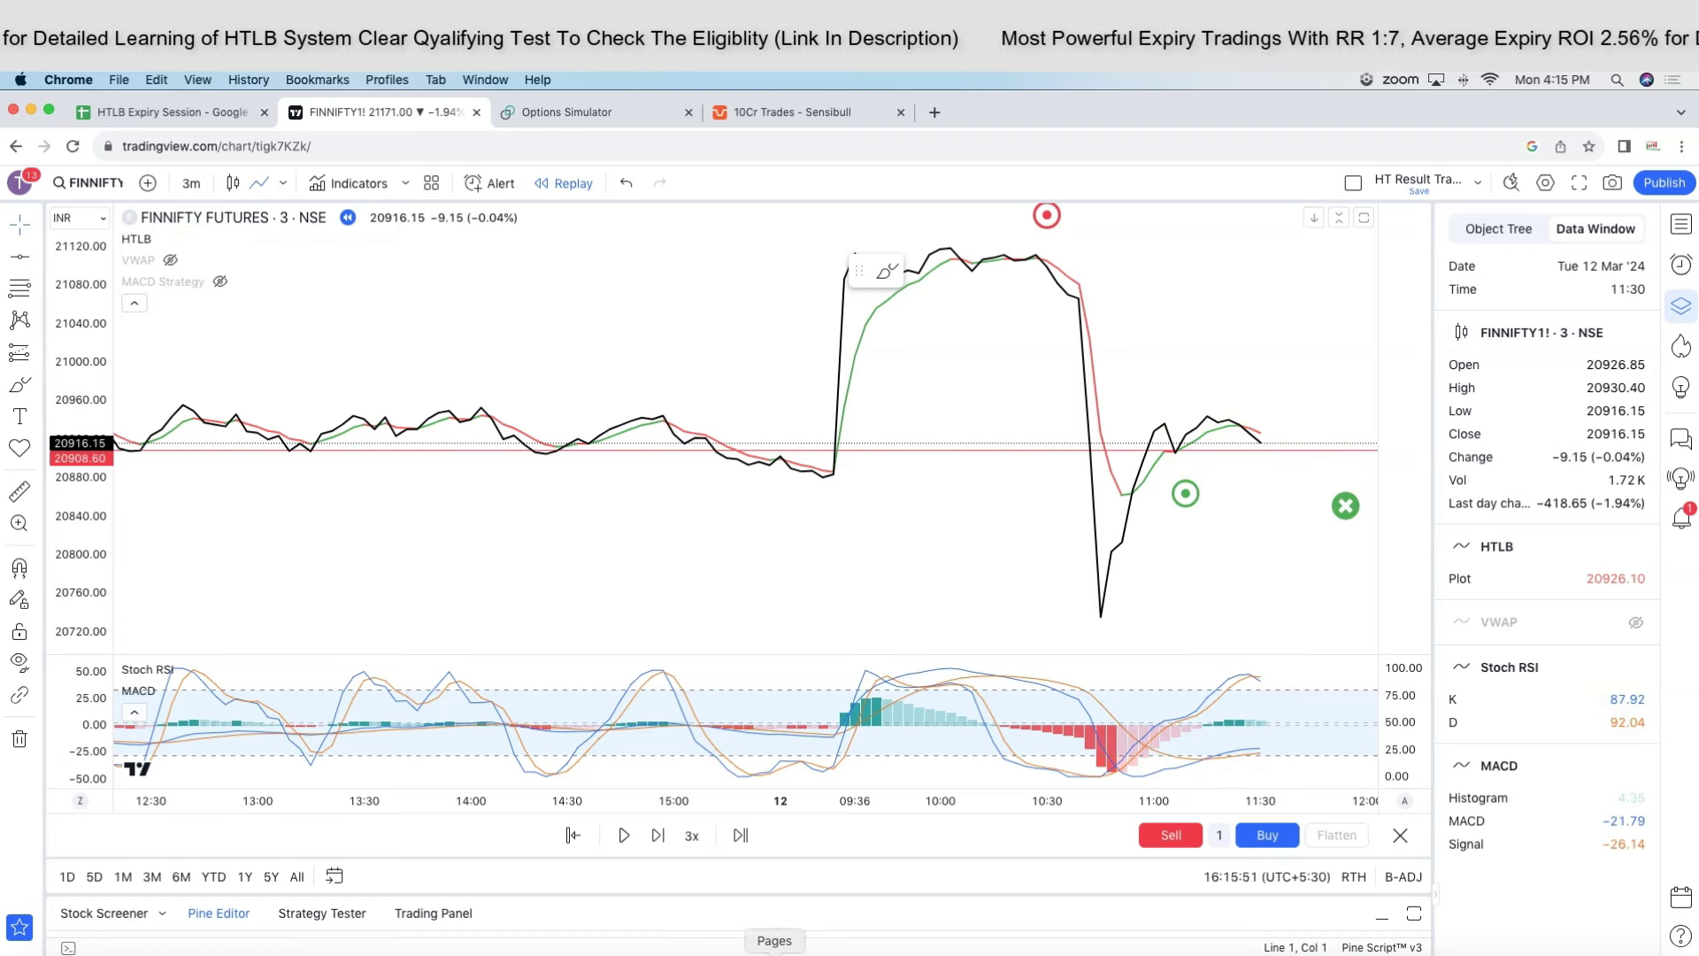
Advance the FINNIFTY chart replay in stages to the 12:00 bar.
left_click(624, 836)
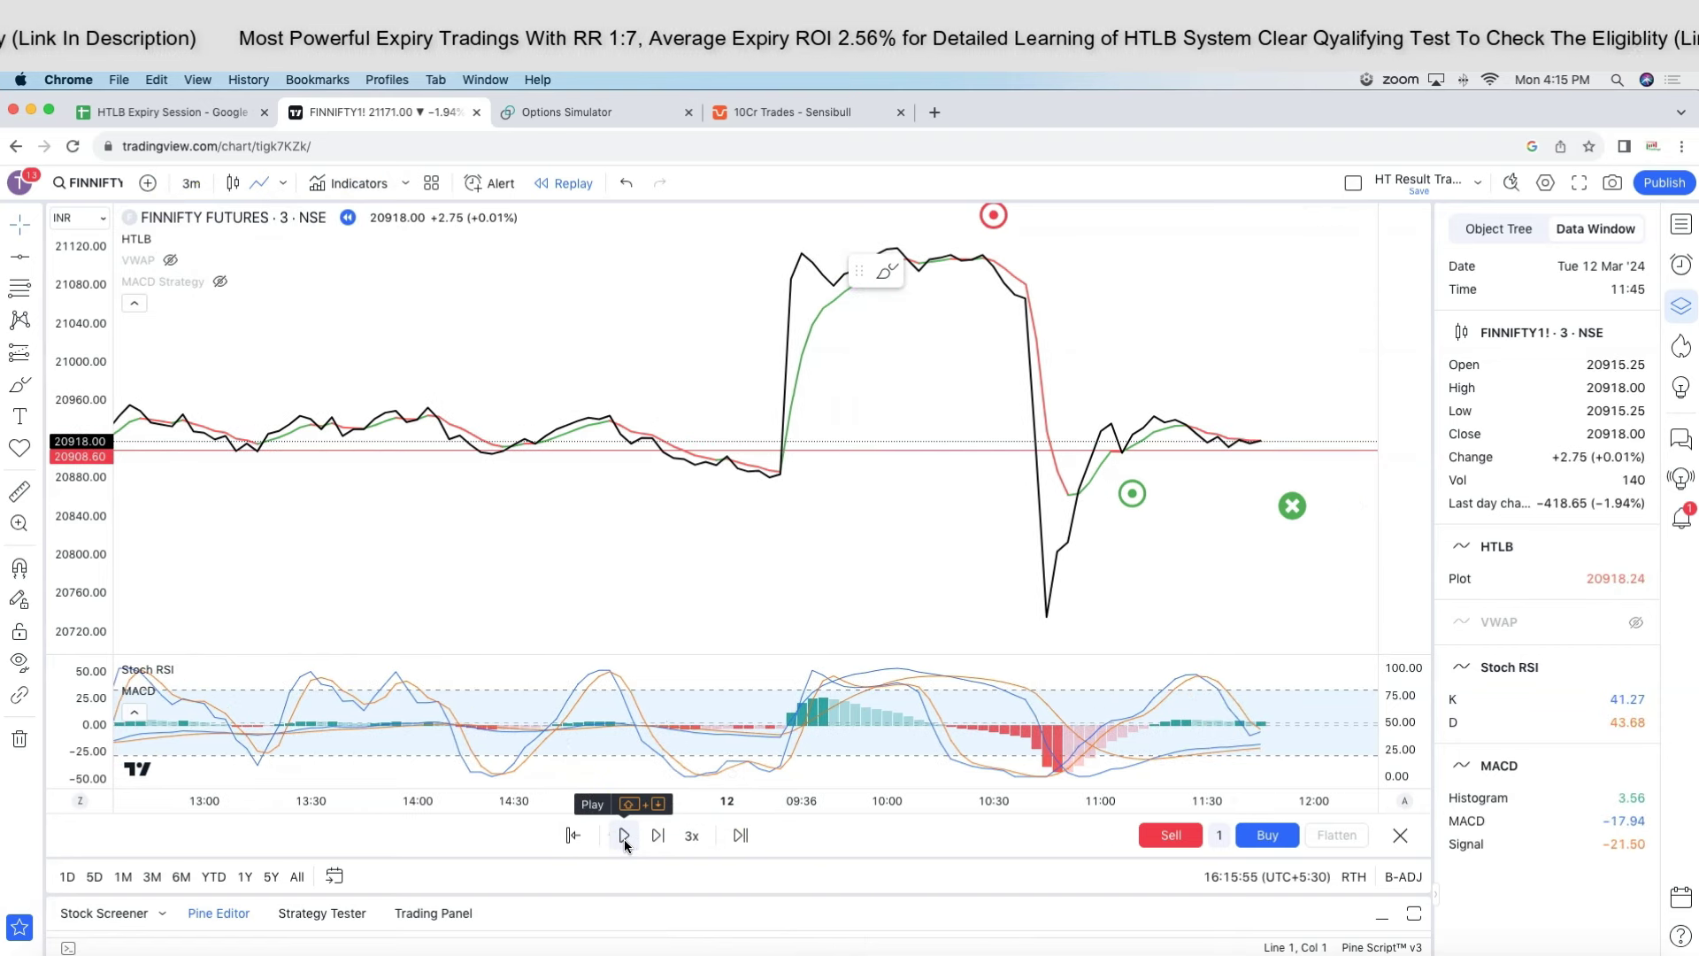
left_click(624, 837)
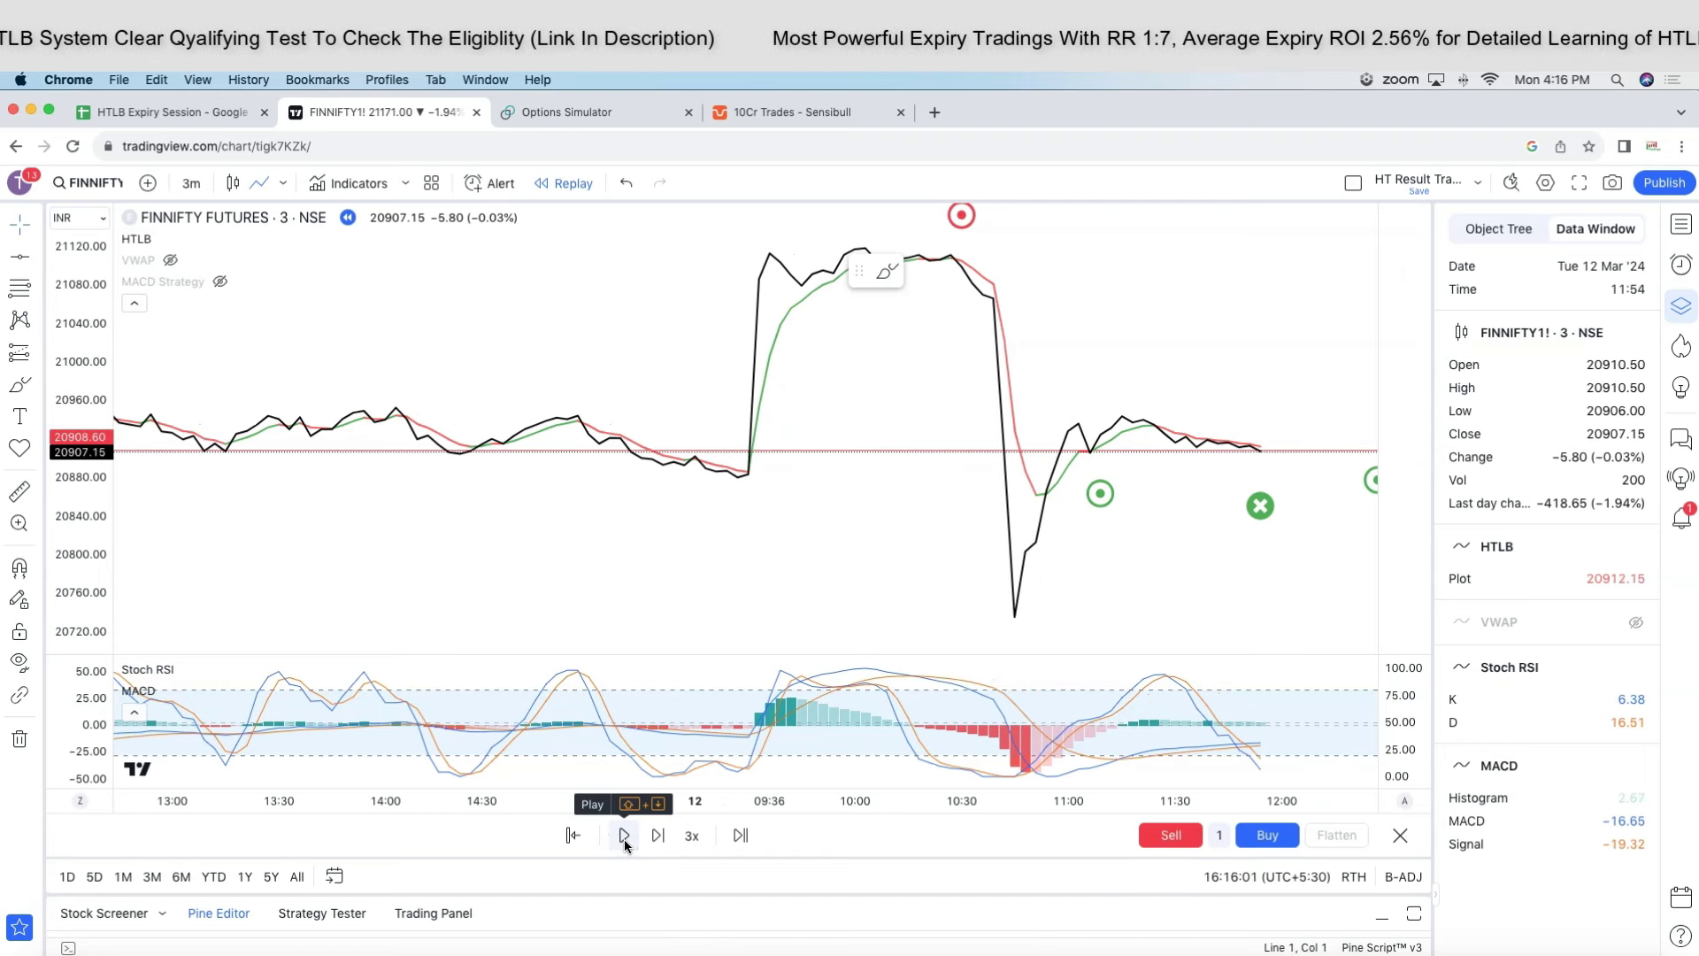
left_click(624, 837)
left_click(624, 837)
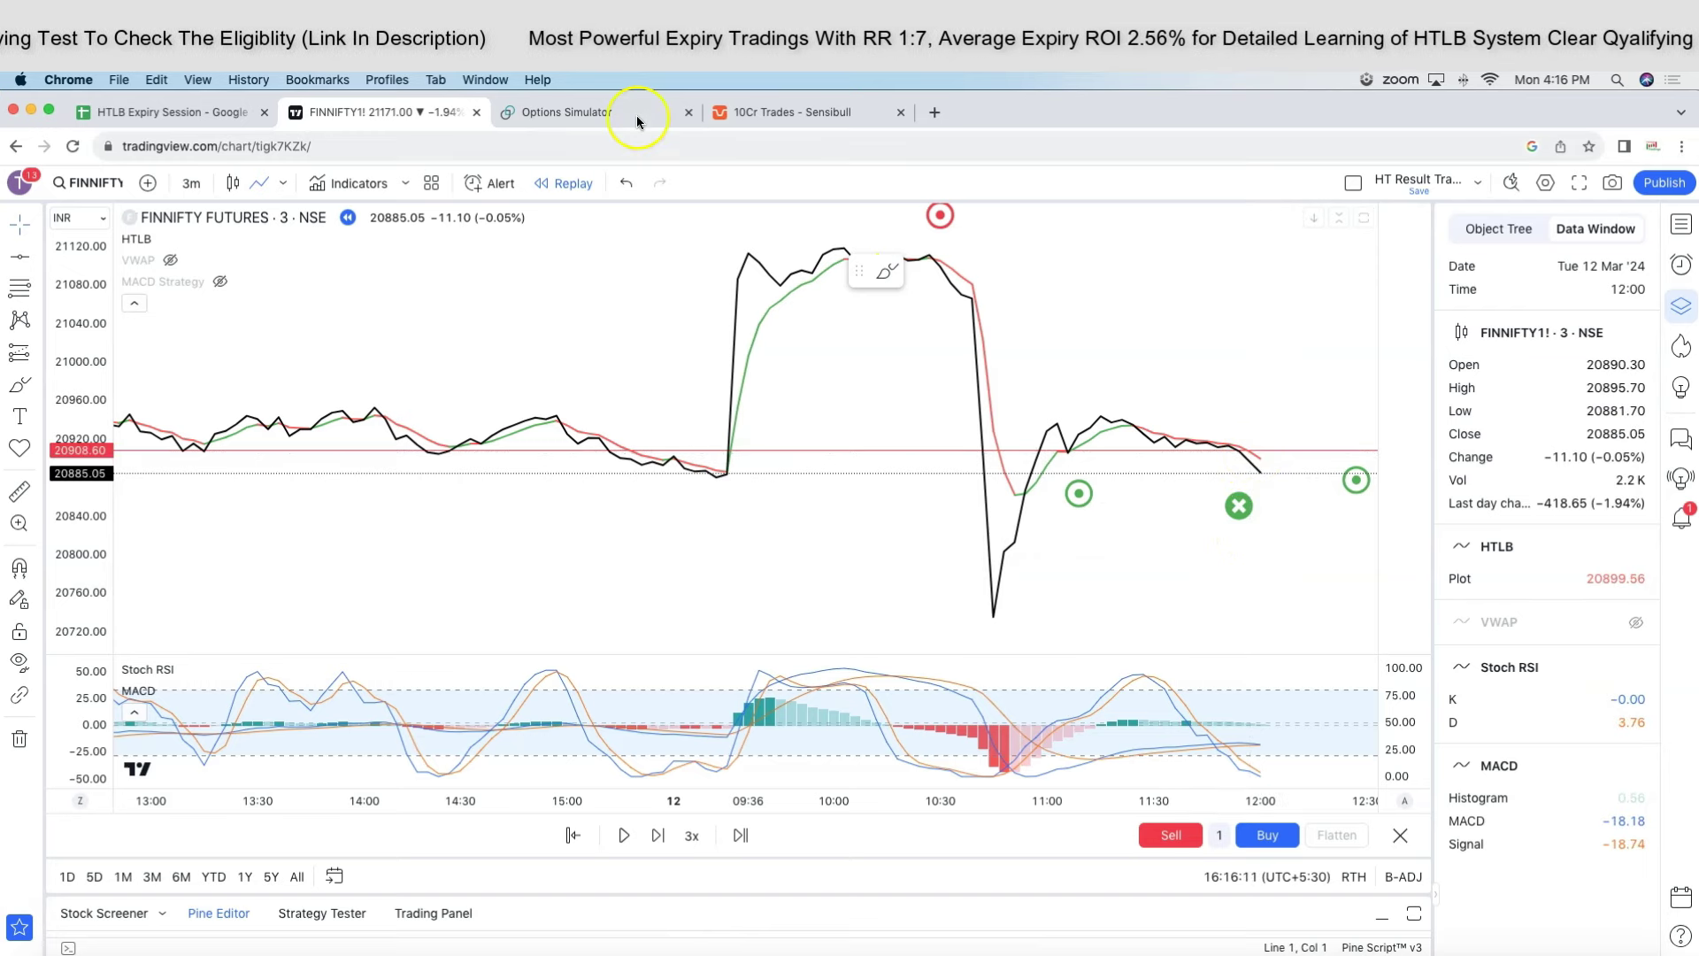
Switch to the Opstra Options Simulator and move the simulation forward to 12:00.
left_click(600, 119)
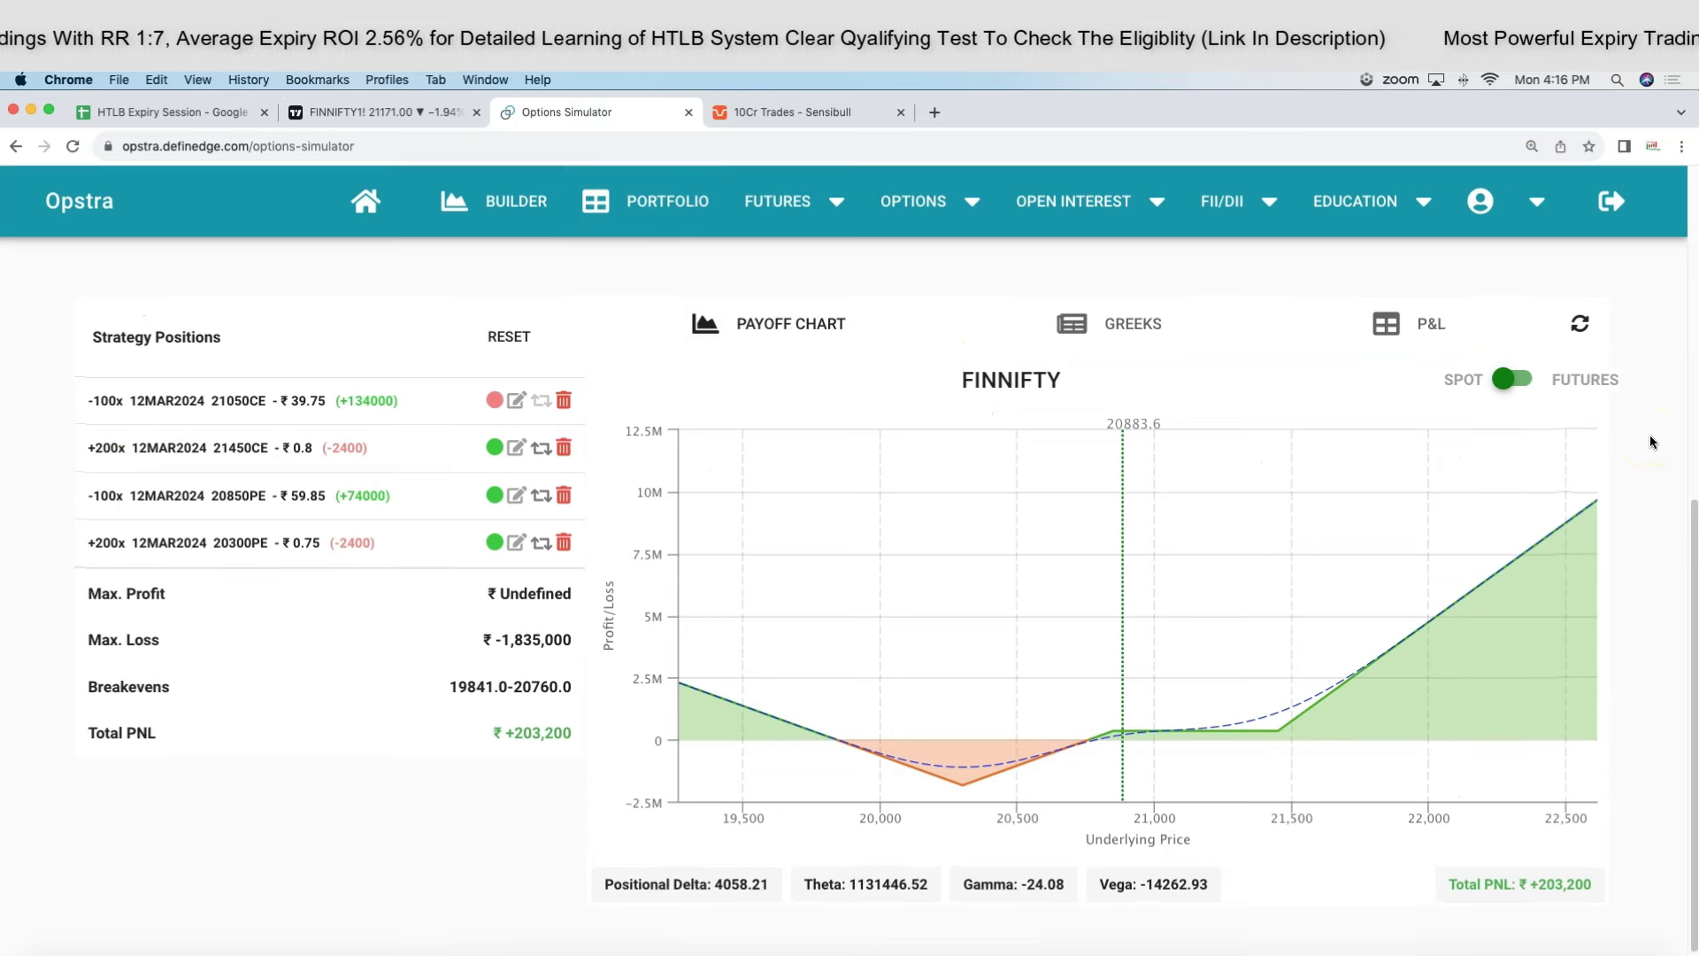
scroll(1651, 442, "up", 3)
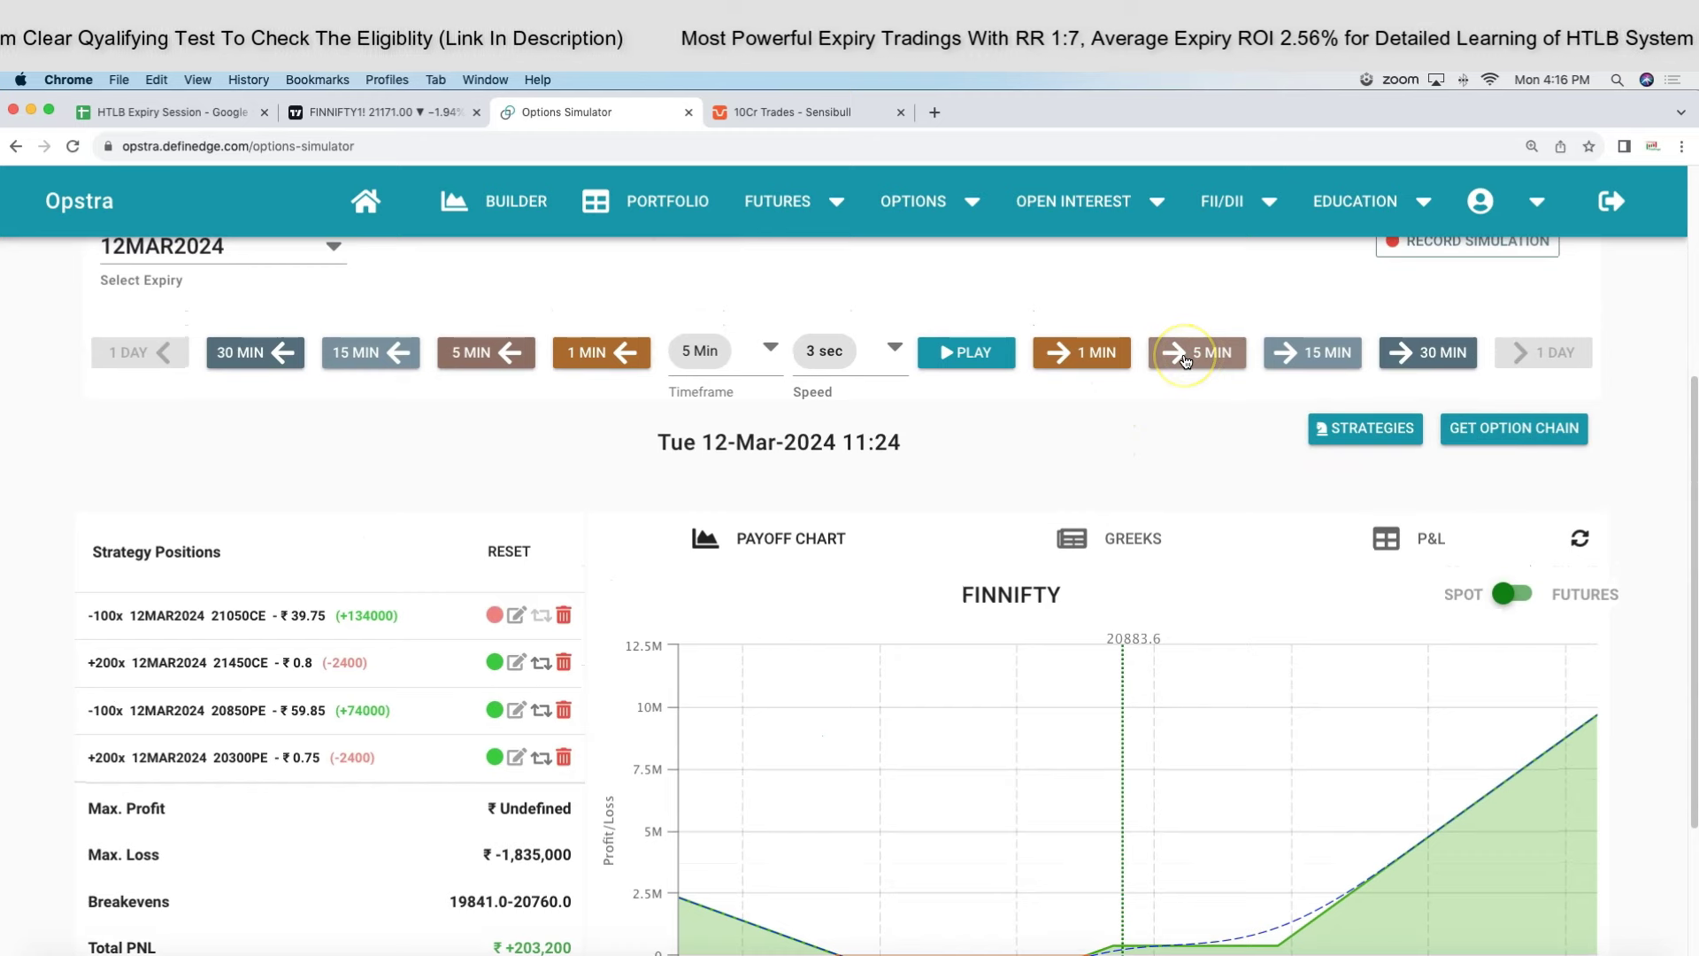
left_click(1308, 353)
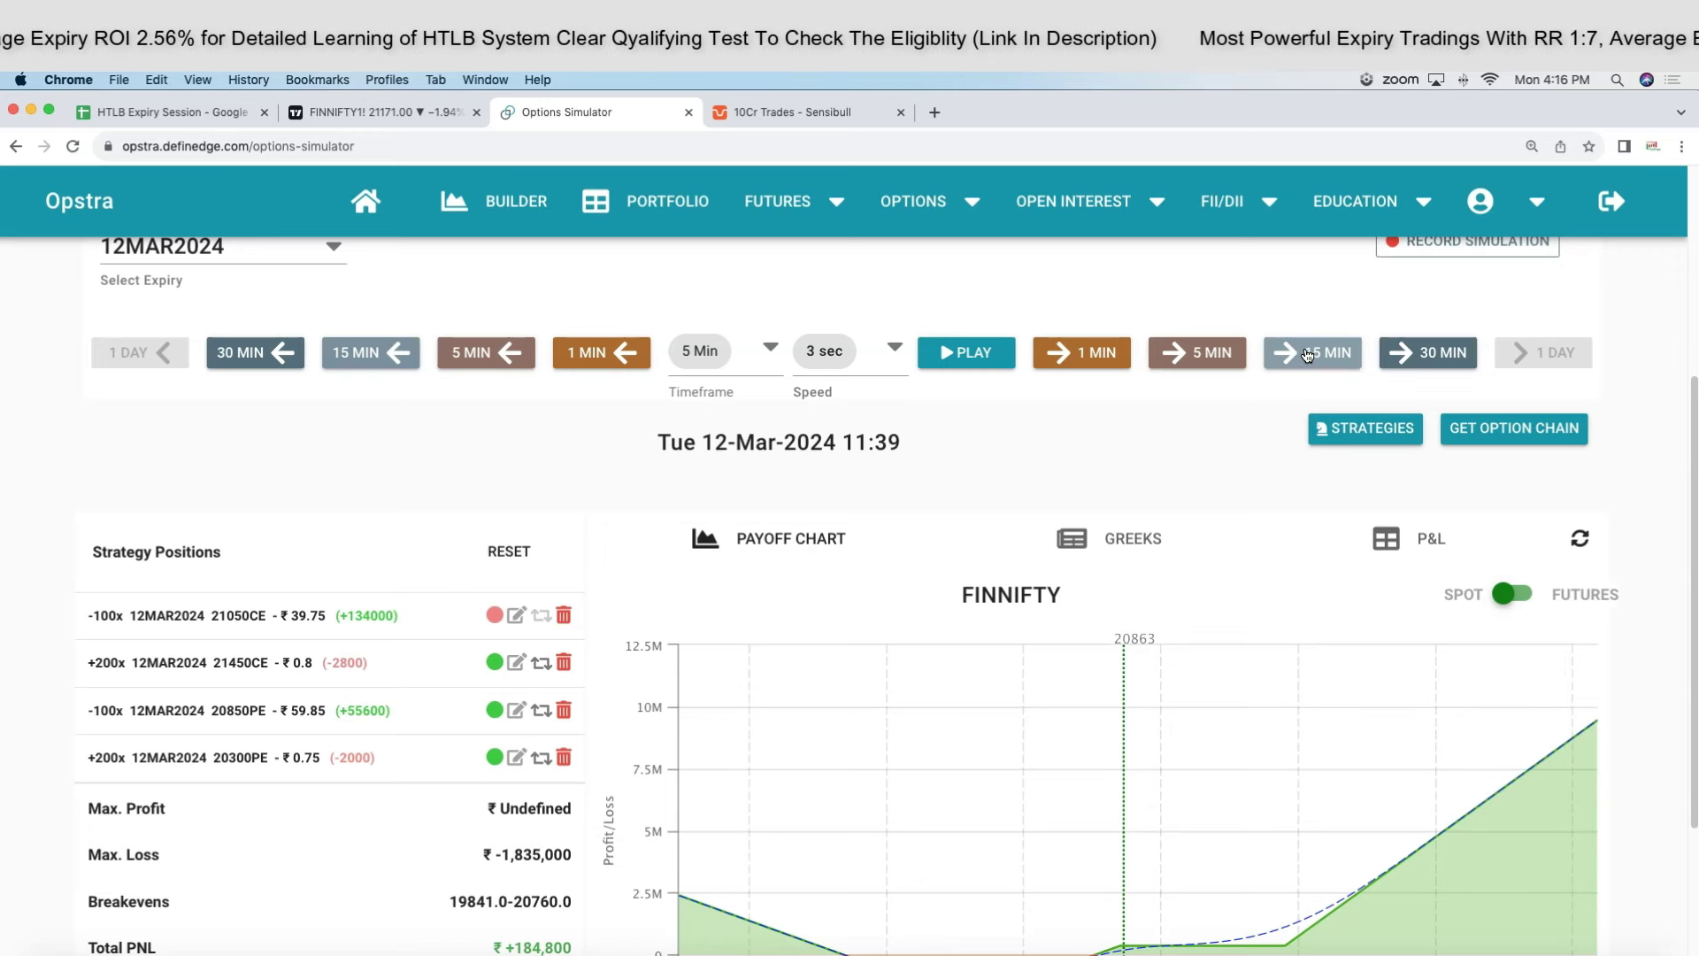
left_click(1308, 353)
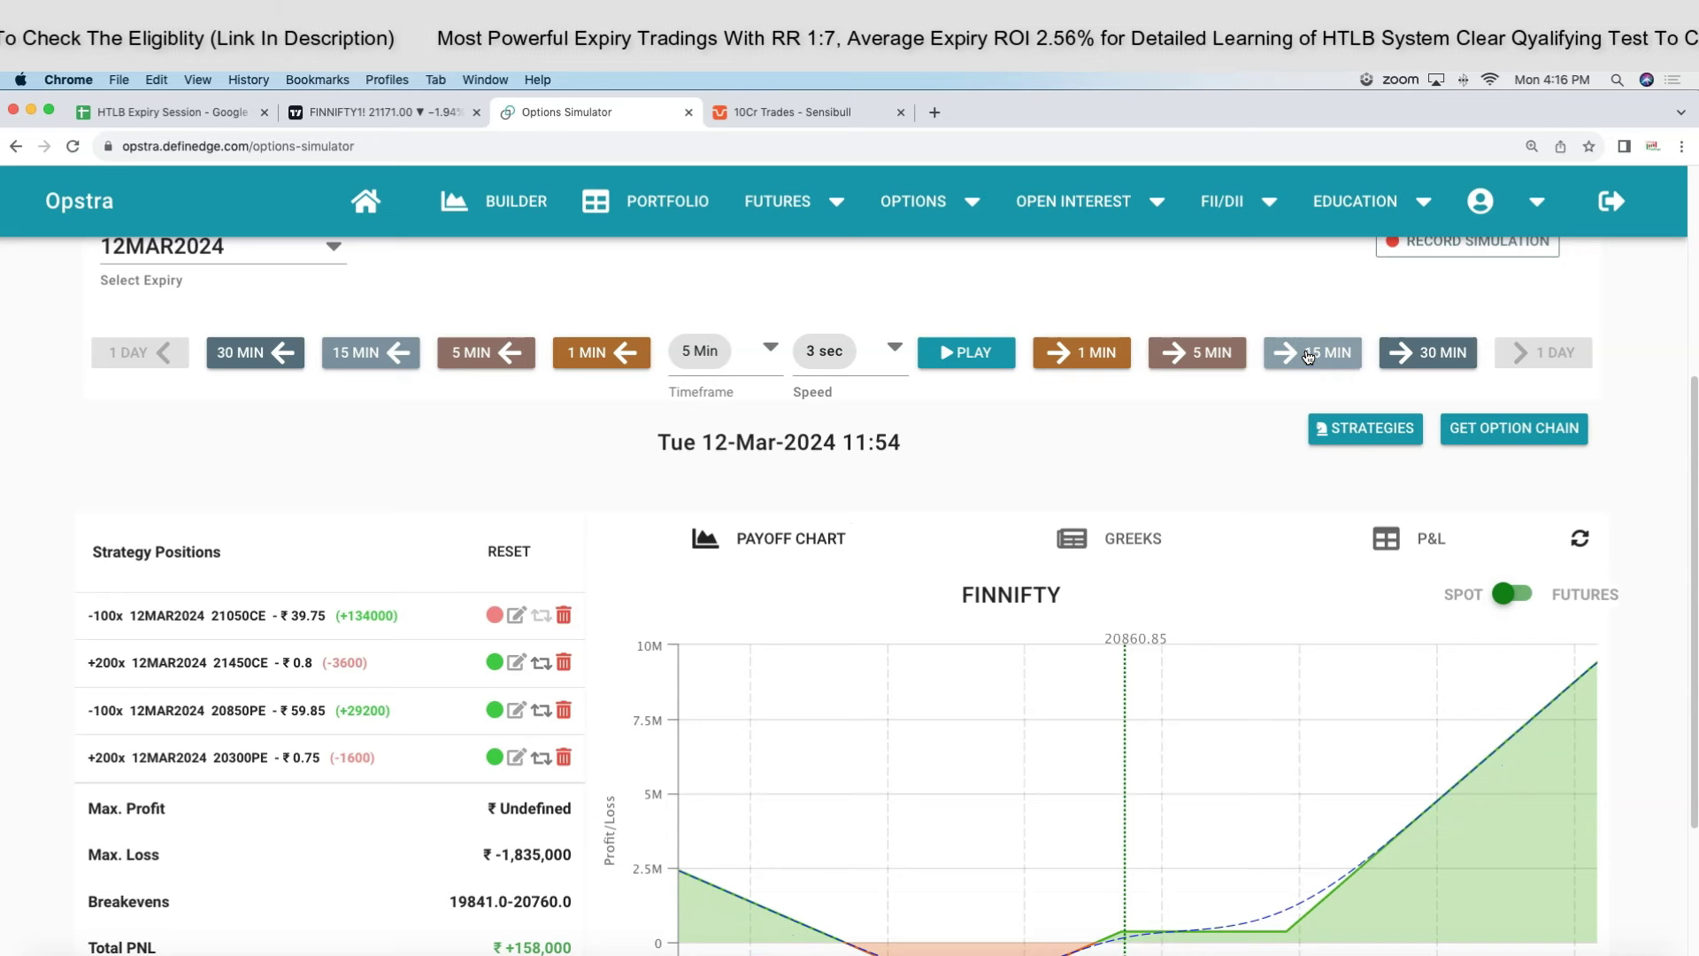
left_click(1215, 358)
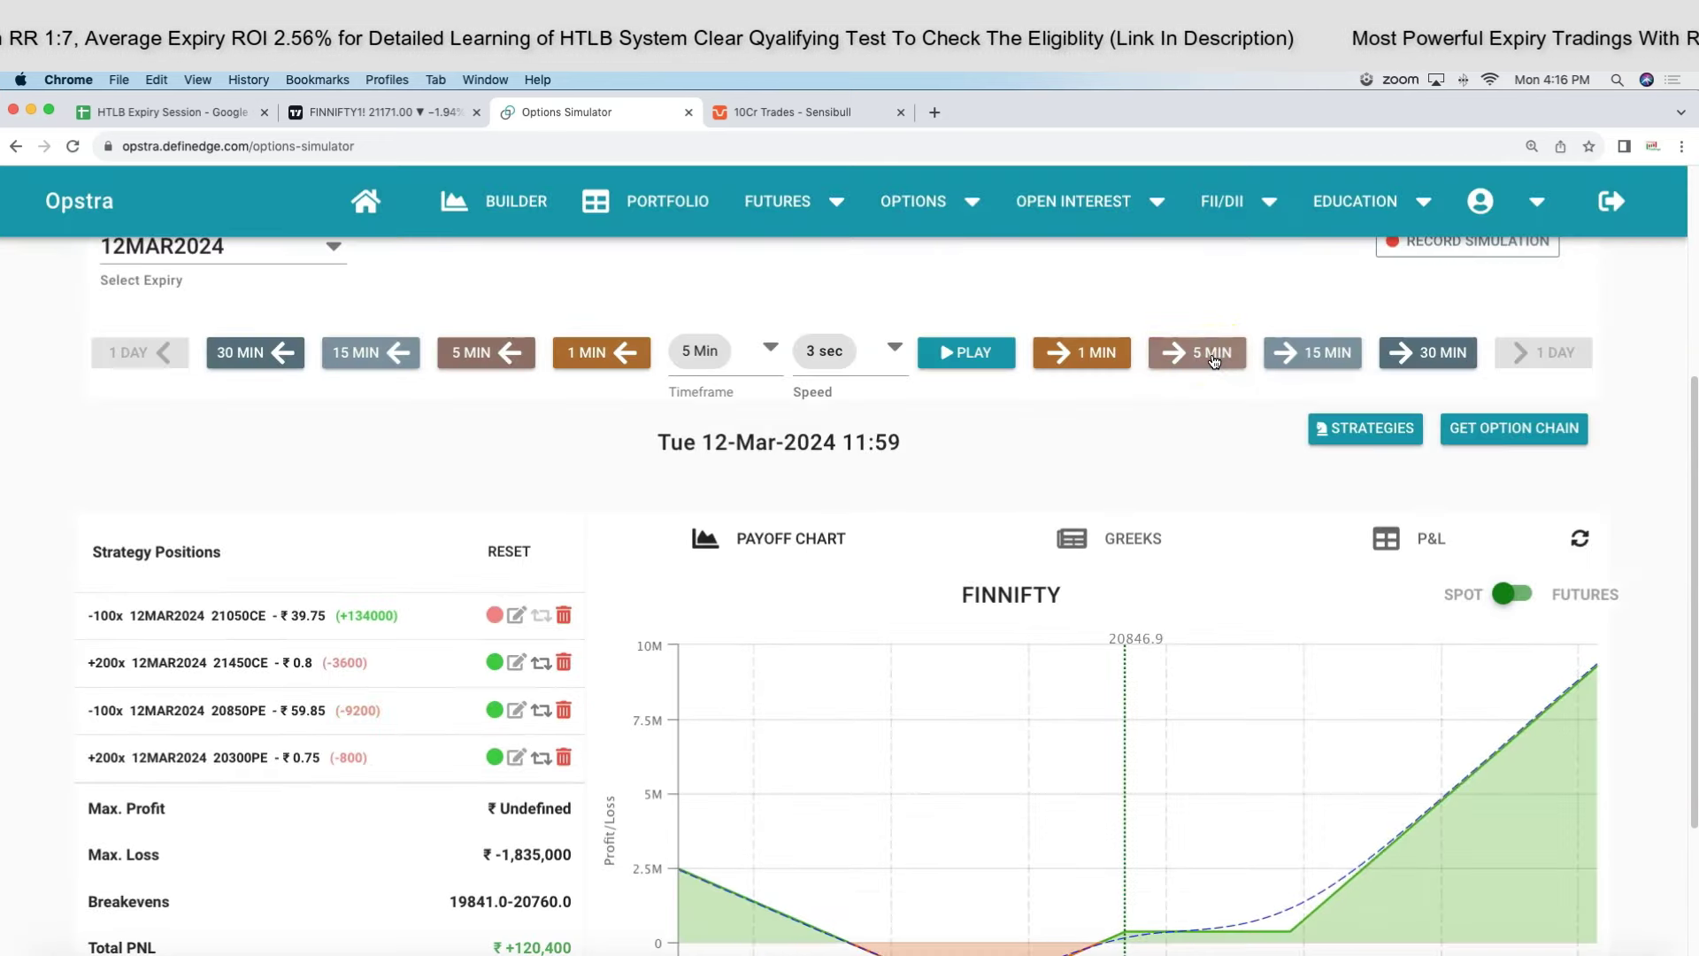
left_click(1122, 354)
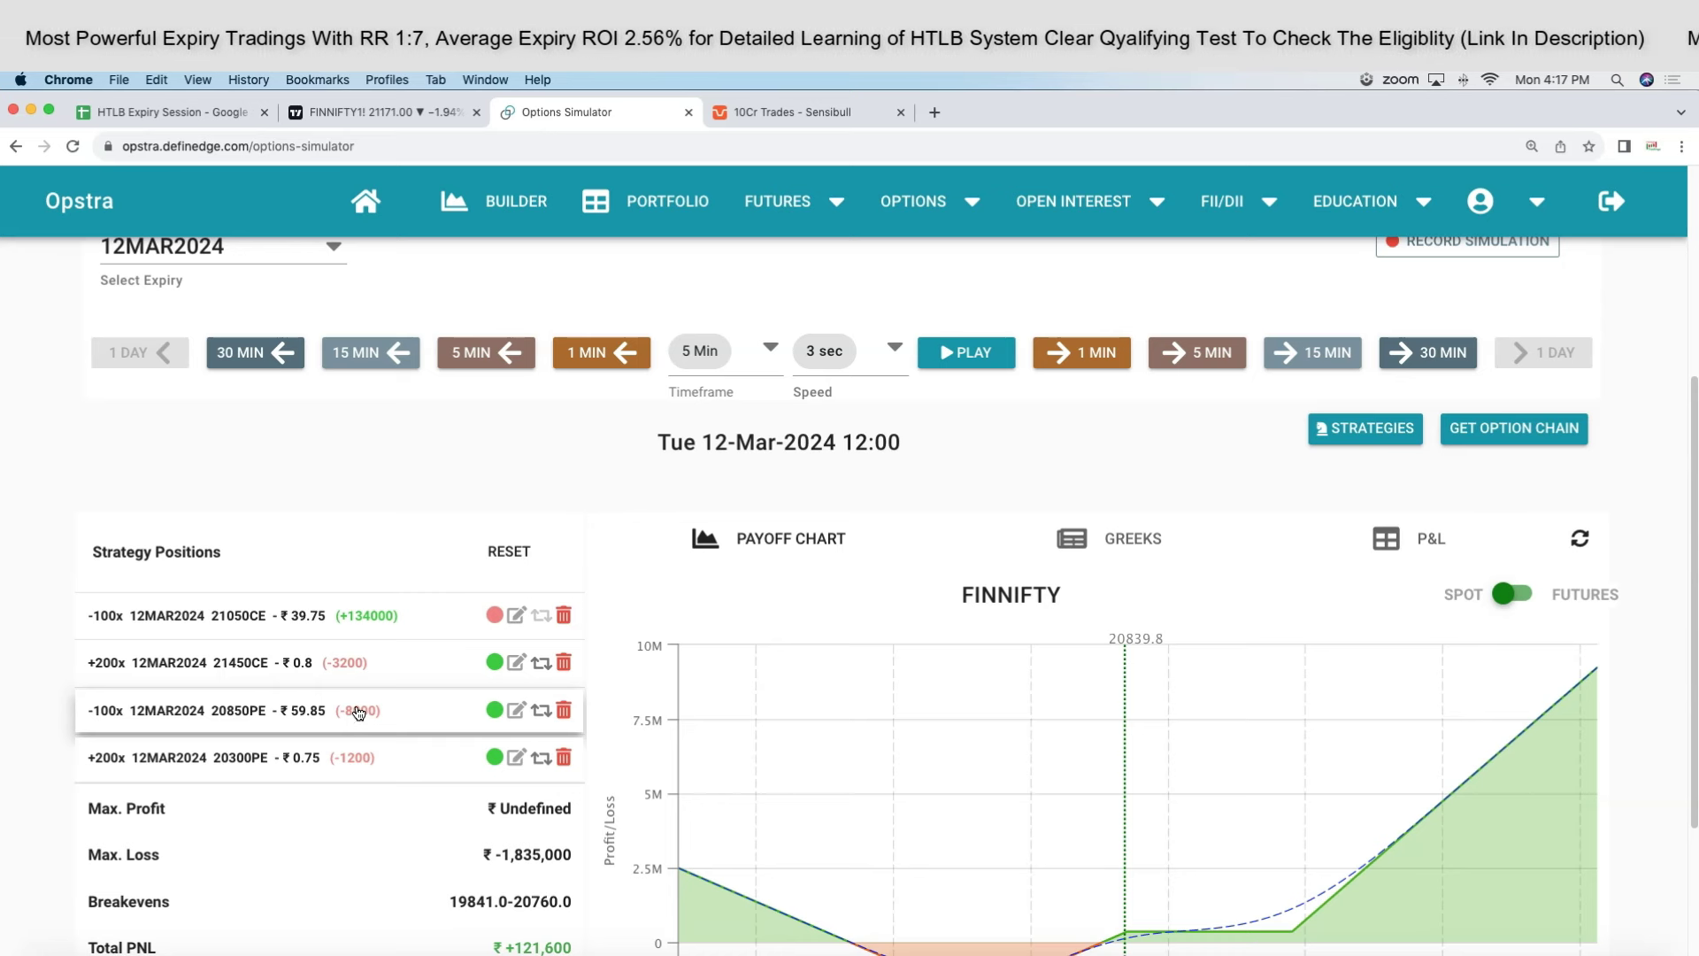
Show the P&L table with the entry, current and exit prices of the strategy positions.
left_click(742, 726)
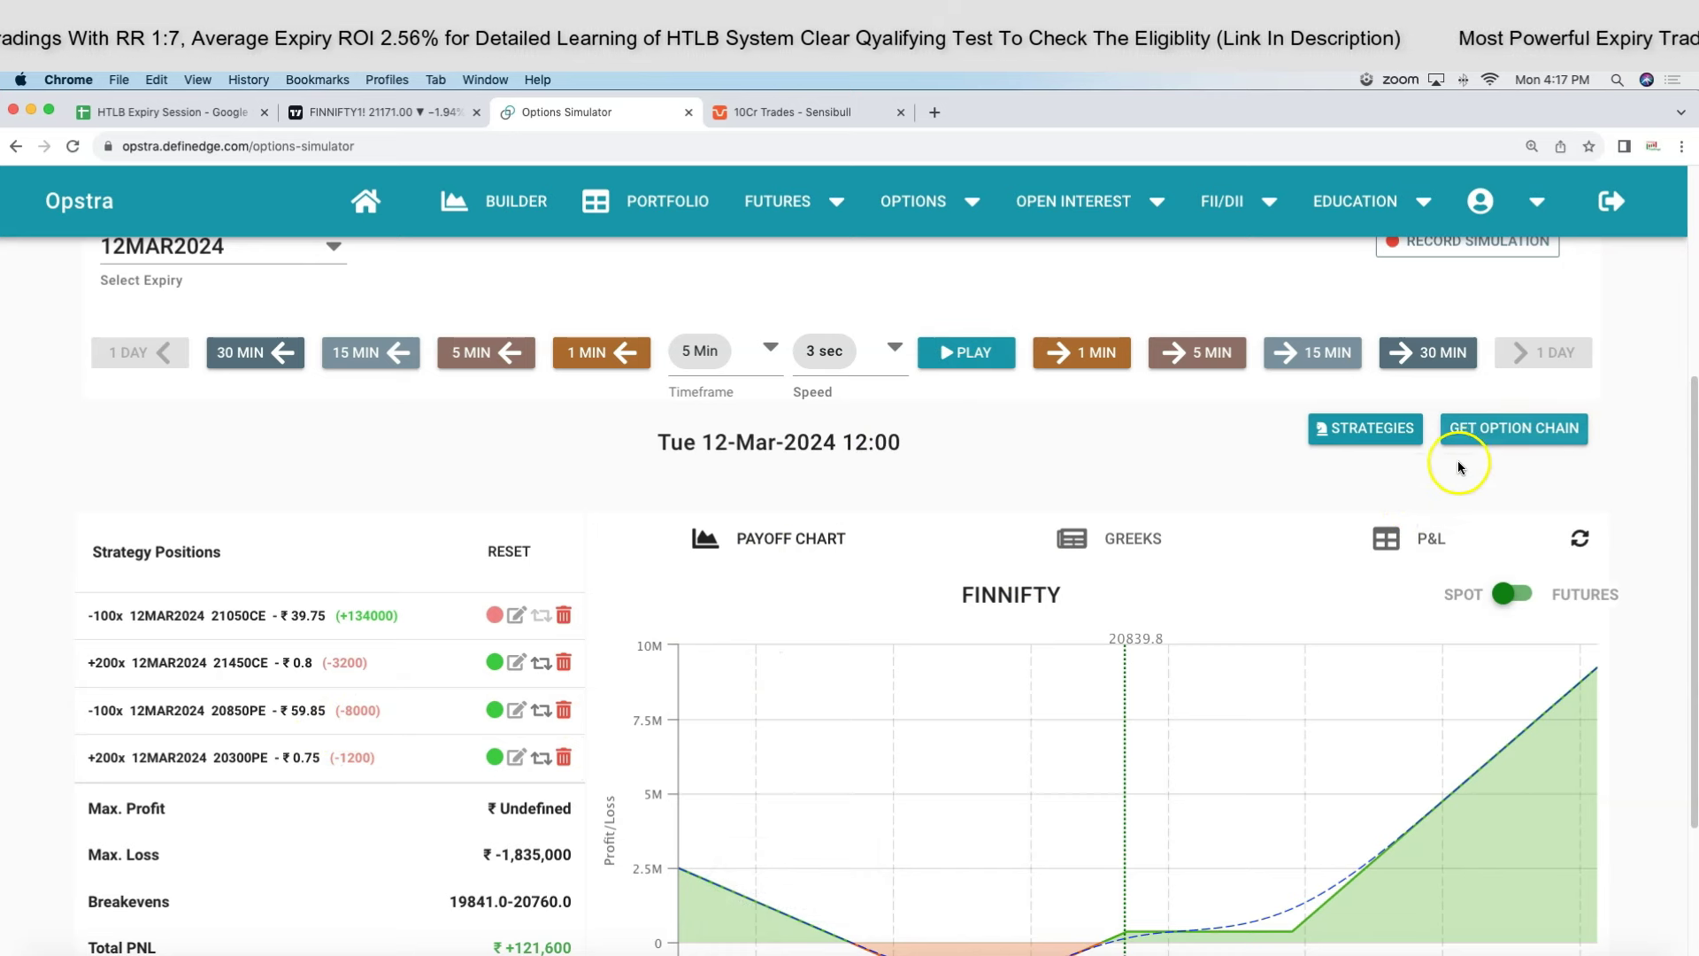
left_click(1444, 529)
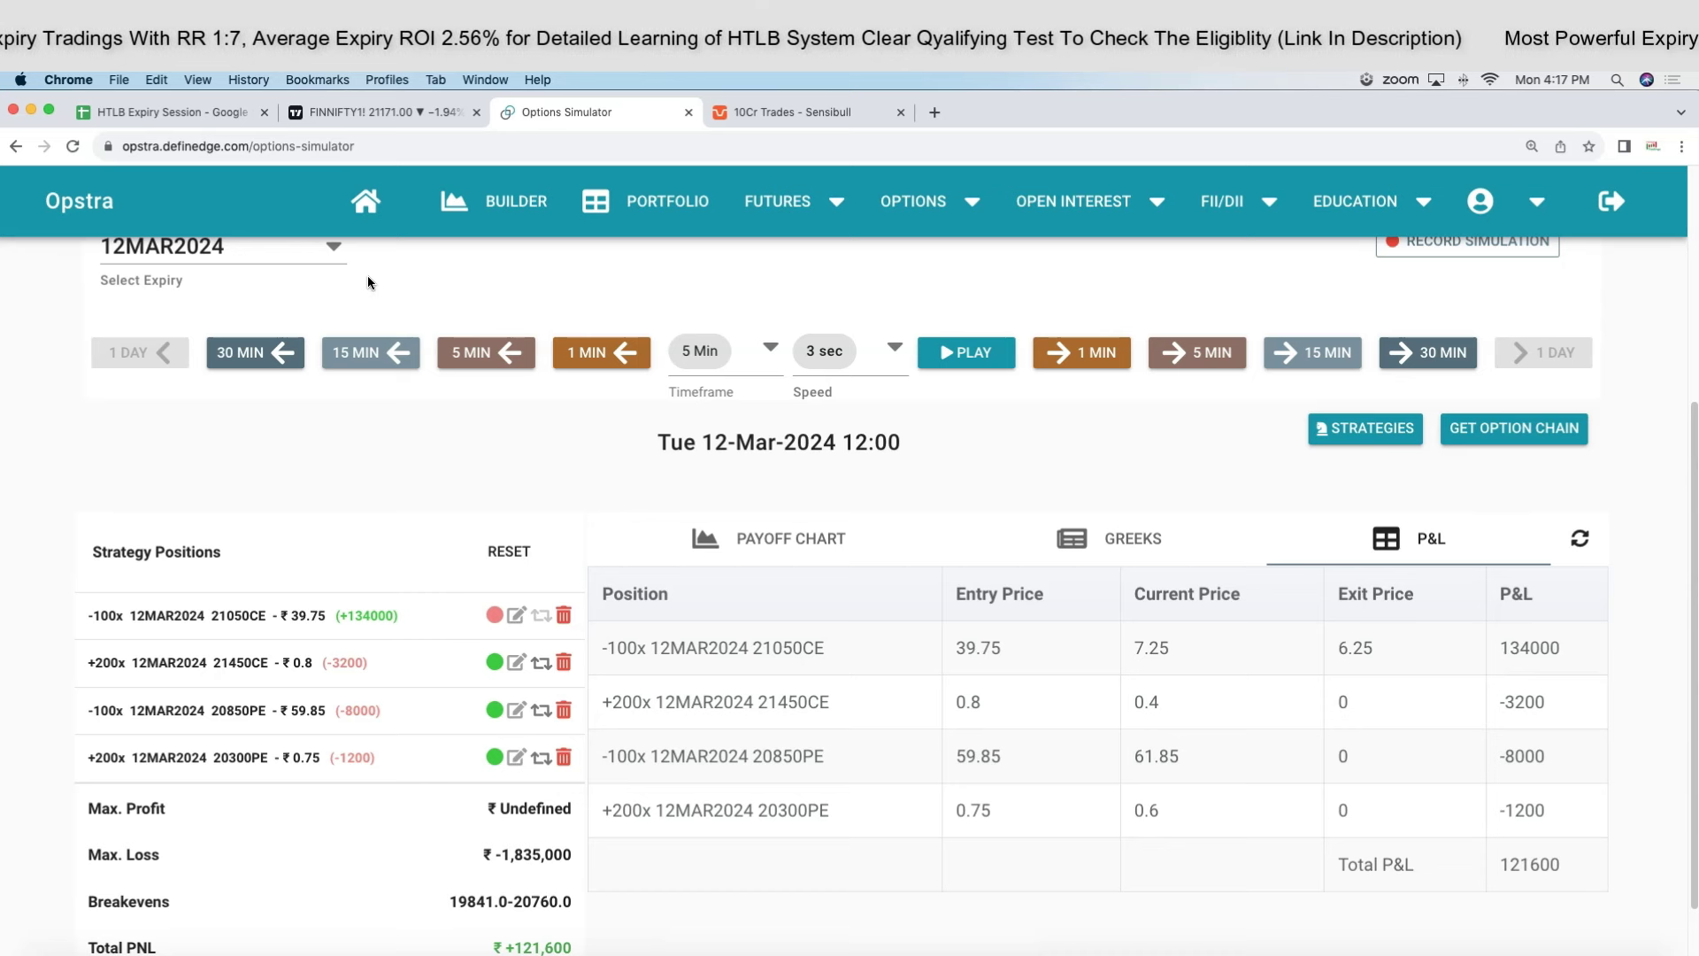
left_click(455, 291)
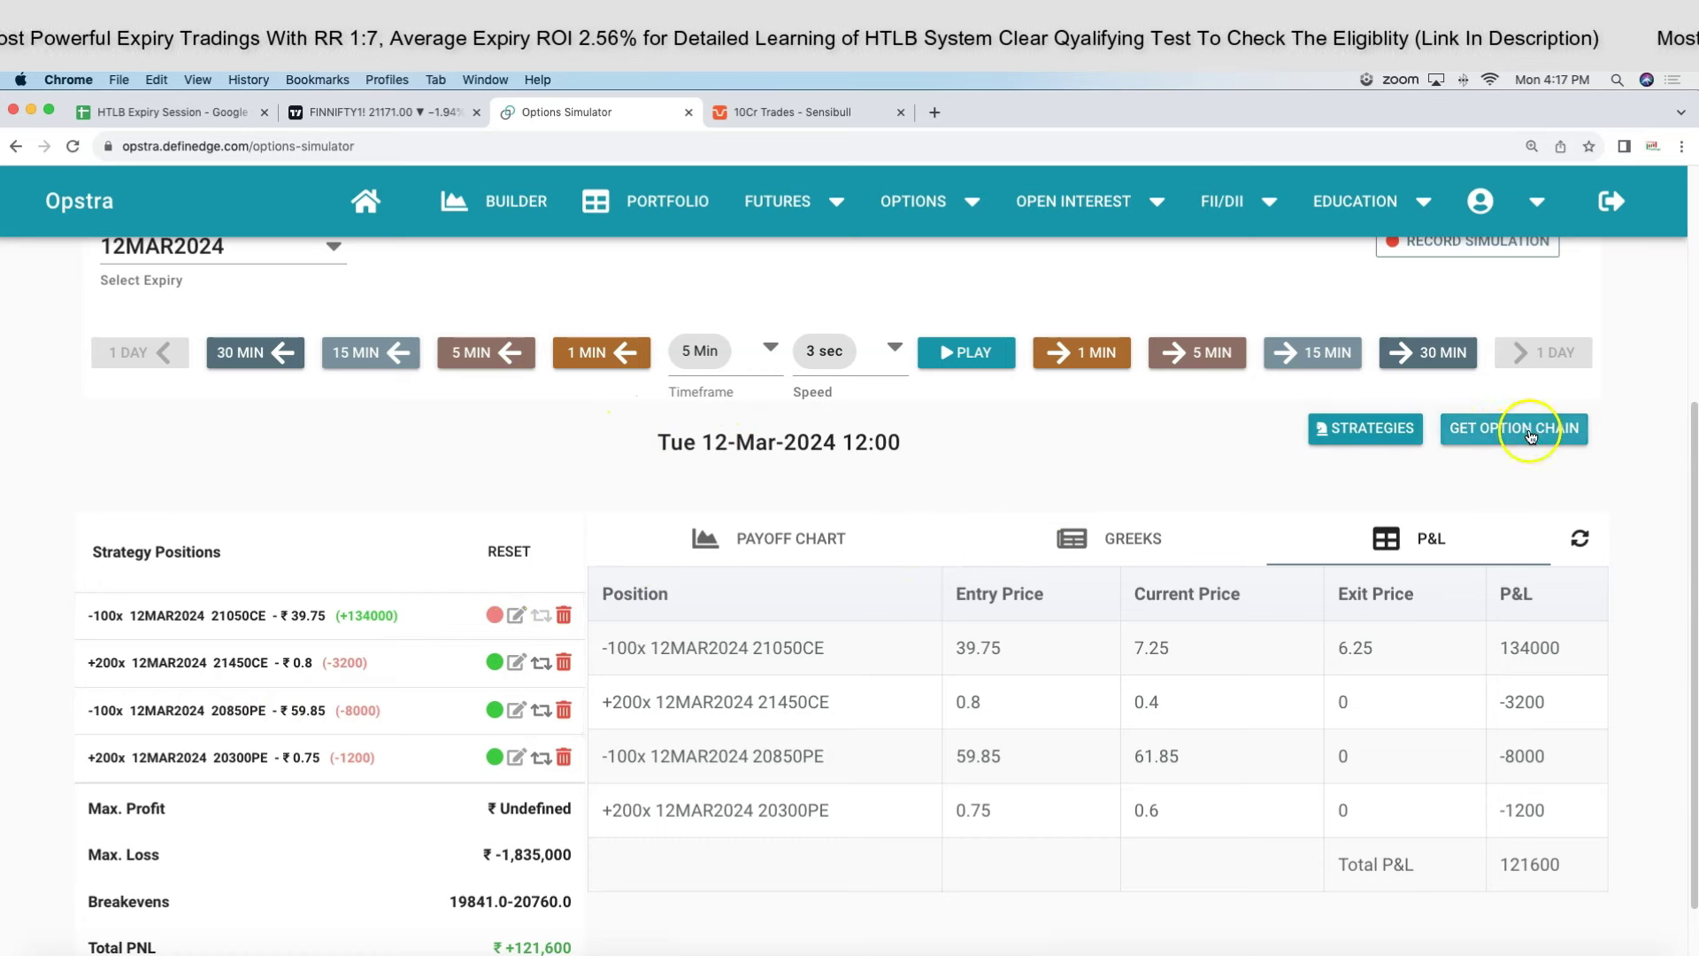
Set the exit price of the short 20850PE position to 61.85 in the Opstra simulator.
scroll(883, 470, "up", 3)
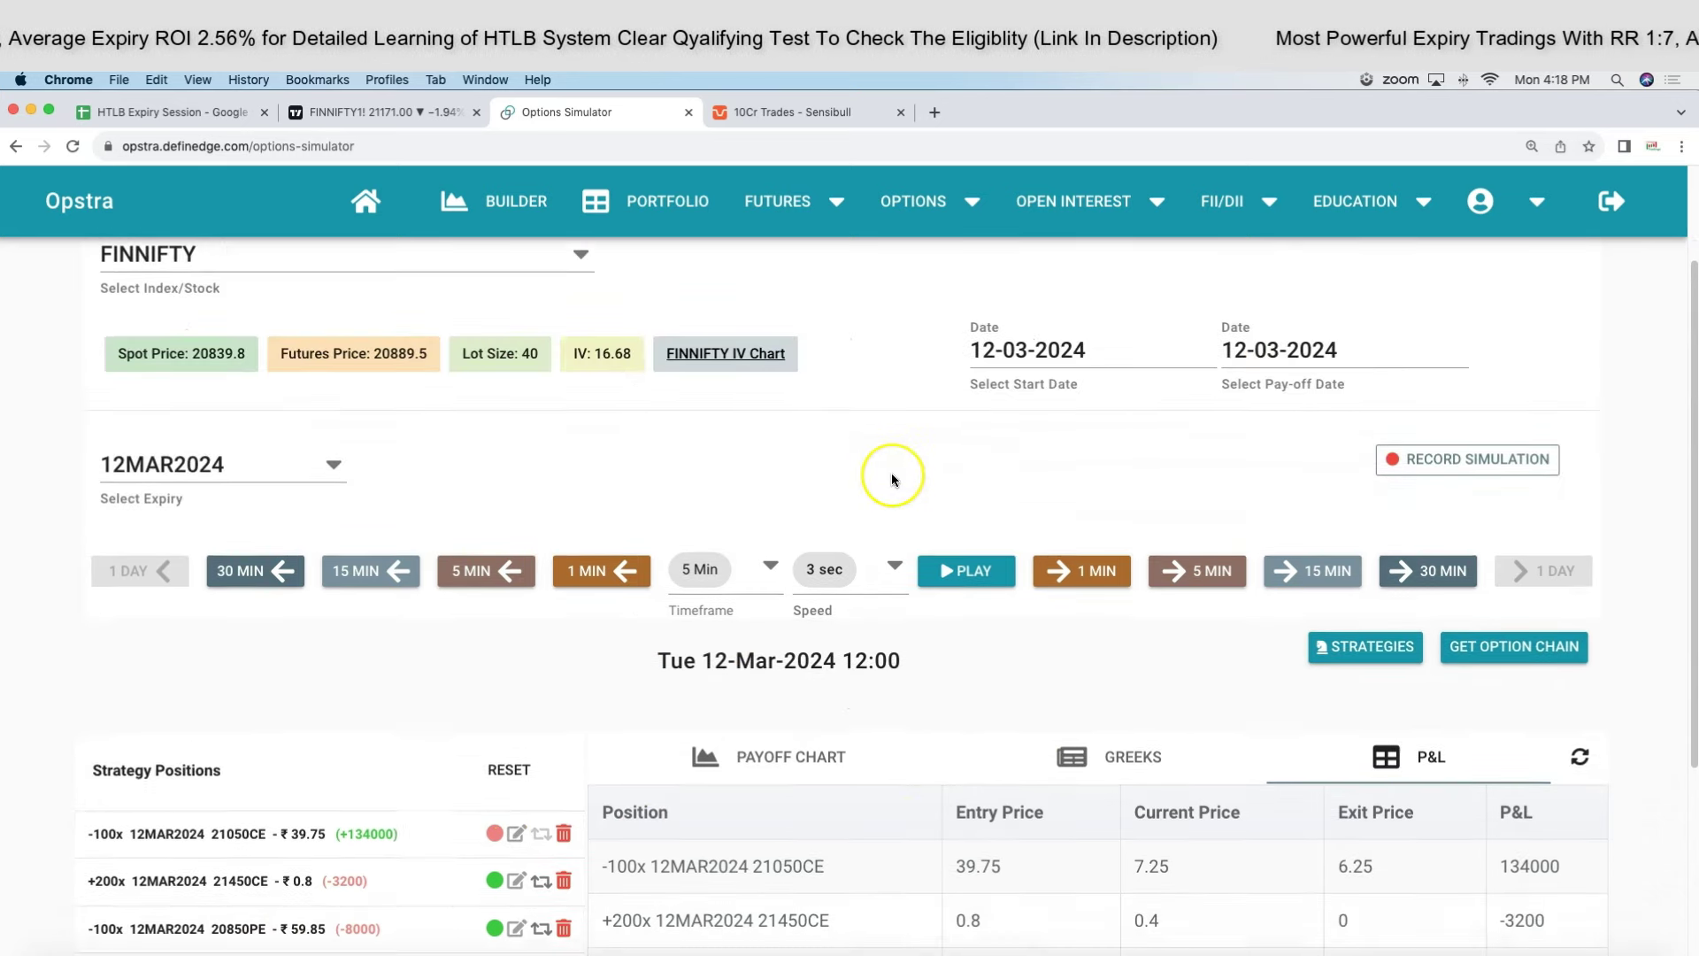
scroll(890, 473, "down", 2)
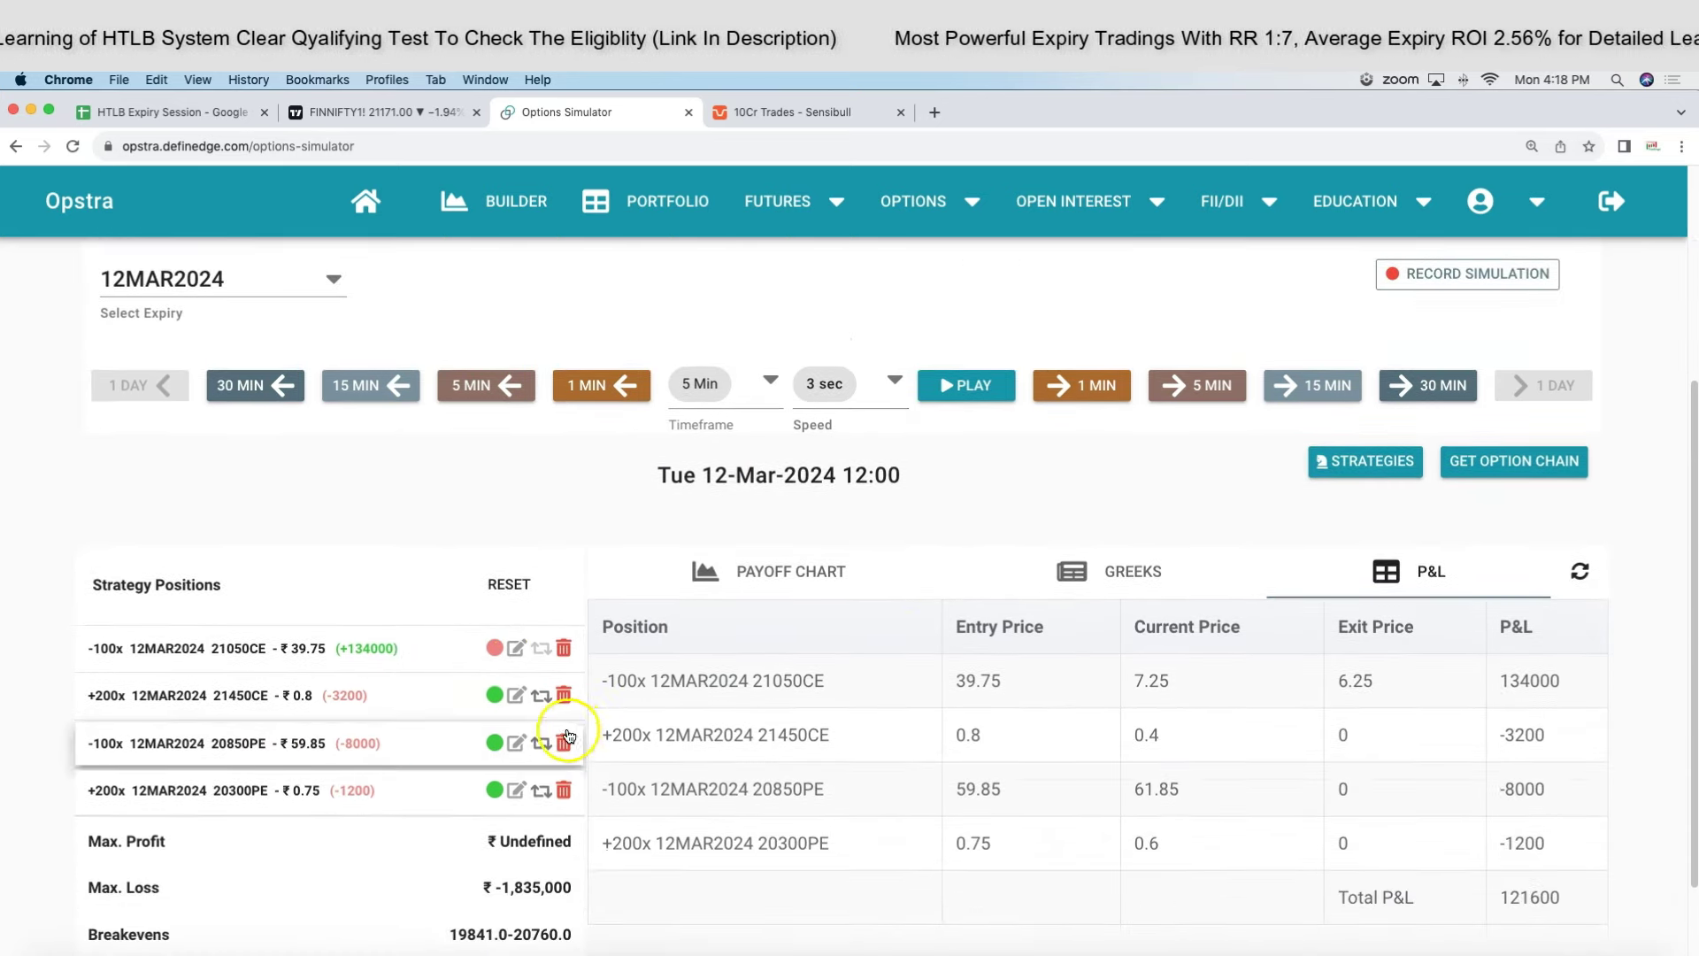
left_click(516, 746)
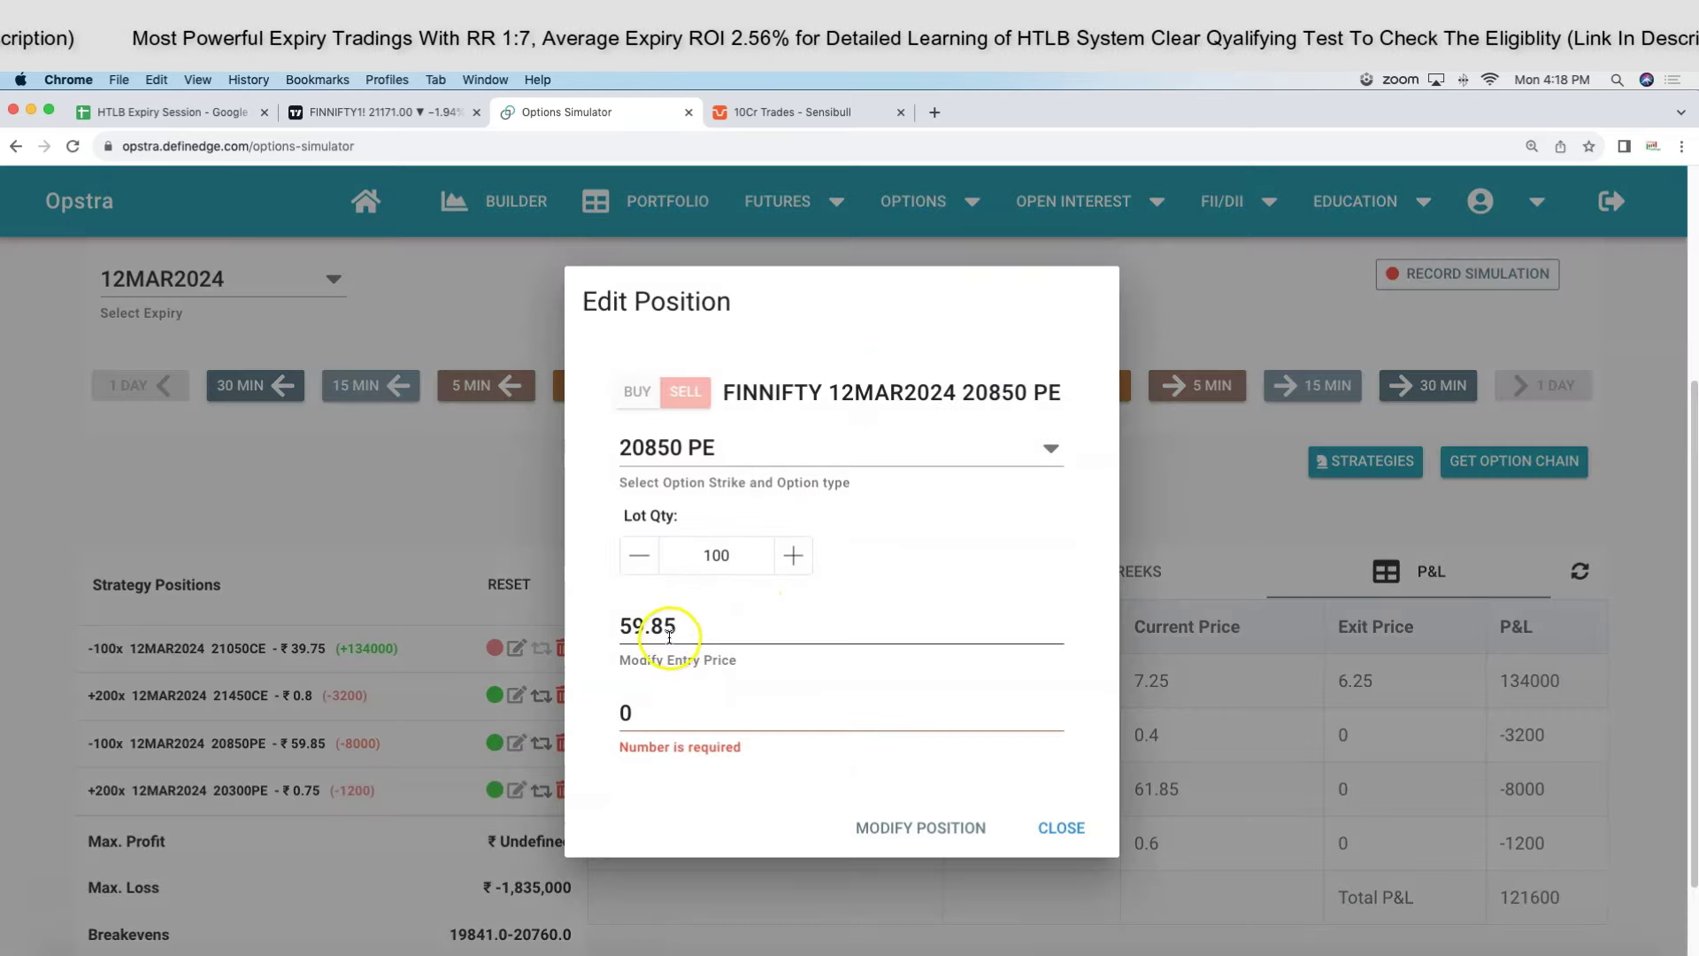
left_click(647, 701)
type("61.85")
left_click(905, 830)
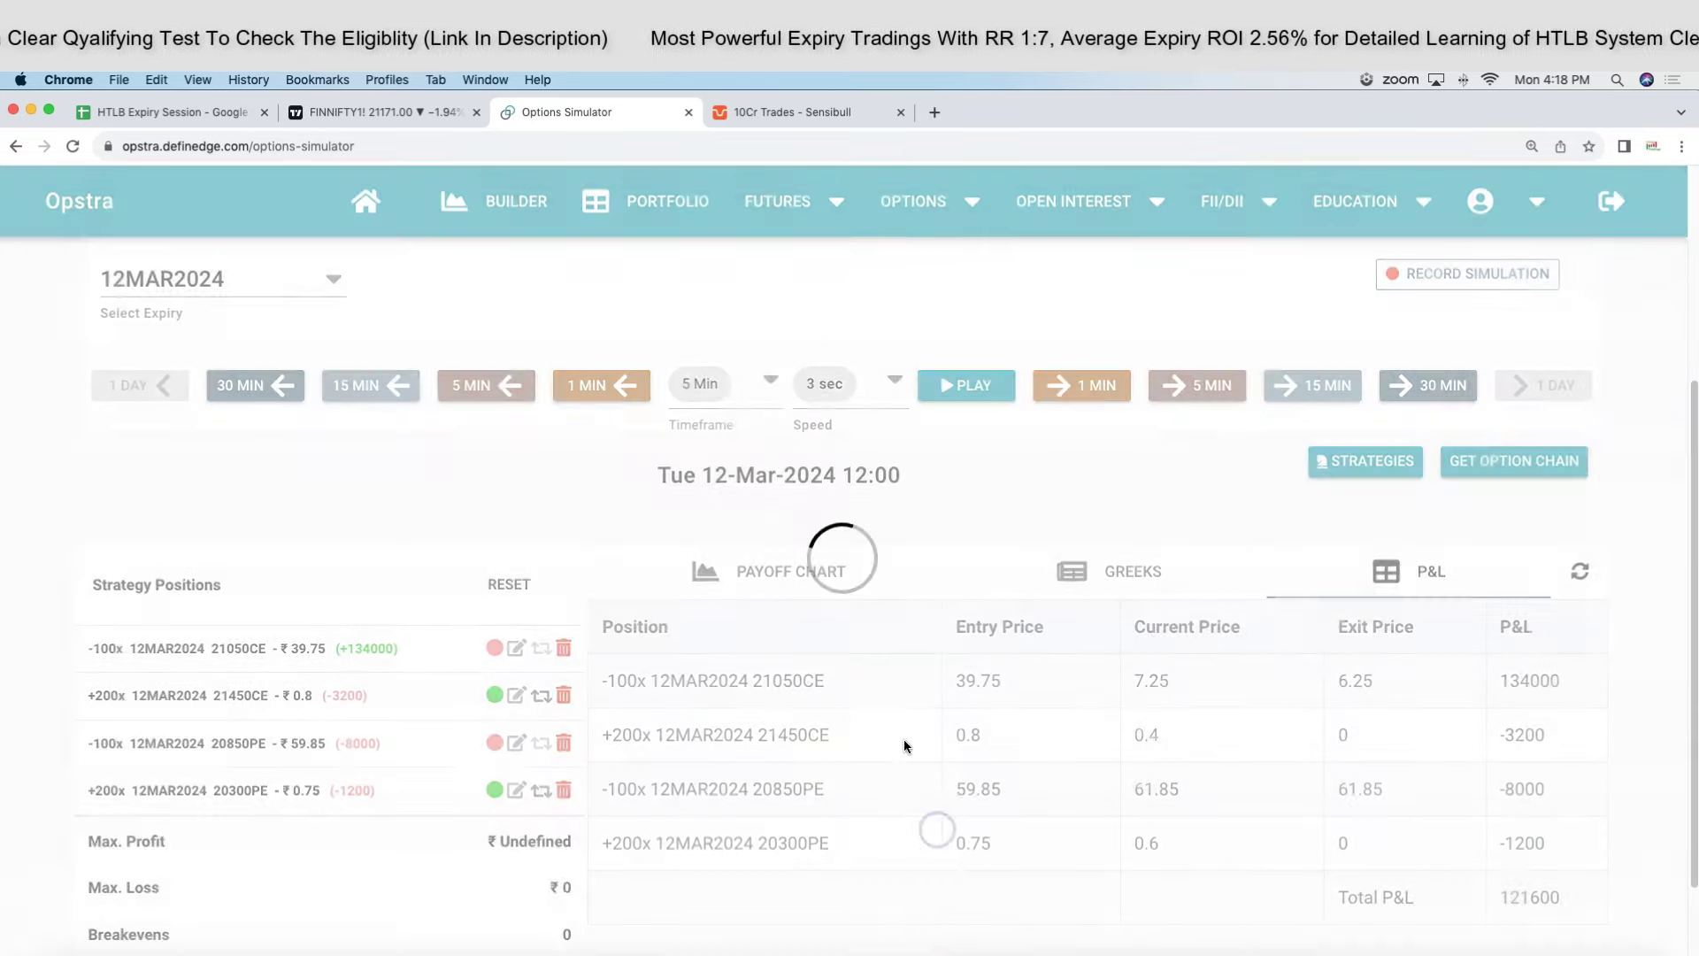
Switch to the TradingView FINNIFTY chart and run the replay forward to the 12:33 bar.
left_click(363, 114)
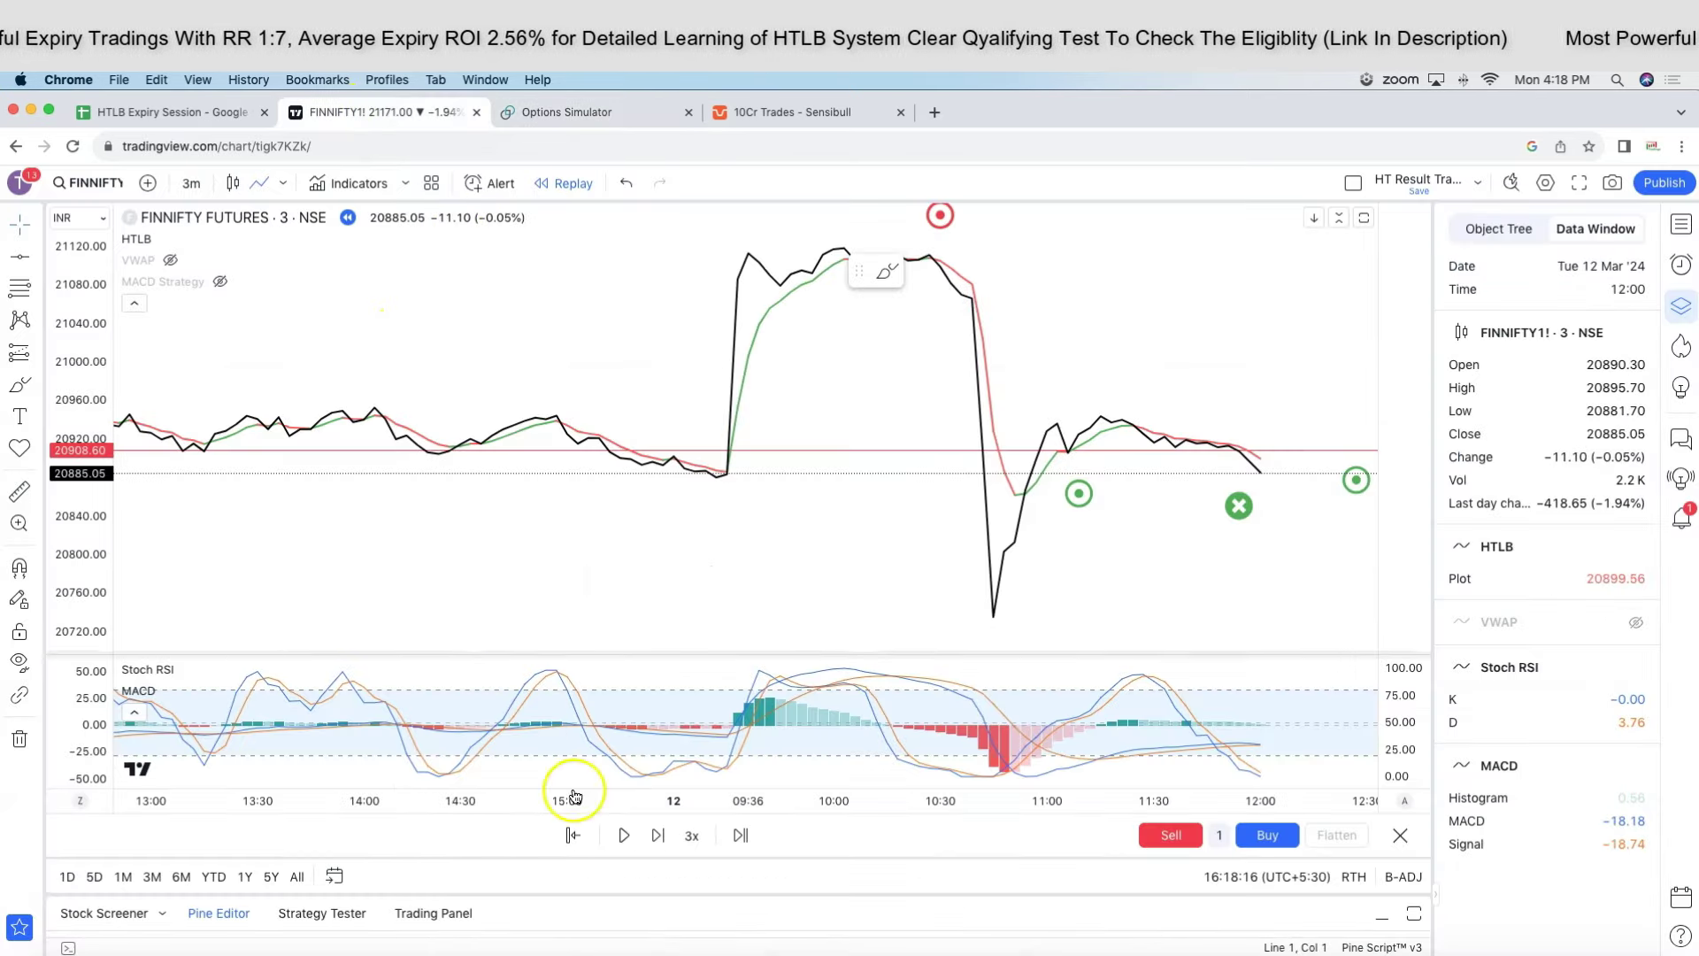
left_click(625, 835)
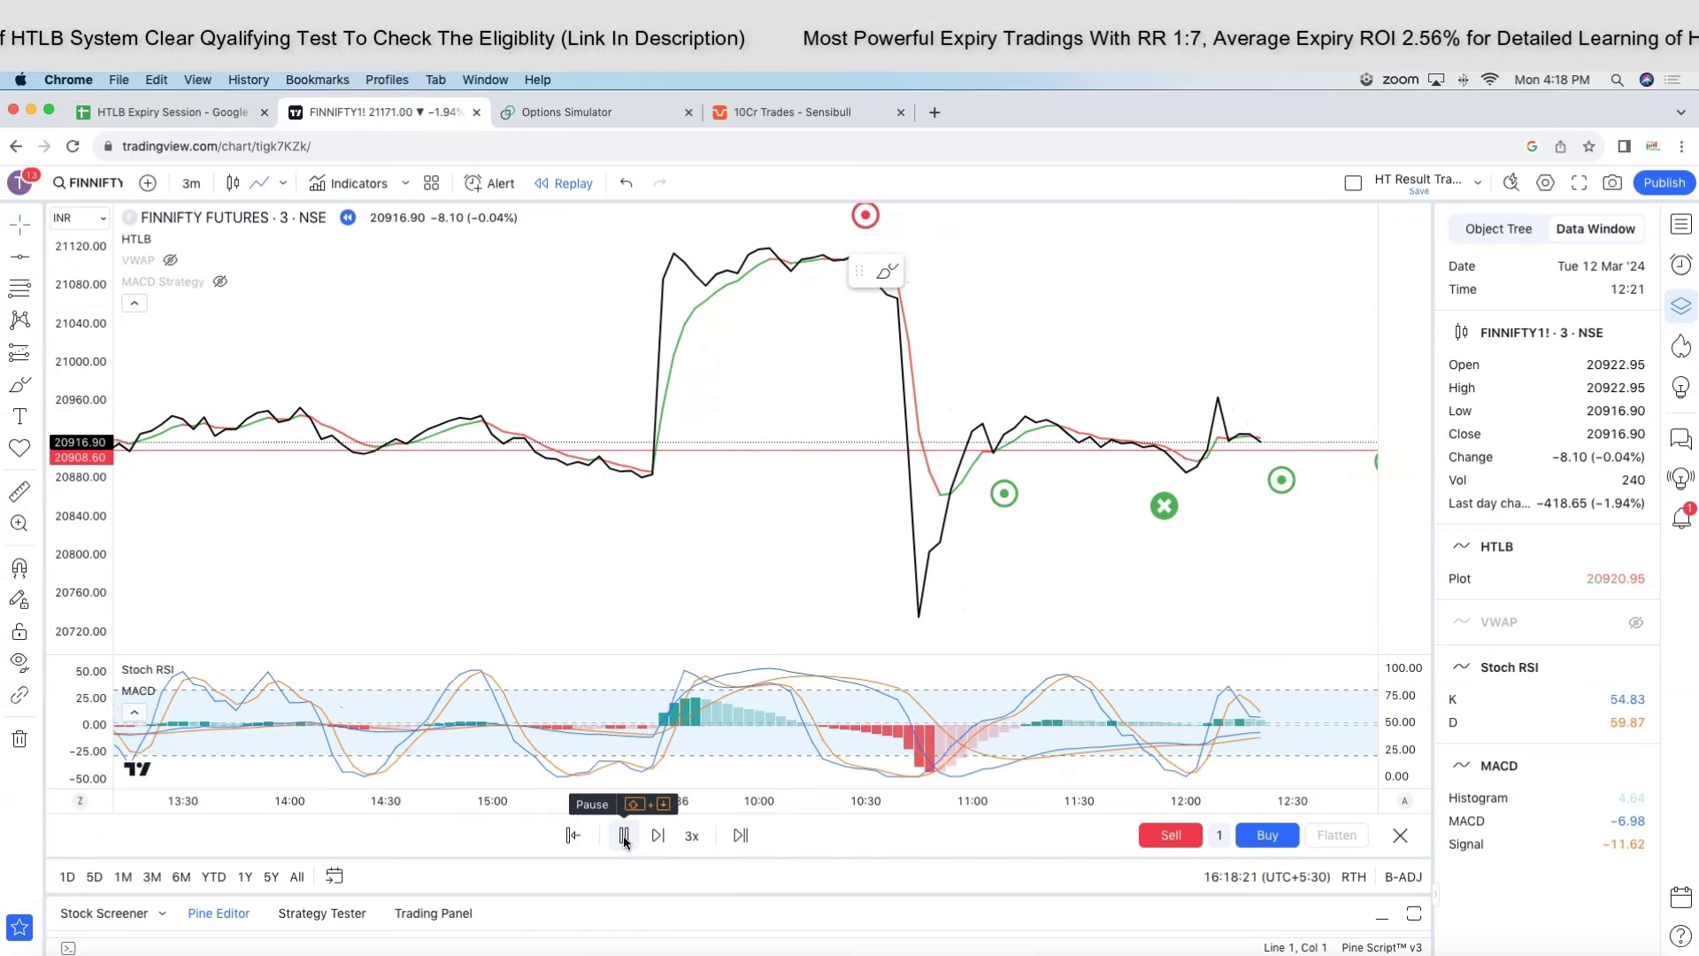
left_click(624, 836)
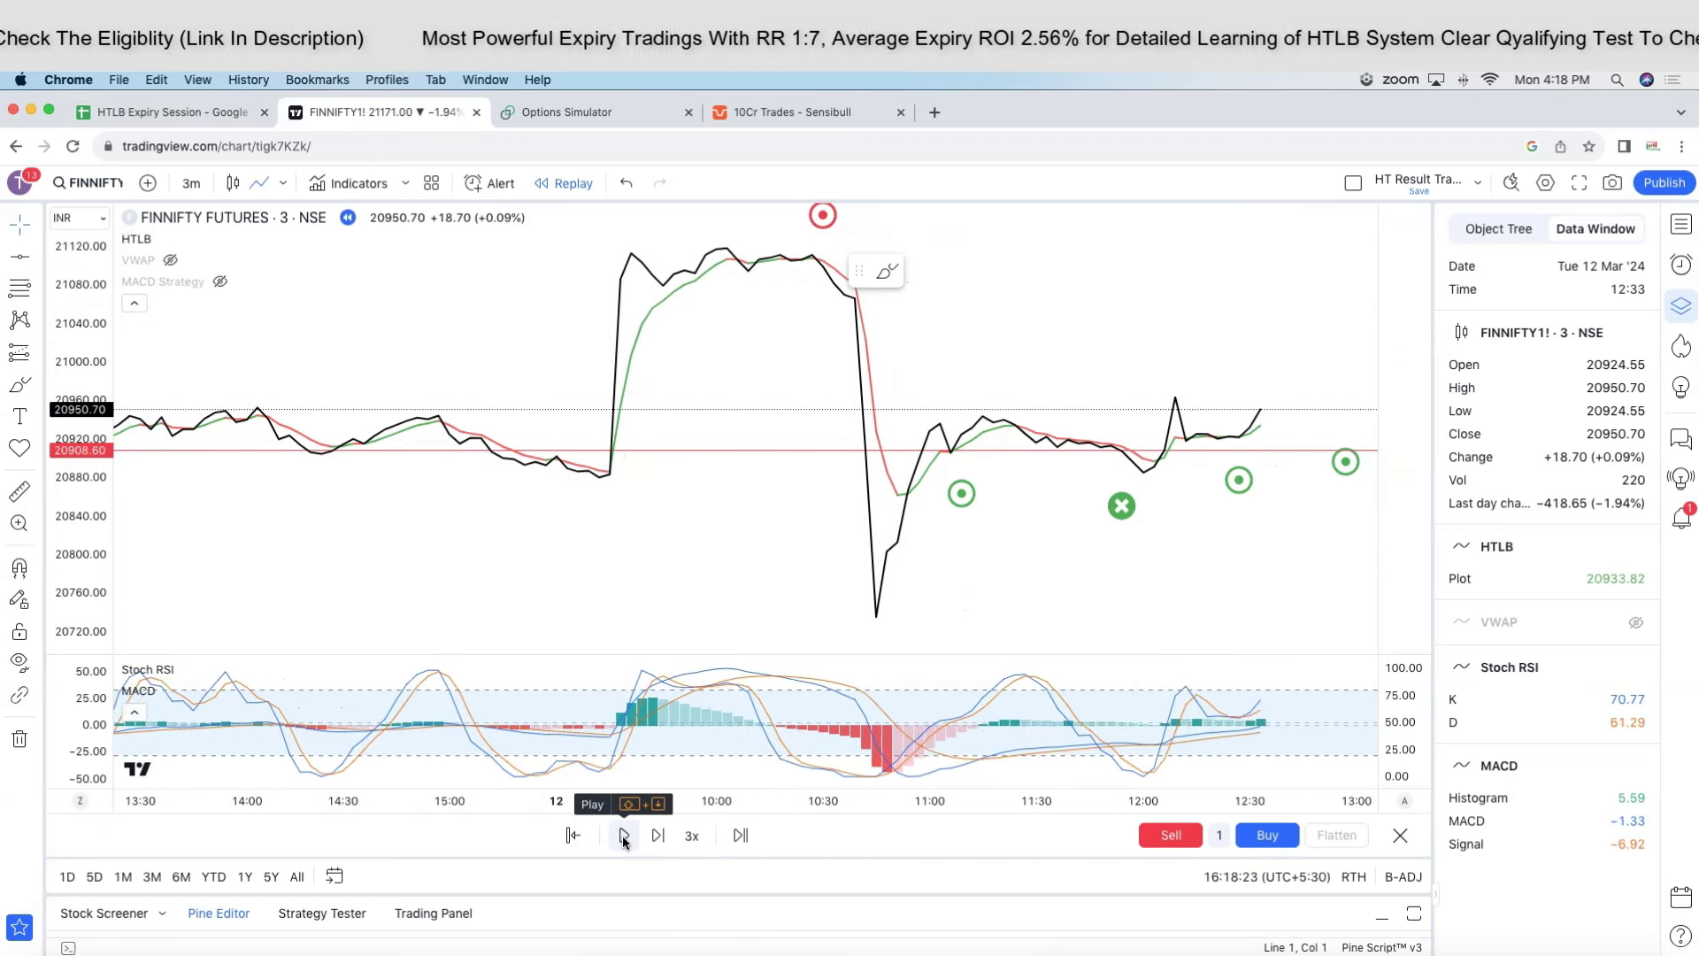
Change the FINNIFTY chart to candlesticks and examine the price around the green exit marker near 12:00.
left_click(234, 186)
left_click(1117, 483)
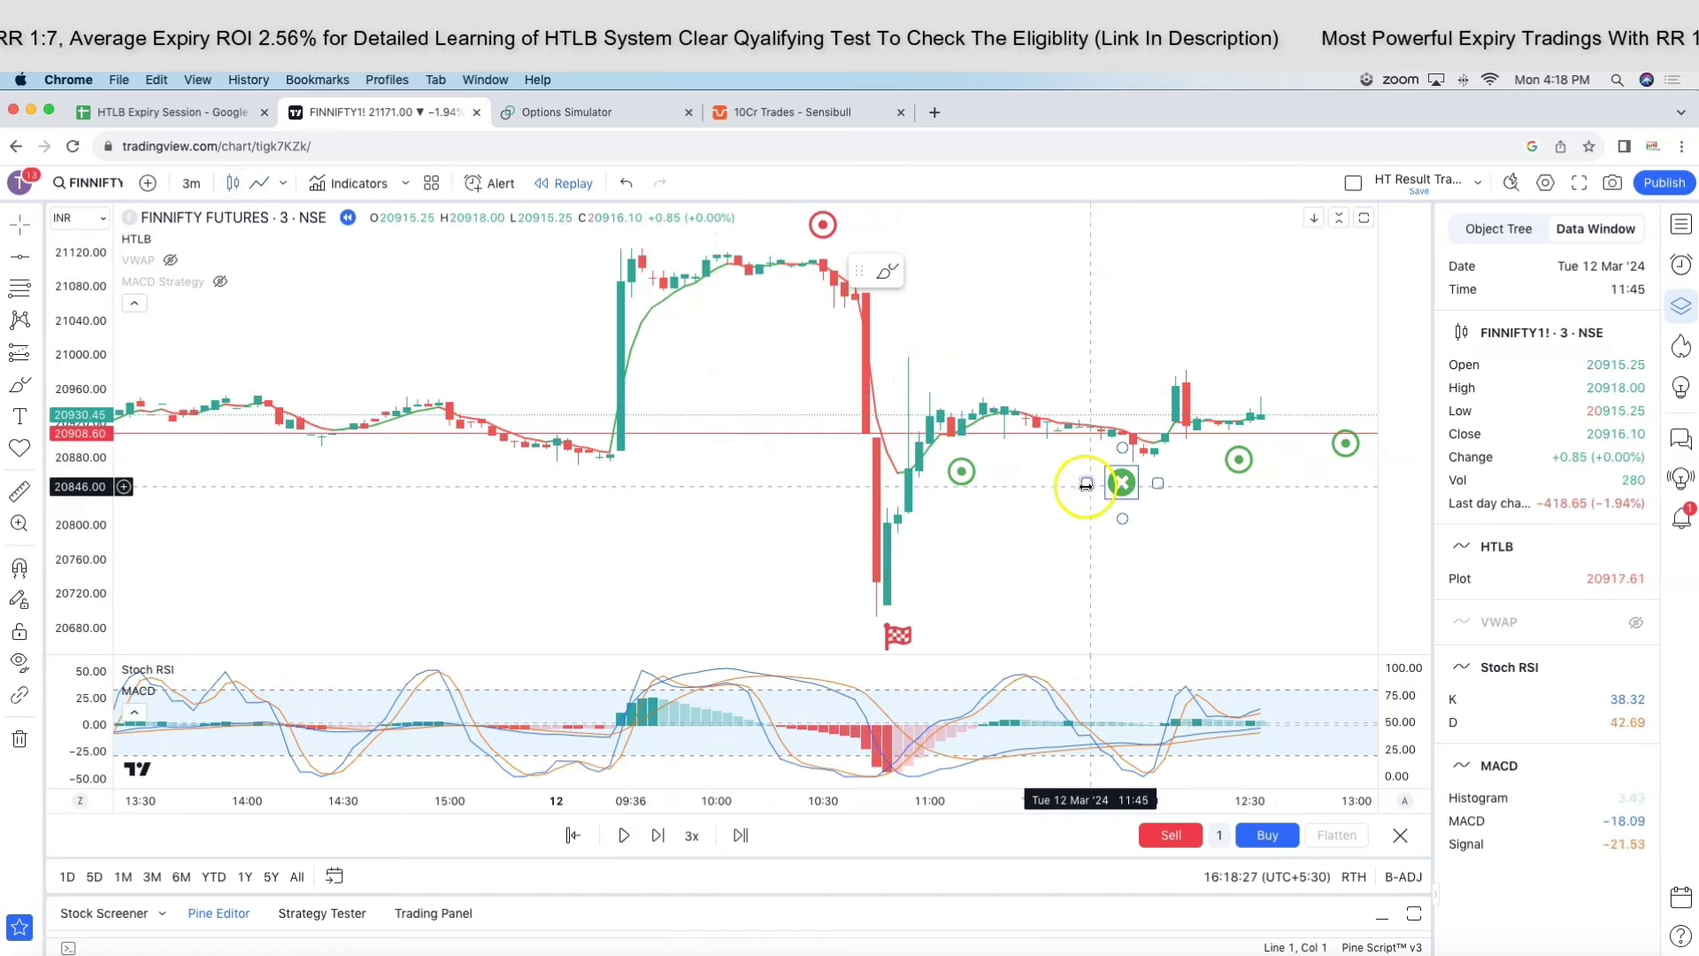
left_click(895, 551)
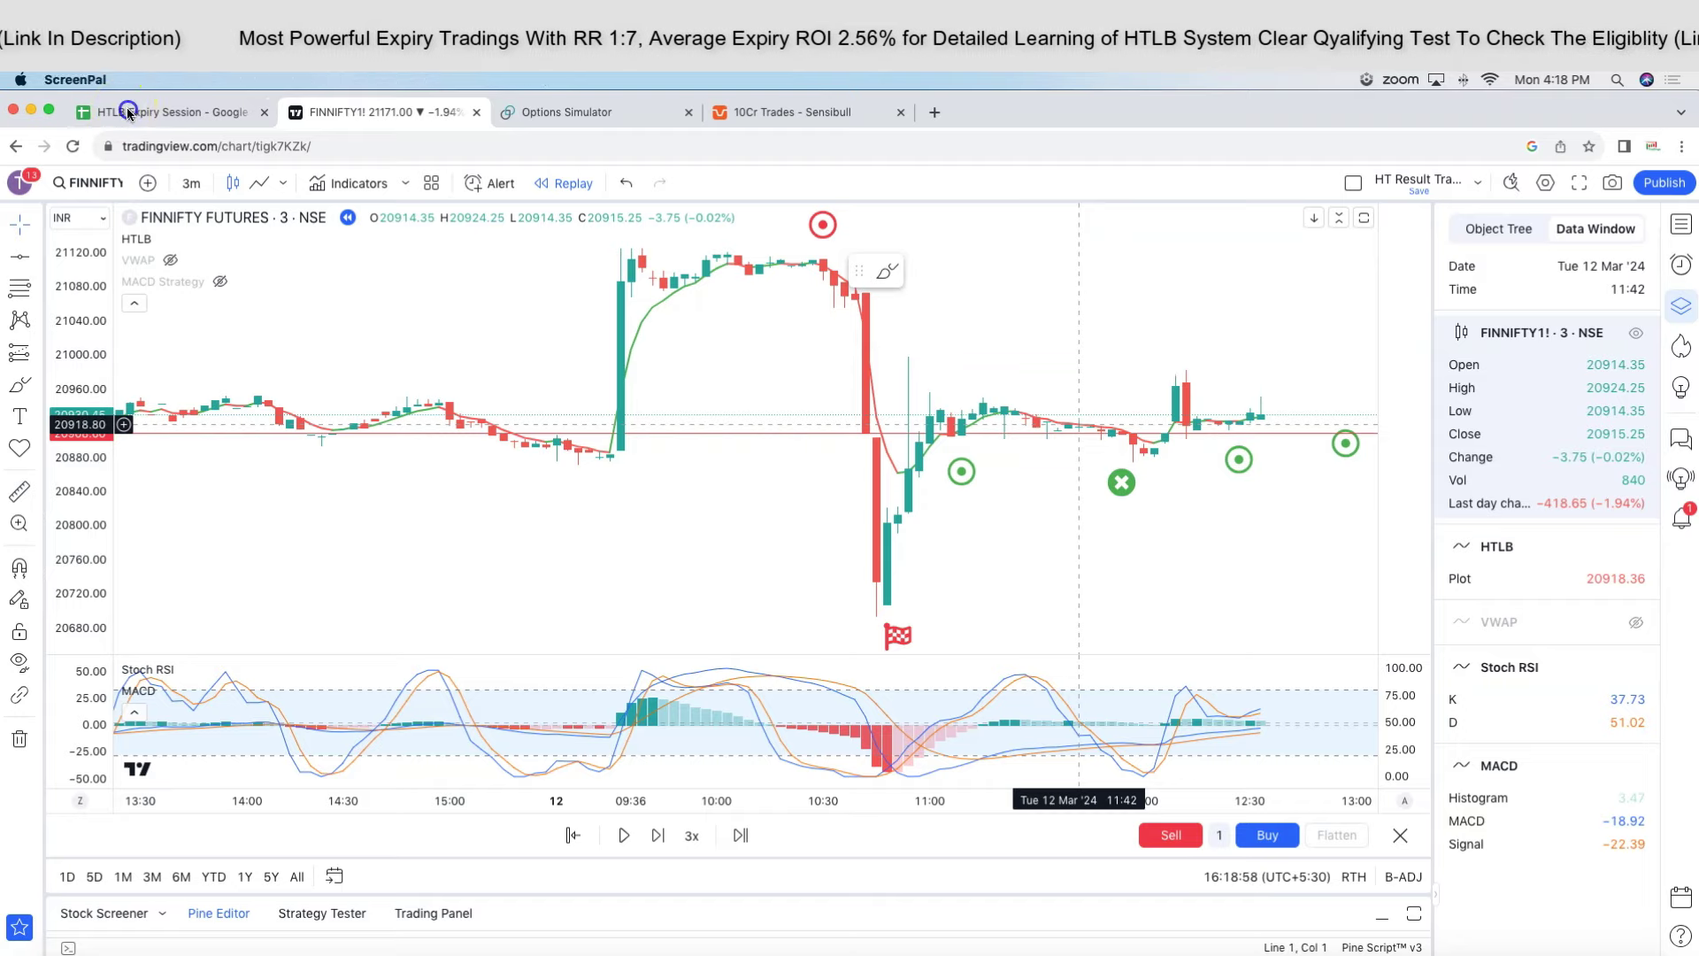
Switch to the HTLB Expiry Session sheet and examine the OI, PCR and delta charts for the 12:28 to 13:48 bullish trade.
left_click(129, 112)
scroll(455, 641, "down", 5)
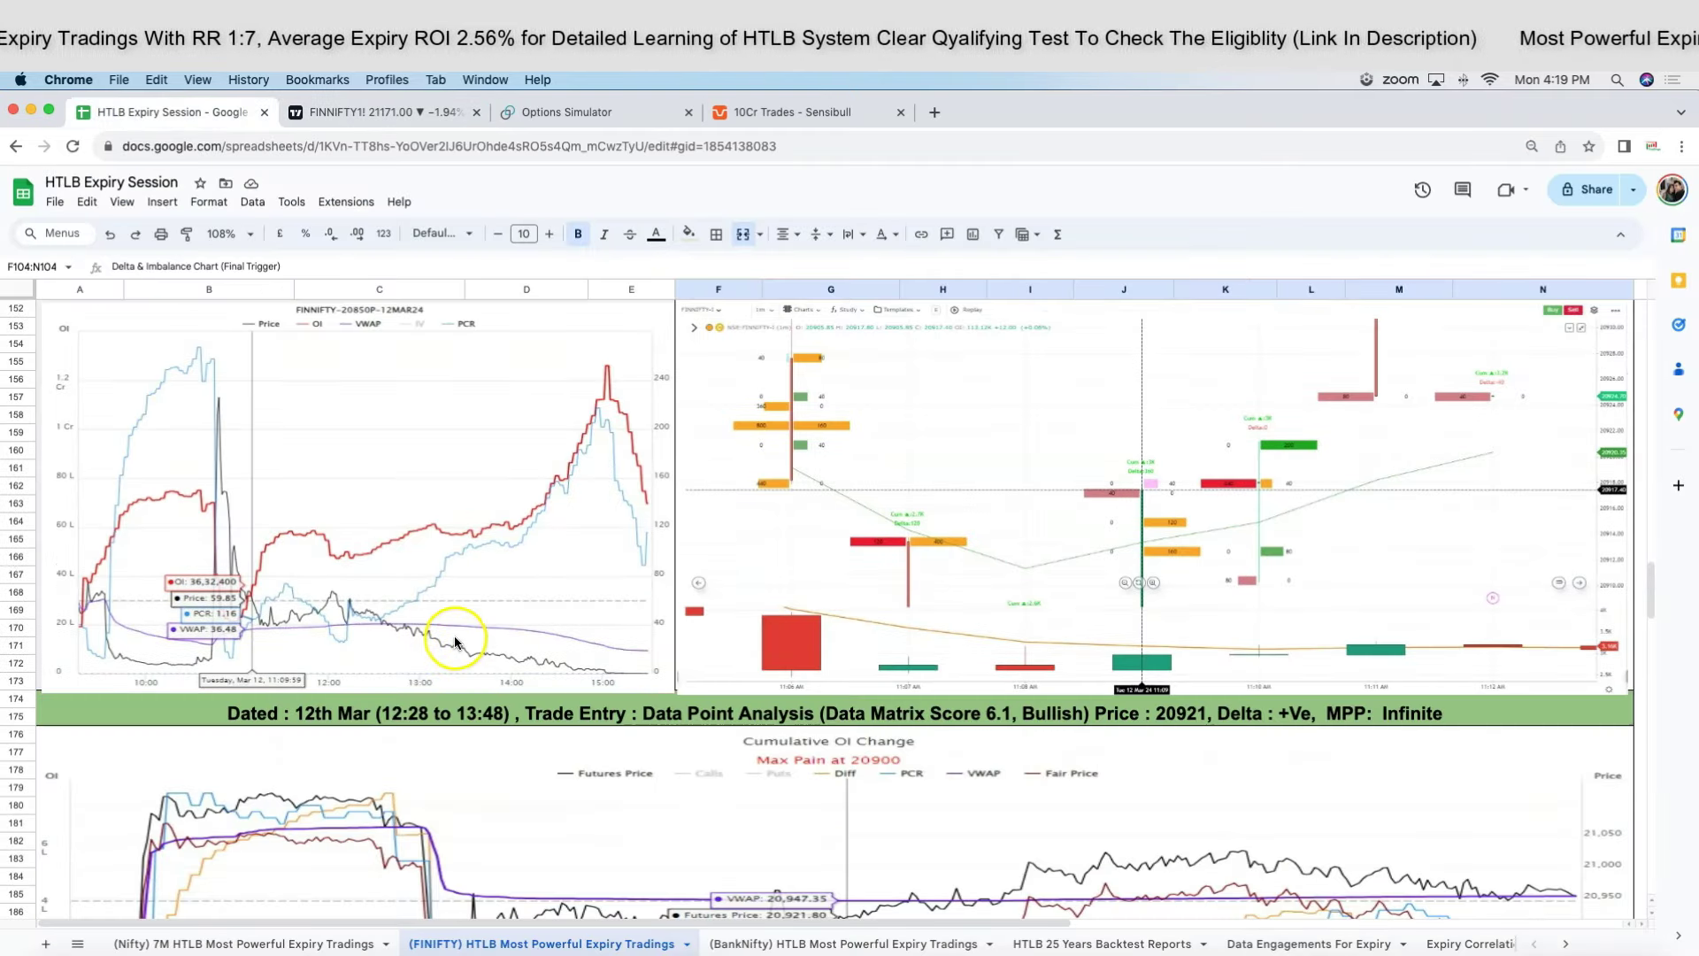
scroll(453, 629, "down", 4)
scroll(453, 626, "down", 6)
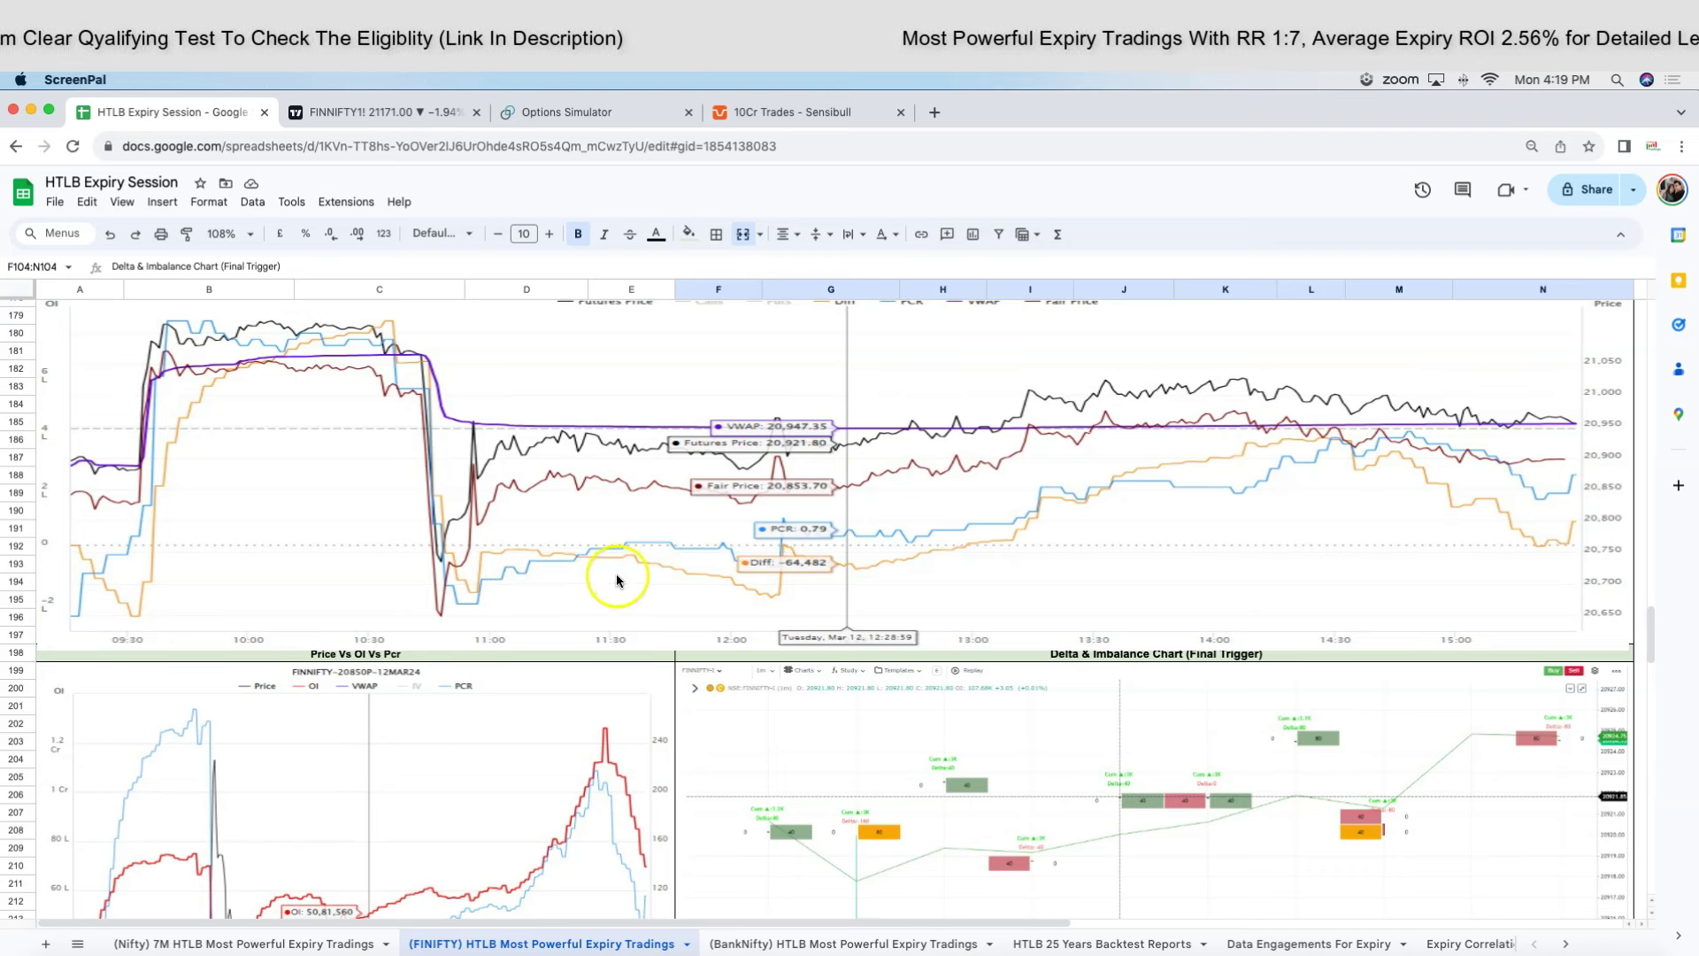
scroll(619, 582, "down", 5)
scroll(618, 582, "down", 1)
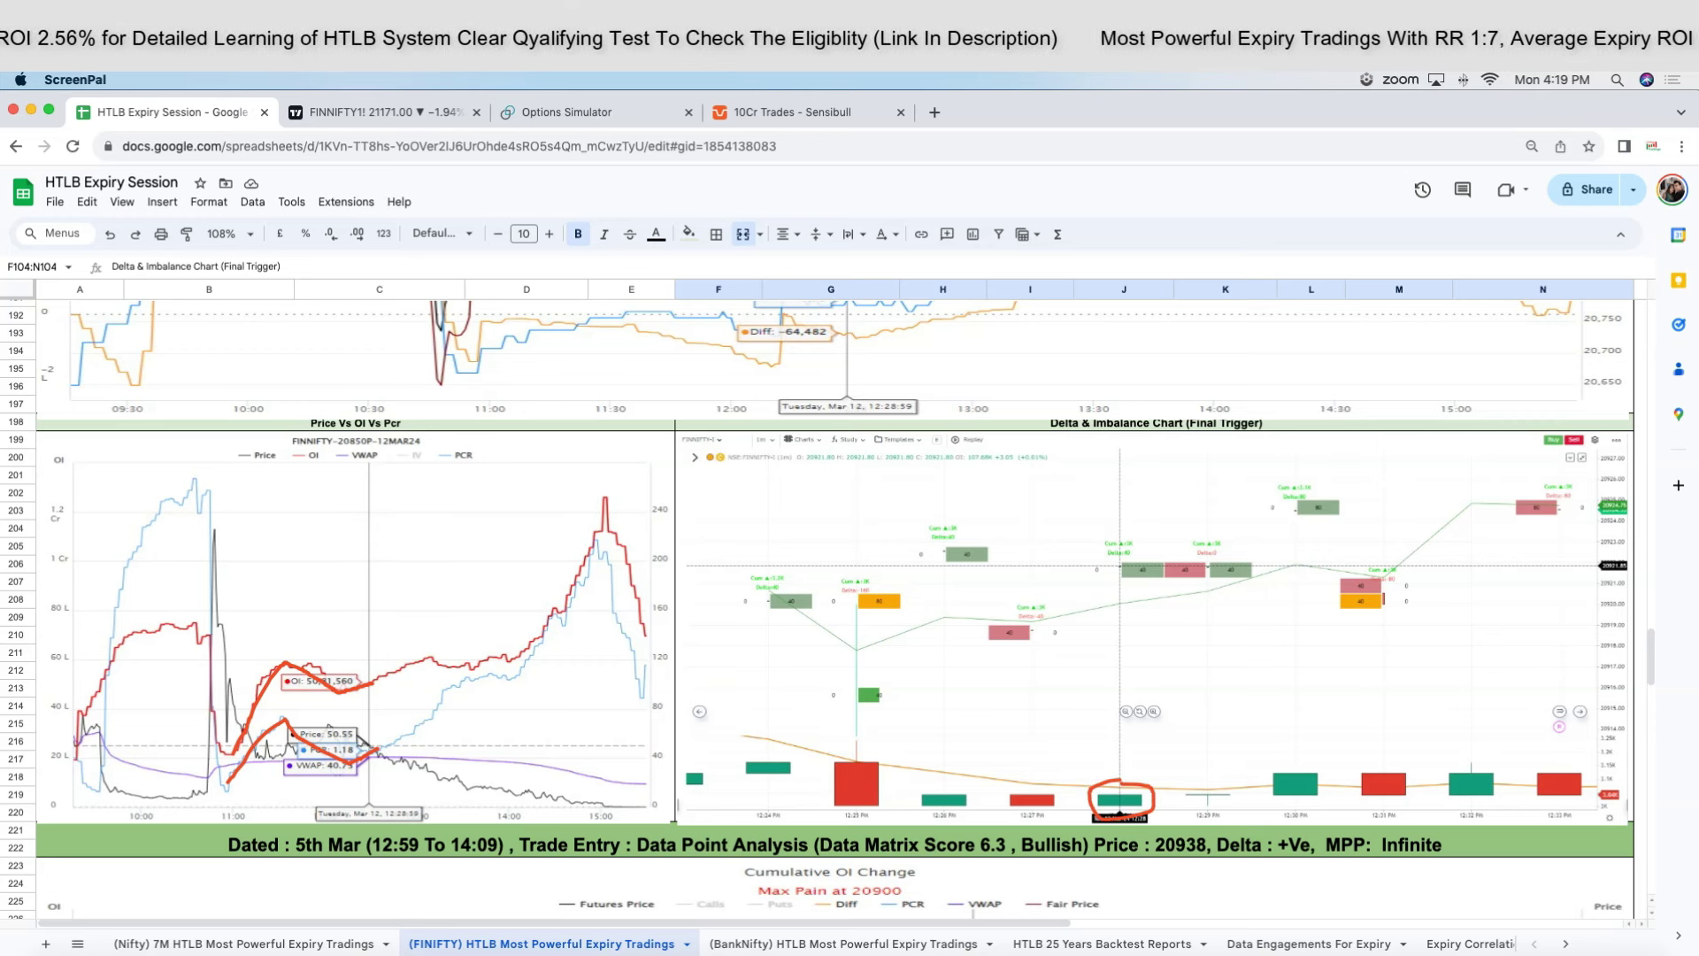
mouse_move(1121, 543)
left_mouse_down()
mouse_move(1137, 610)
mouse_move(1131, 545)
left_mouse_up()
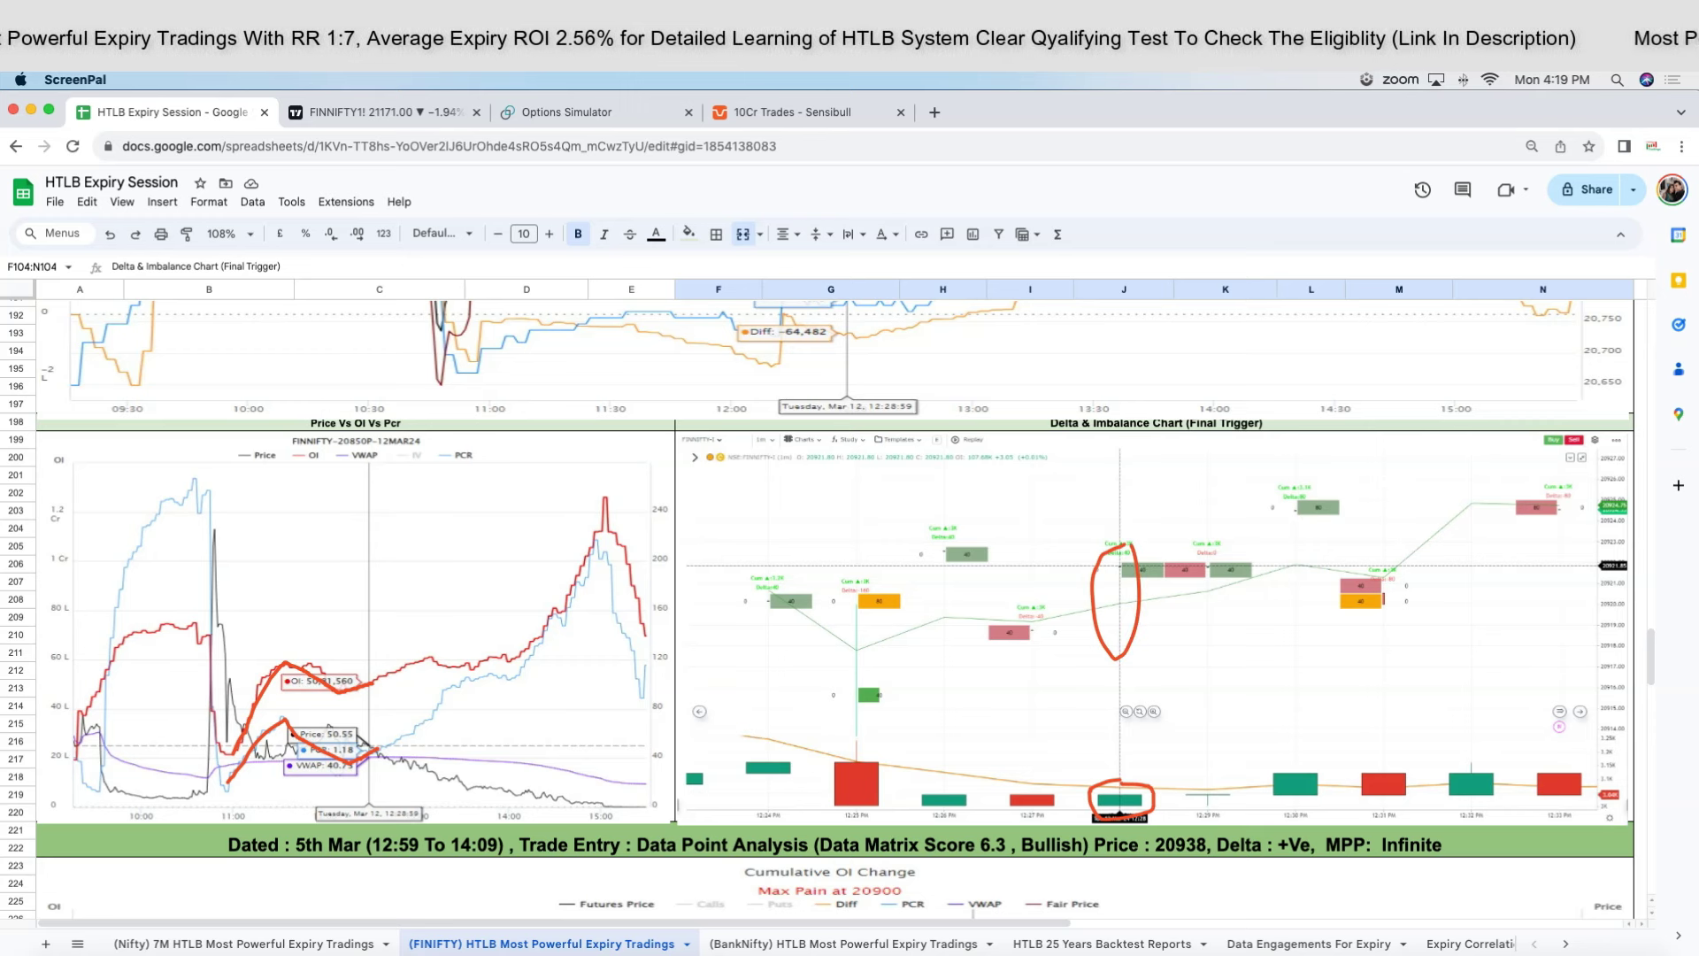
key("Escape")
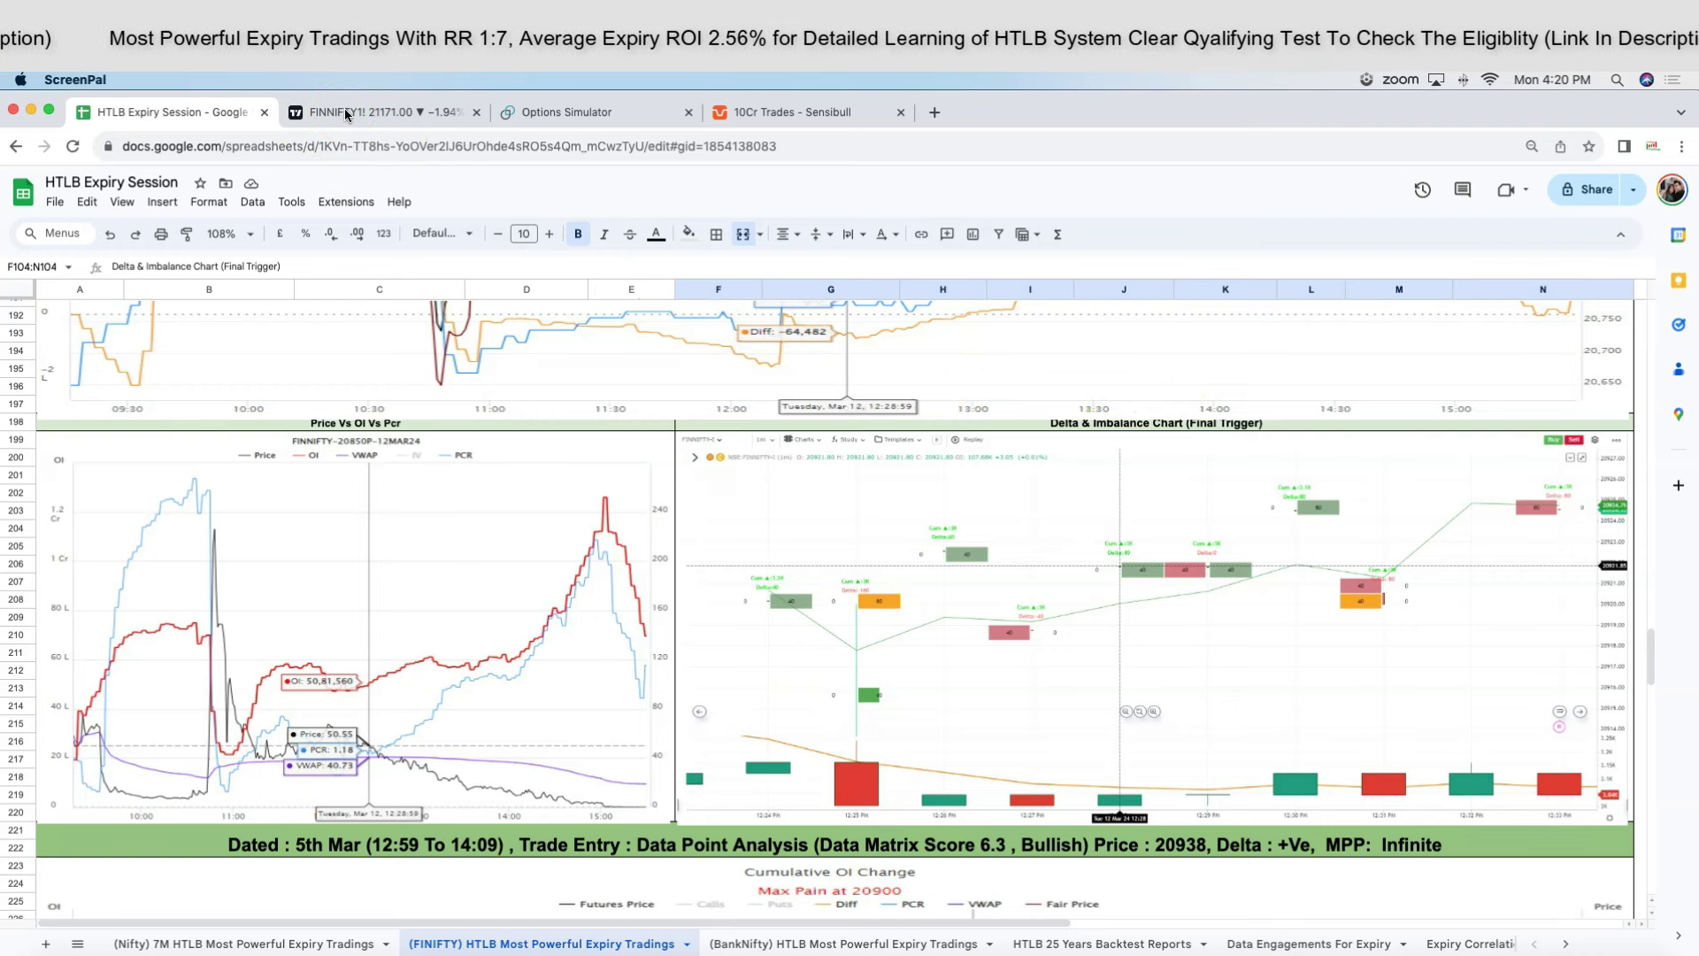
Switch to the Opstra Options Simulator and move the simulation forward to 12:28.
left_click(531, 113)
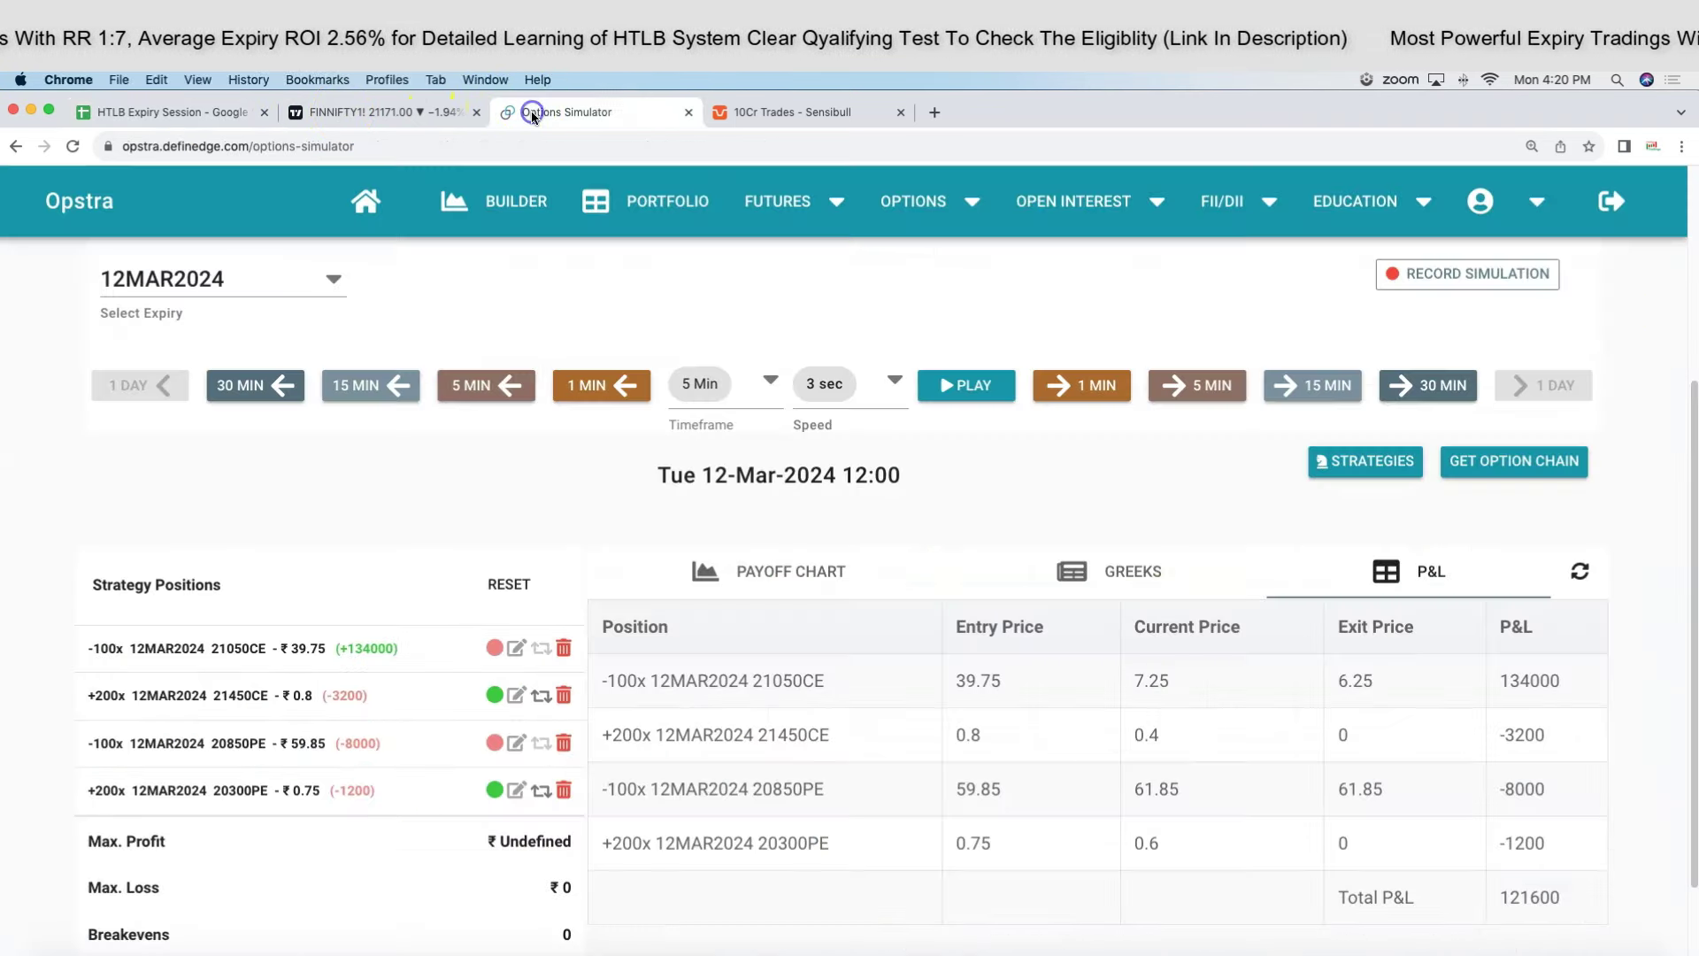
left_click(1293, 387)
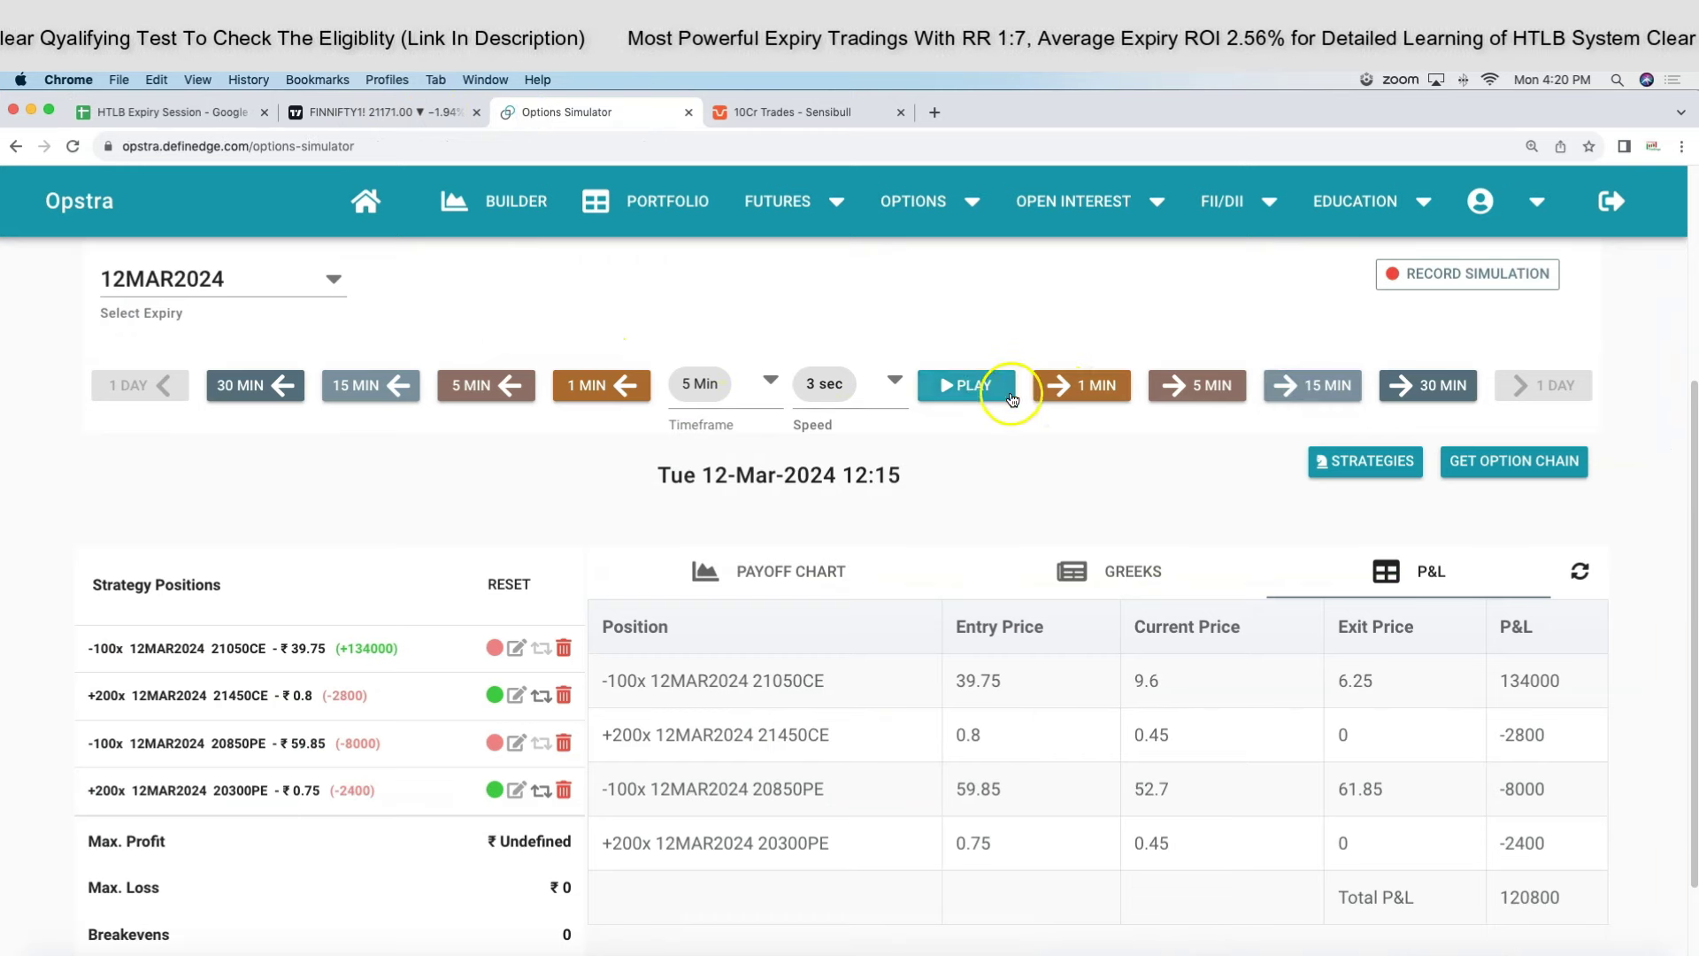
left_click(1200, 386)
left_click(1204, 387)
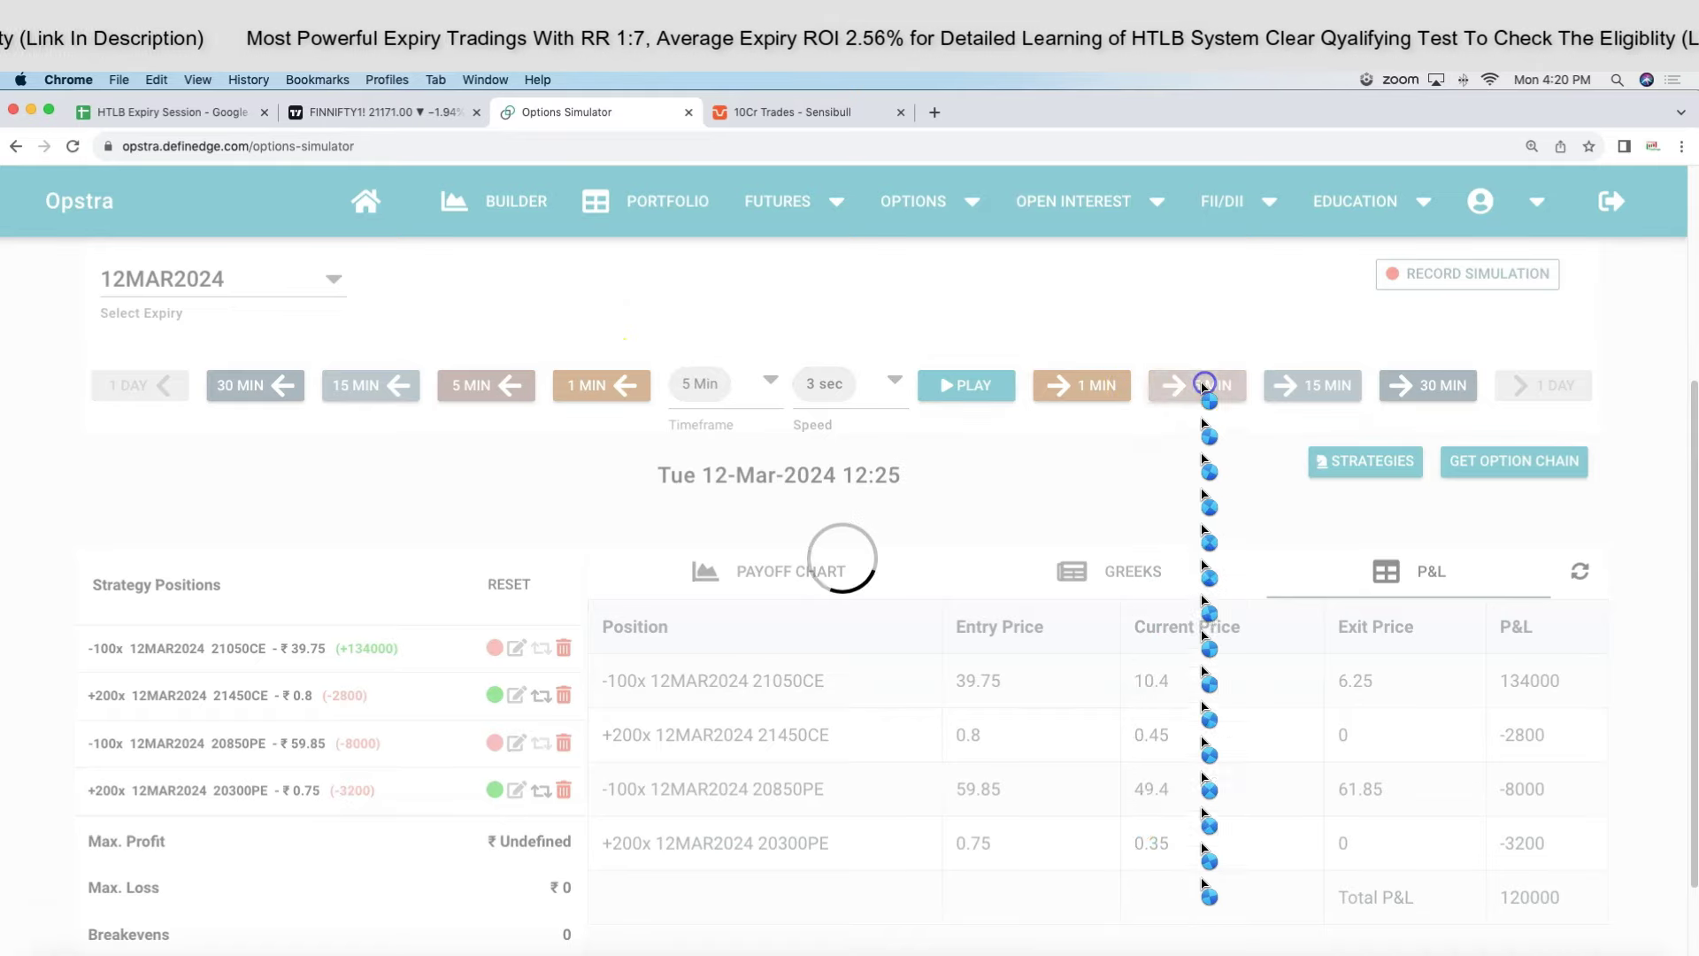
left_click(1090, 387)
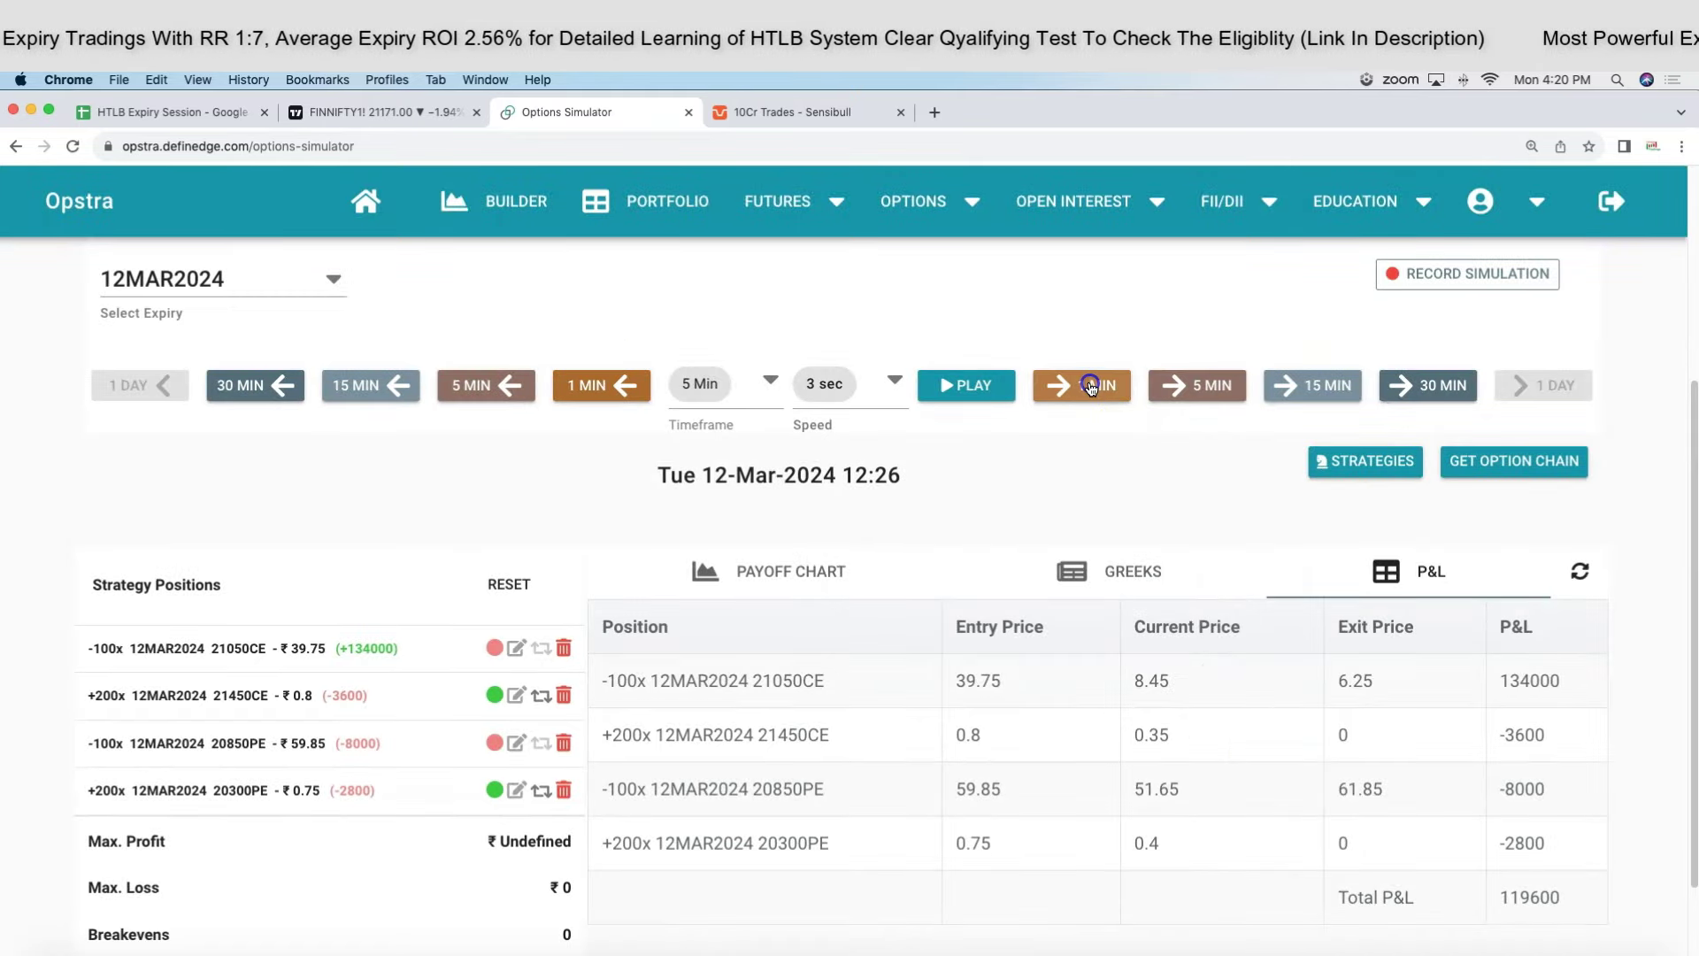
left_click(1090, 387)
left_click(1090, 386)
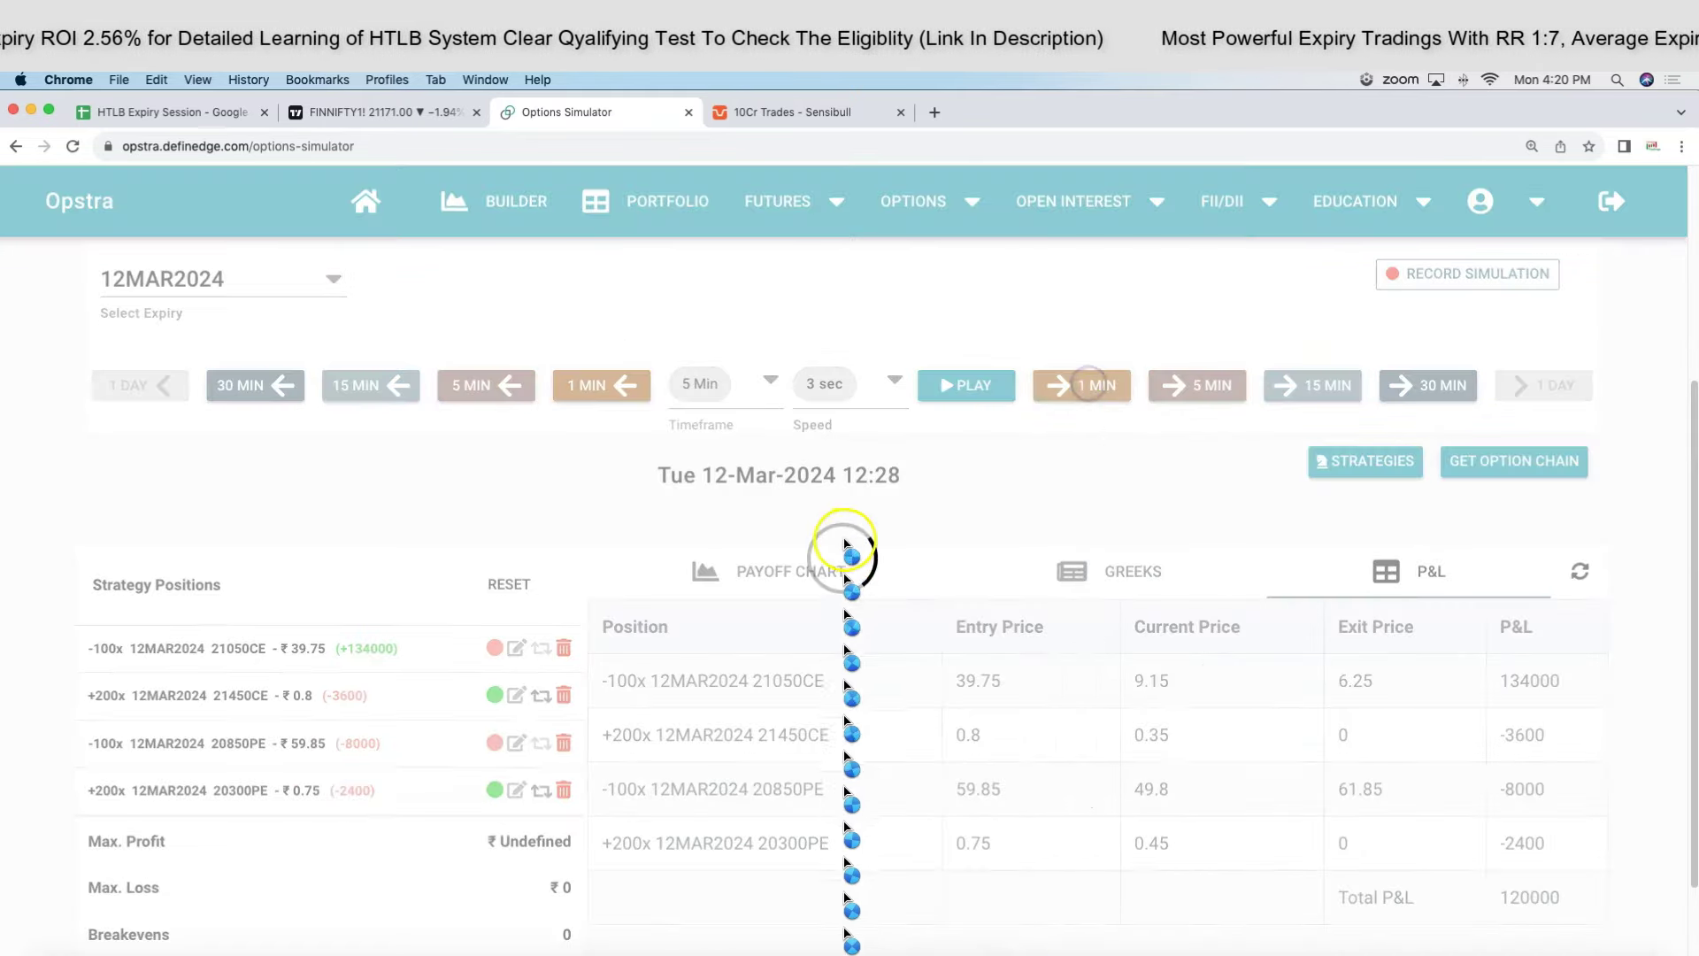
Load the 12MAR2024 option chain for 12:28 and find the 20850 strike.
left_click(1490, 473)
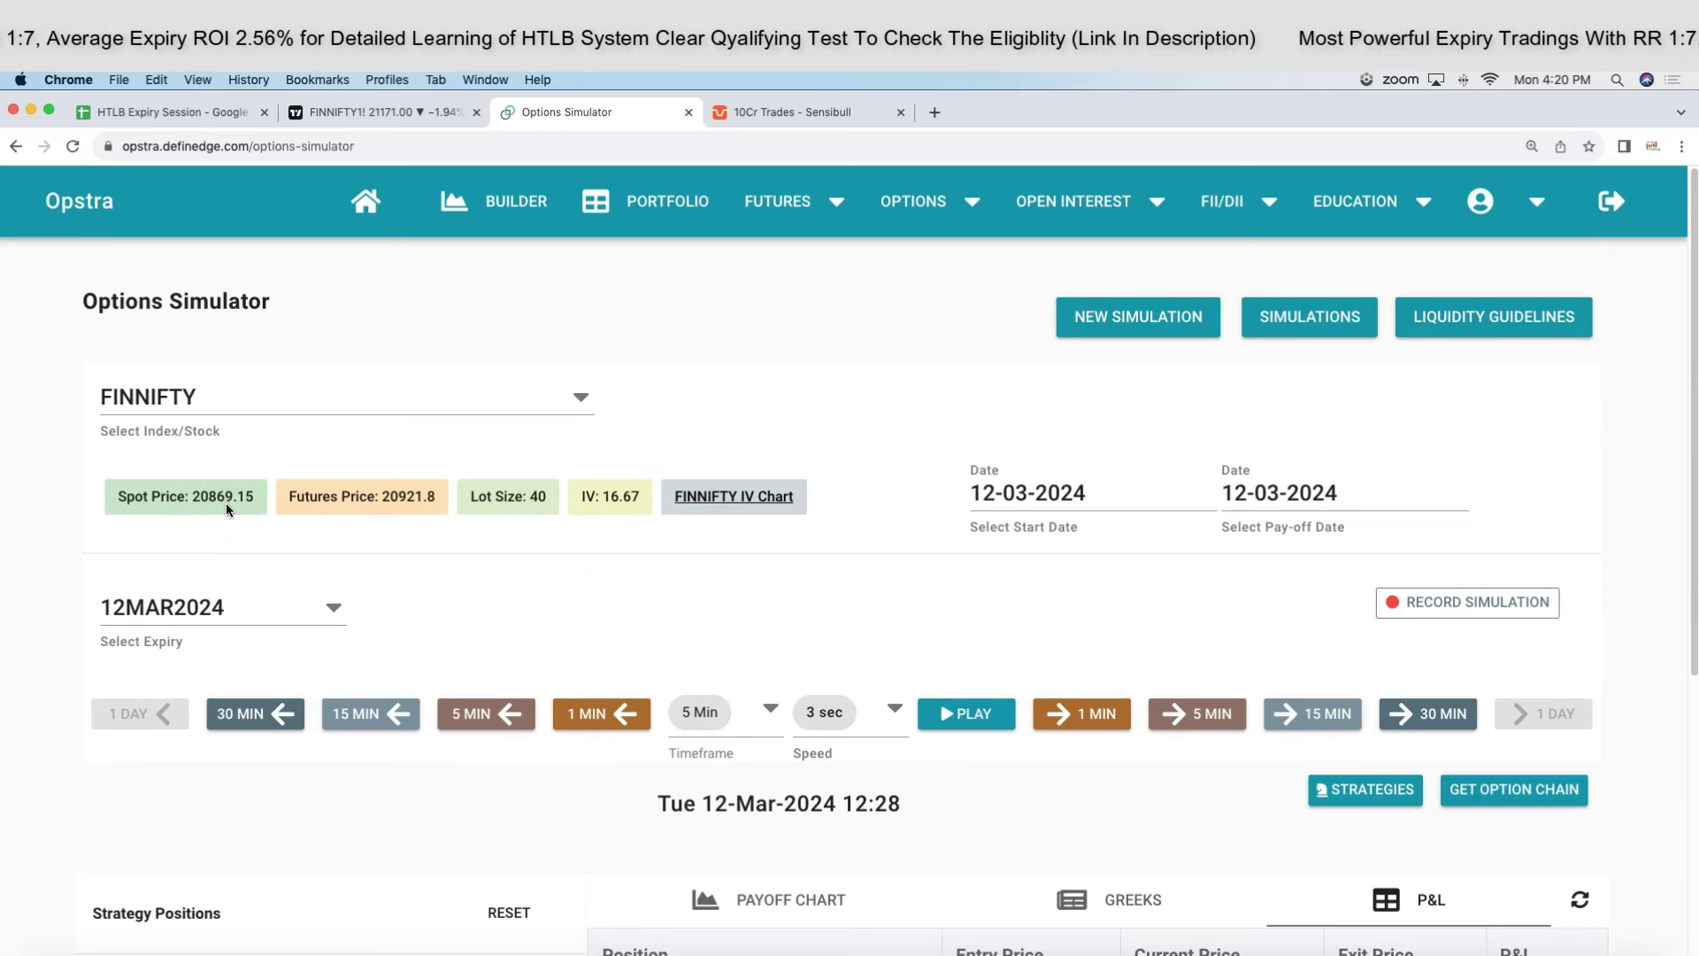
left_click(1480, 790)
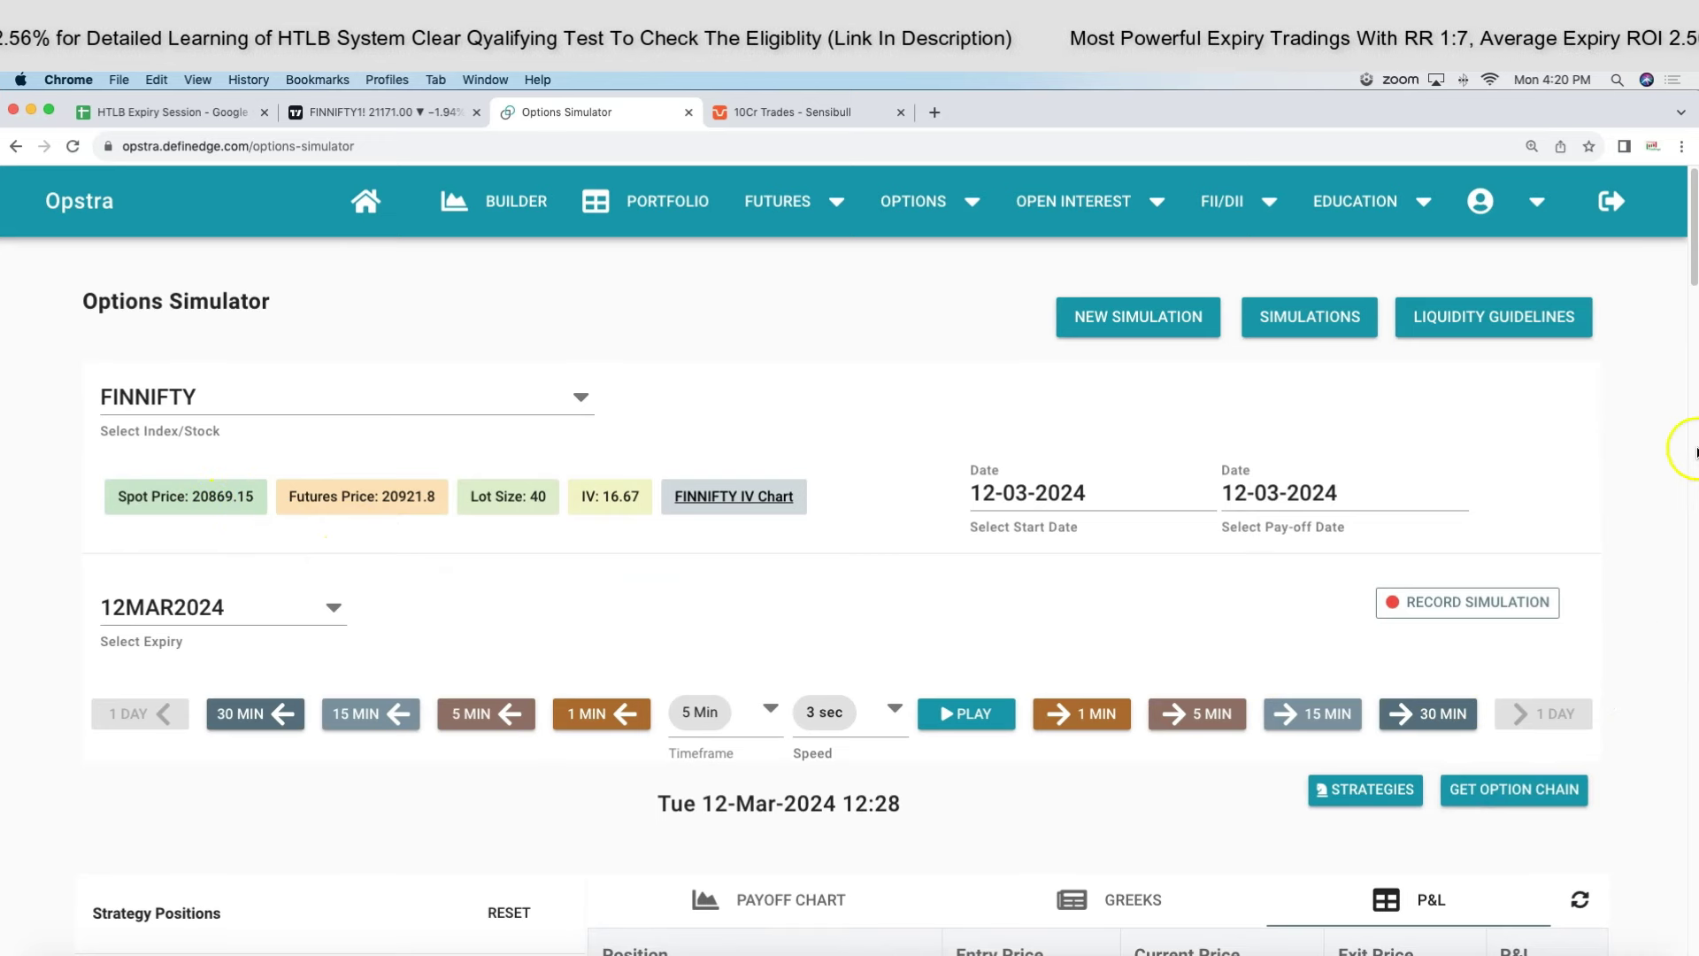
left_click_drag(1695, 258, 1691, 320)
left_click(1539, 433)
scroll(1668, 566, "down", 10)
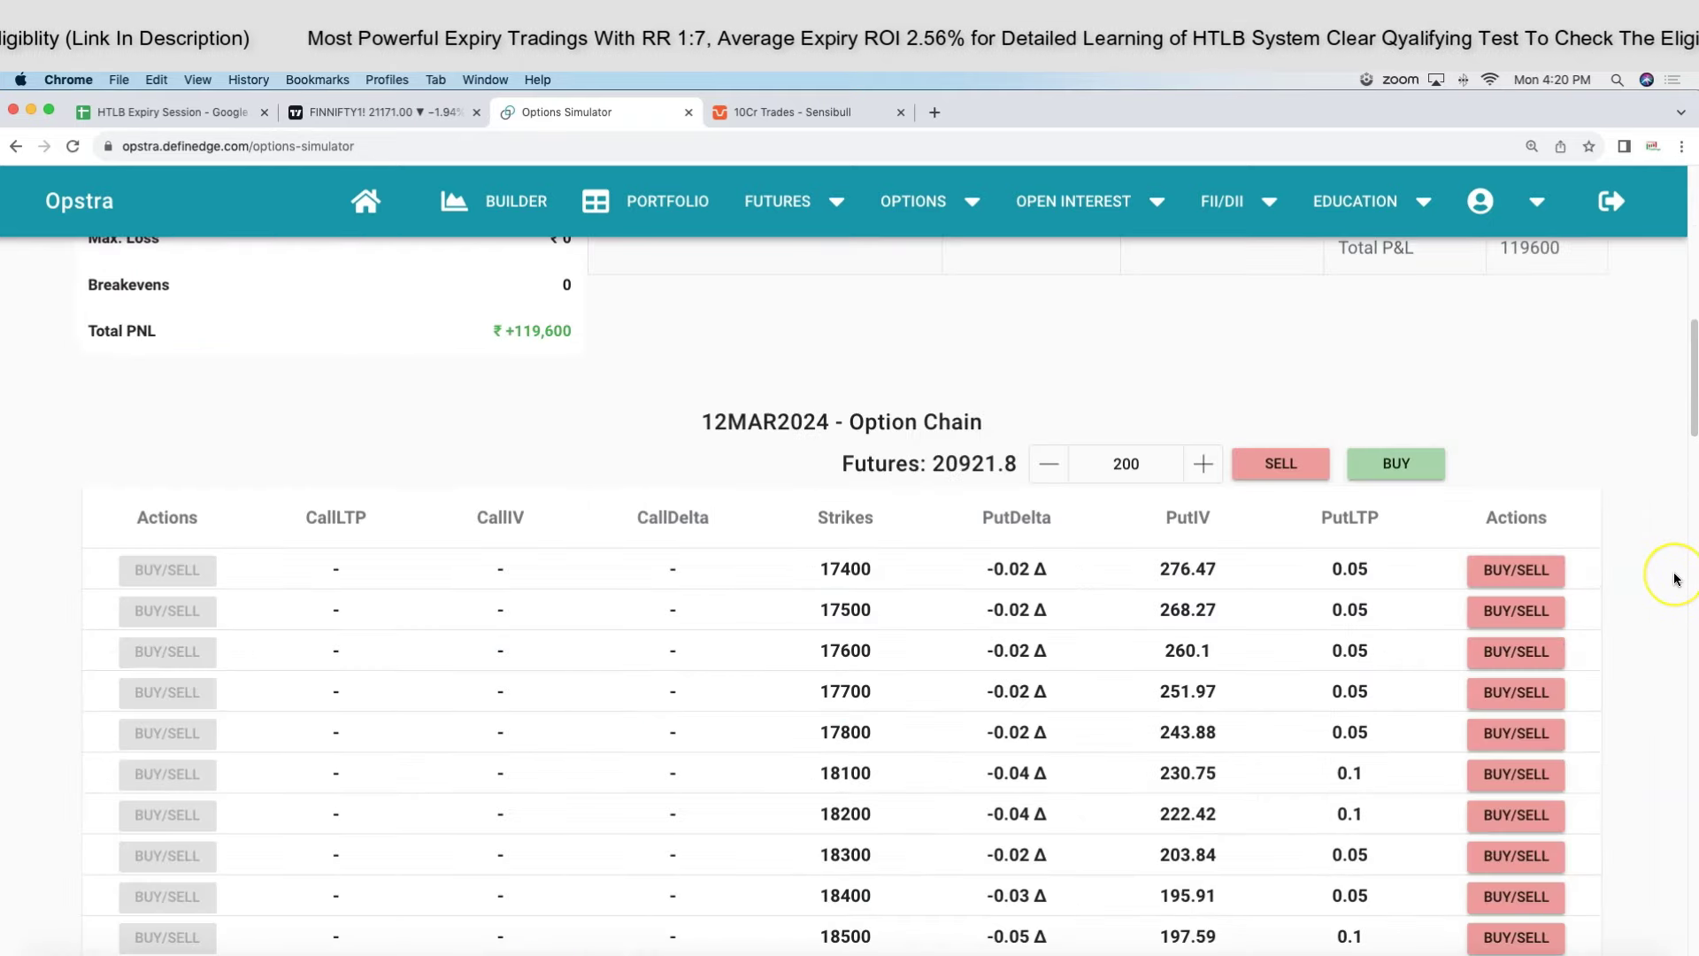
scroll(1672, 581, "down", 20)
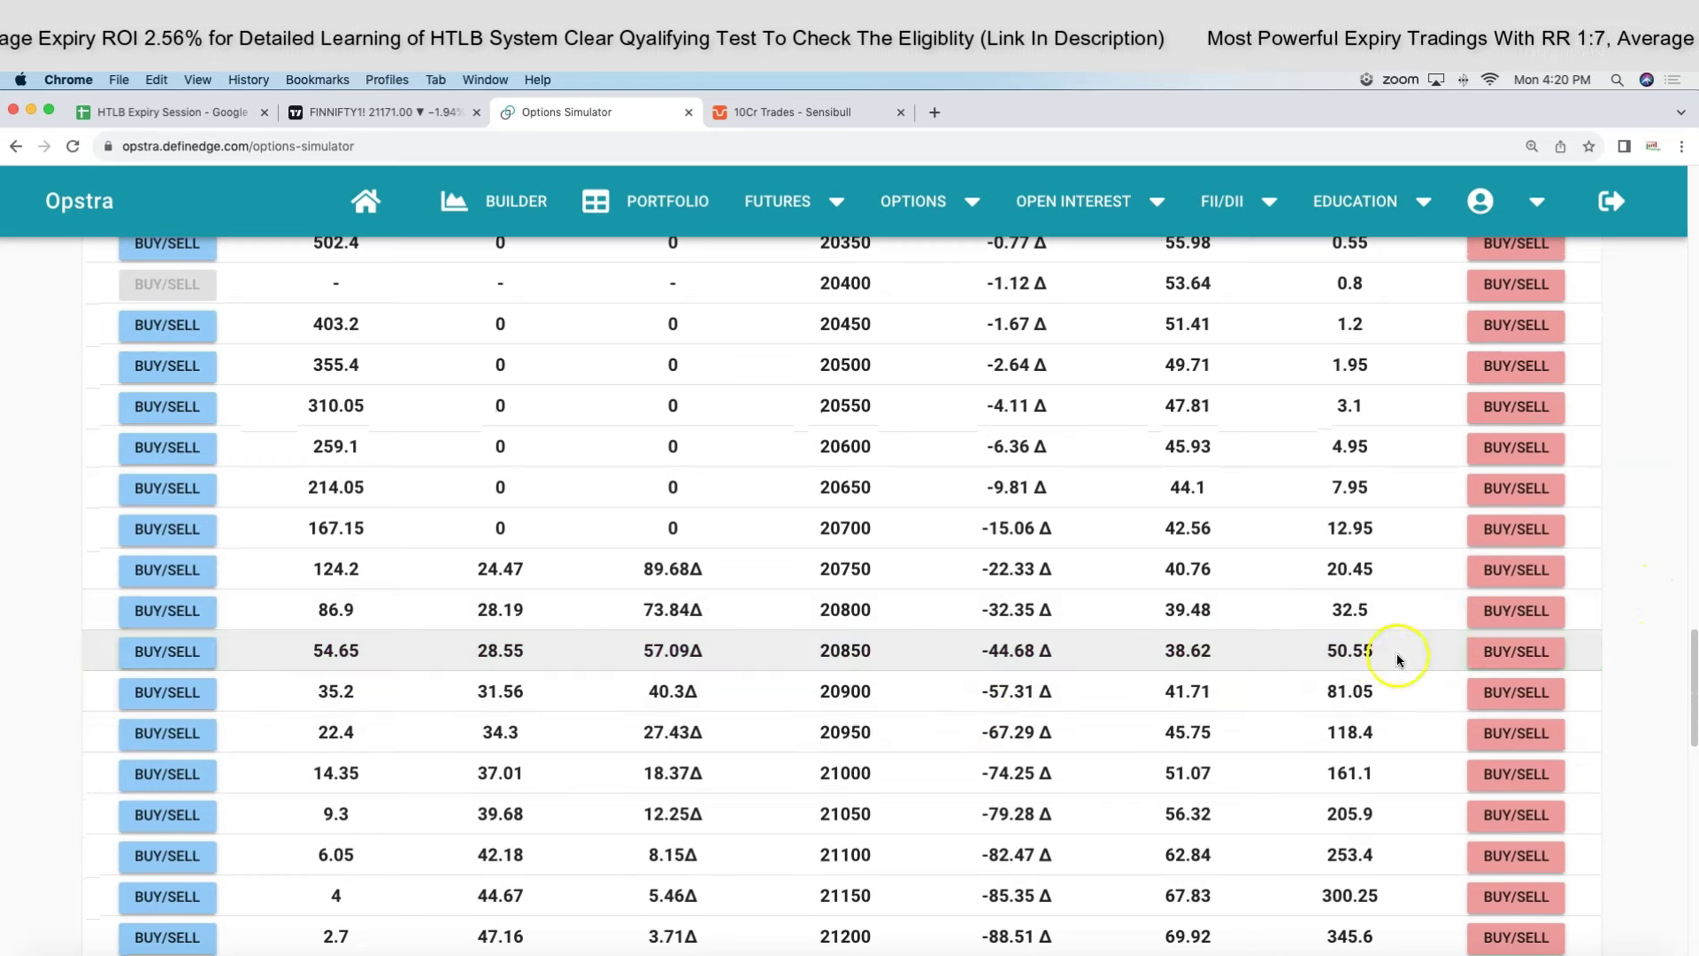
Add a sell position of 100 lots in the 20850PE at 50.55.
left_click(1505, 654)
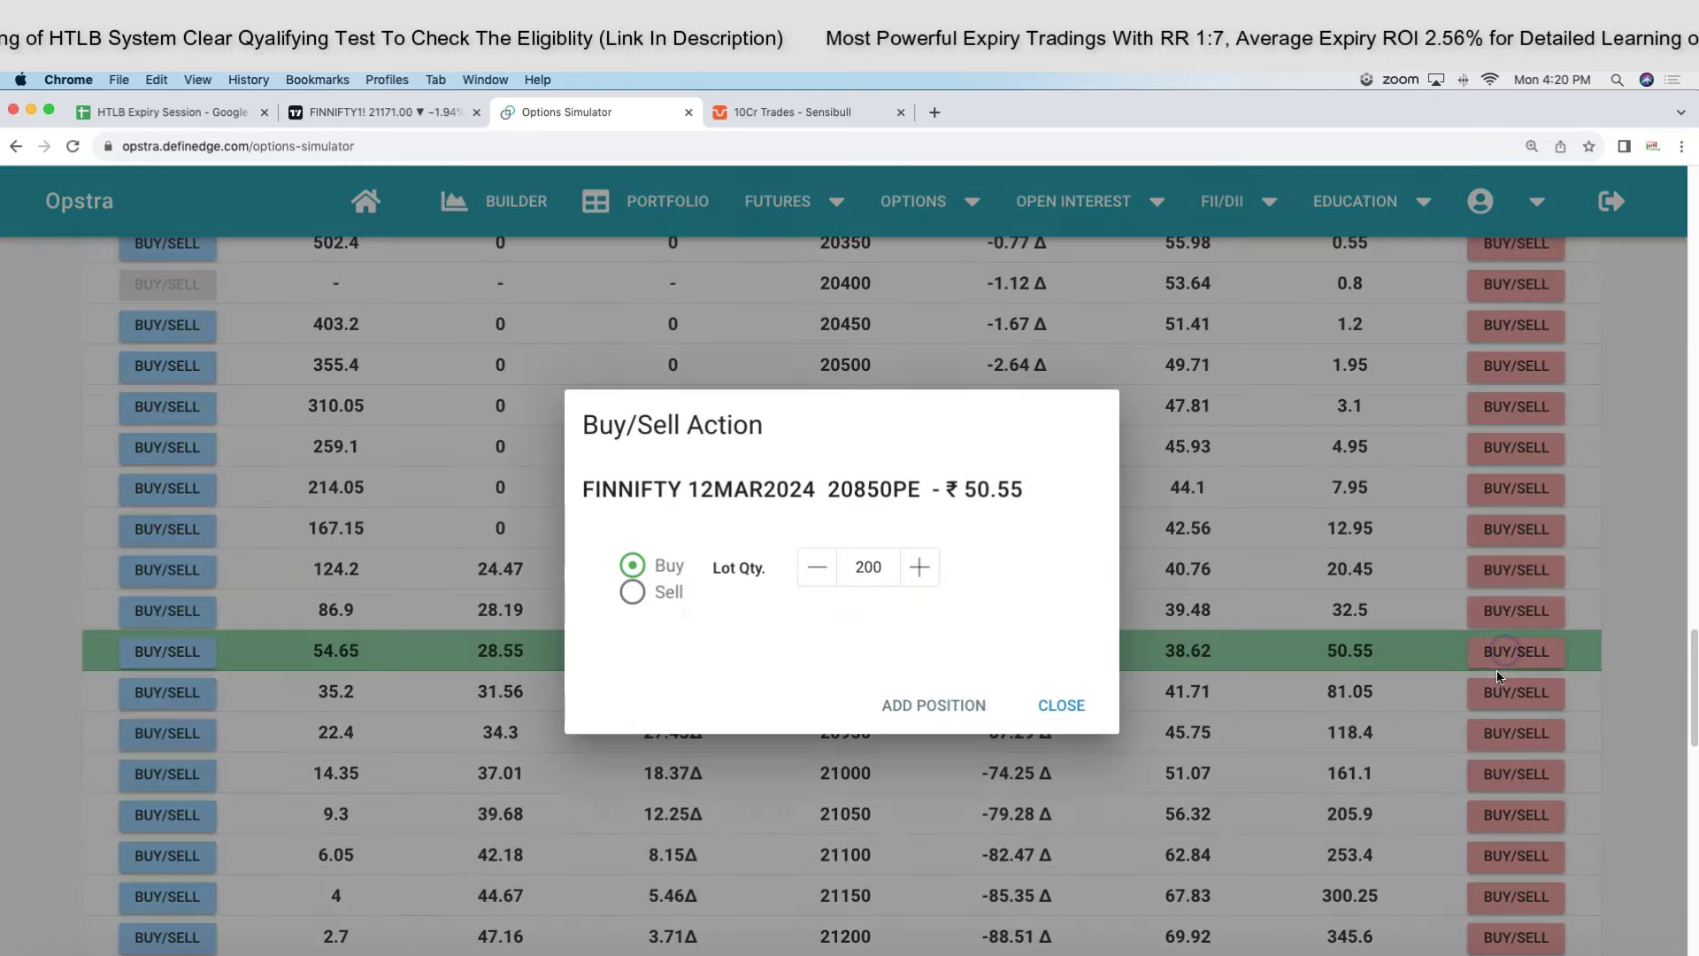
left_click(630, 593)
double_click(863, 567)
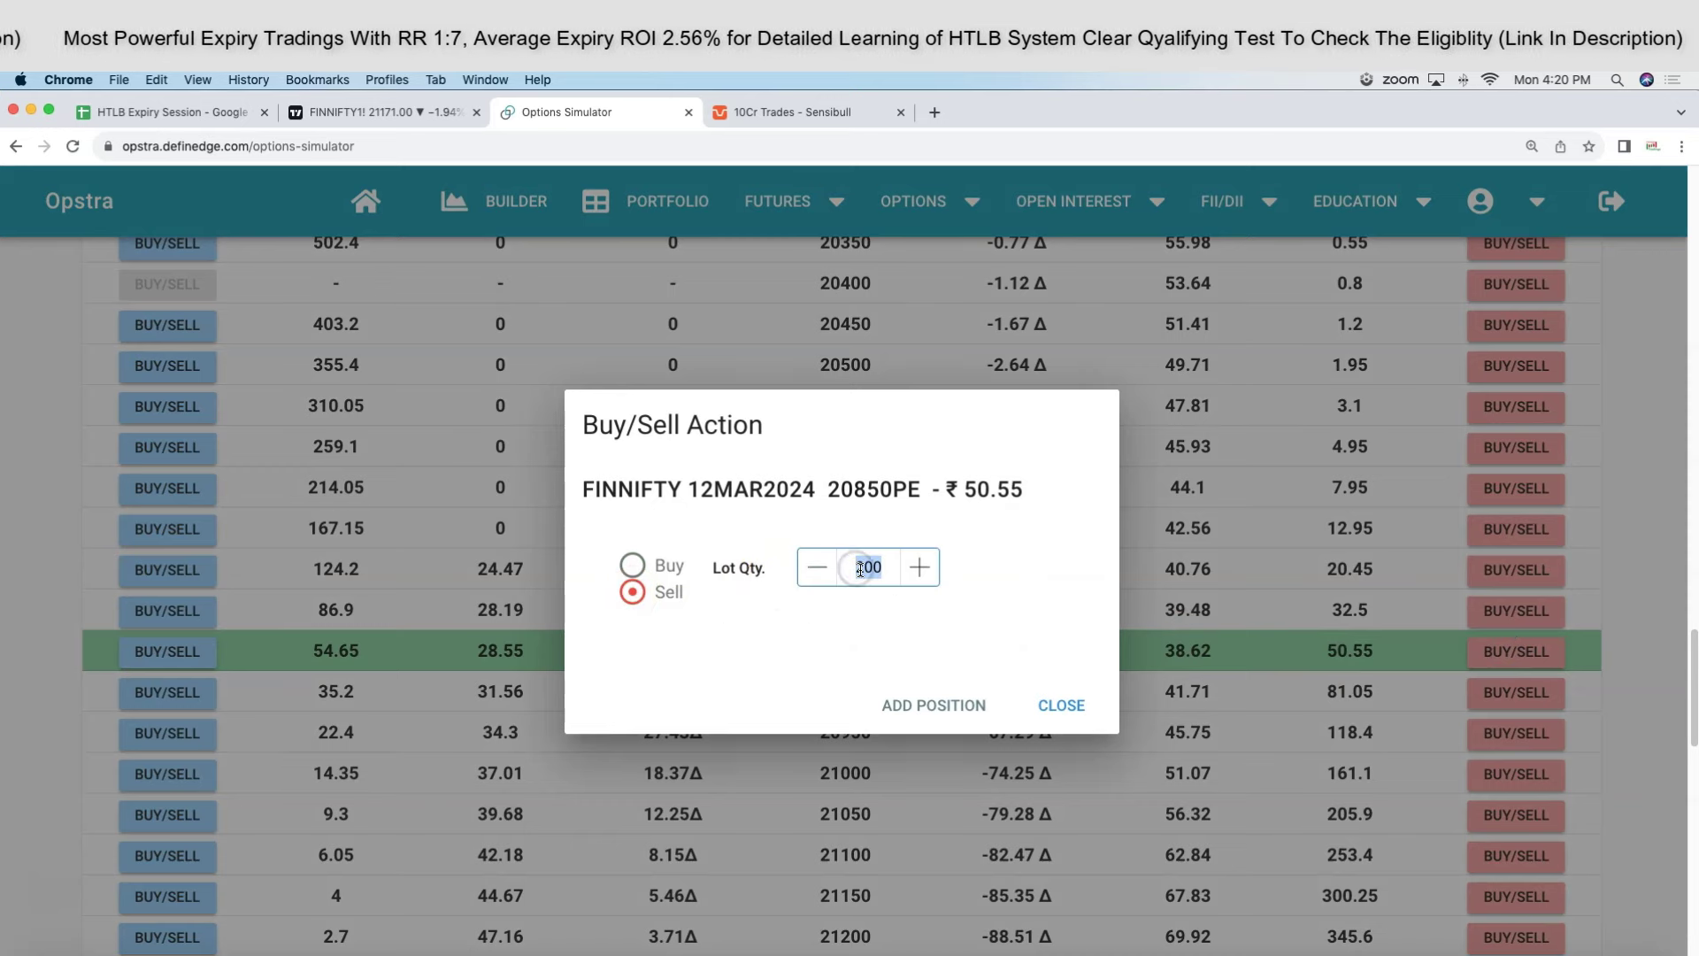
type("100")
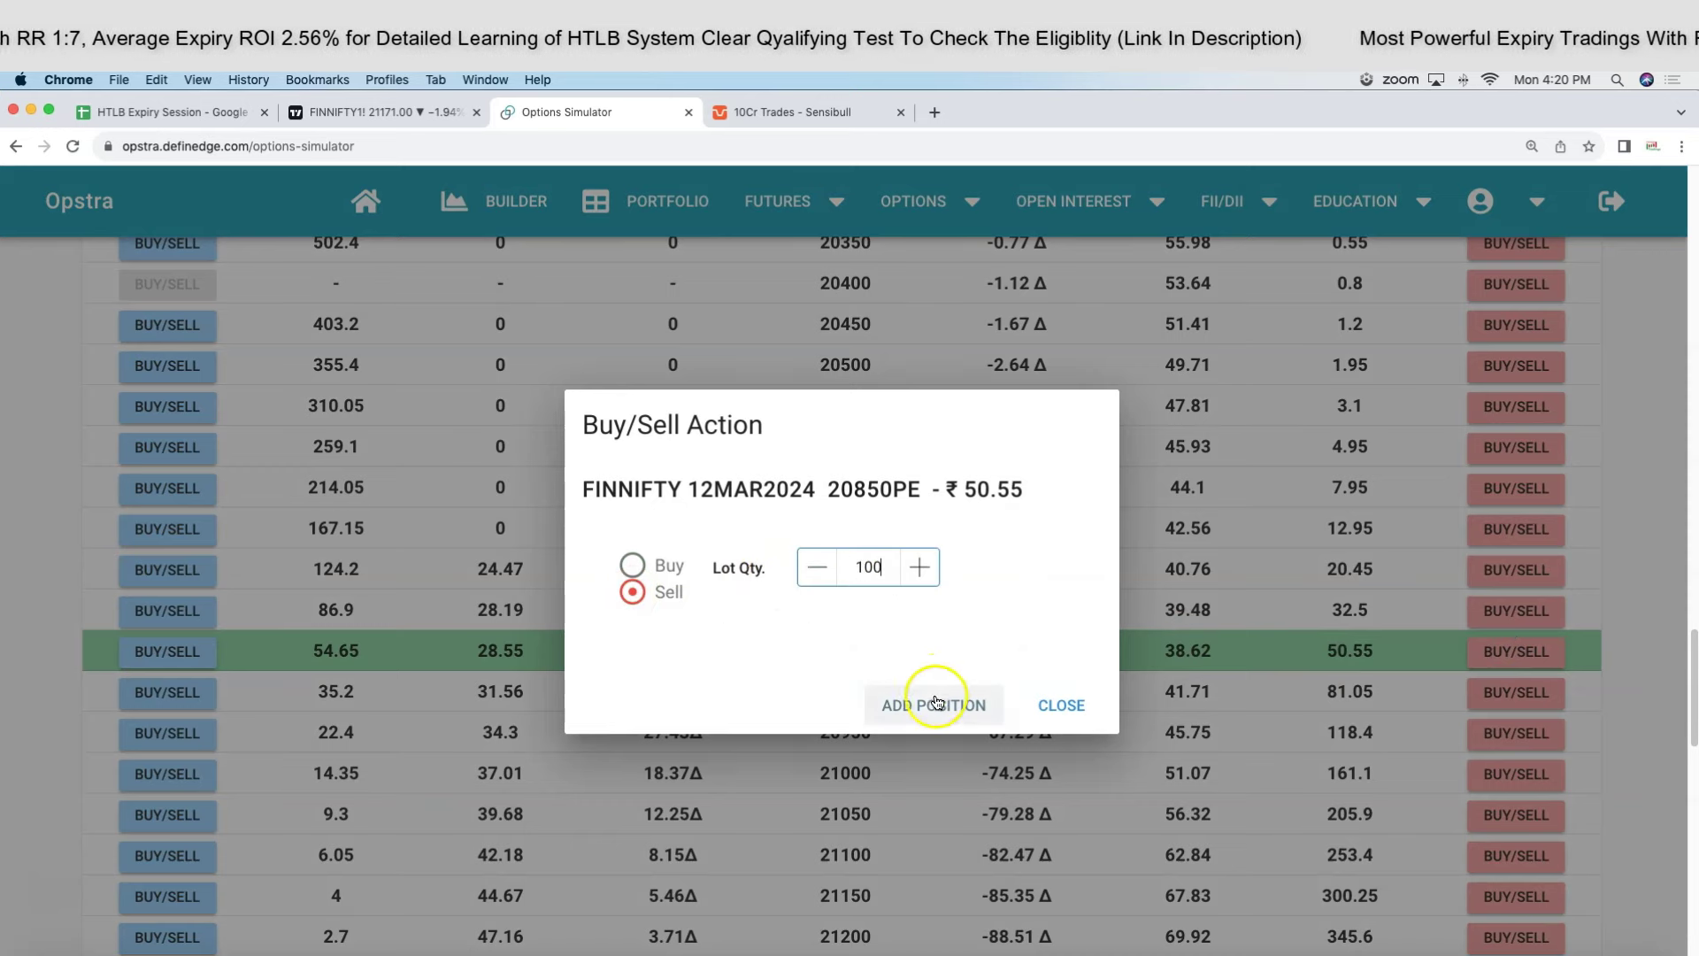
left_click(933, 705)
Check the strategy positions and P&L table, and show the FINNIFTY payoff chart to examine the combined payoff.
scroll(1159, 544, "up", 15)
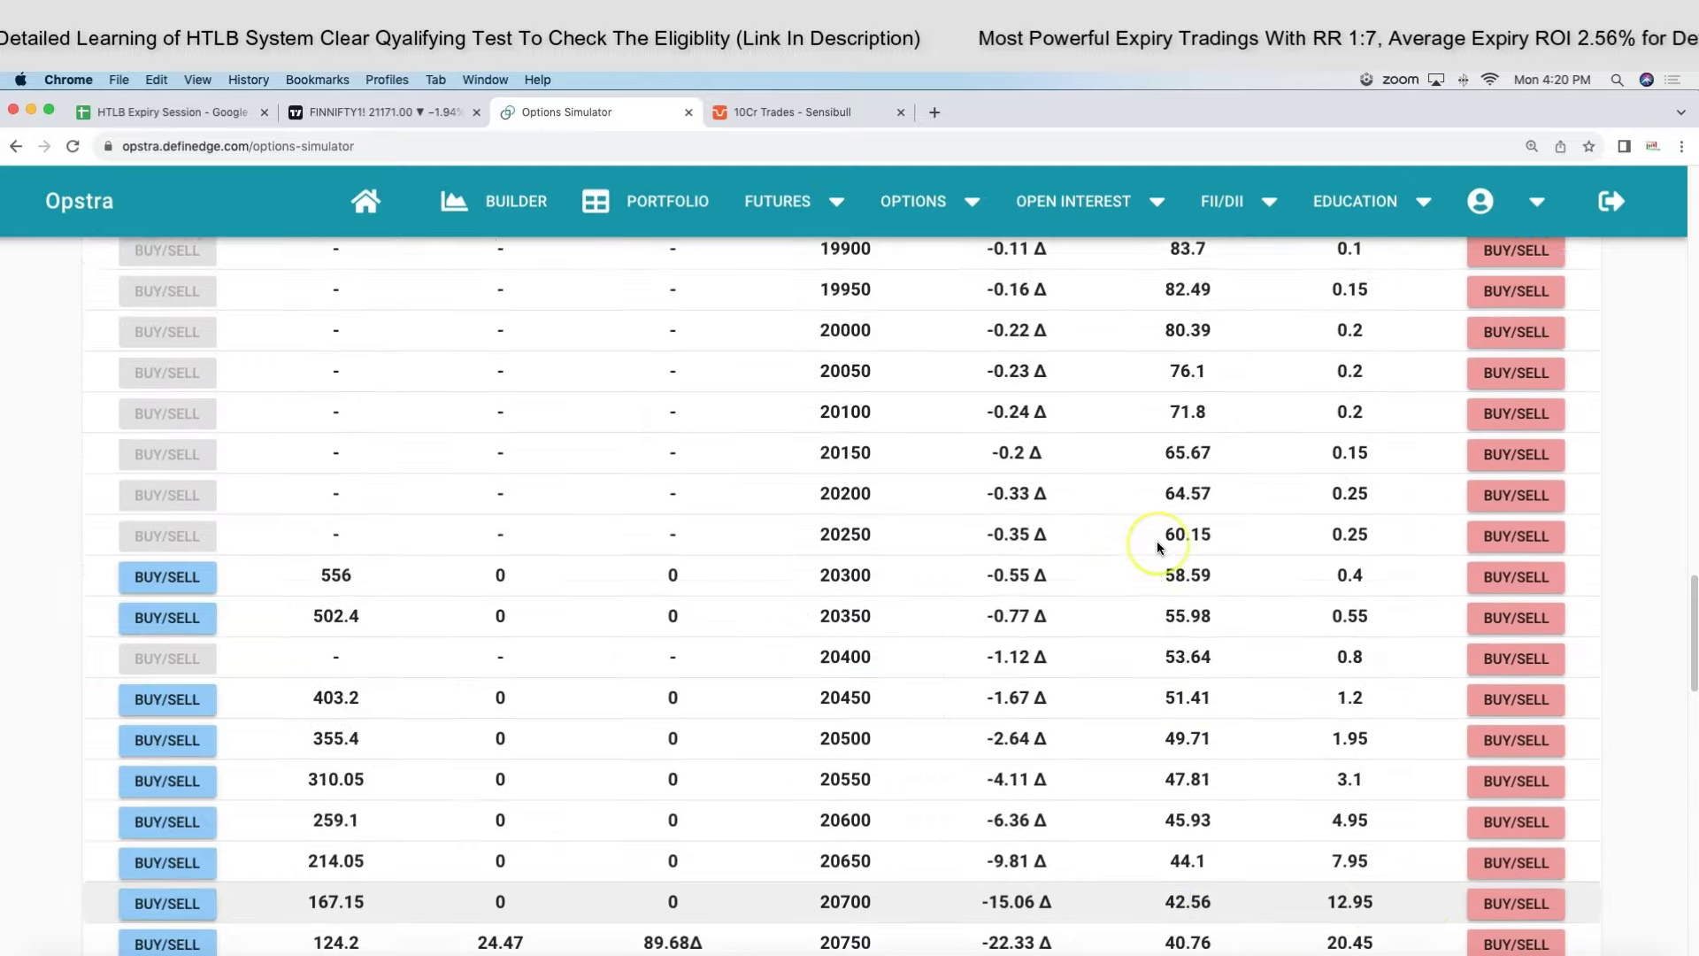
scroll(1156, 539, "down", 4)
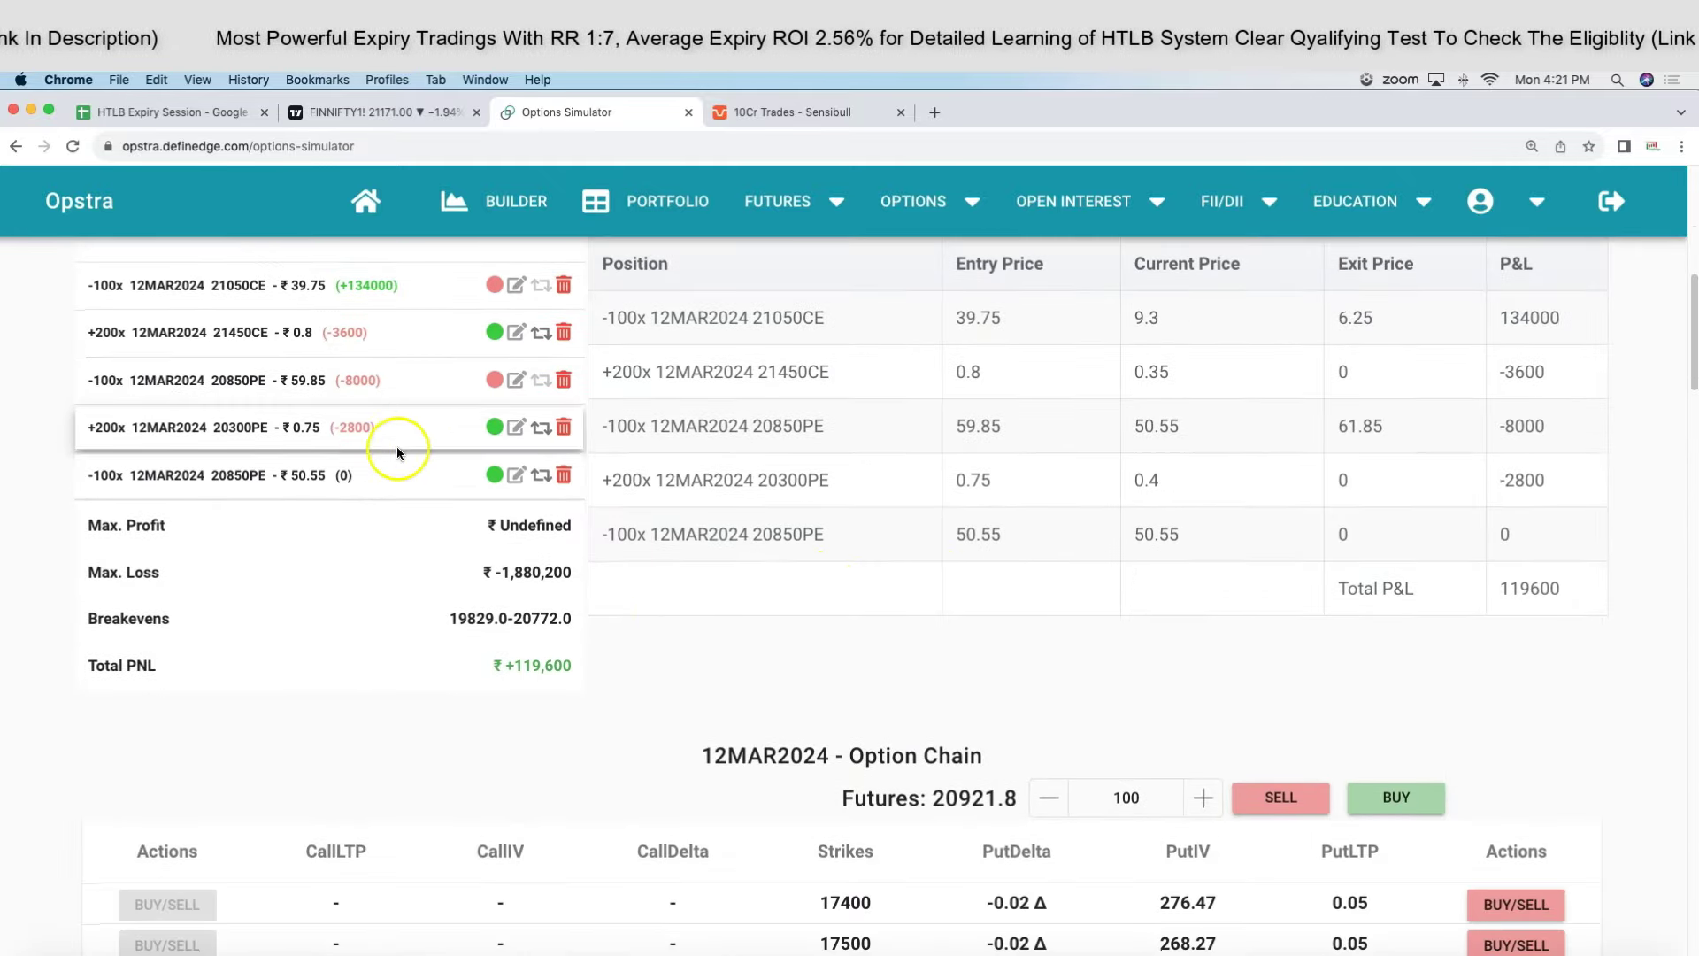
scroll(813, 598, "up", 1)
scroll(815, 607, "up", 2)
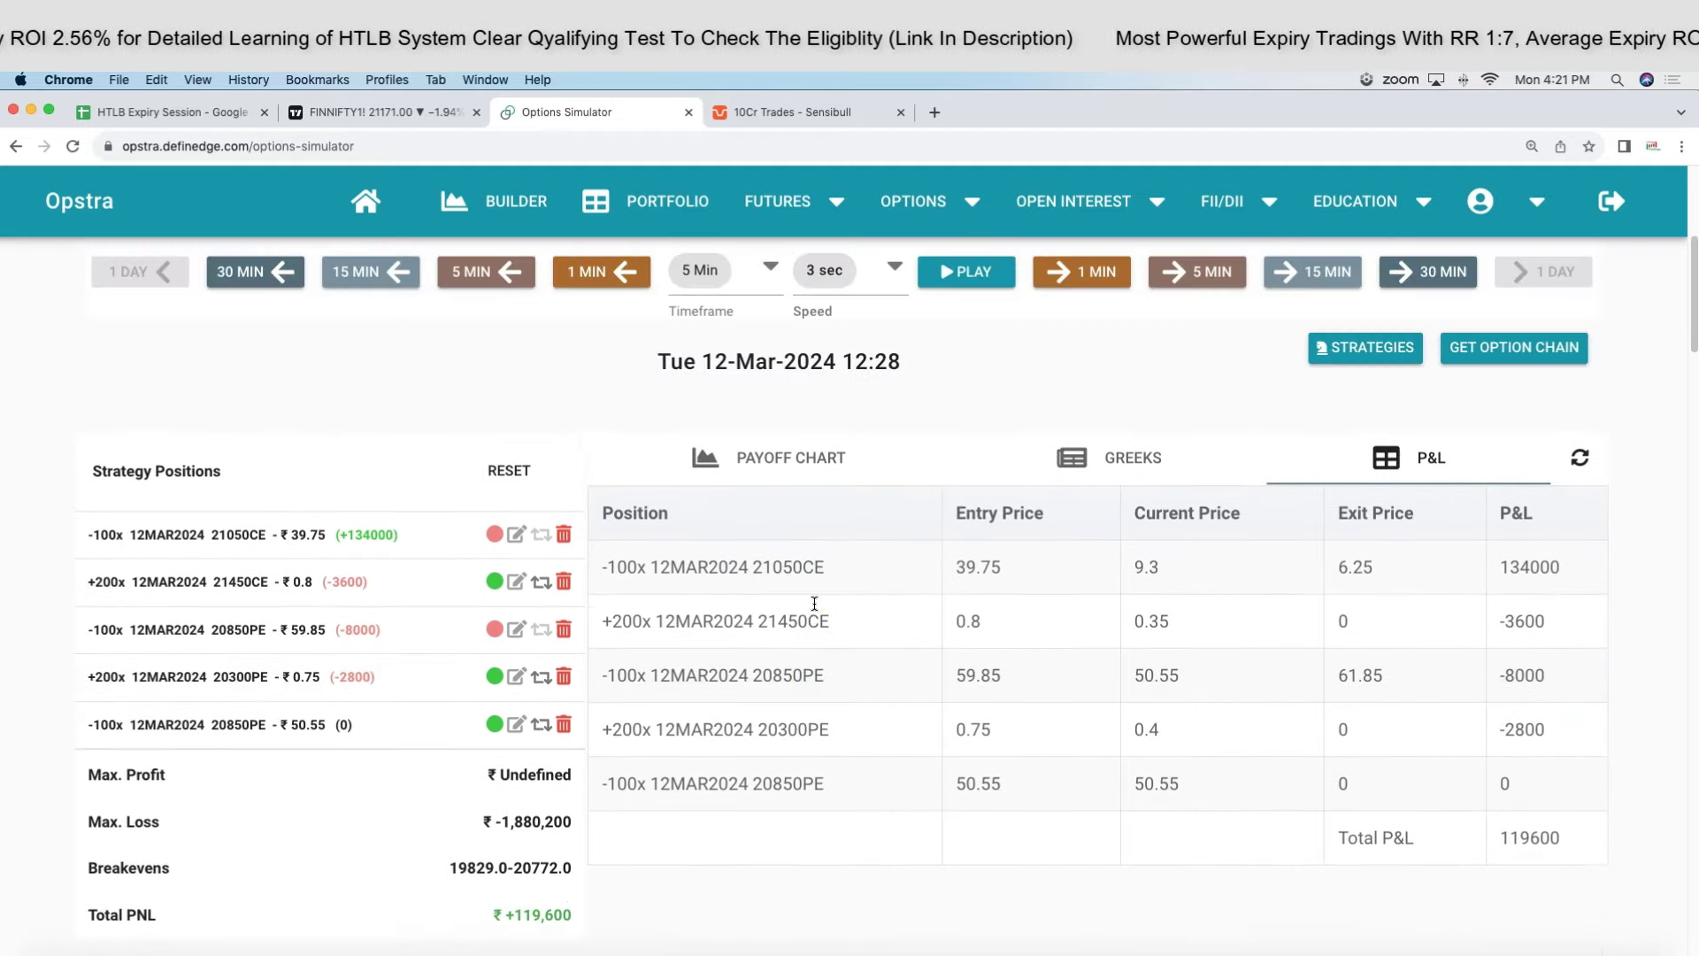
left_click(784, 457)
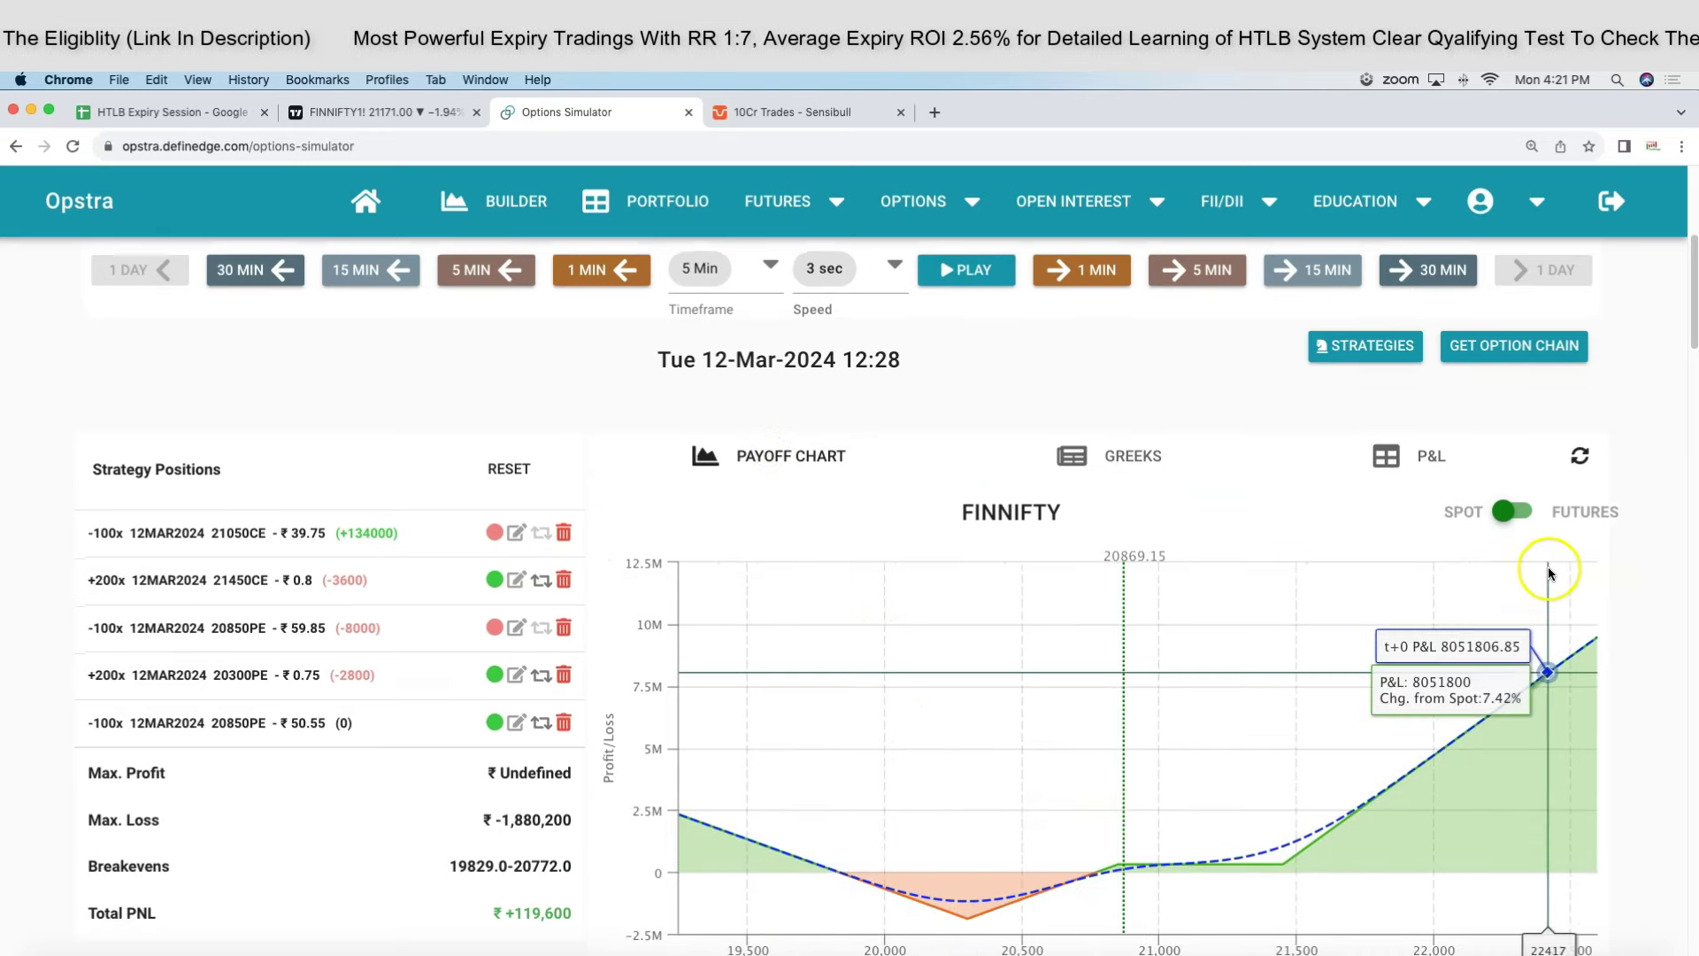
scroll(1551, 574, "down", 4)
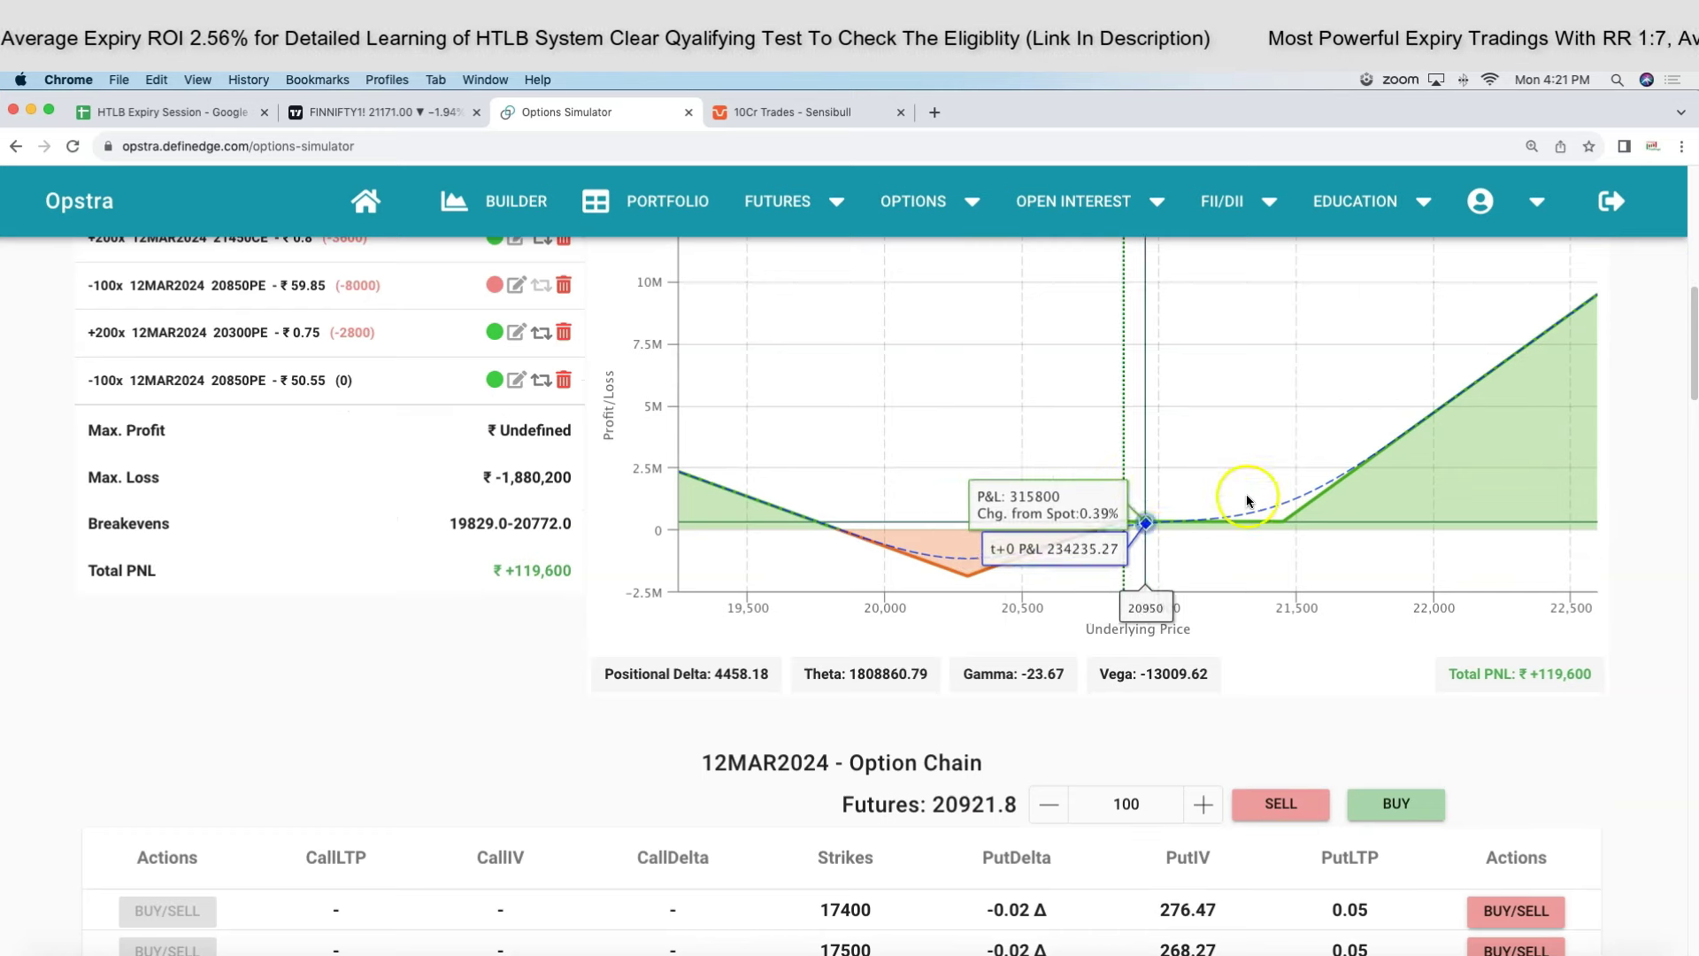
scroll(1655, 540, "up", 1)
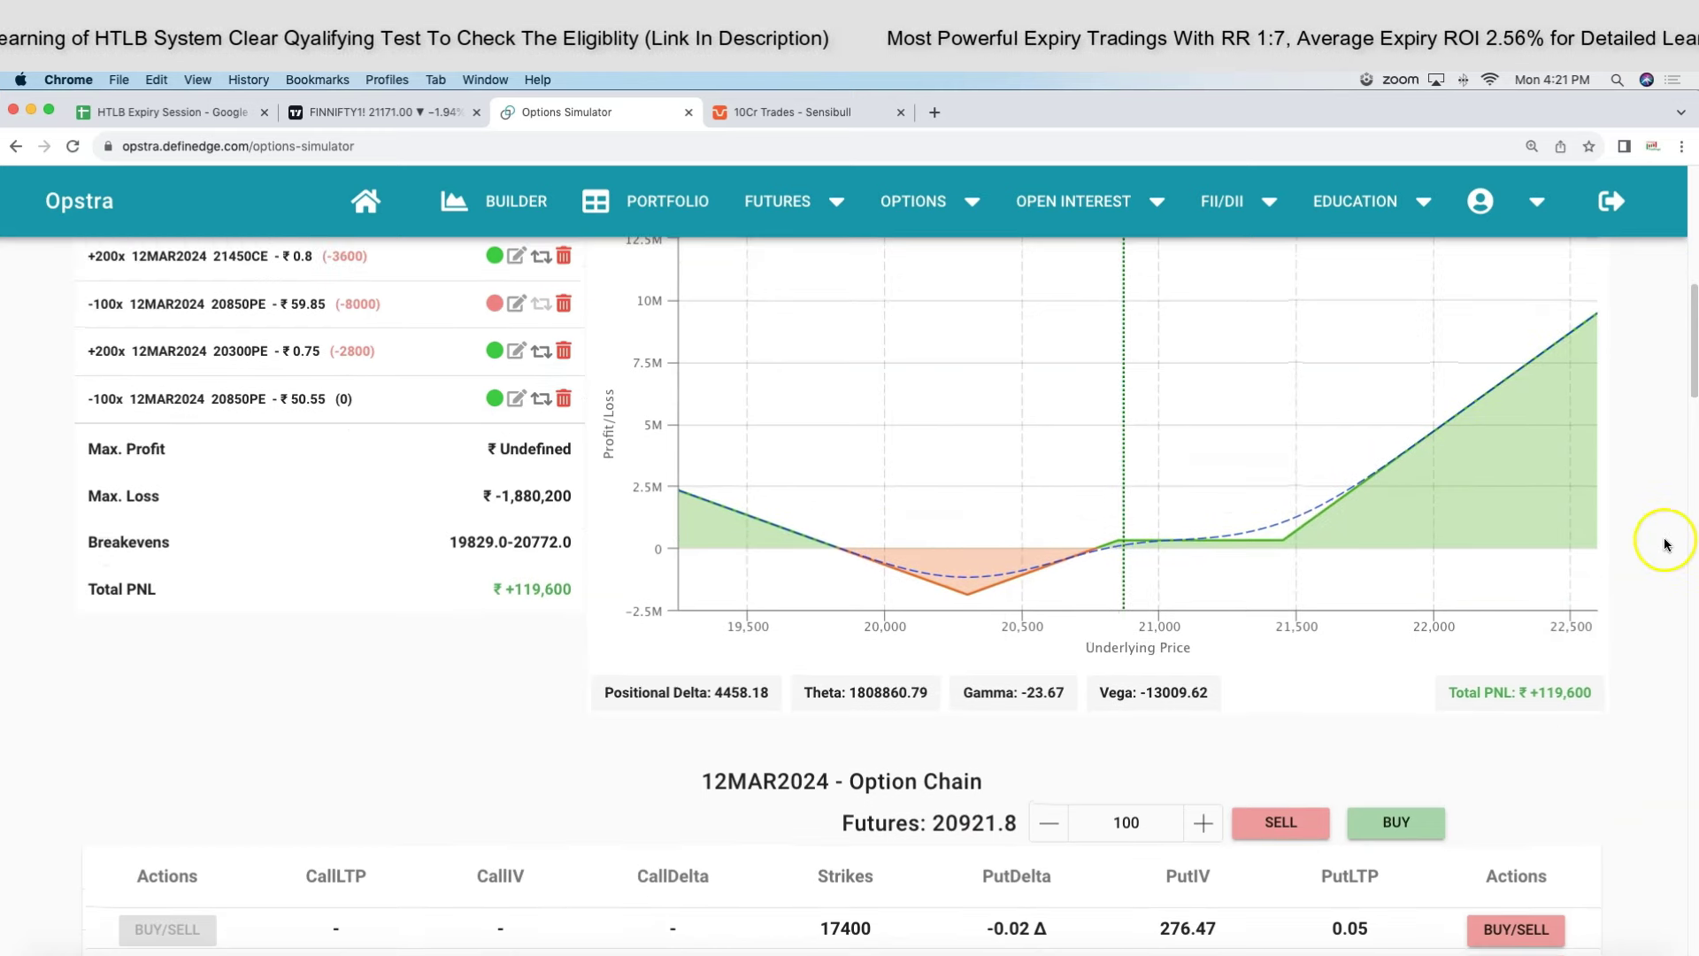
scroll(1577, 520, "up", 3)
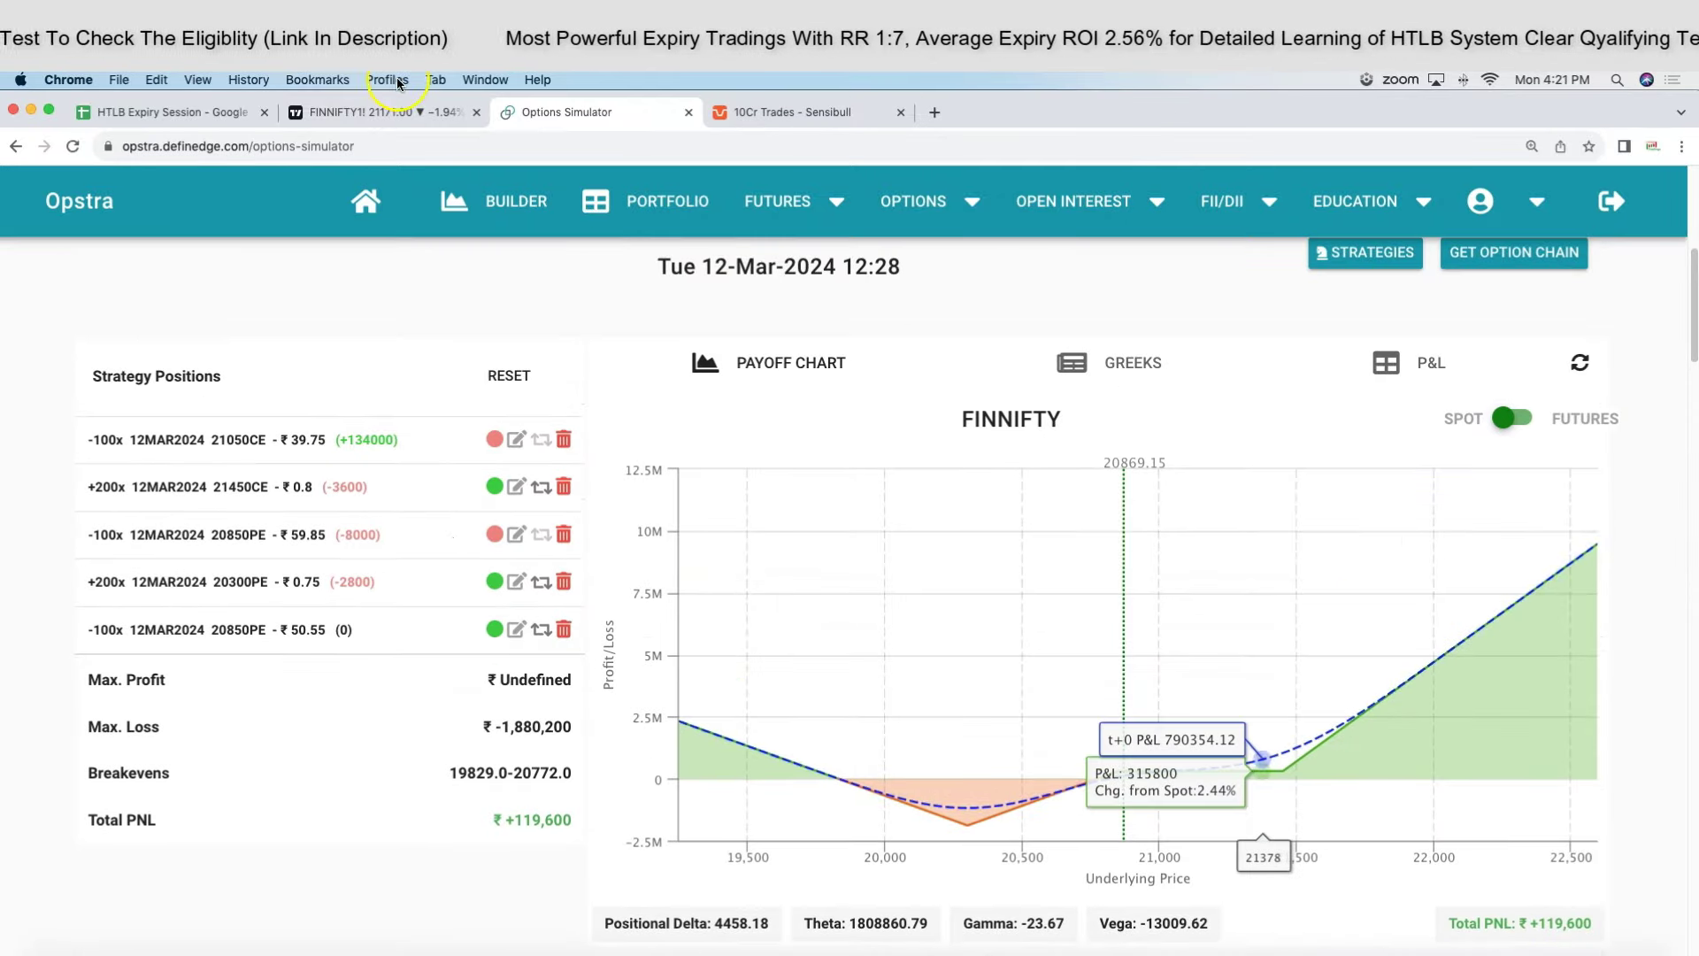
Return to the TradingView FINNIFTY chart and run the replay forward to the 12:54 bar.
left_click(342, 113)
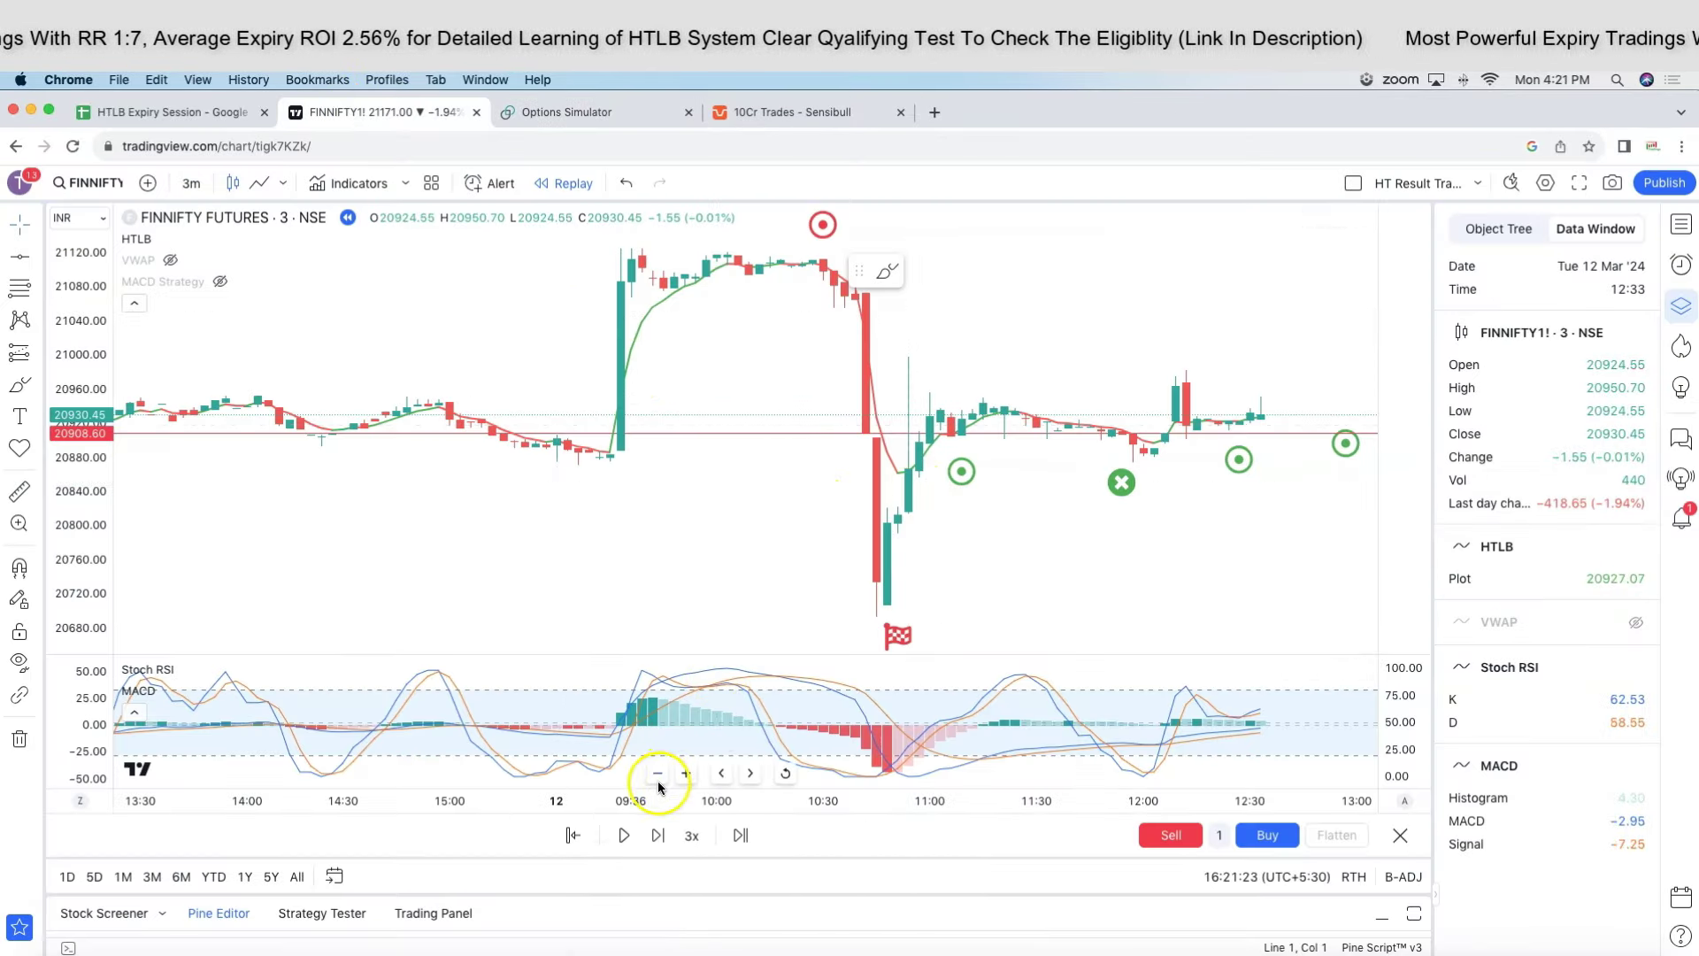
left_click(625, 836)
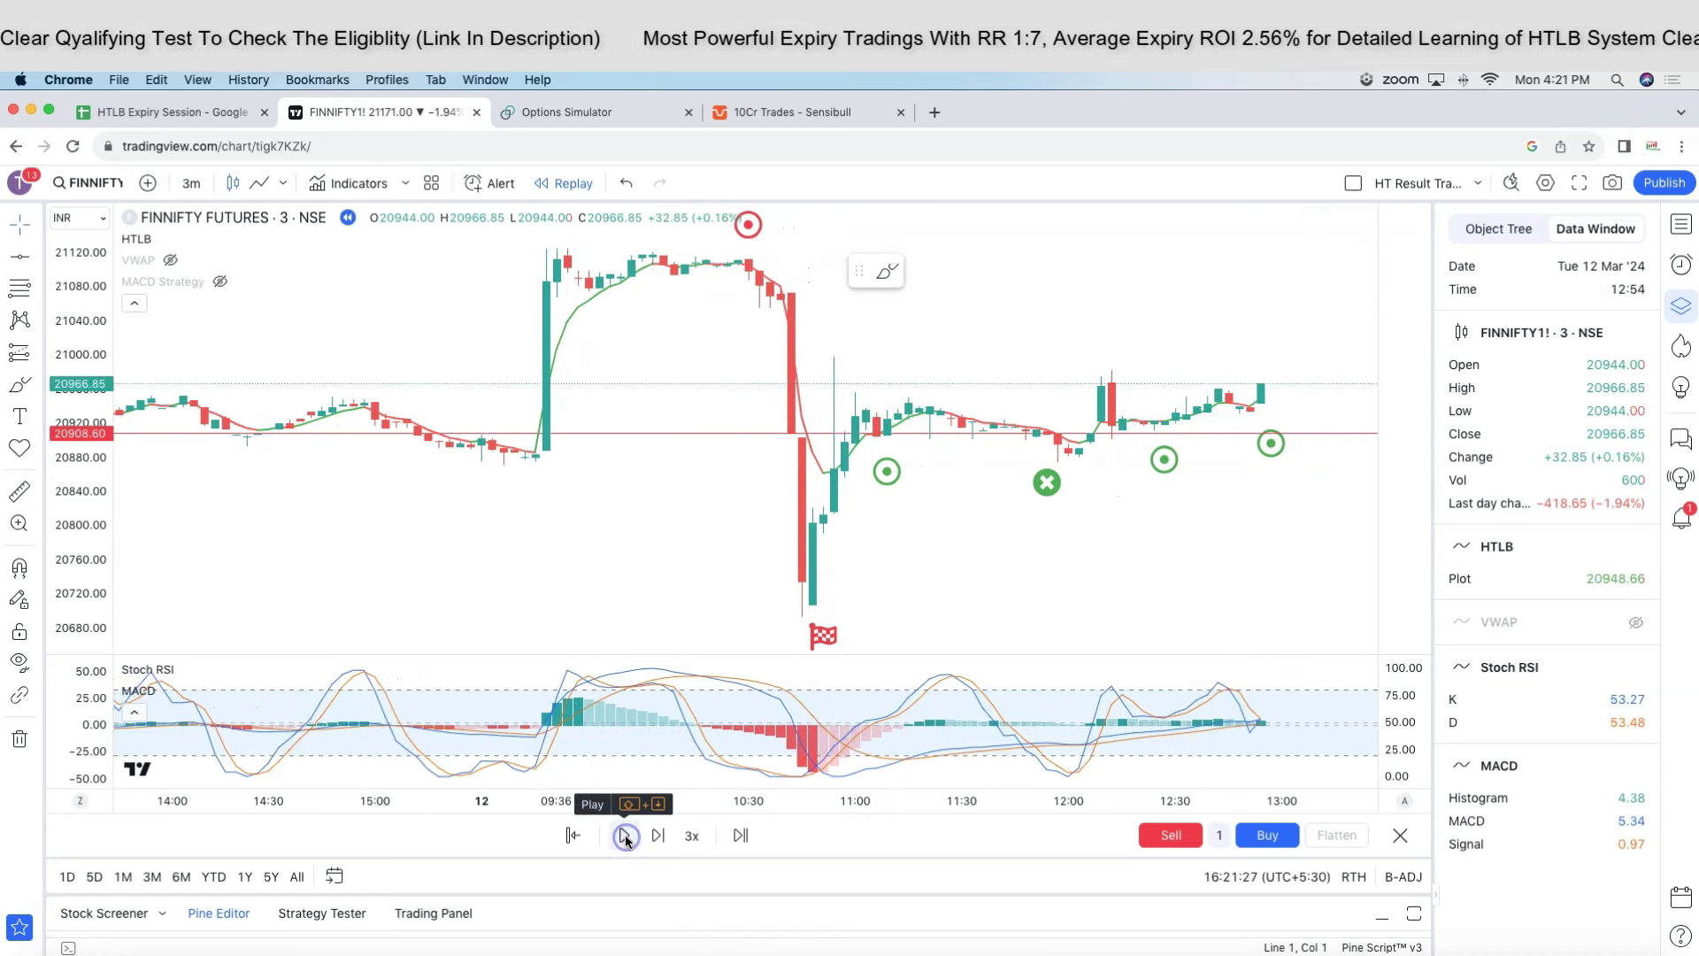
Run the FINNIFTY replay forward to the 13:12 bar and examine the candles around the 12:27 entry marker.
left_click(662, 835)
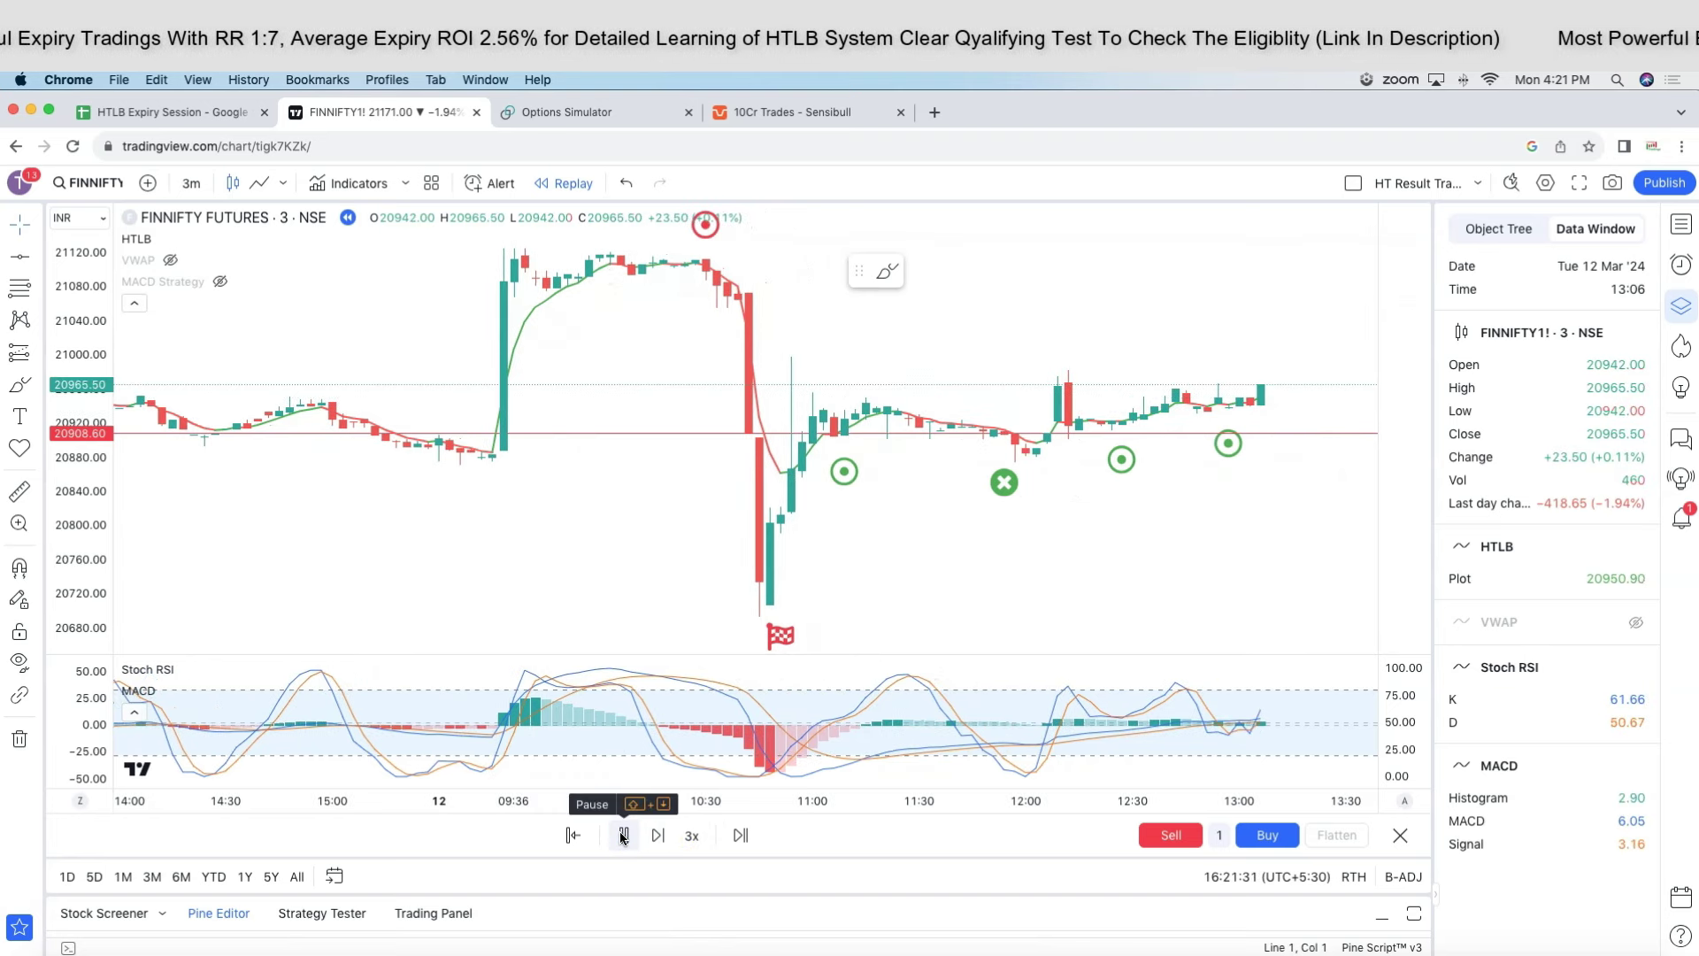
left_click(623, 835)
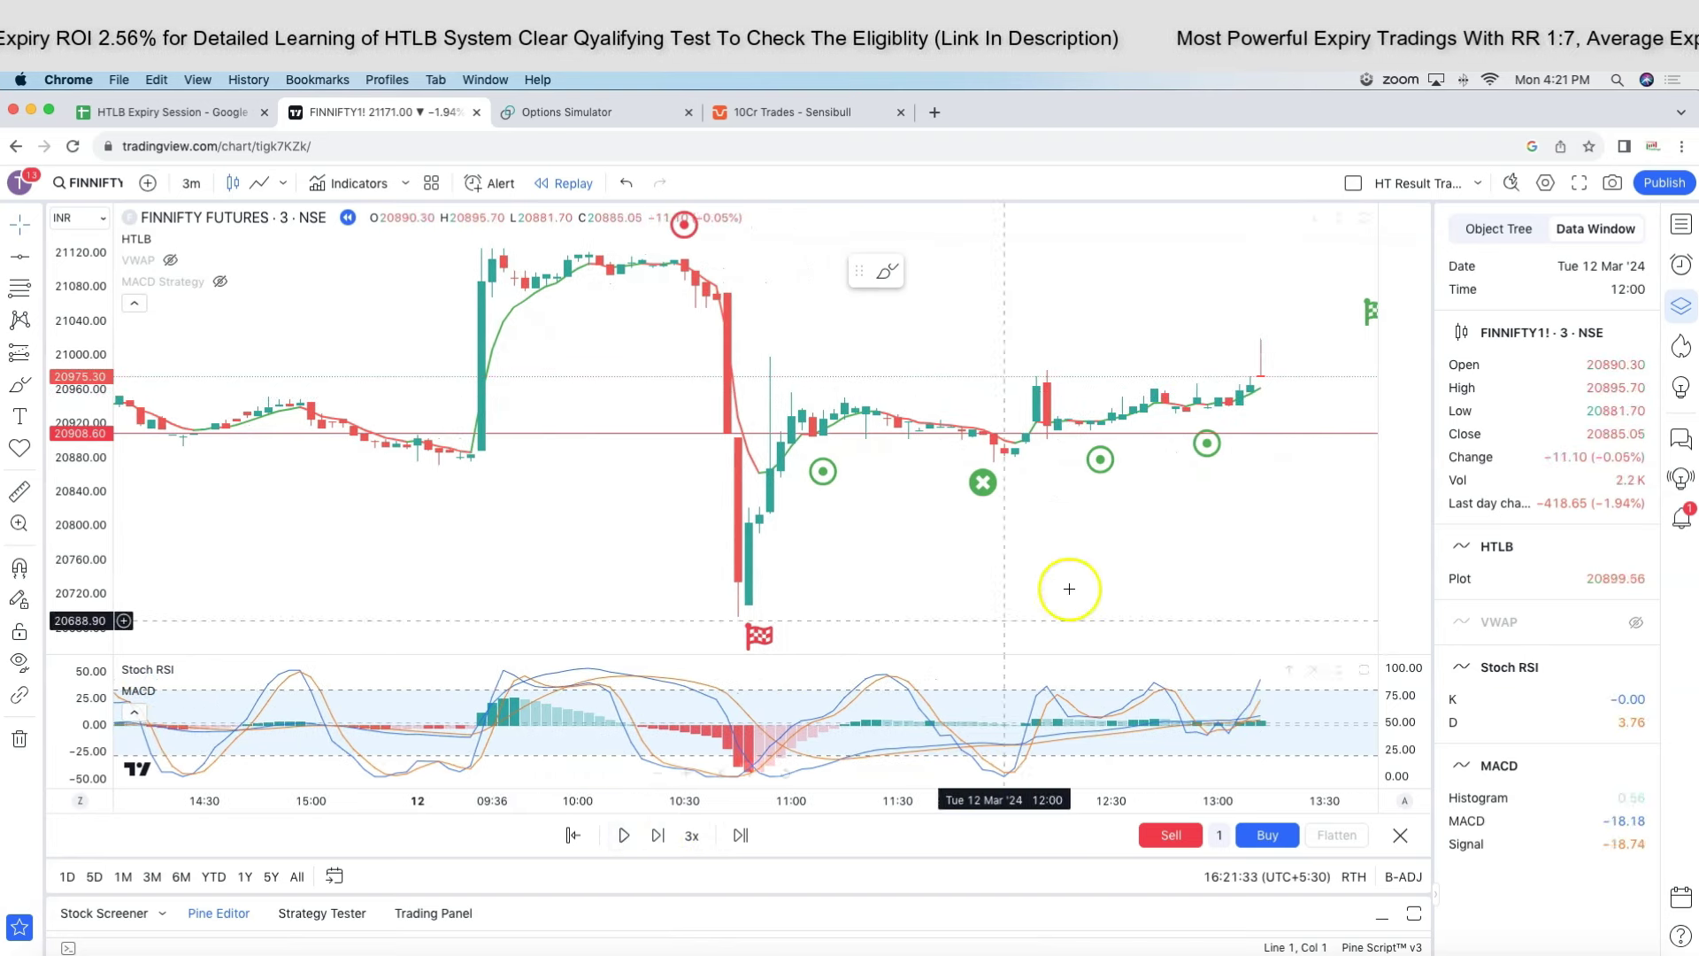
left_click(1102, 462)
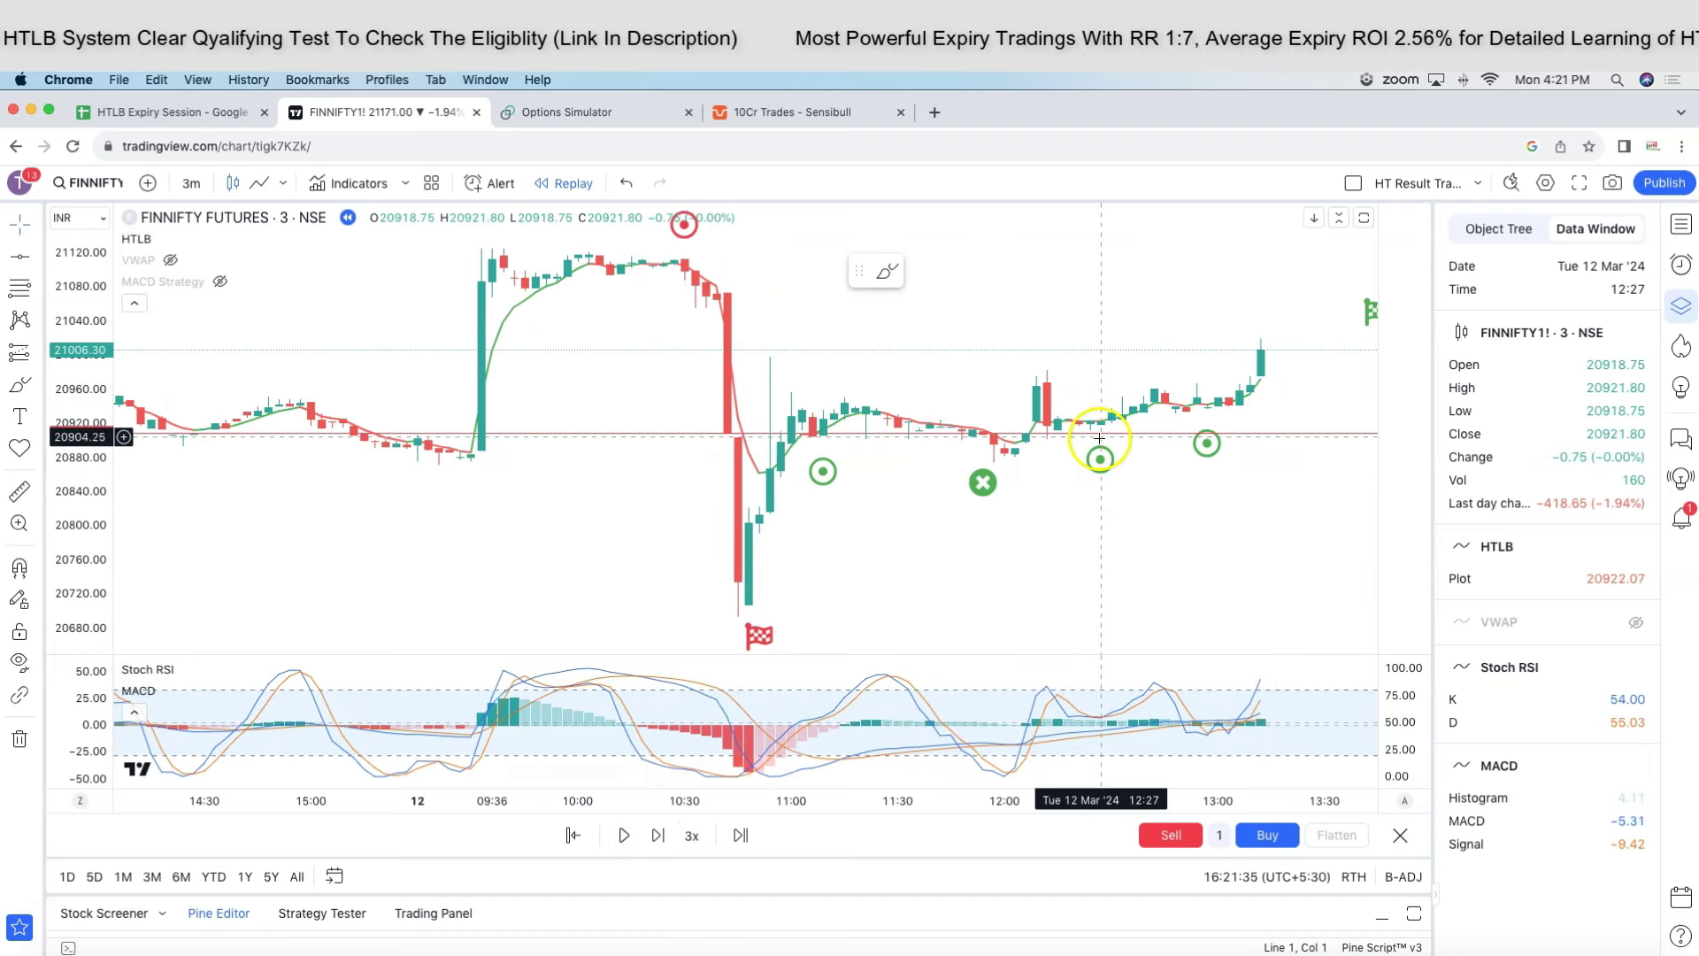
left_click(518, 873)
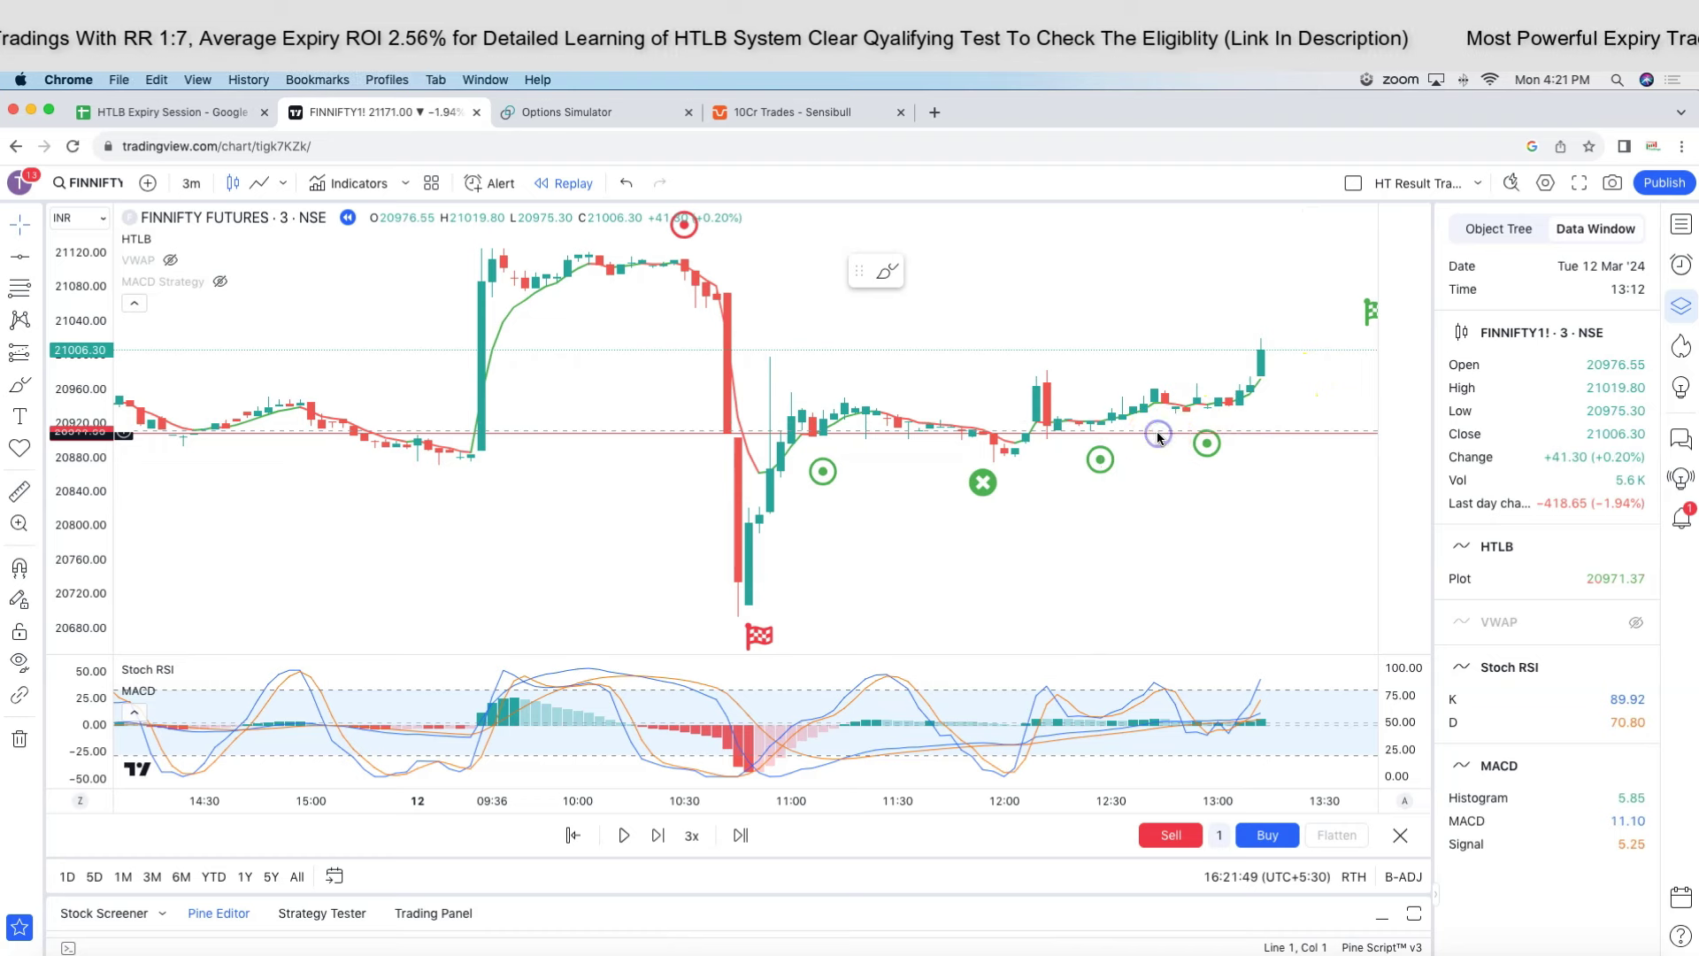
Move the red horizontal price line up to 20920.90, level with the 12:27 entry candle.
left_click(1158, 437)
left_click_drag(1163, 431, 1175, 422)
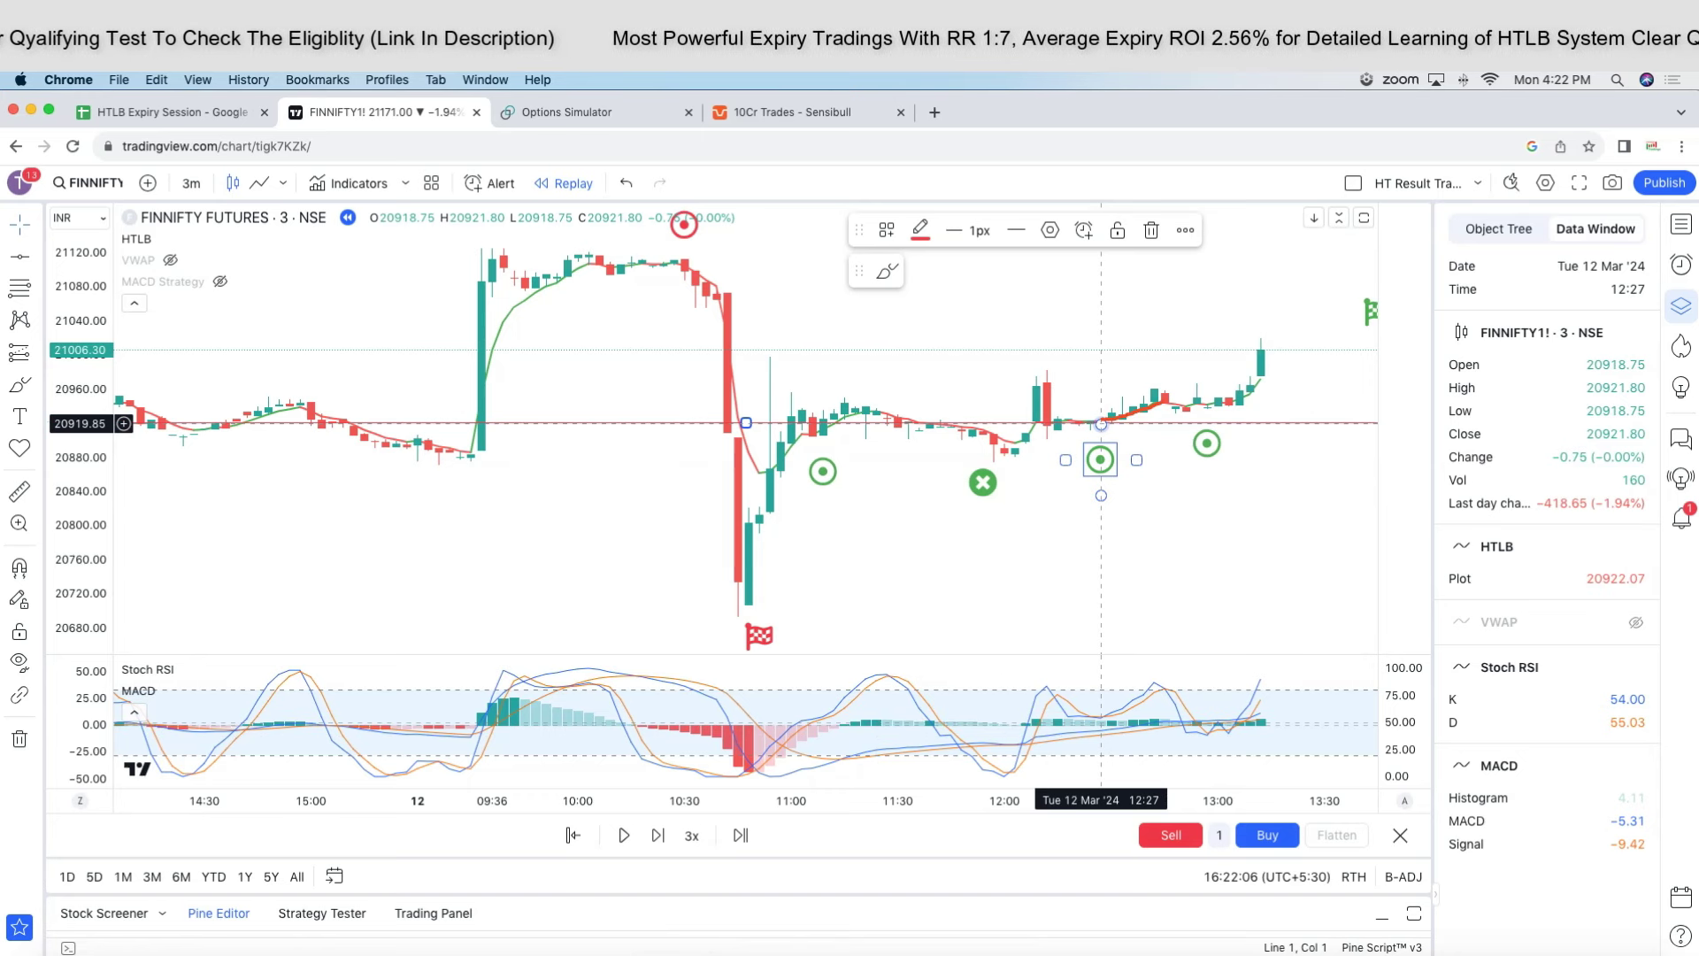
left_click_drag(1035, 418, 1101, 419)
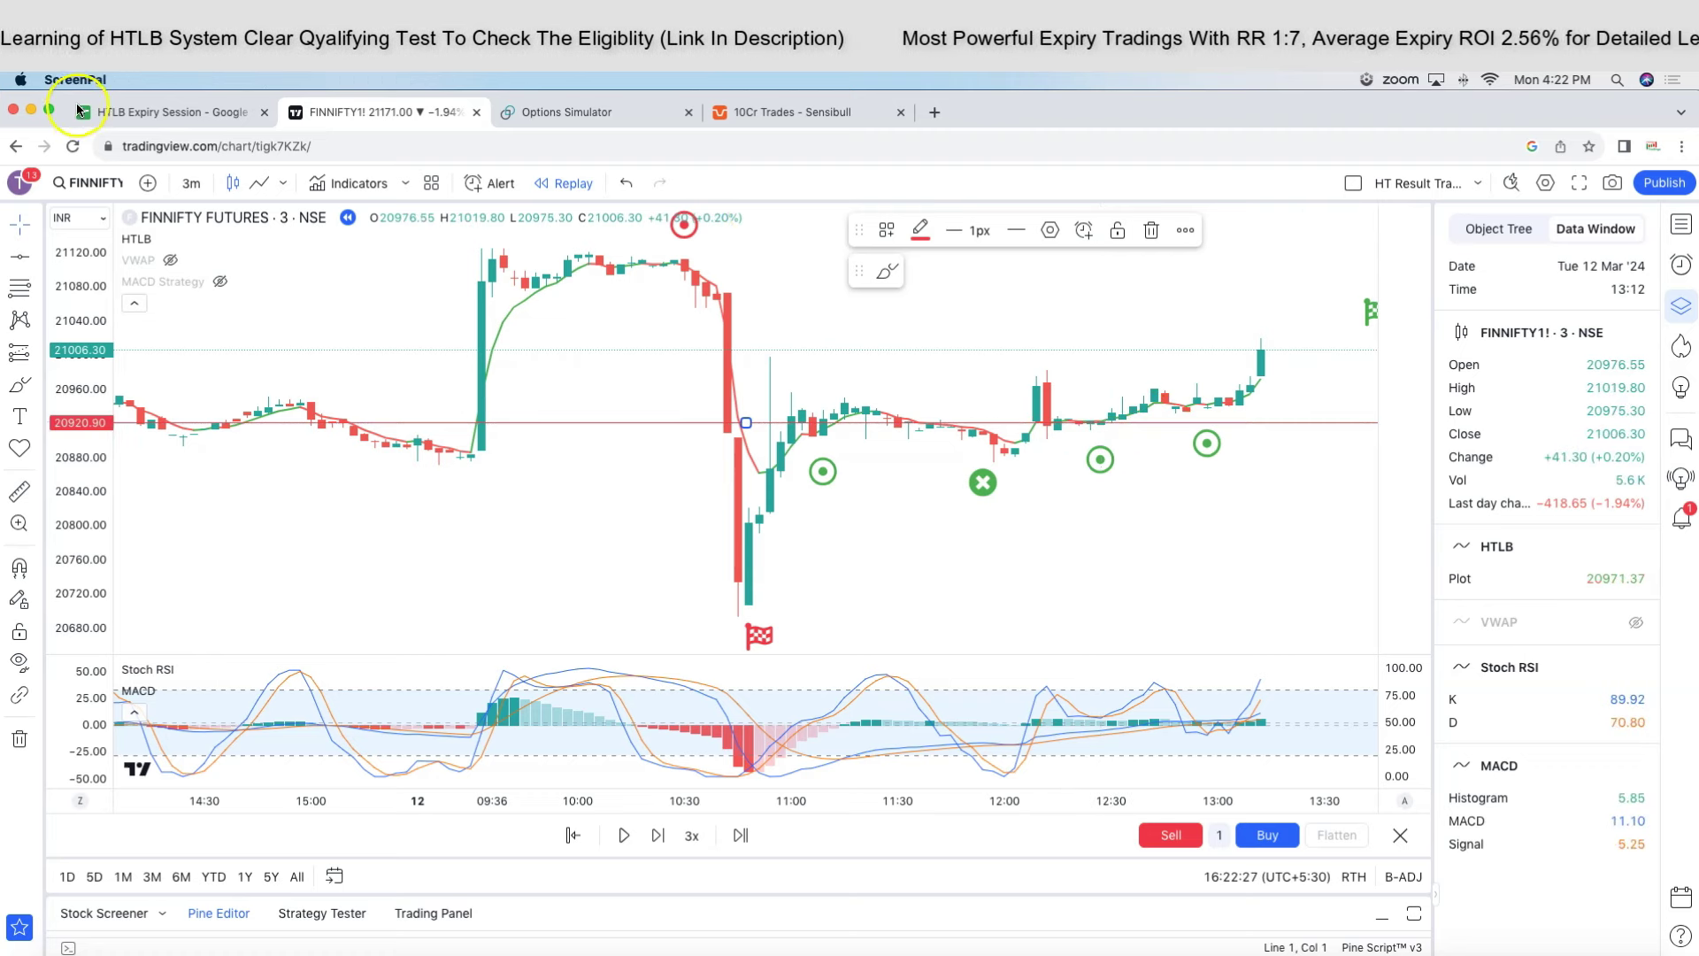
Switch to the HTLB Expiry Session sheet and examine the 12:59 trade entry's OI change, 20900P price and delta imbalance charts.
left_click(156, 108)
scroll(549, 410, "down", 5)
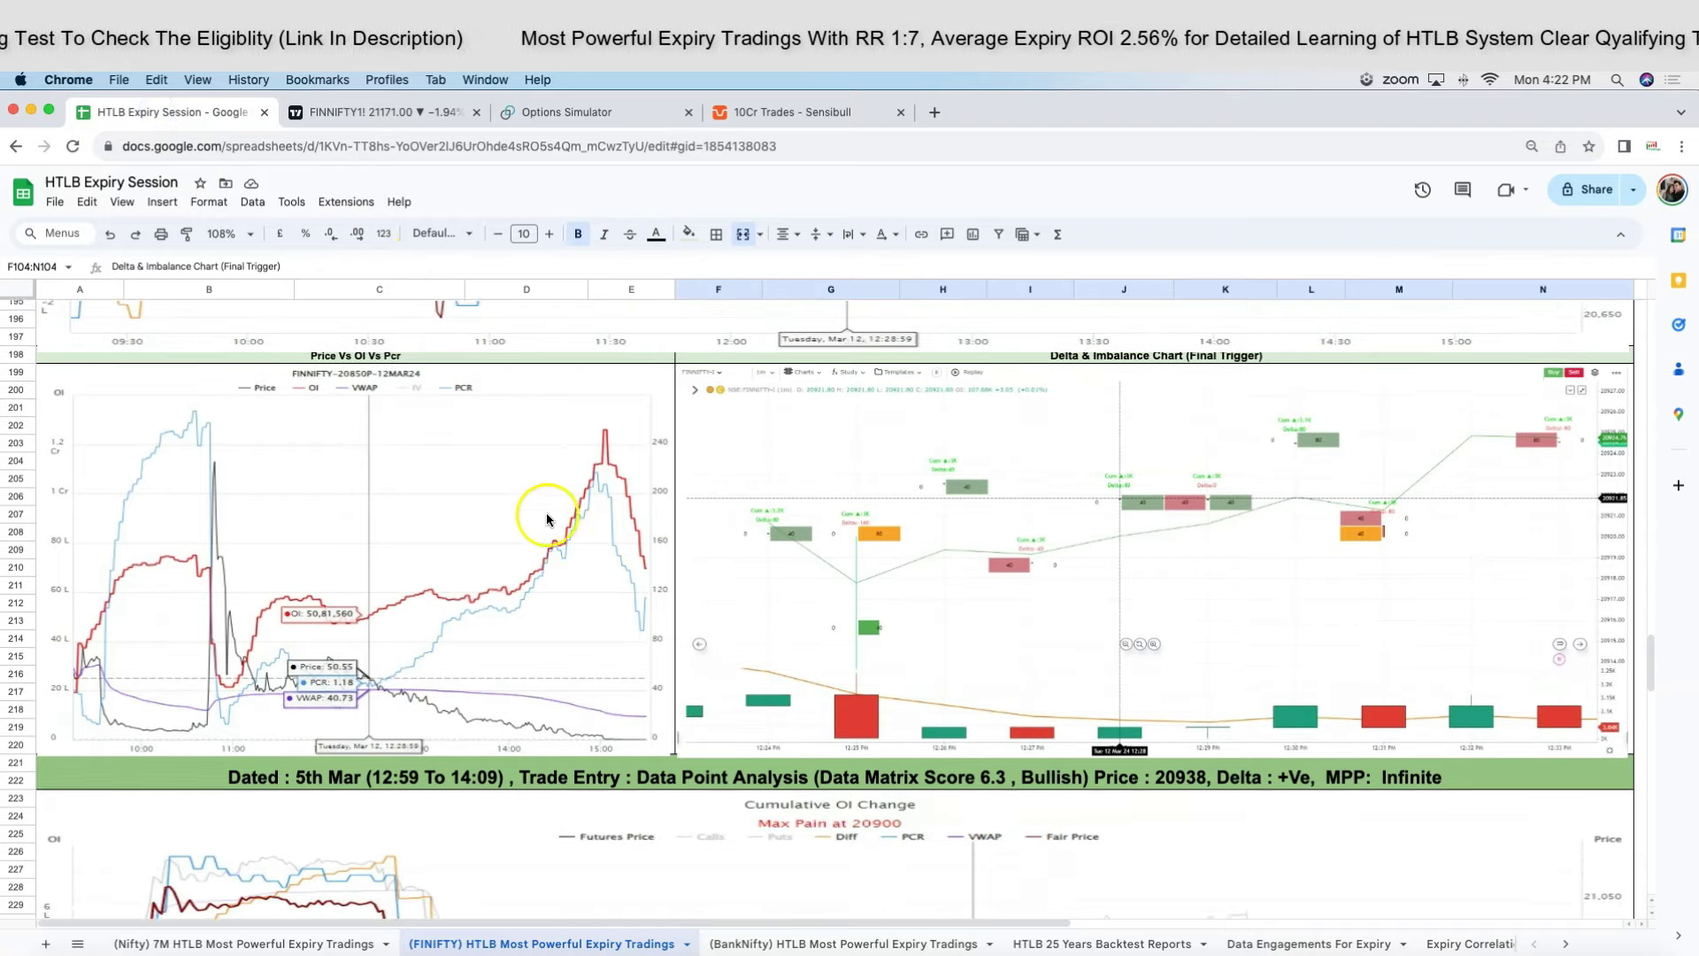
scroll(546, 520, "down", 8)
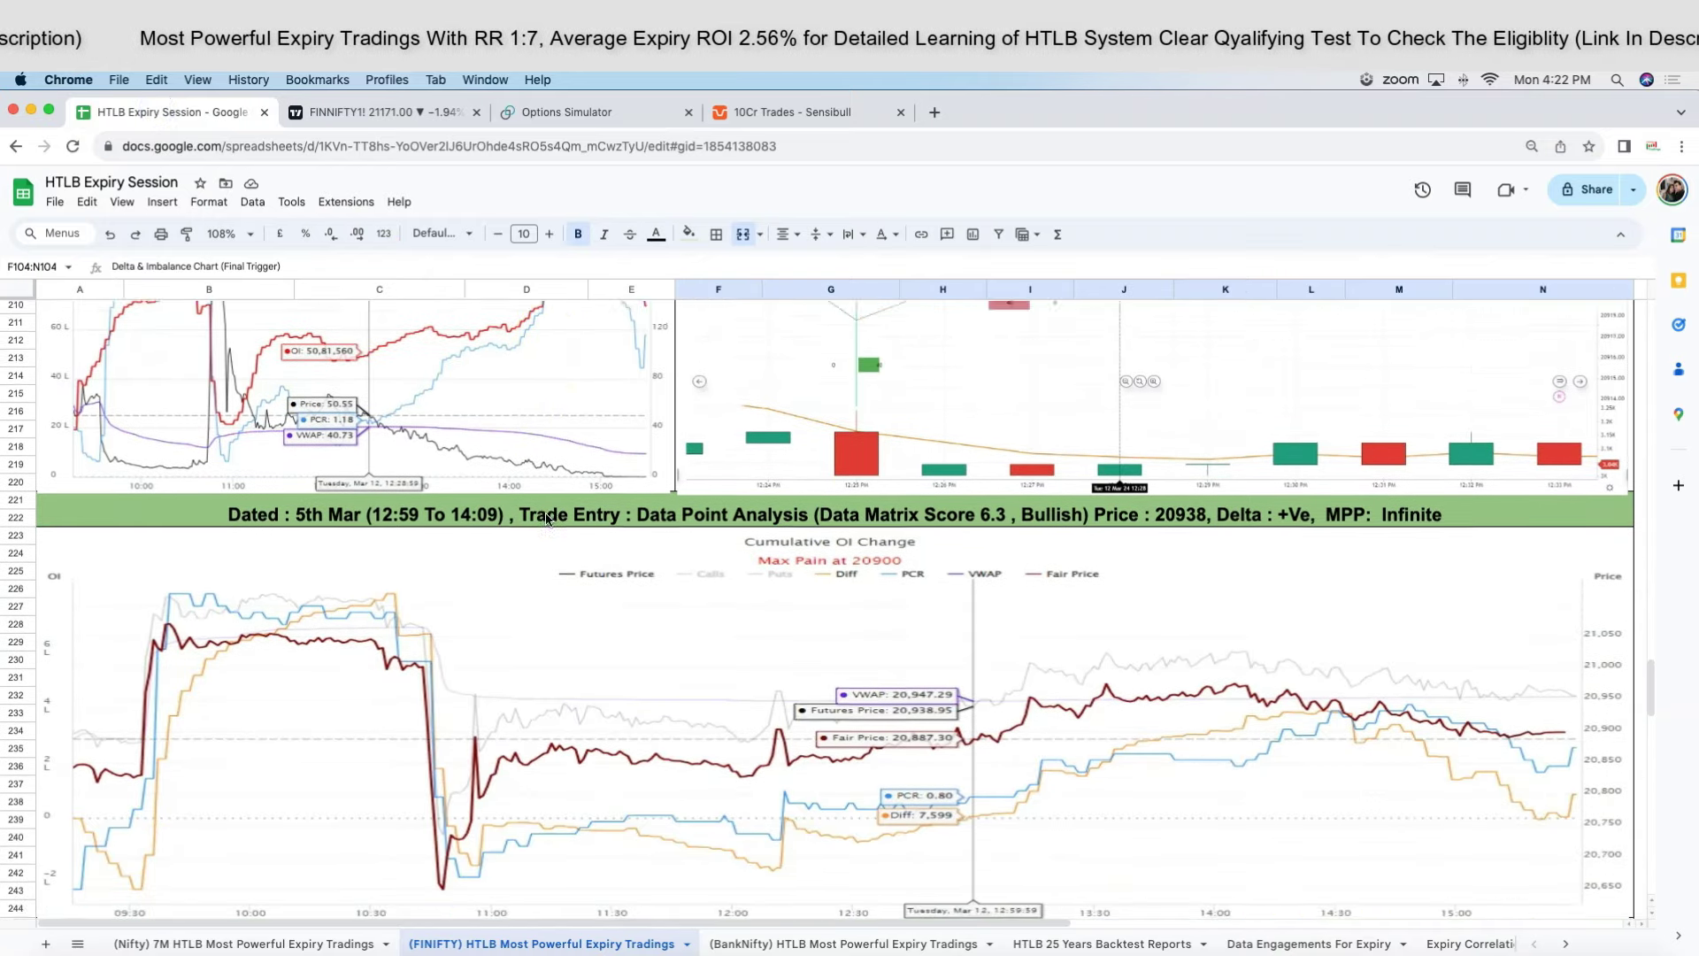
scroll(545, 519, "down", 2)
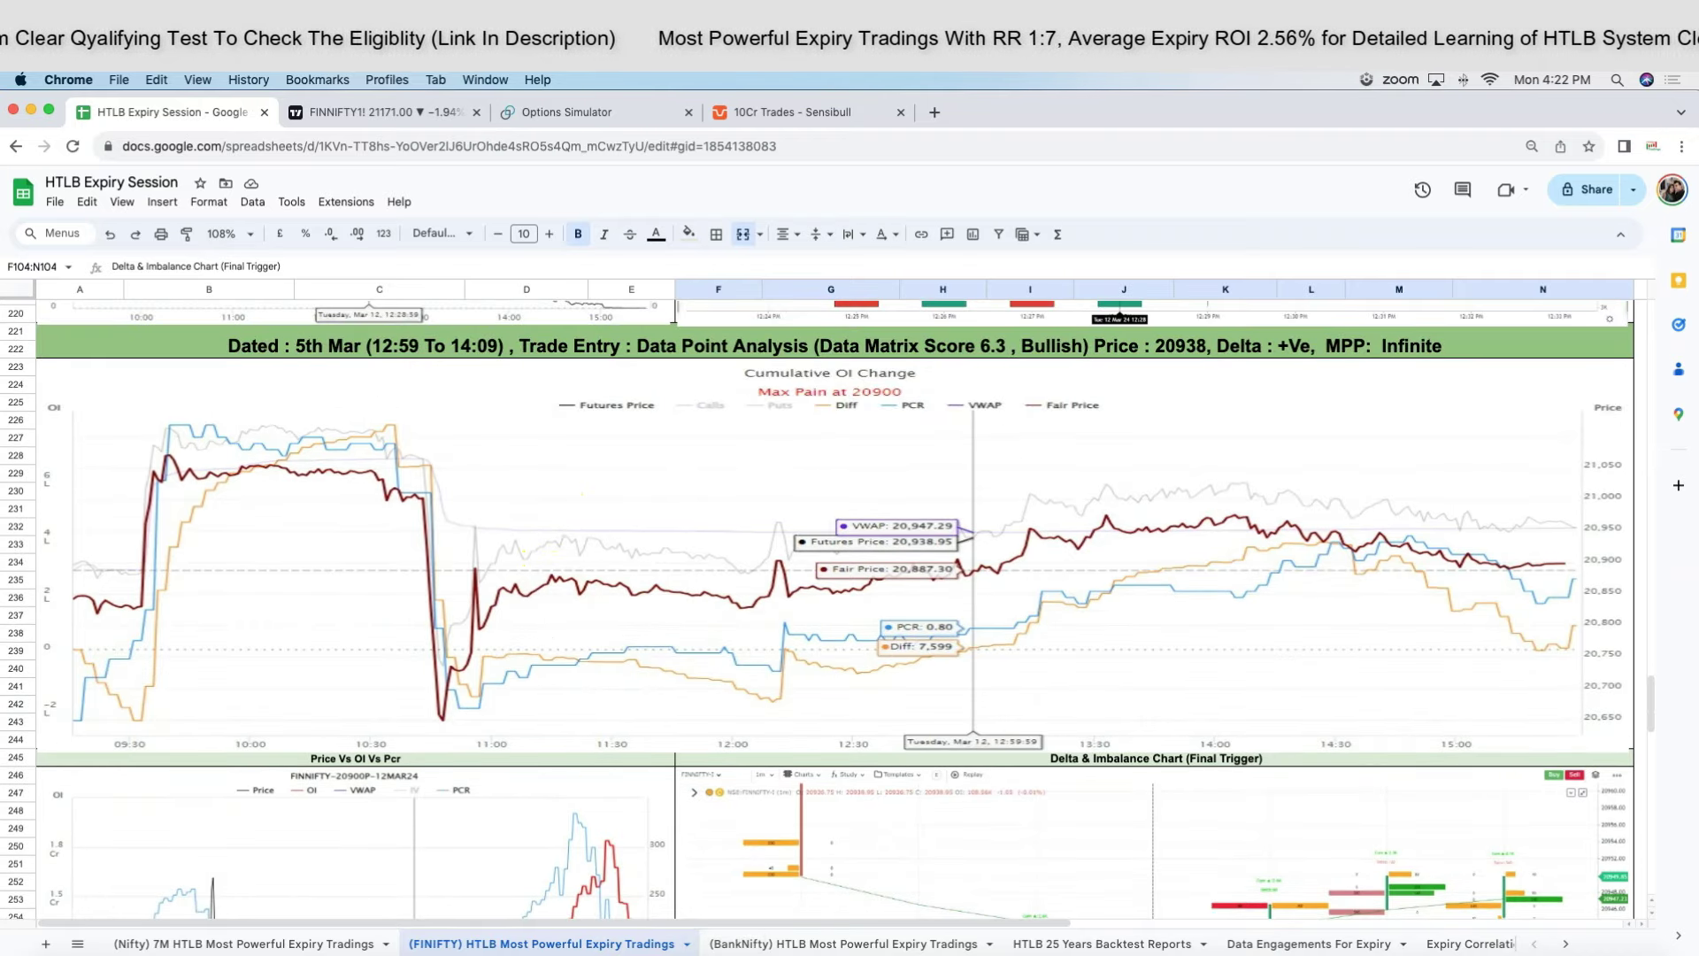
scroll(727, 902, "down", 5)
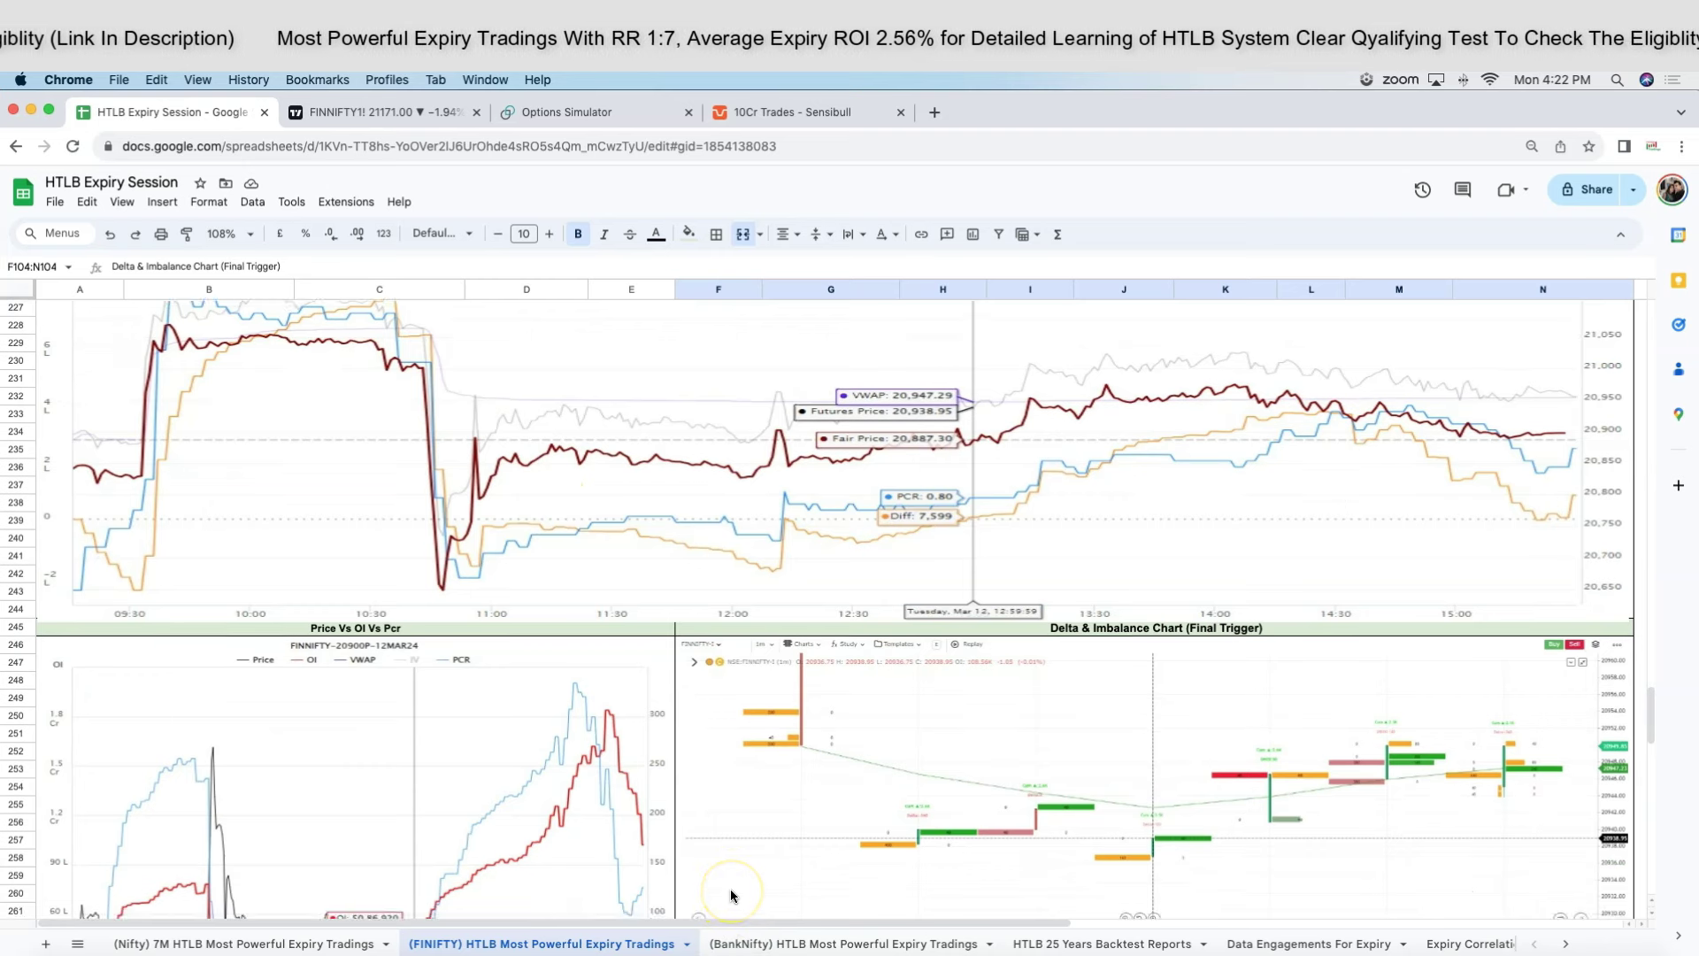
scroll(730, 888, "down", 1)
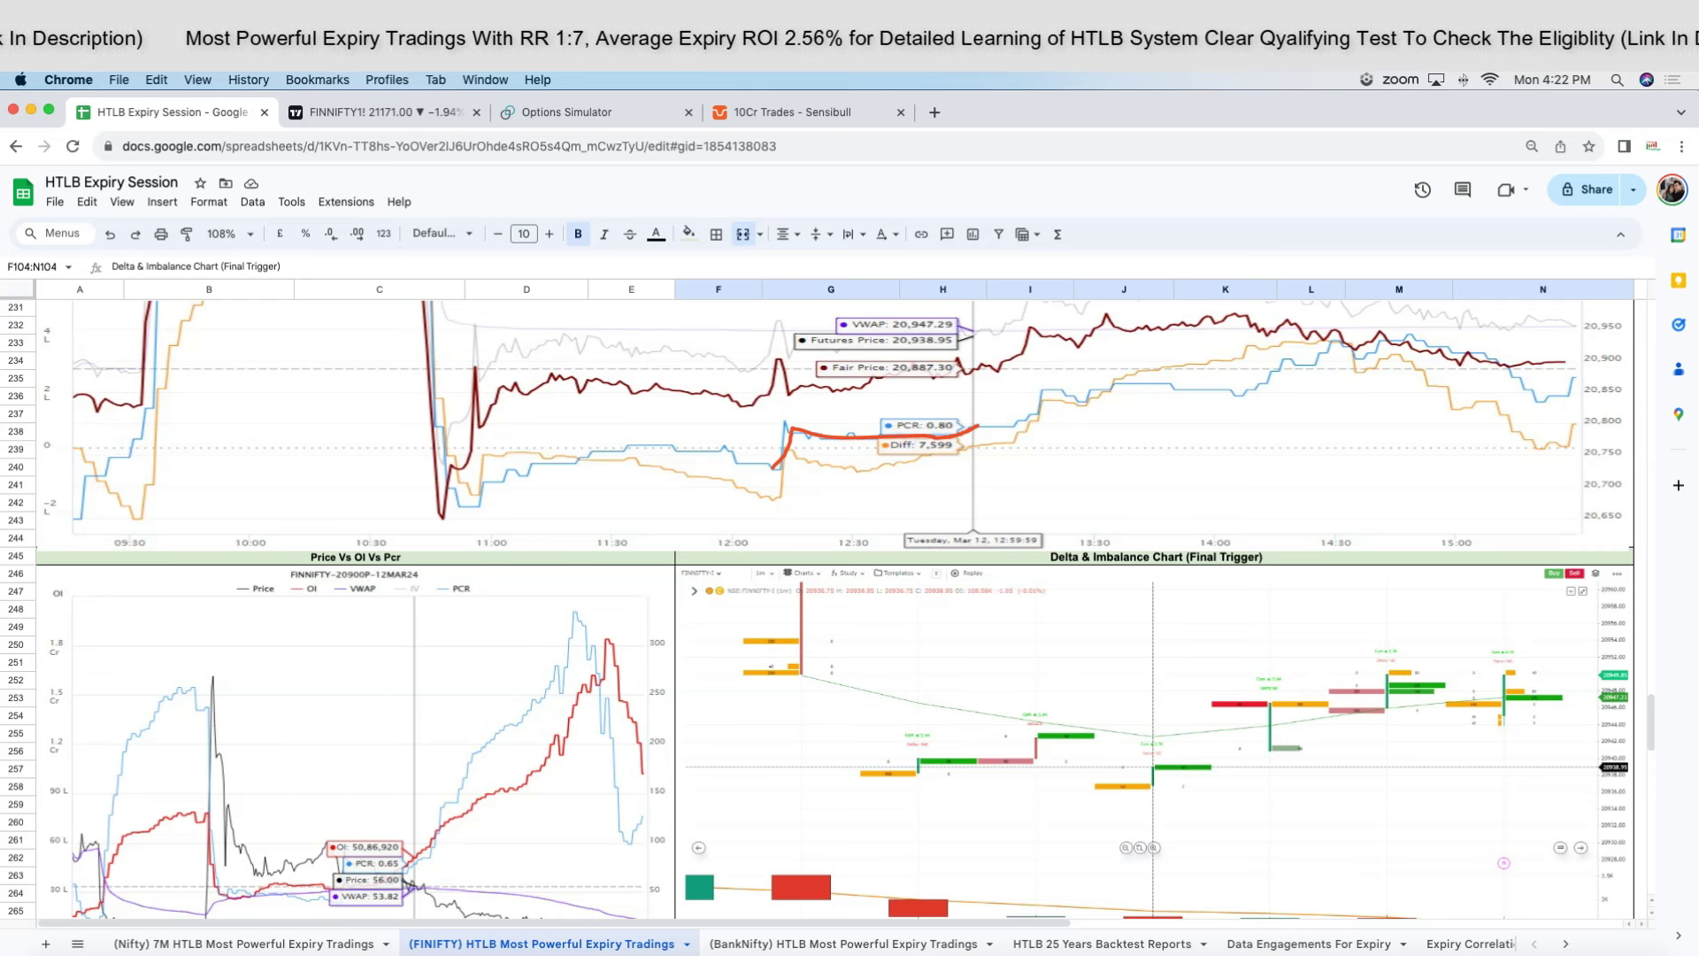
scroll(998, 574, "down", 5)
scroll(993, 580, "up", 20)
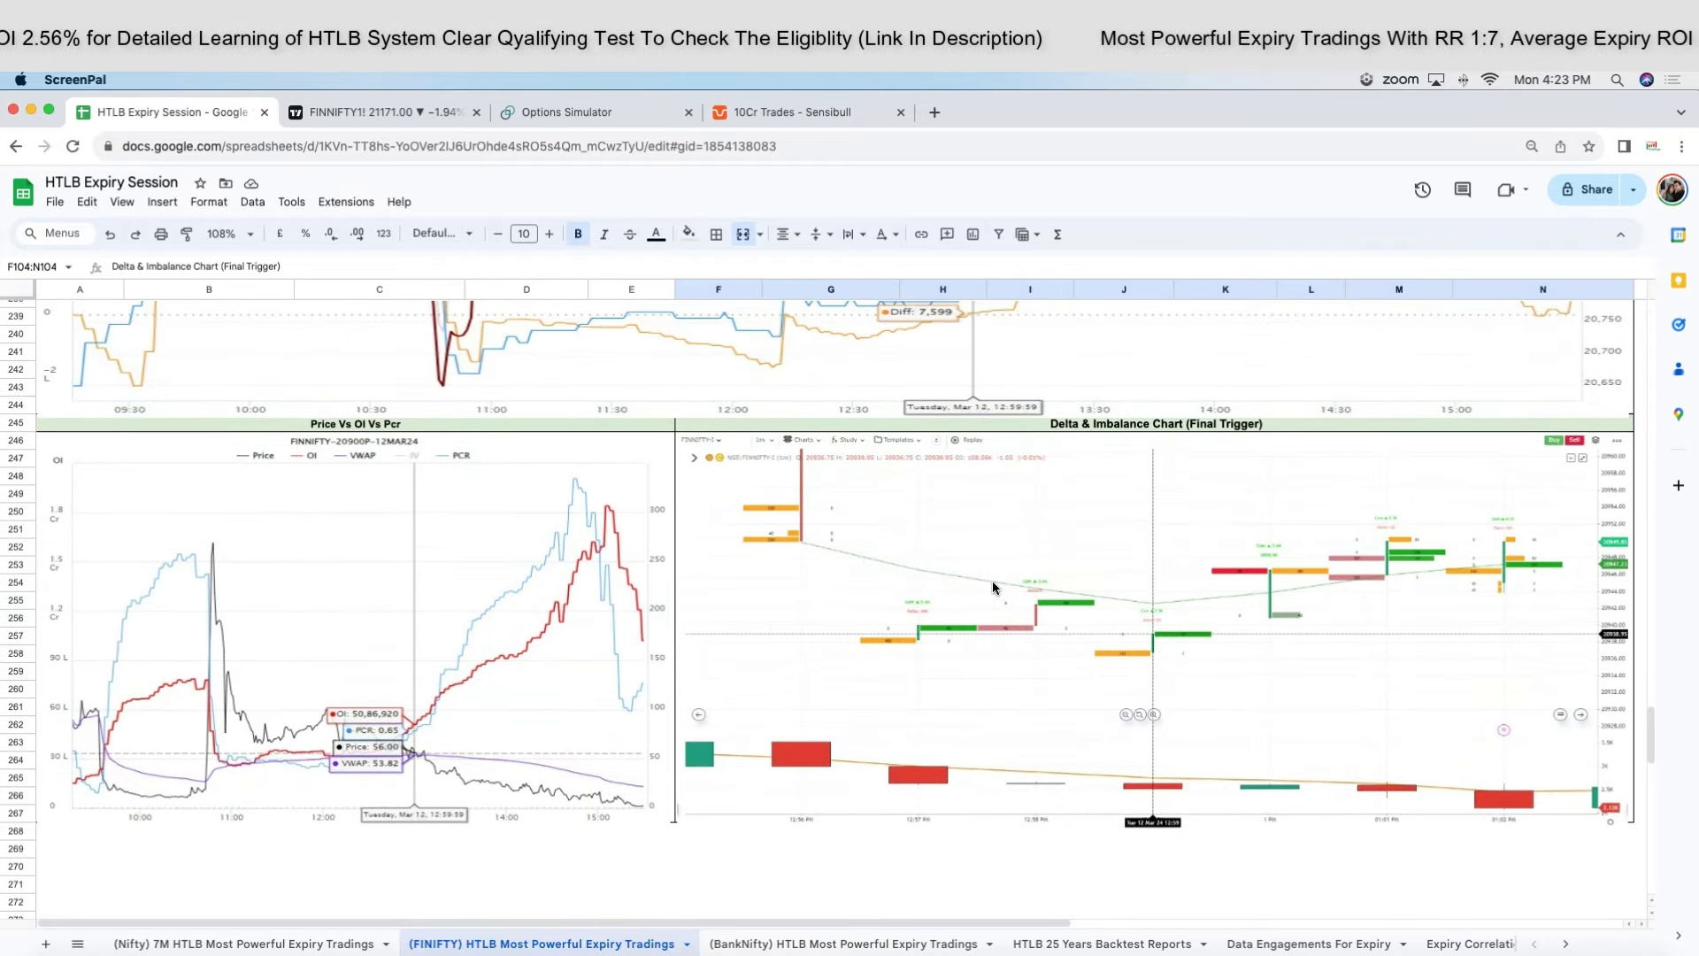
scroll(990, 584, "down", 12)
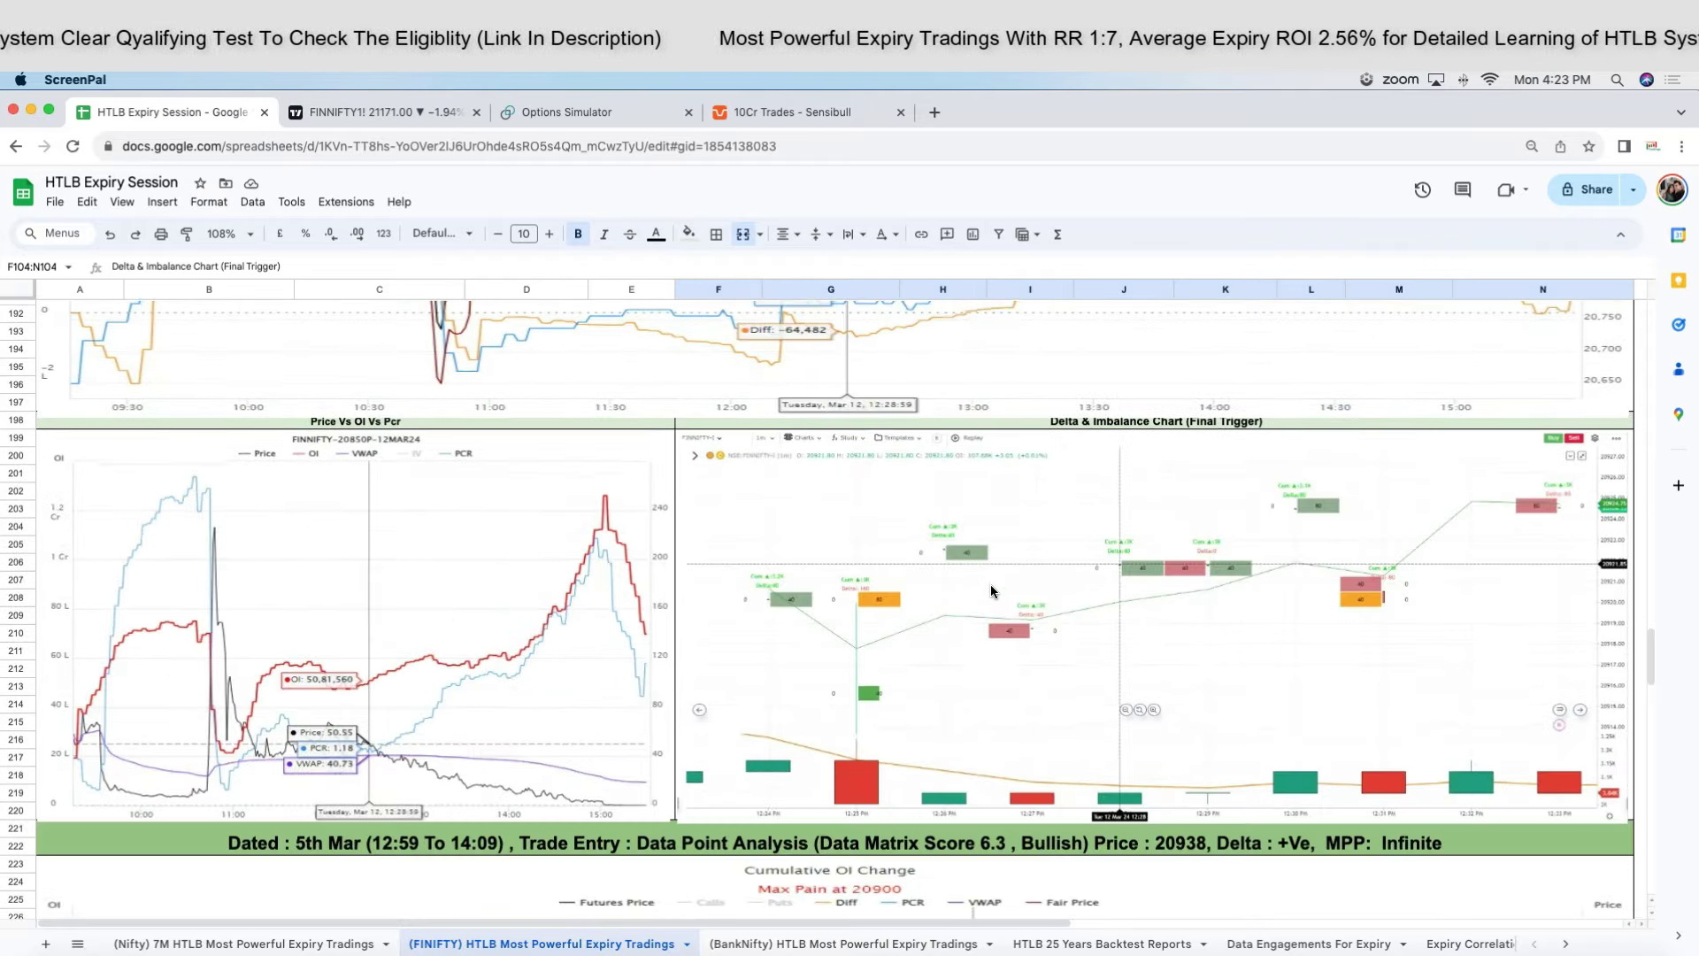
scroll(990, 584, "down", 6)
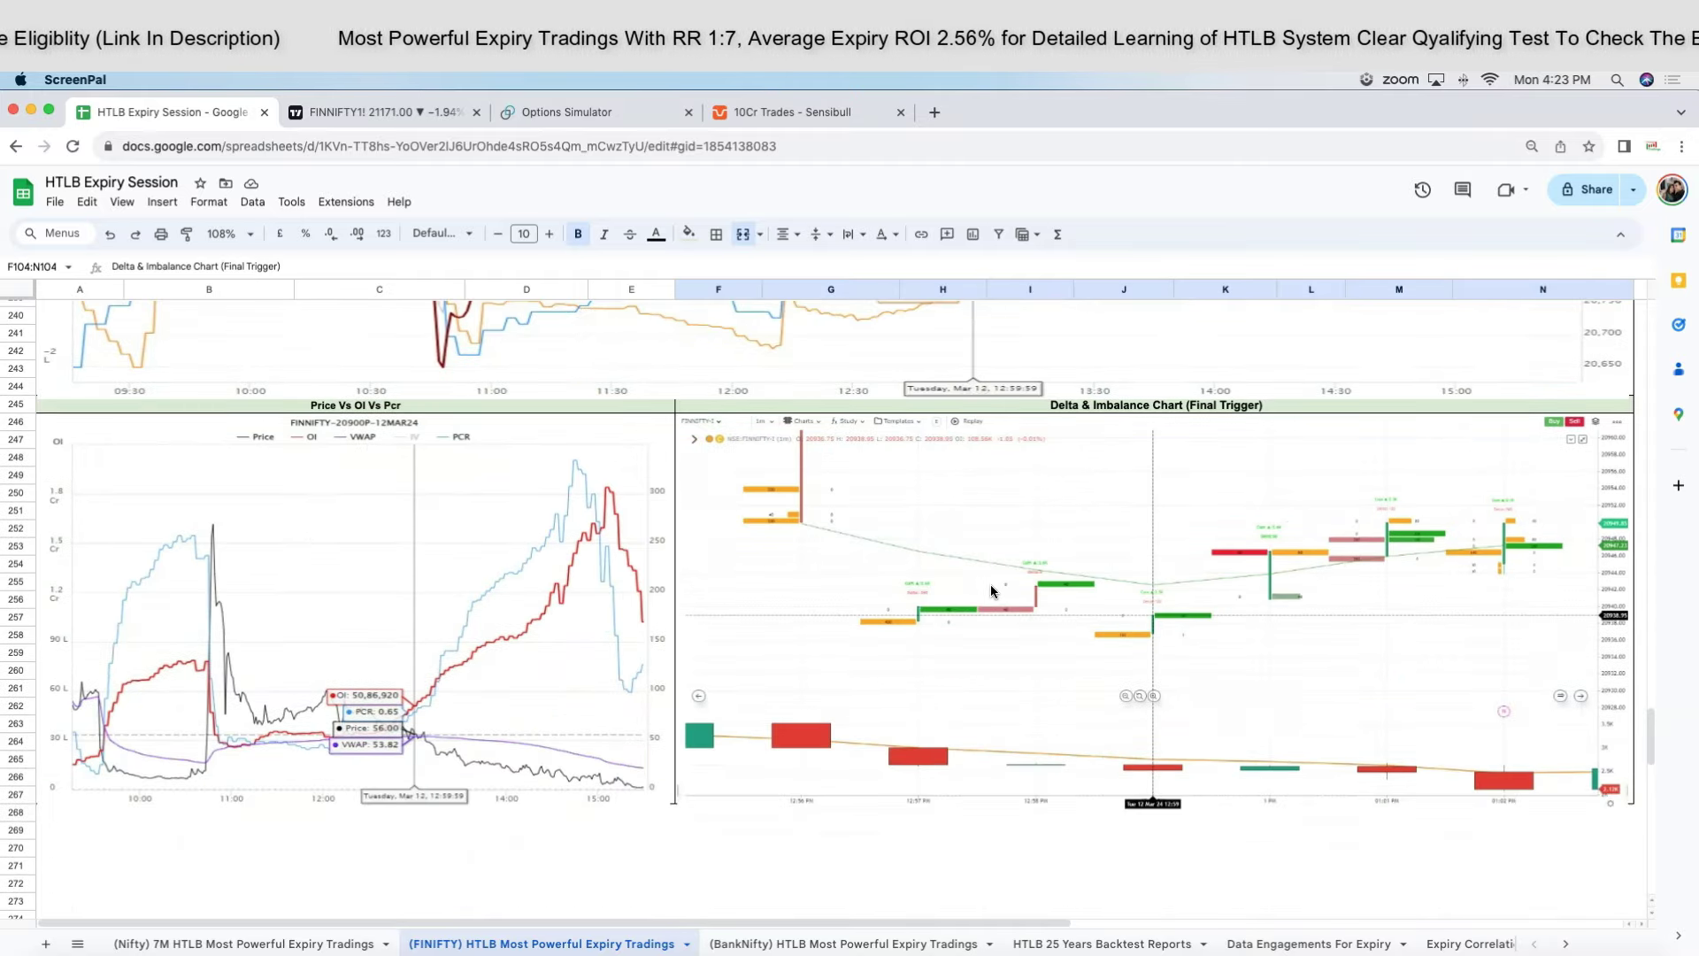
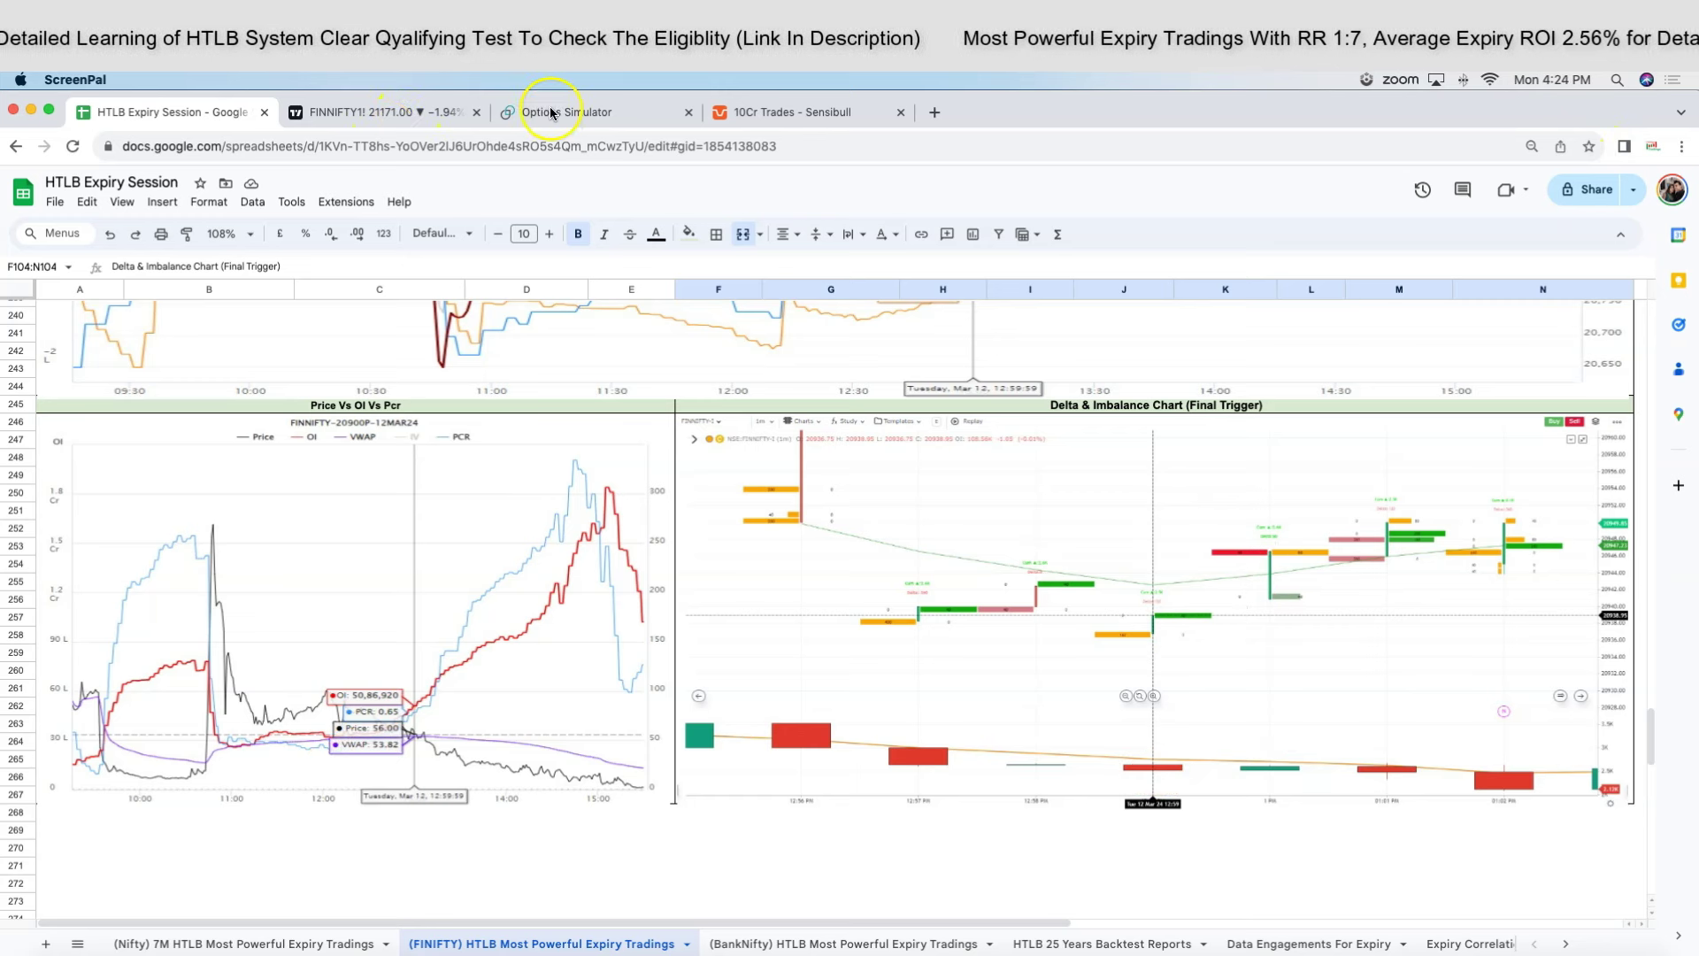
Switch to the Opstra options simulator and advance the simulation time to 12:59.
left_click(577, 111)
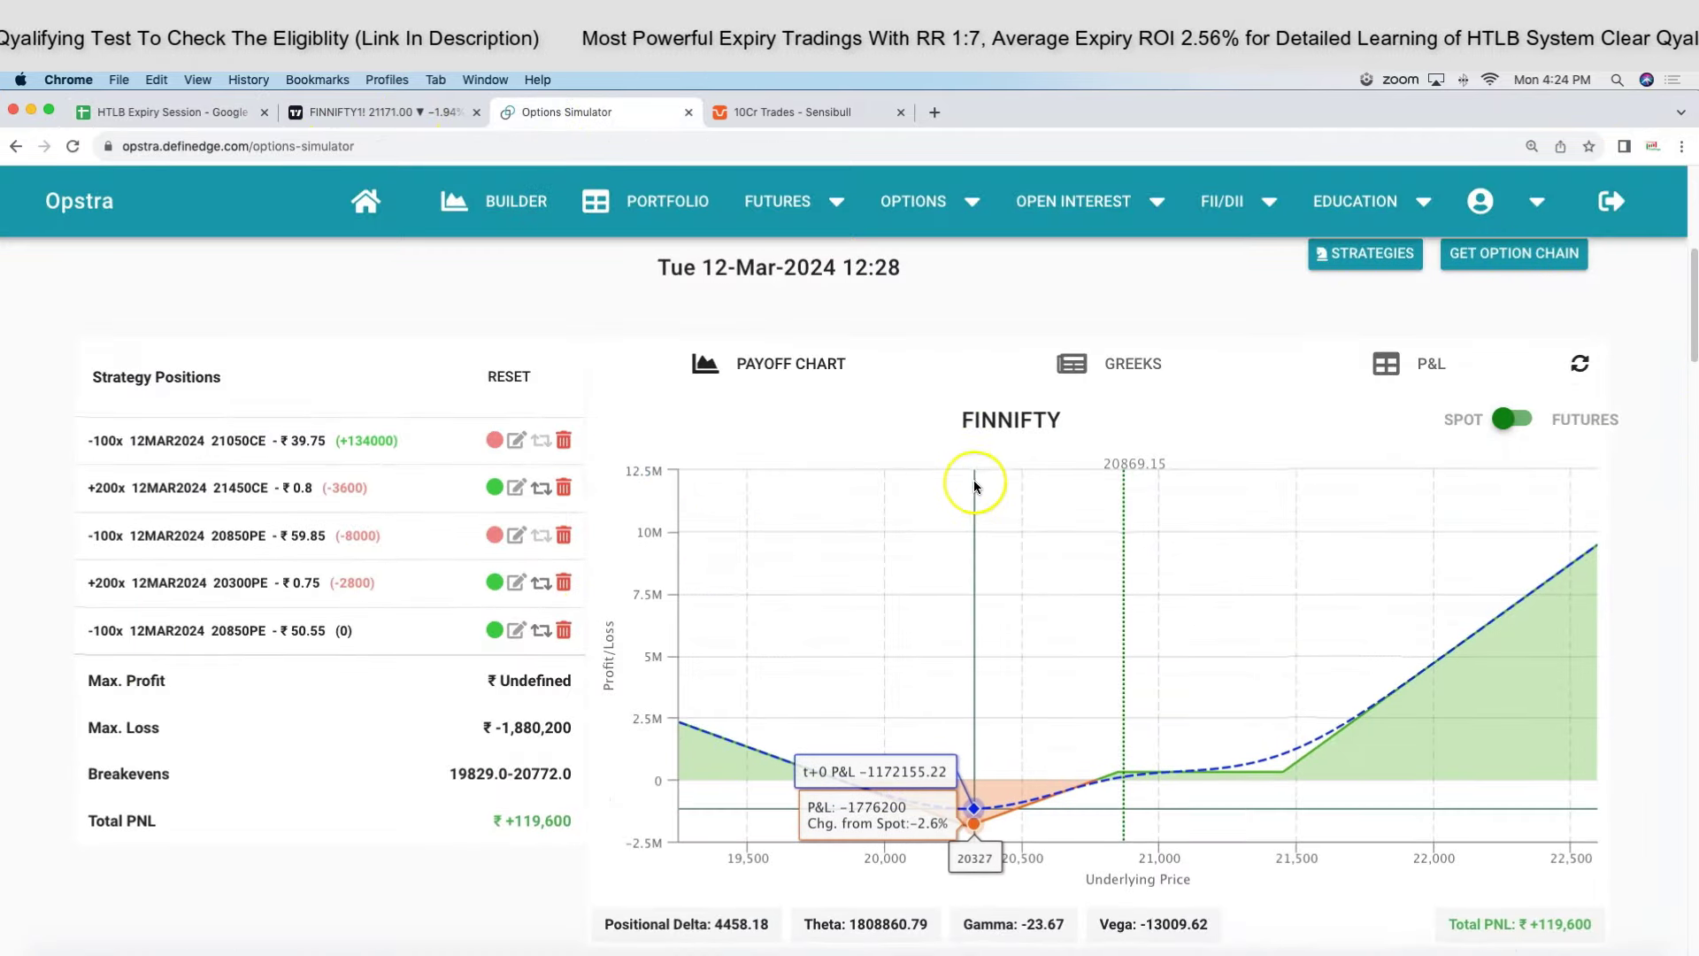
scroll(973, 483, "up", 3)
left_click(1310, 398)
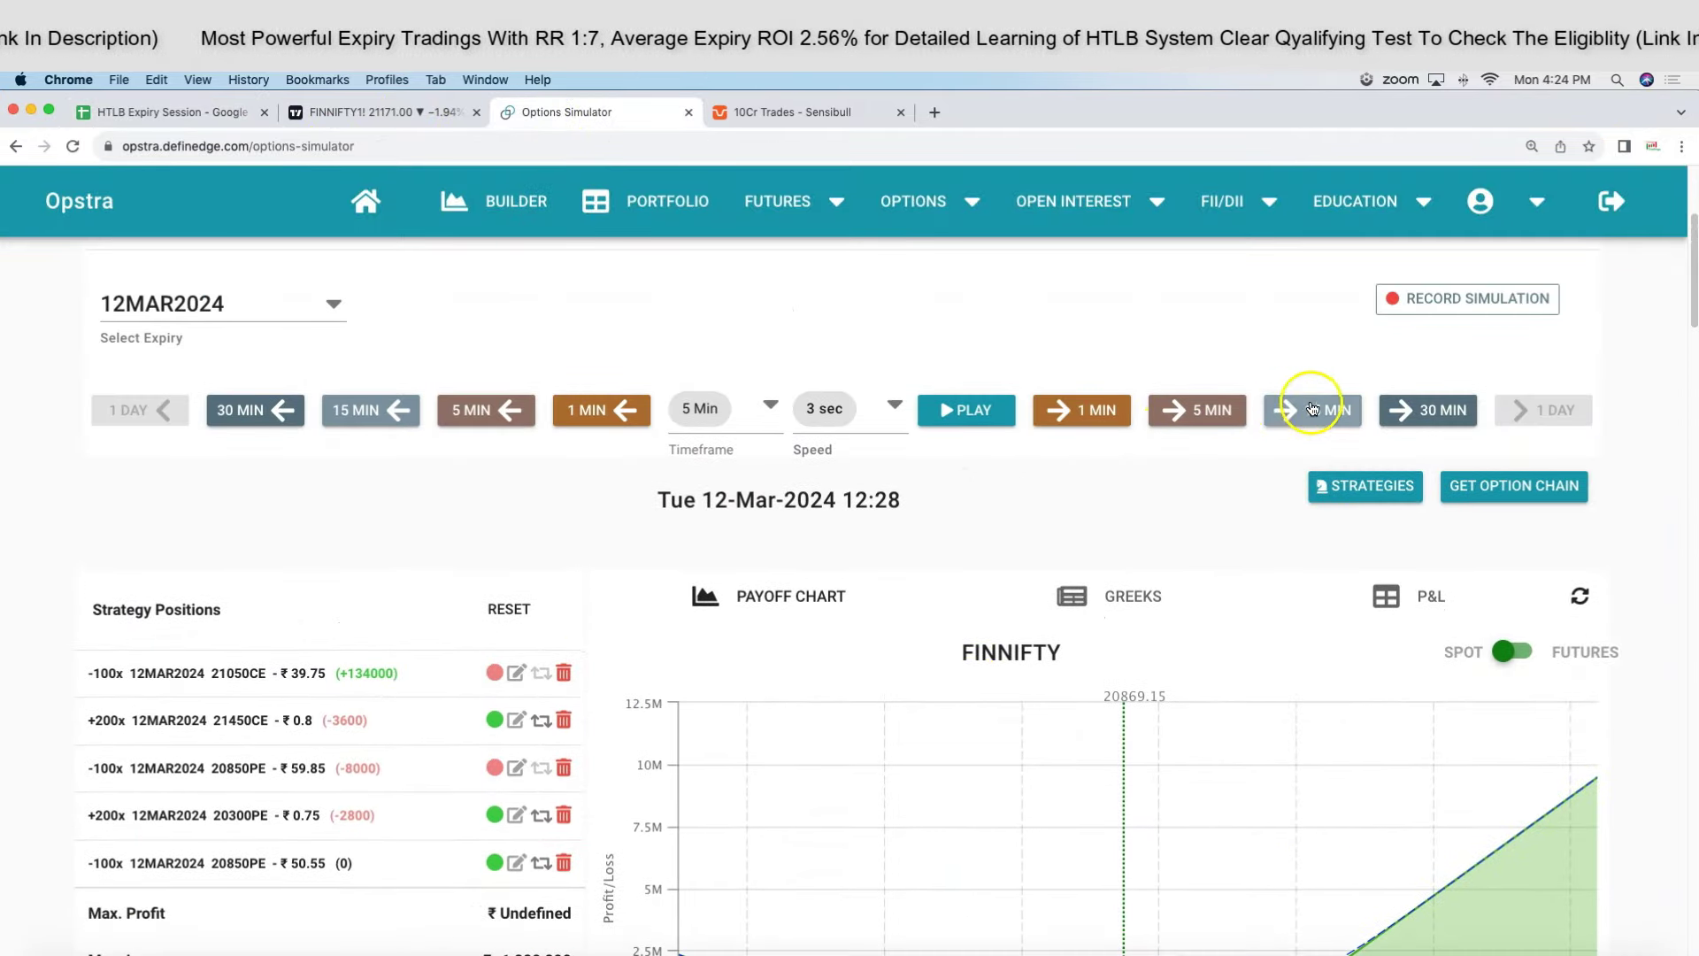
left_click(1206, 412)
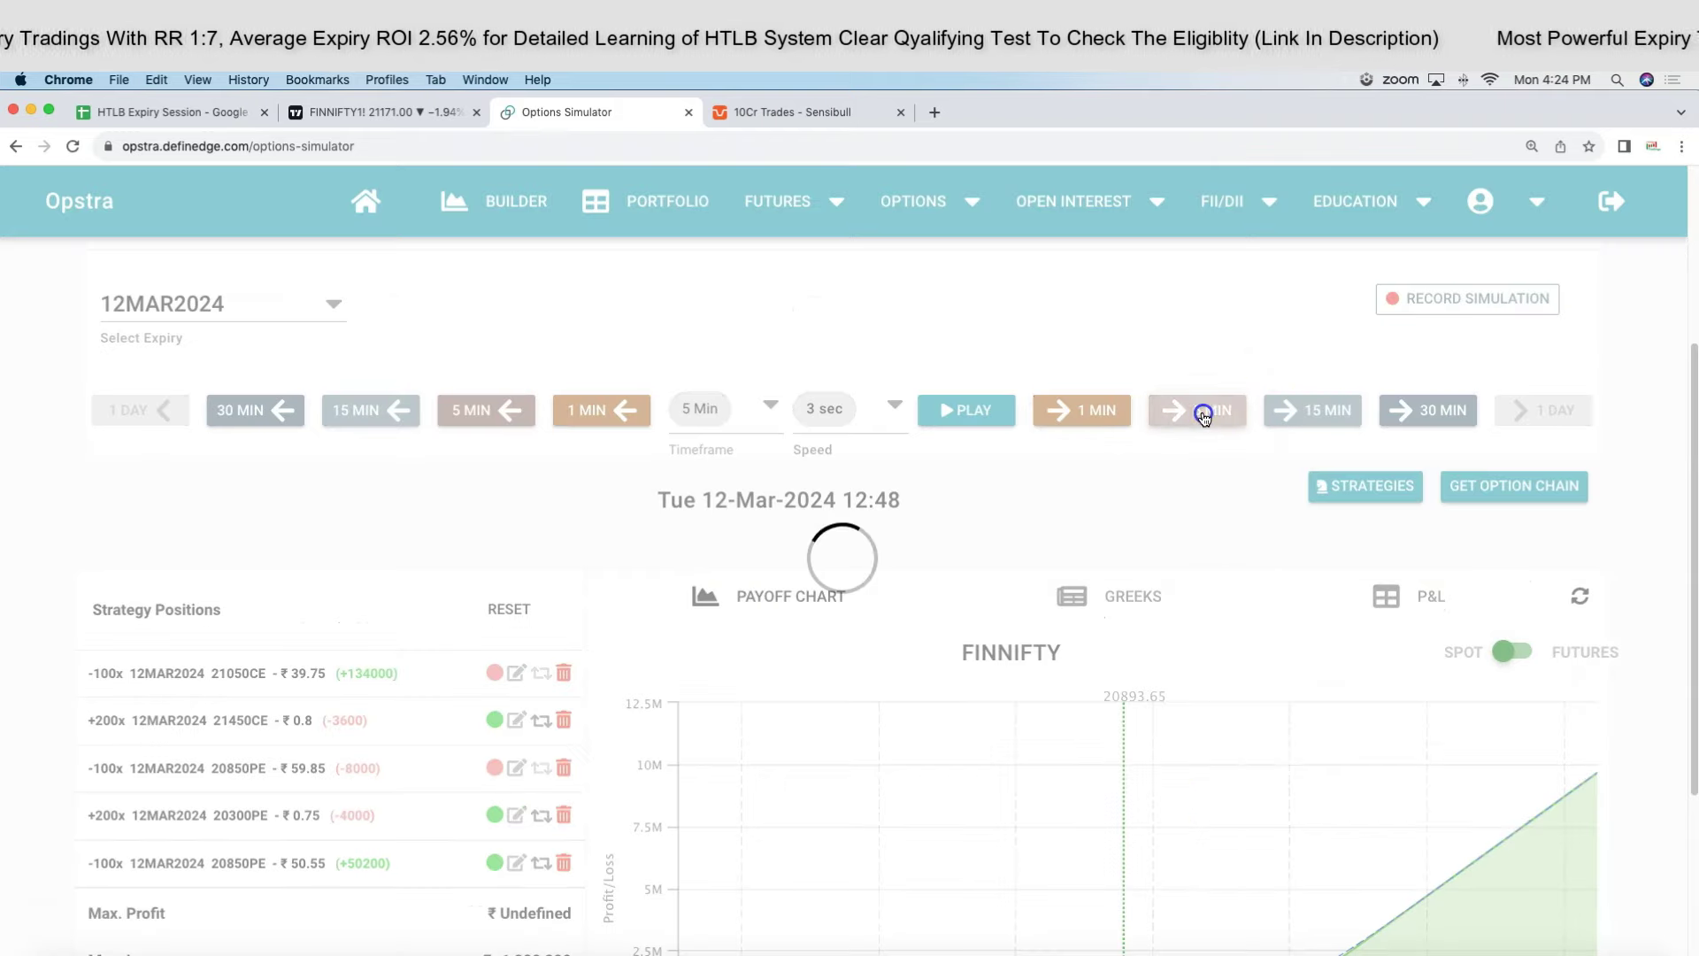
left_click(1203, 414)
left_click(1203, 413)
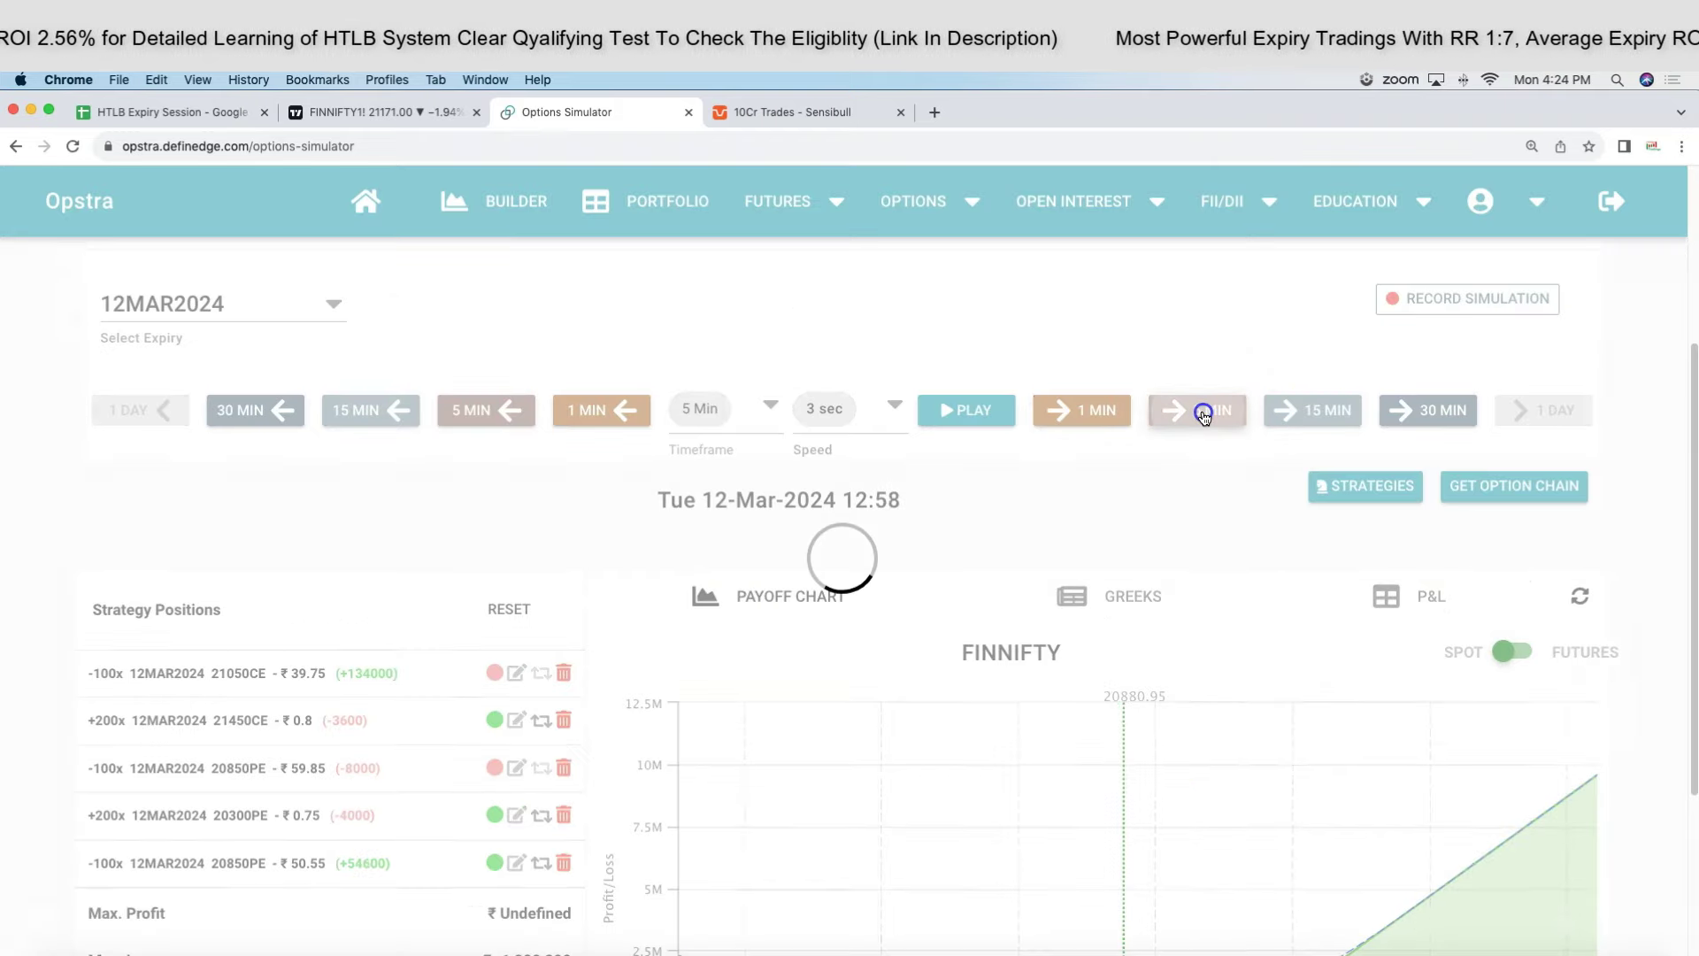
left_click(1097, 414)
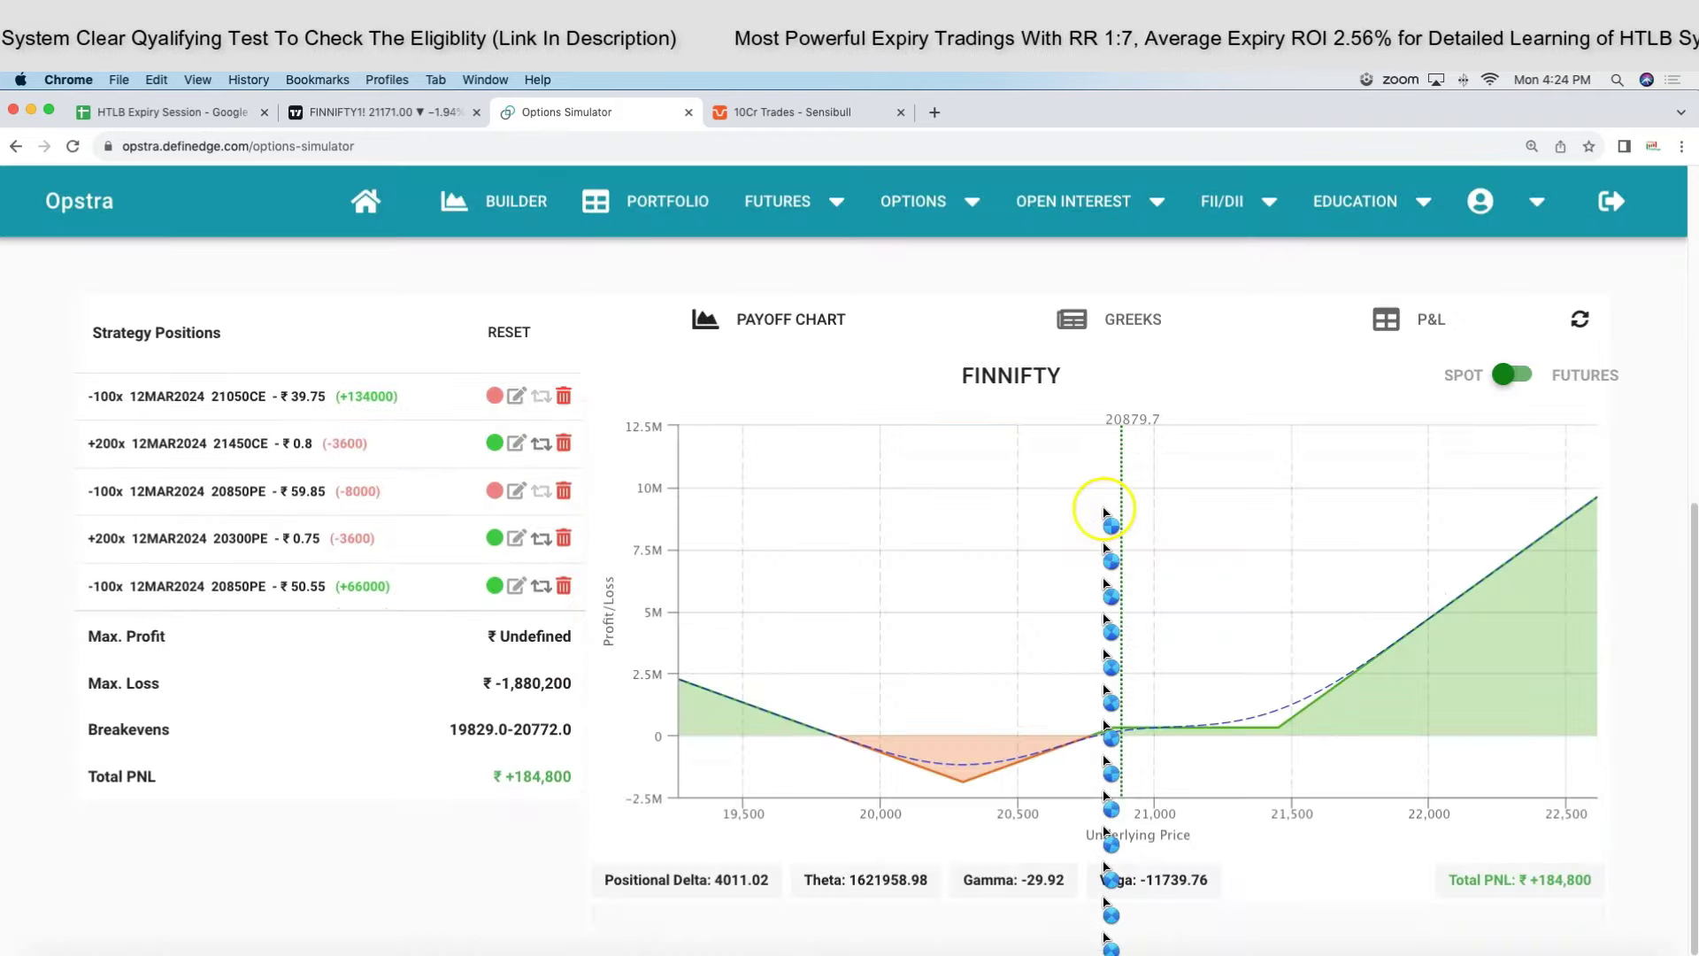
Load the 12MAR2024 option chain for 12:59 and add a sell position of 100 lots in the 20900PE at 56.
scroll(1292, 460, "up", 2)
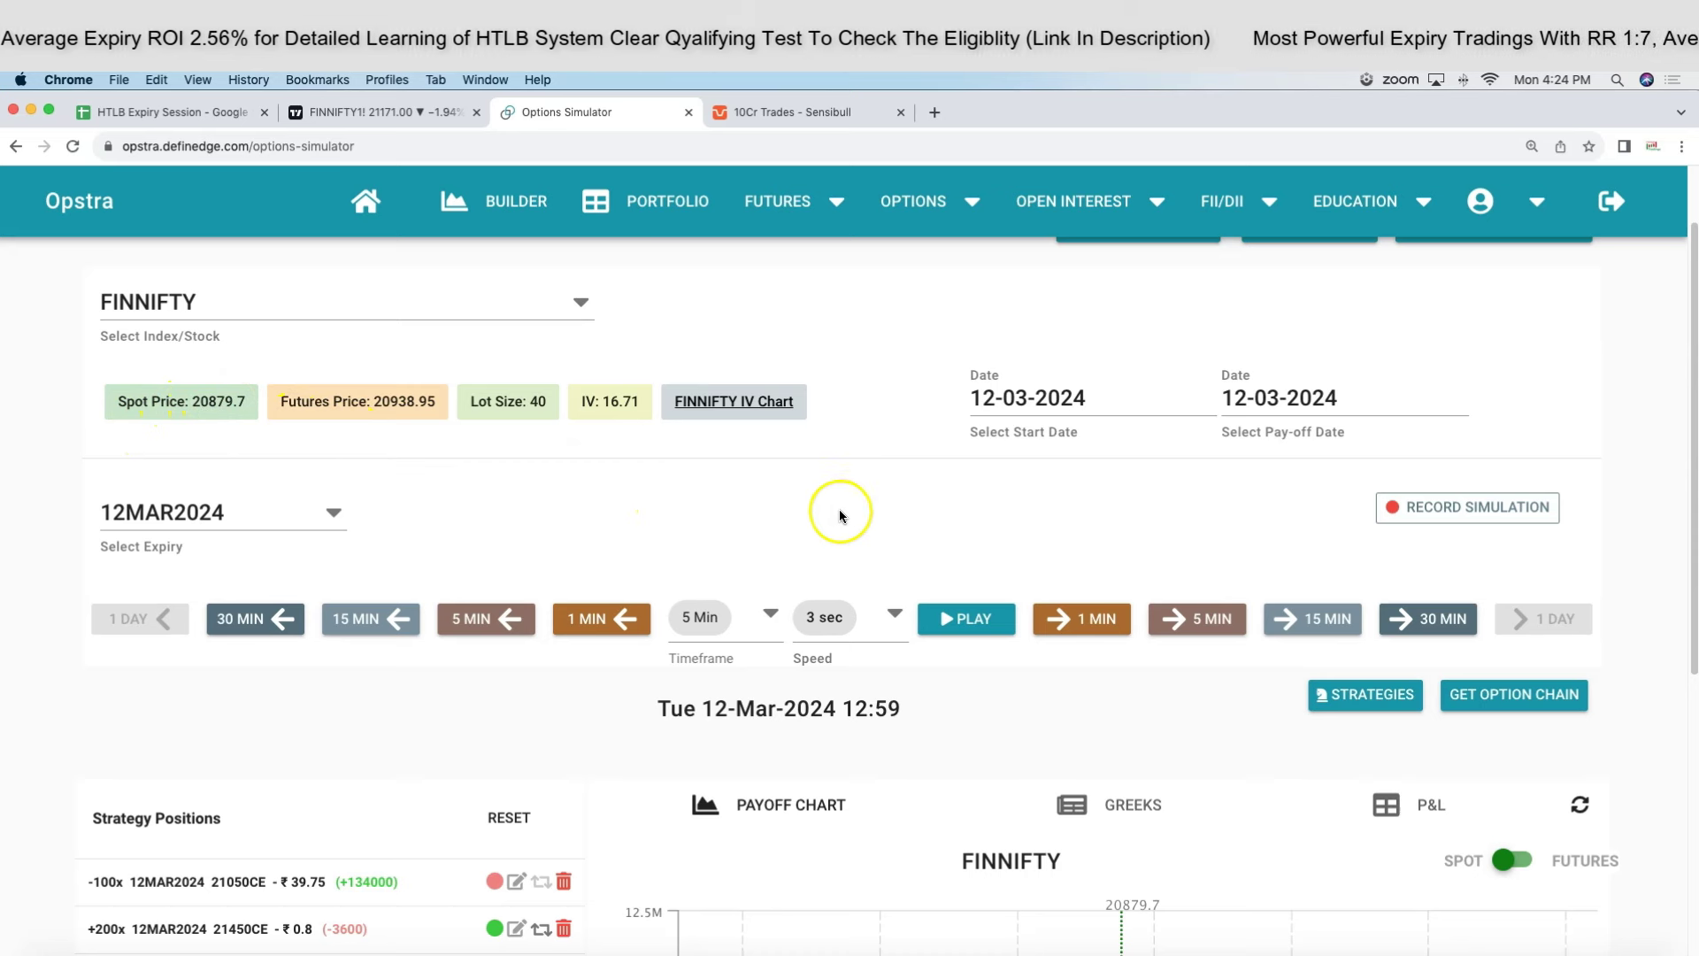
left_click(1518, 697)
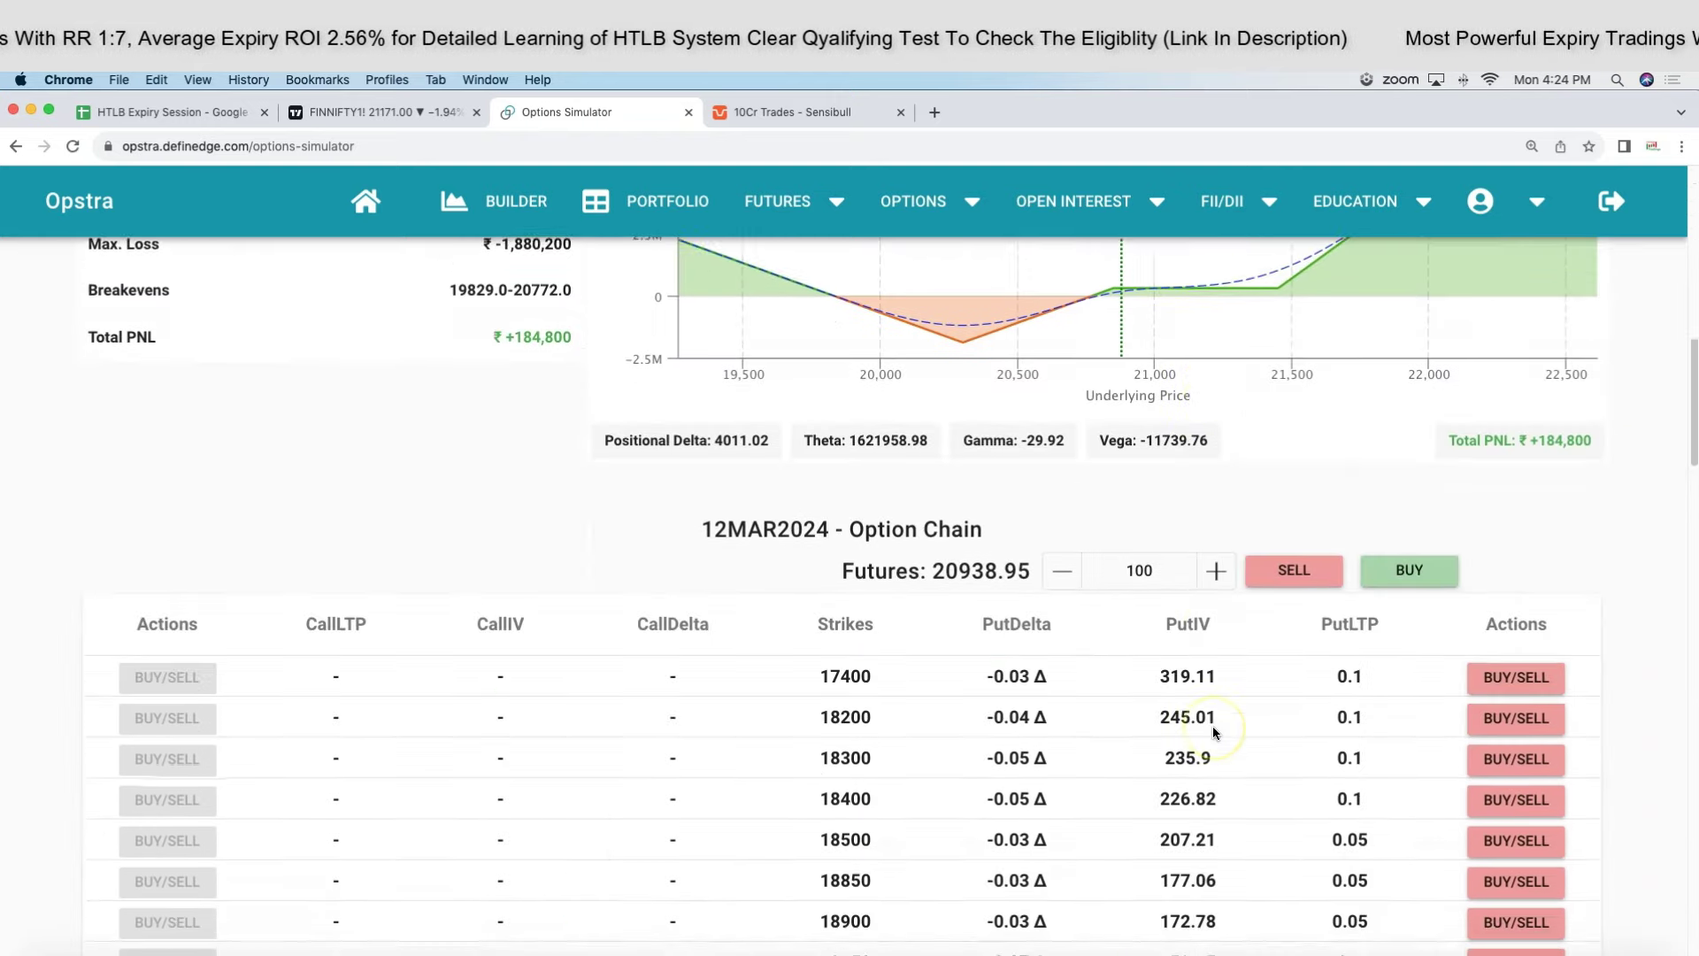
scroll(1215, 732, "down", 8)
scroll(1129, 710, "up", 6)
scroll(1056, 686, "down", 12)
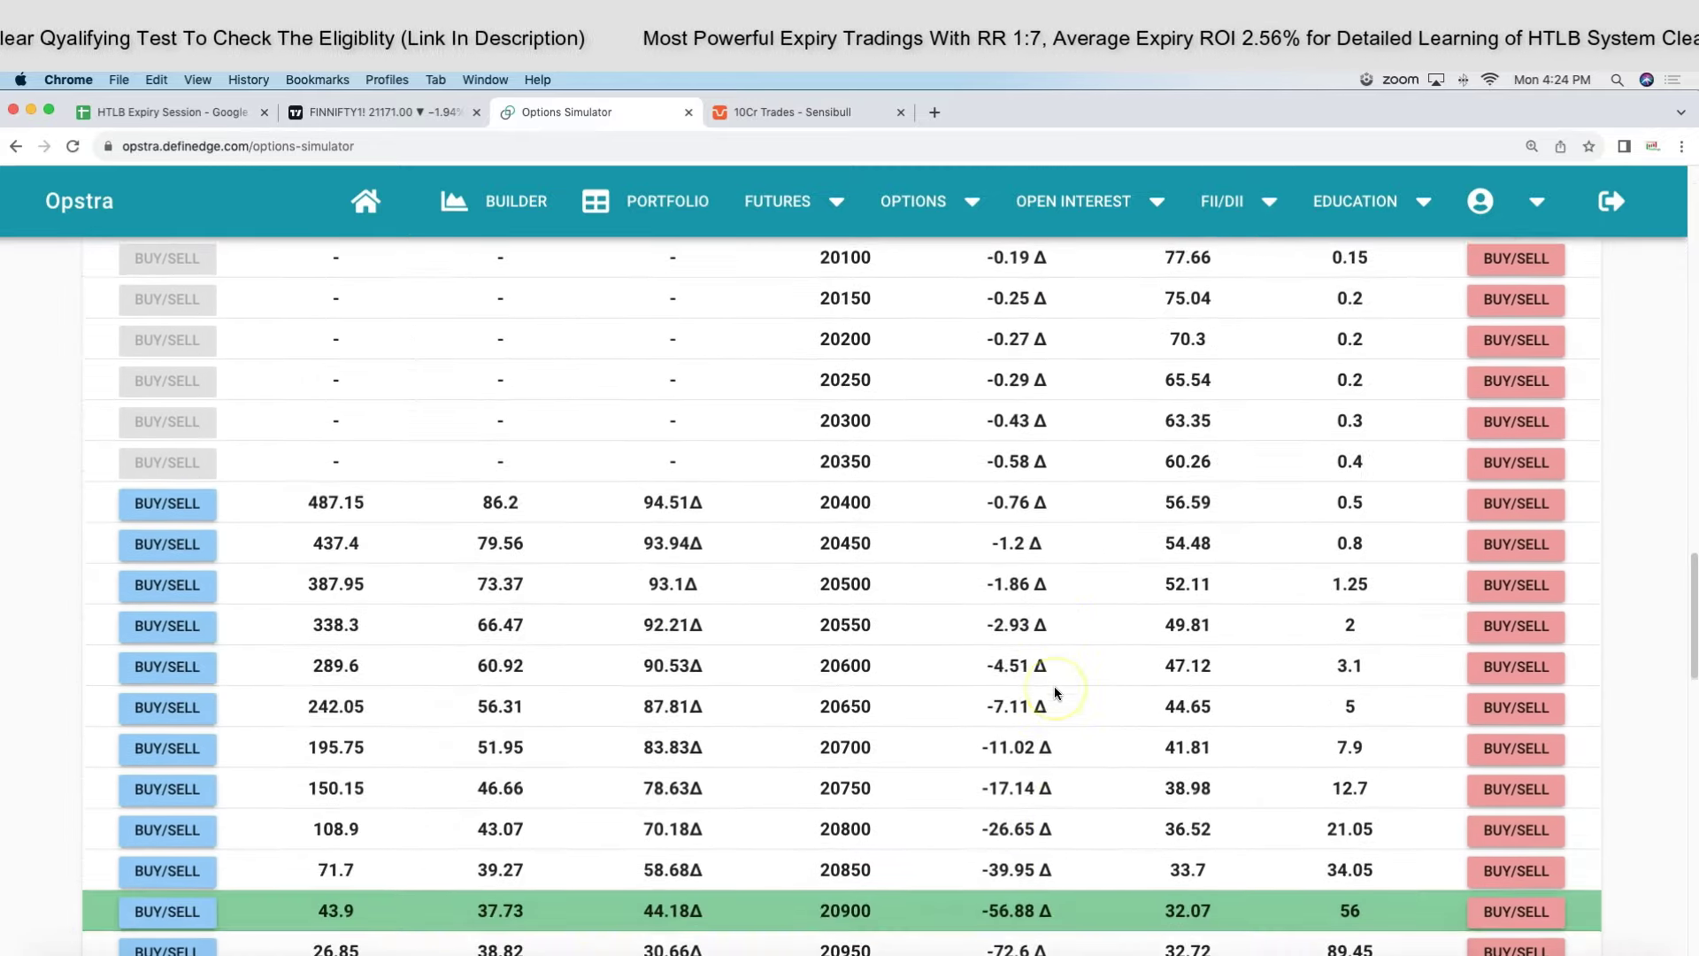
scroll(1056, 693, "down", 3)
left_click(1513, 630)
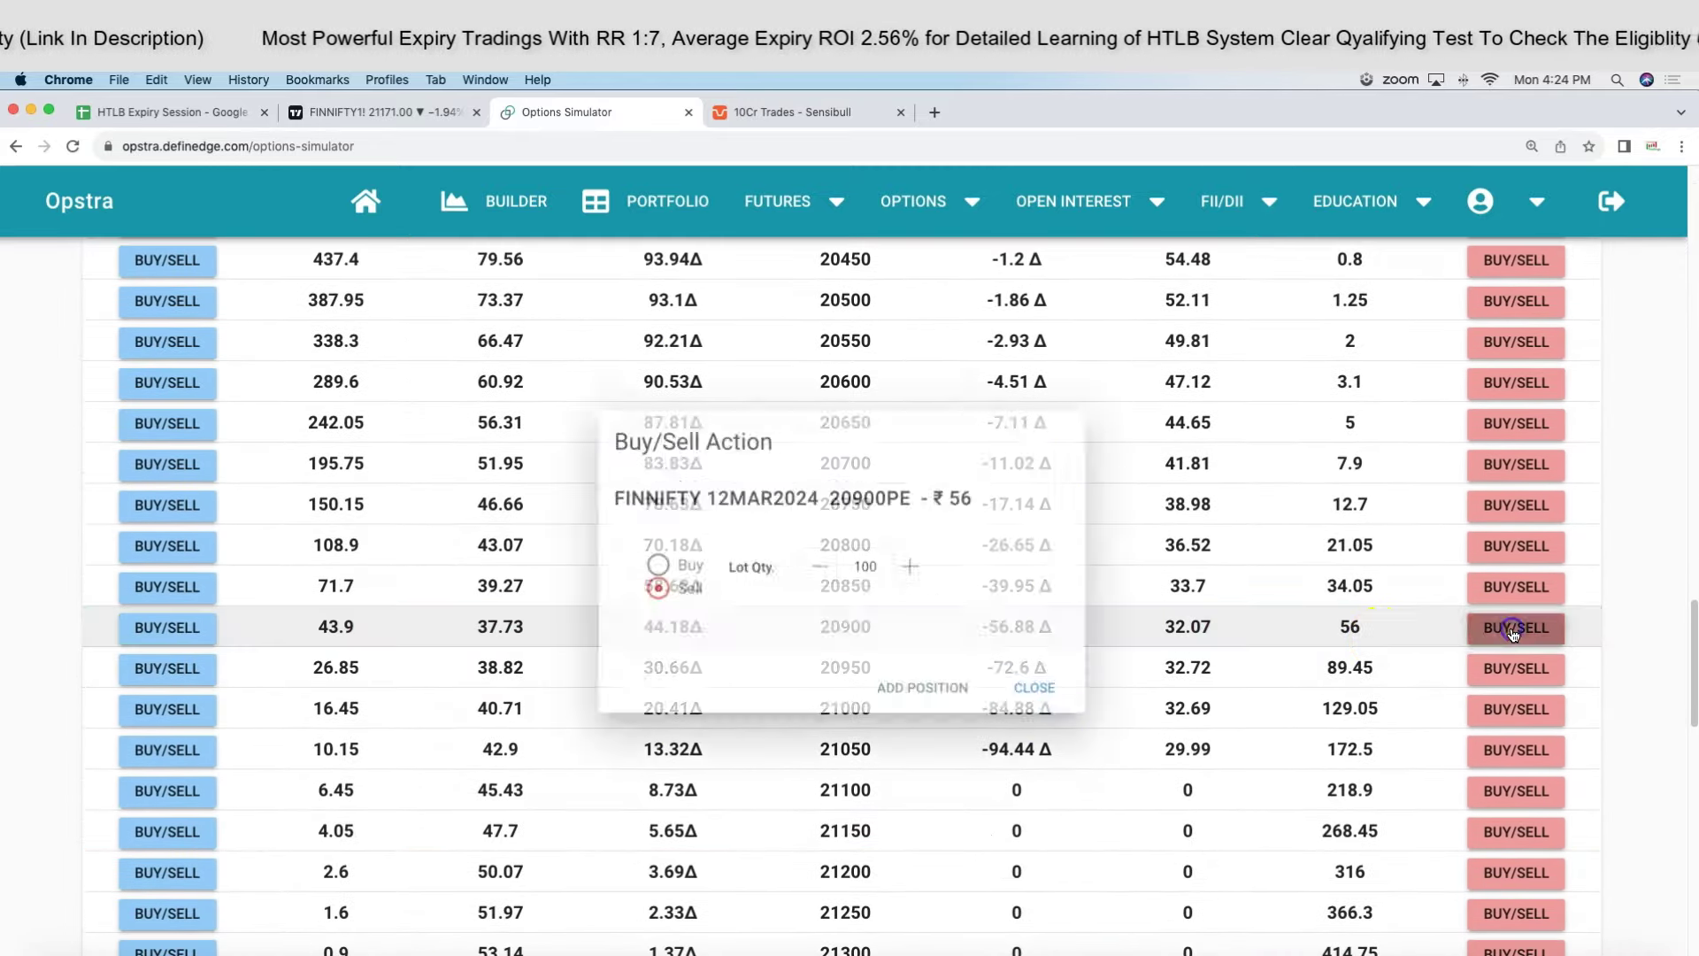
left_click(918, 701)
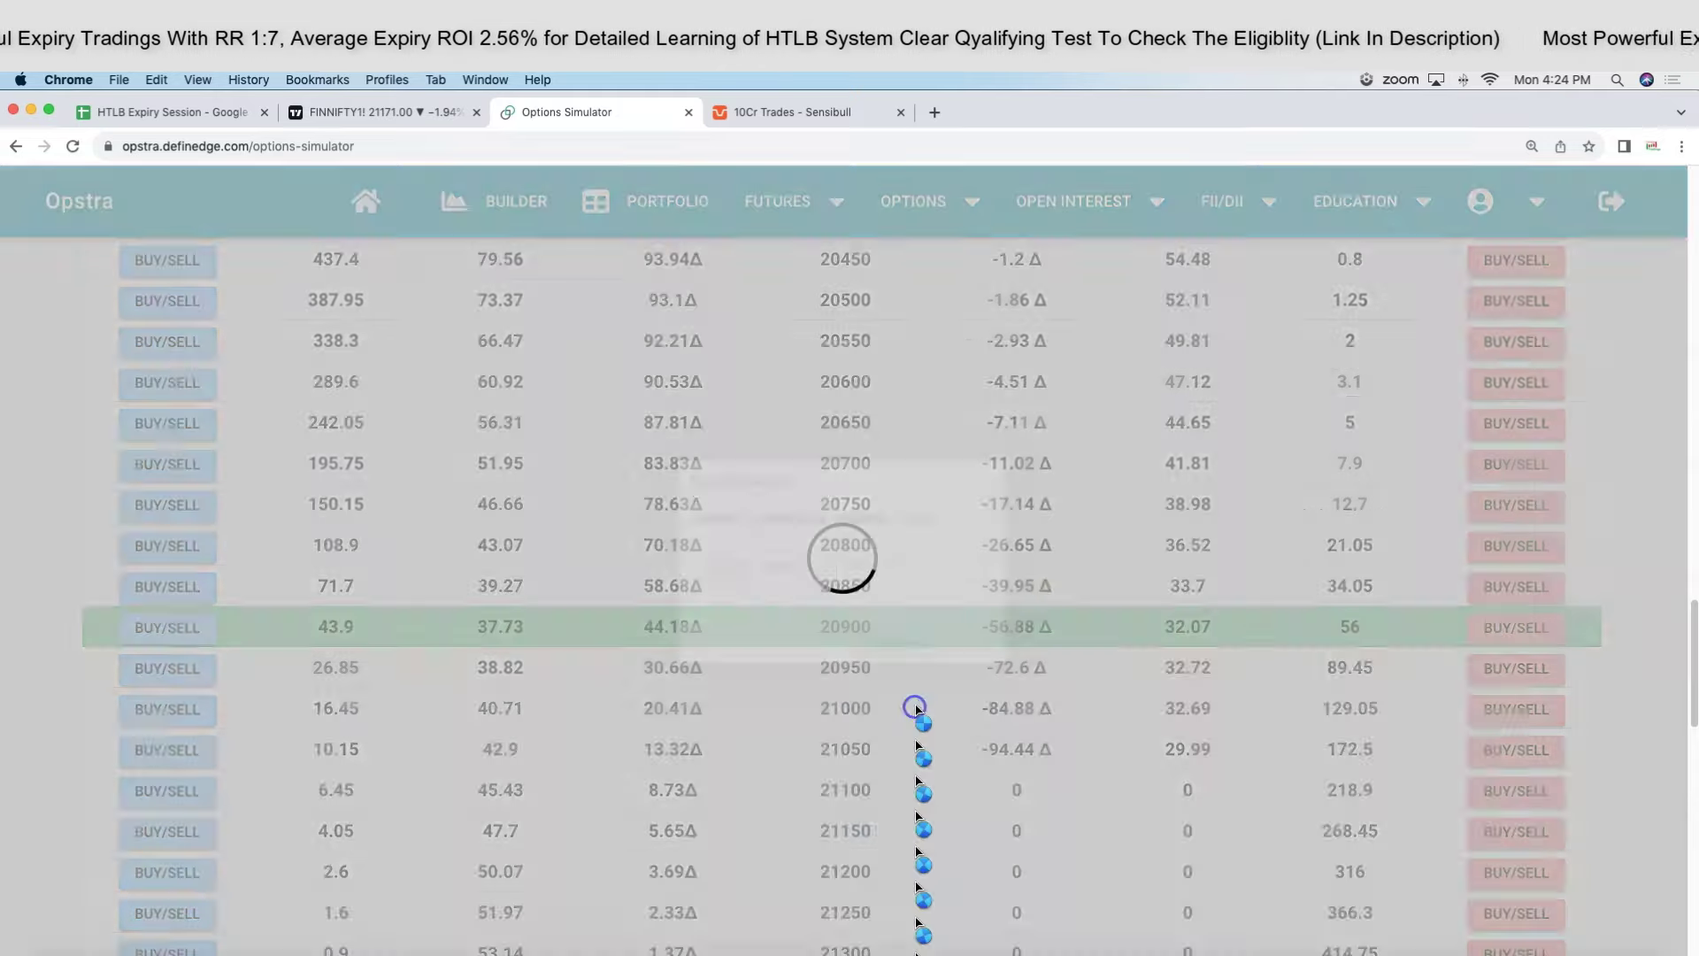
Check the strategy positions, maximum loss, breakeven and combined FINNIFTY payoff chart at 12:59.
scroll(924, 687, "up", 20)
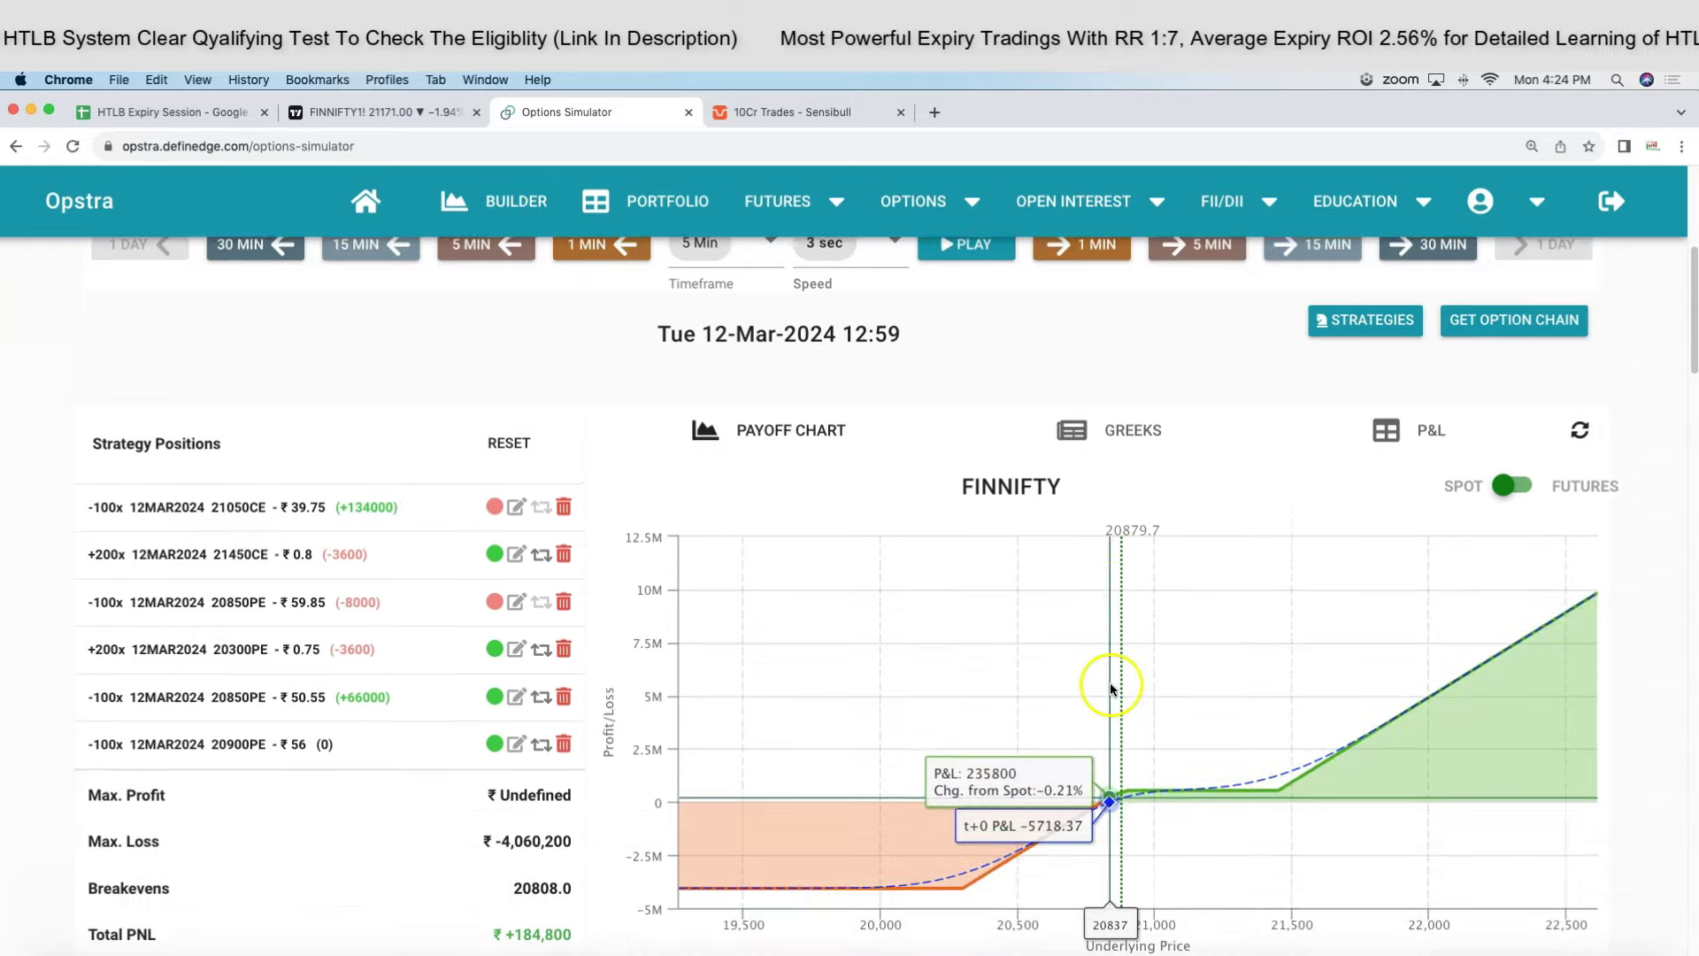
scroll(1111, 688, "down", 2)
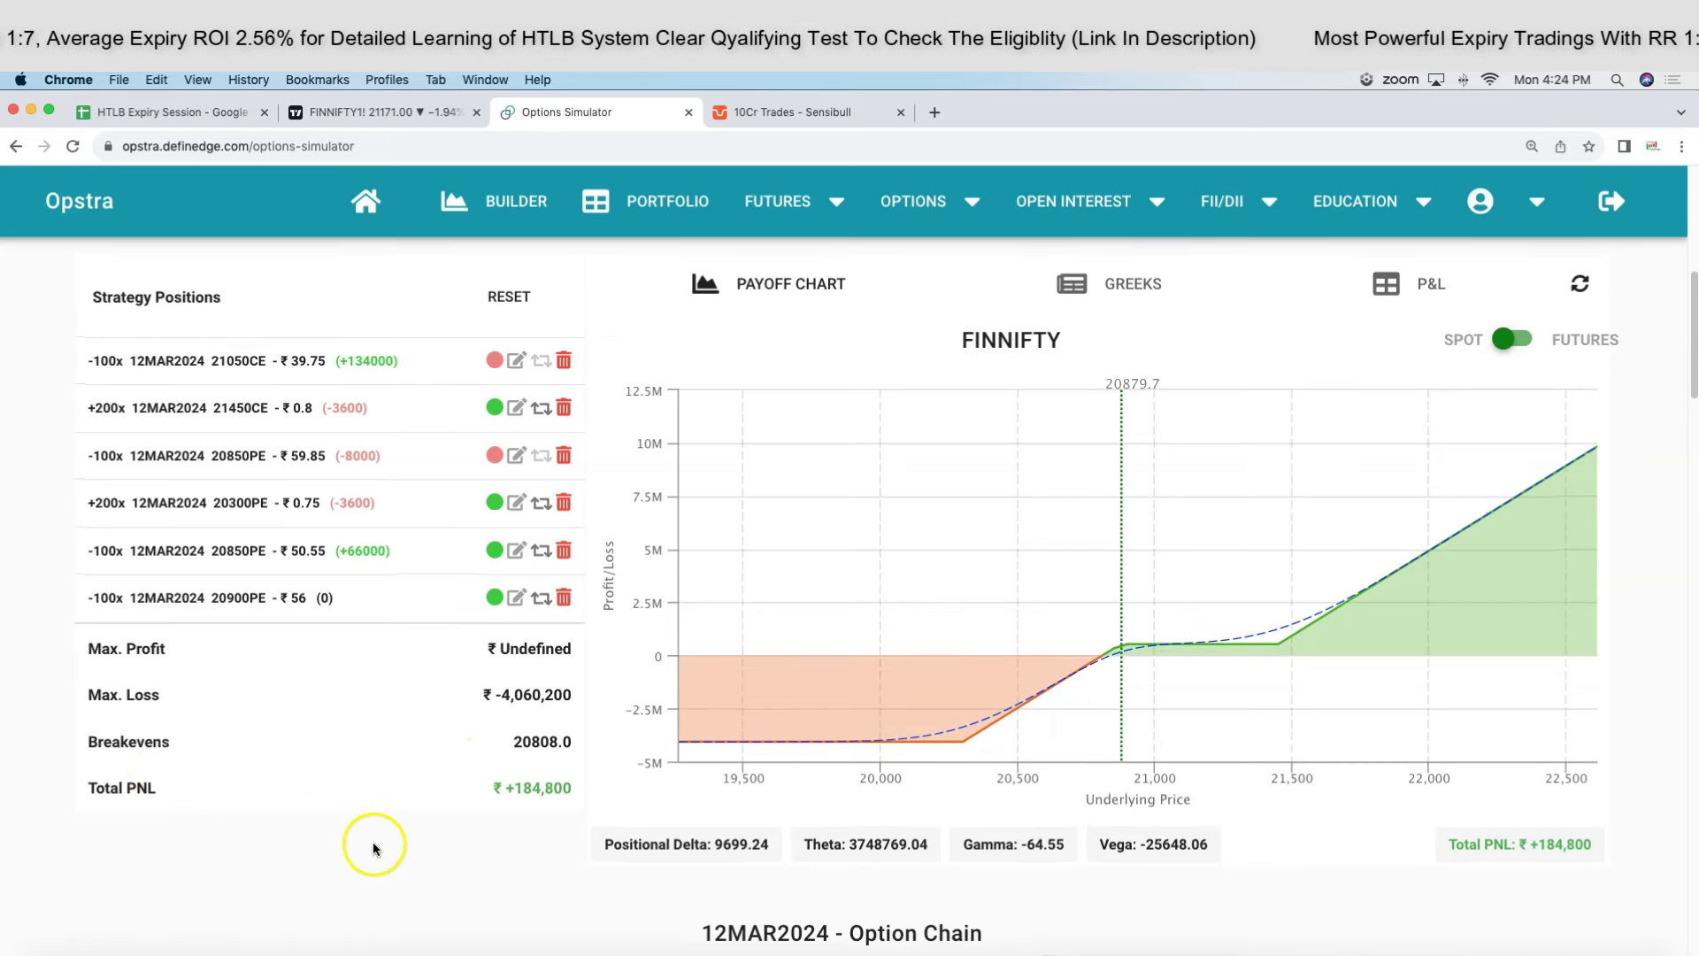
scroll(373, 837, "up", 5)
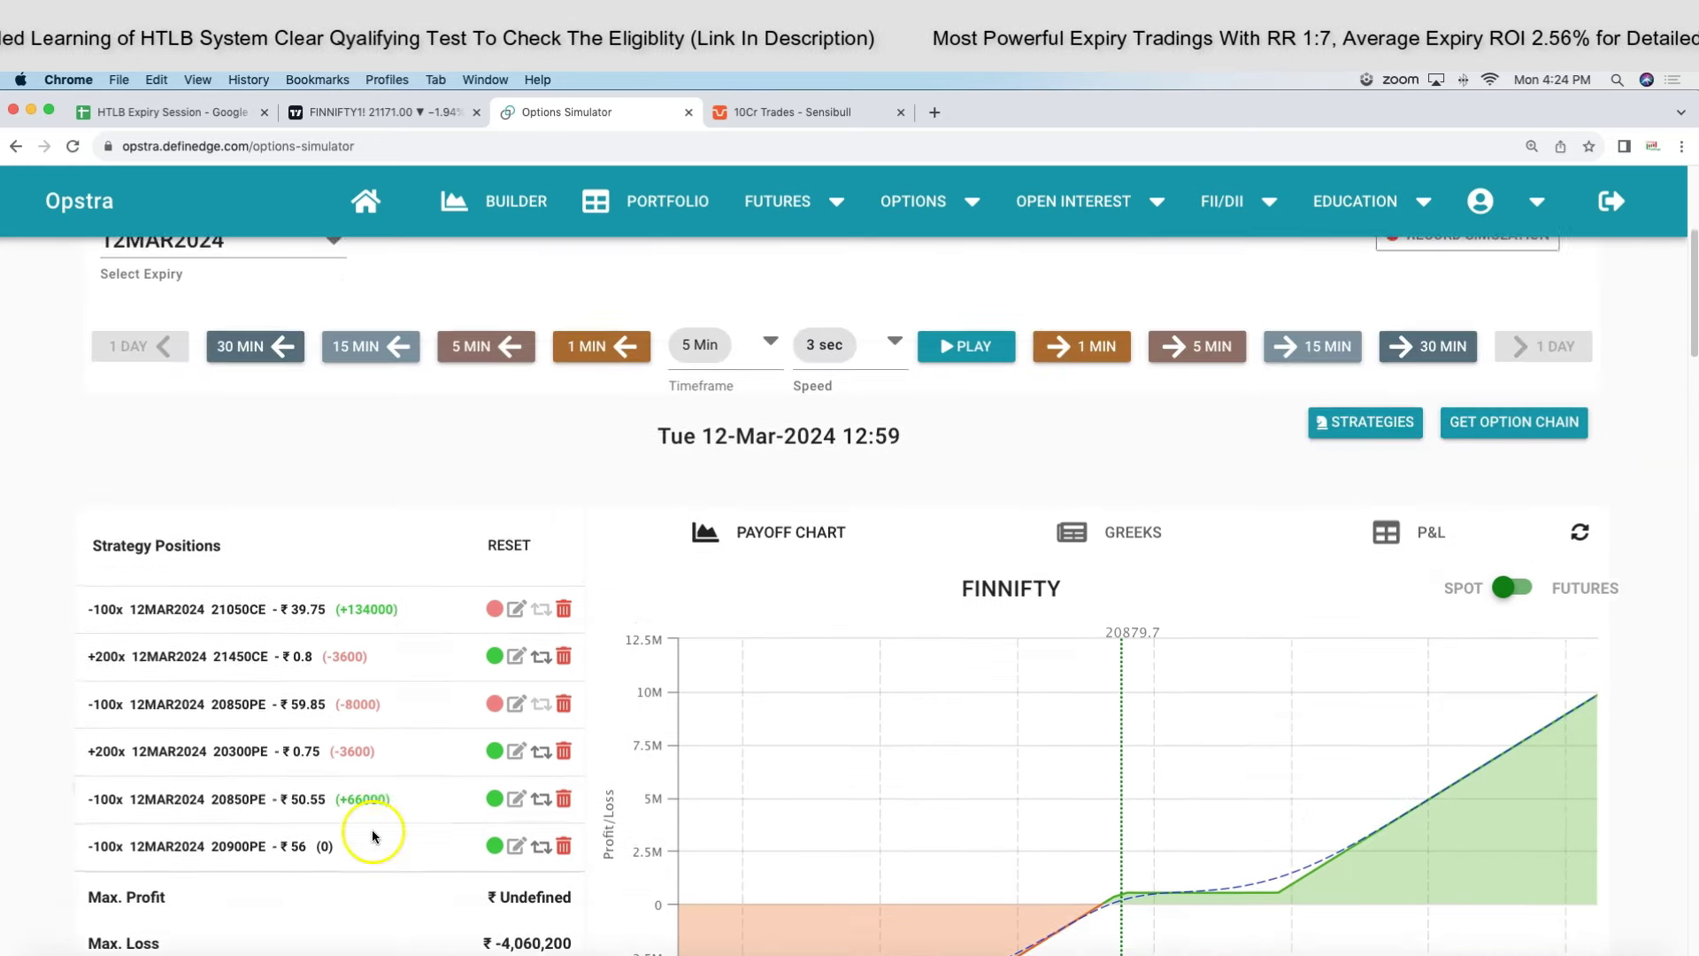
scroll(371, 830, "up", 1)
Return to the TradingView FINNIFTY chart and run the replay forward to the 14:00 bar to examine the exit signals.
left_click(330, 112)
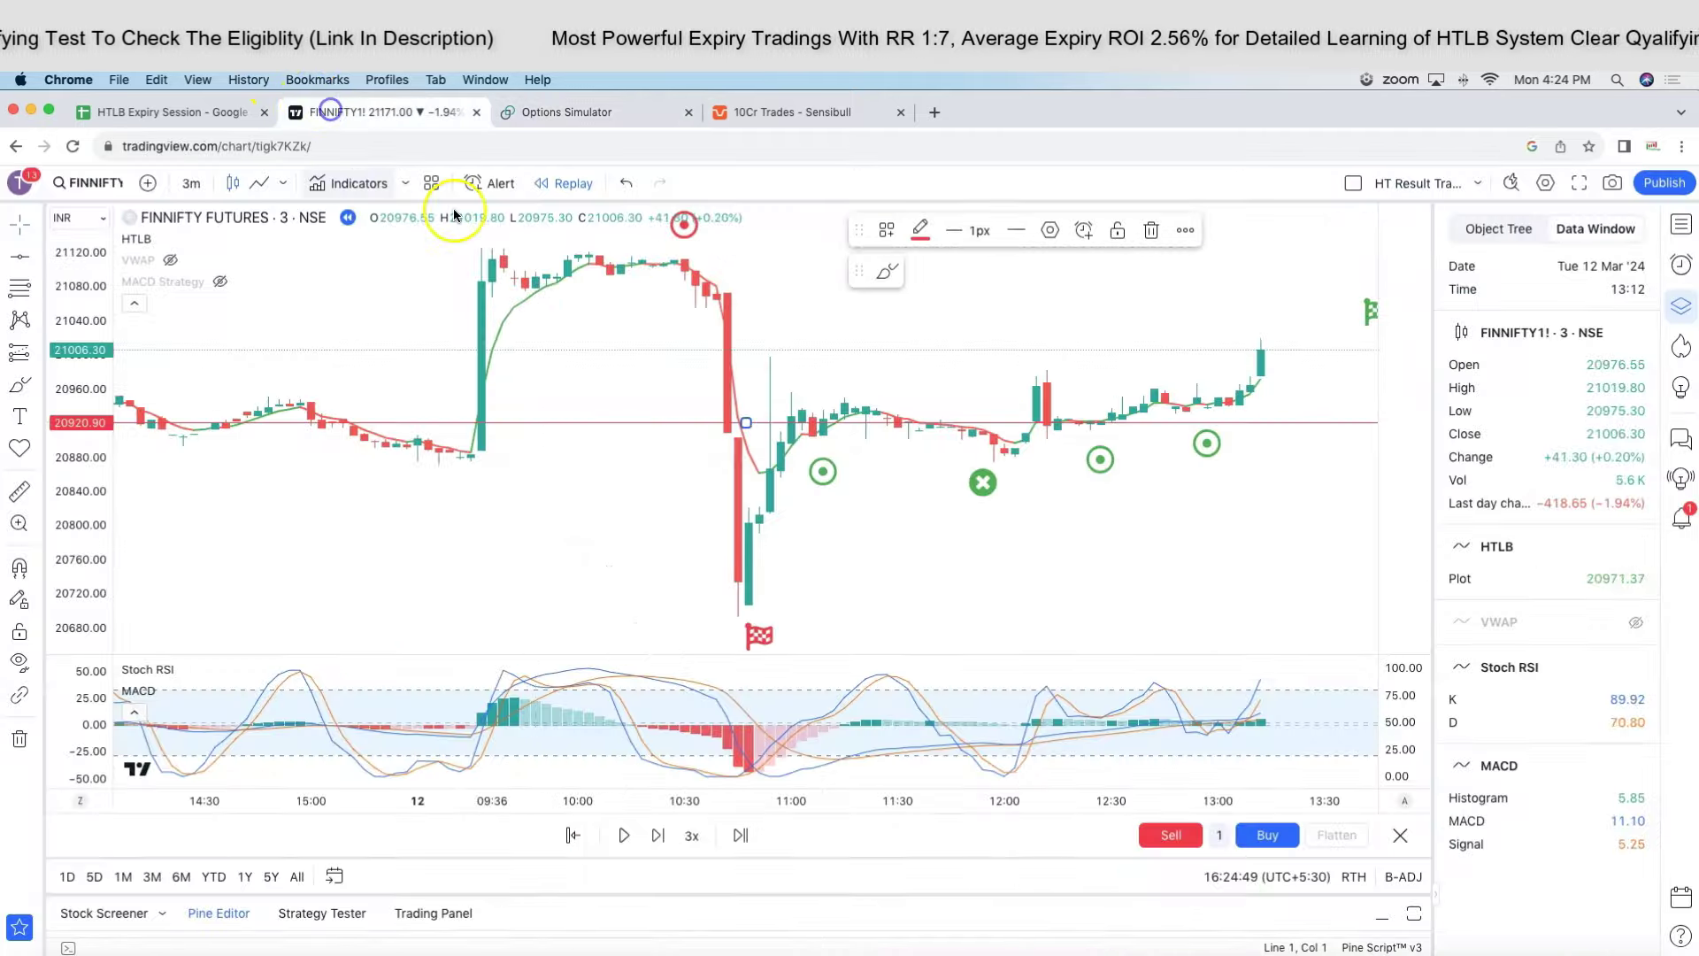
left_click(630, 837)
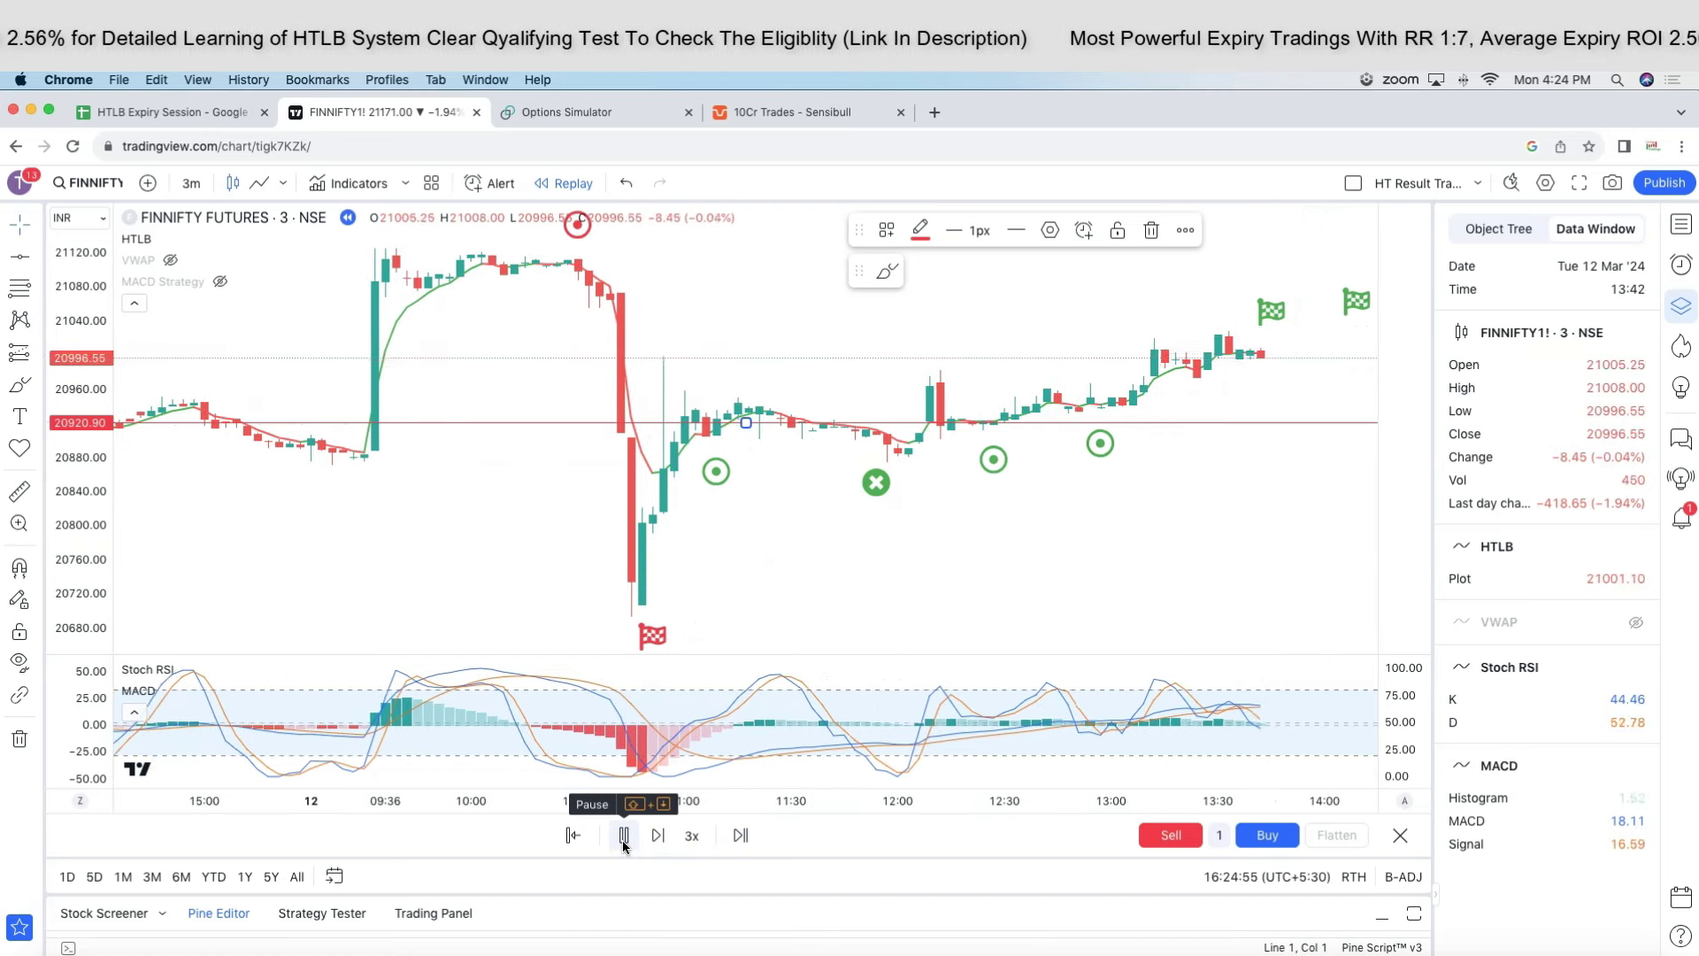
left_click(625, 836)
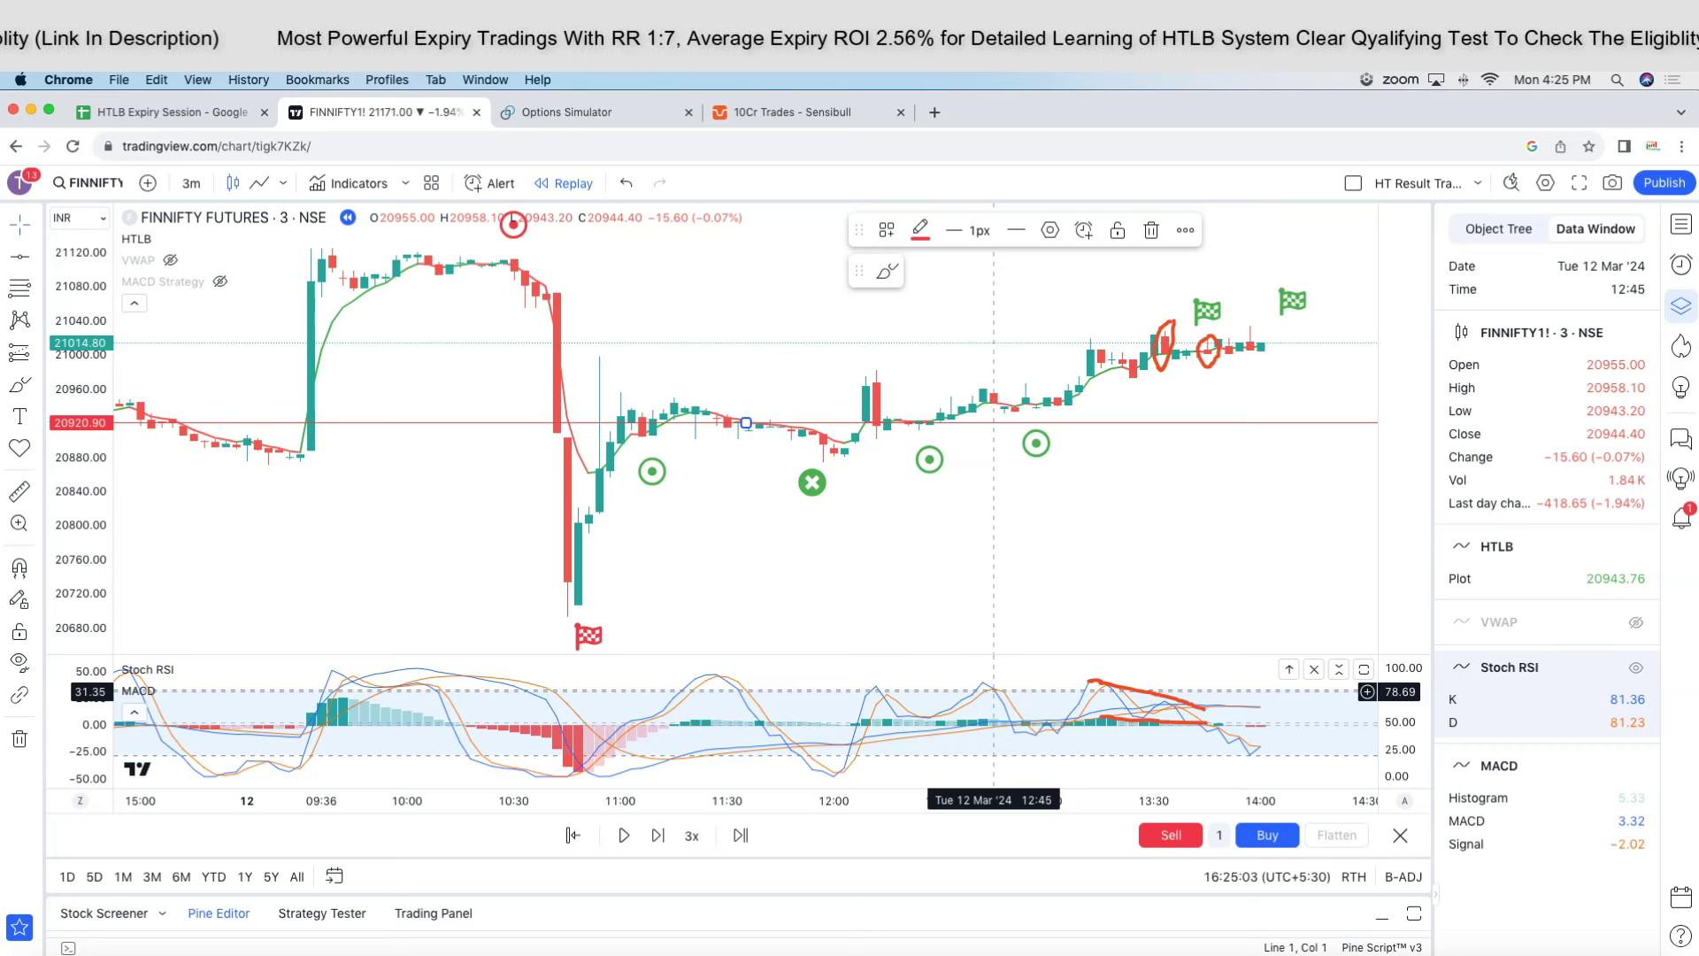
left_click(1227, 484)
left_click(1227, 484)
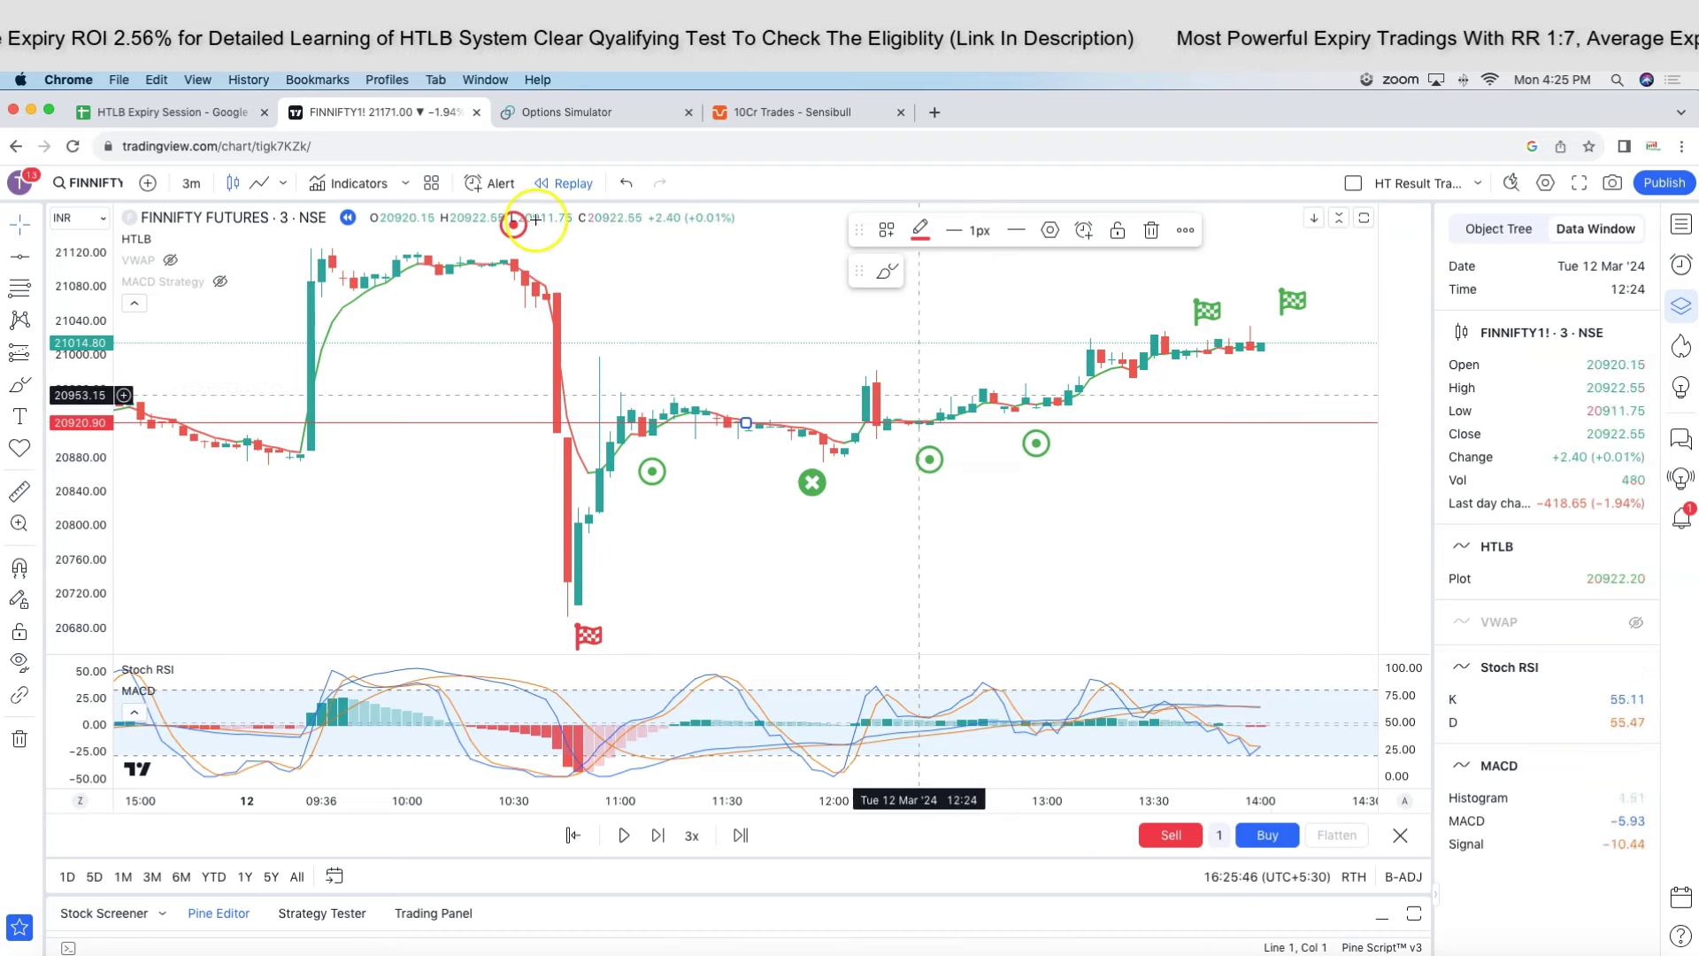
Switch back to the Opstra simulator, advance the simulation 15 minutes to 13:14 and check the positions' profit and loss.
left_click(553, 108)
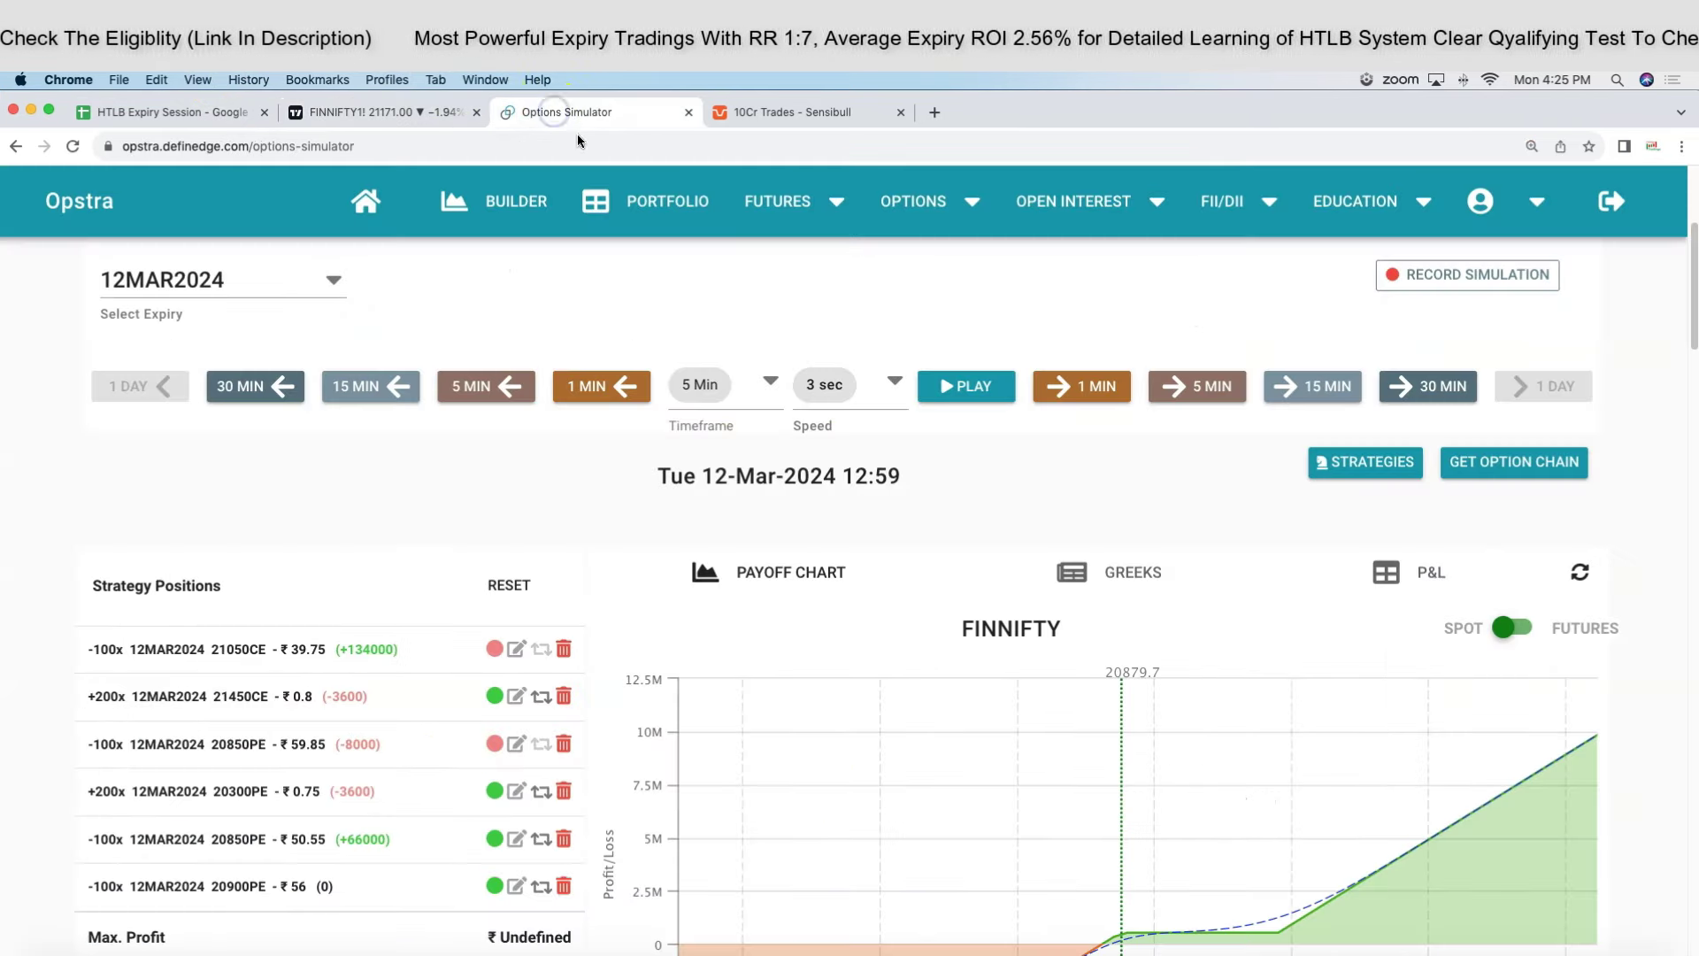
left_click(1303, 398)
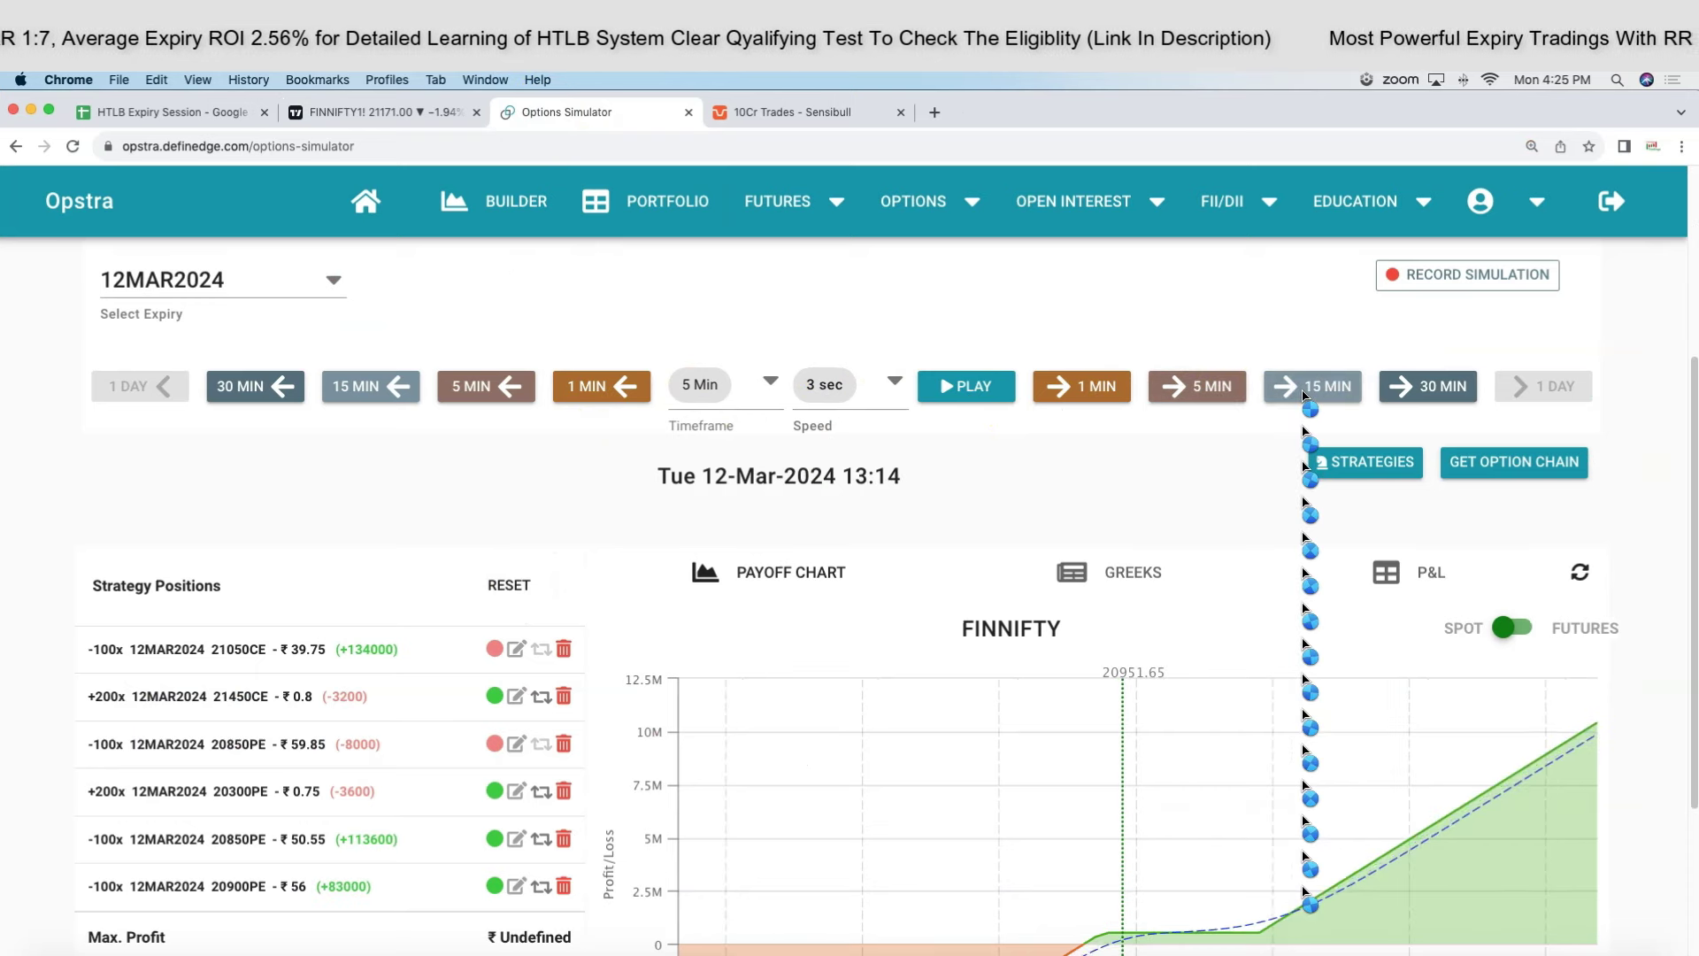
scroll(1194, 487, "down", 2)
scroll(1176, 522, "down", 1)
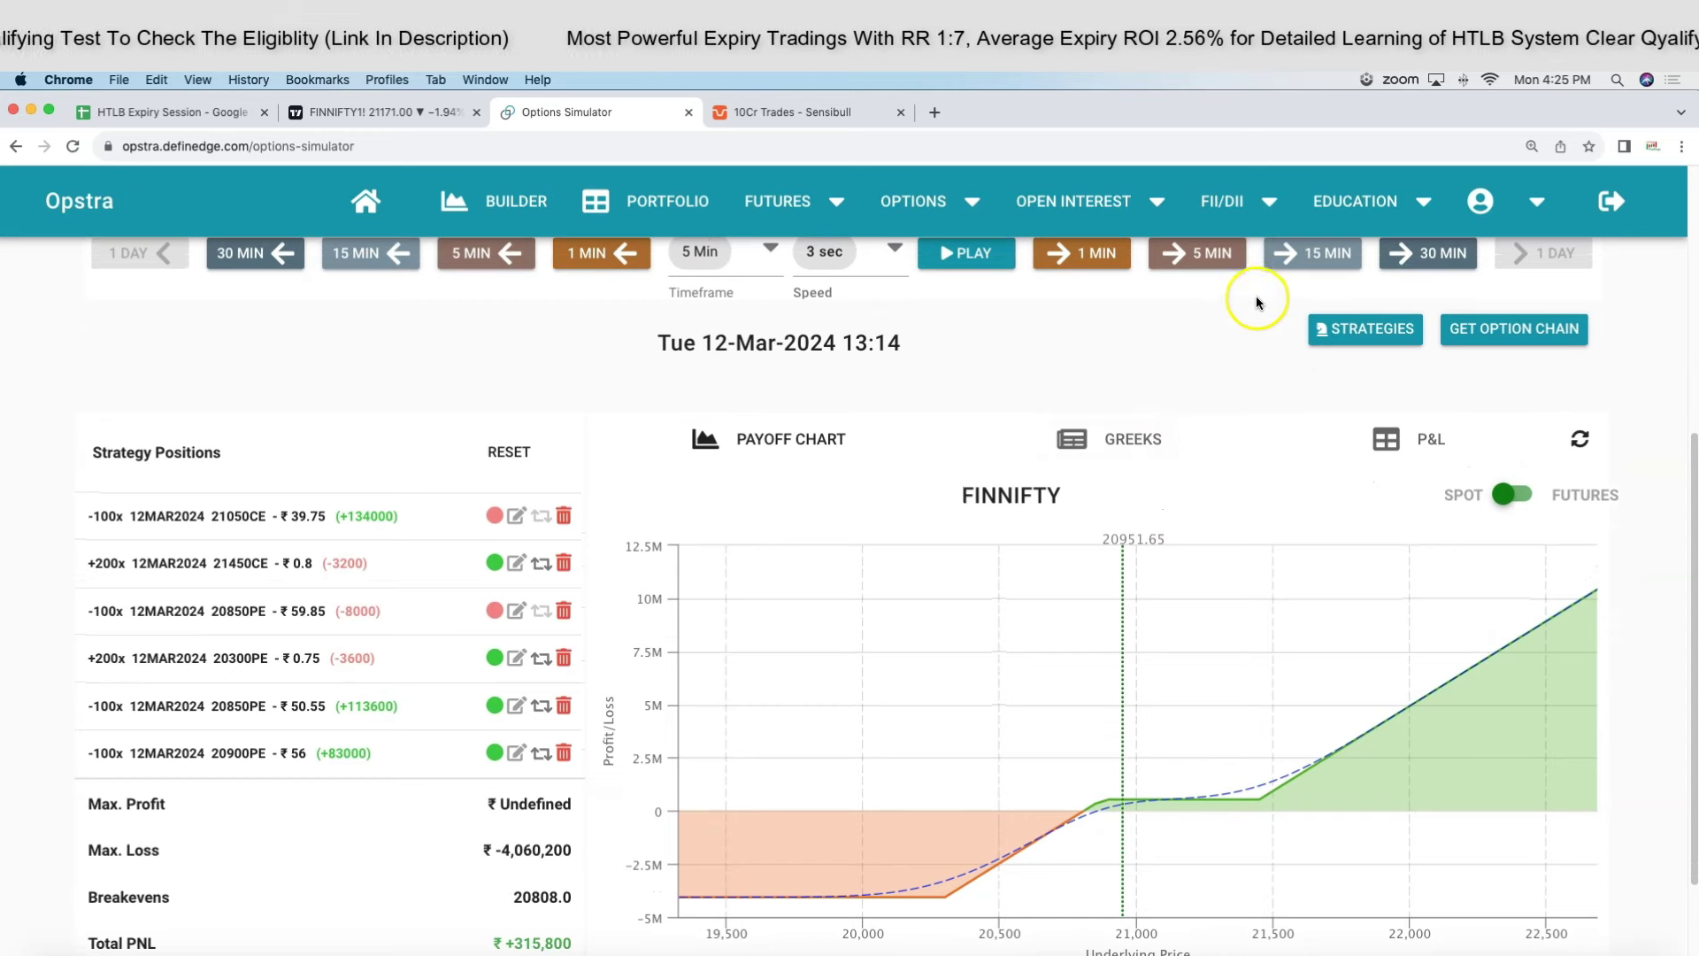
Switch to the HTLB Expiry Session sheet and review the latest 50 expiries profit summary, including the 12-03-2024 Finnifty row.
left_click(181, 113)
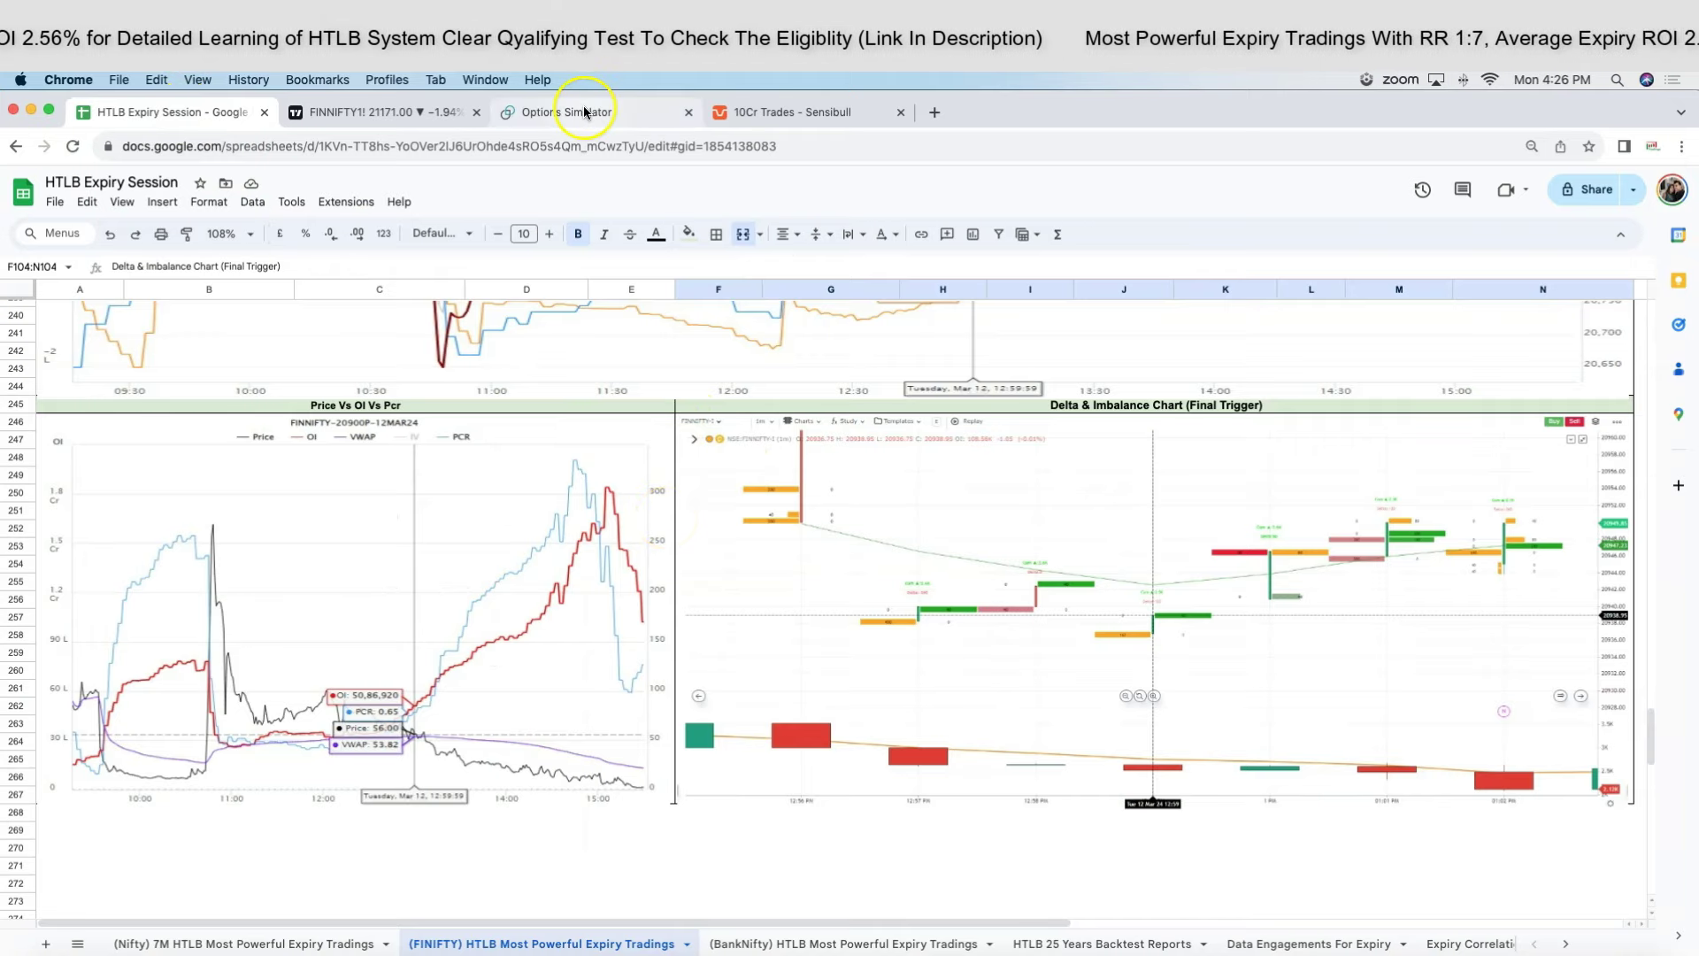
left_click(625, 527)
scroll(626, 521, "up", 20)
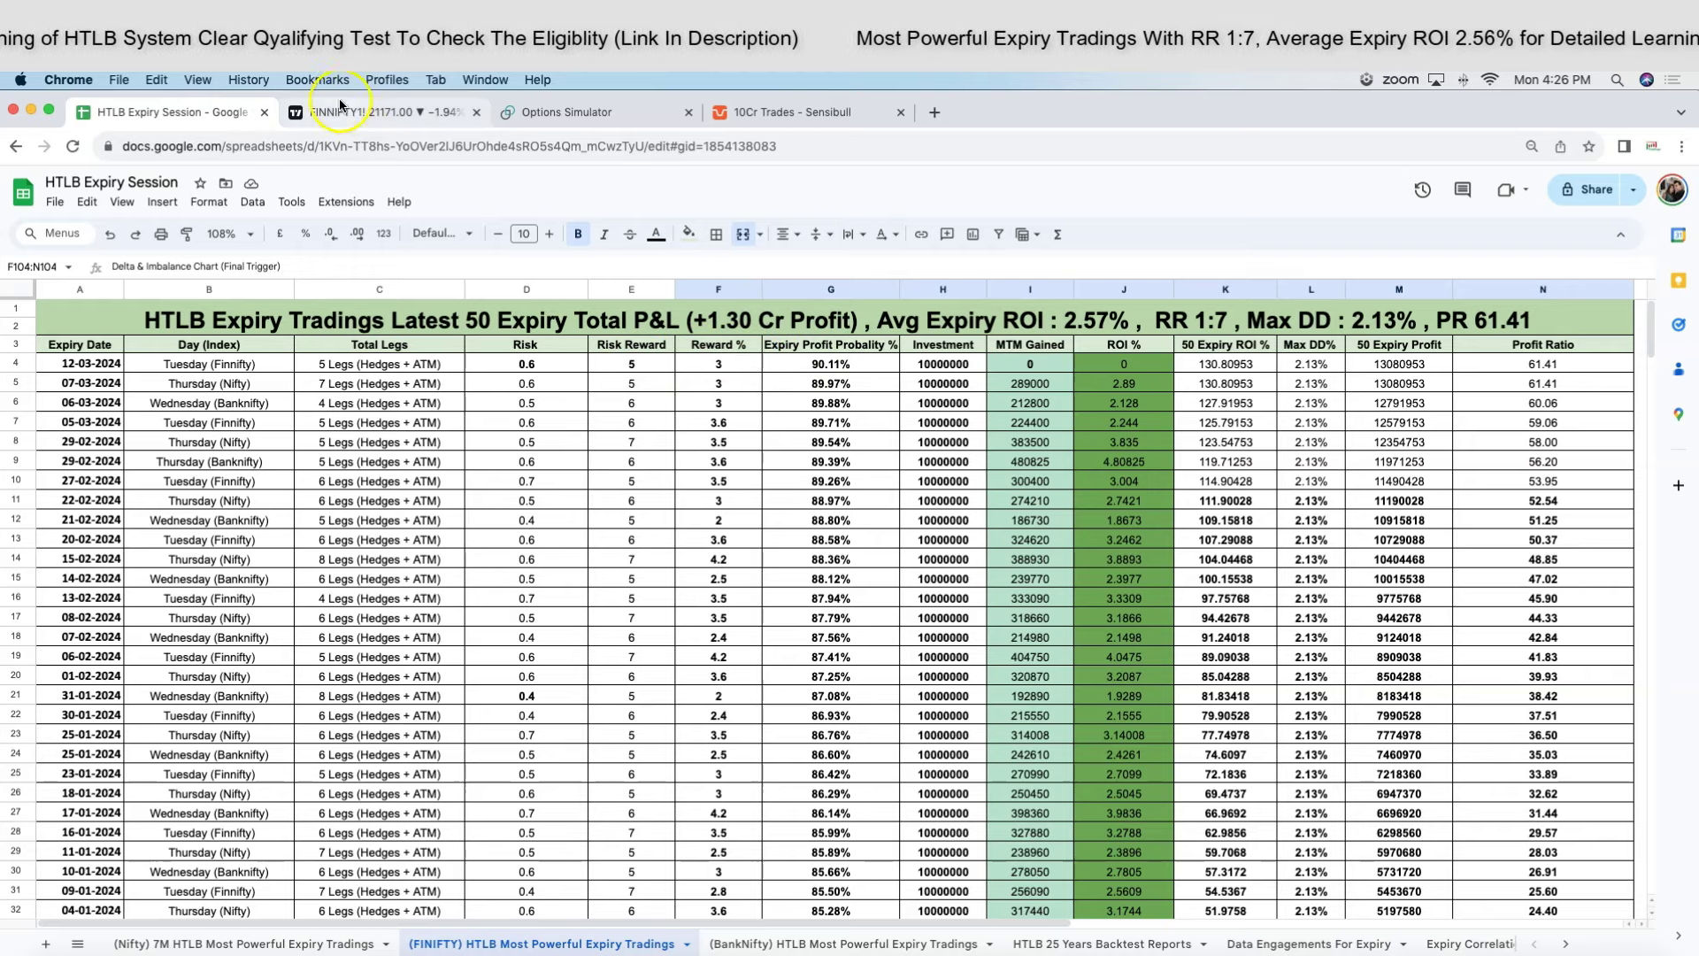
Return to the Opstra simulator and advance the simulation in 15-minute jumps to 13:44, checking the profit and loss.
left_click(554, 110)
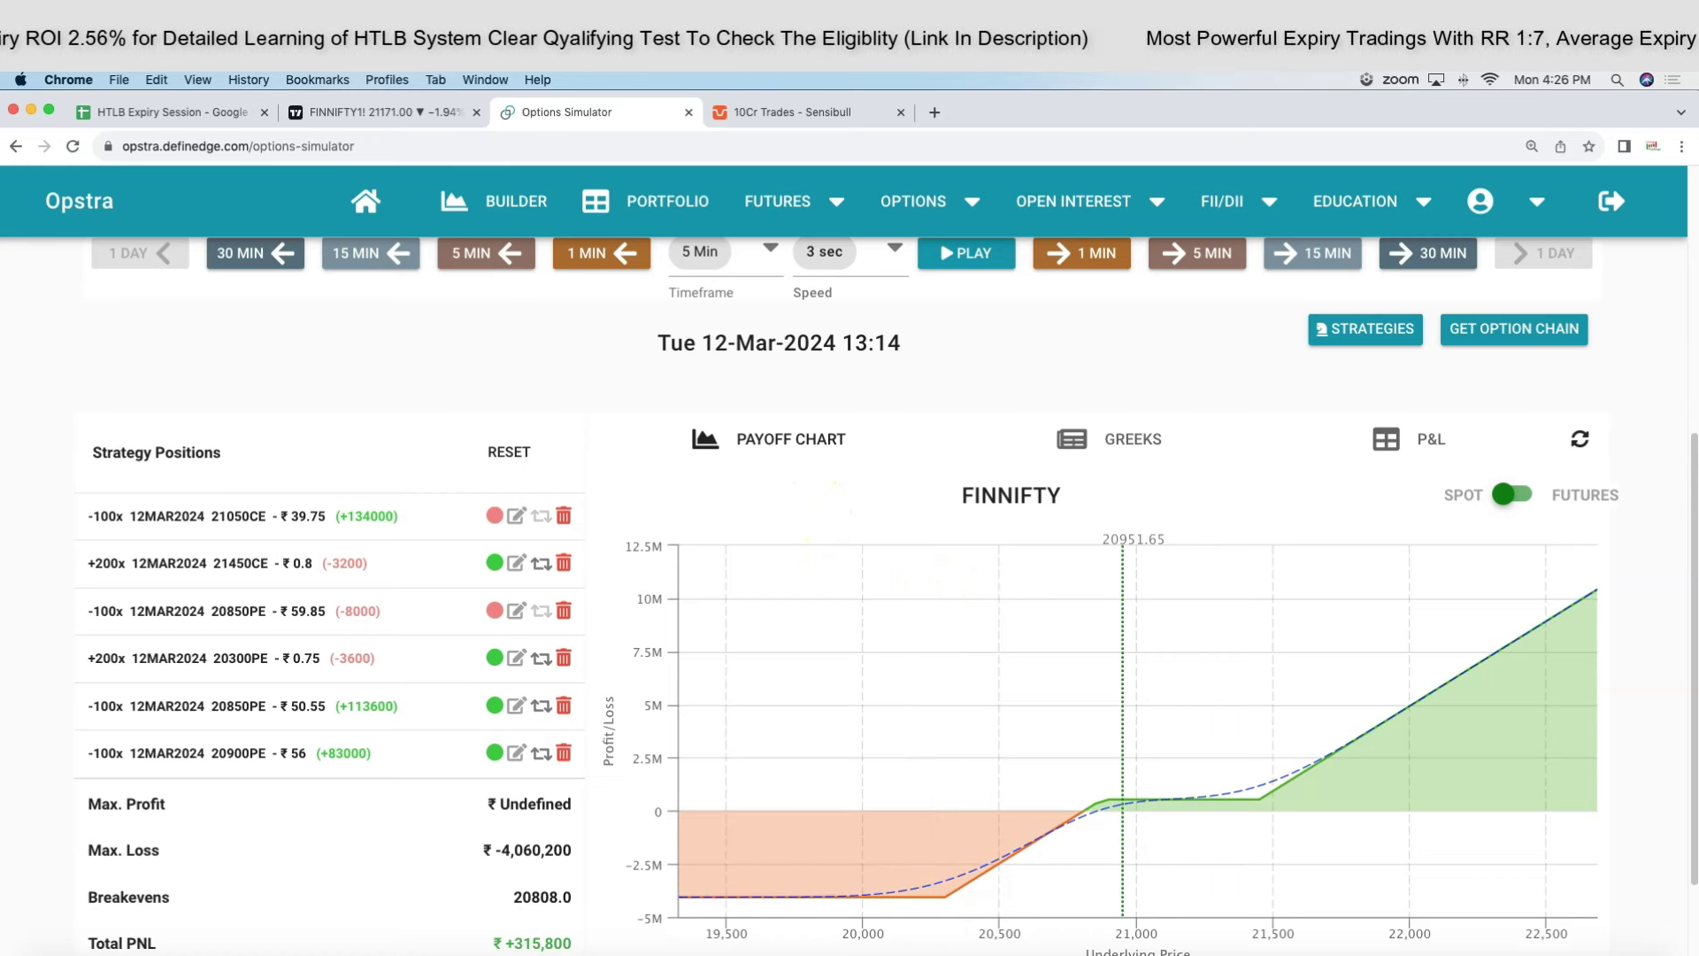
scroll(1656, 386, "up", 5)
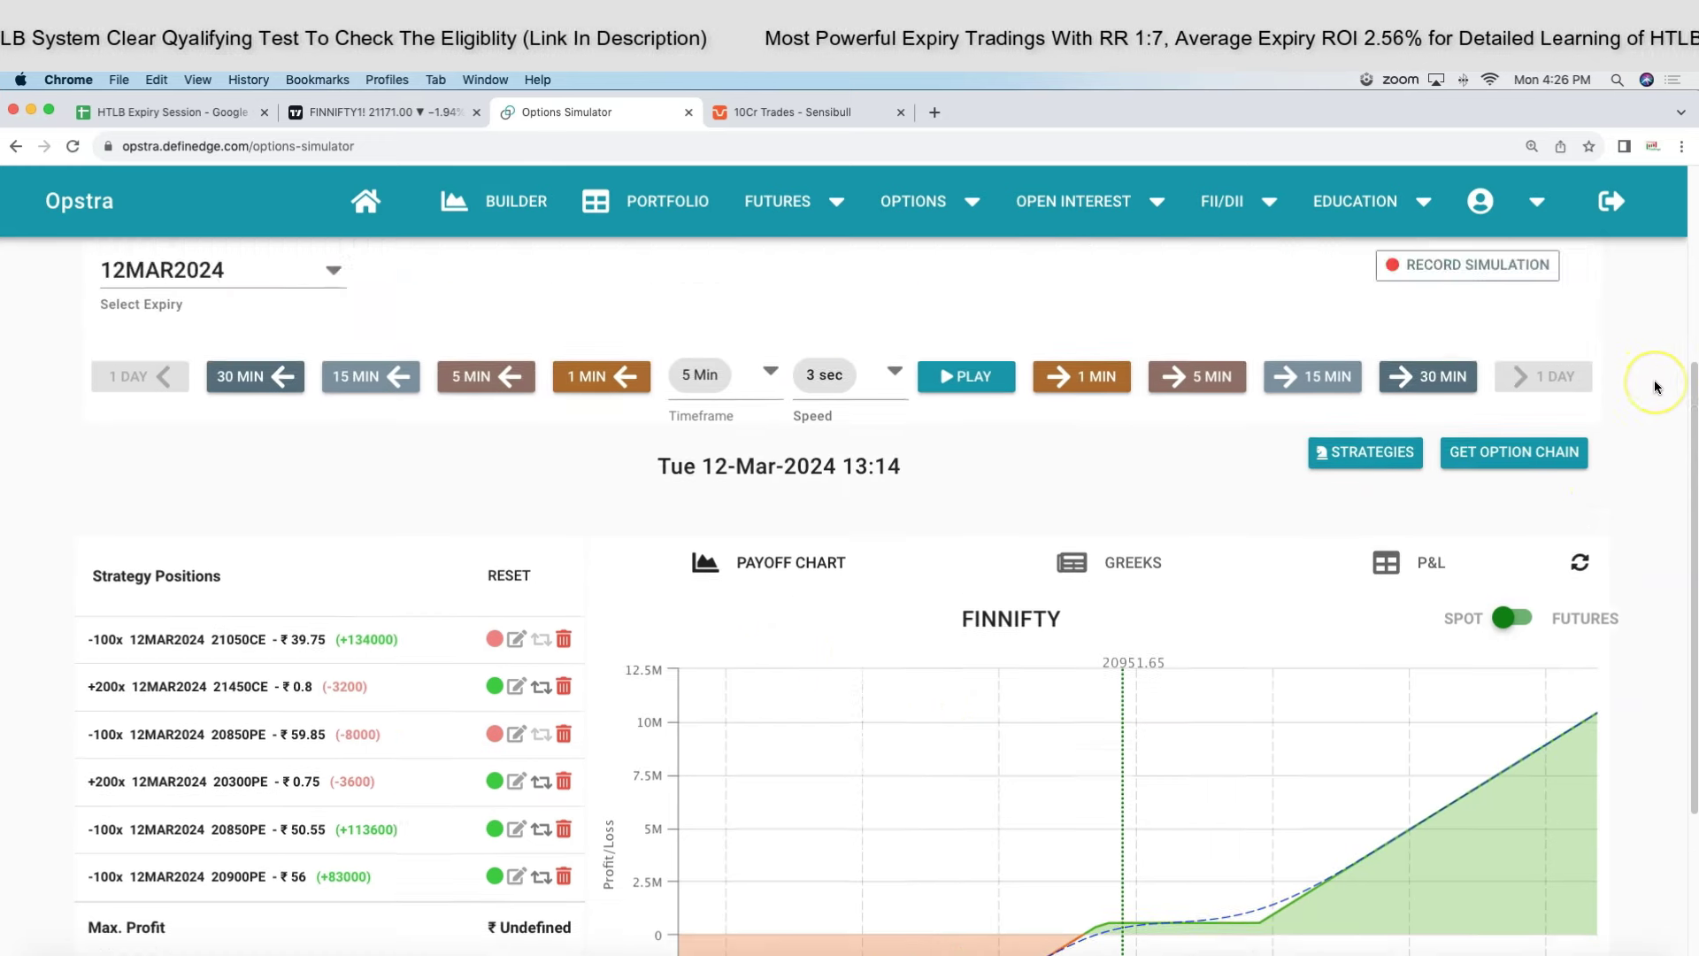
scroll(1657, 387, "down", 3)
scroll(1656, 387, "down", 3)
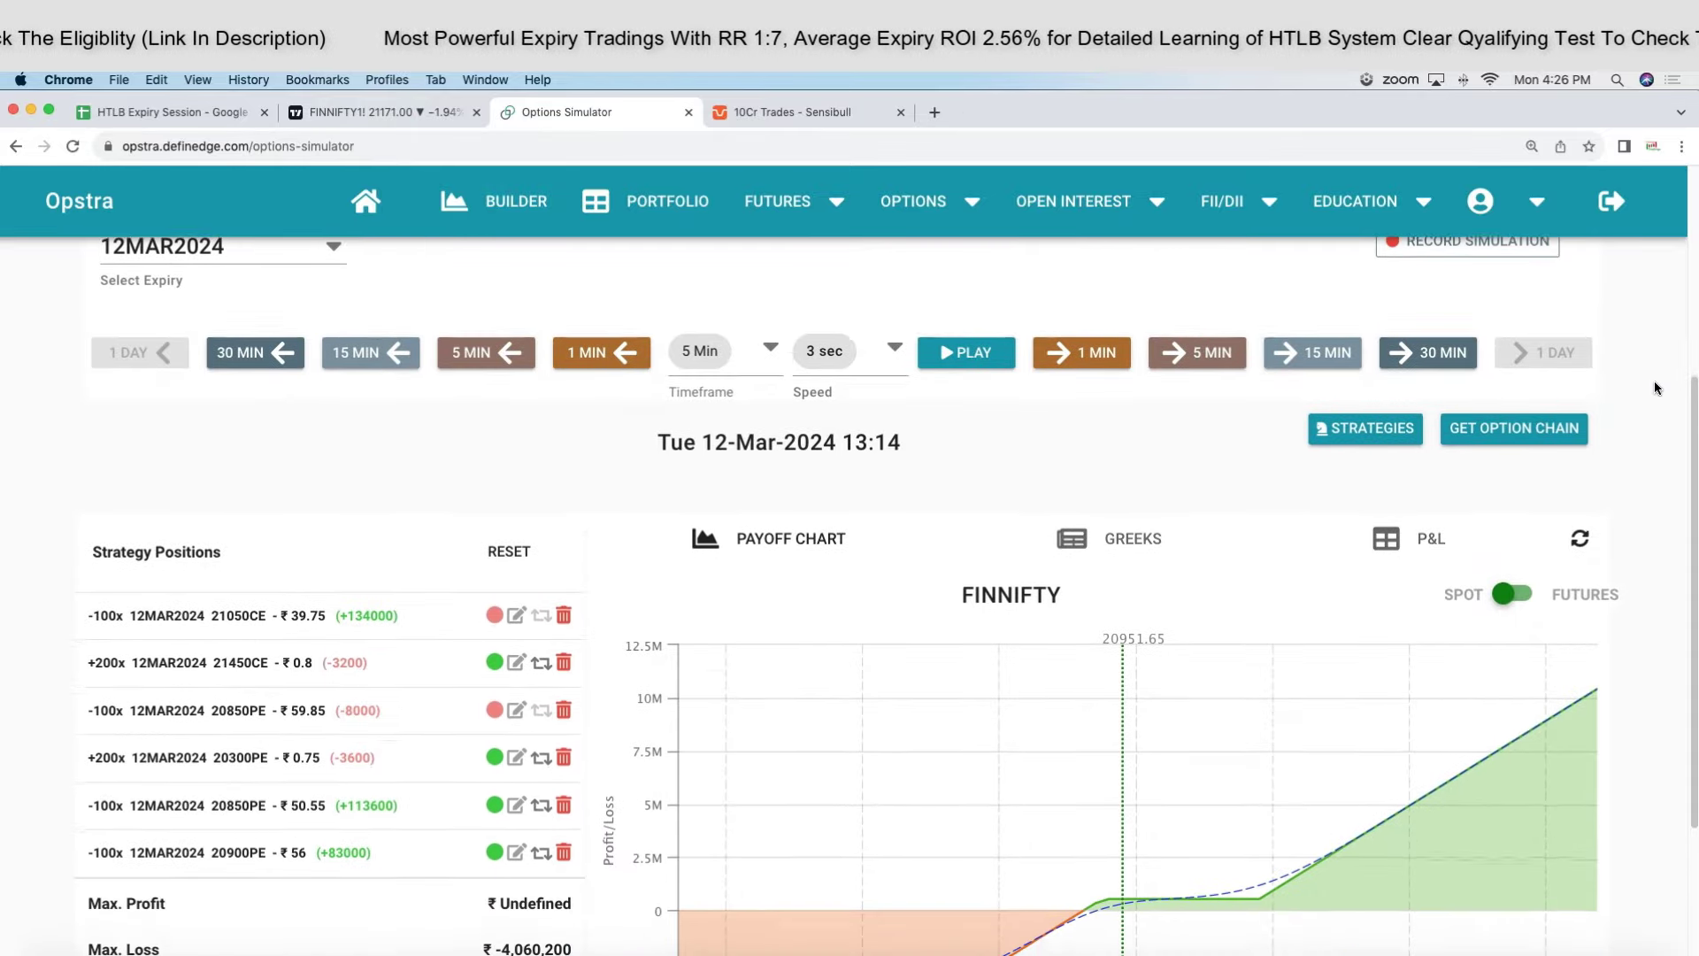
scroll(1623, 368, "up", 3)
left_click(1312, 346)
scroll(1315, 428, "down", 3)
scroll(1314, 429, "up", 1)
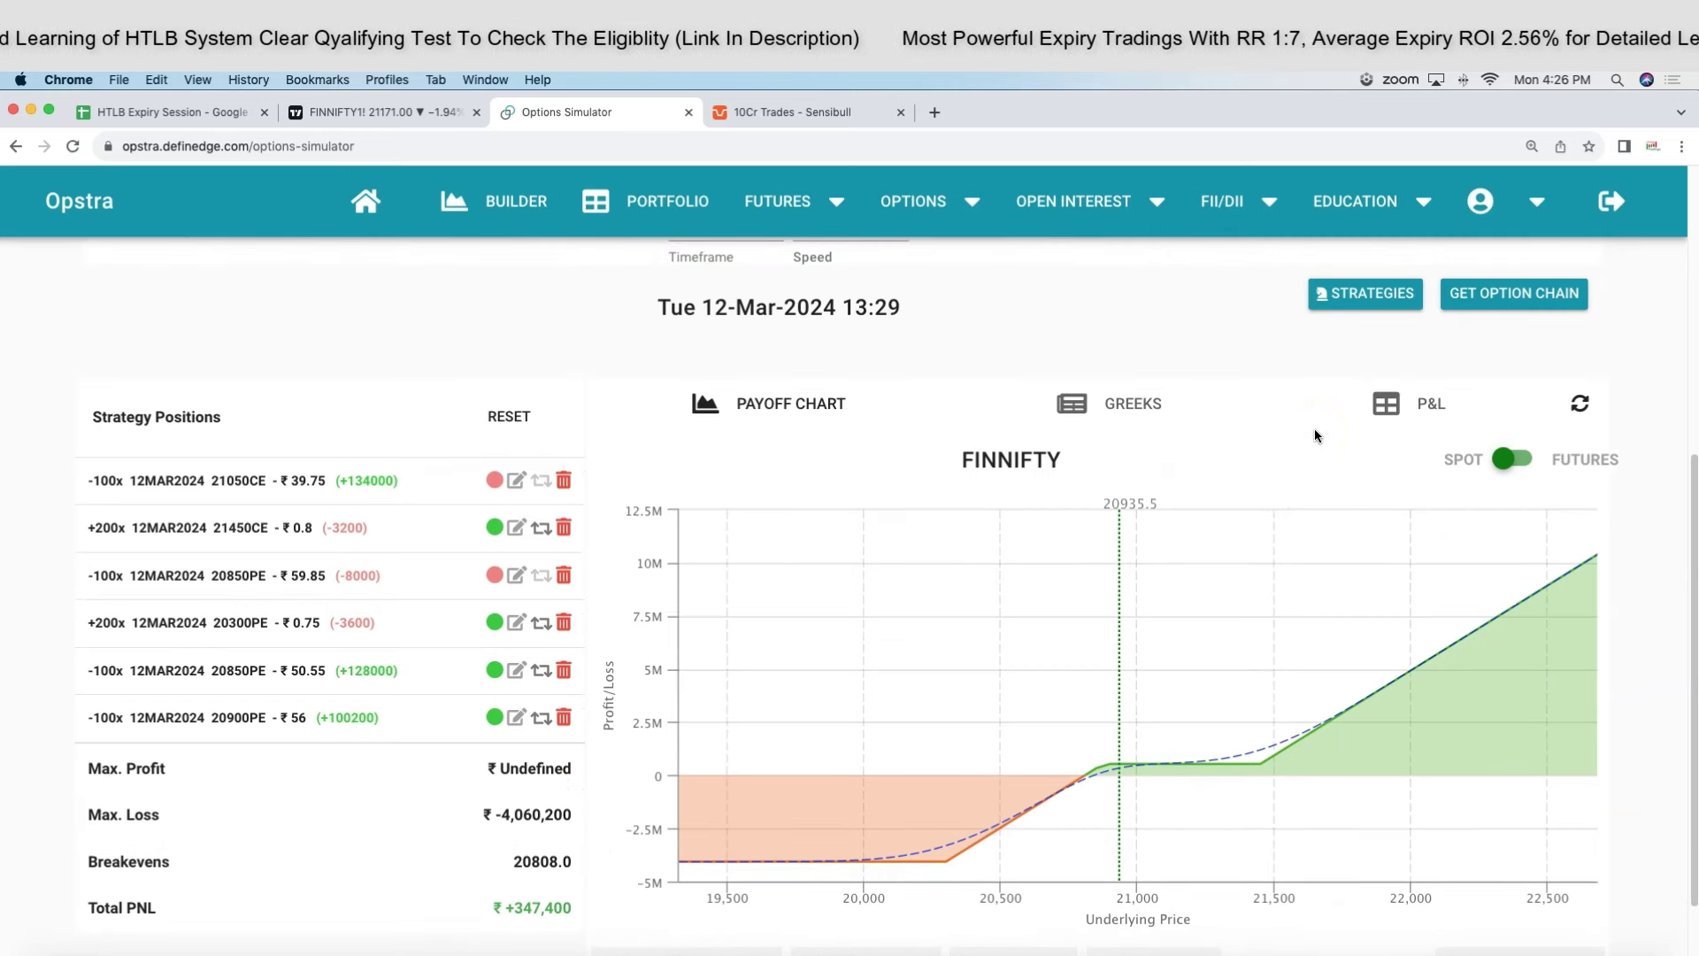
key("super+minus")
scroll(1310, 363, "up", 2)
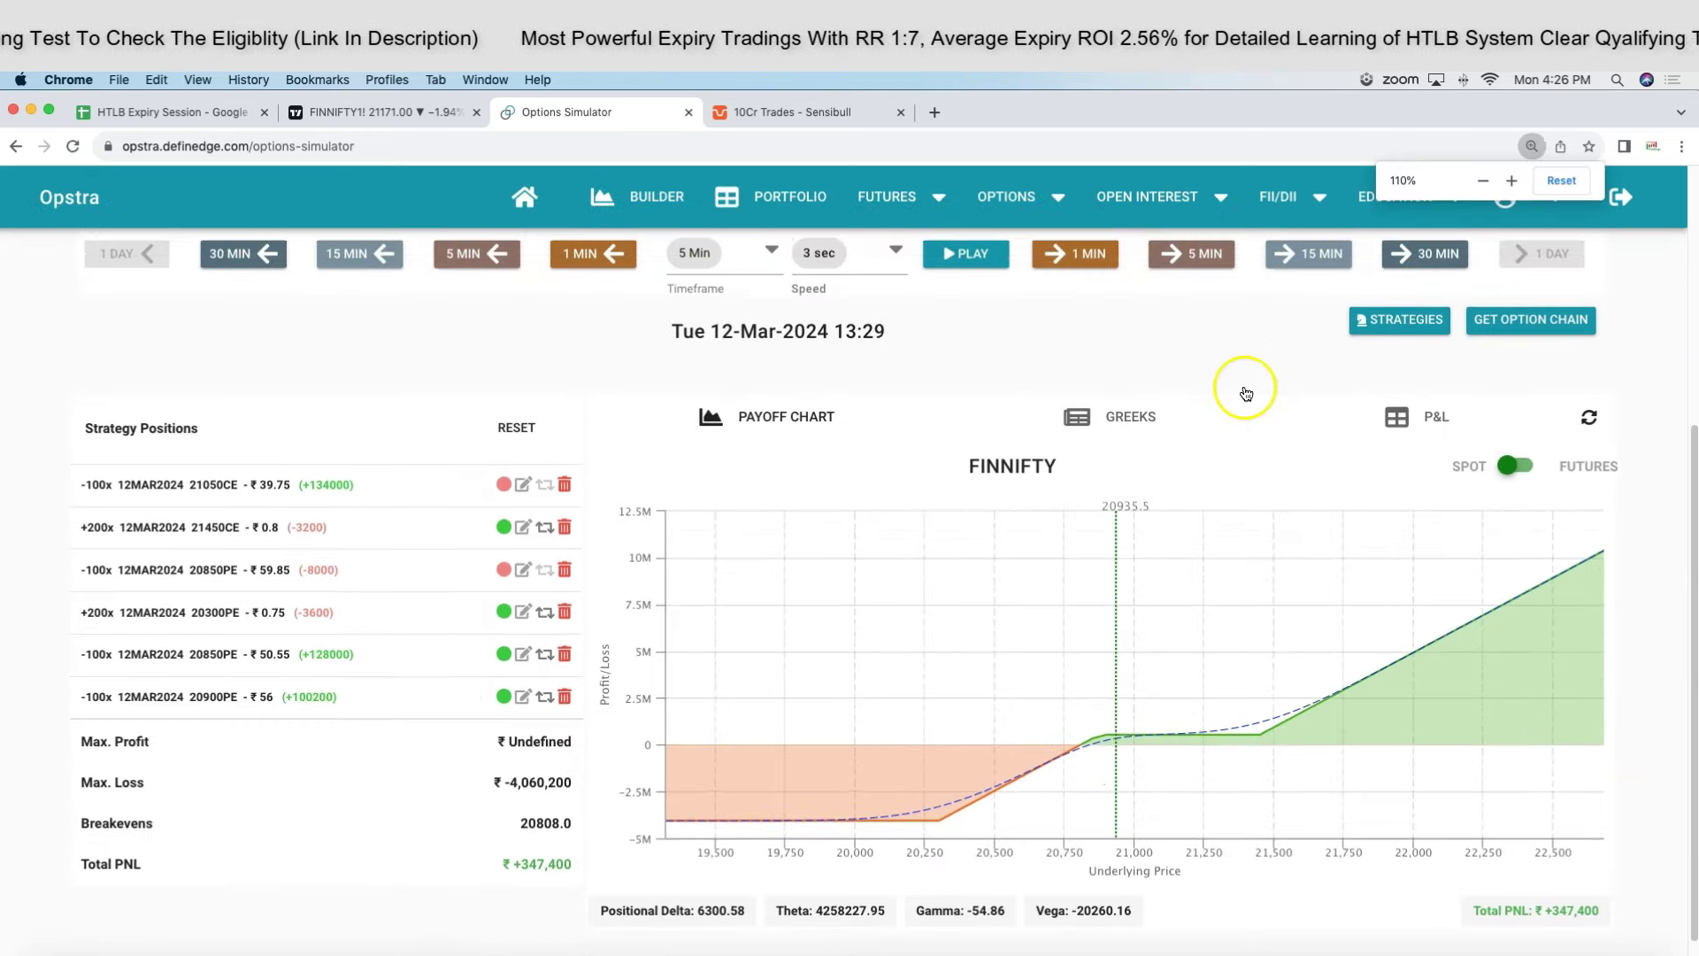
left_click(1268, 250)
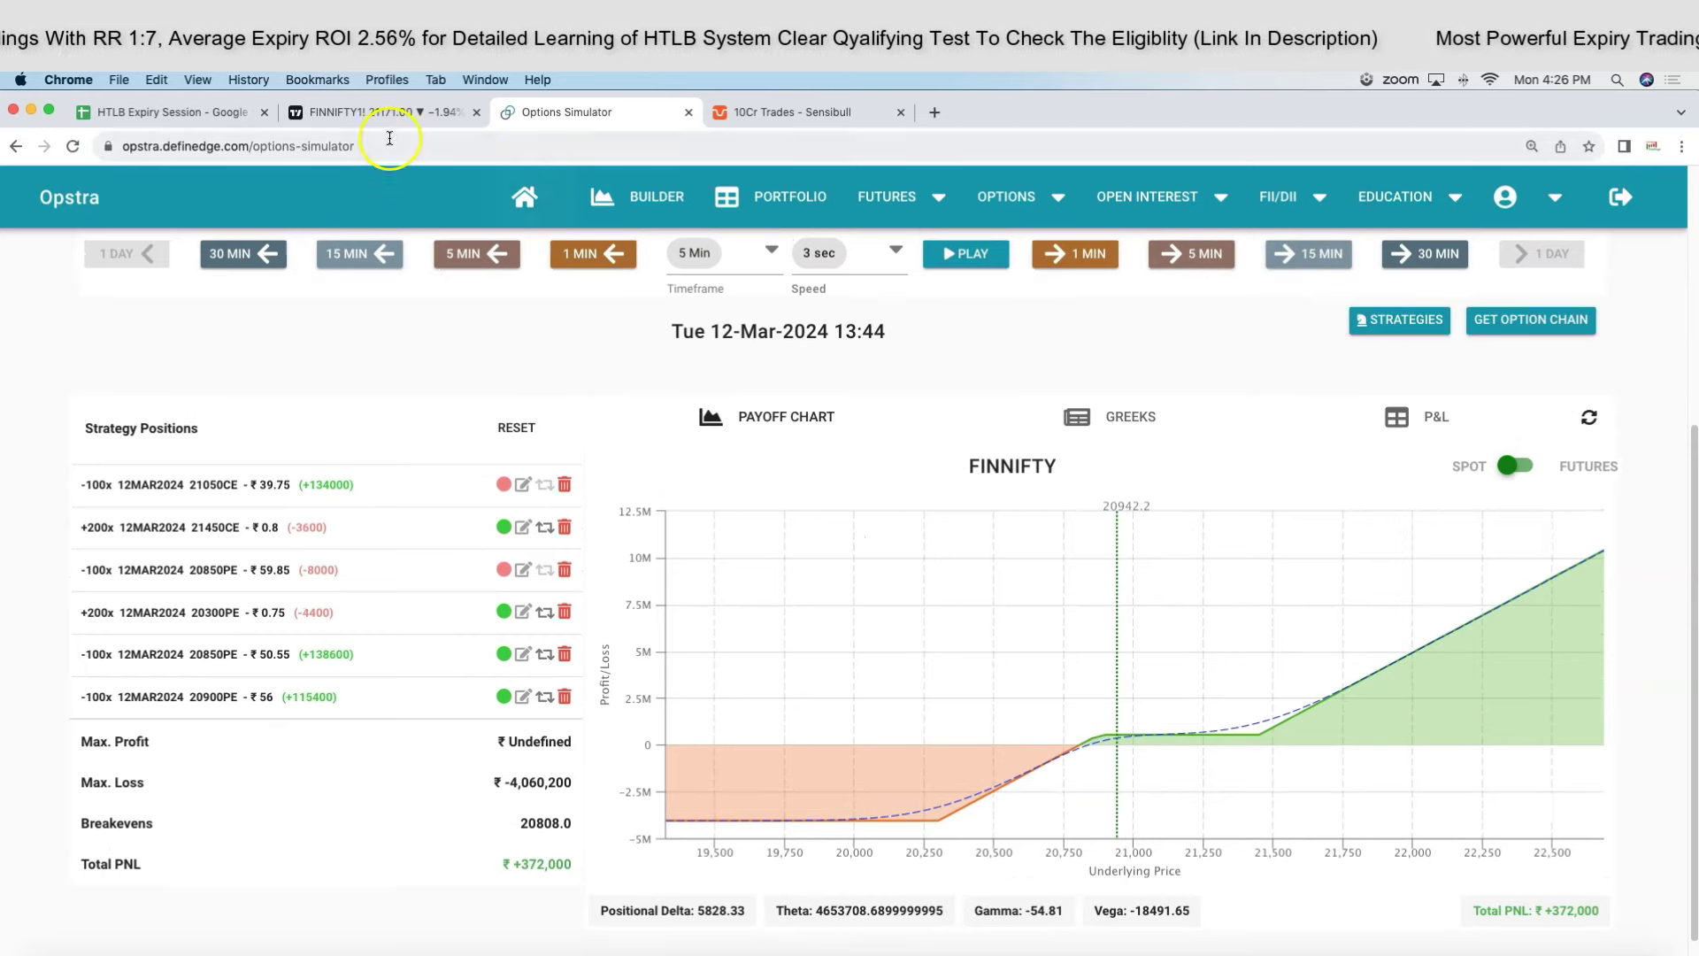
Check the exit flags on the TradingView FINNIFTY chart, then advance the Opstra simulation minute by minute to 13:47.
left_click(345, 112)
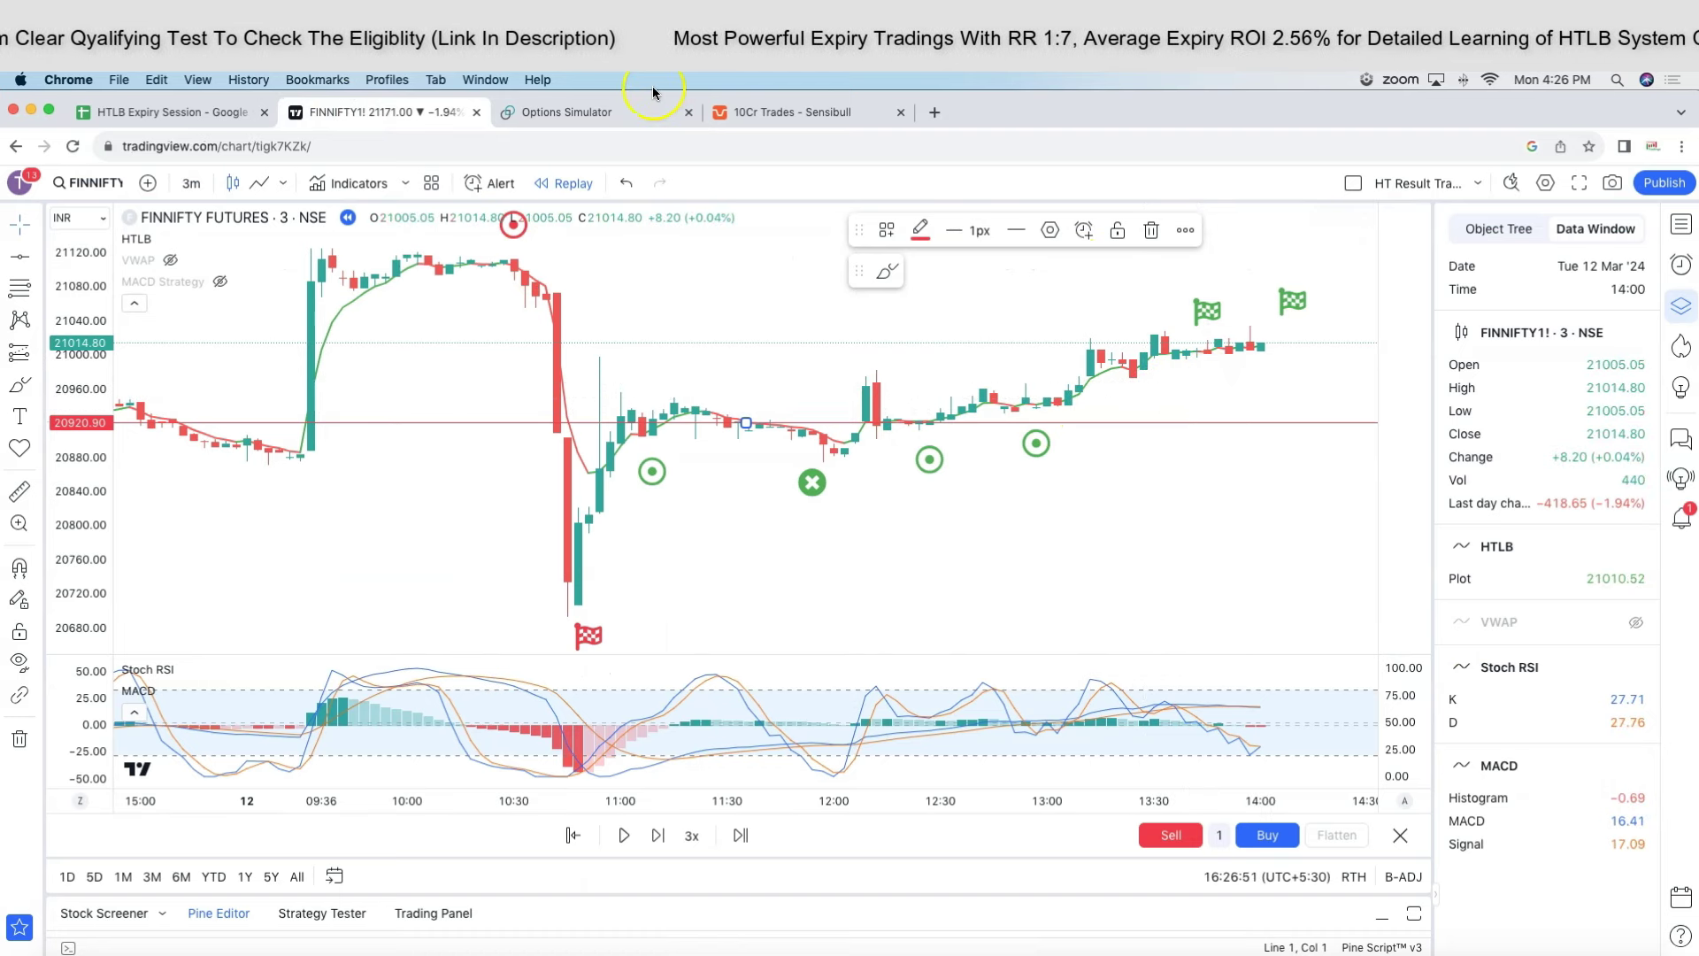
left_click(607, 112)
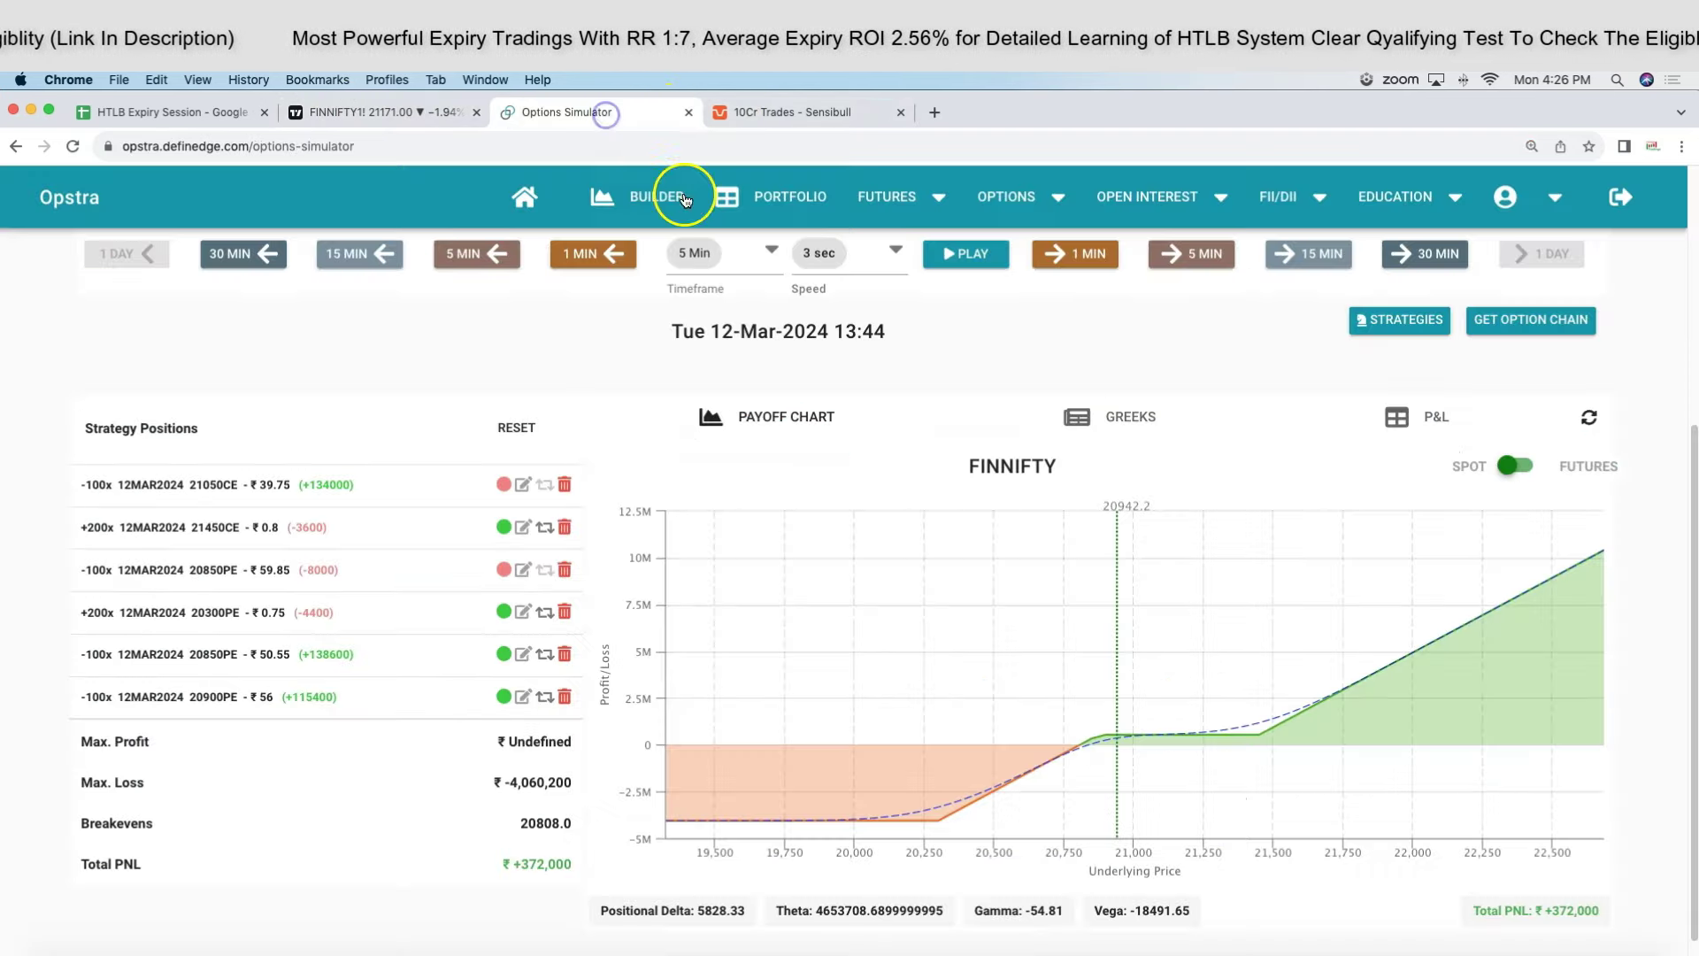
left_click(1095, 263)
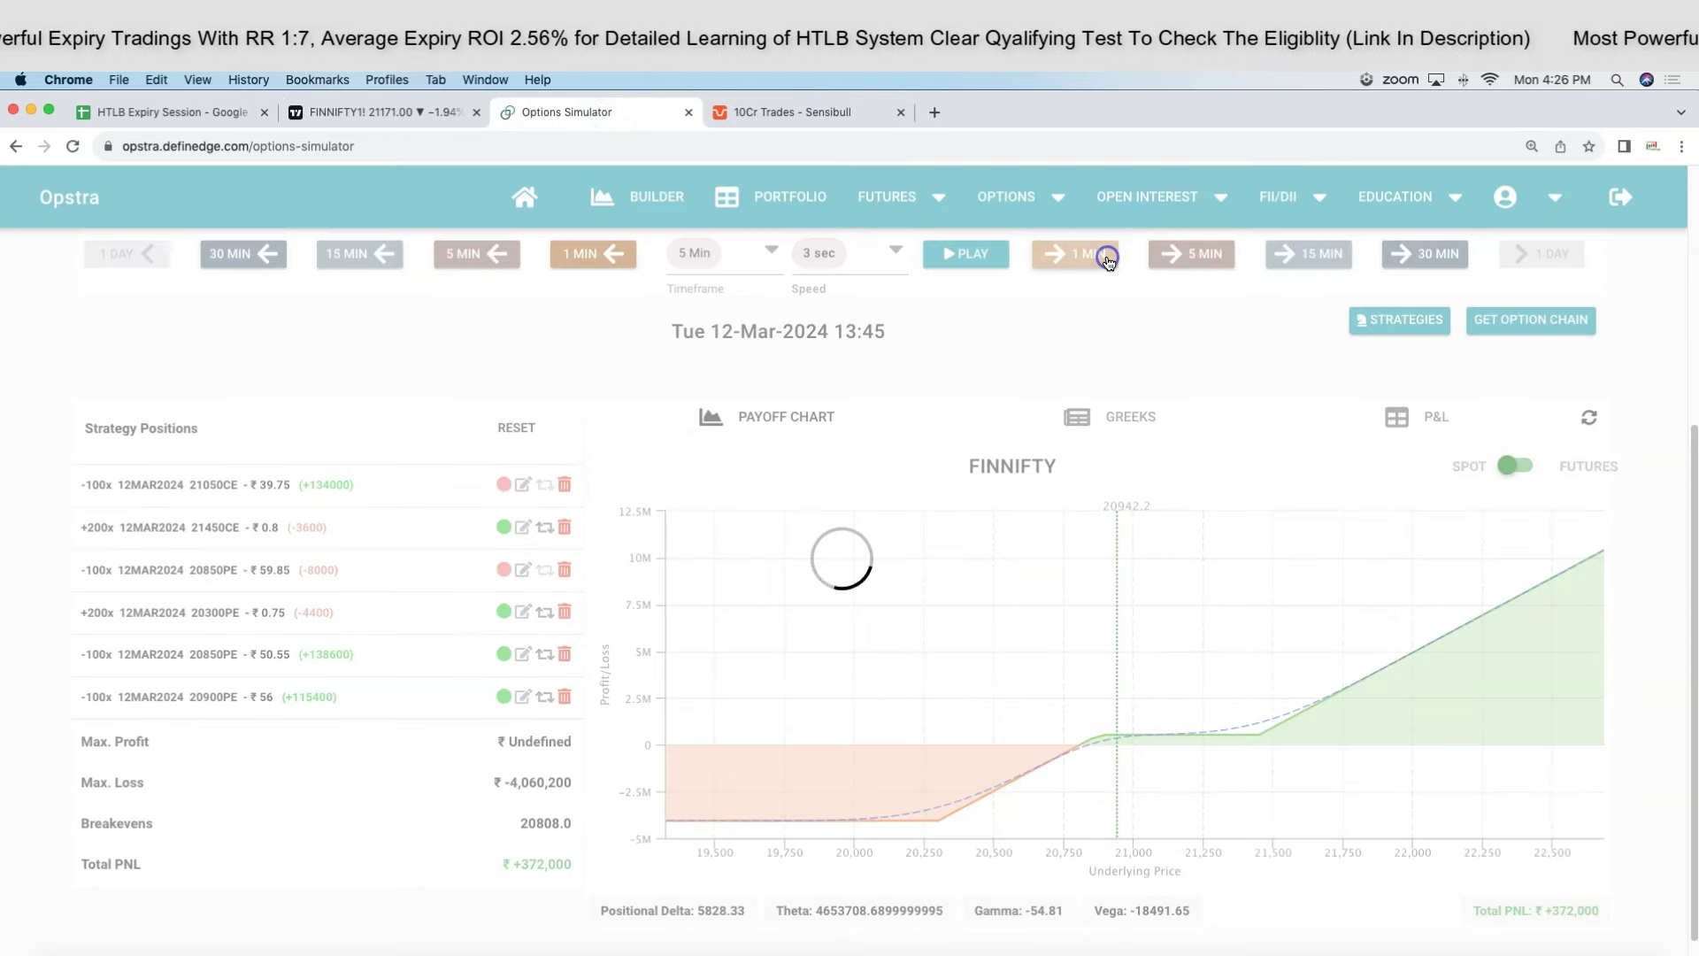
left_click(1108, 262)
left_click(1108, 262)
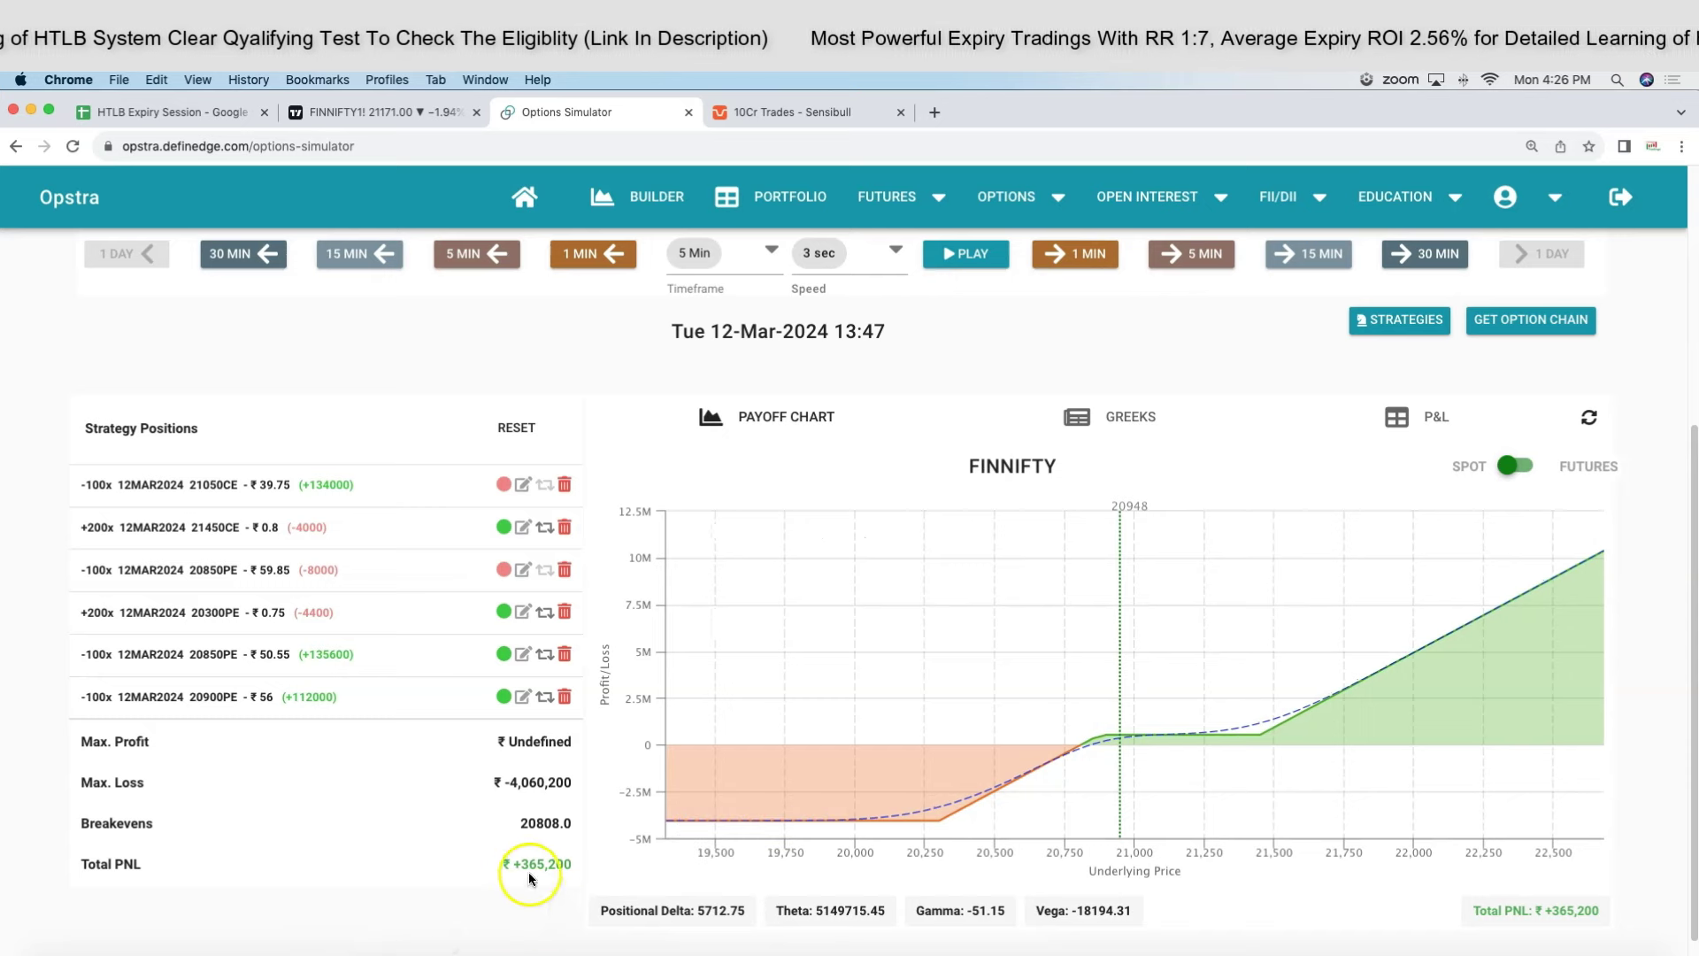
Show the P&L table and exit the 20850PE sell position entered at 50.55 with an exit price of 16.65.
left_click(1430, 415)
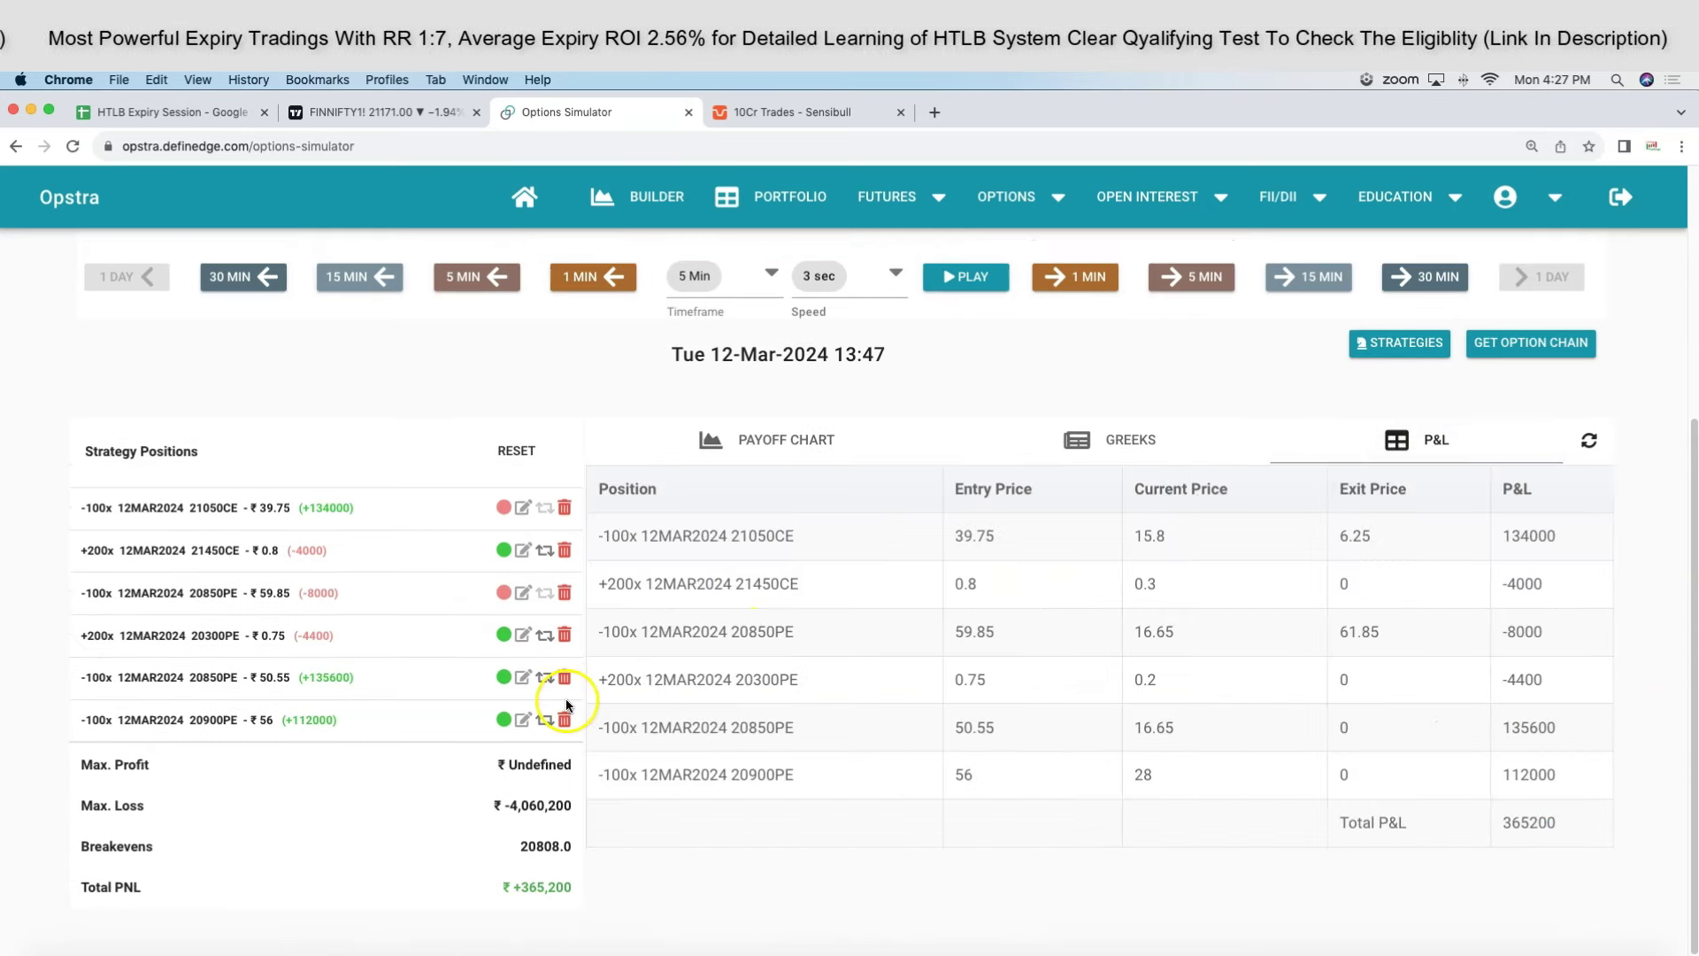
left_click(523, 679)
left_click(705, 699)
type("16.65")
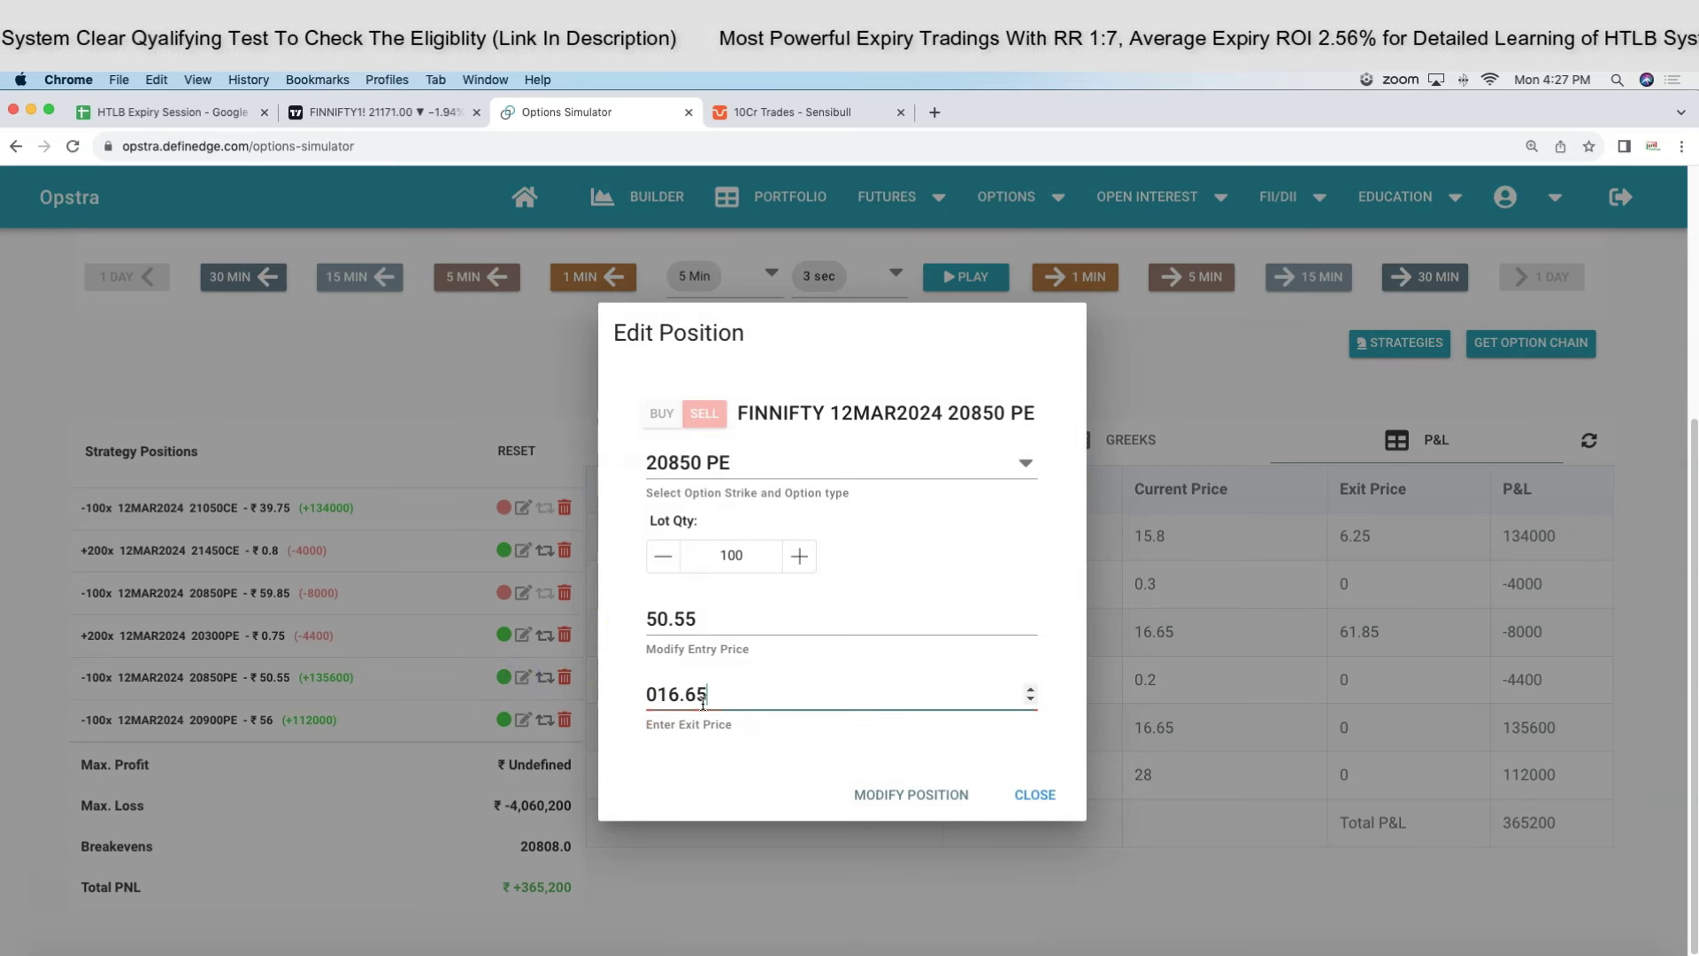
left_click(871, 801)
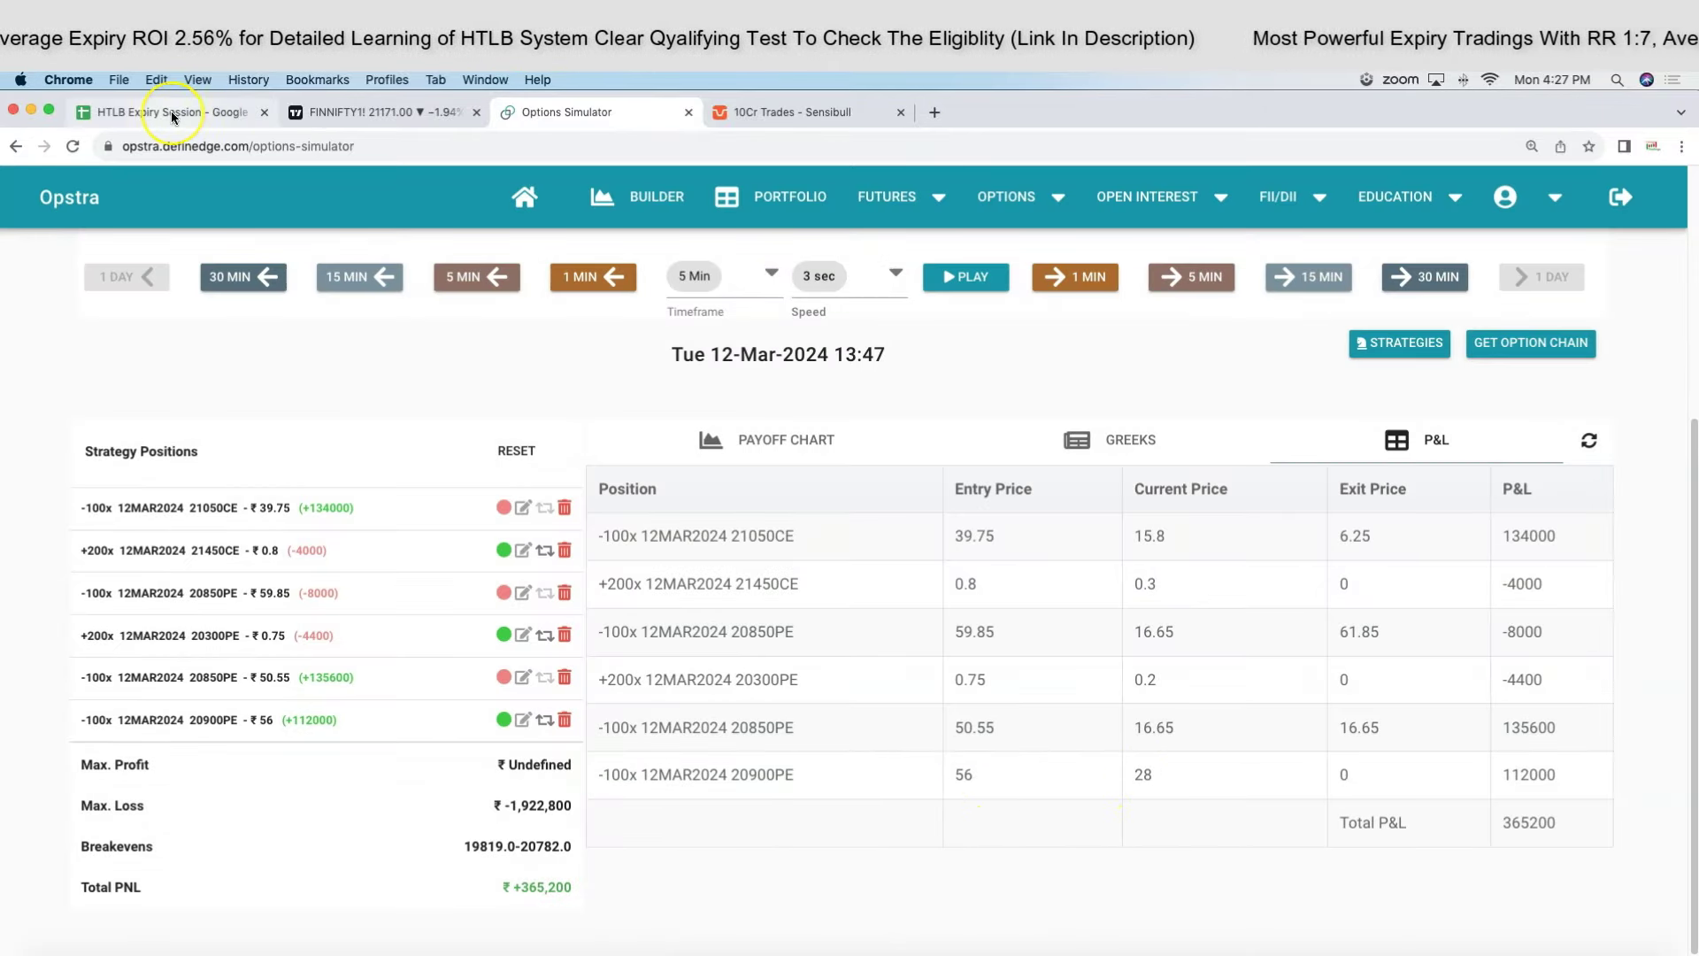
Switch to TradingView, run the FINNIFTY replay forward to the 14:24 bar and trace the Stoch RSI decline after 13:18.
left_click(301, 117)
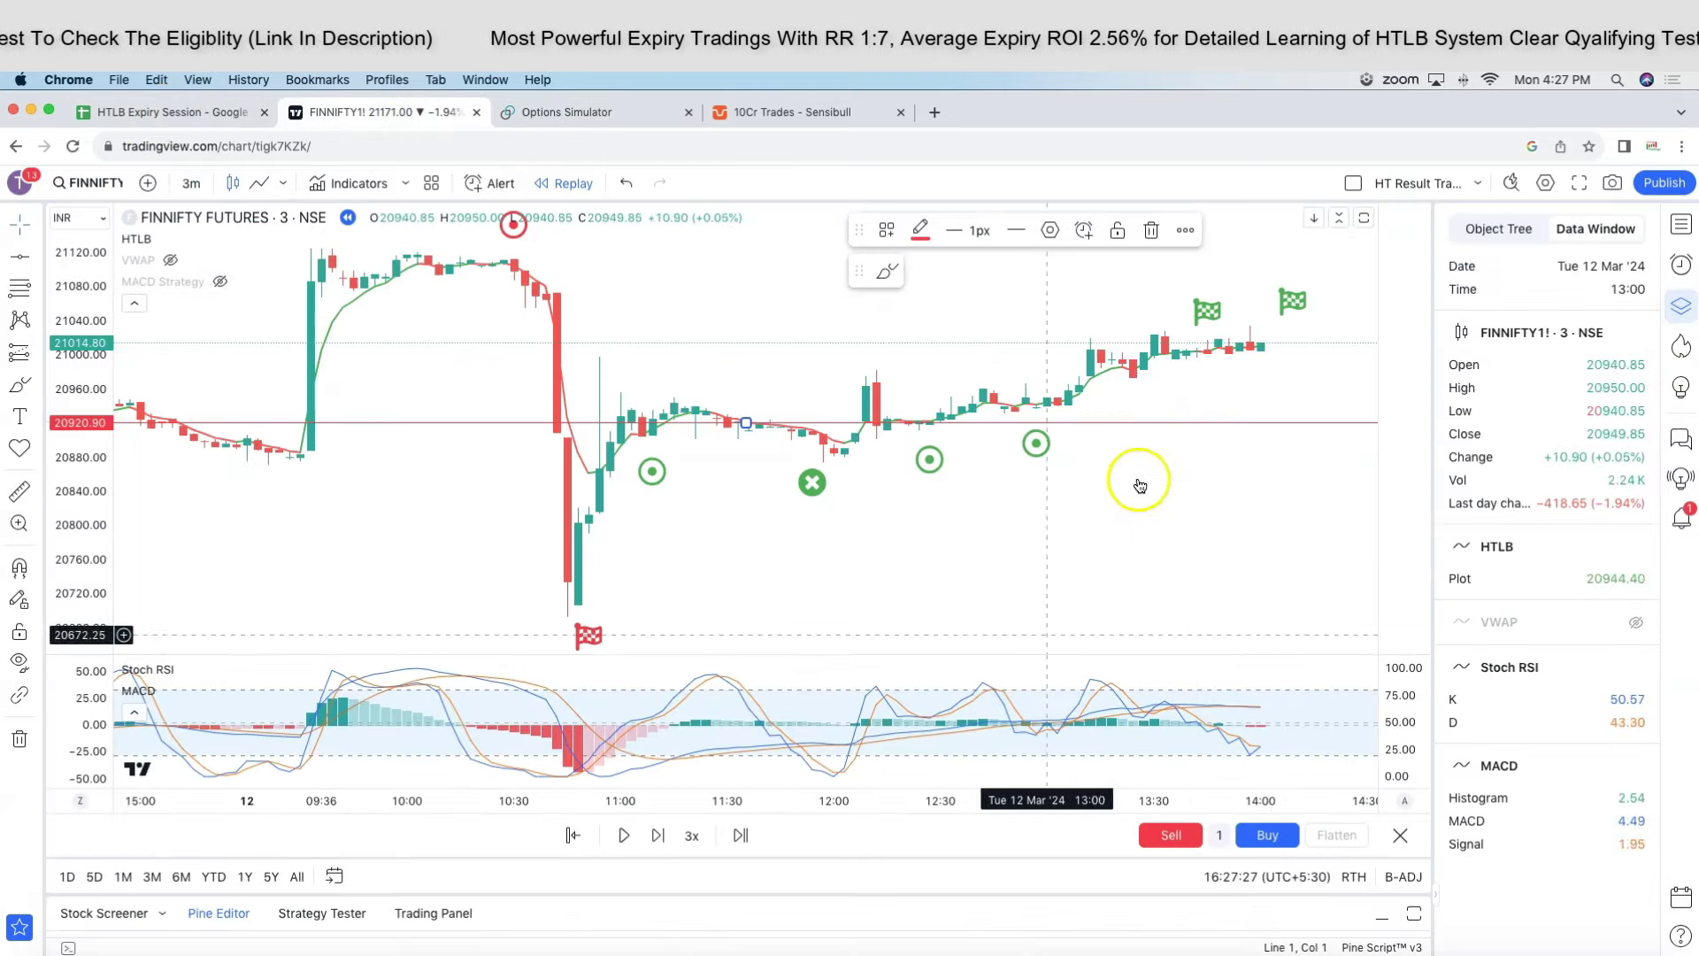
left_click(623, 838)
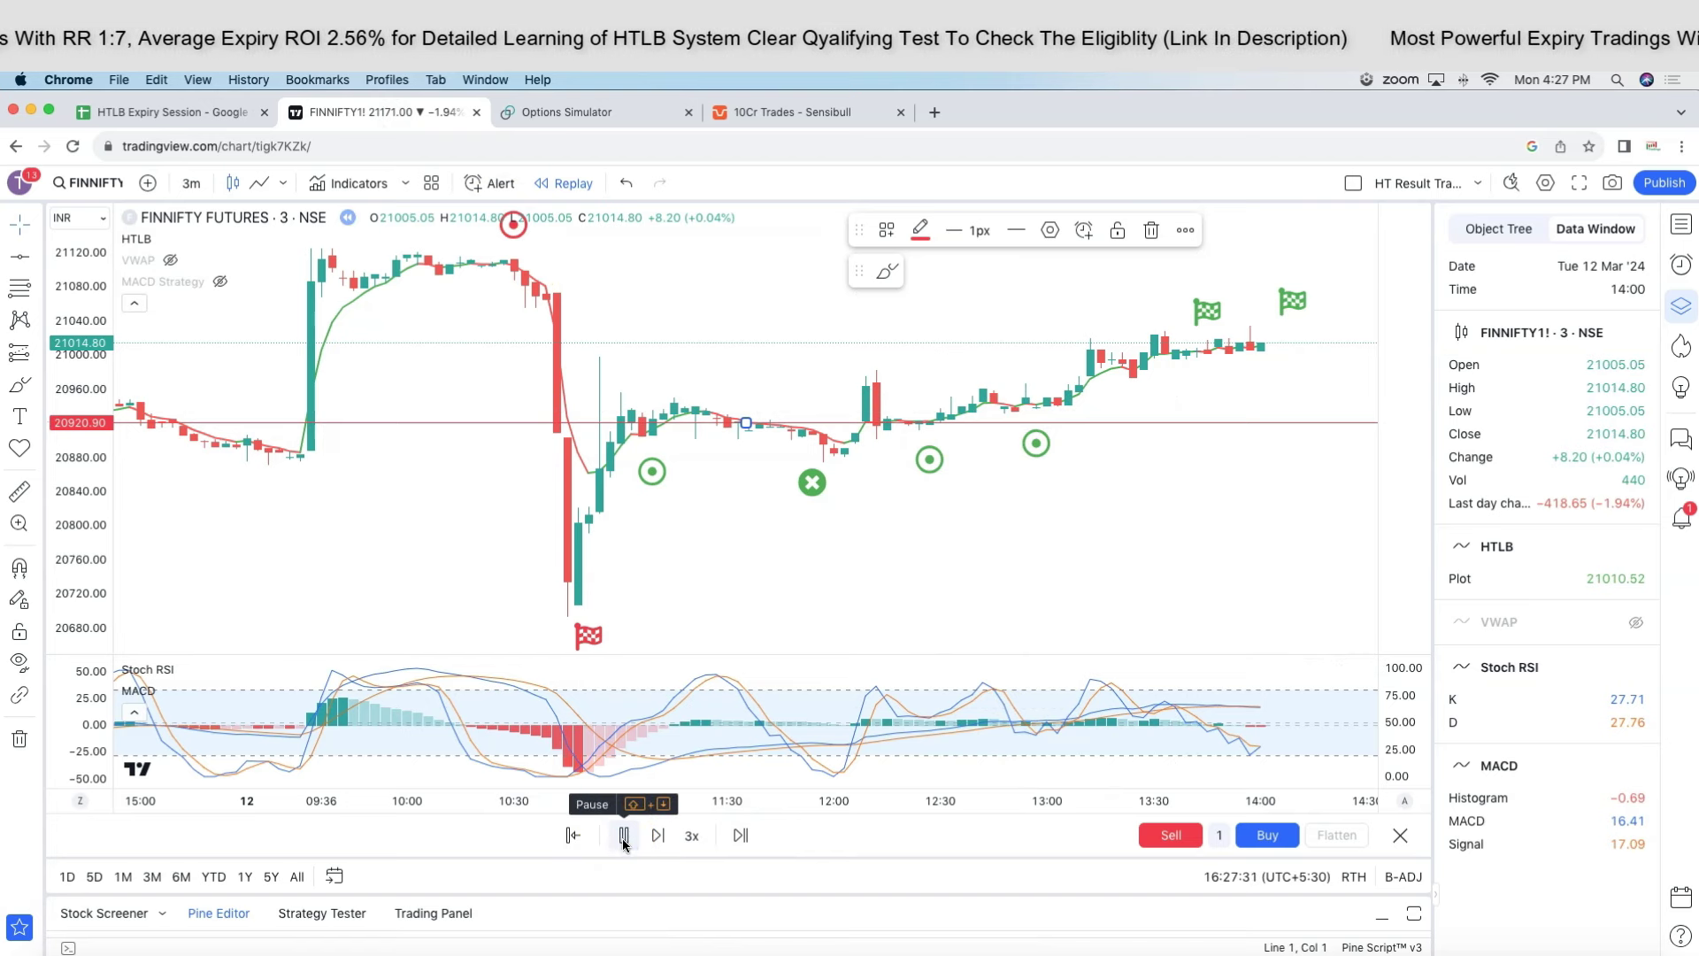
left_click(623, 838)
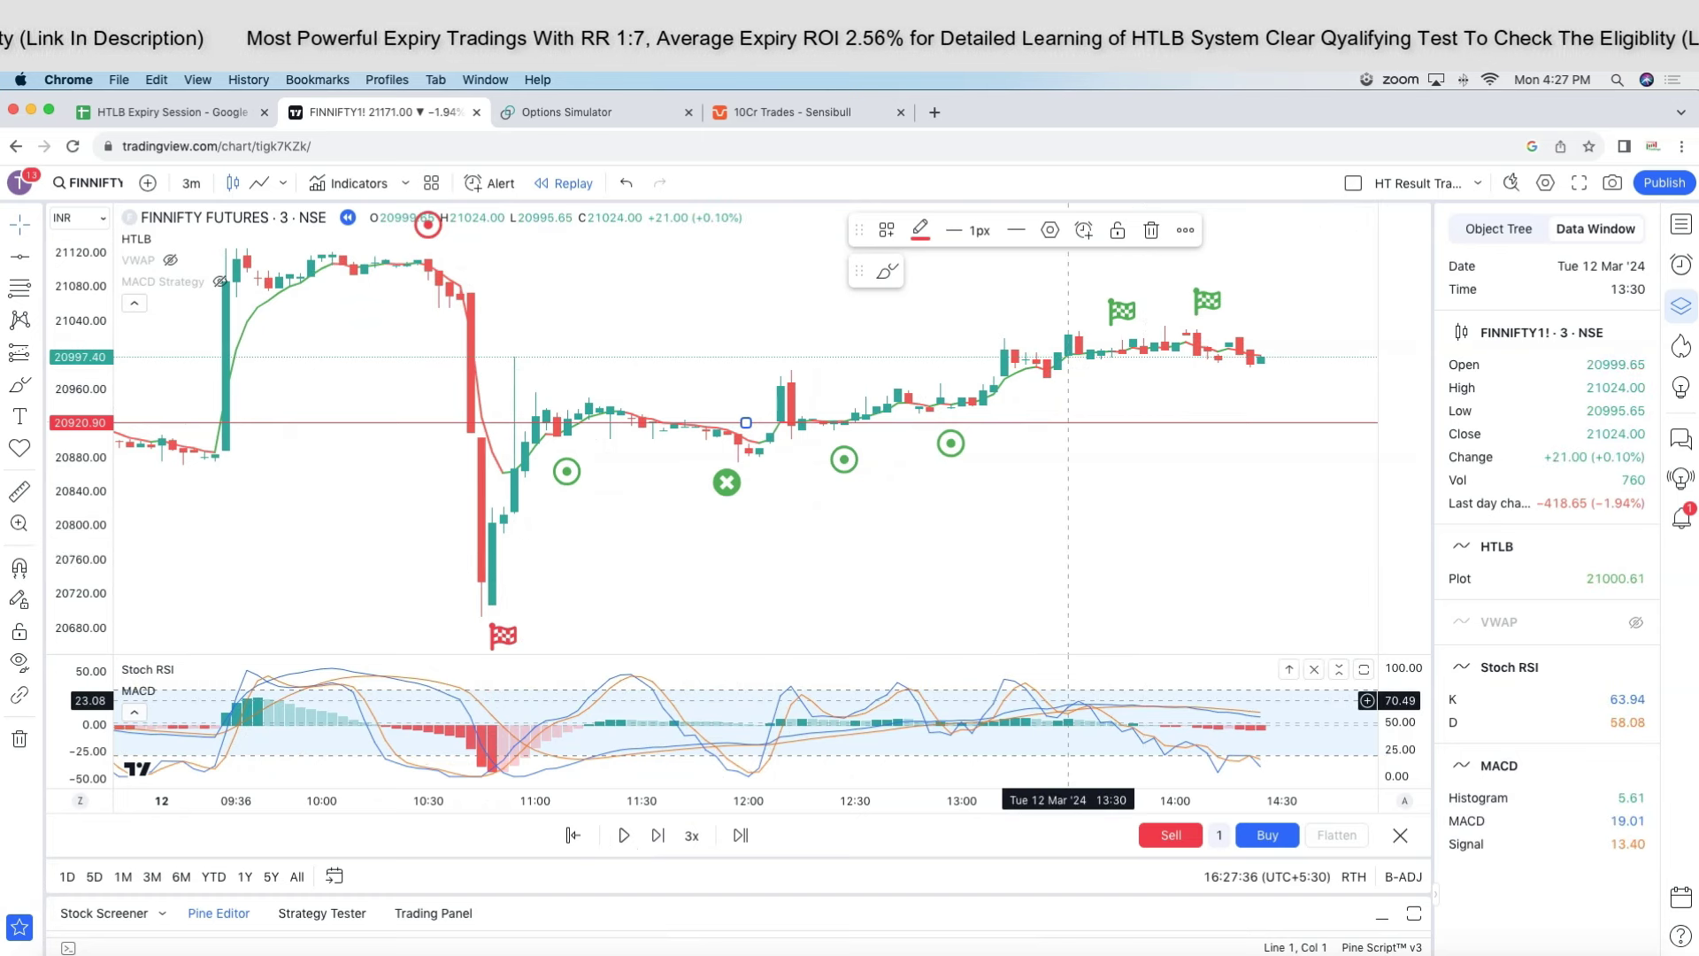
left_click_drag(1026, 681, 1144, 720)
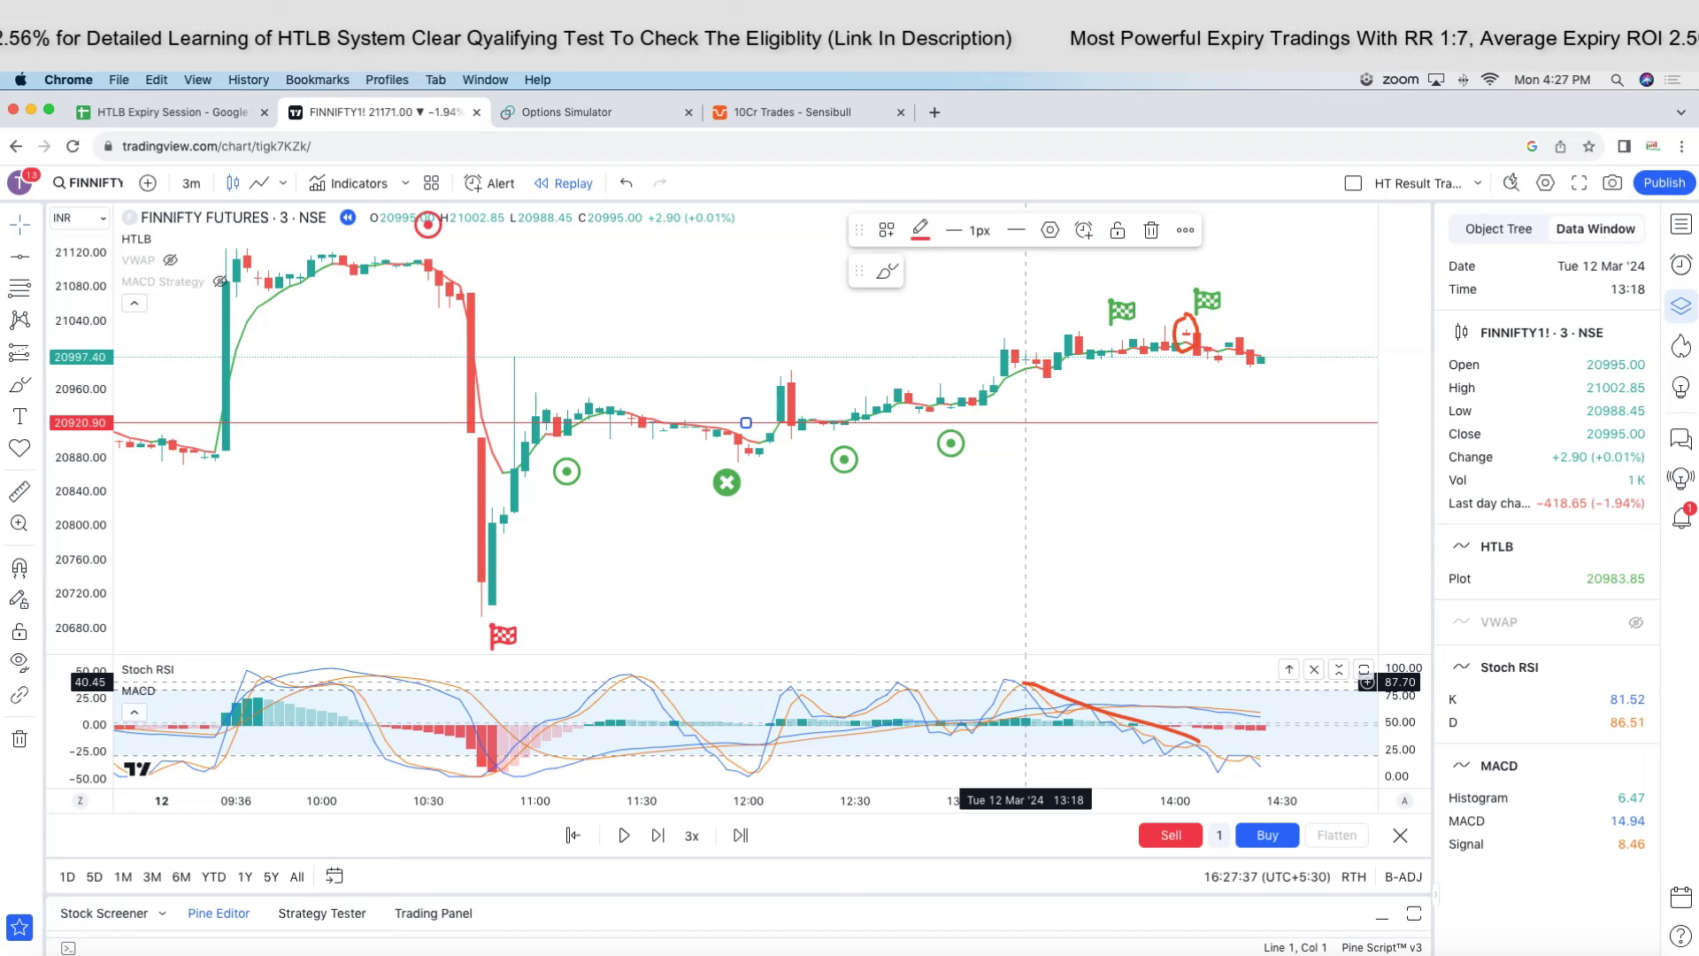
left_click(1184, 421)
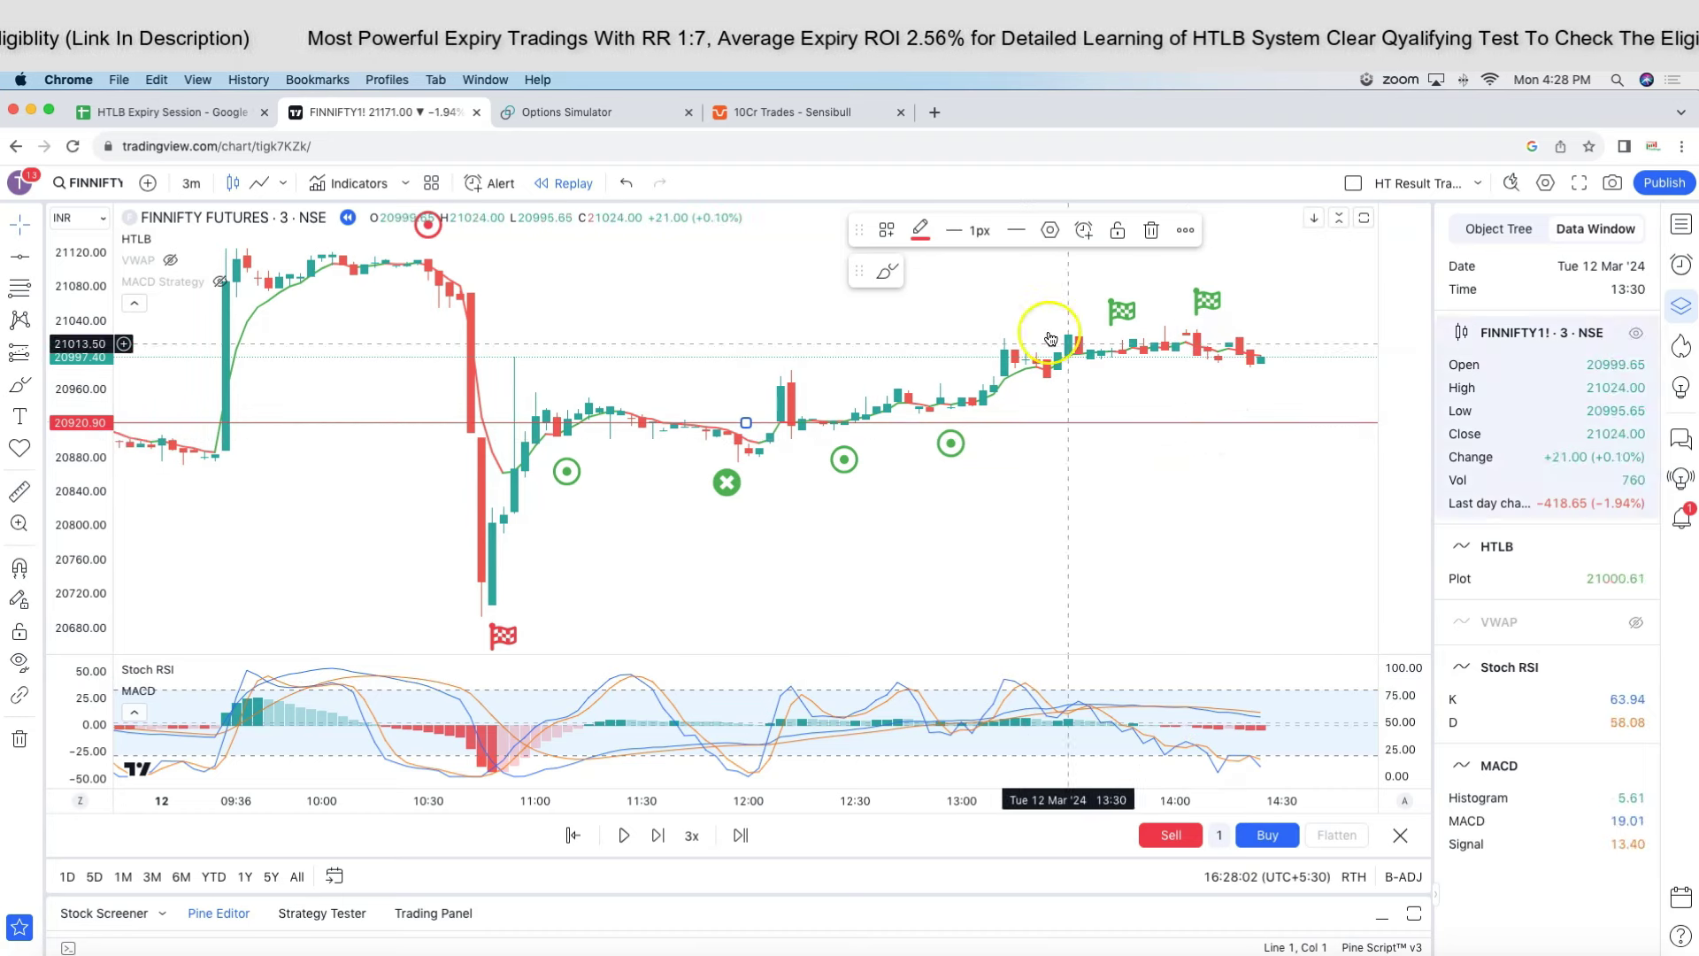
Go back to the Opstra simulator and advance the simulation to 14:06 in 5-minute and 1-minute jumps.
left_click(134, 114)
left_click(536, 113)
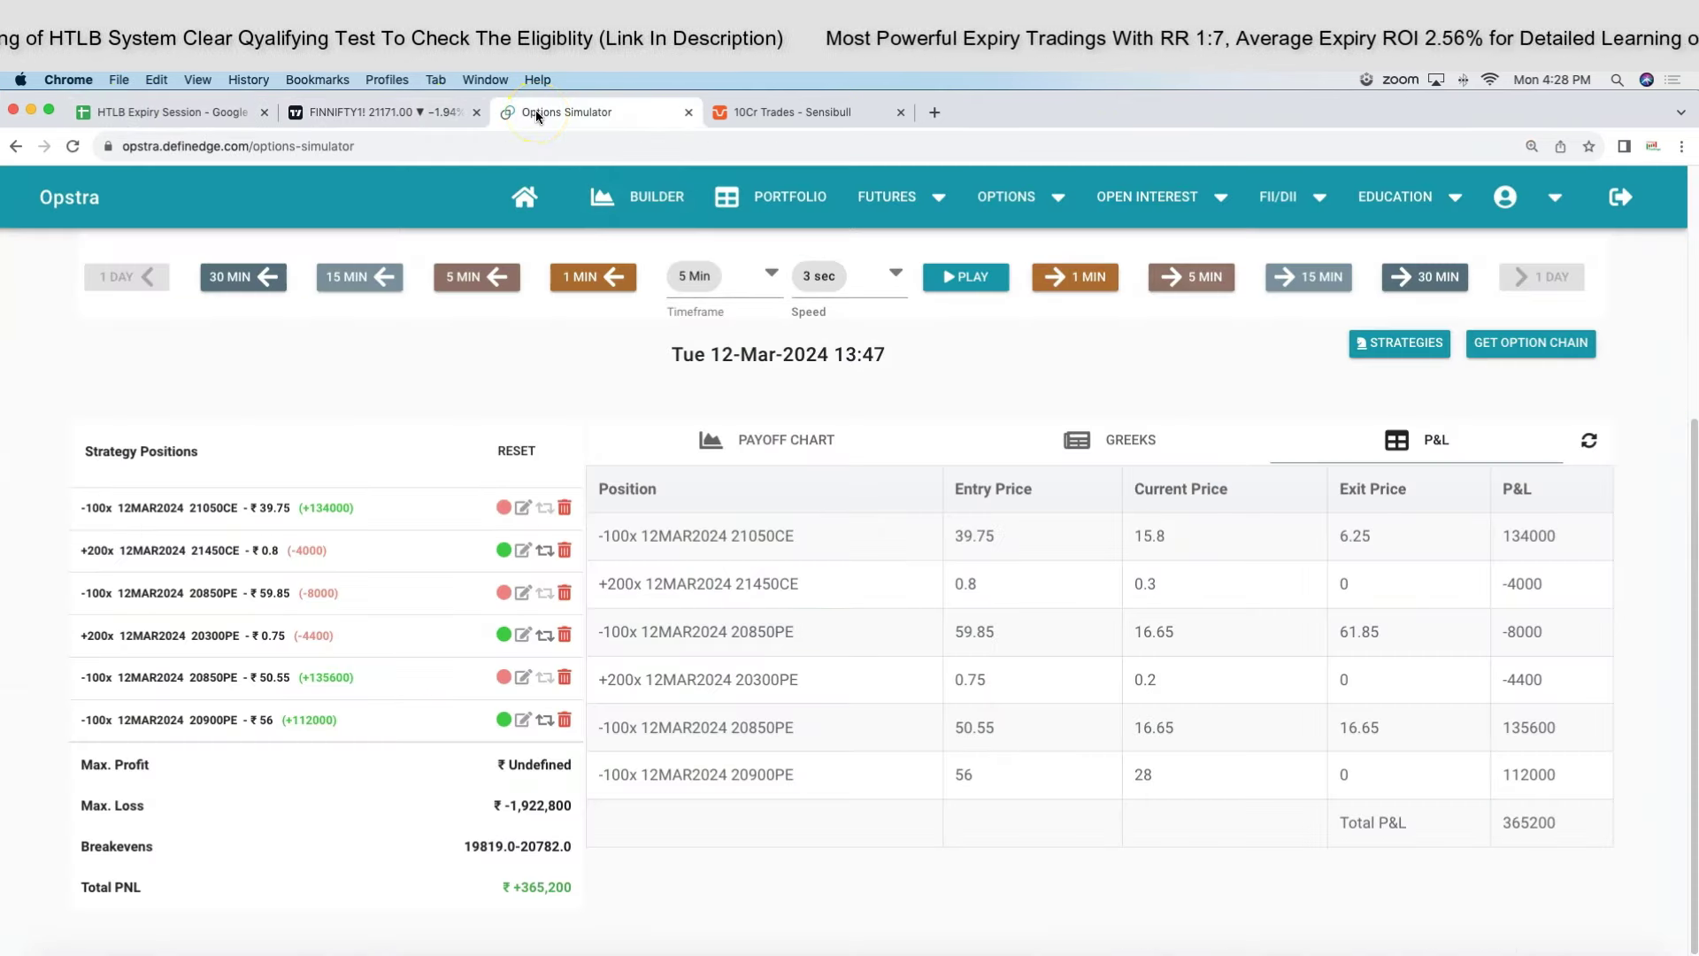
left_click(1177, 278)
left_click(1177, 283)
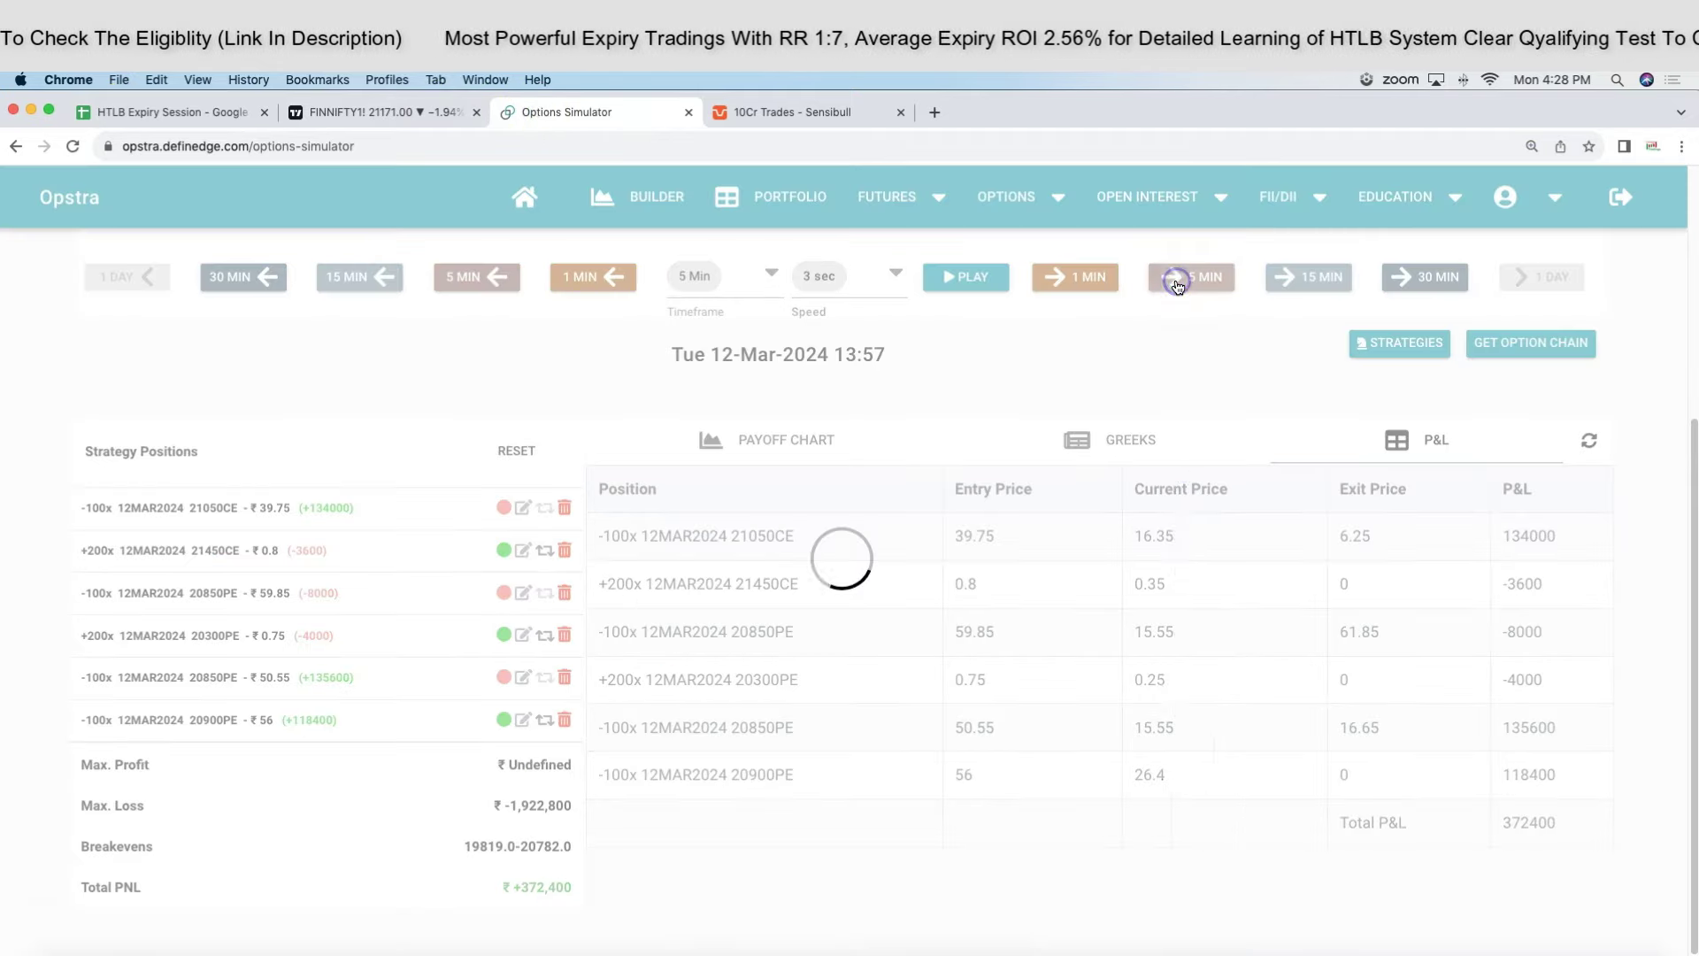
left_click(1177, 282)
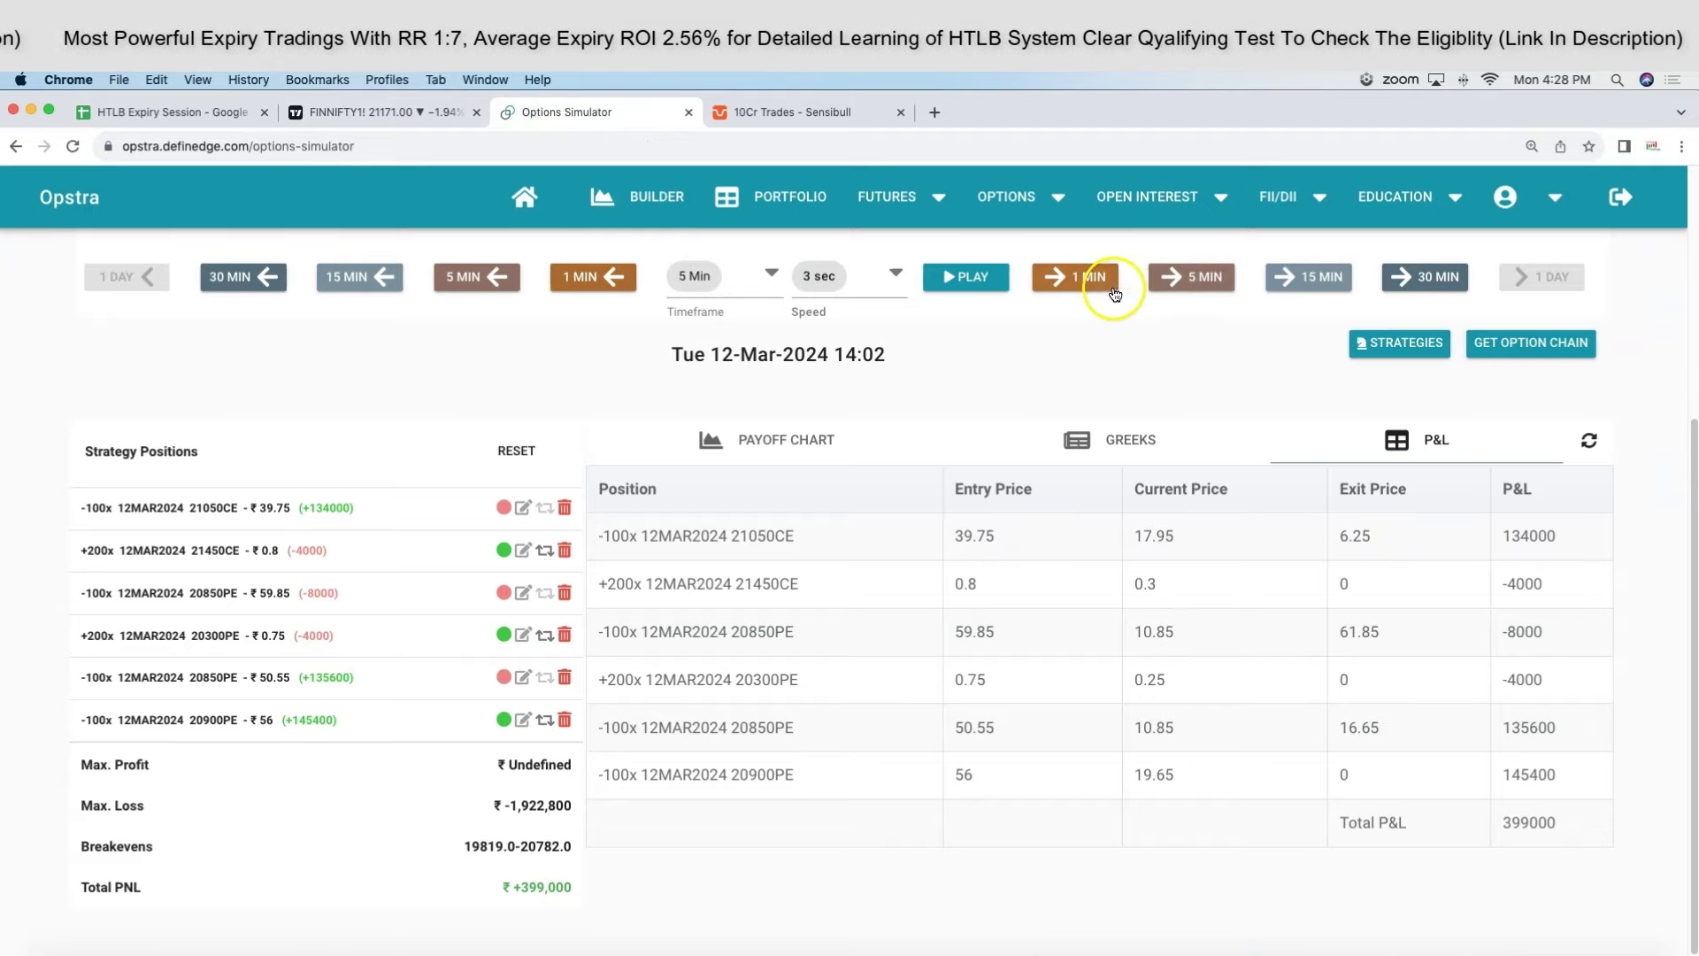
left_click(1077, 283)
left_click(1078, 284)
left_click(1078, 283)
left_click(1078, 283)
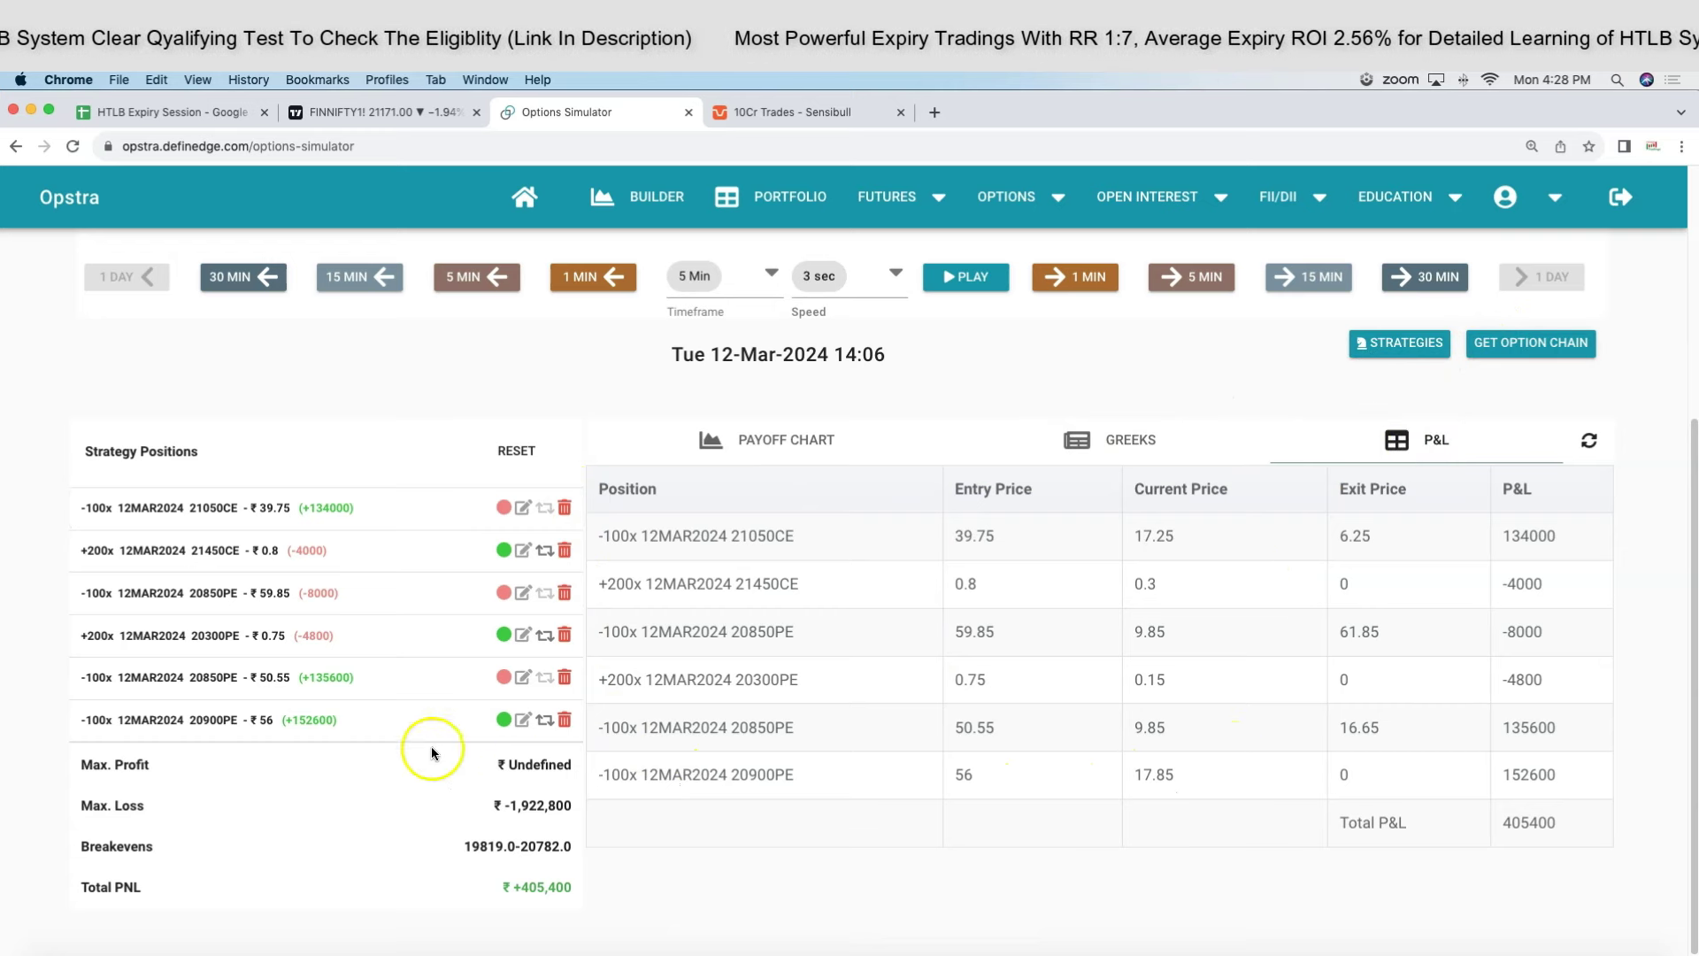
Exit the 100-lot 20900PE sell position with an exit price of 17.85.
left_click(525, 726)
left_click(791, 701)
type("17.85")
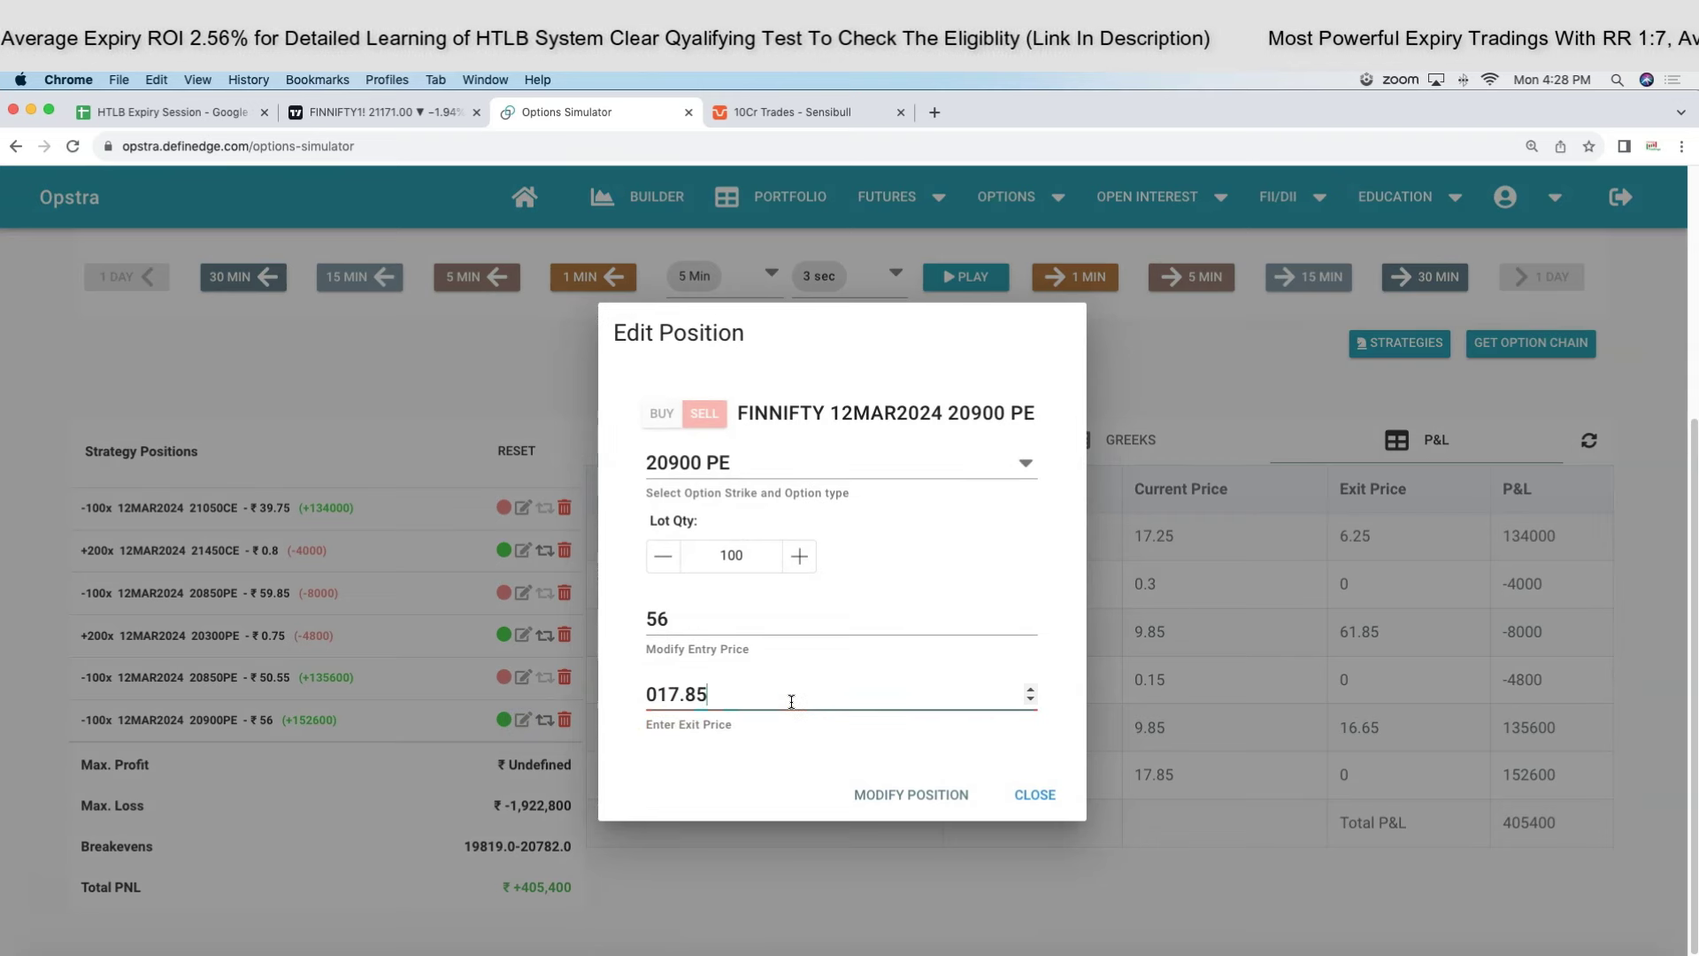
left_click(889, 795)
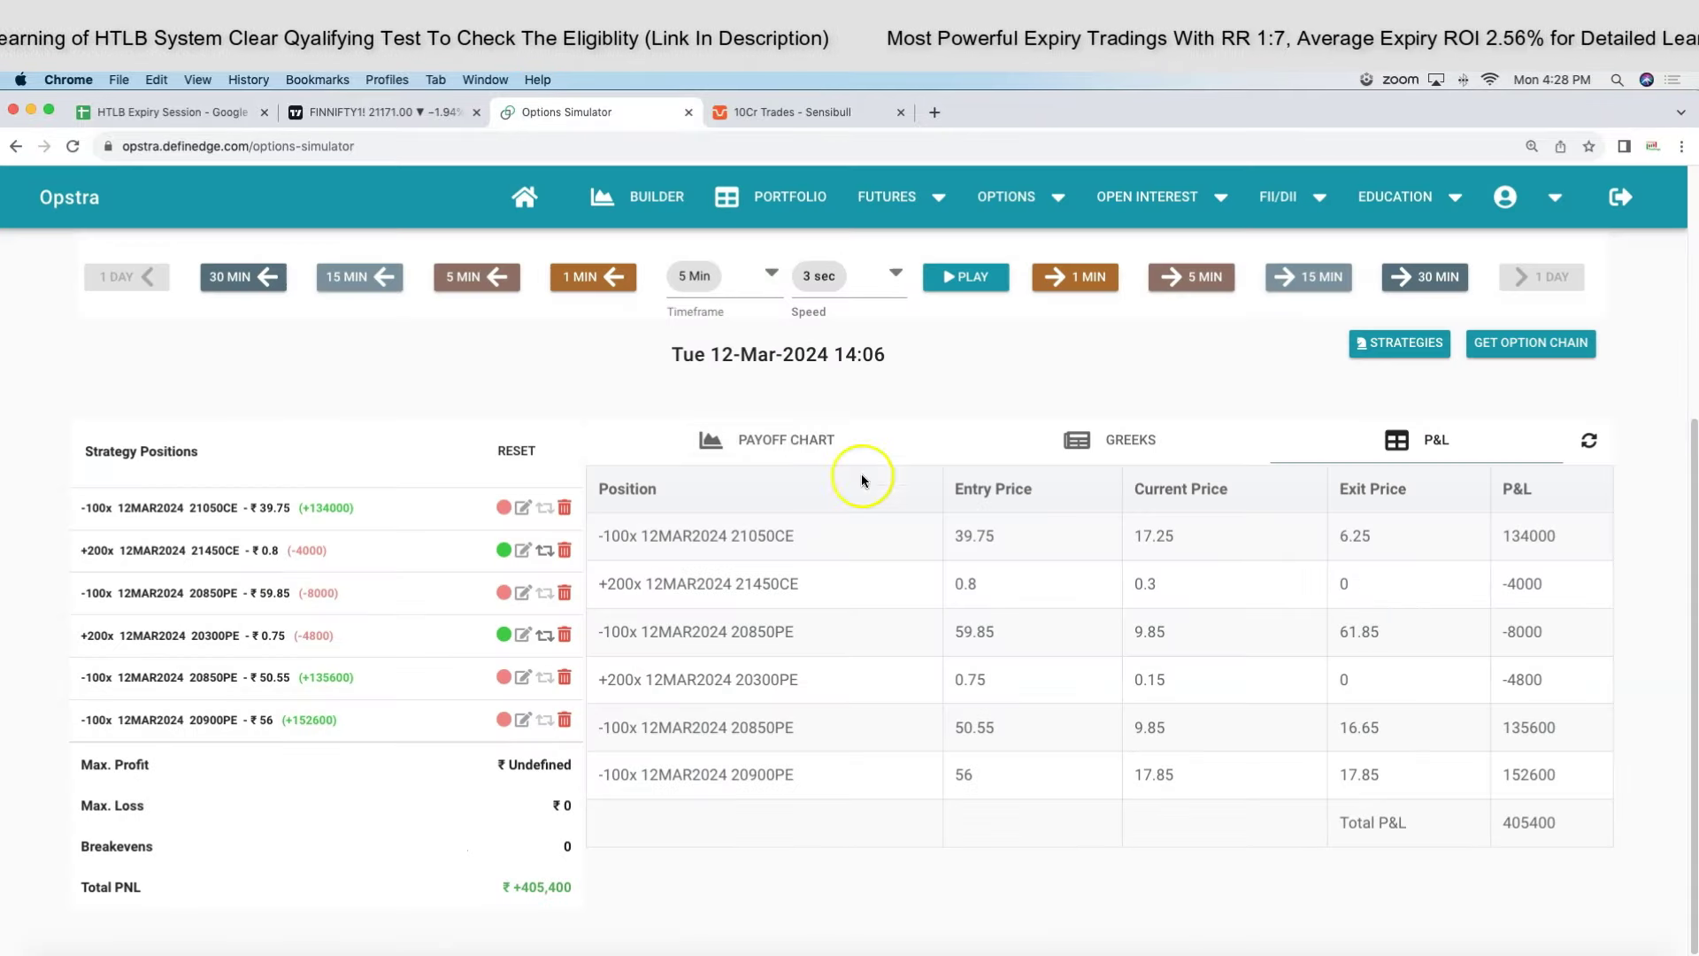
Return to the TradingView FINNIFTY chart and run the replay forward to the 14:39 bar.
left_click(345, 113)
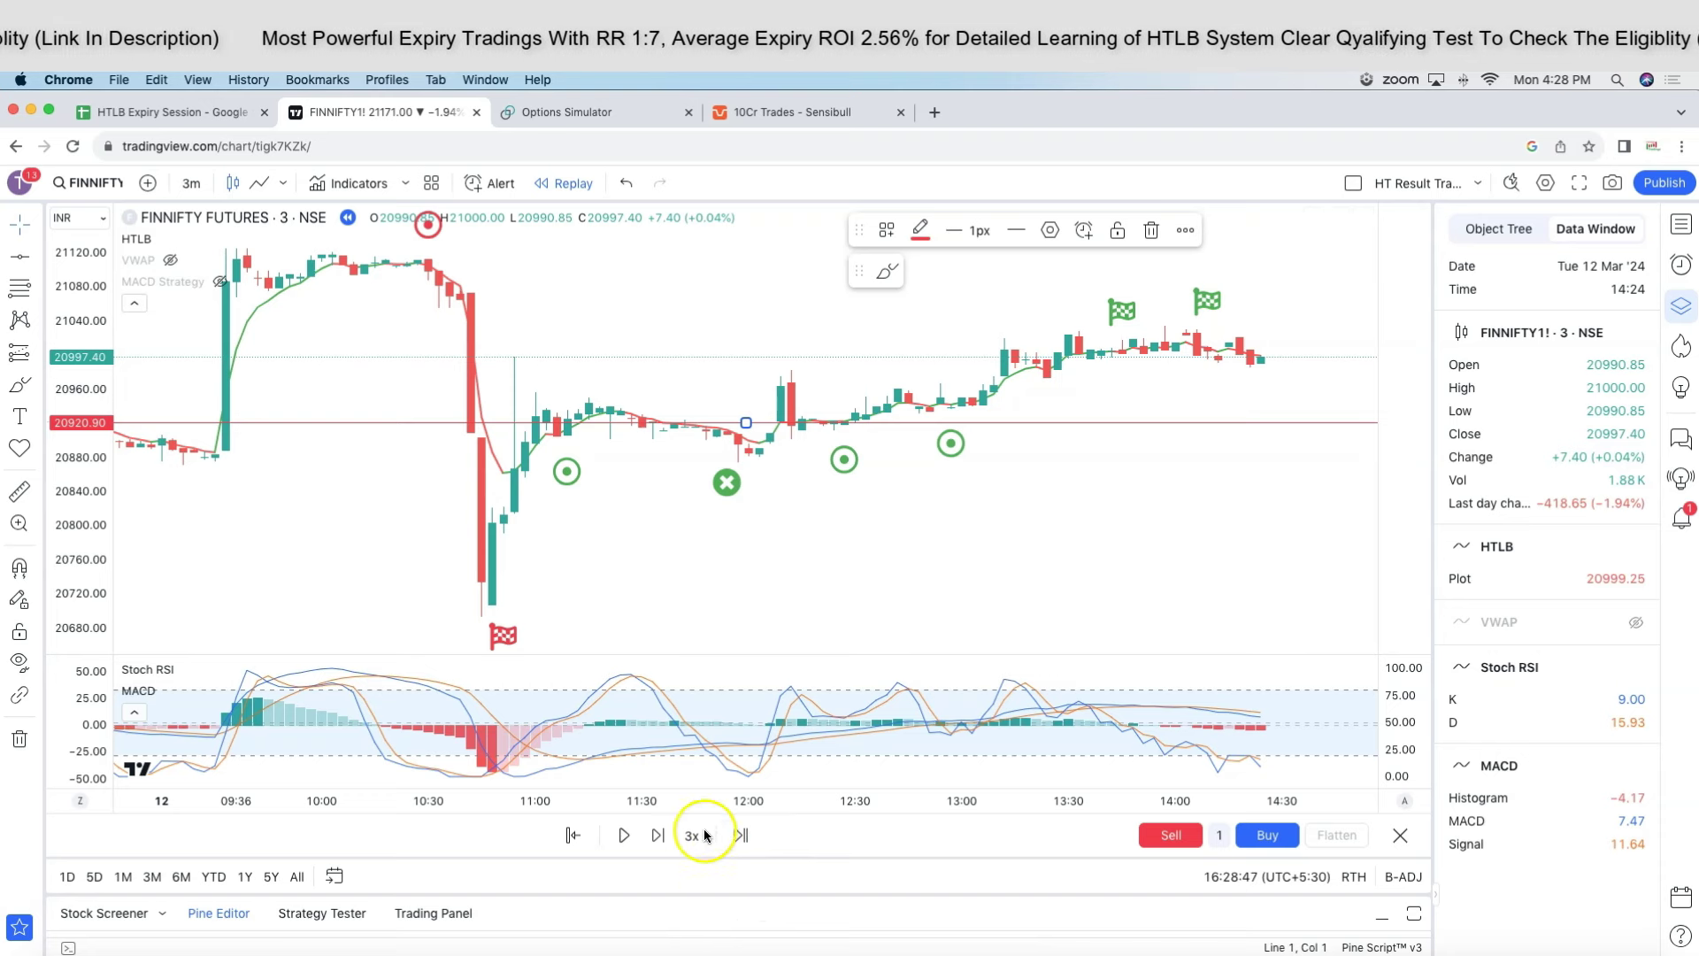
left_click(624, 834)
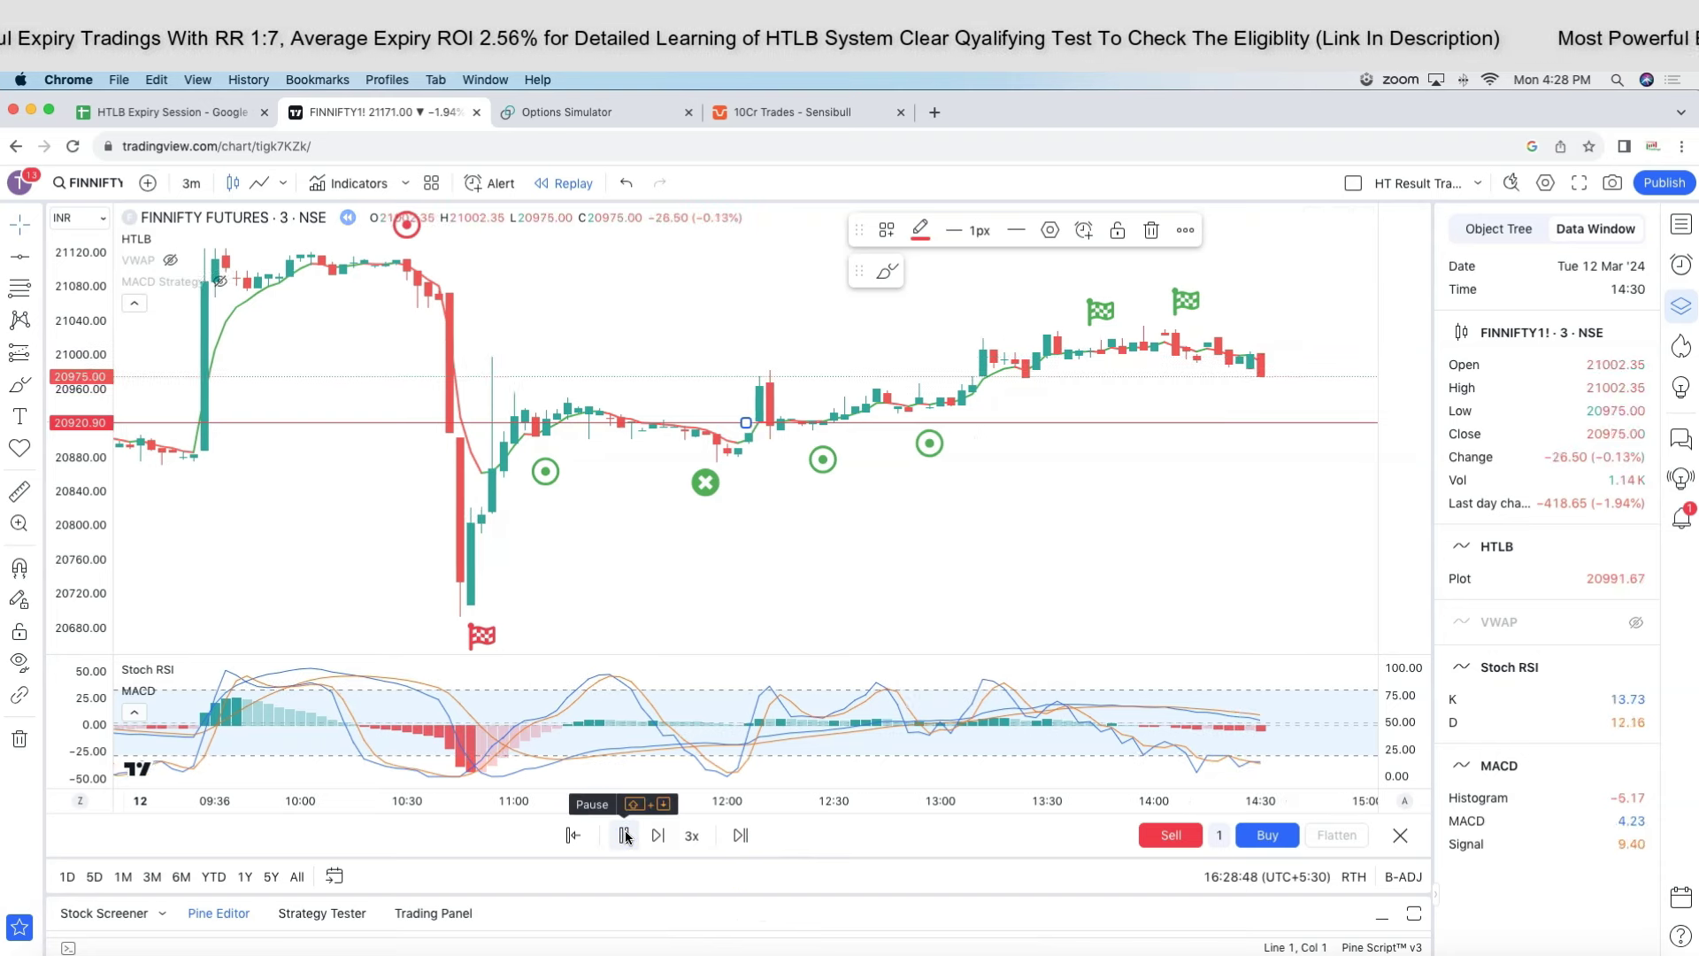
left_click(626, 836)
left_click(653, 834)
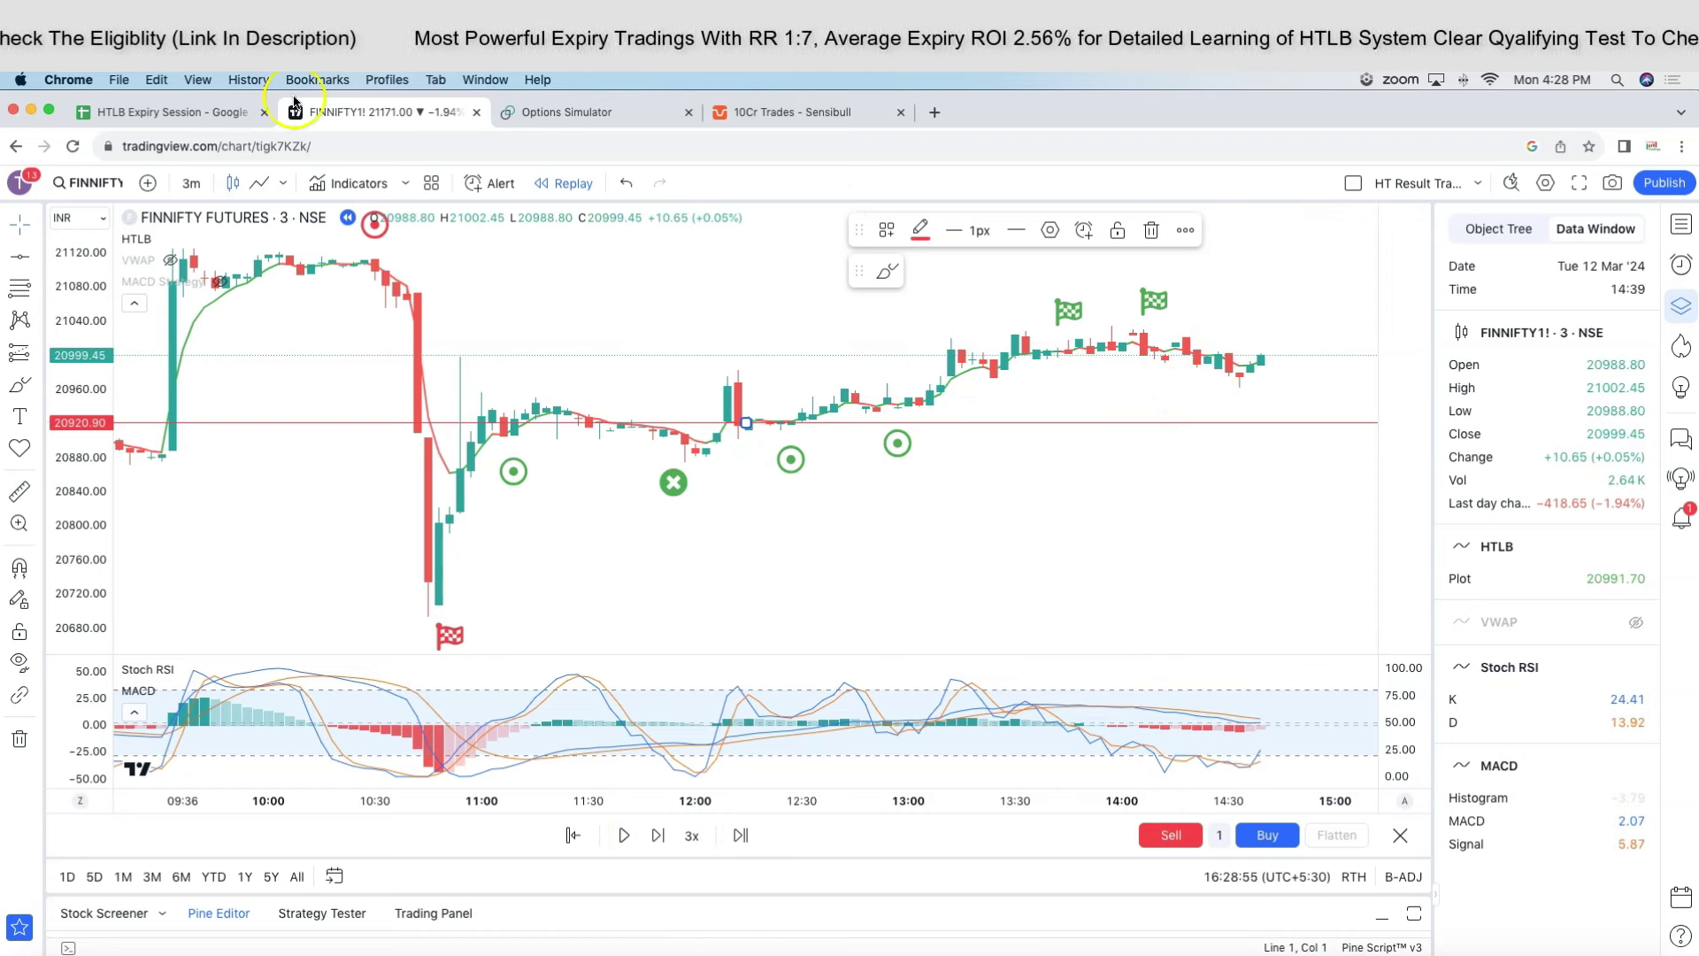
Review the sheet's 12:59 to 14:09 trade section and its cumulative OI change chart, comparing it with the TradingView chart.
left_click(130, 113)
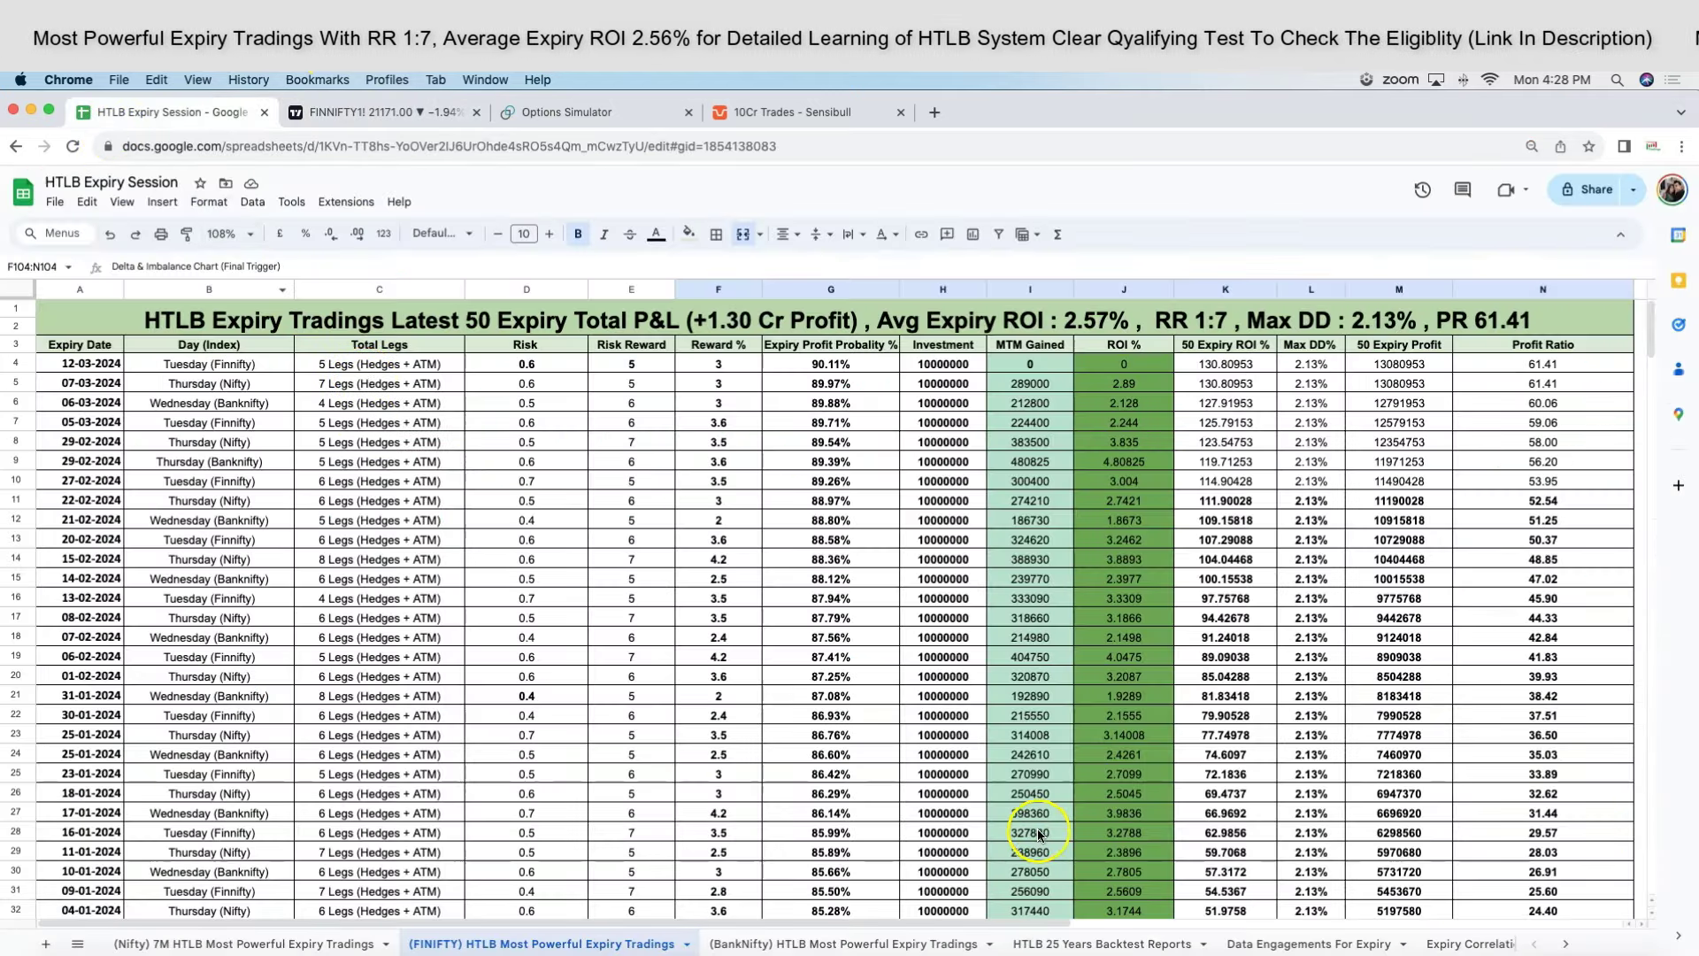
scroll(1031, 818, "down", 20)
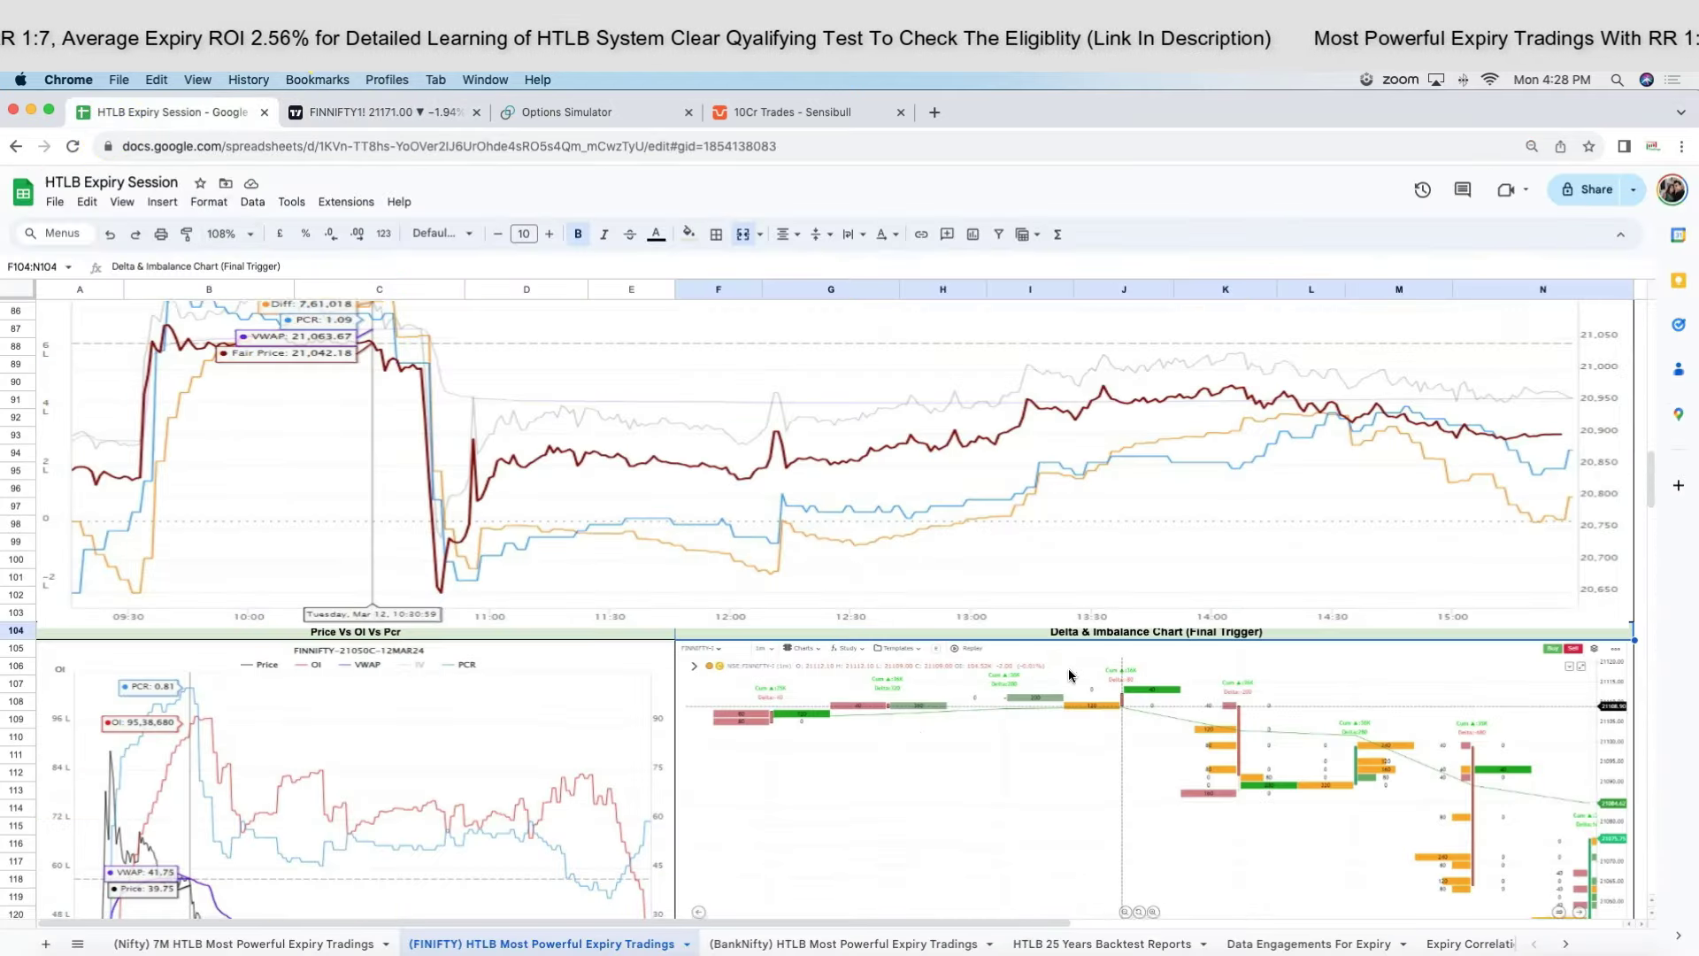
scroll(1069, 675, "down", 20)
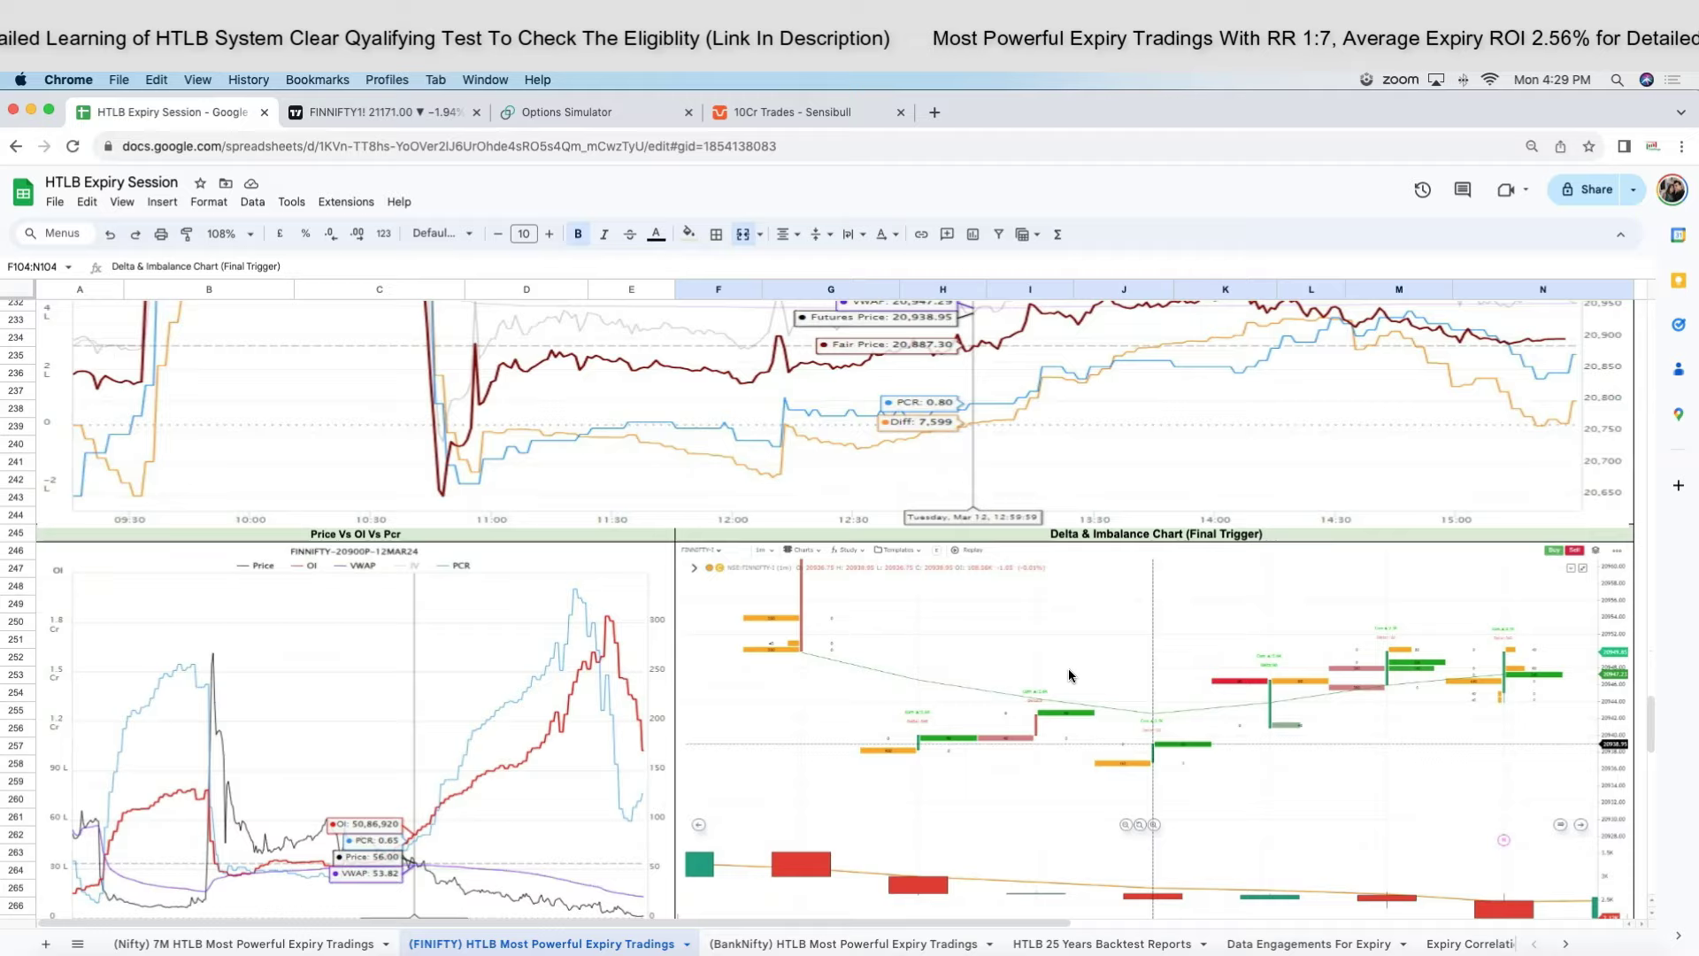
scroll(1069, 675, "down", 3)
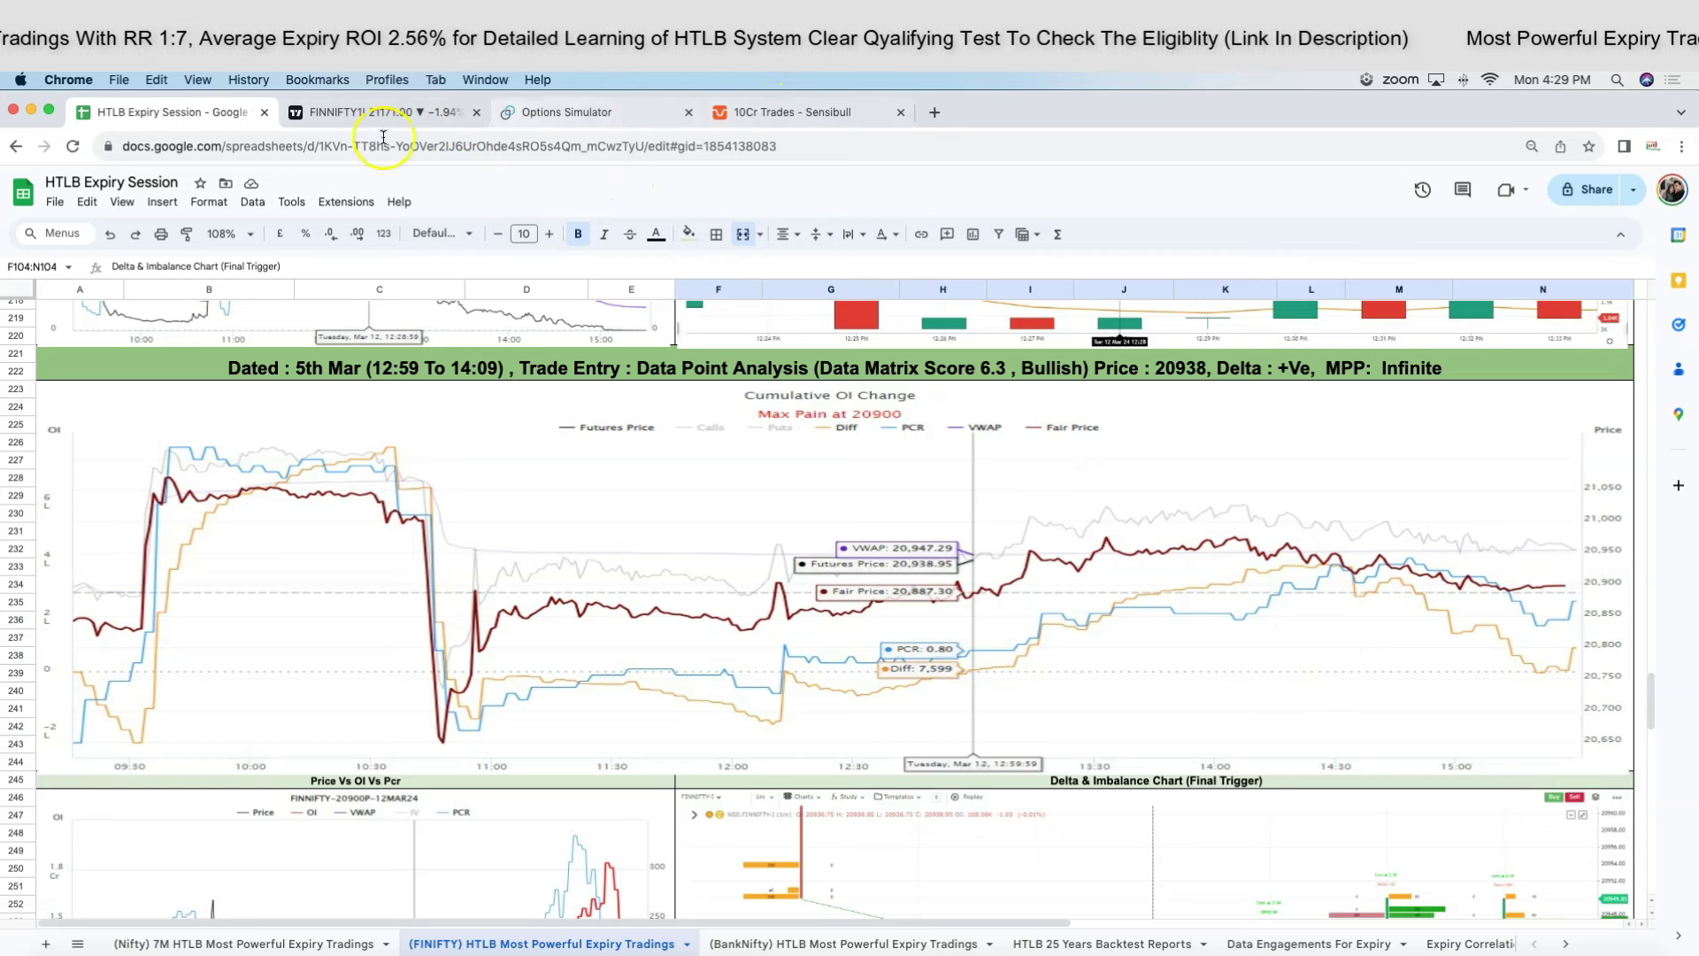
left_click(358, 114)
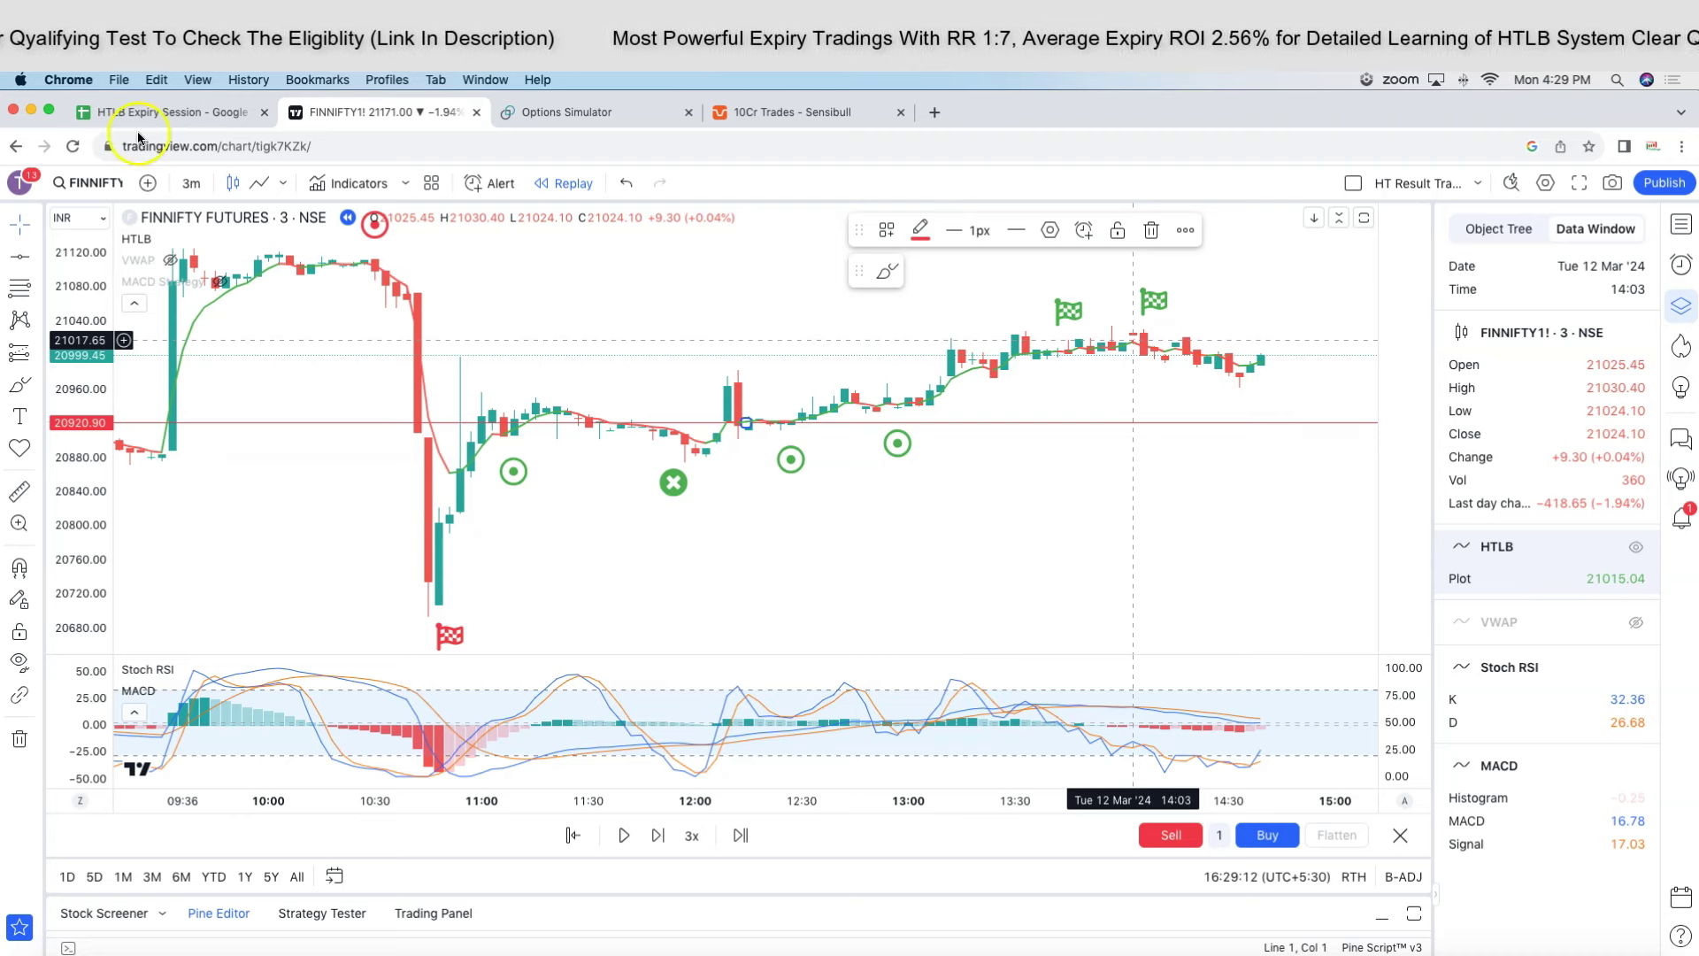
left_click(170, 112)
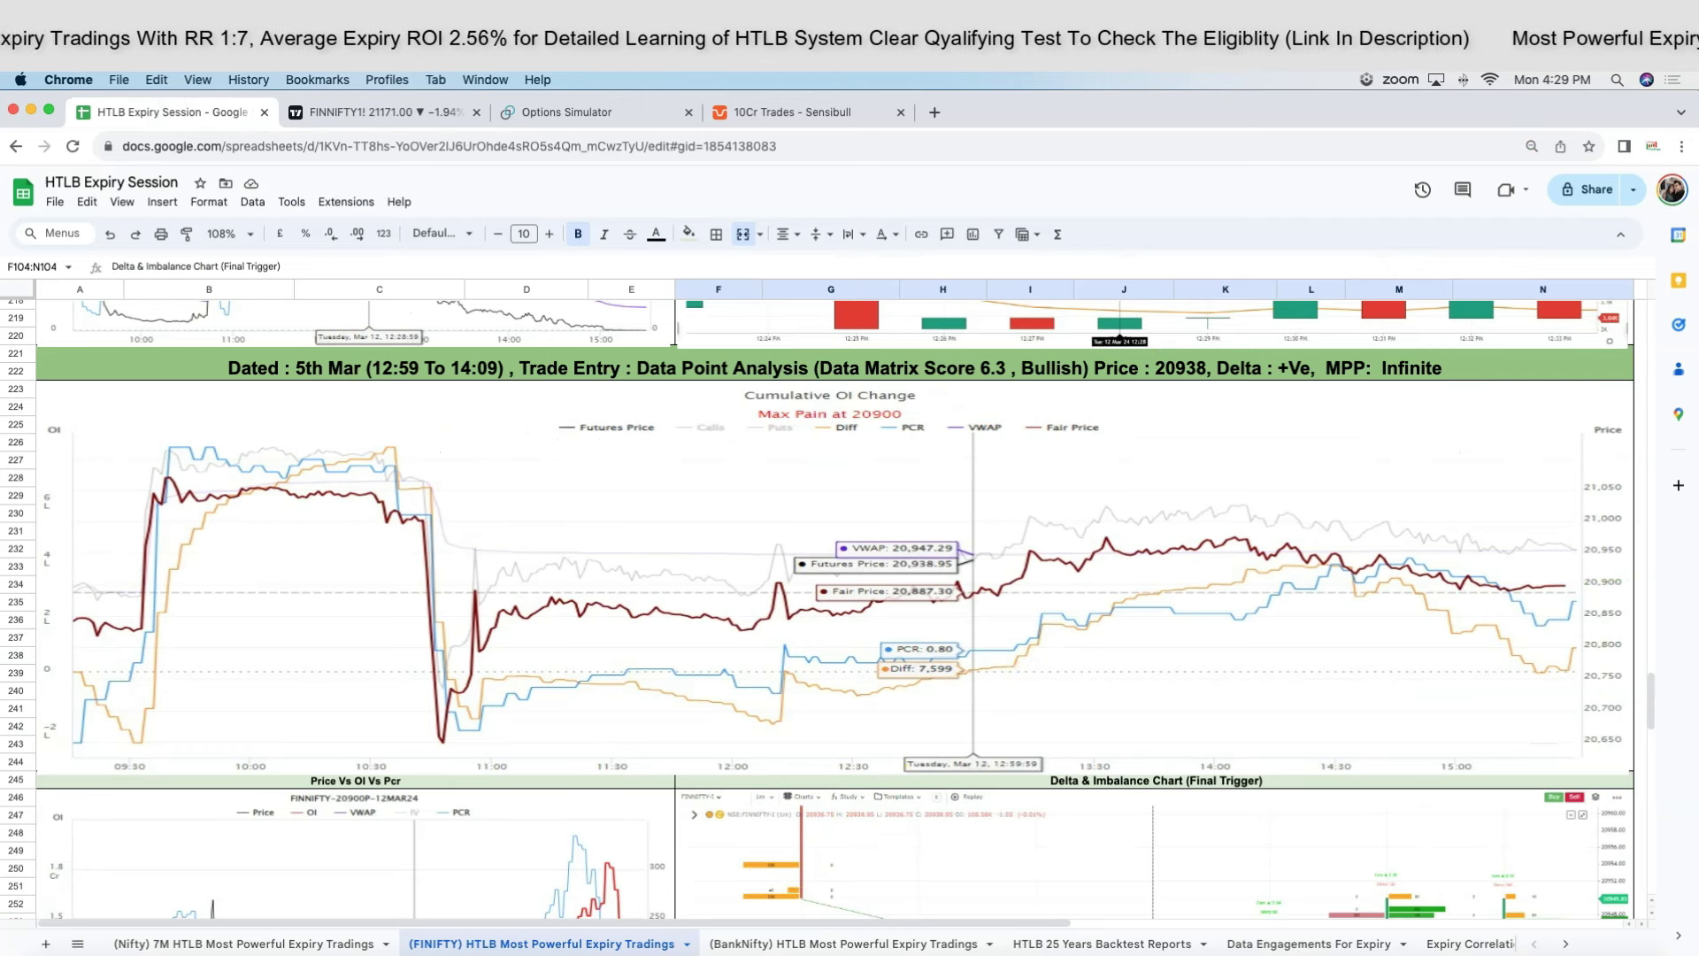
Examine the sheet's cumulative OI change after 12:59 and check it against the price move on the TradingView FINNIFTY chart.
mouse_move(924, 668)
left_mouse_down()
mouse_move(1136, 605)
mouse_move(1230, 618)
mouse_move(1329, 569)
left_mouse_up()
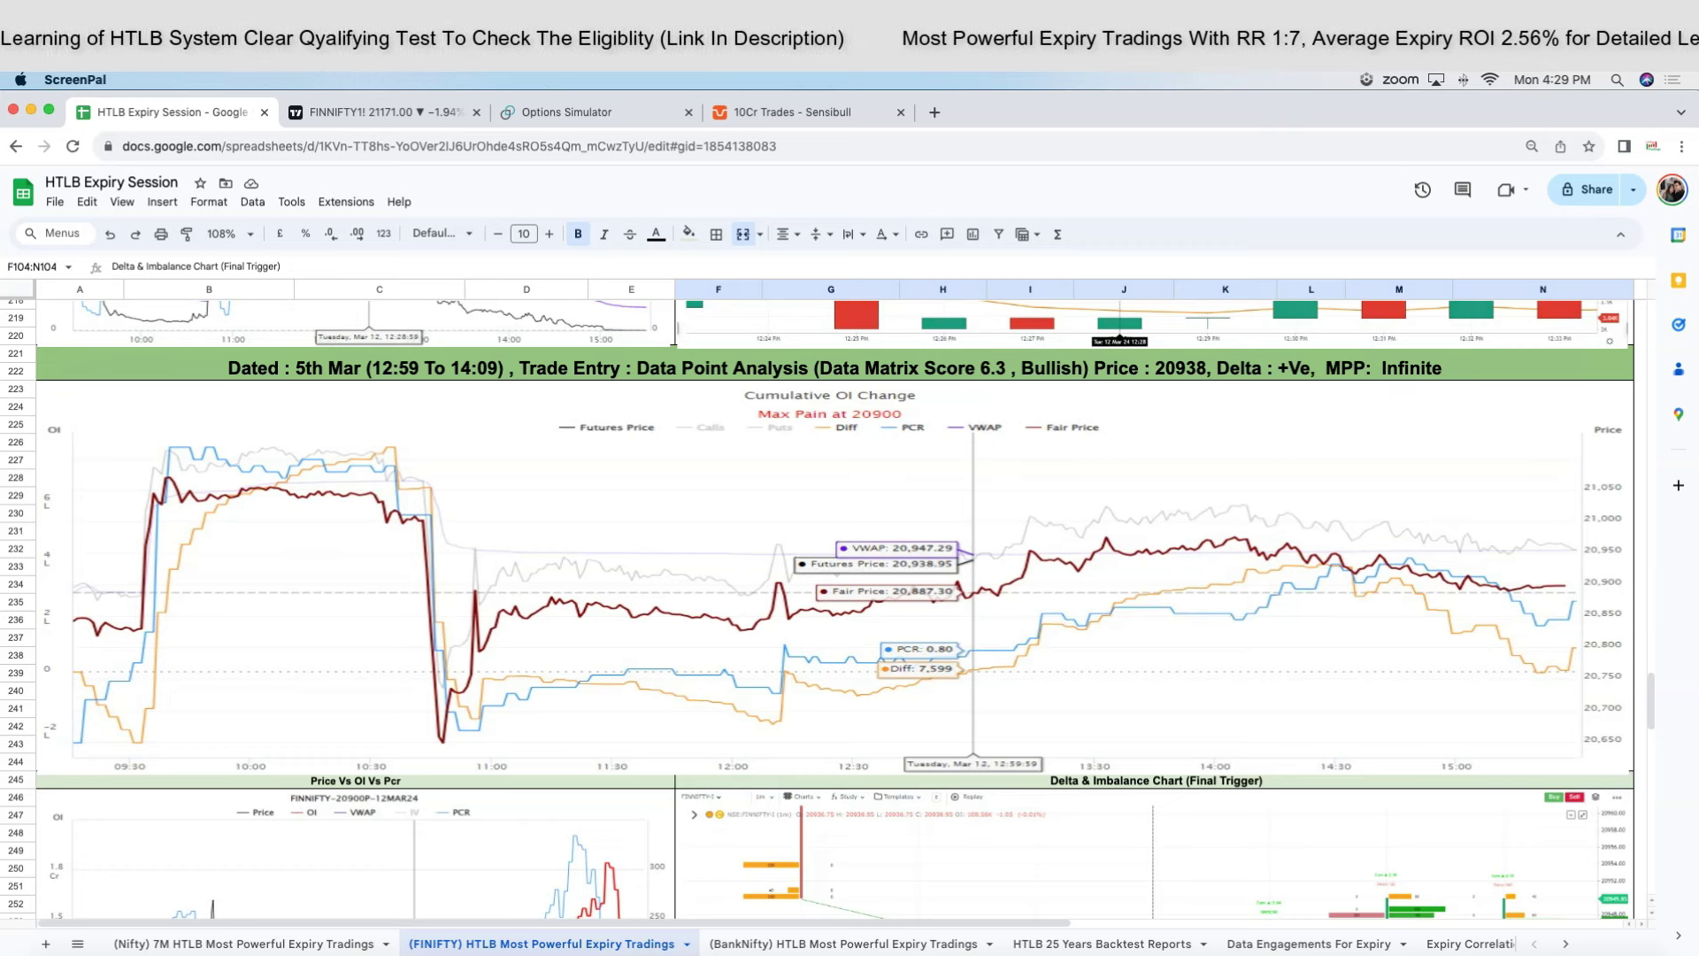
left_click(358, 112)
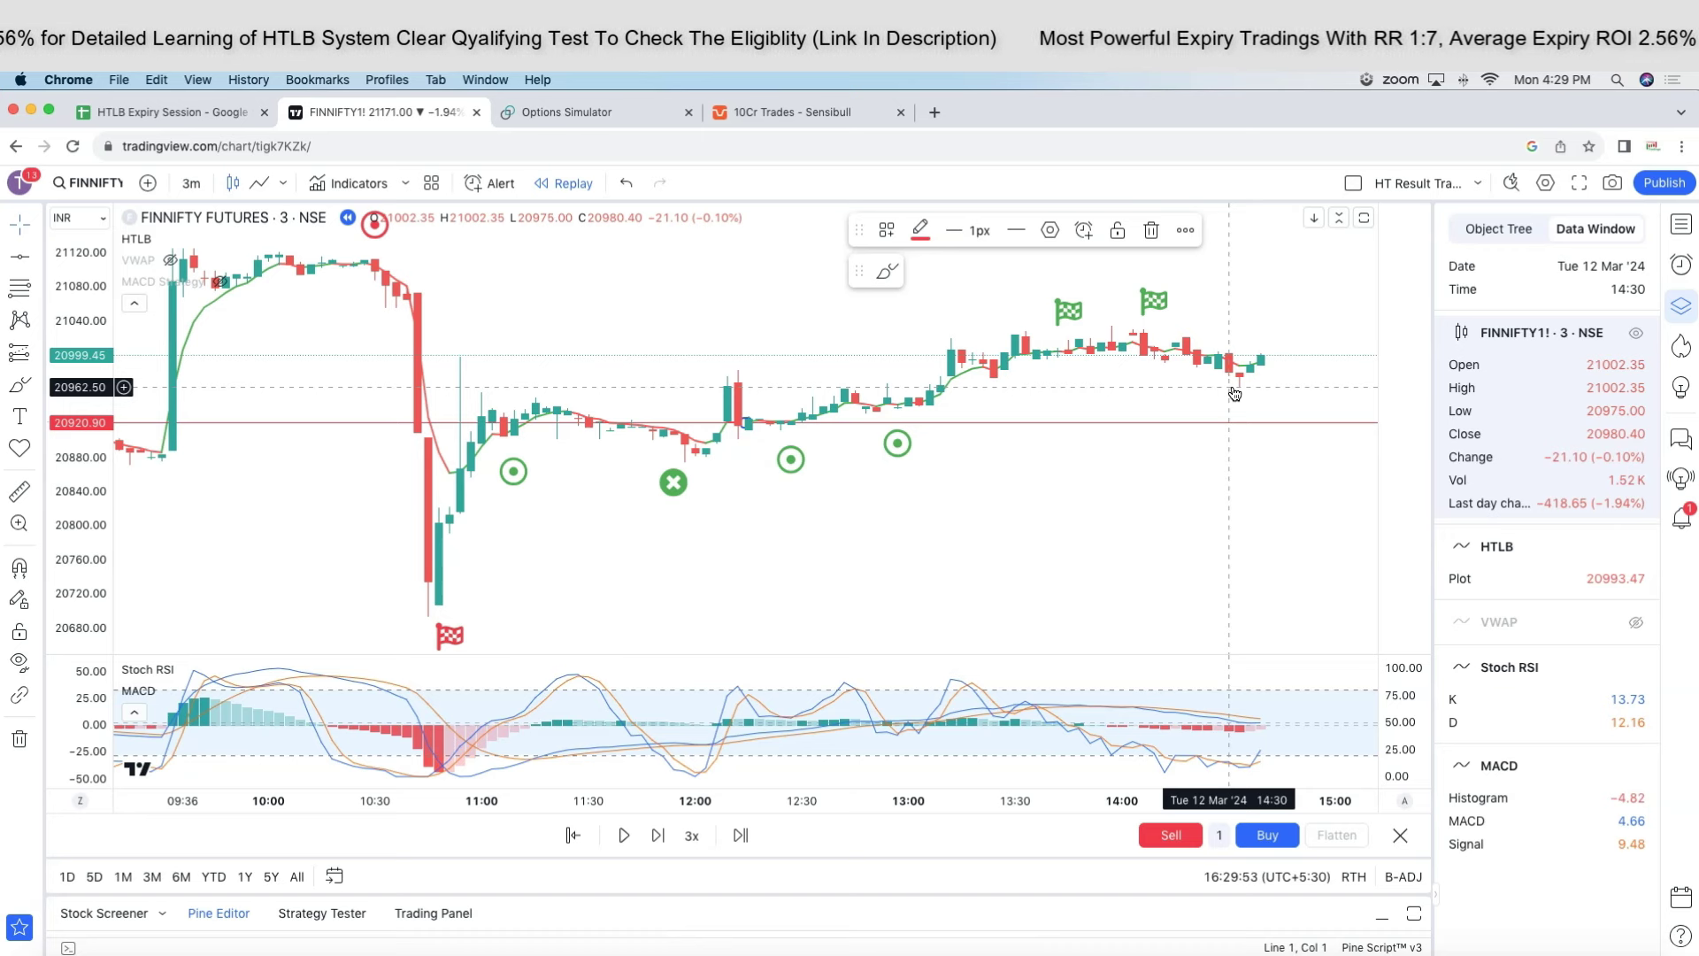
left_click(952, 525)
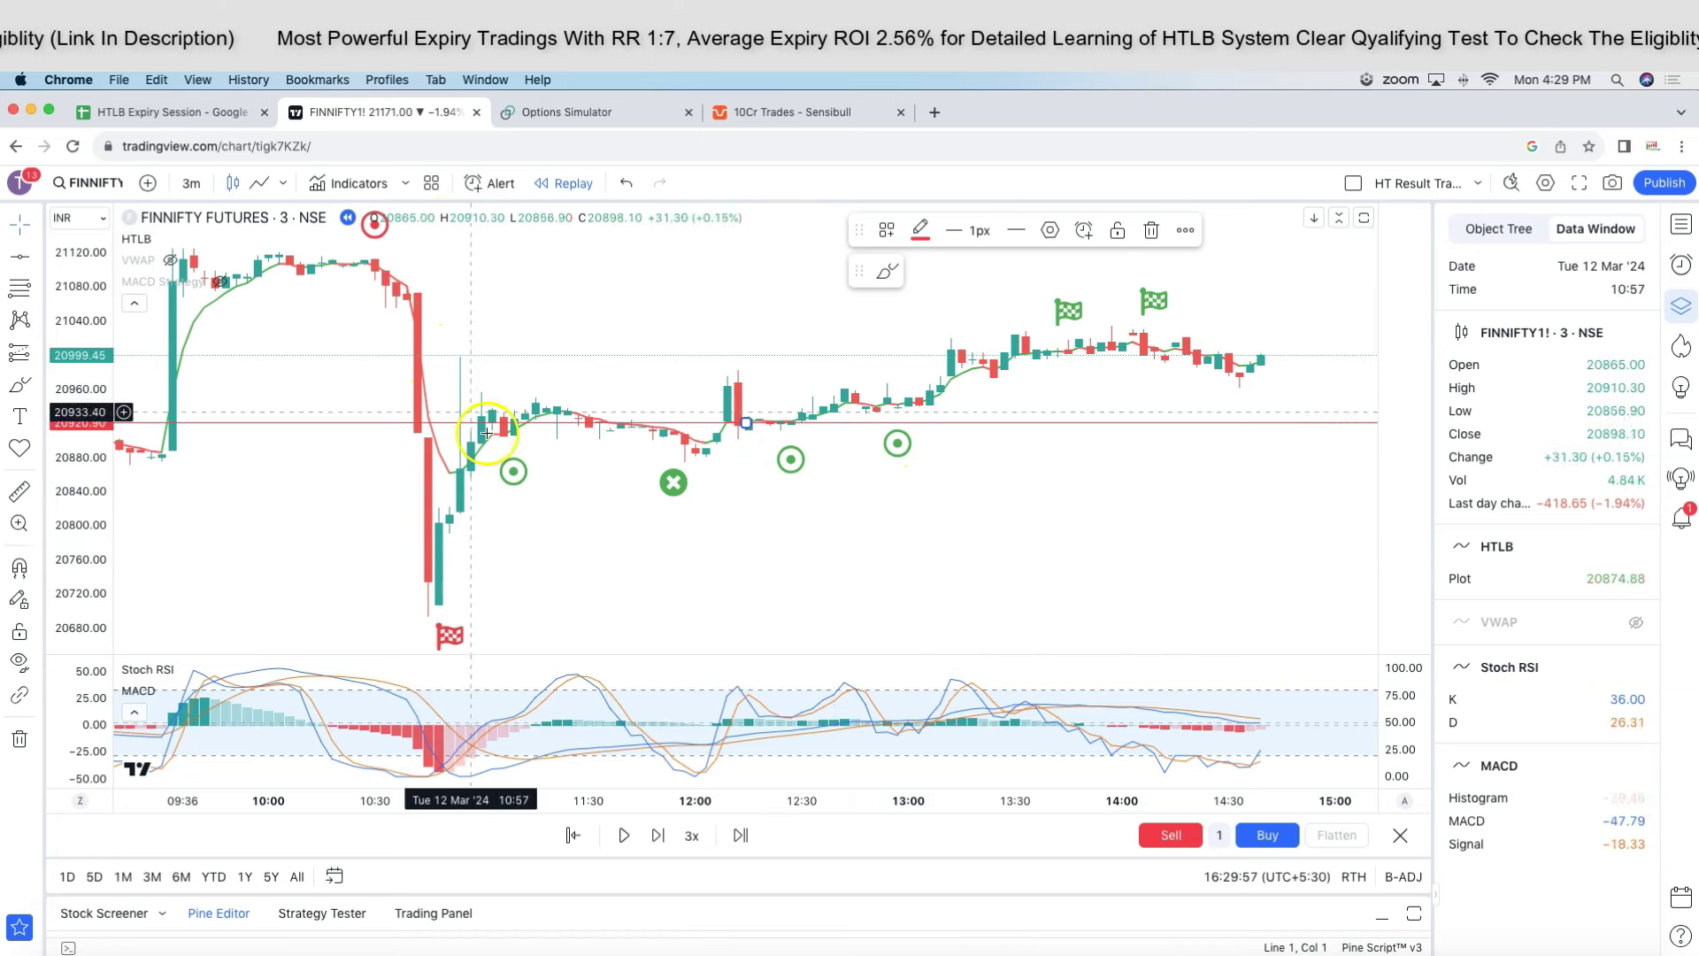
Switch to the Opstra simulator and exit the 200-lot 21450CE buy position with an exit price of 0.3.
left_click(575, 118)
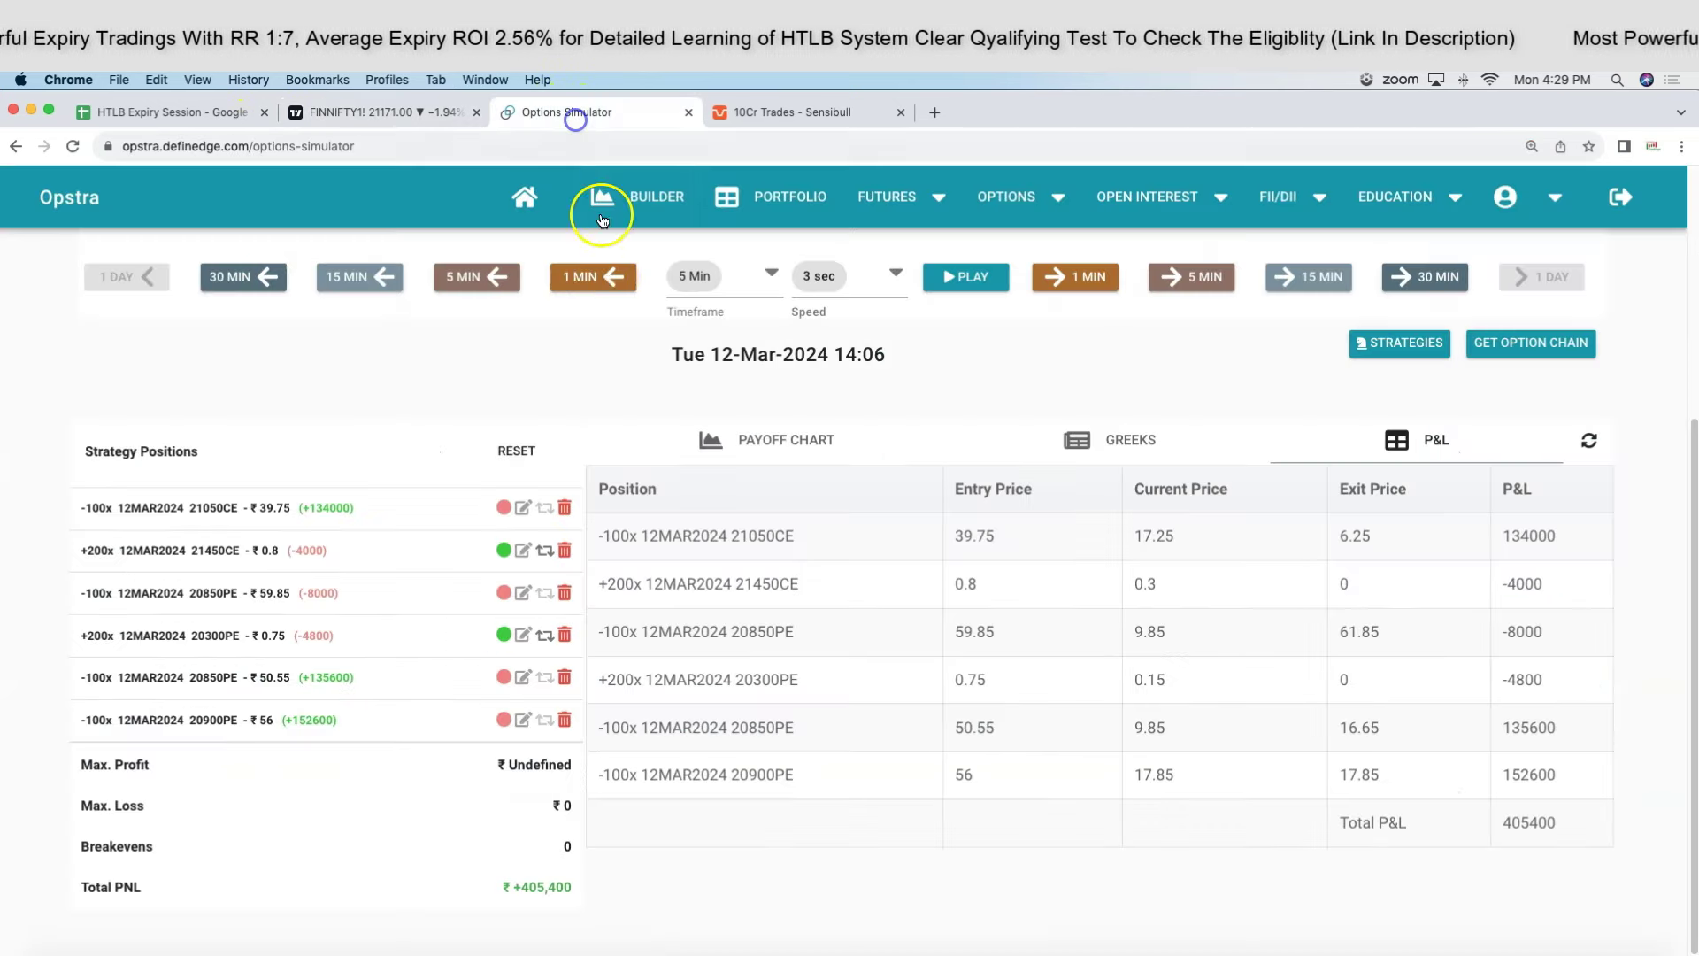
left_click(524, 551)
left_click(662, 694)
type(".3")
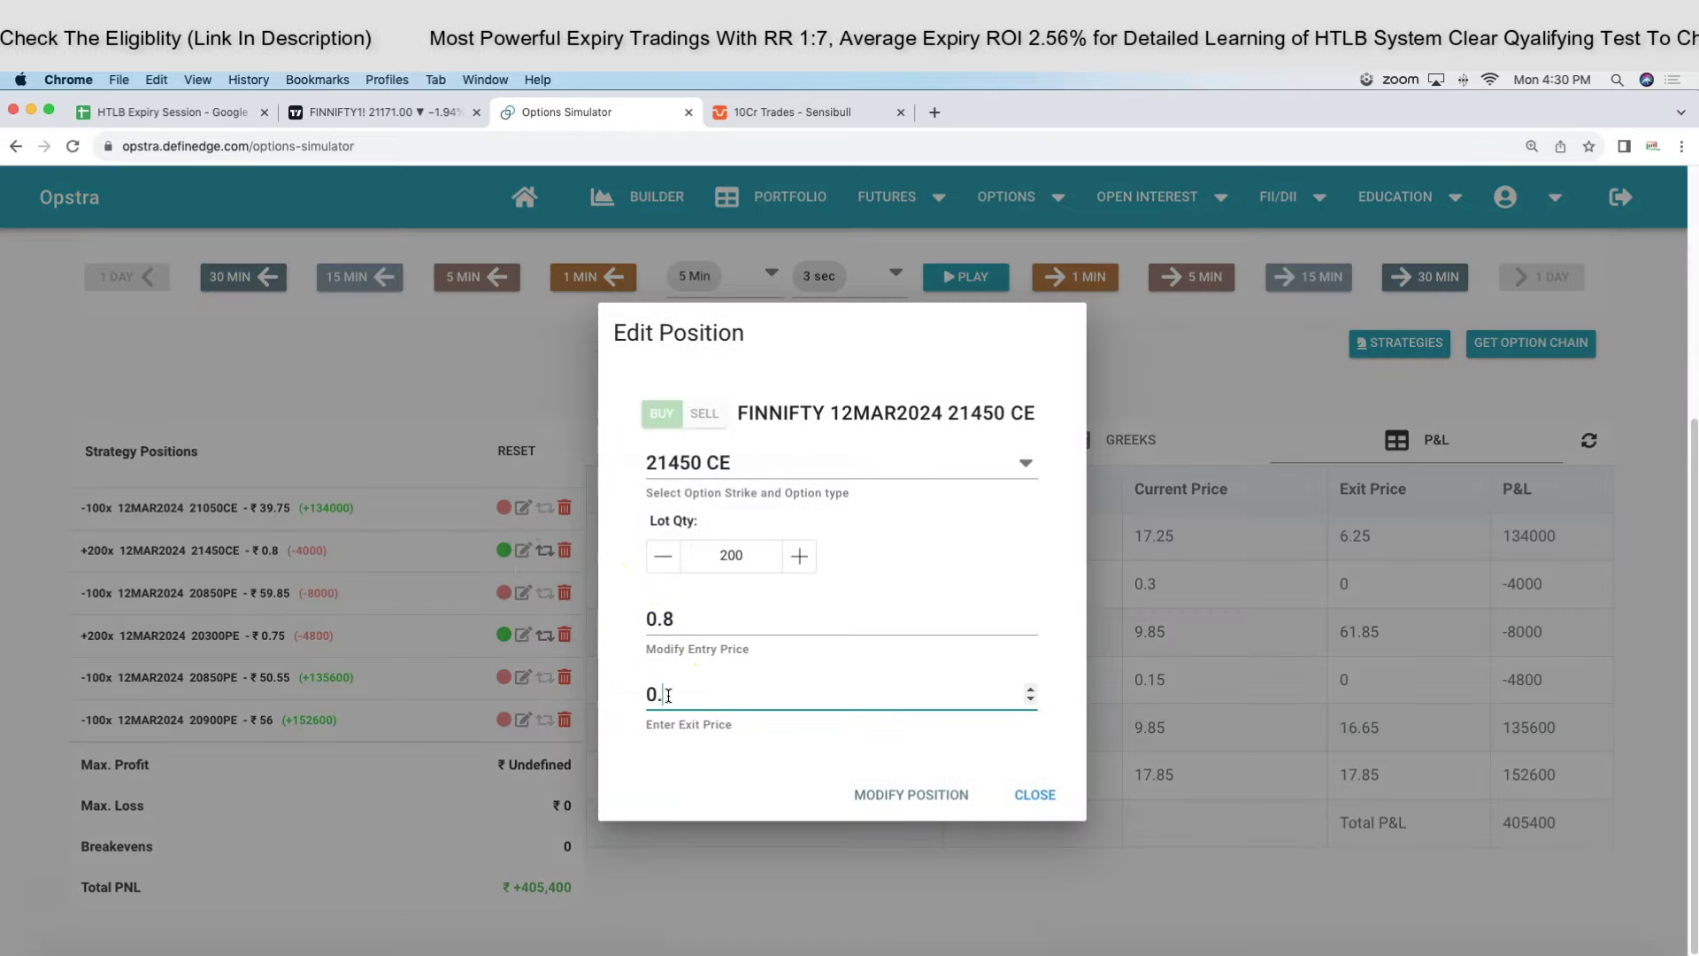
left_click(965, 801)
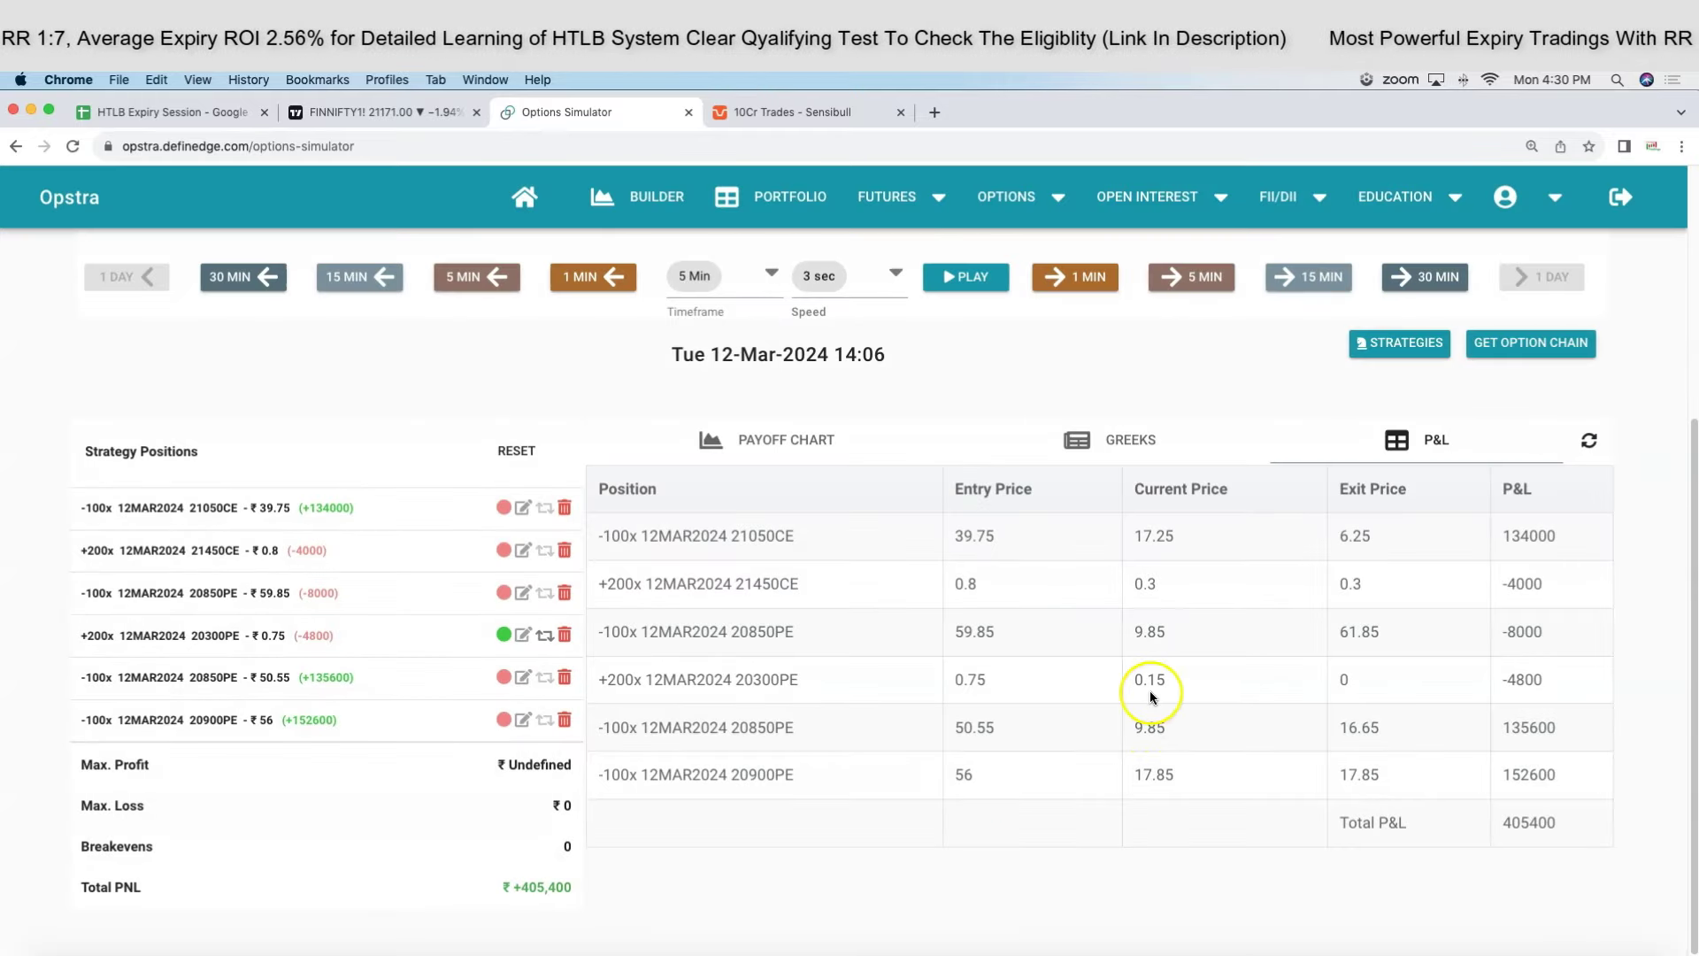
Exit the 200-lot 20300PE buy position with an exit price of 0.15.
left_click(523, 635)
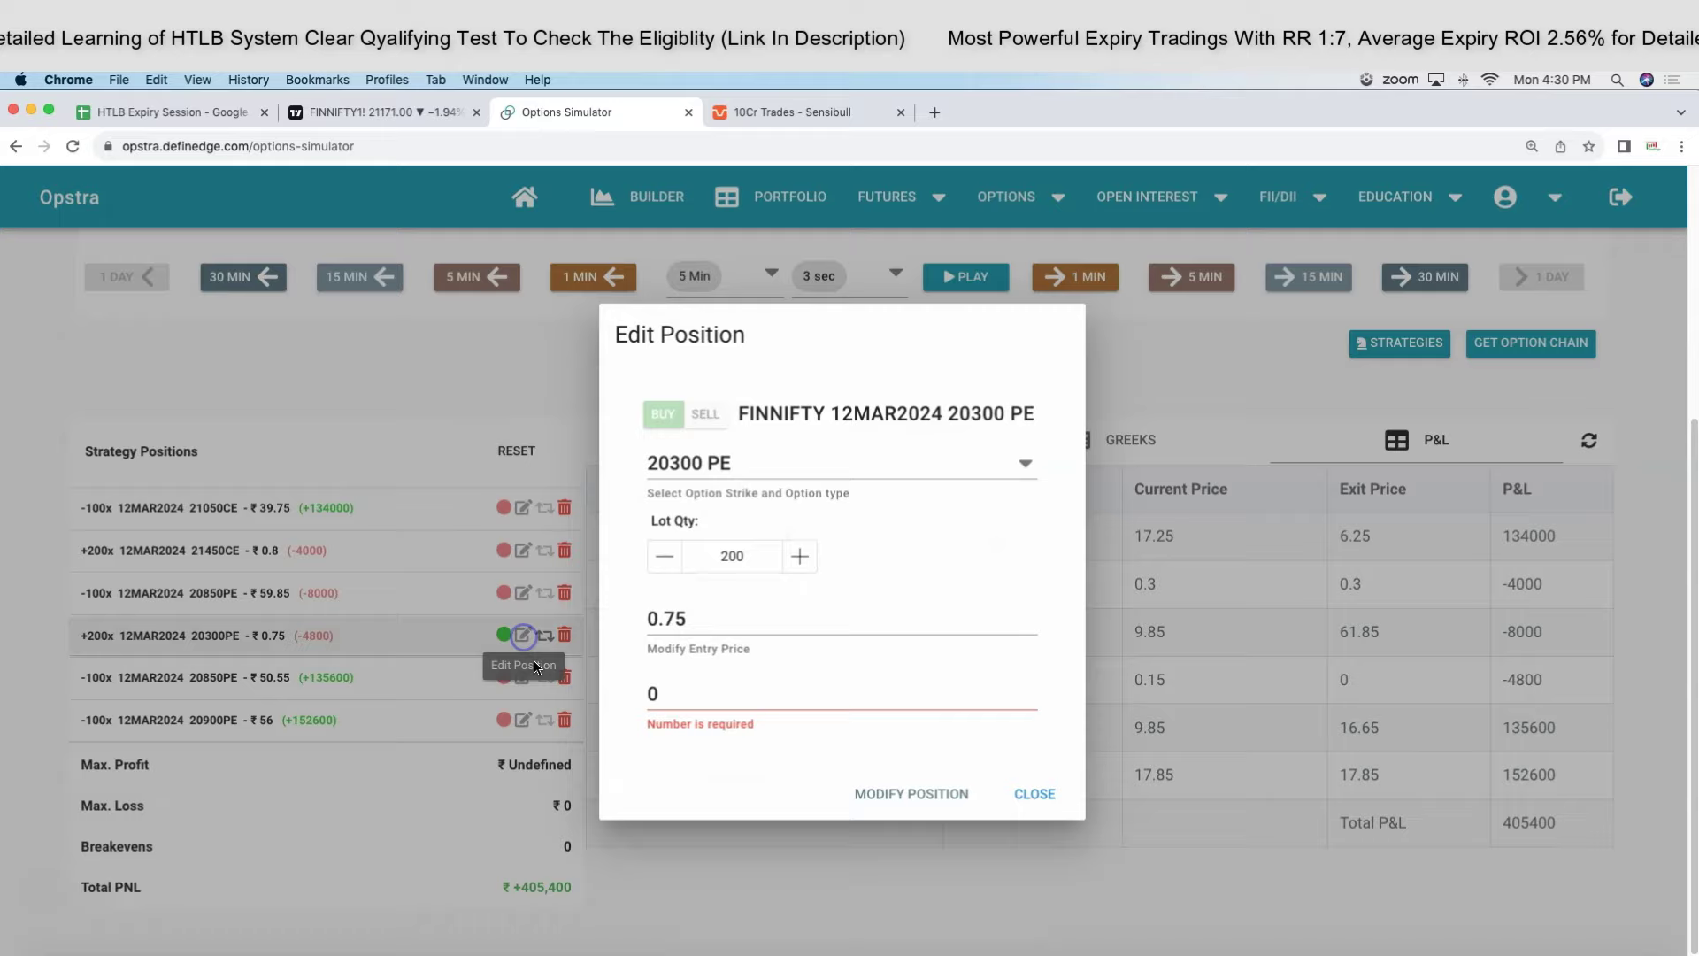
type(".15")
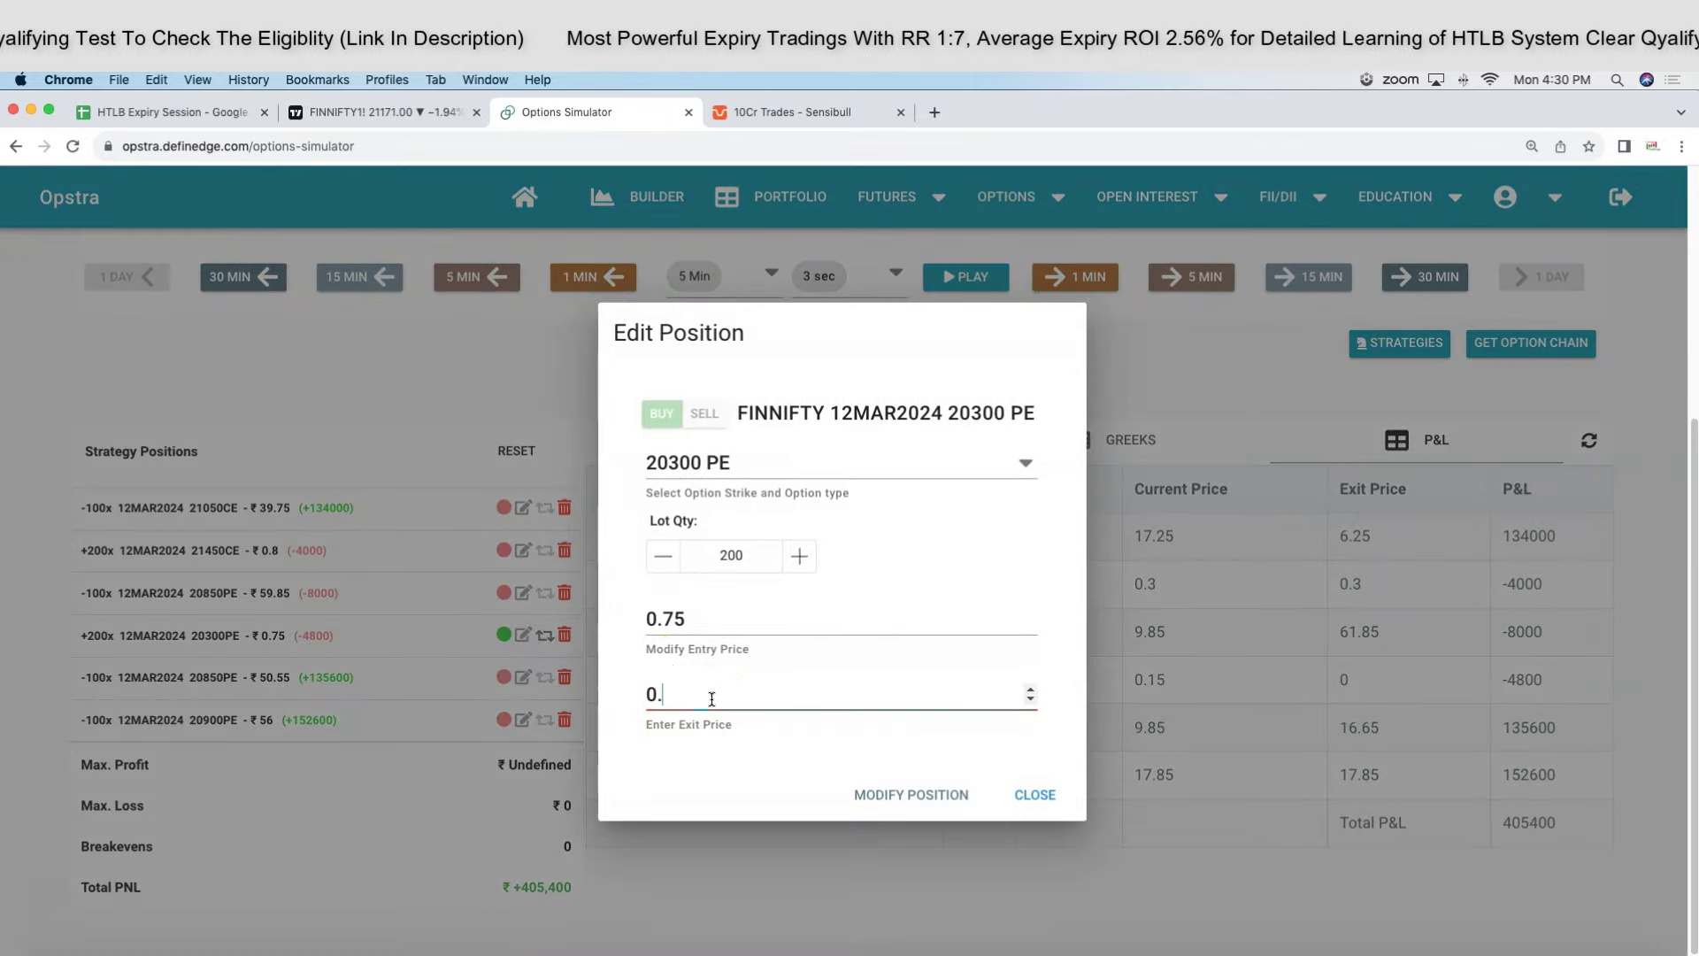
left_click(896, 788)
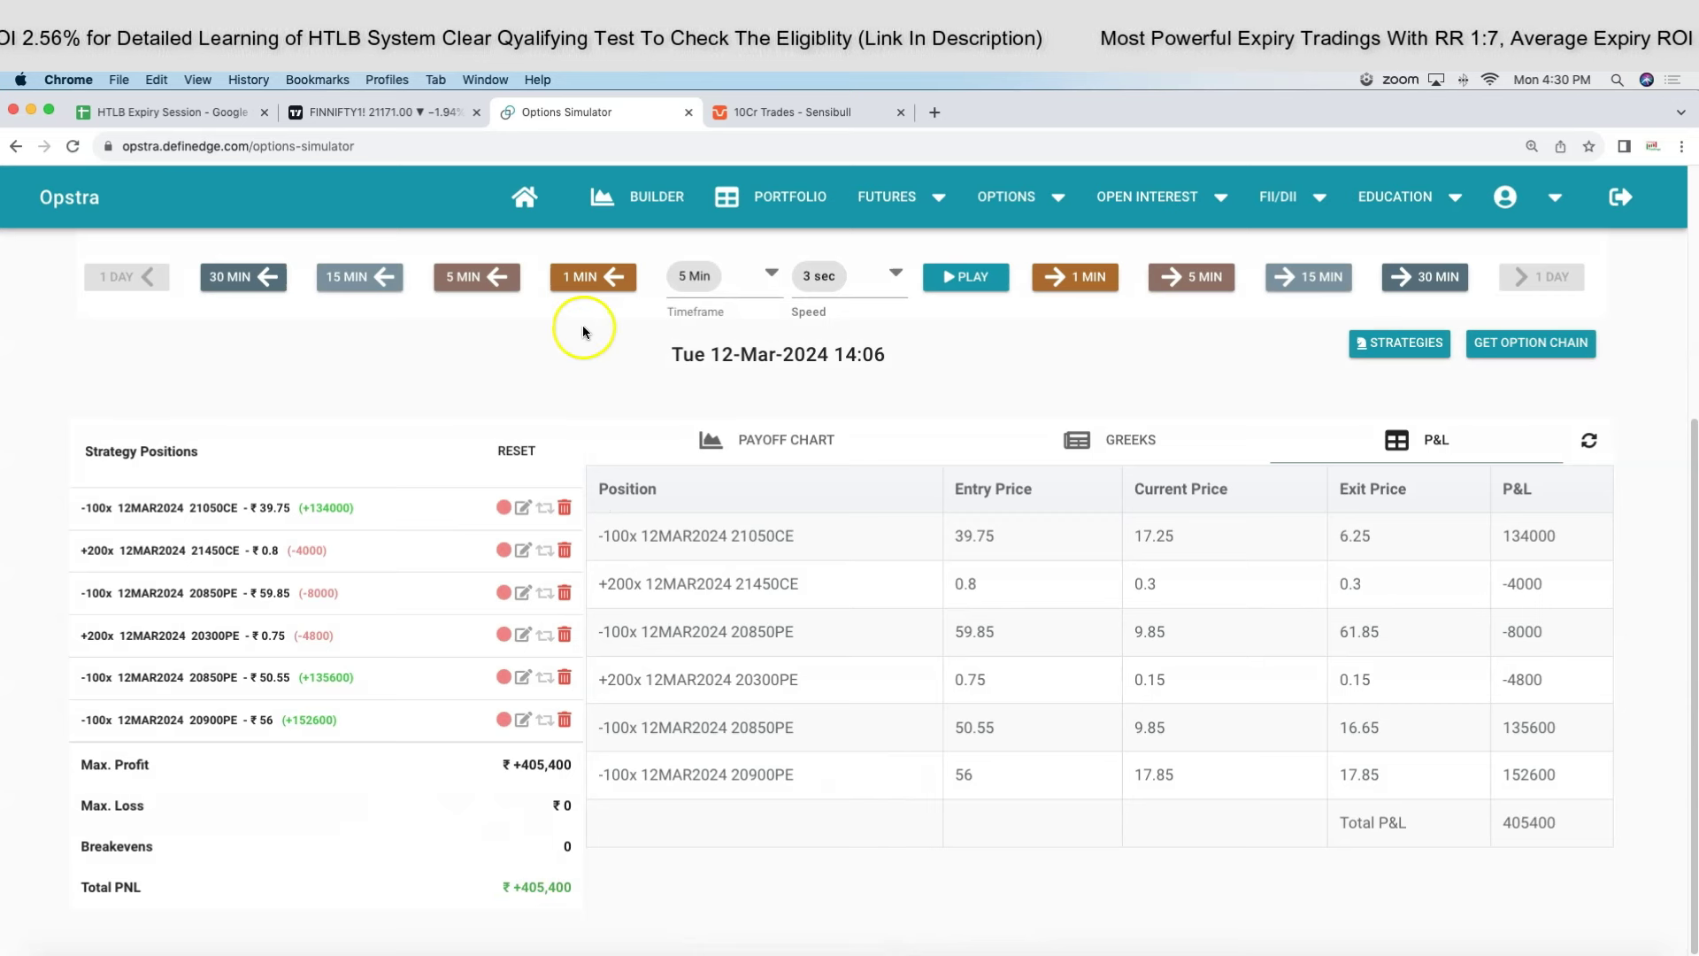
Return to the HTLB Expiry Session sheet and enter 405300 as the MTM gained for the 12-03-2024 Finnifty expiry.
left_click(174, 113)
scroll(877, 456, "down", 5)
scroll(879, 461, "up", 15)
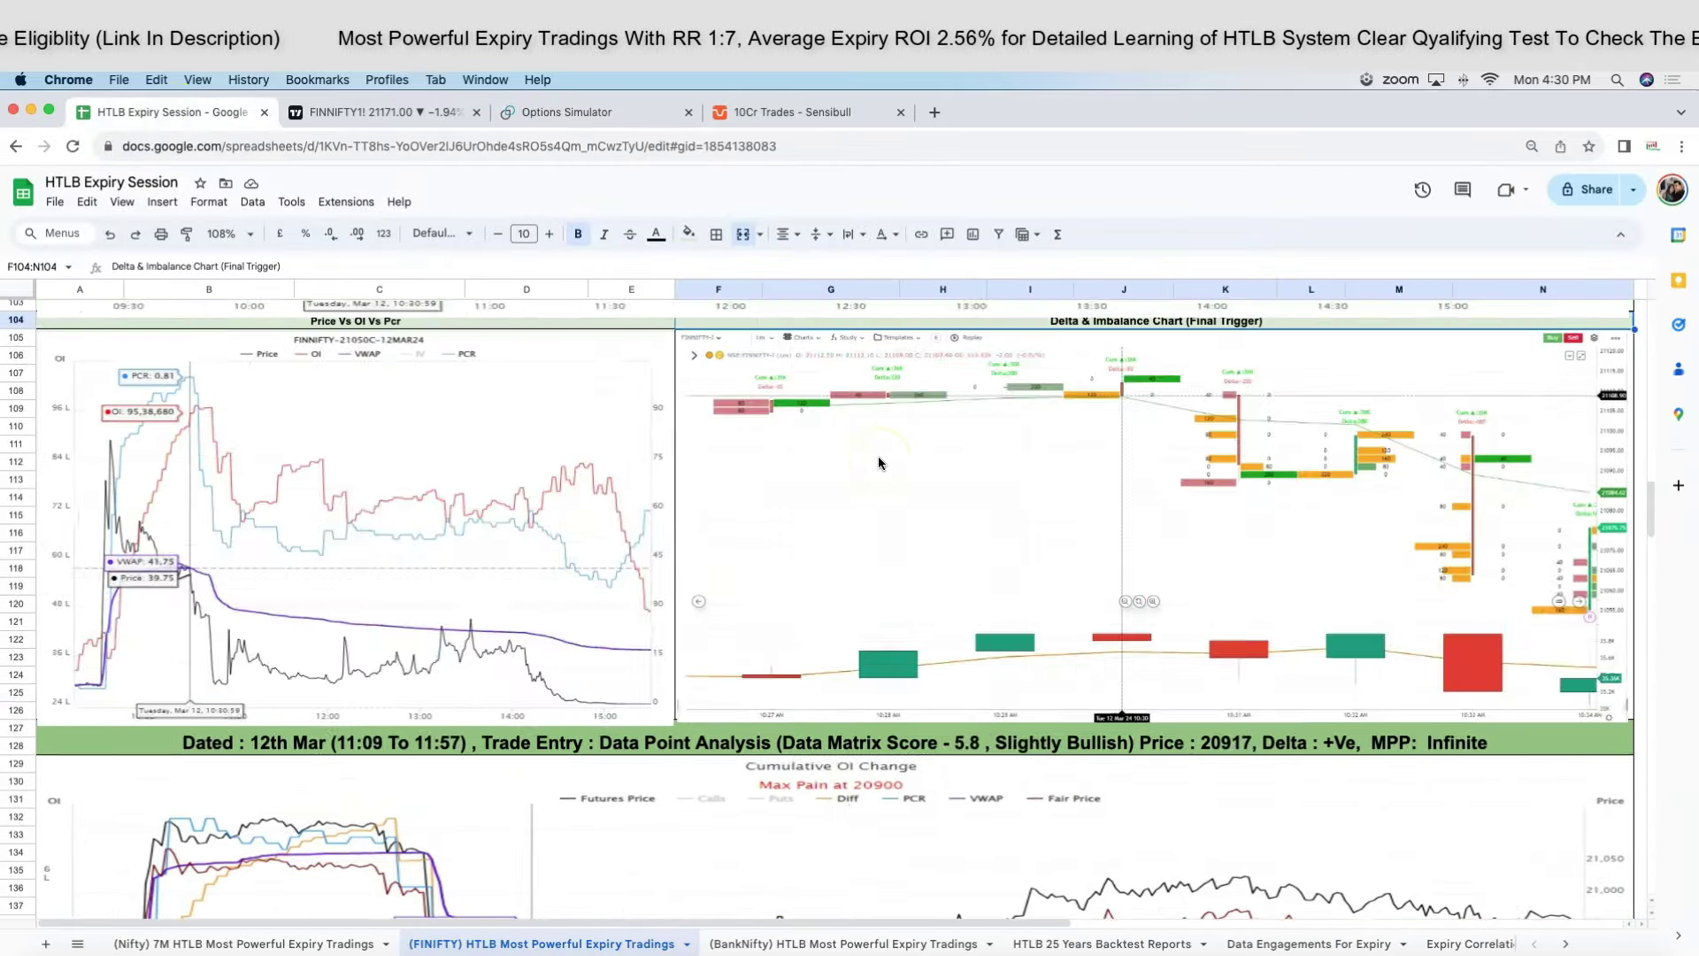
left_click(1034, 363)
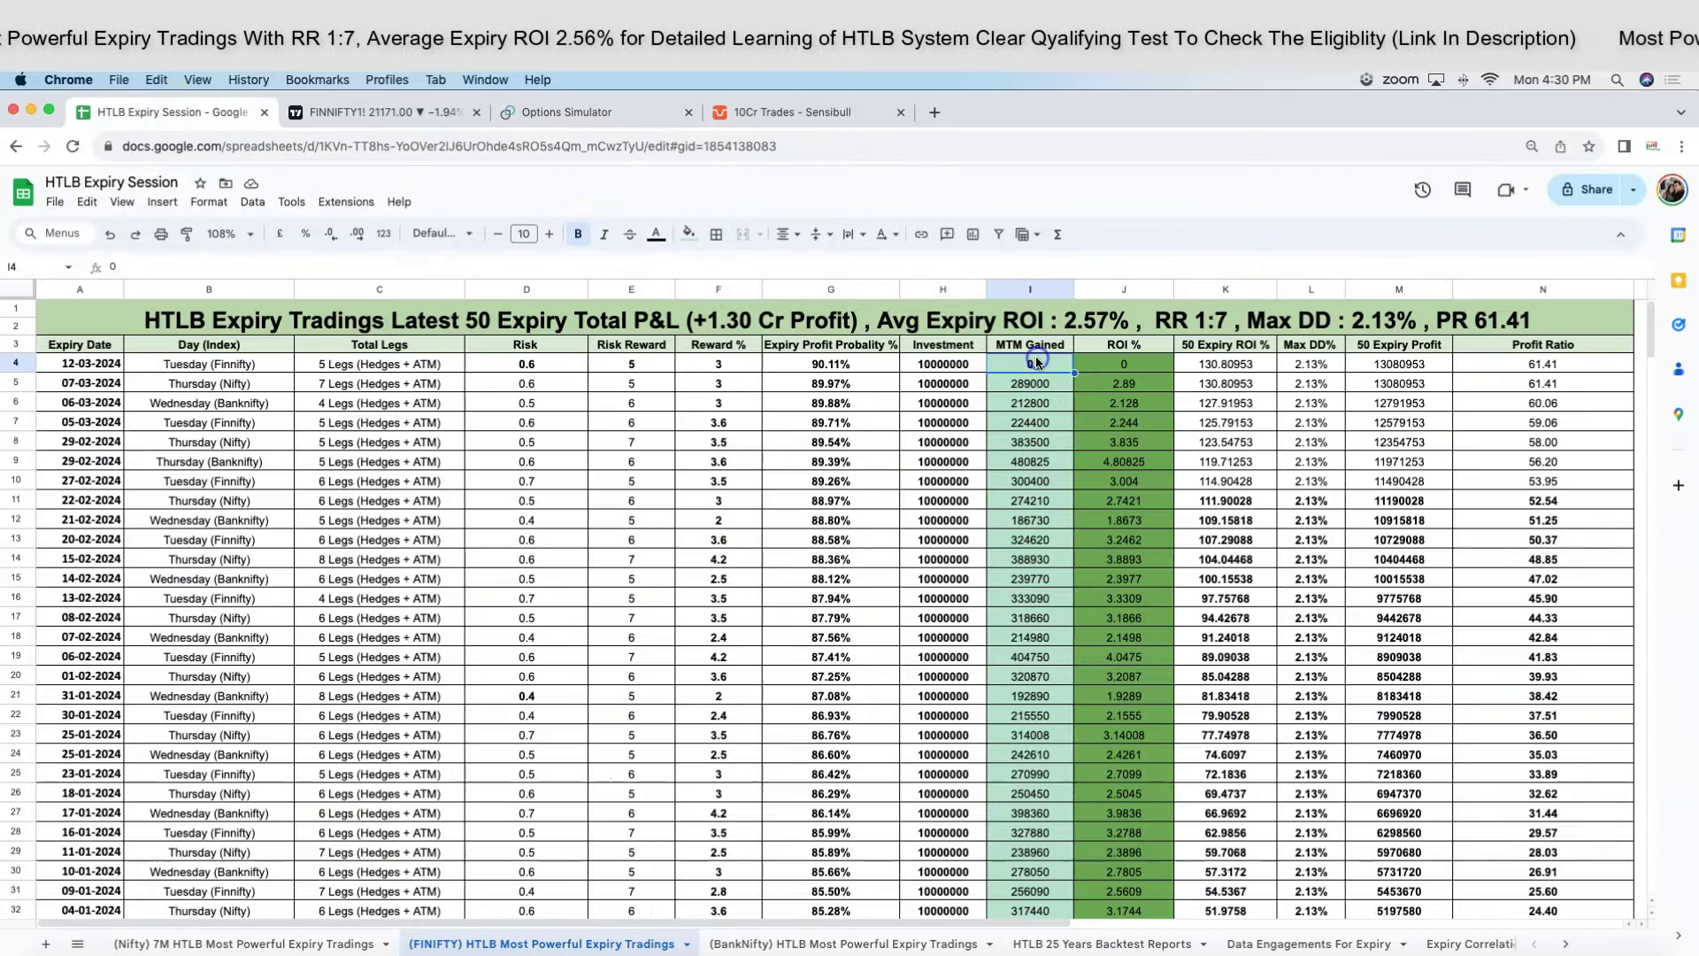
type("405")
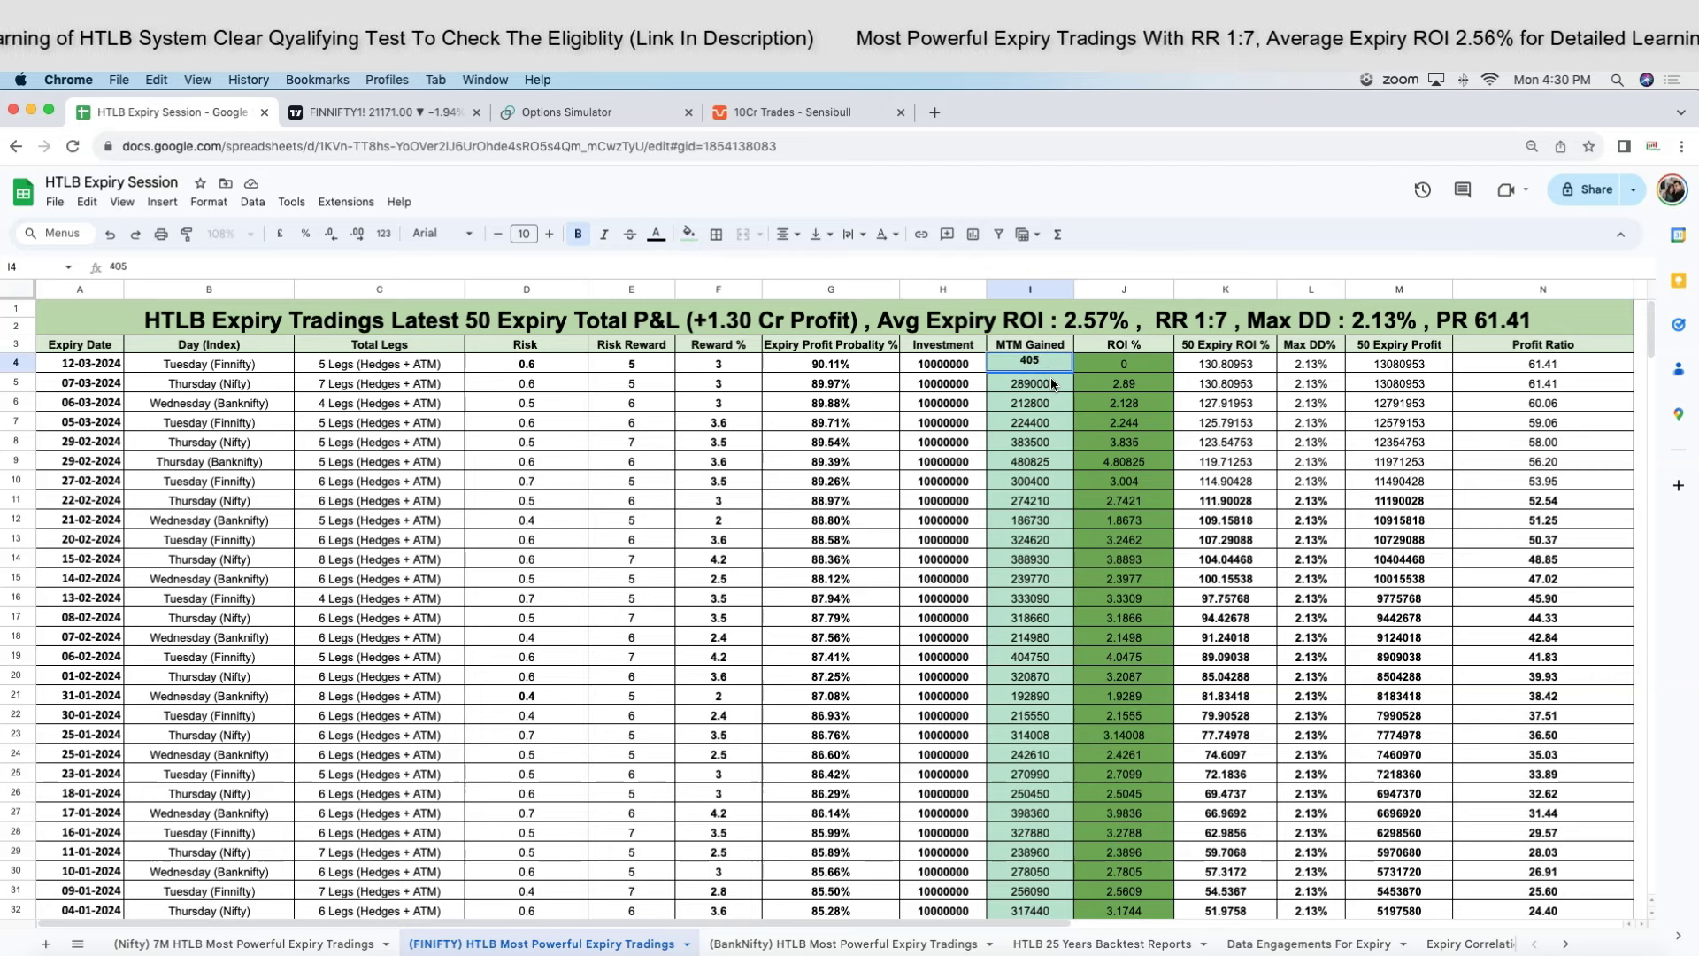
type("300")
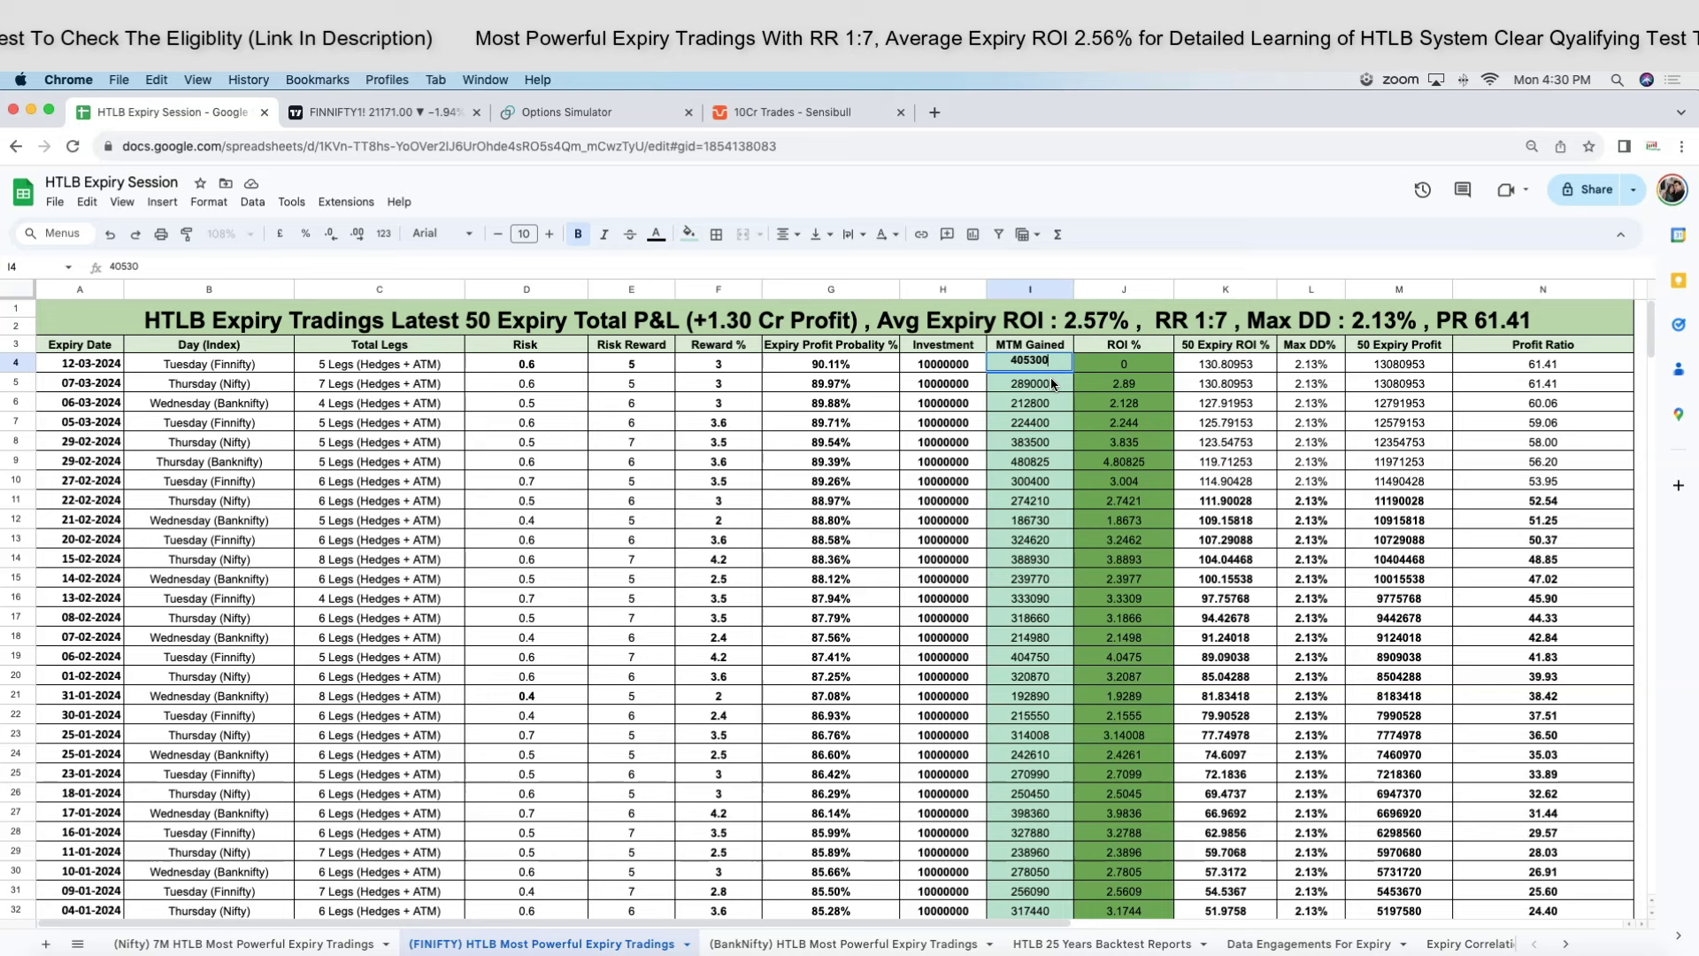
left_click(1034, 405)
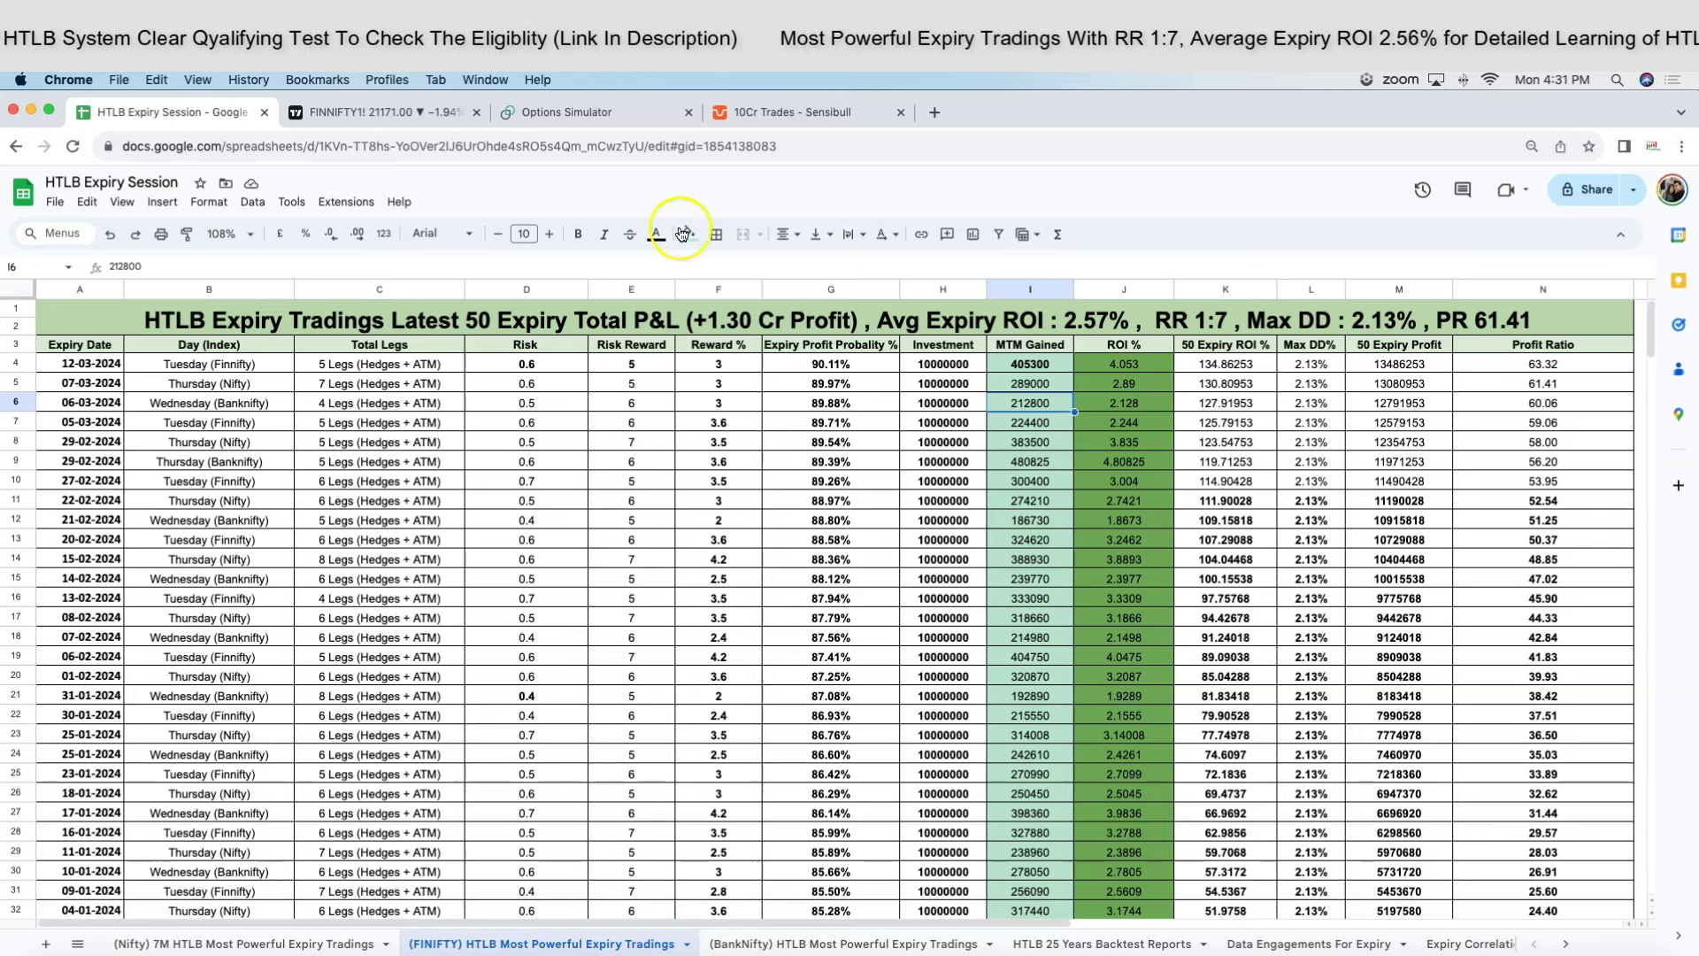
Review the closed positions' P&L in the Opstra simulator, and look over the marked trades on the TradingView FINNIFTY chart.
left_click(556, 108)
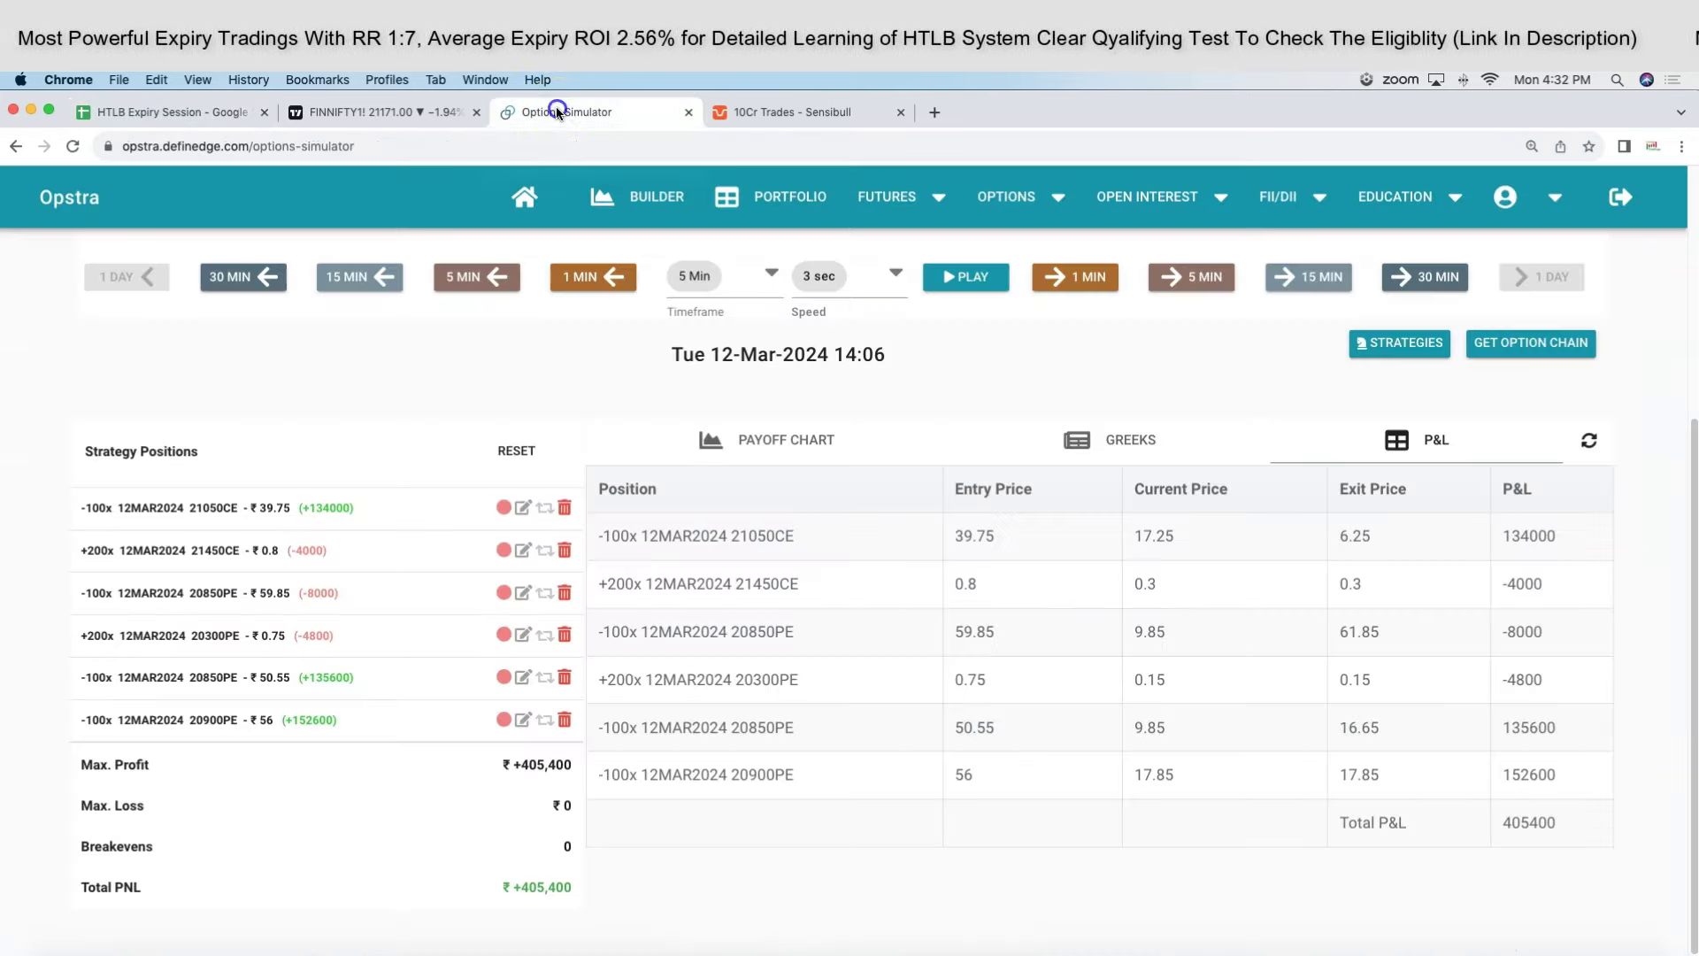
left_click(383, 115)
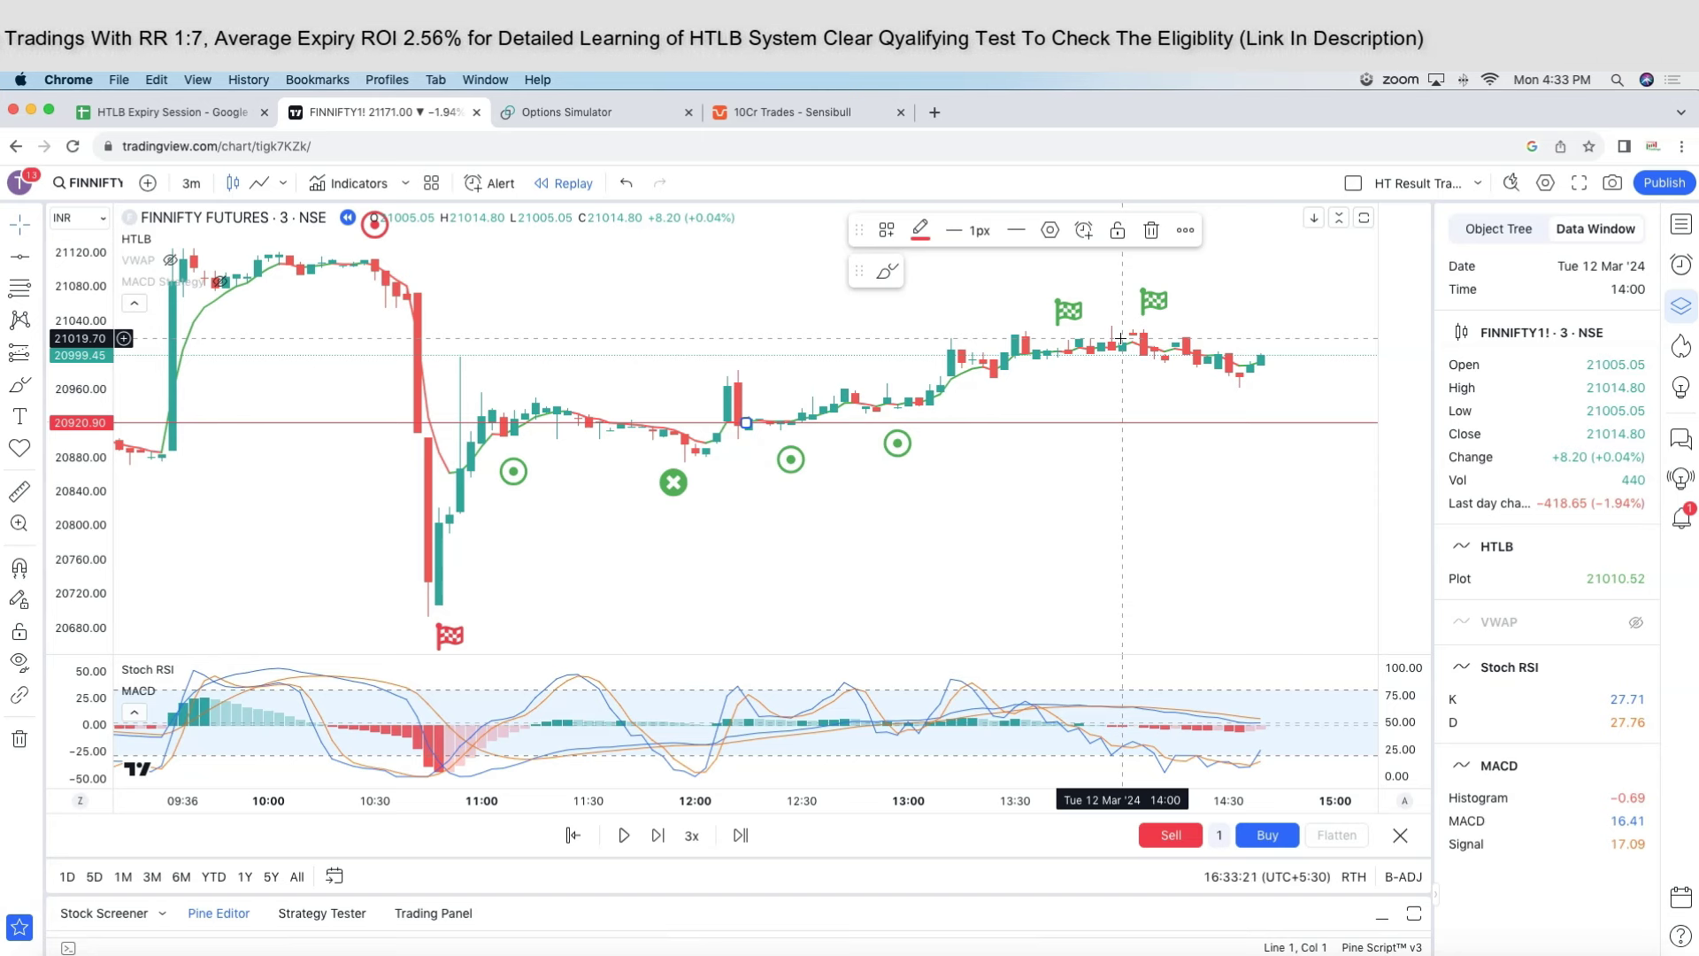
left_click(1126, 422)
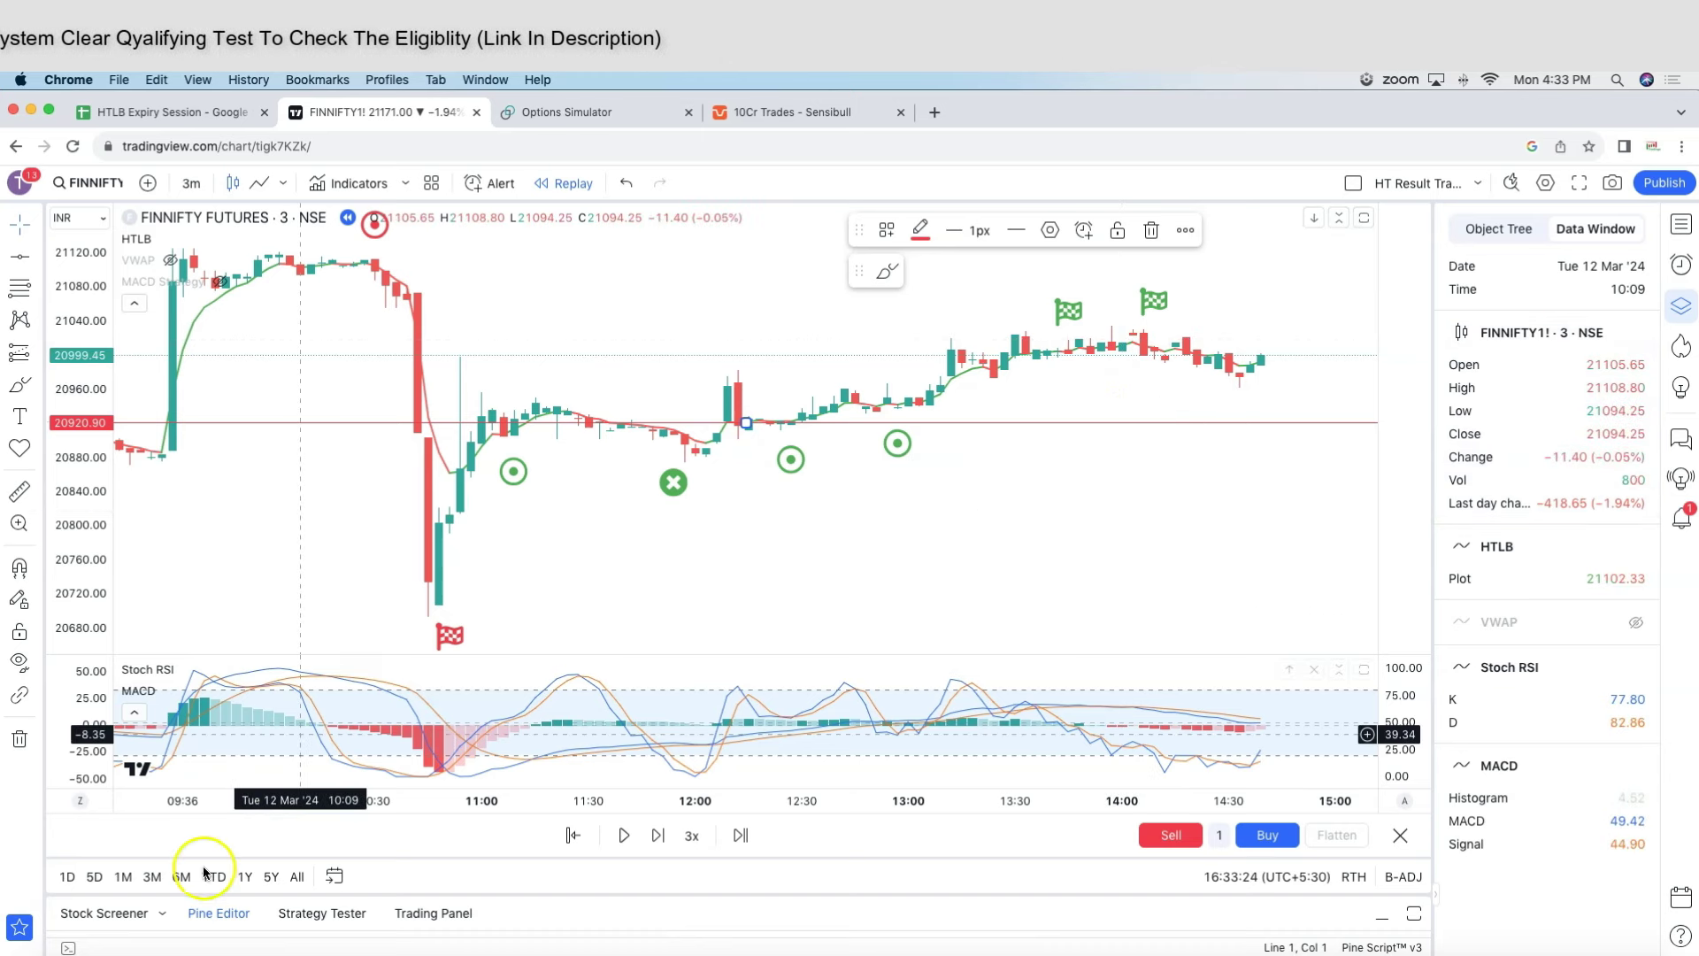